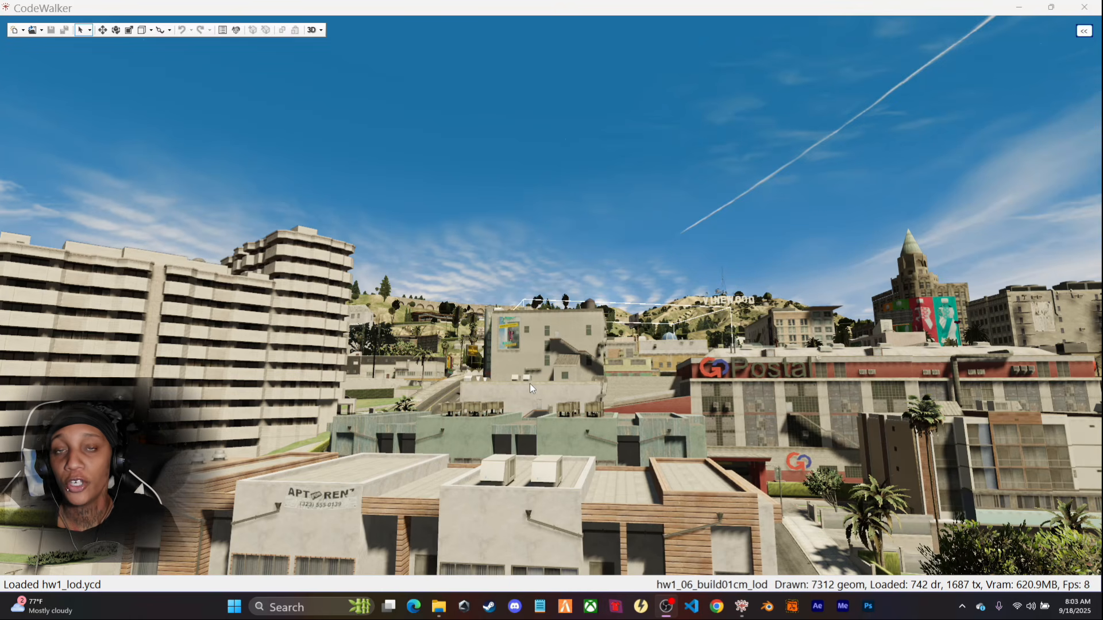
Fly across the map from the city over the hills to the desert airfield and examine its cracked concrete lot
drag(501, 339, 311, 356)
key(w)
drag(414, 327, 379, 335)
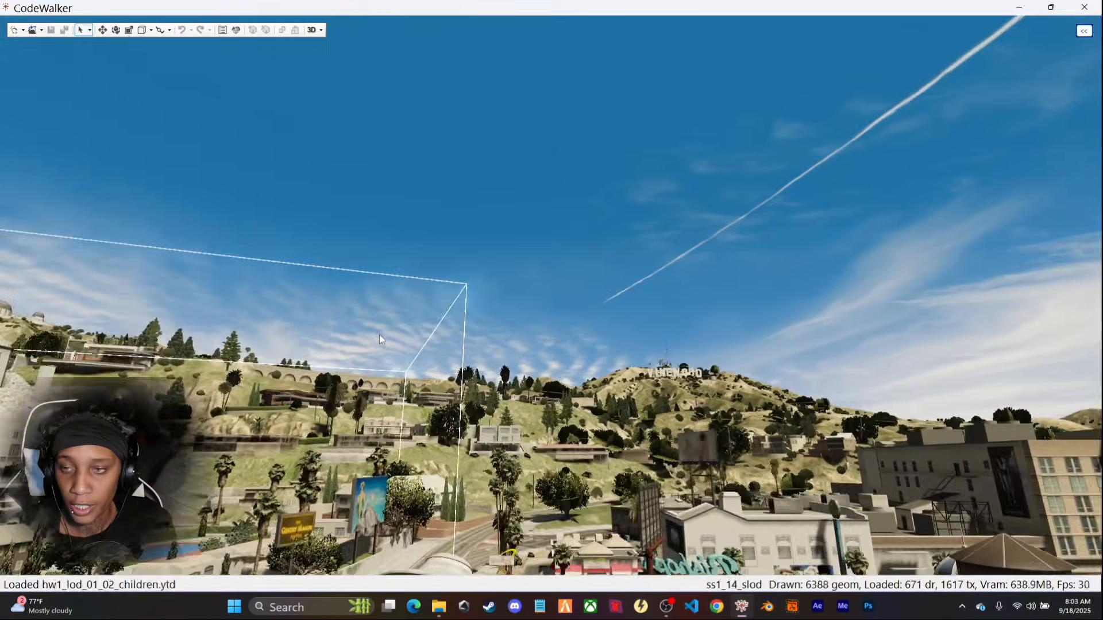
key(w)
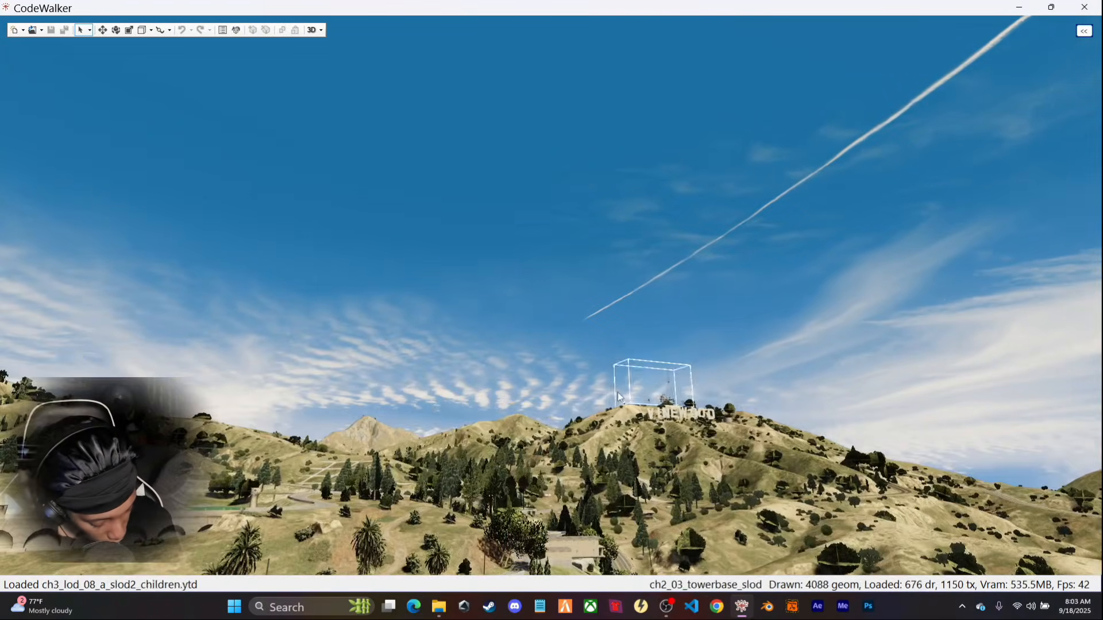
drag(618, 392, 373, 483)
key(w)
key(w)
key(w)
key(w)
key(w)
key(w)
key(w)
key(w)
key(w)
key(w)
key(w)
key(w)
key(s)
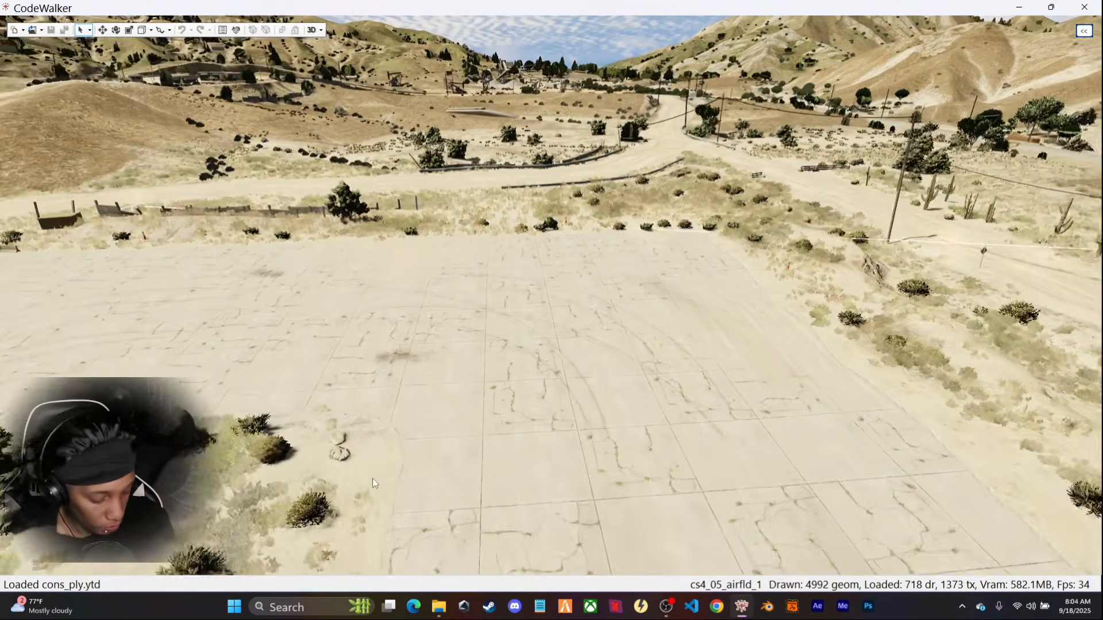
key(w)
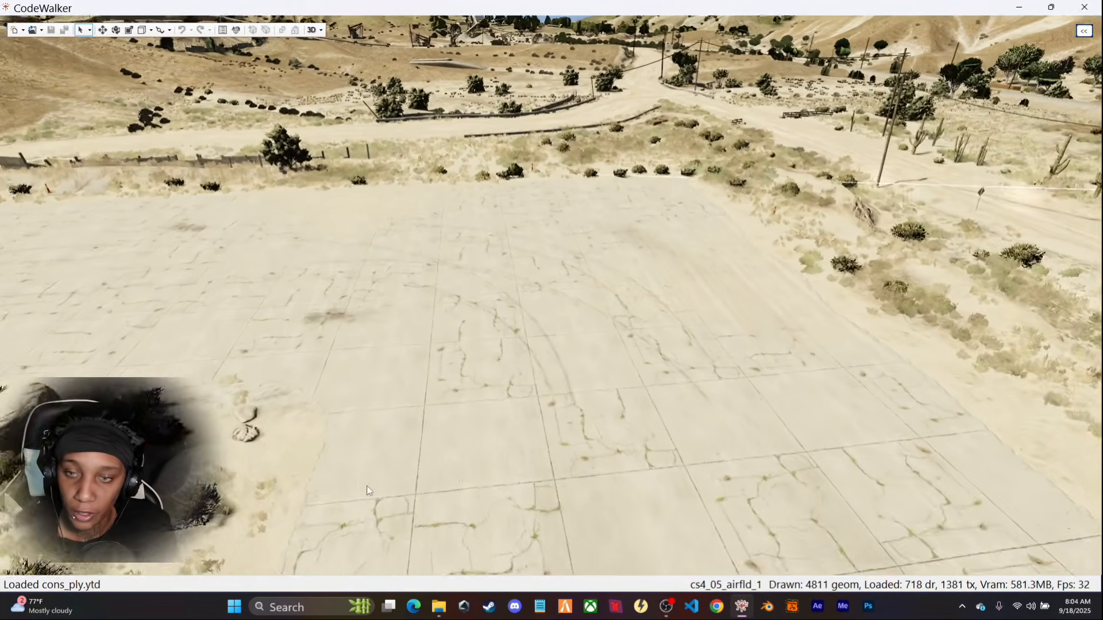
key(s)
drag(368, 490, 508, 461)
key(w)
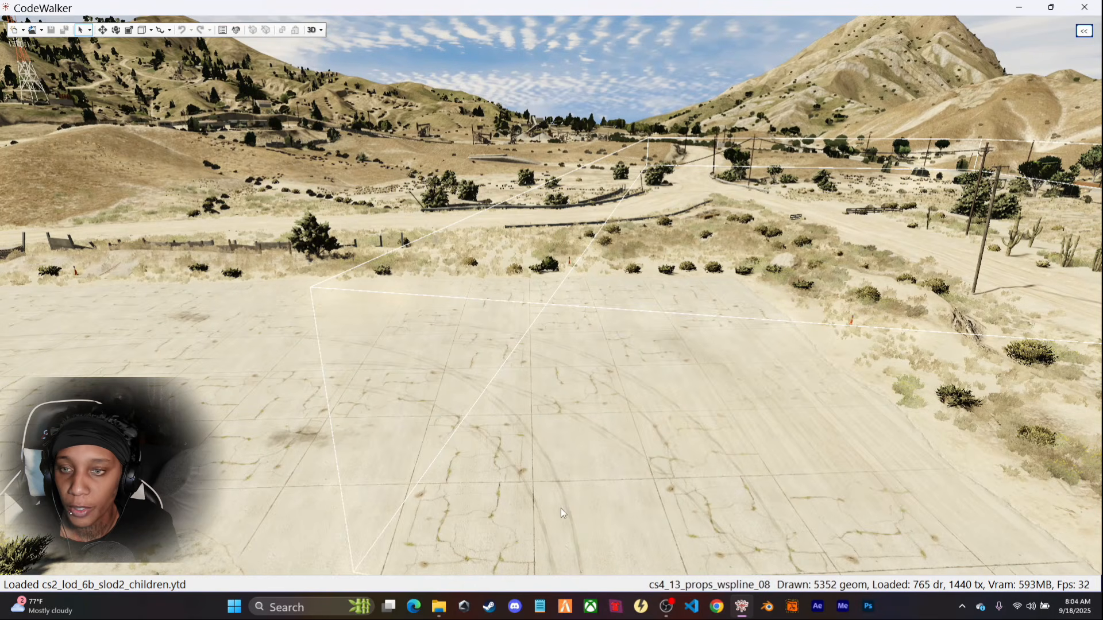
Switch to Blender, dismiss the splash screen and enable Screencast Keys for the default scene
click(765, 606)
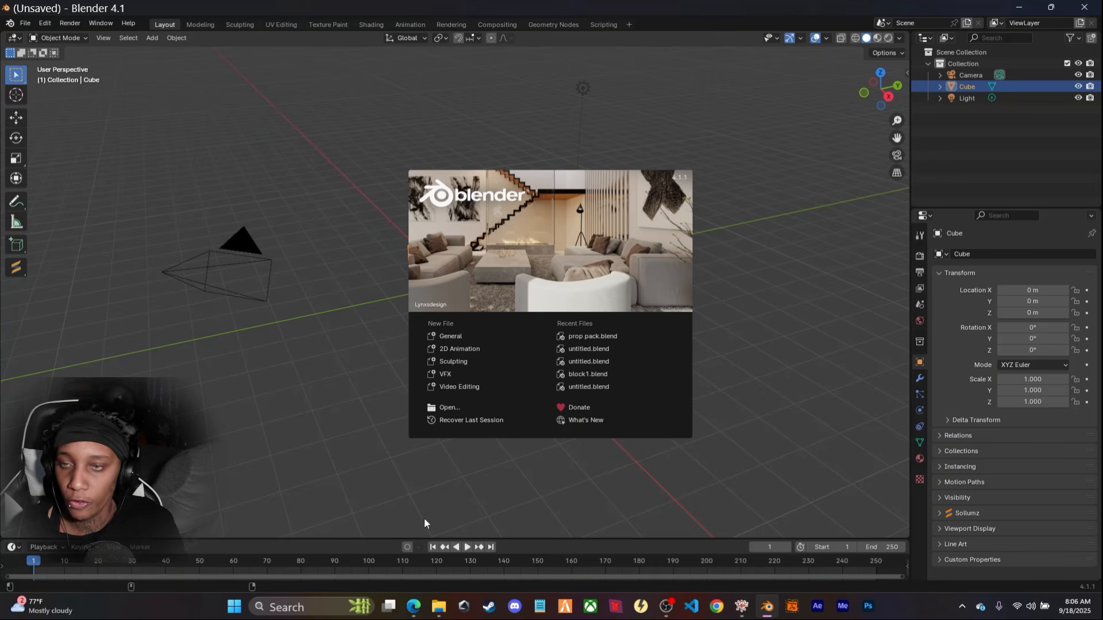
click(712, 343)
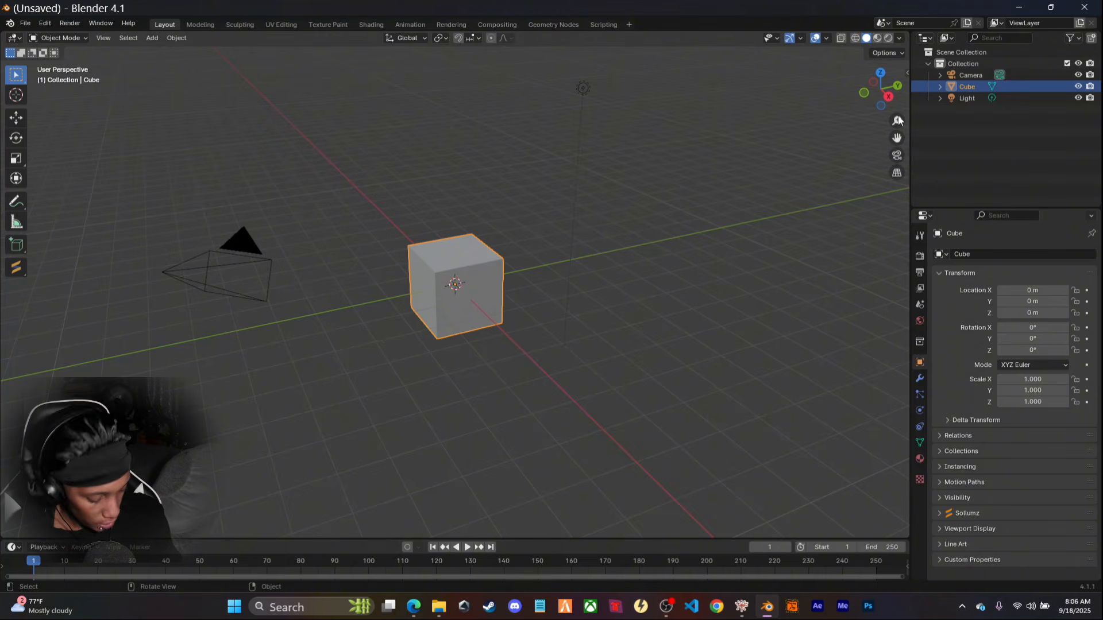
click(907, 72)
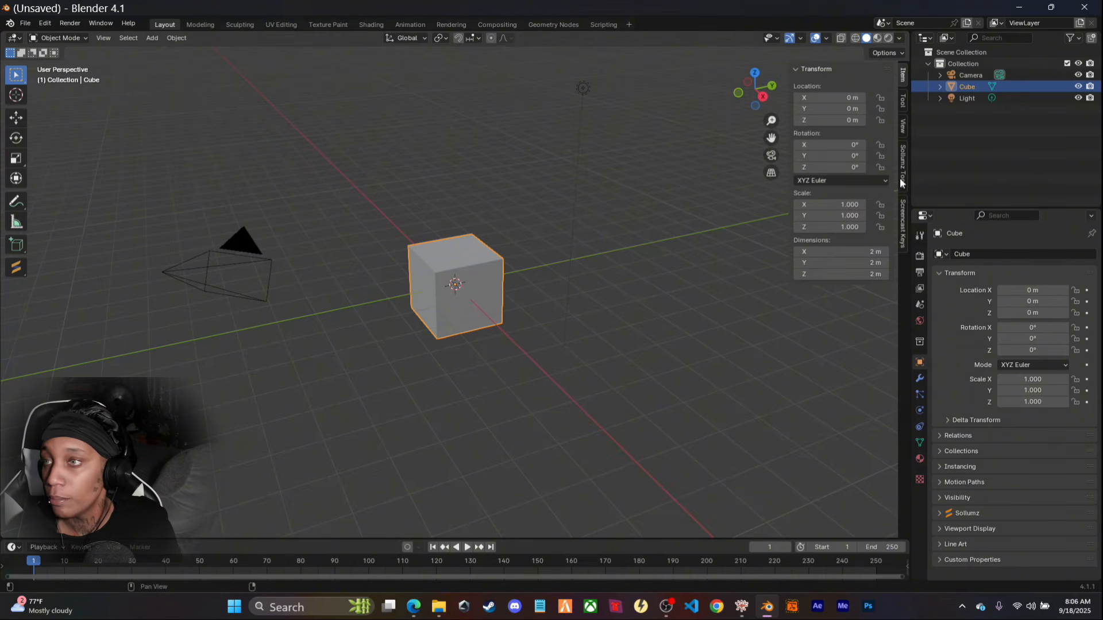
click(904, 222)
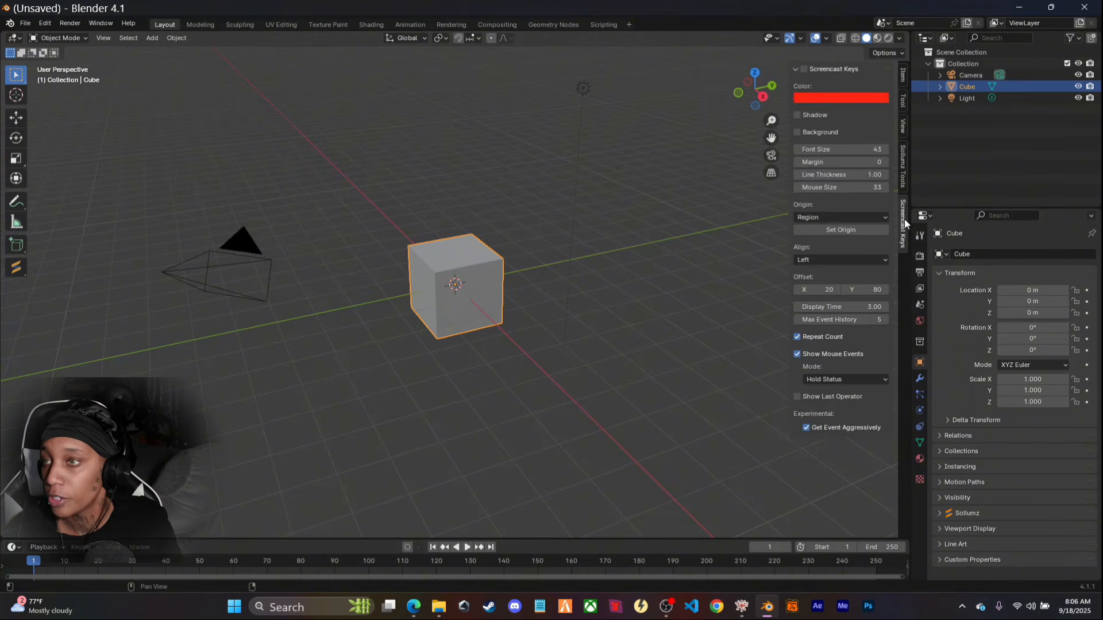
click(805, 69)
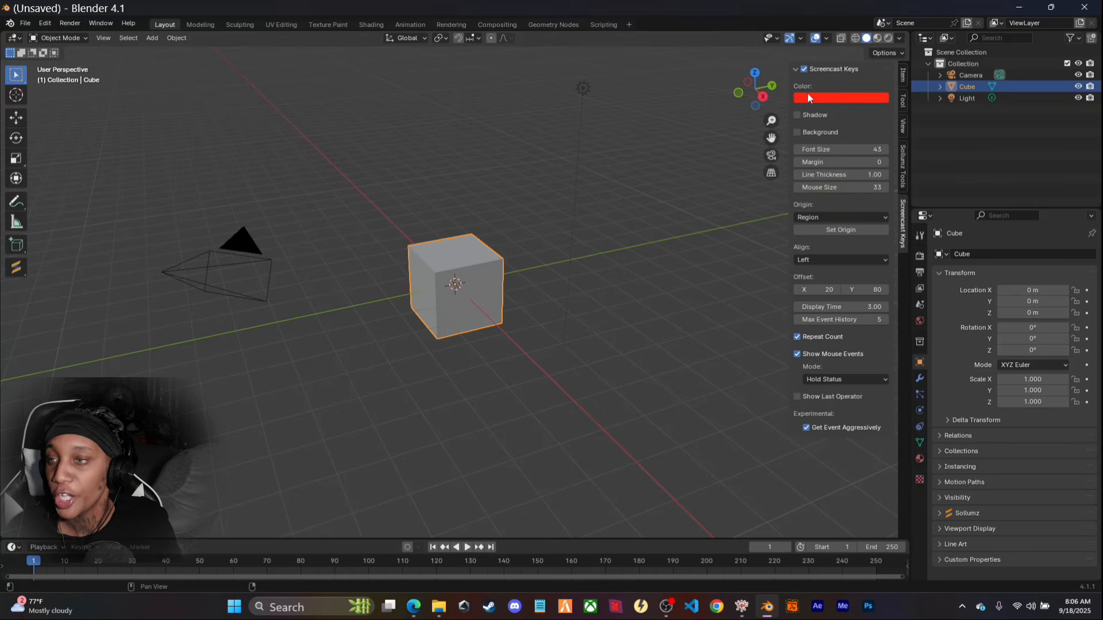
click(796, 70)
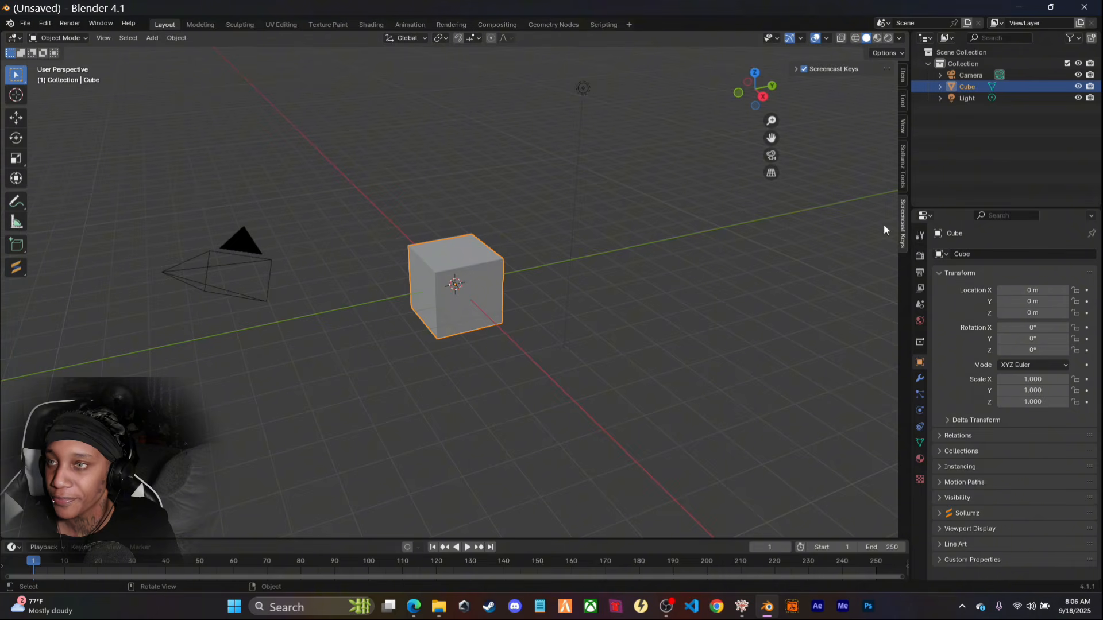
Delete the default camera, cube and light to empty the scene
key(a)
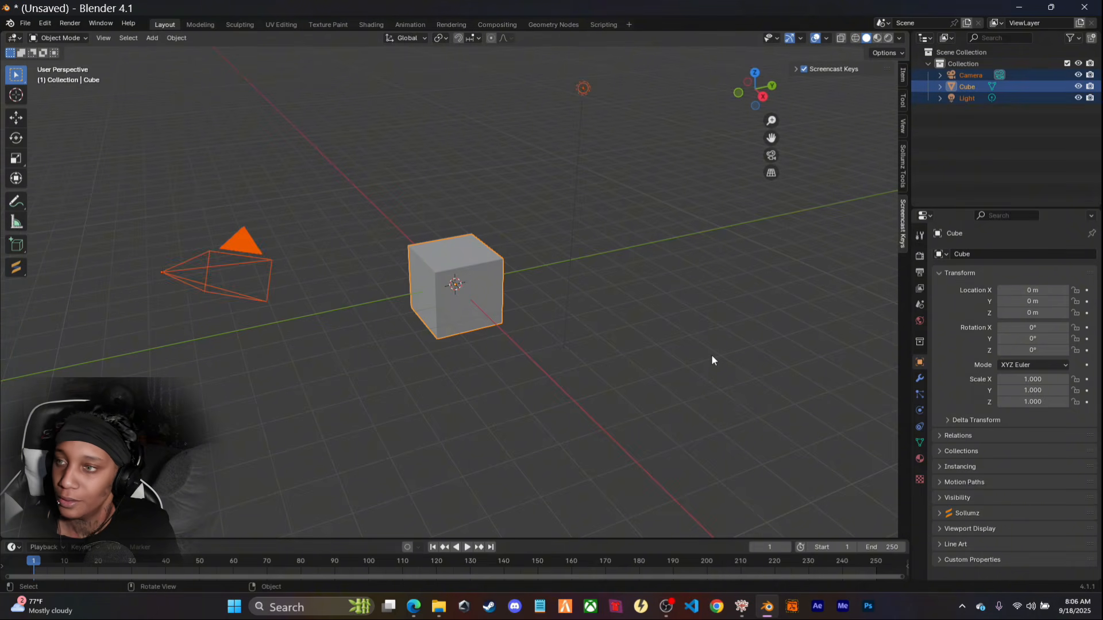
key(Delete)
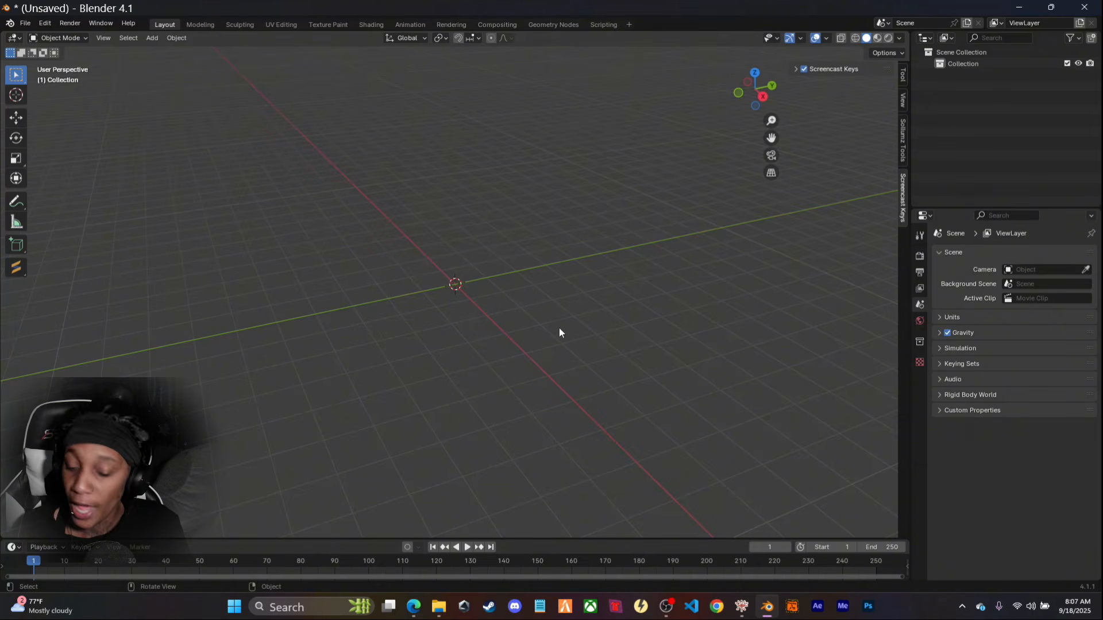
drag(599, 406, 540, 390)
mouse_move(527, 416)
middle_down()
mouse_move(522, 362)
mouse_move(527, 434)
middle_up()
middle_drag(490, 375, 553, 395)
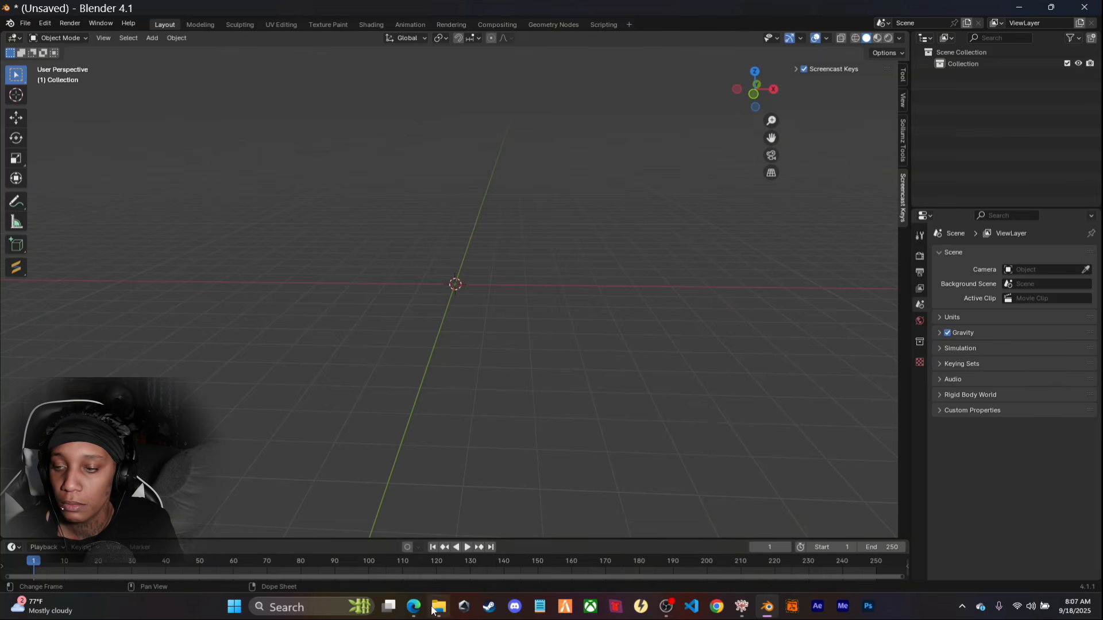
mouse_move(439, 606)
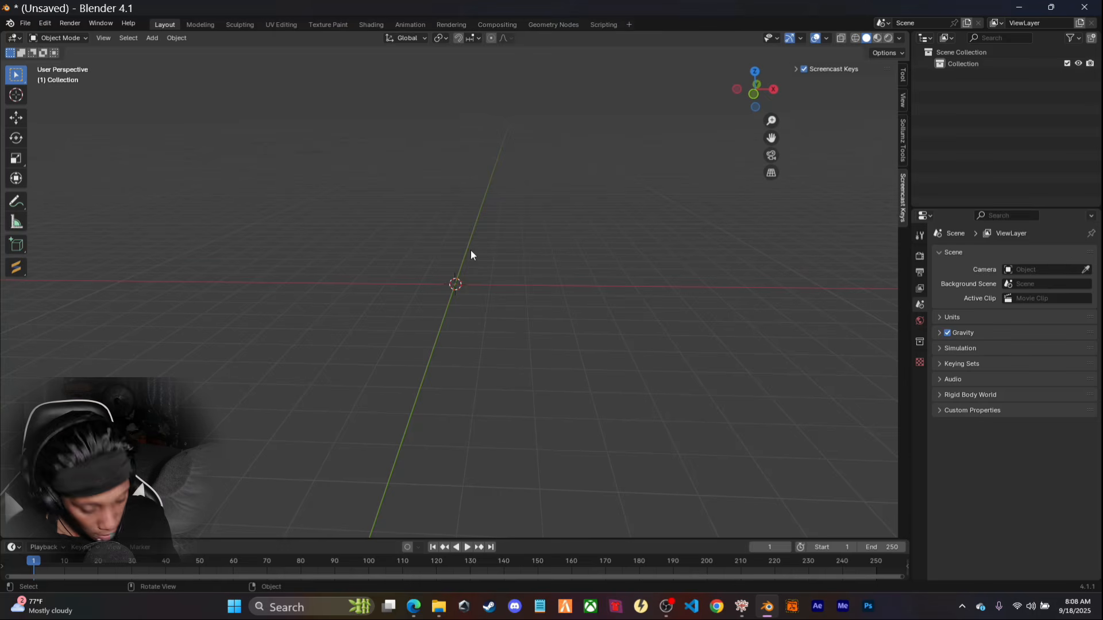
Import the ped model as a Wavefront OBJ from the mlo creation folder
click(26, 23)
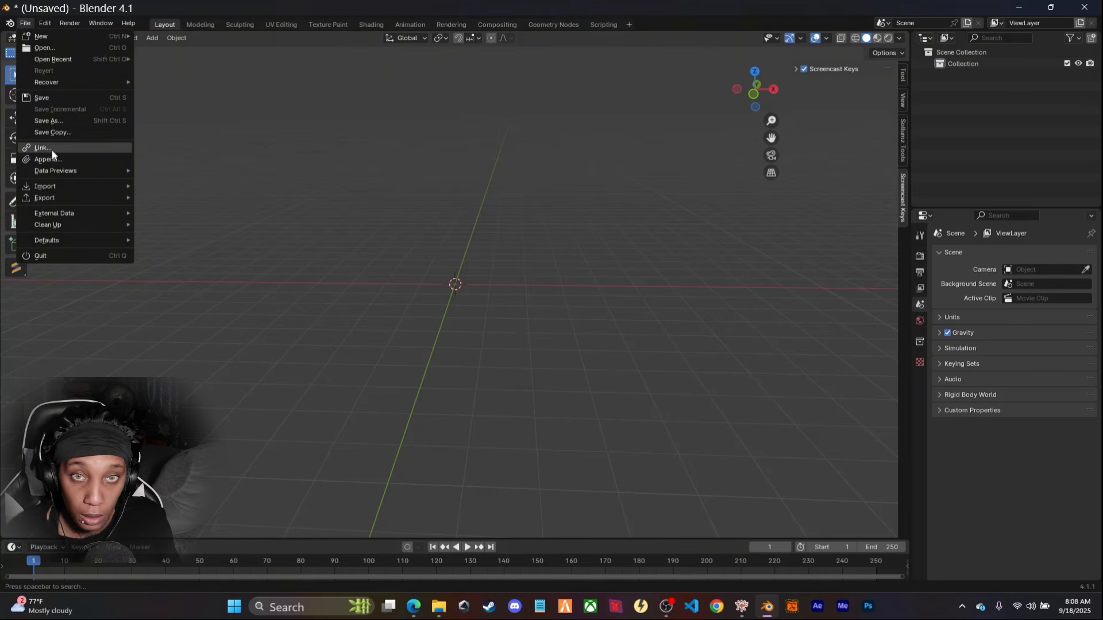
mouse_move(59, 185)
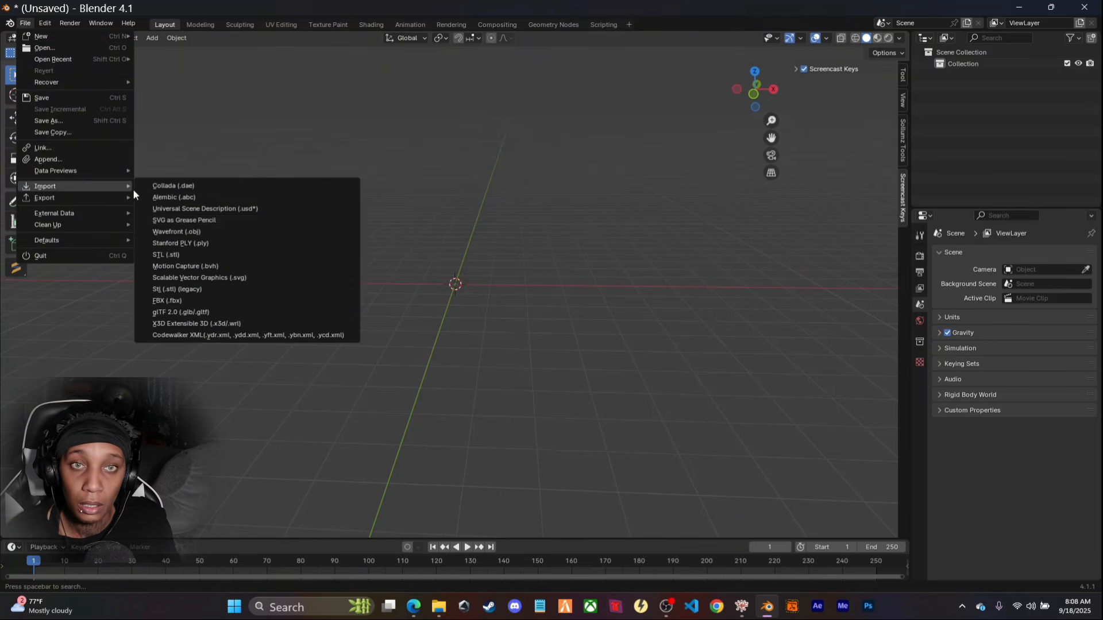
click(193, 233)
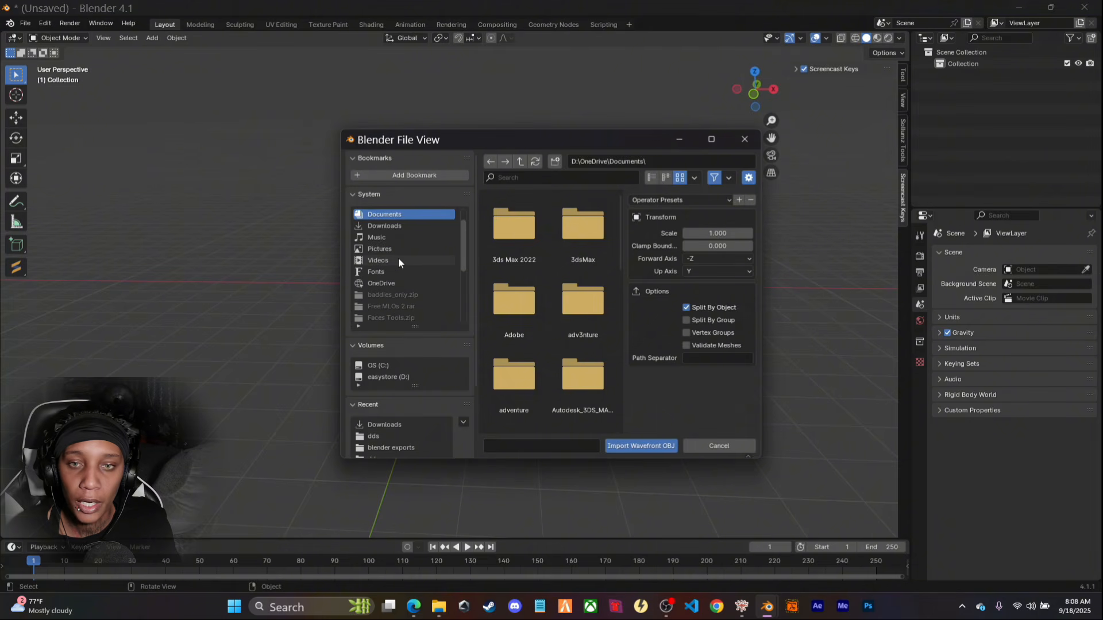
scroll(399, 257, down, 3)
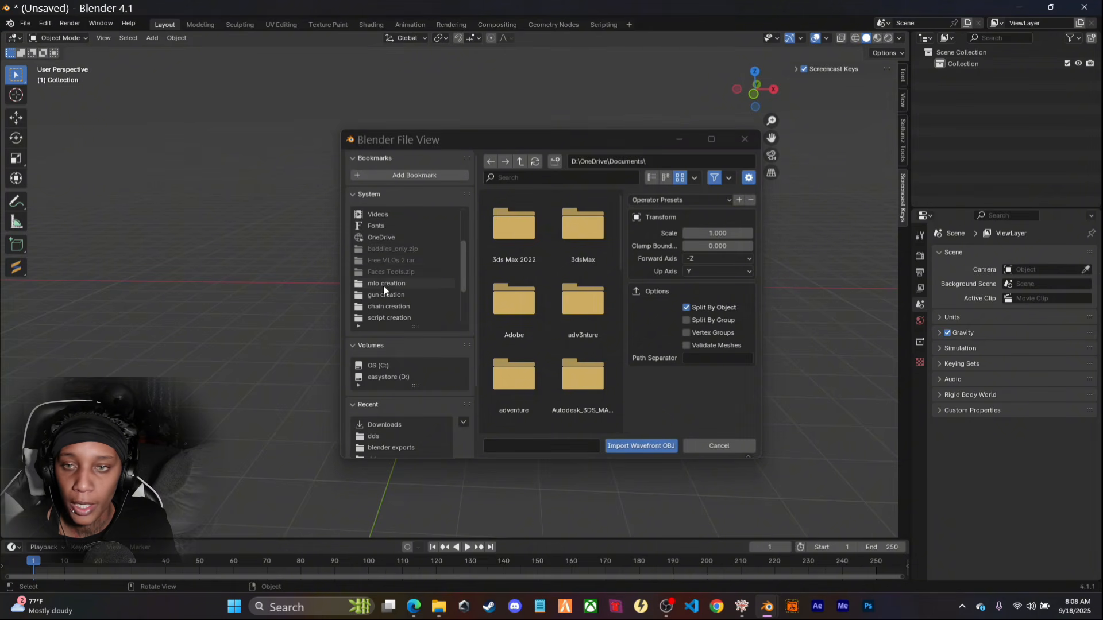
click(384, 283)
scroll(516, 314, down, 1)
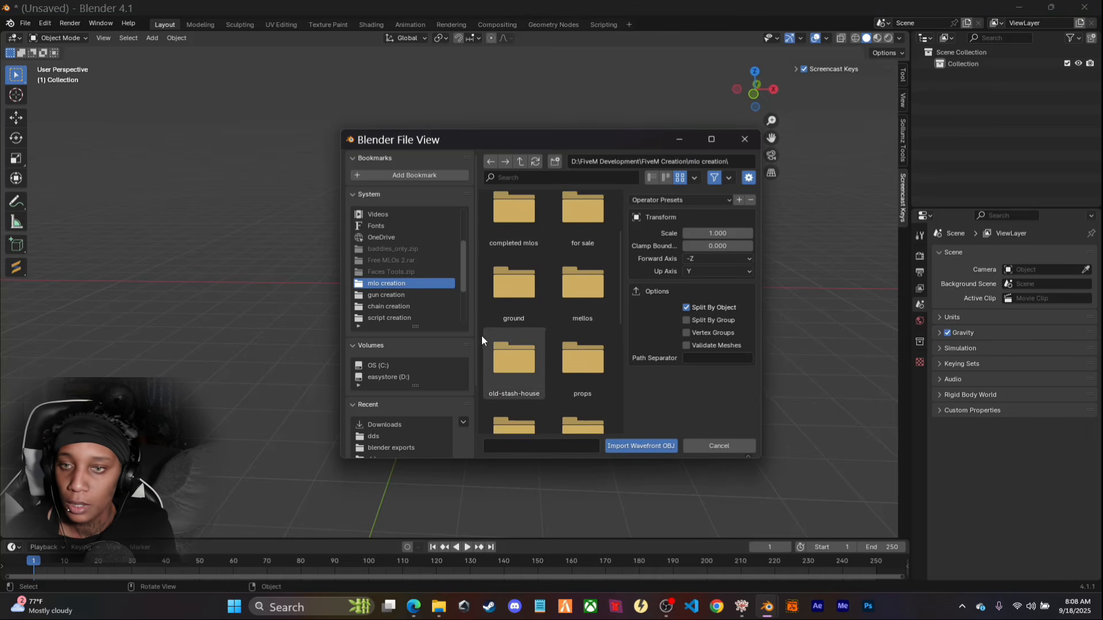
scroll(517, 344, down, 10)
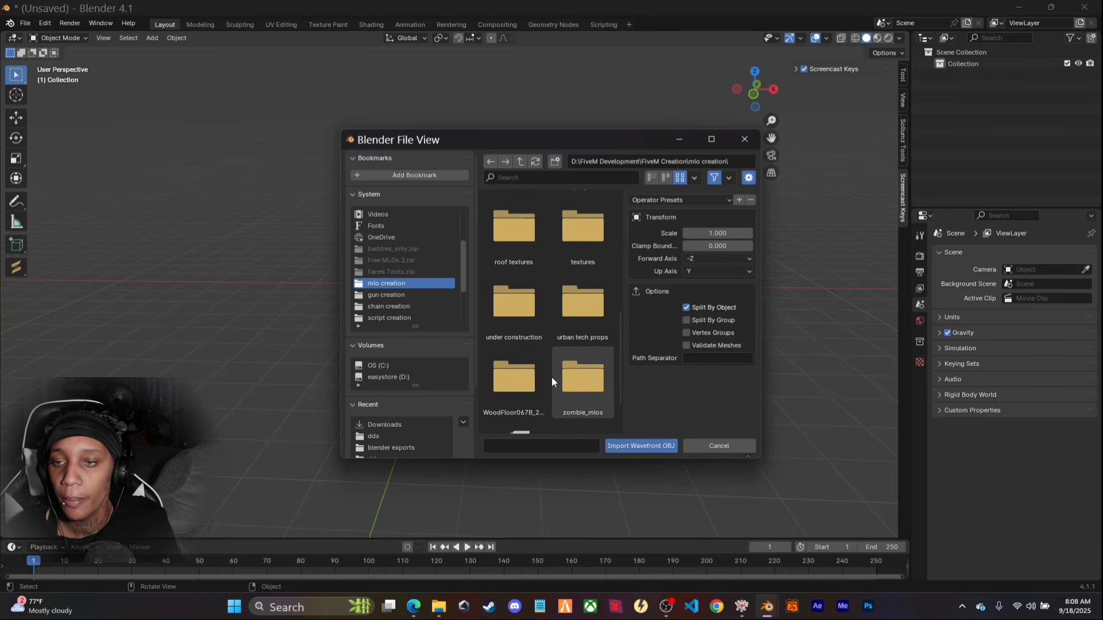
scroll(552, 377, down, 1)
double_click(528, 388)
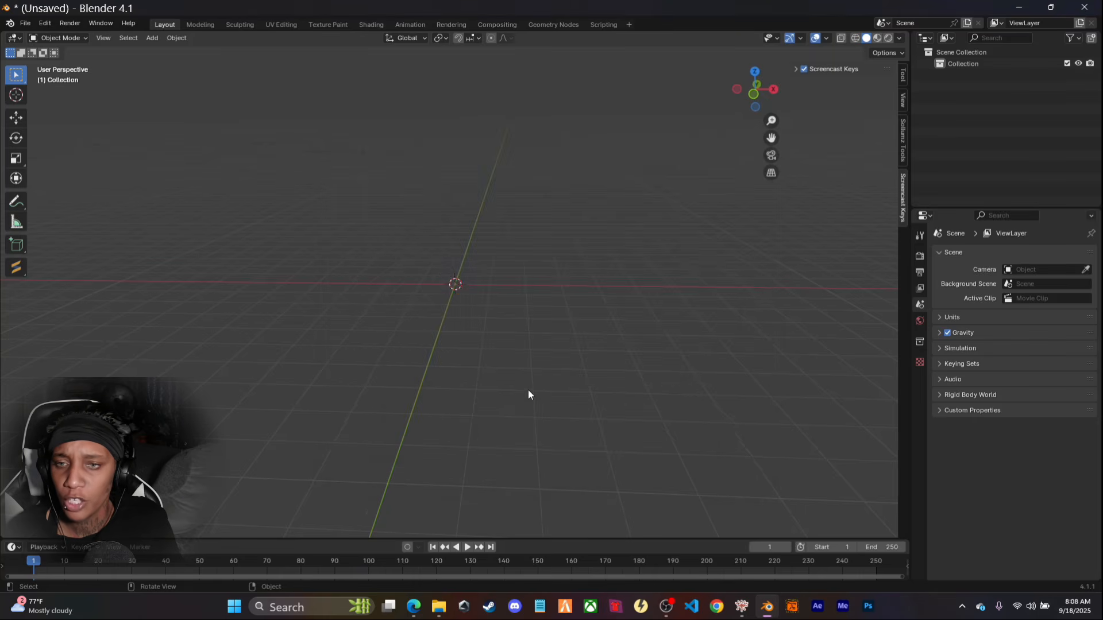
Move the ped off the origin to about Y -3.18 m and raise it to about Z 1.07 m, with its feet on the grid
middle_drag(553, 305, 436, 261)
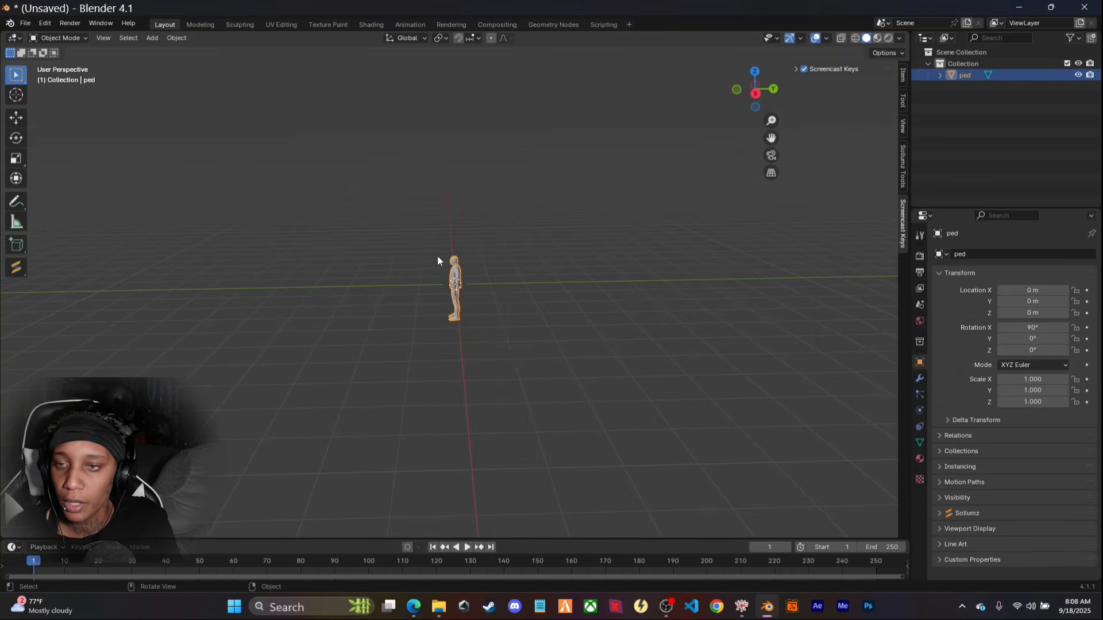
click(16, 119)
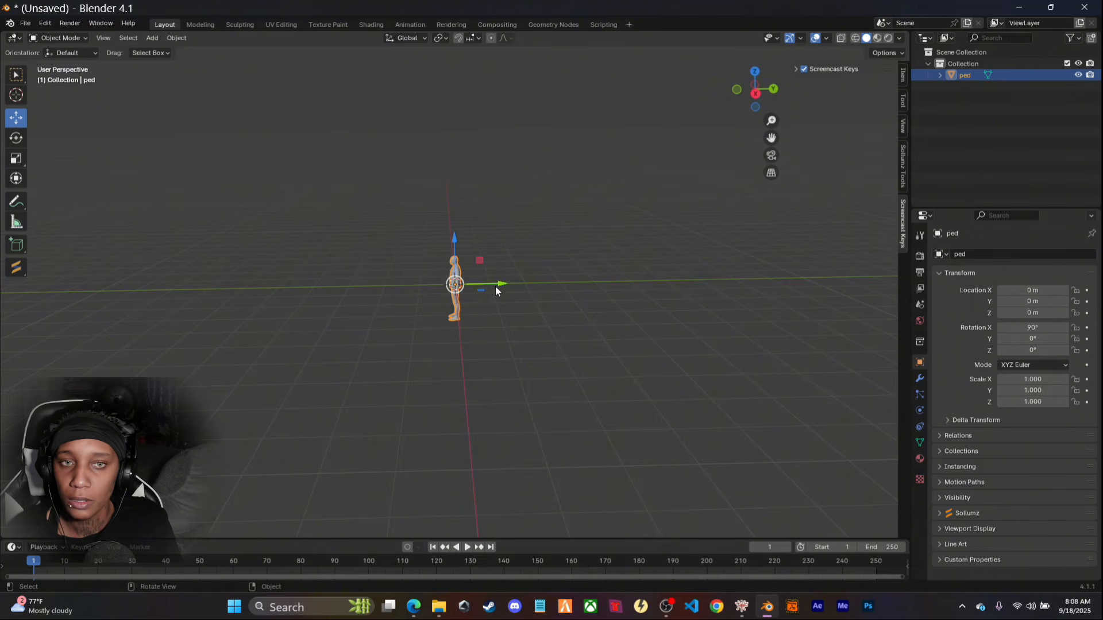
drag(502, 284, 406, 273)
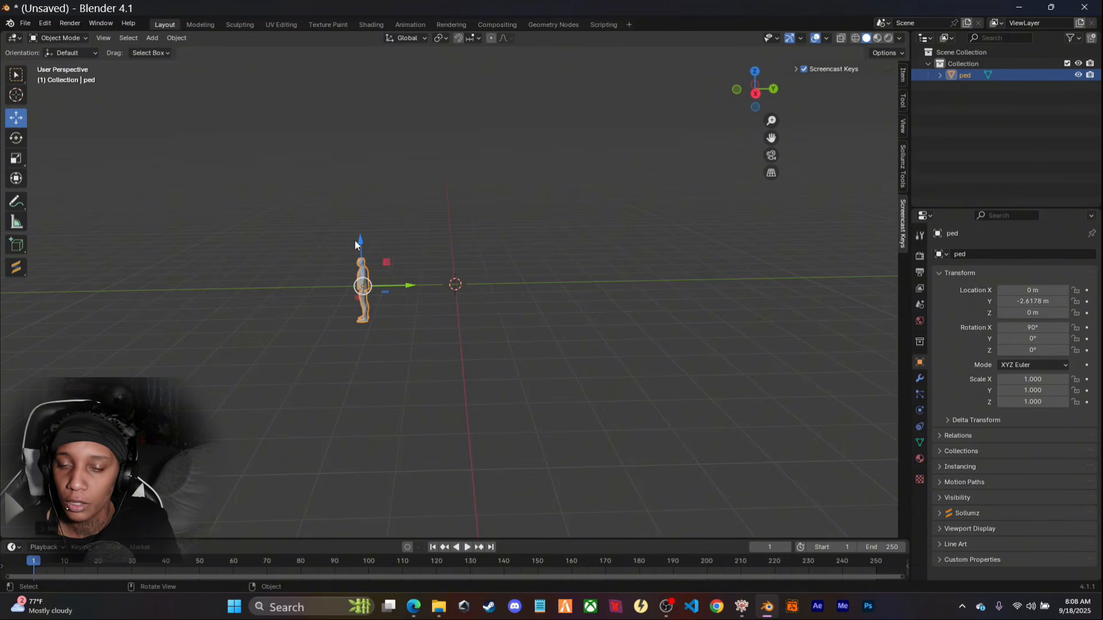
drag(360, 240, 360, 192)
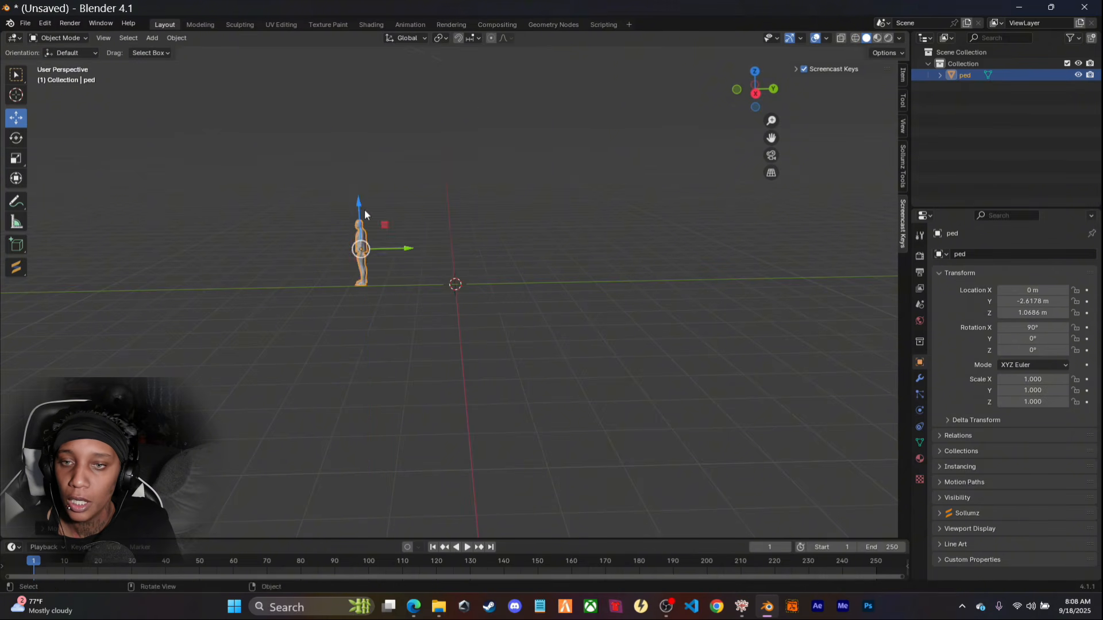
middle_drag(373, 311, 395, 395)
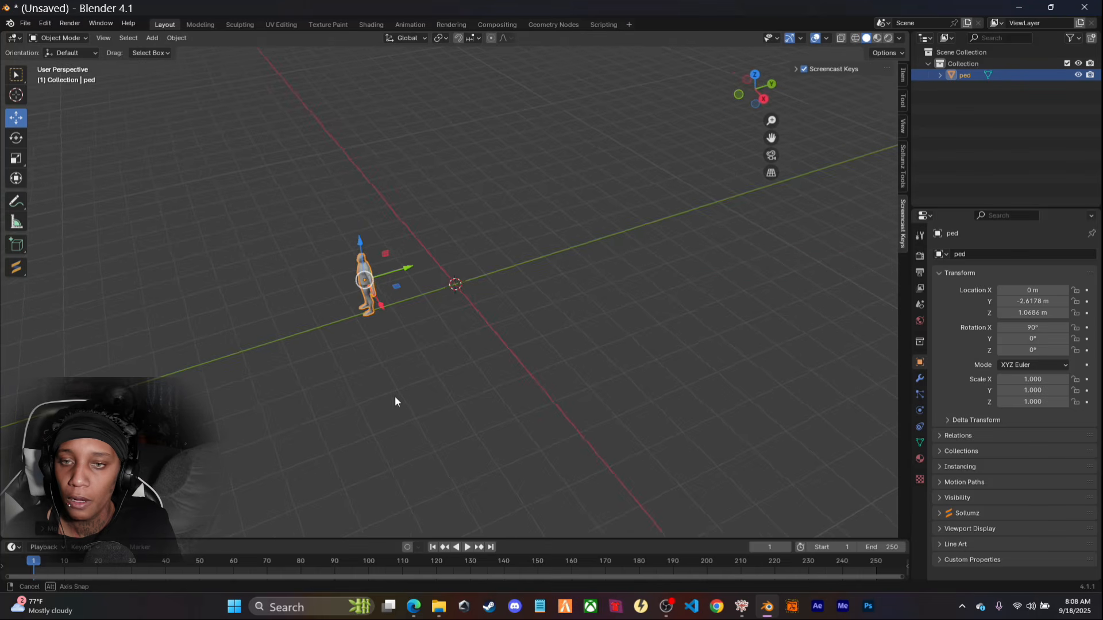
mouse_move(406, 273)
mouse_down()
mouse_move(310, 299)
mouse_move(408, 271)
mouse_move(392, 288)
mouse_up()
middle_drag(392, 287, 460, 377)
click(488, 234)
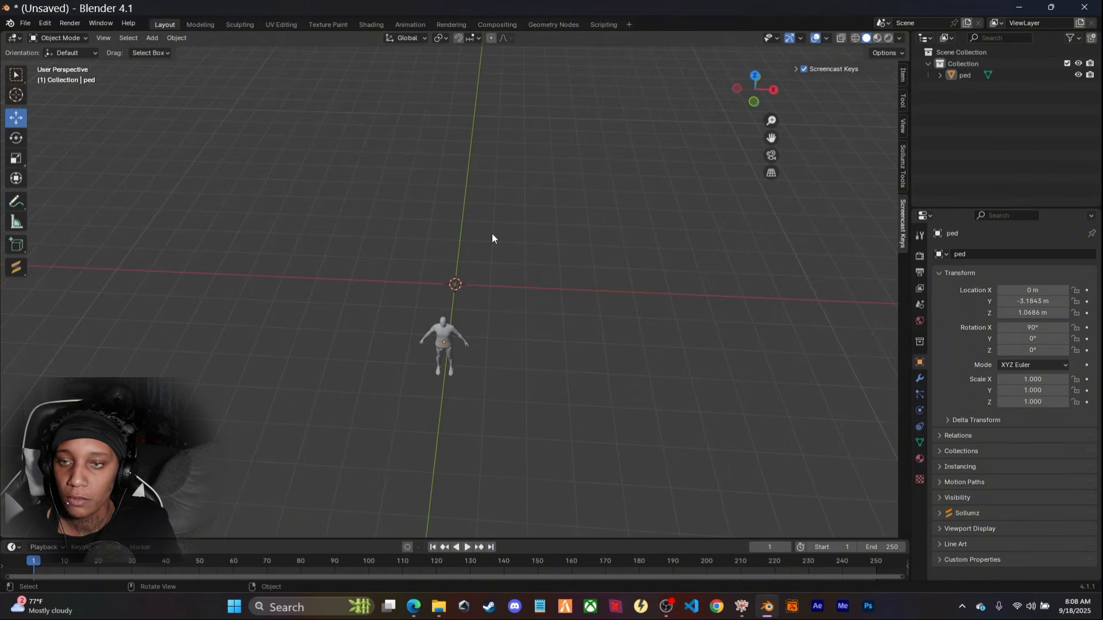
Add a cube mesh at the world origin and raise it to about Z 1.53 m
key(shift+a)
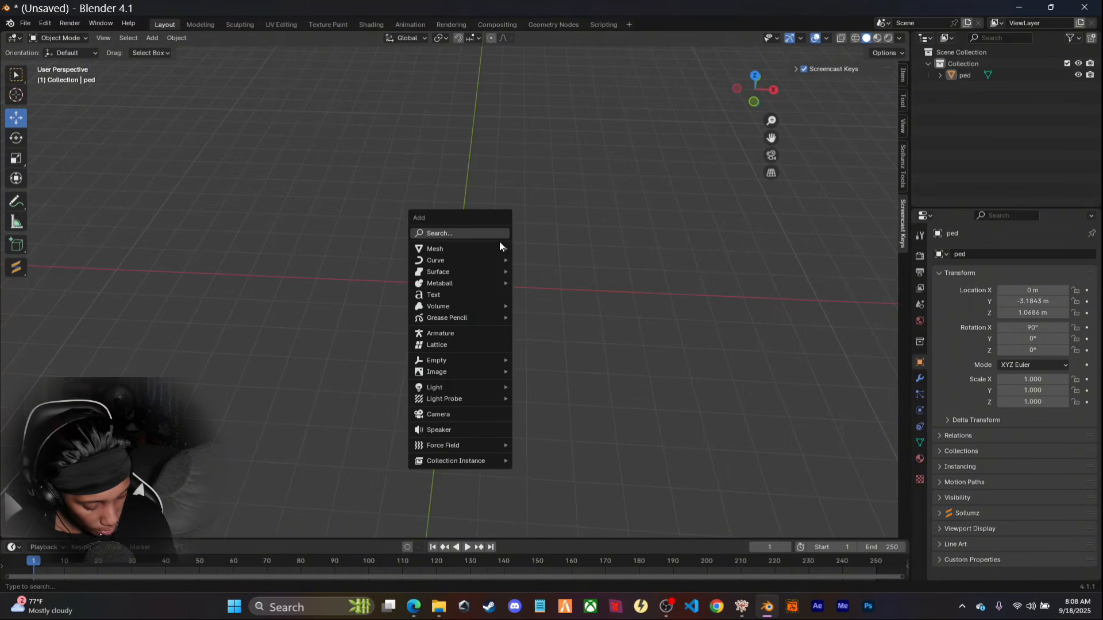
mouse_move(506, 251)
click(540, 260)
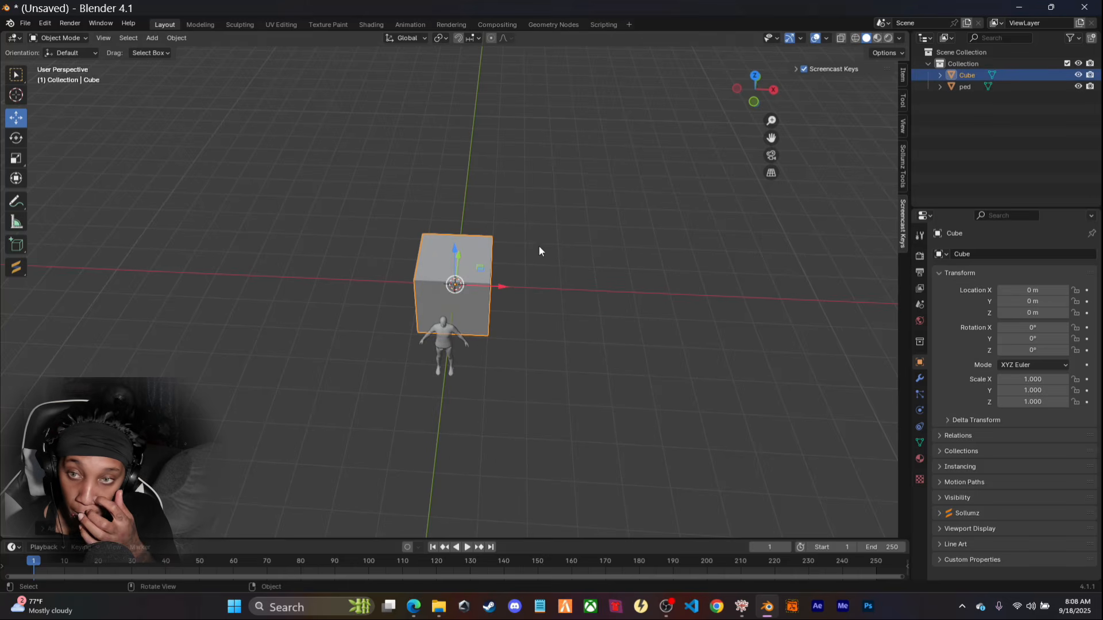
middle_drag(574, 270, 580, 302)
middle_drag(516, 276, 545, 294)
drag(452, 246, 456, 201)
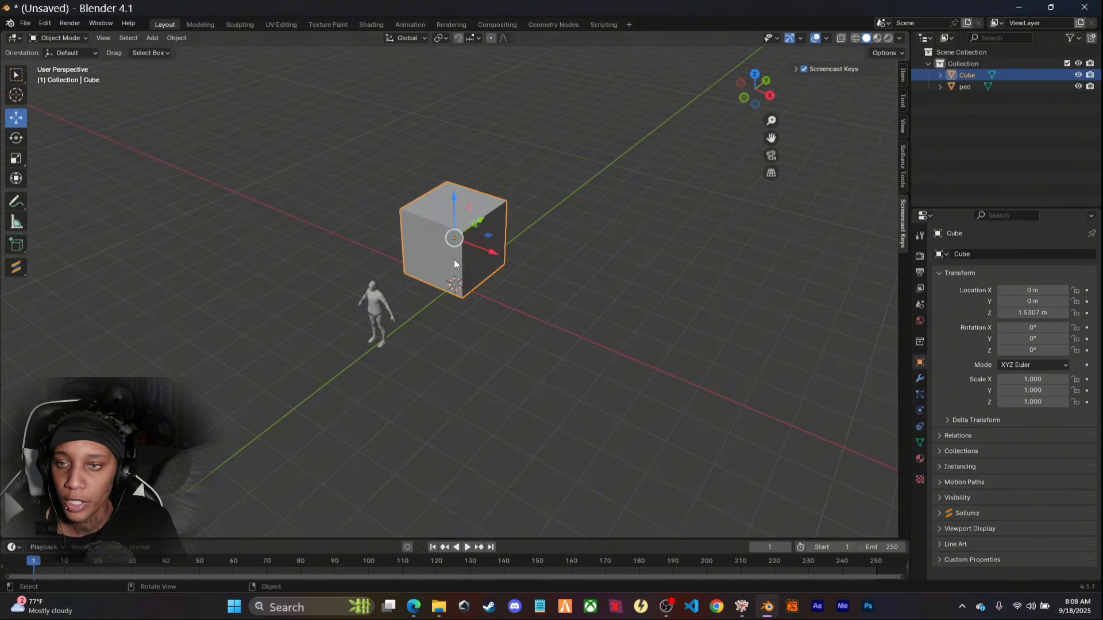
Lower the cube in front view to about Z 1.04 m so its base rests near the ground line
middle_drag(454, 260, 507, 347)
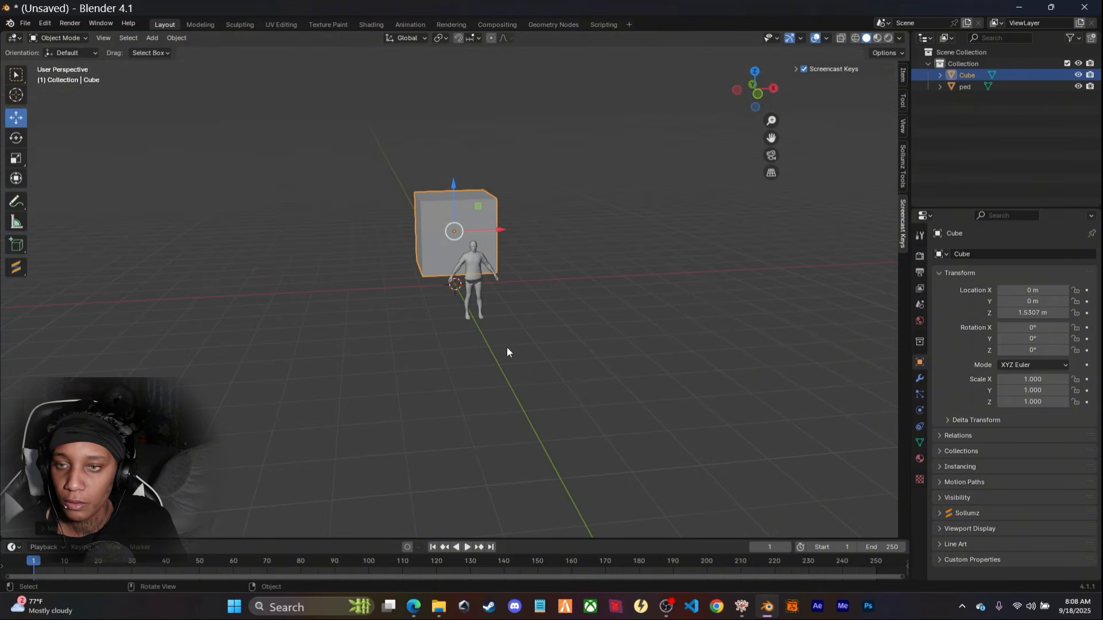
key(KP_1)
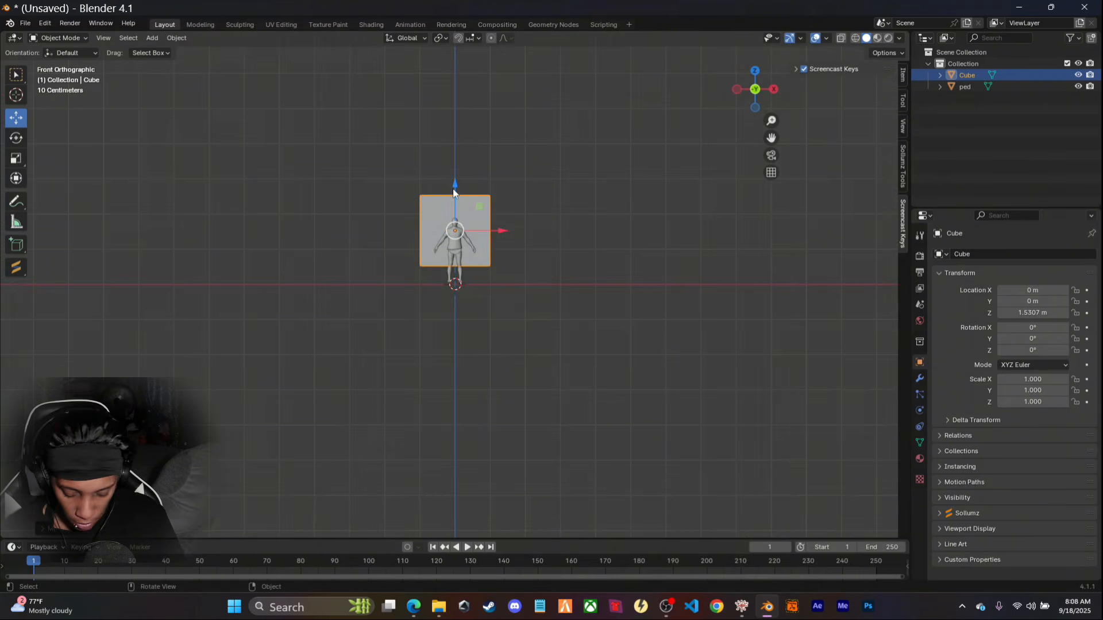
drag(453, 192, 538, 208)
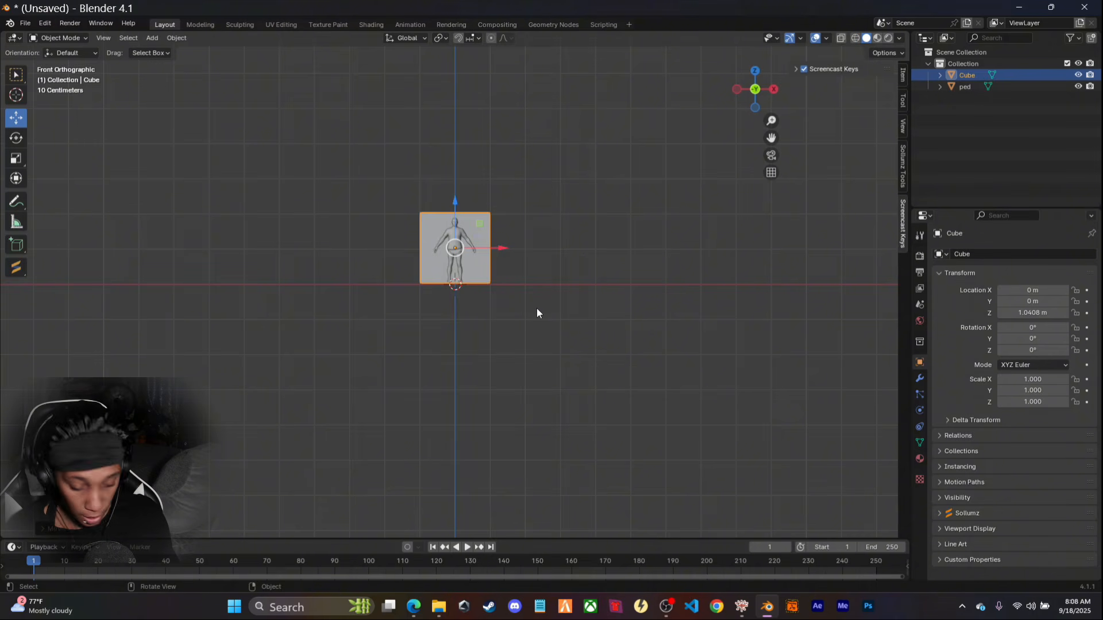
middle_drag(540, 304, 463, 360)
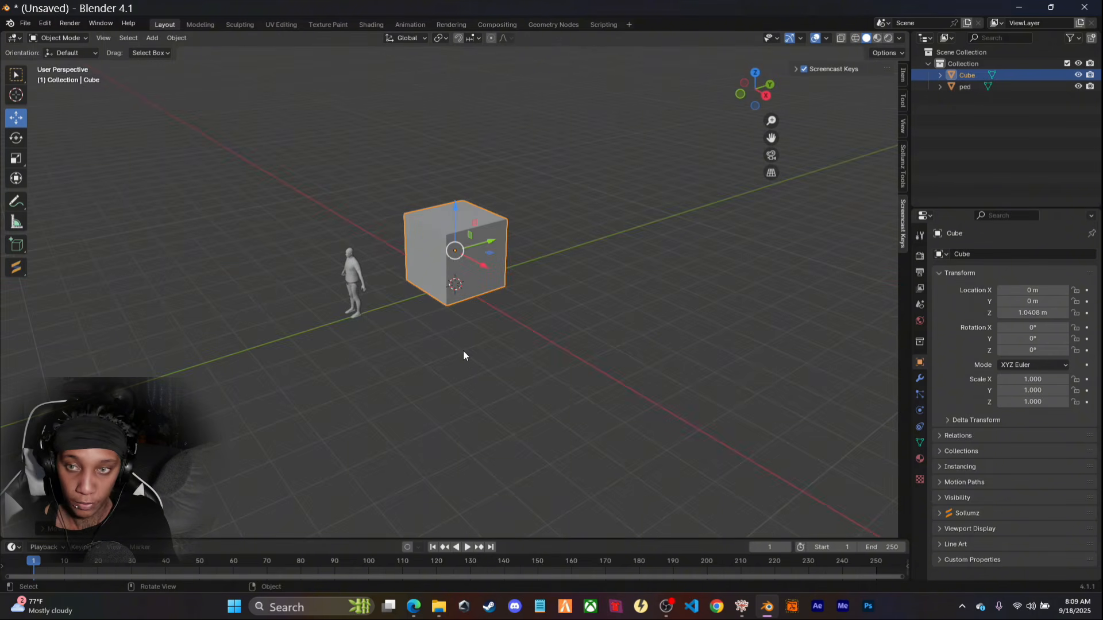
Edit the cube in face mode and stretch it by moving its +X side face outward along the X axis
click(539, 343)
key(Tab)
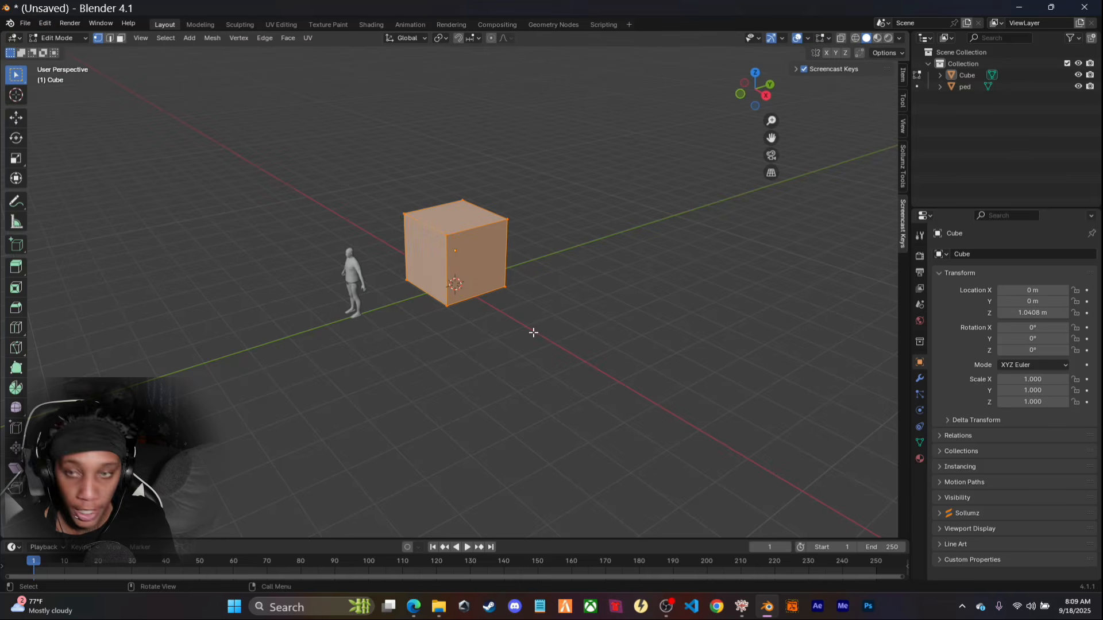
click(121, 39)
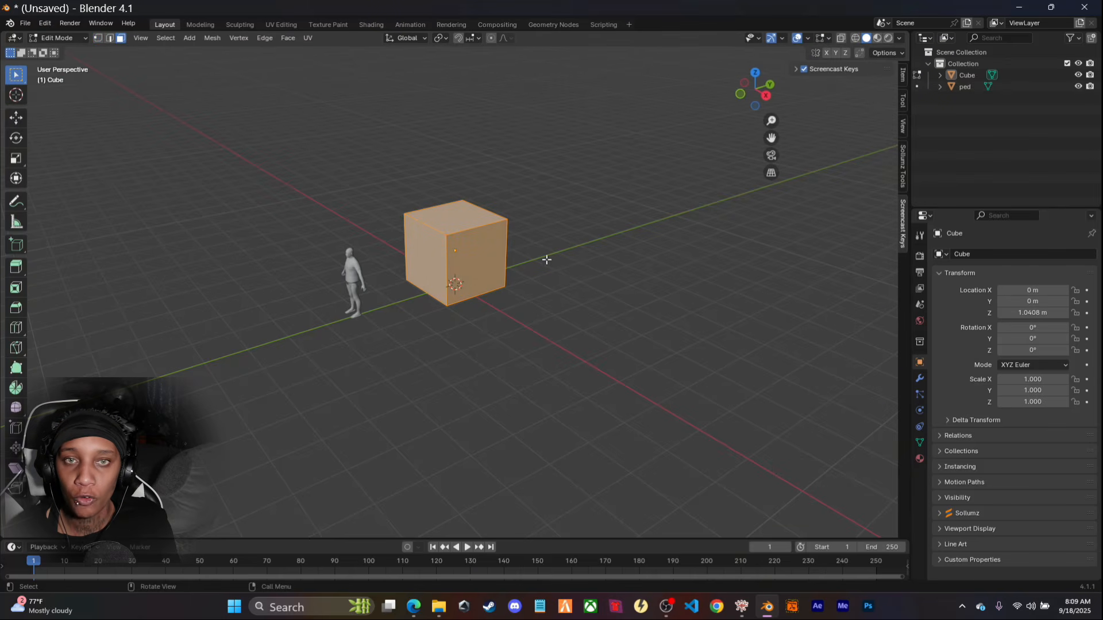
click(529, 340)
mouse_move(539, 310)
middle_down()
mouse_move(591, 364)
mouse_move(554, 337)
mouse_move(598, 305)
mouse_move(552, 302)
middle_up()
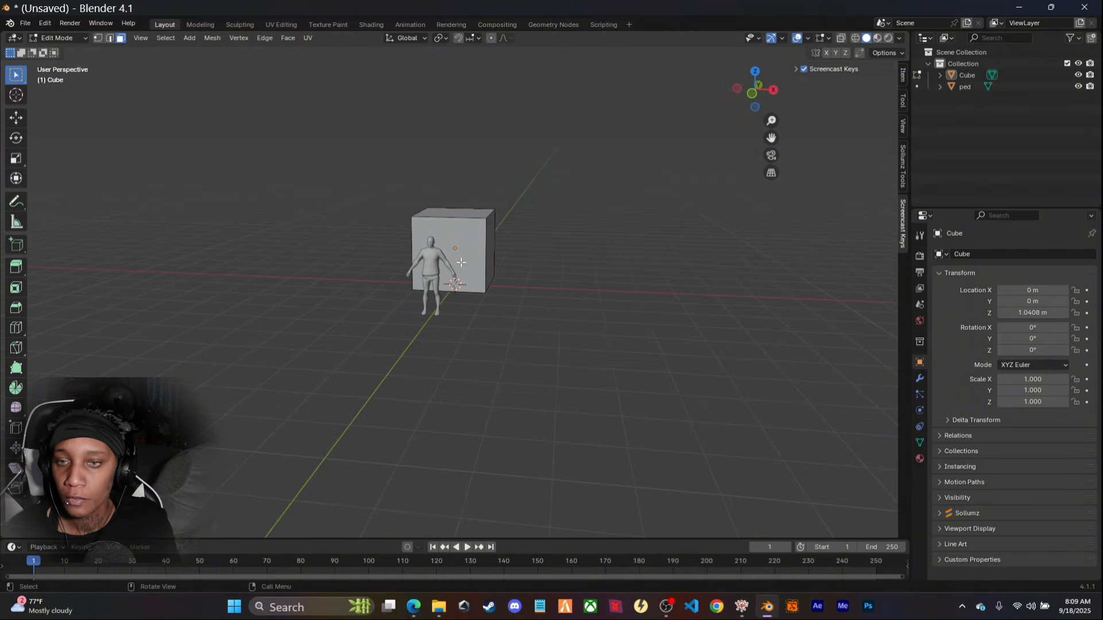
middle_drag(461, 262, 537, 286)
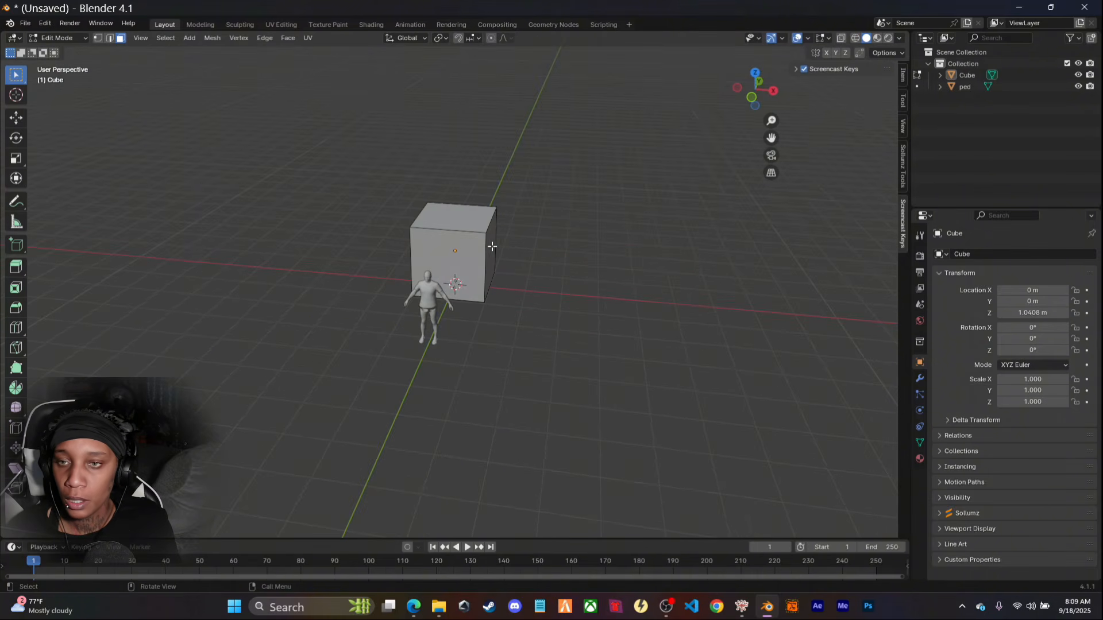
middle_drag(493, 246, 487, 294)
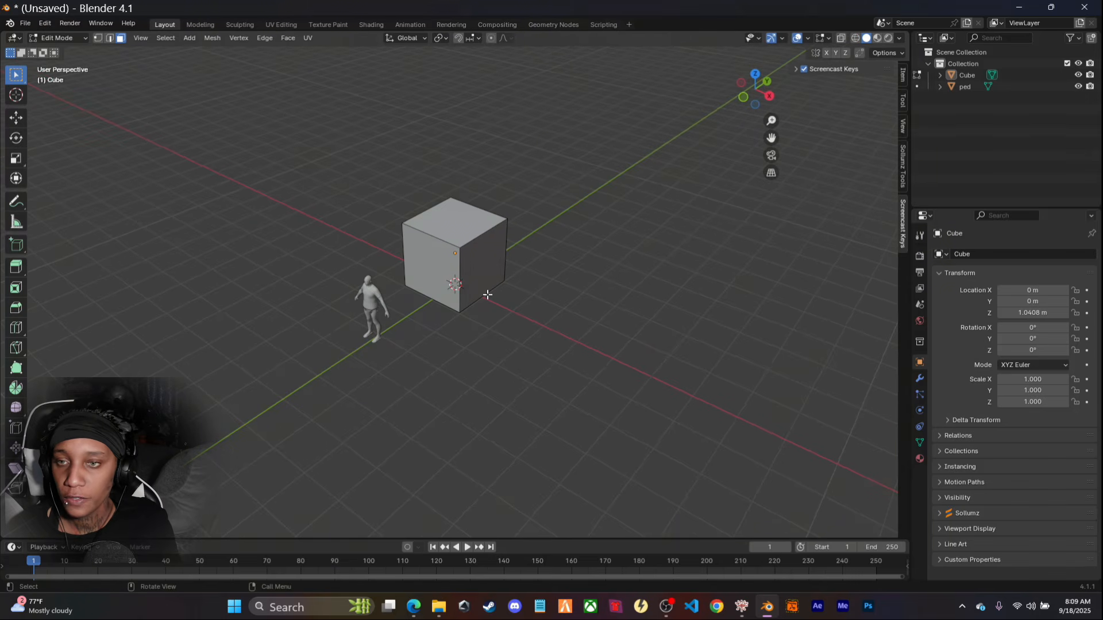
click(480, 260)
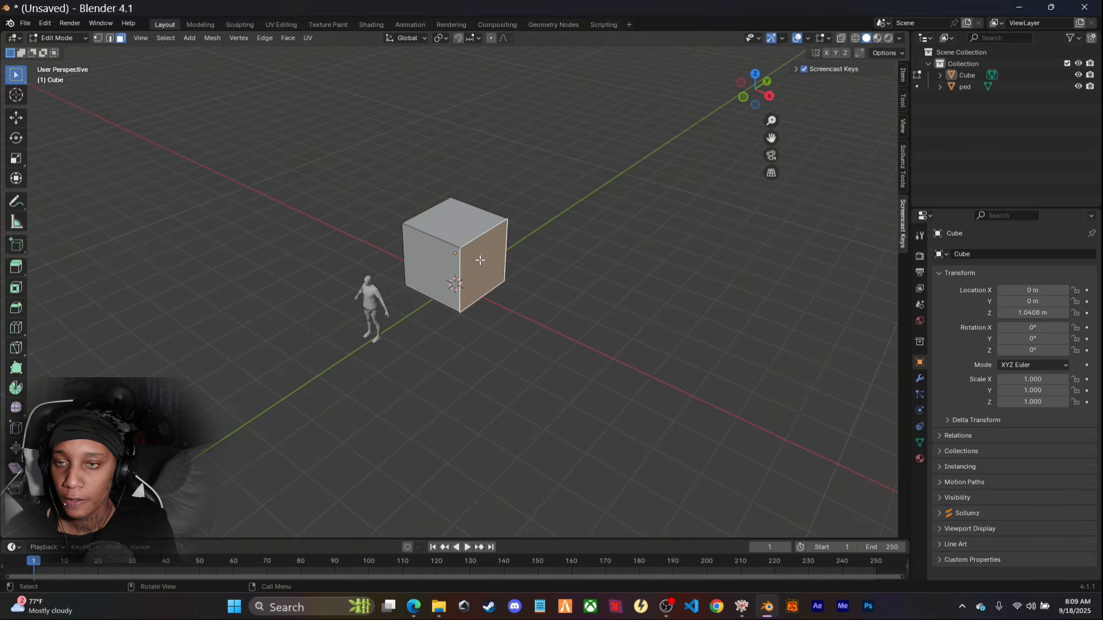
click(16, 118)
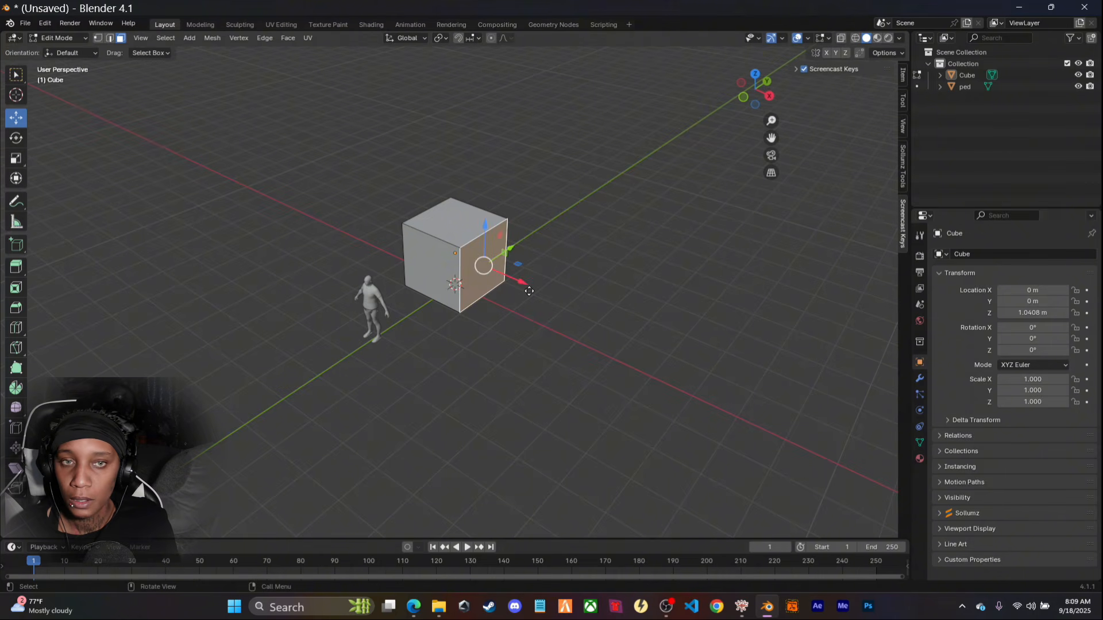
drag(529, 291, 670, 352)
Move the box's opposite end face, on the -X side, outward along X to lengthen the box
middle_drag(642, 378, 399, 297)
click(422, 269)
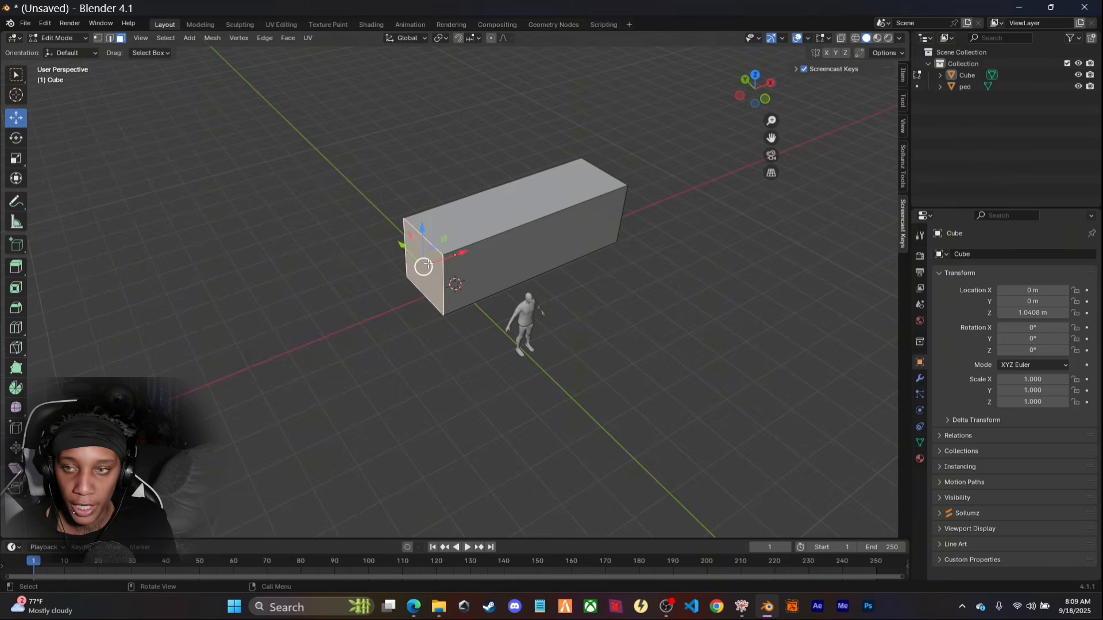
drag(467, 254, 363, 297)
Deepen the box by moving its long +Y face outward about 3.7 m along Y and again somewhat further
middle_drag(305, 406, 425, 409)
click(412, 232)
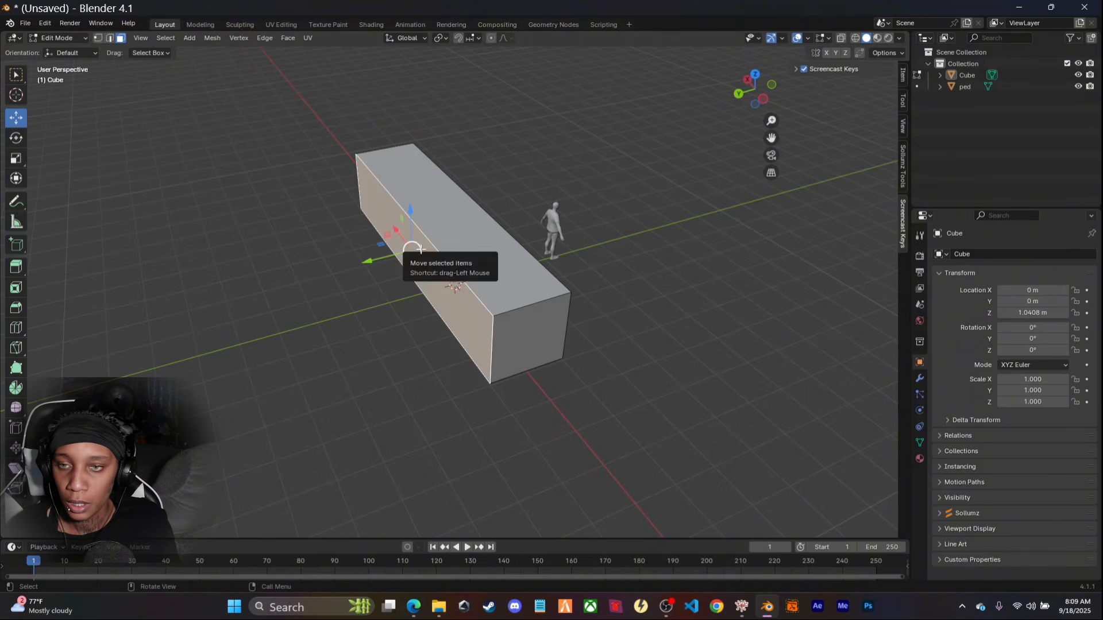
drag(379, 261, 240, 295)
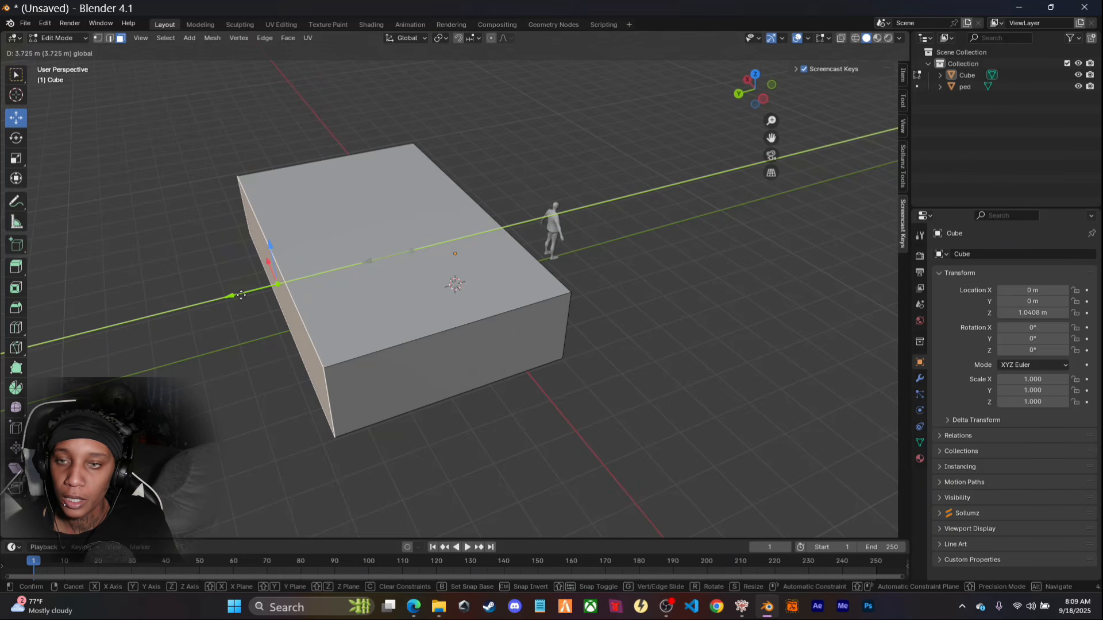
mouse_move(241, 295)
mouse_down()
mouse_move(323, 282)
mouse_move(244, 290)
mouse_up()
middle_drag(537, 350, 472, 349)
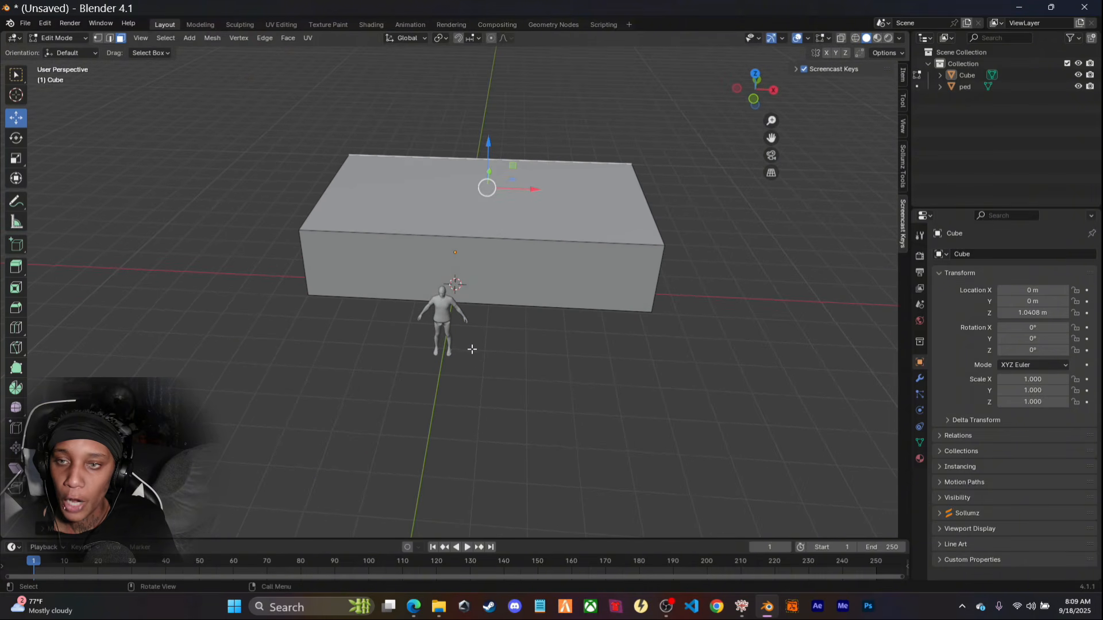
middle_drag(667, 320, 524, 317)
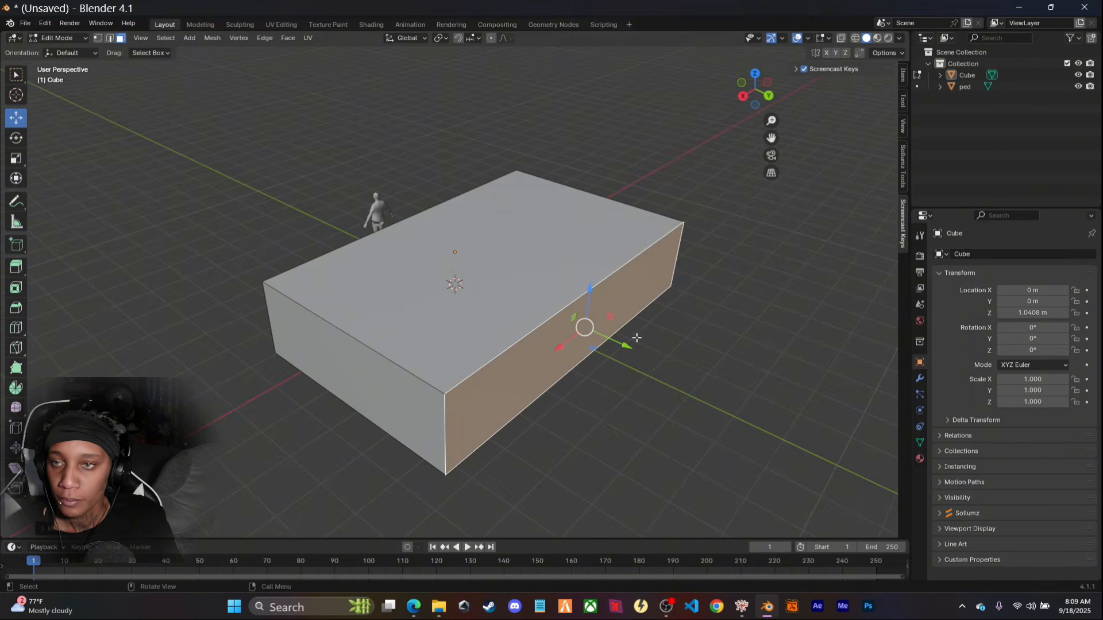
drag(630, 345, 678, 365)
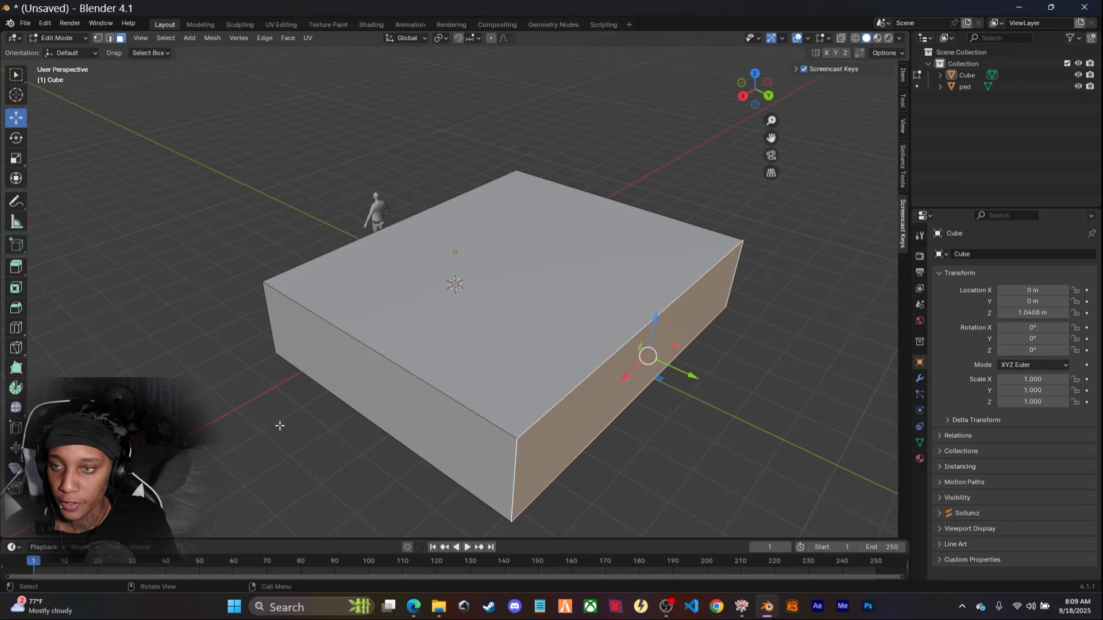
Raise the box's top face slightly along Z to make the building taller than the ped
middle_drag(279, 426, 431, 432)
middle_drag(757, 476, 564, 416)
click(458, 184)
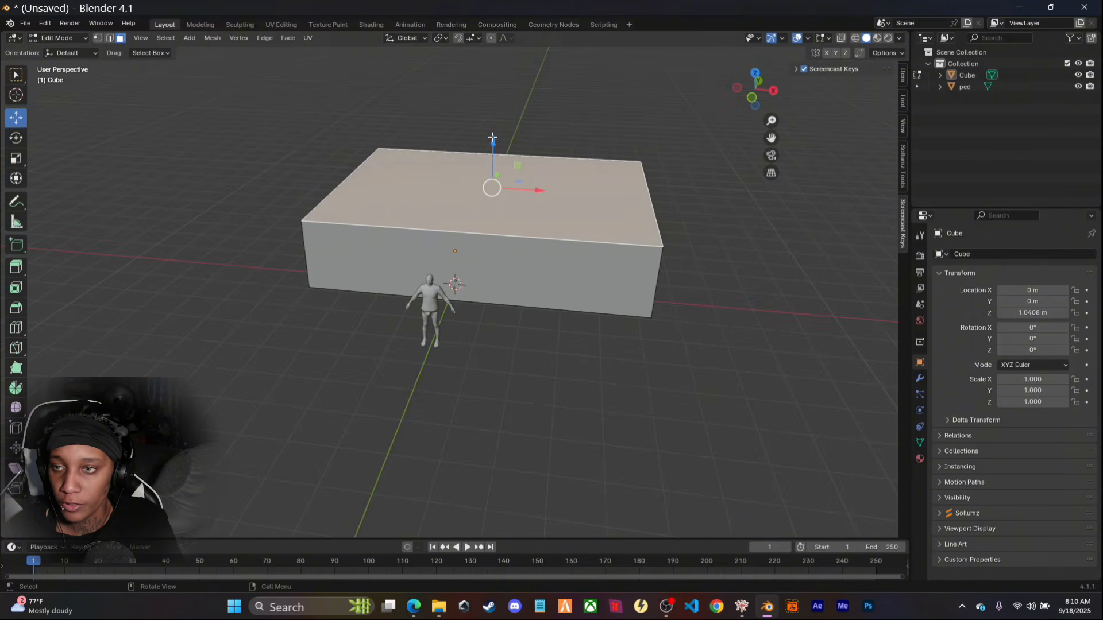
drag(492, 138, 493, 124)
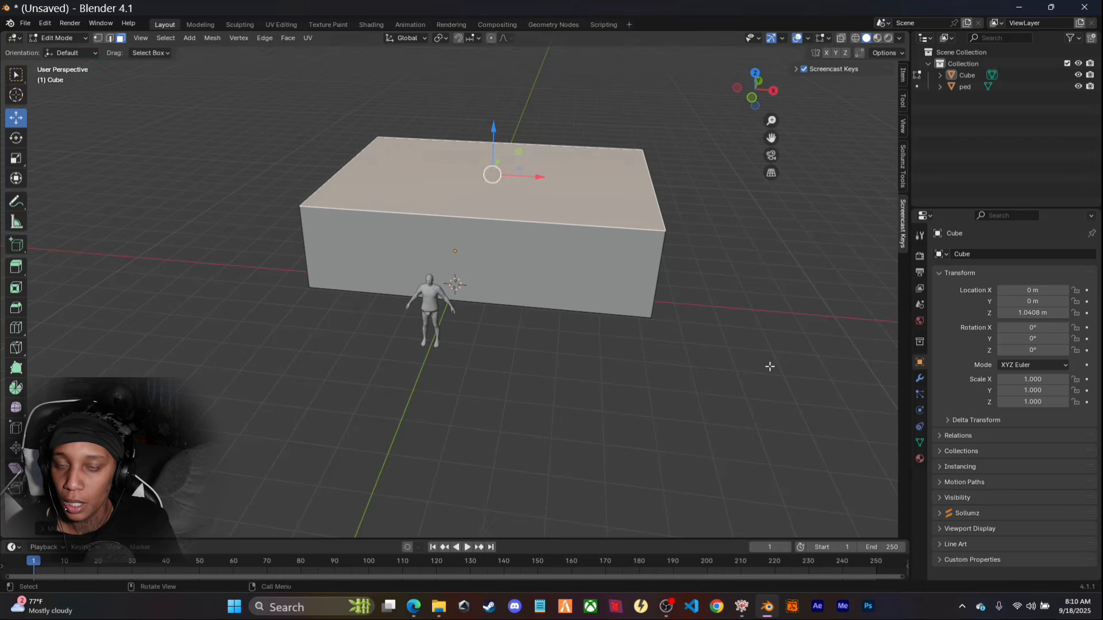
Delete the box's top face so the building shell is open from above
middle_drag(770, 367, 796, 315)
middle_drag(481, 449, 501, 452)
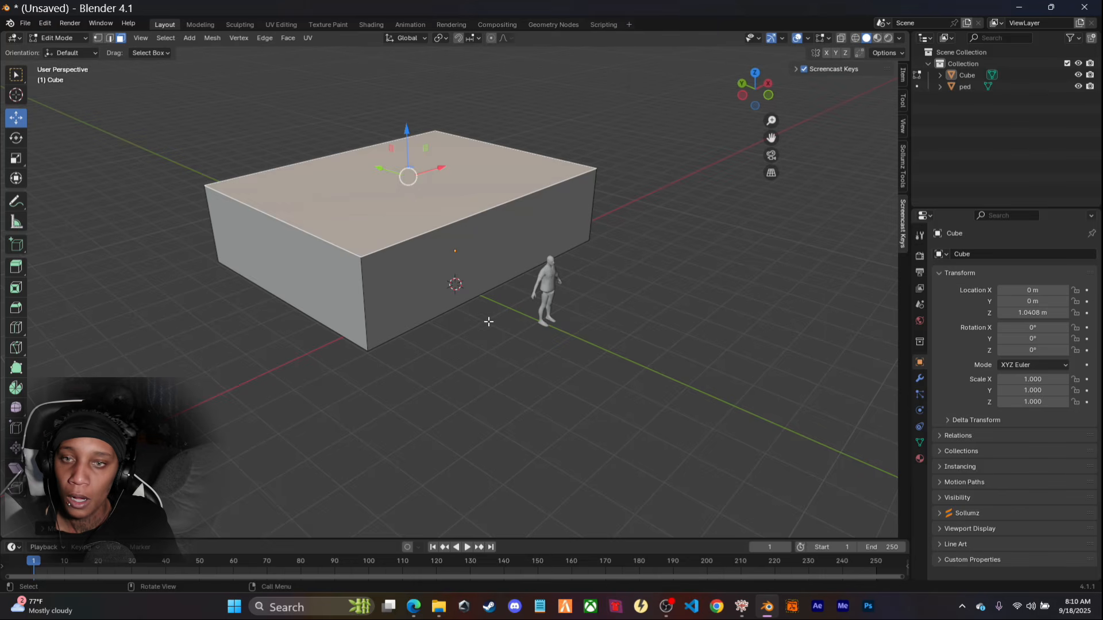
middle_drag(476, 330, 407, 334)
key(x)
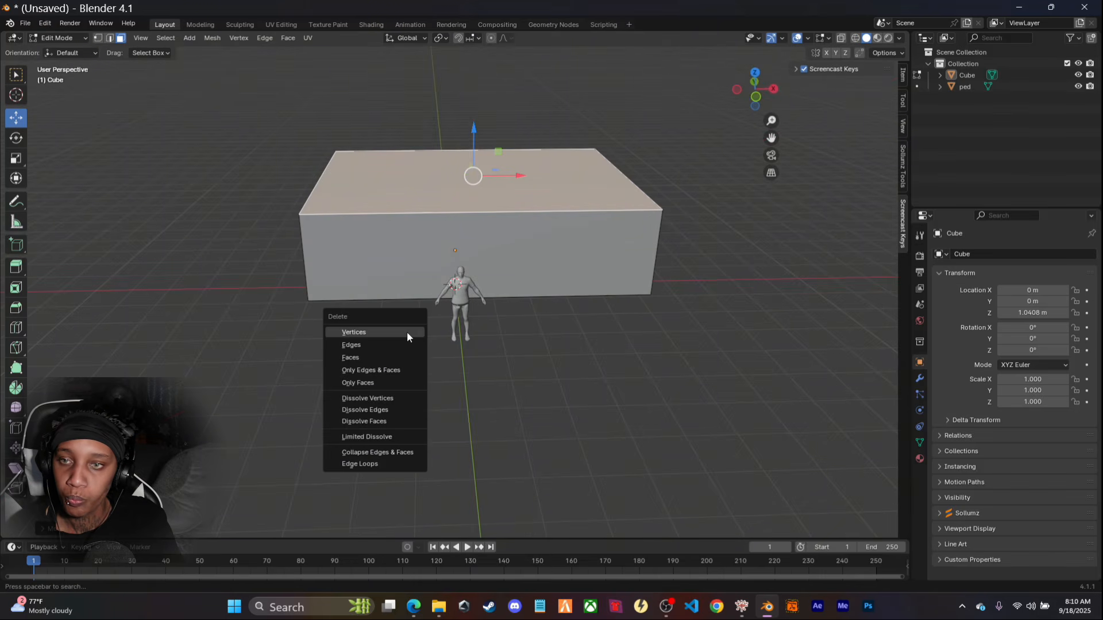
click(373, 356)
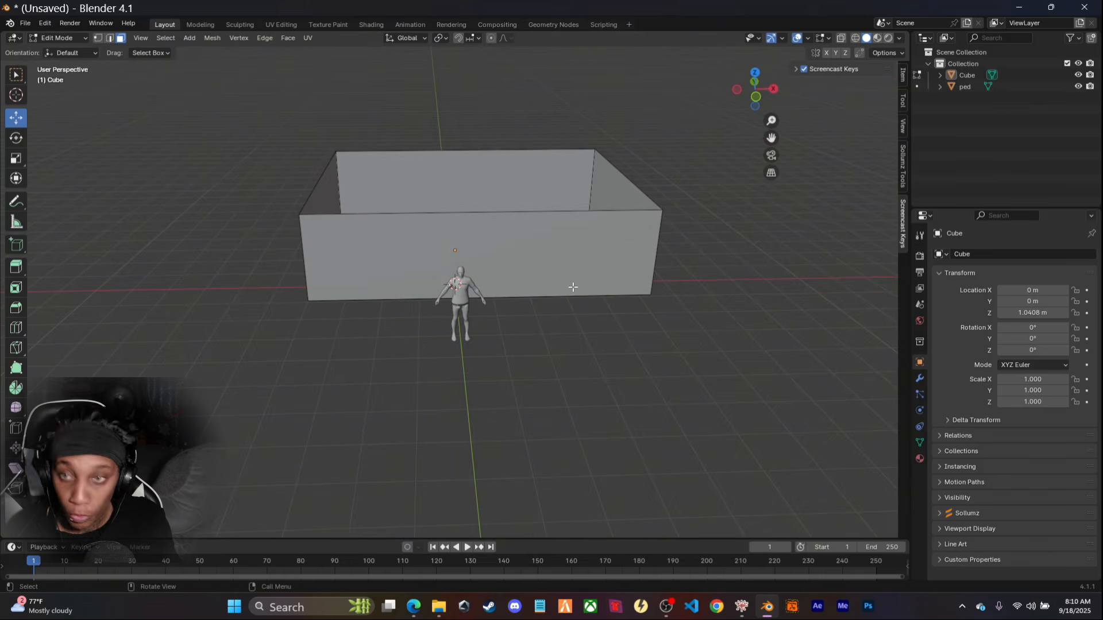
In edge mode, add one vertical loop cut through the front and back walls, slid toward the -X end by about -0.44
click(422, 211)
click(150, 90)
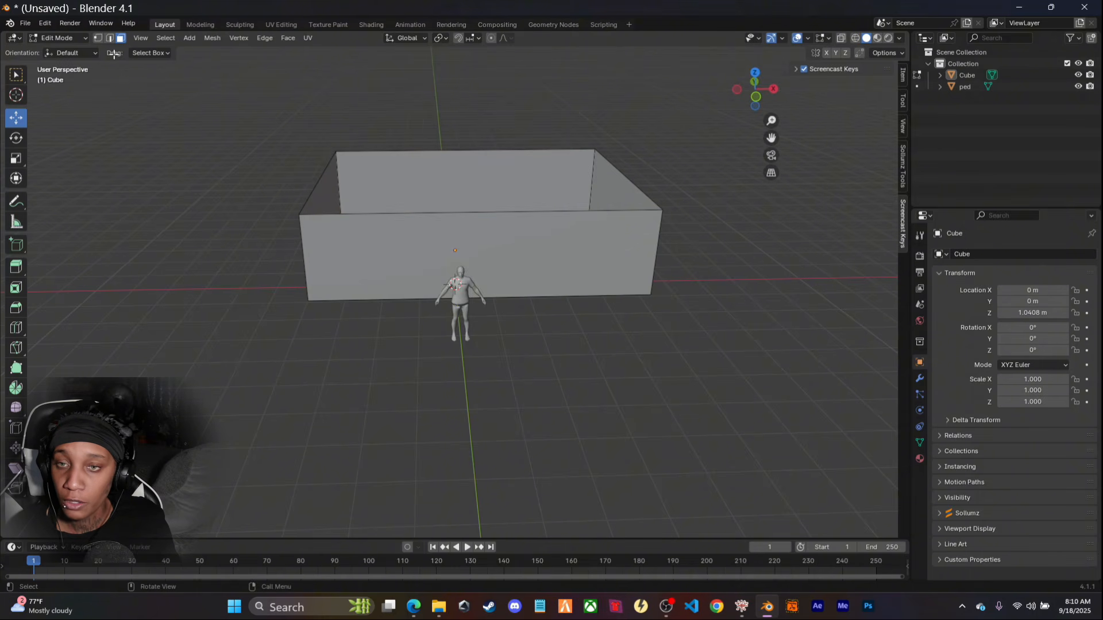
click(108, 39)
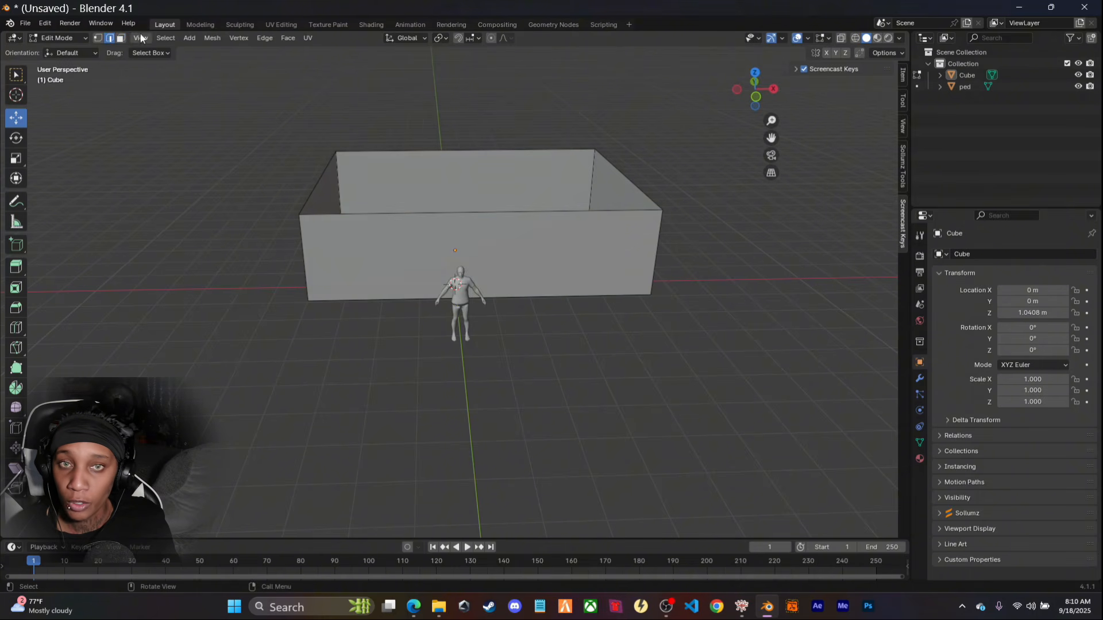
click(428, 215)
middle_drag(402, 299, 523, 398)
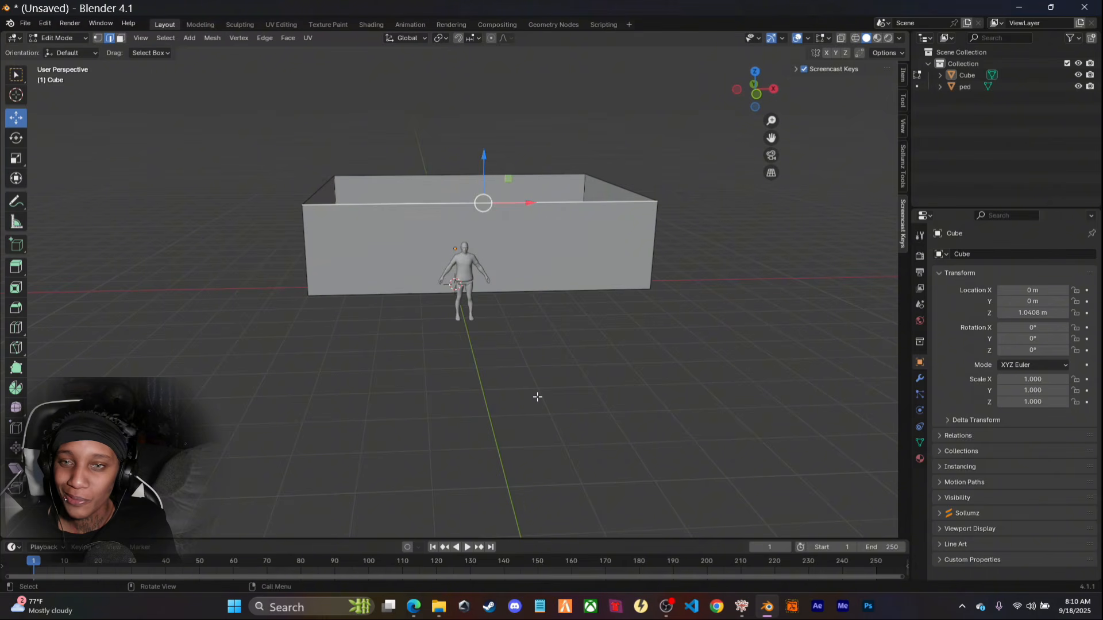
key(ctrl+r)
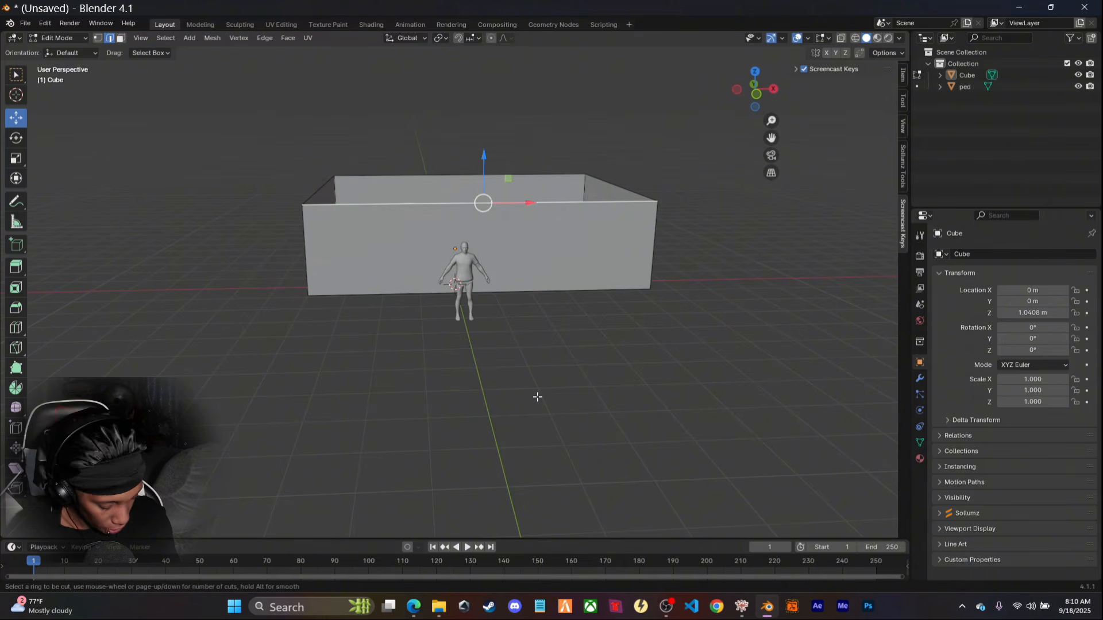
click(381, 202)
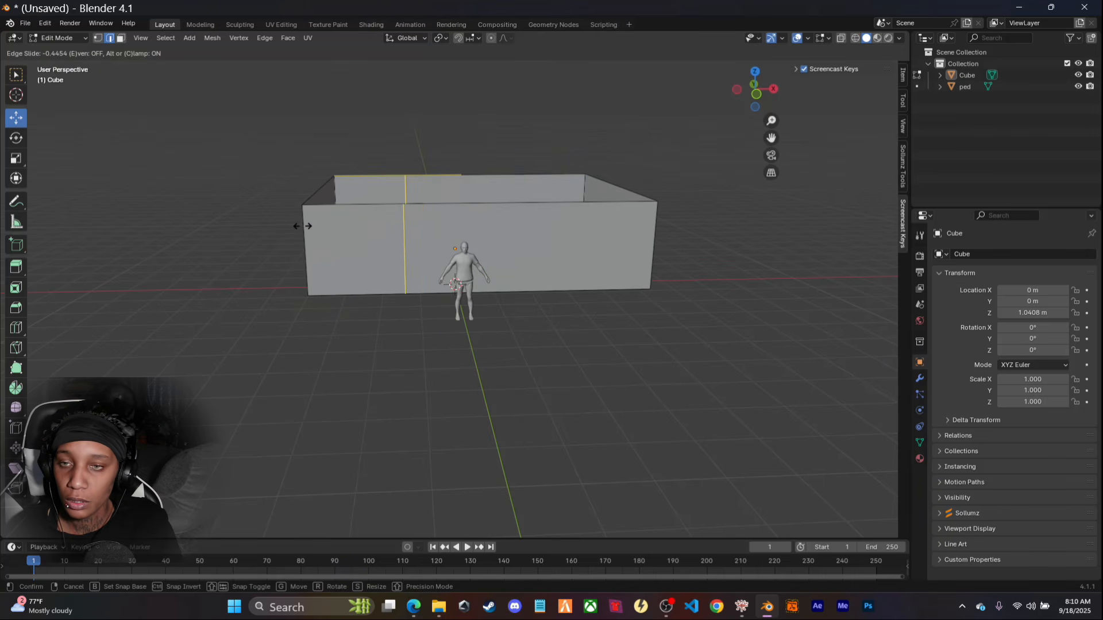
click(304, 226)
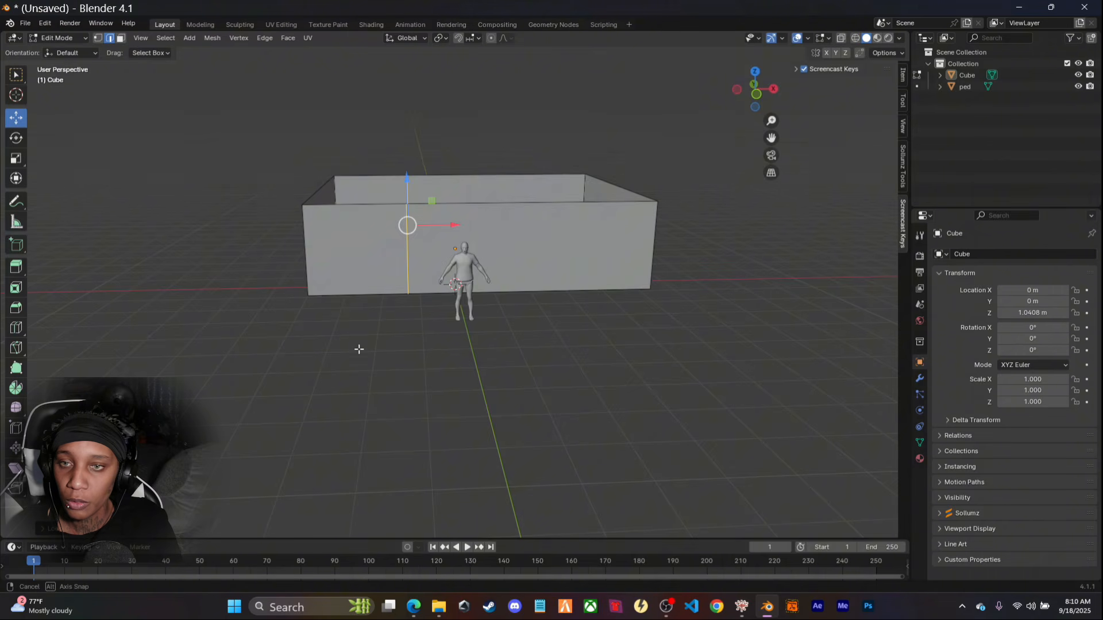
Fill a roof face between the front and back top edges of the larger section on the +X side of the cut
middle_drag(359, 347, 427, 295)
scroll(371, 349, up, 3)
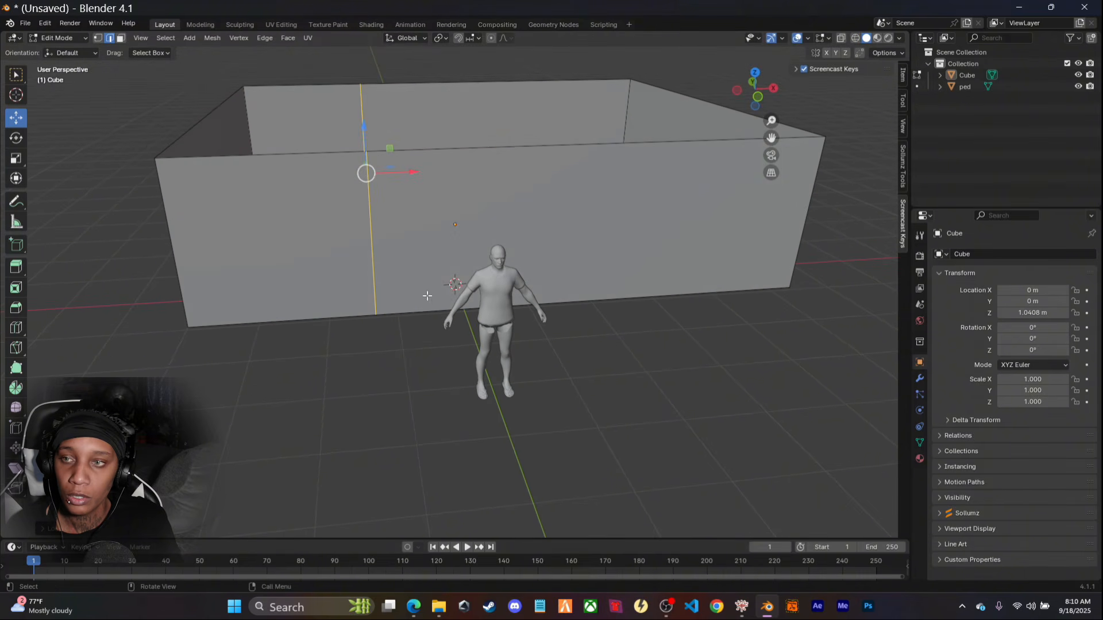
click(544, 149)
middle_drag(310, 377, 301, 113)
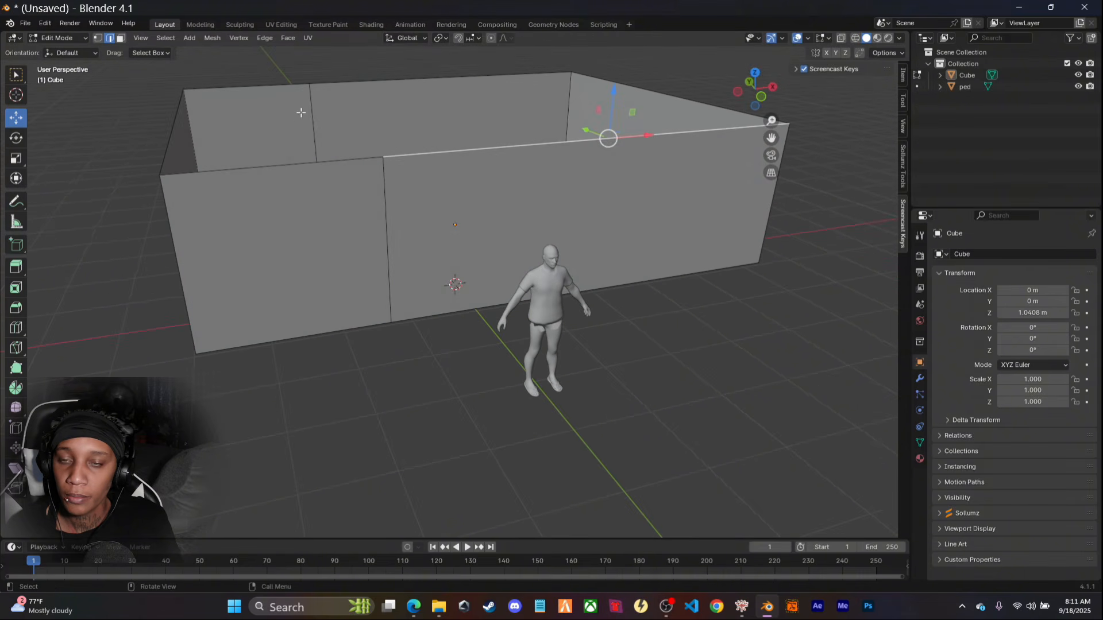
shift+click(388, 80)
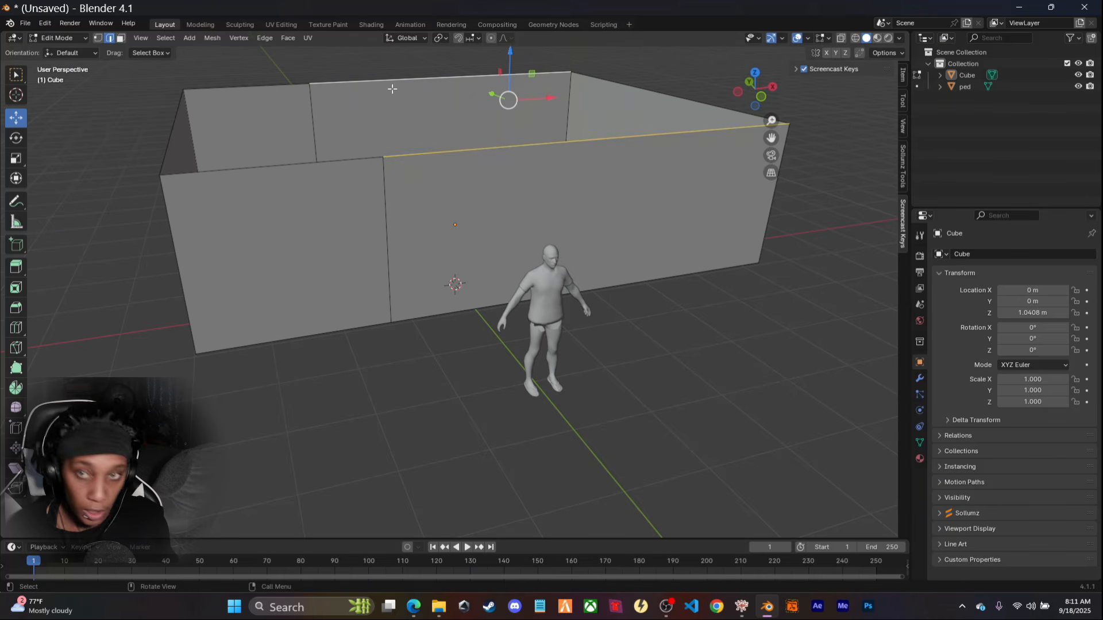
key(f)
Select the three outer top edges of the small open section: back, -X side and front
middle_drag(333, 326, 305, 287)
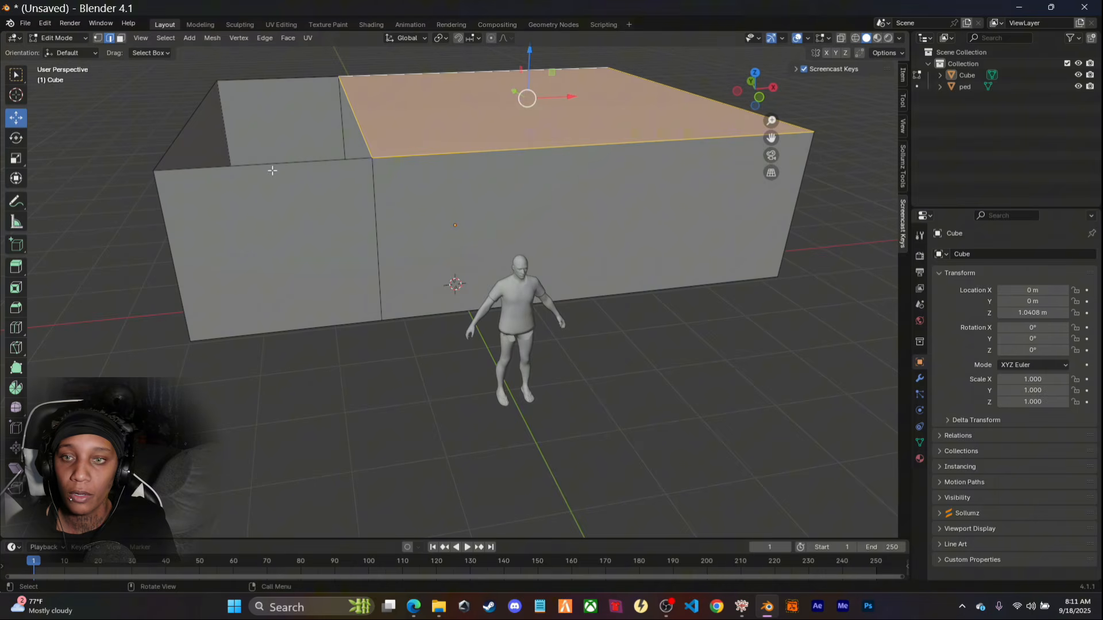
click(278, 77)
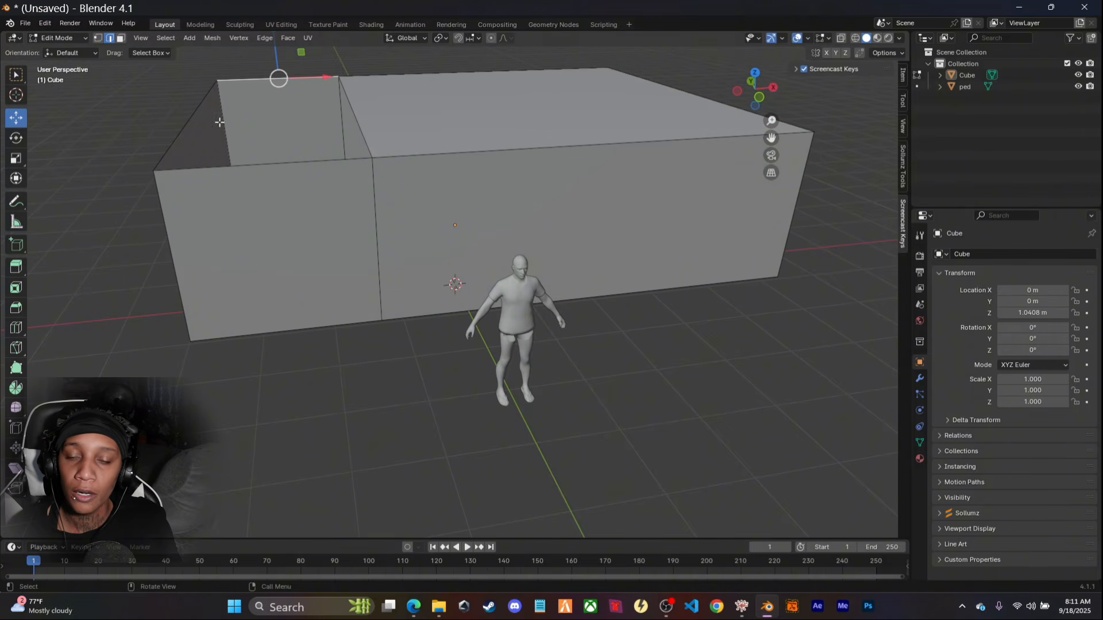
shift+click(191, 120)
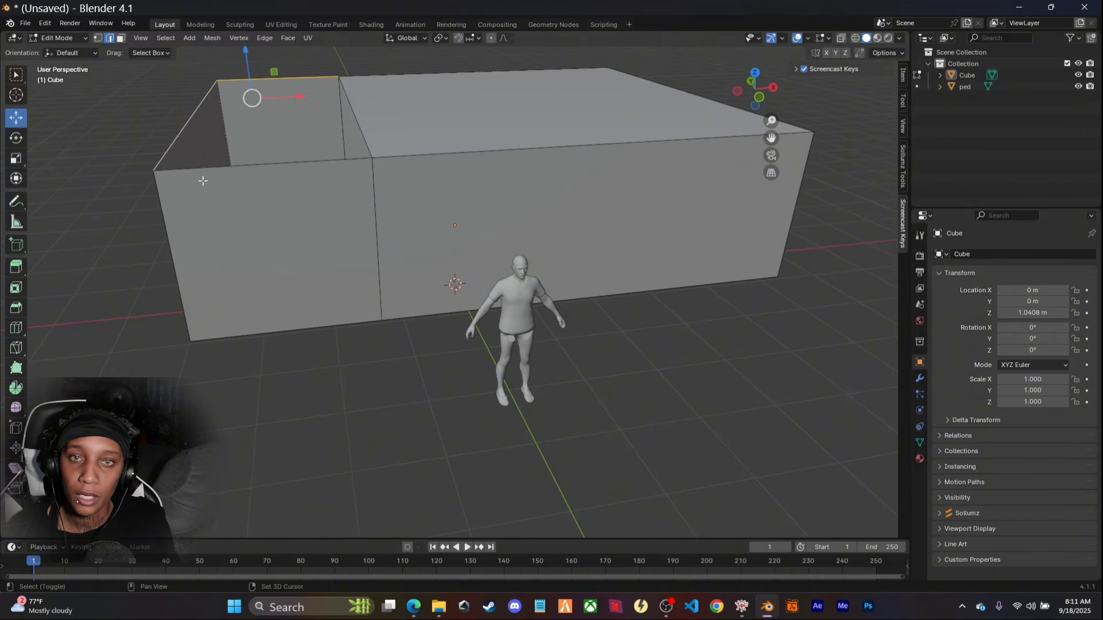
shift+click(205, 167)
mouse_move(234, 315)
middle_down()
mouse_move(276, 305)
mouse_move(239, 300)
middle_up()
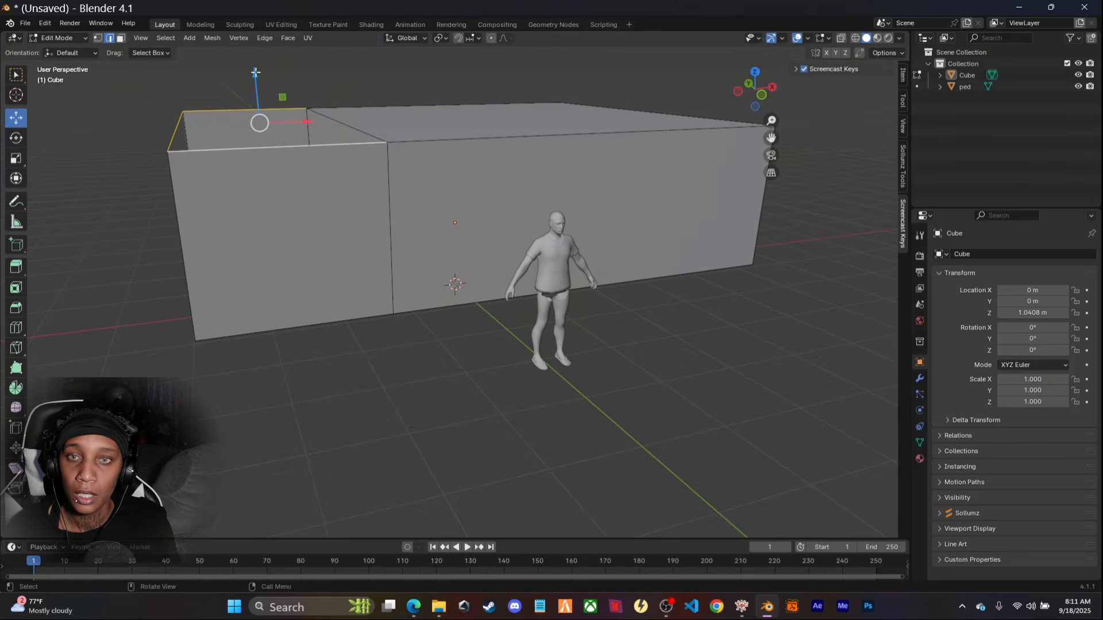
Try to extrude the three selected edges straight up along Z as taller walls, and undo the extrusion
key(g)
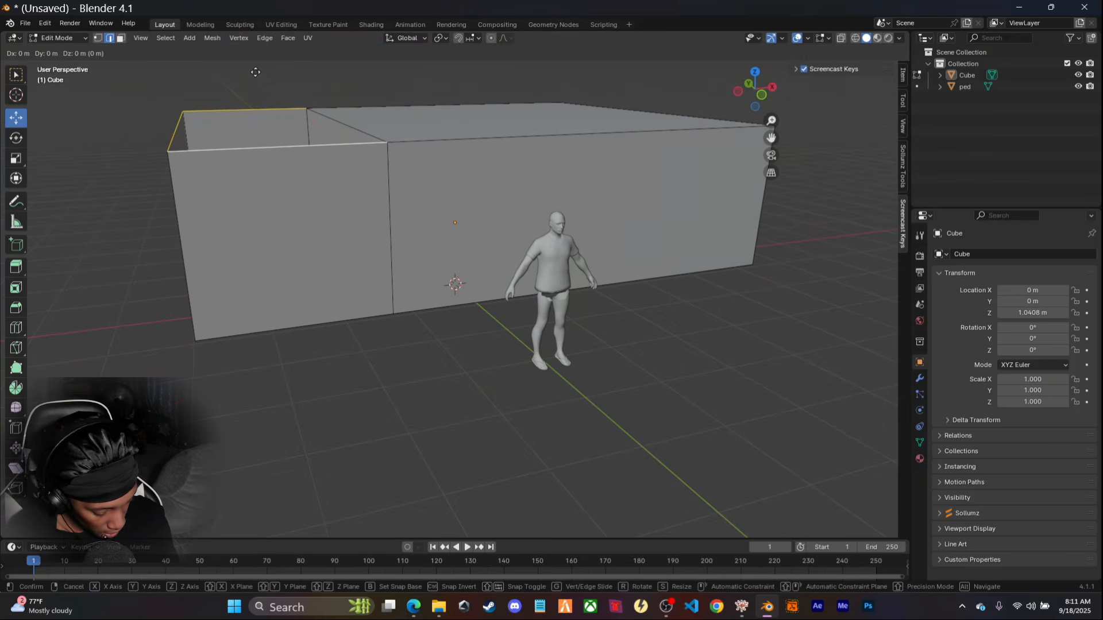
key(z)
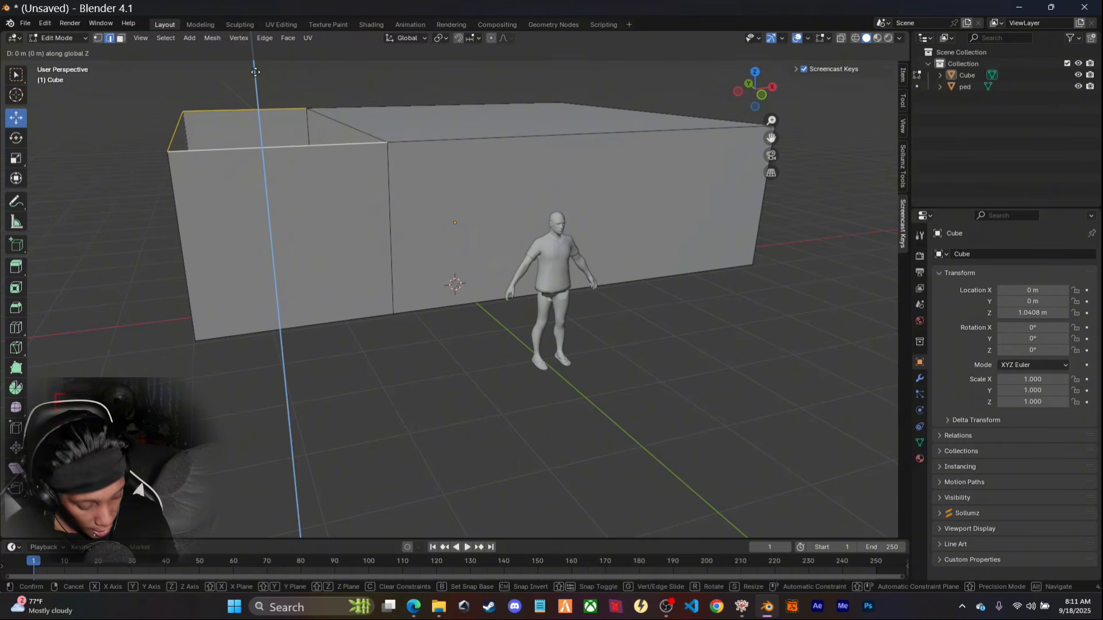
click(244, 463)
scroll(320, 445, down, 4)
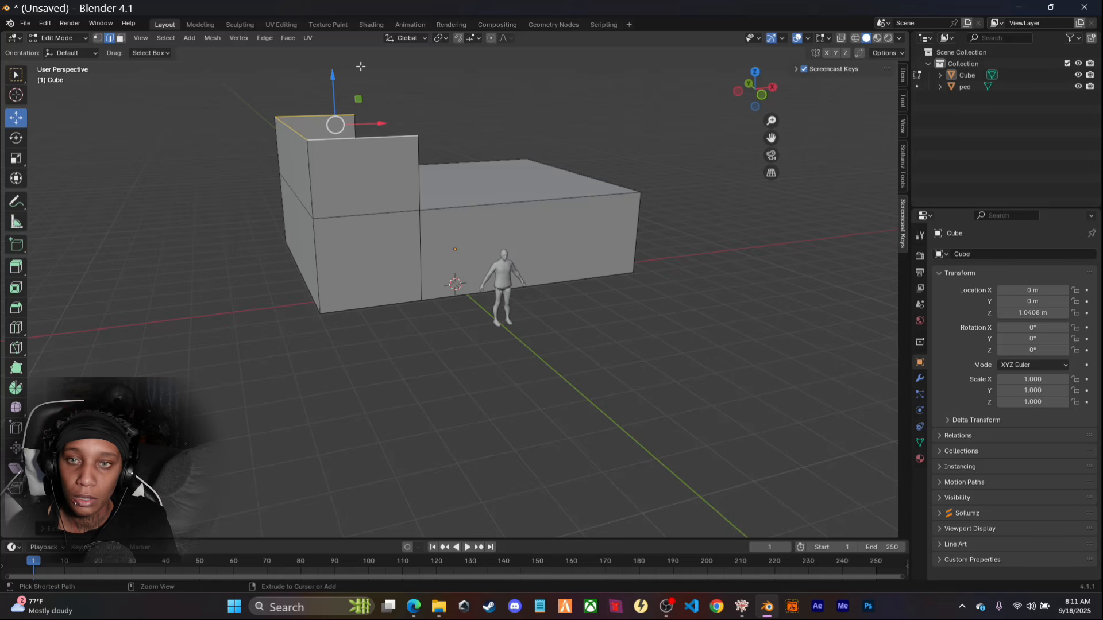
key(ctrl+z)
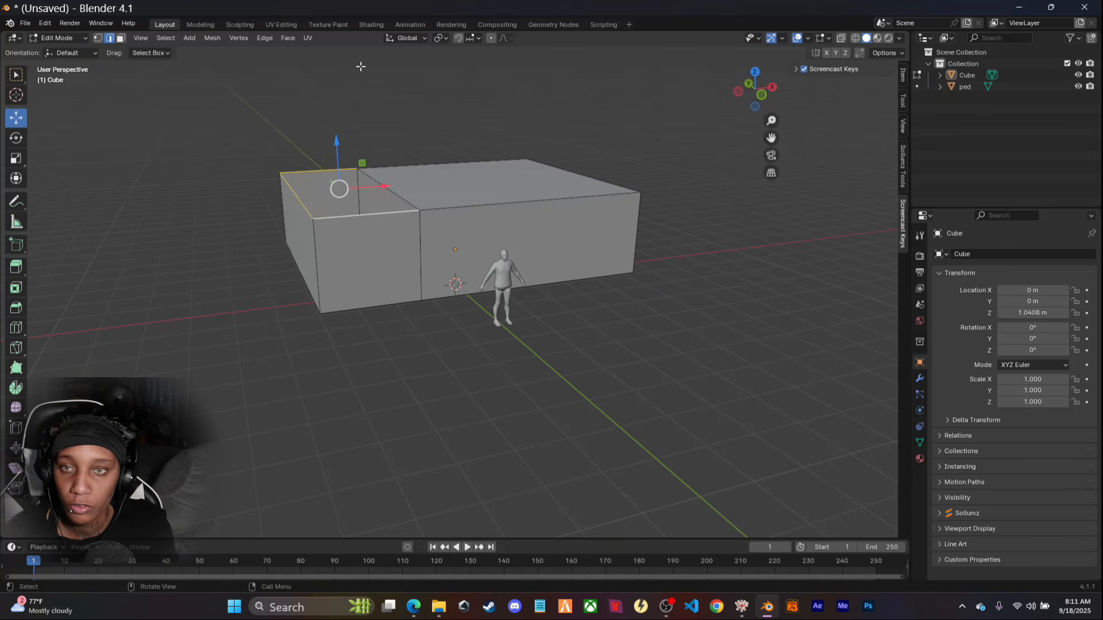
In the front view, extrude the three selected top edges of the small open section about 4.5 m straight up along Z
middle_drag(647, 325, 630, 305)
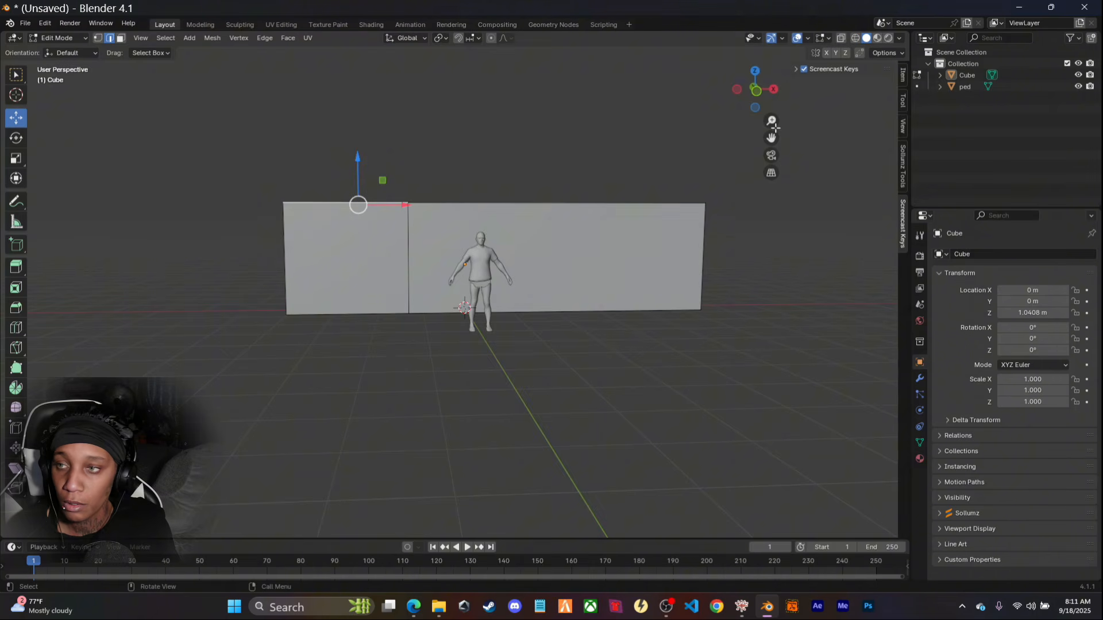
key(KP_1)
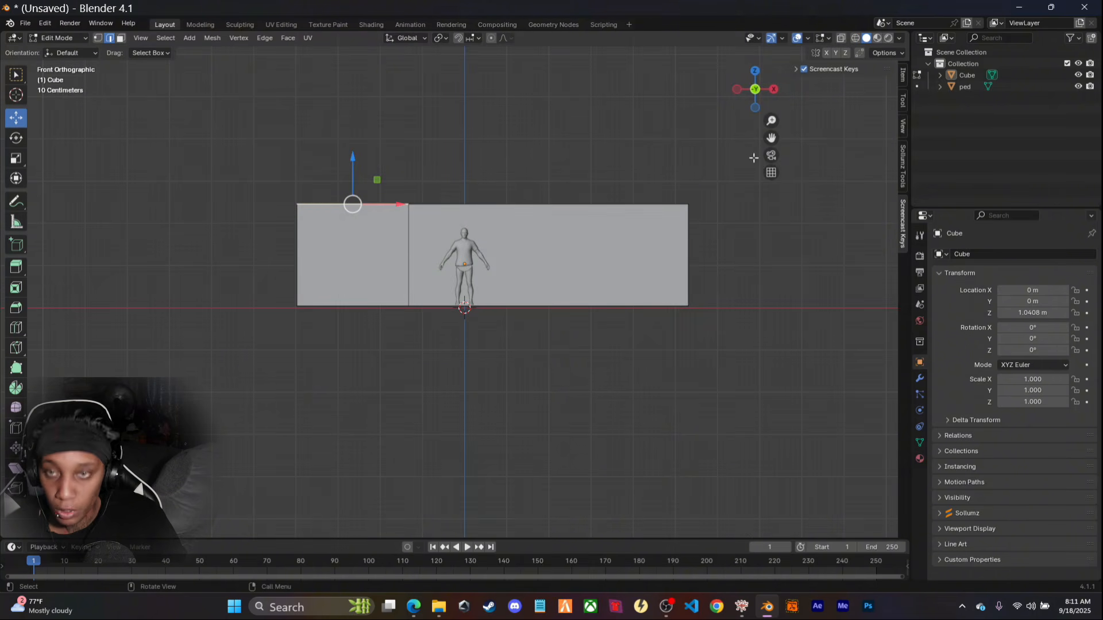
drag(771, 138, 767, 280)
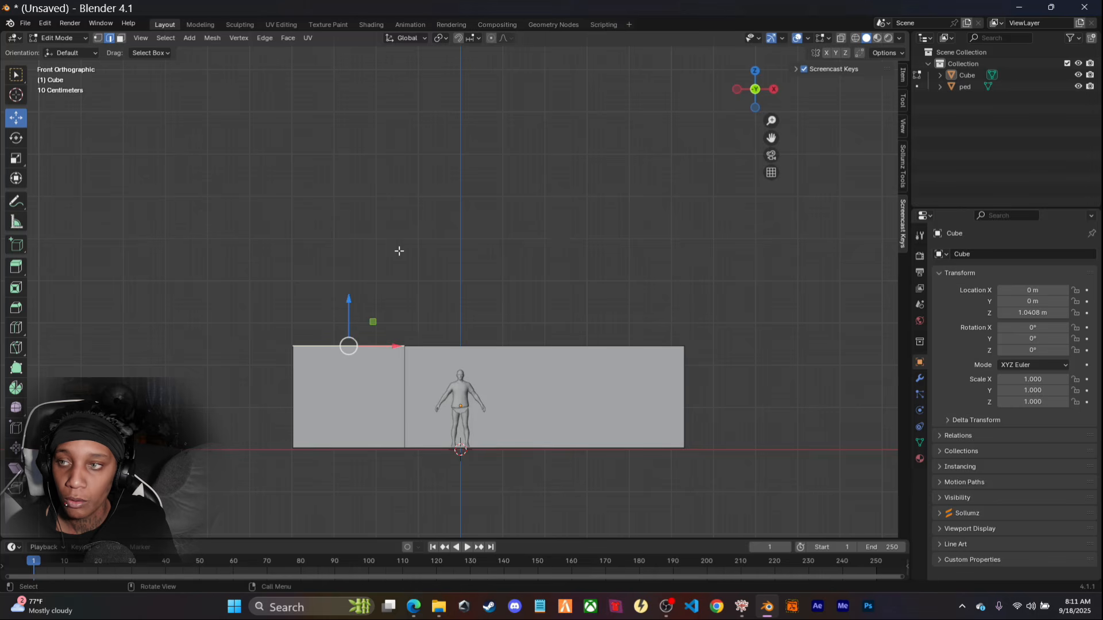
key(e)
key(z)
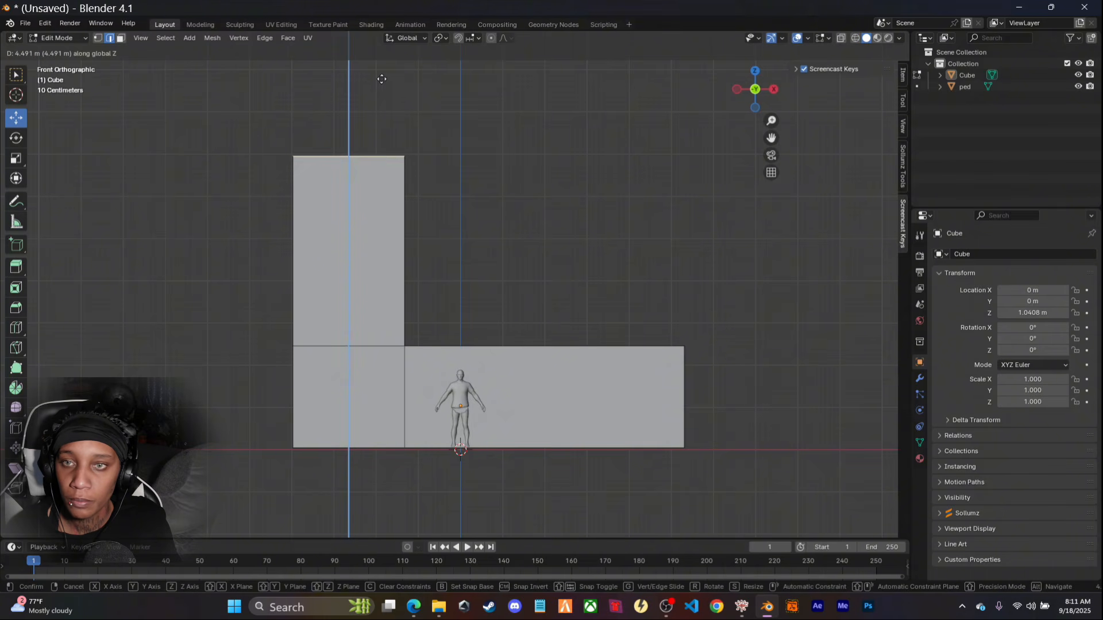
click(382, 79)
middle_drag(604, 277, 686, 252)
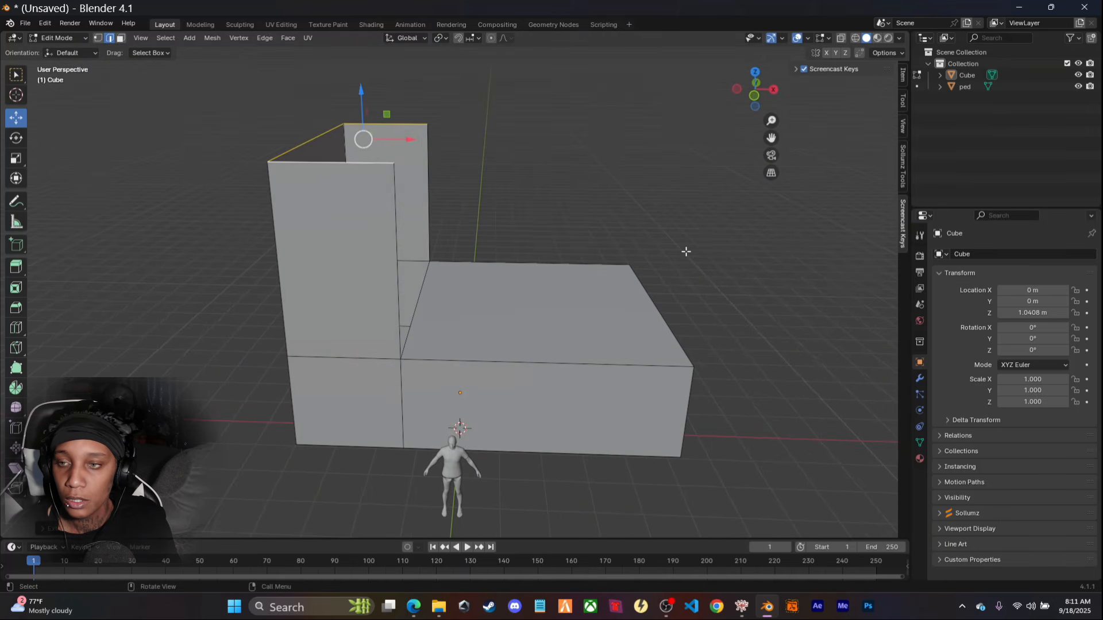
In face mode, select the roof face of the larger section and extrude it upward along Z to a second level below the tall walls
click(519, 321)
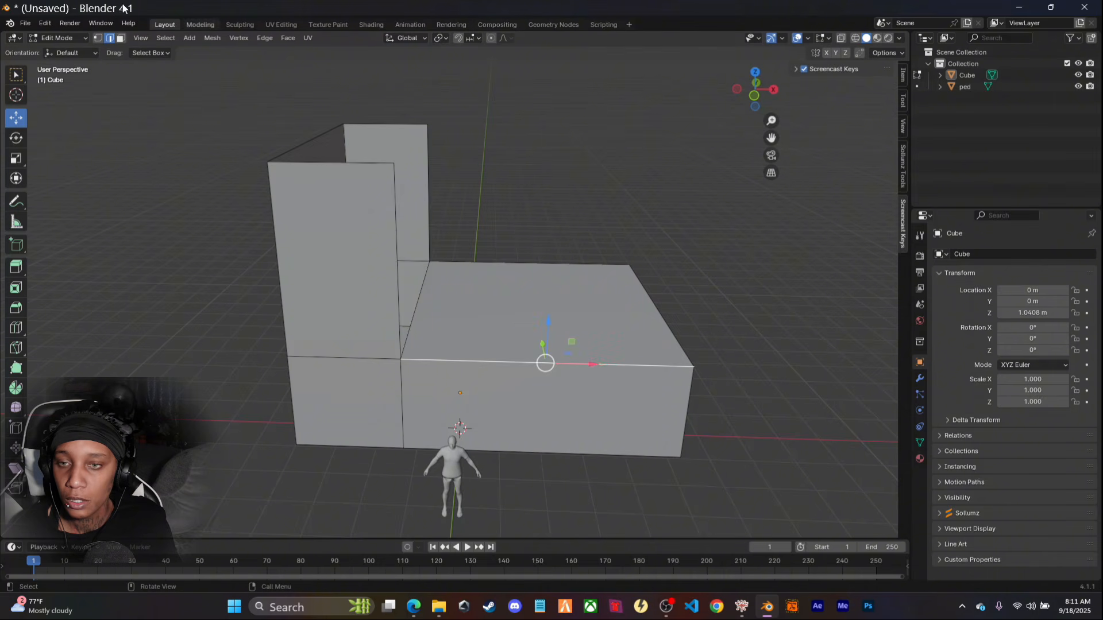
click(516, 315)
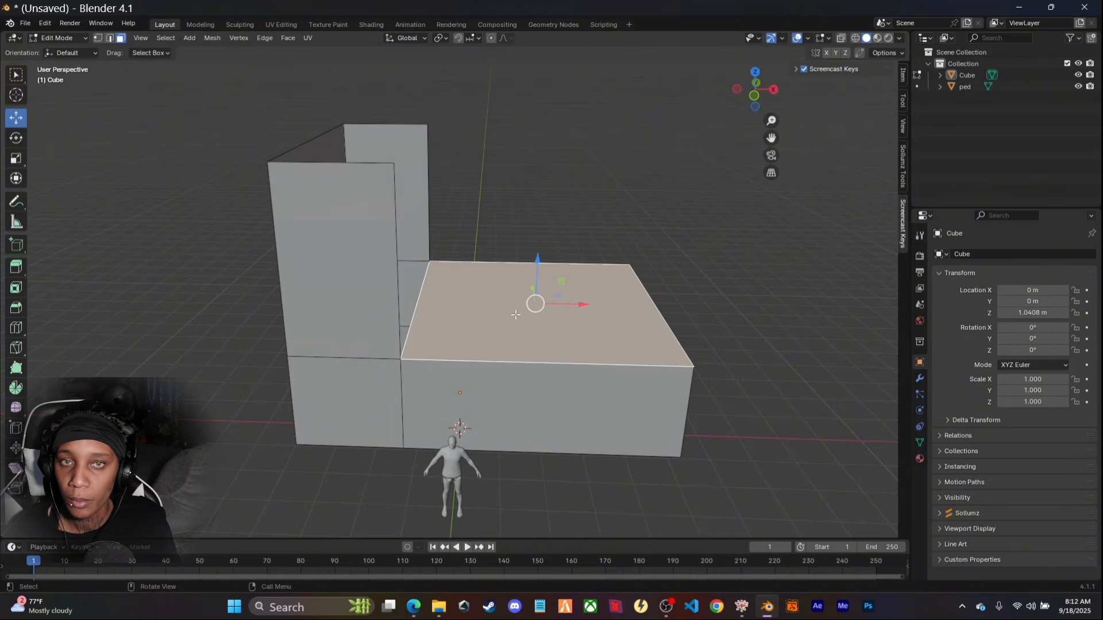
drag(535, 256, 537, 246)
key(ctrl+z)
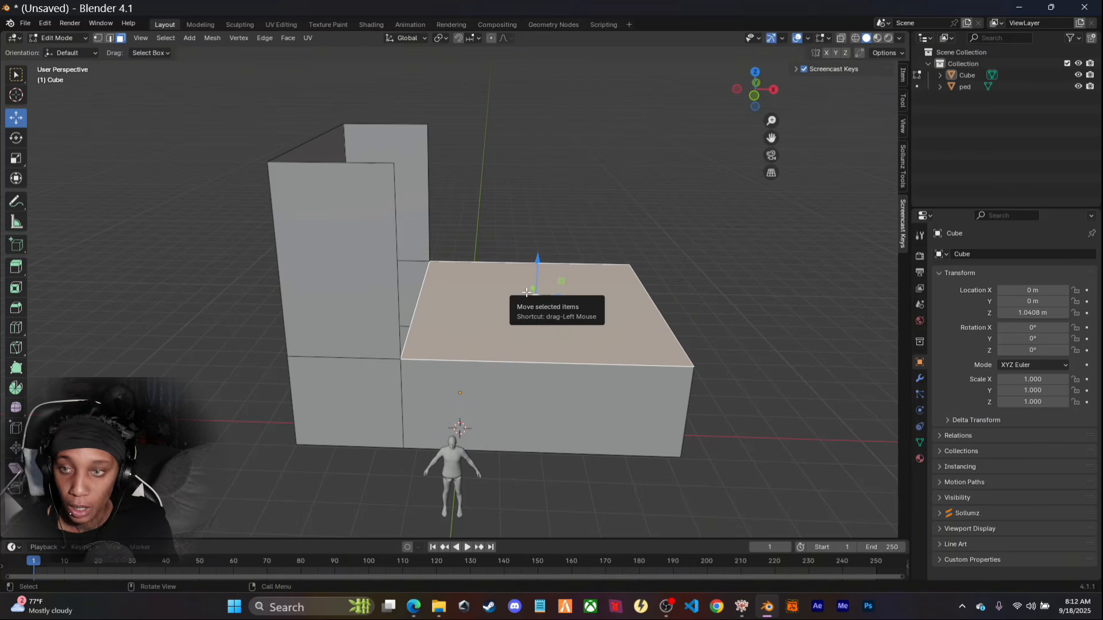
drag(526, 293, 529, 282)
key(z)
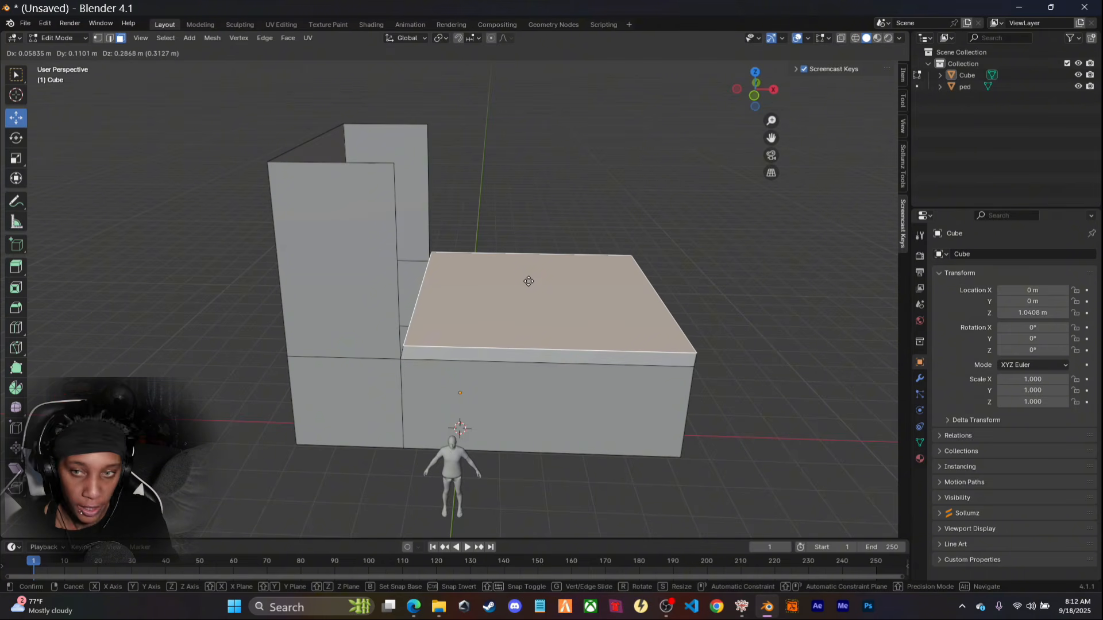
key(z)
drag(529, 282, 535, 232)
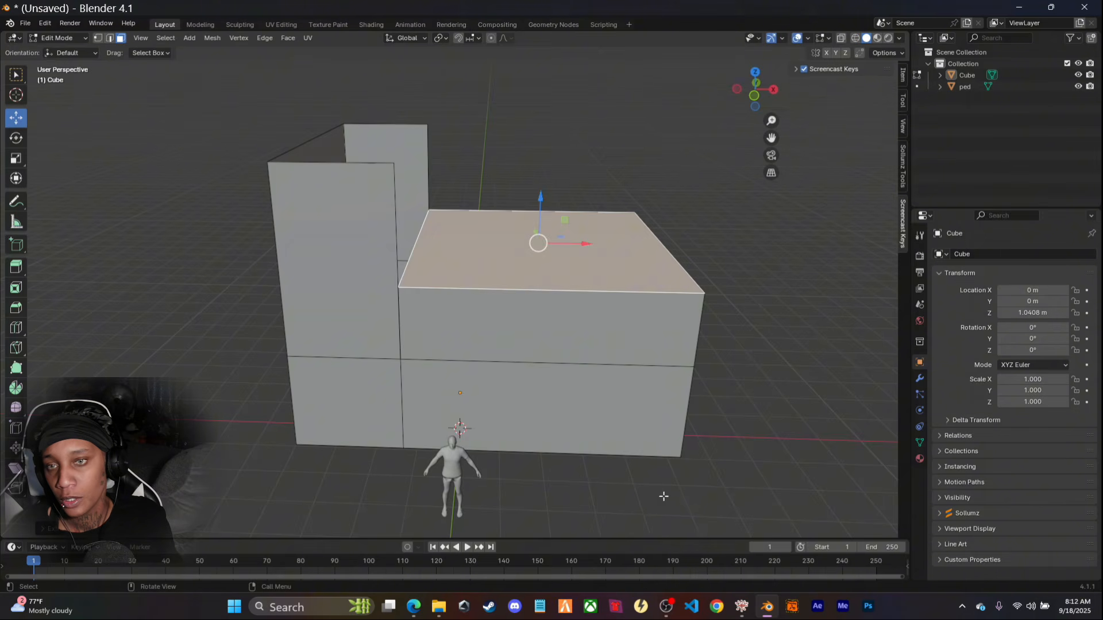
Select the two inner vertical edges of the tall section in edge mode and fill a wall face between them
mouse_move(664, 497)
middle_down()
mouse_move(696, 473)
mouse_move(586, 473)
mouse_move(675, 463)
mouse_move(718, 472)
mouse_move(714, 458)
mouse_move(683, 465)
mouse_move(696, 484)
mouse_move(681, 500)
mouse_move(671, 480)
middle_up()
middle_drag(632, 336, 592, 337)
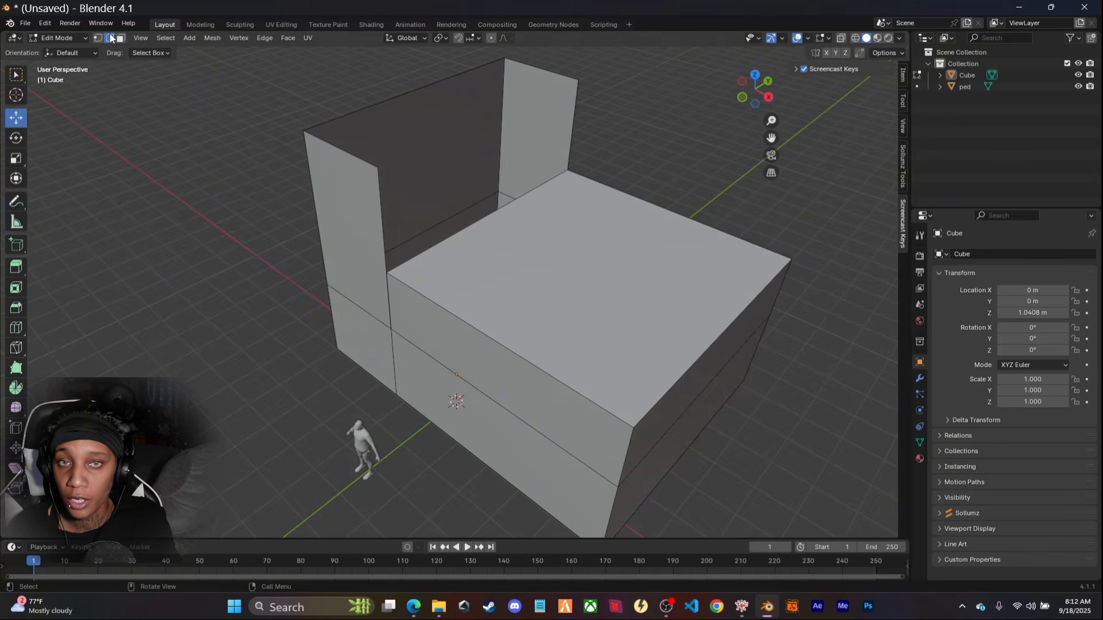
click(381, 205)
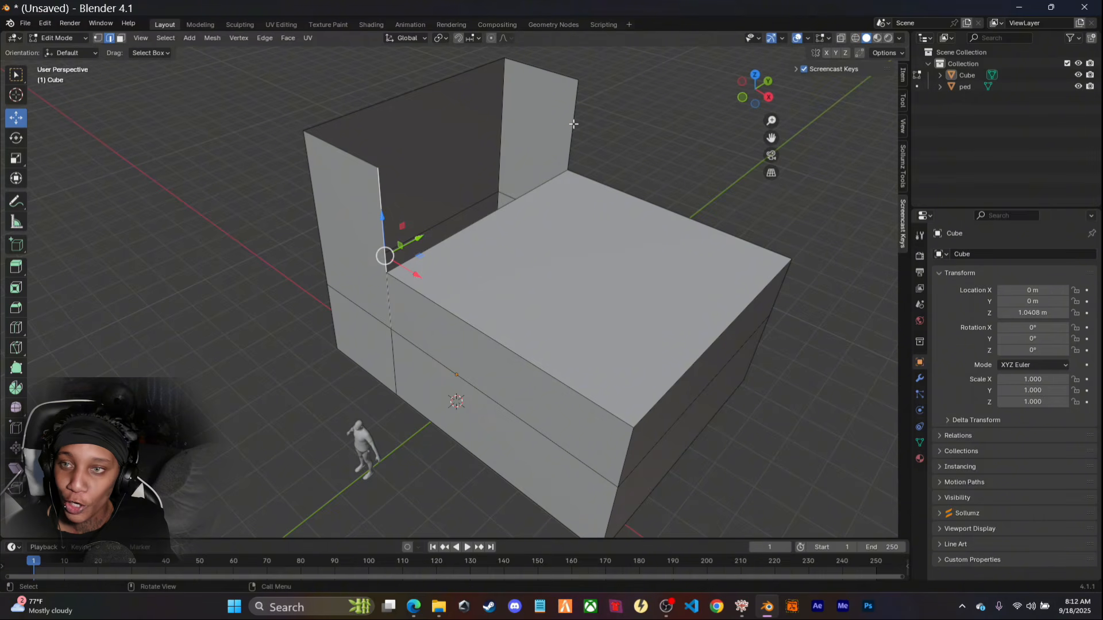
middle_drag(505, 278, 545, 277)
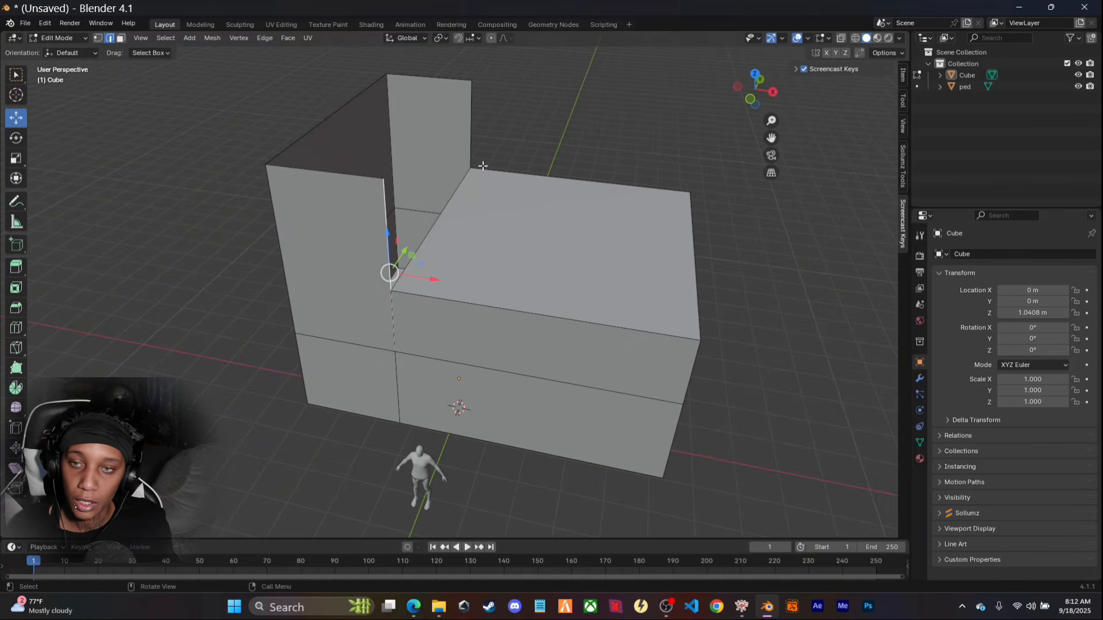
shift+click(472, 137)
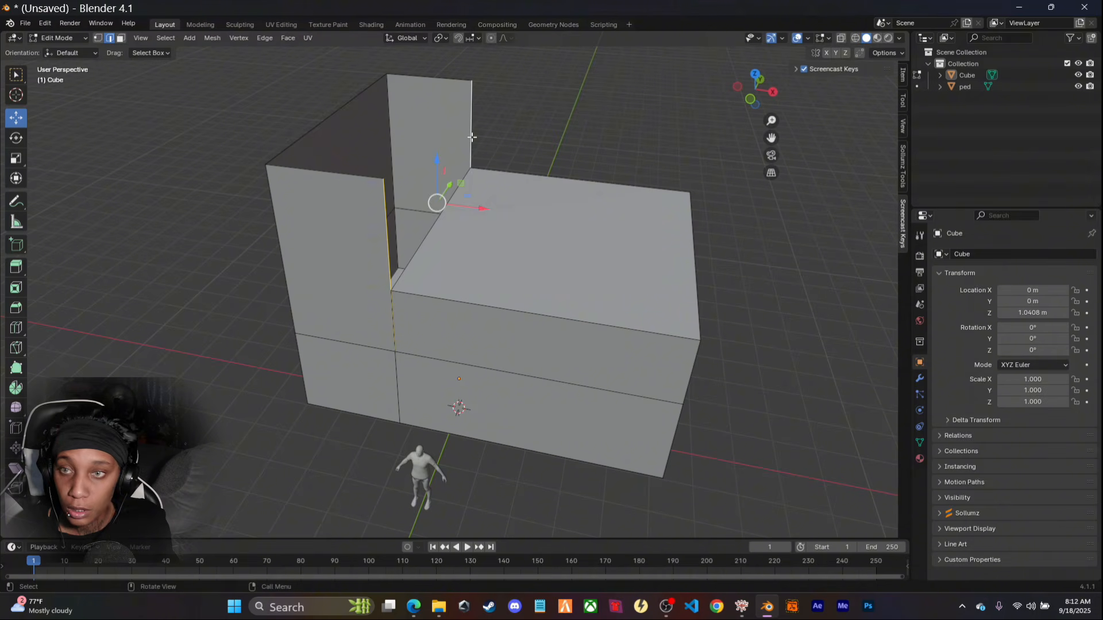
key(f)
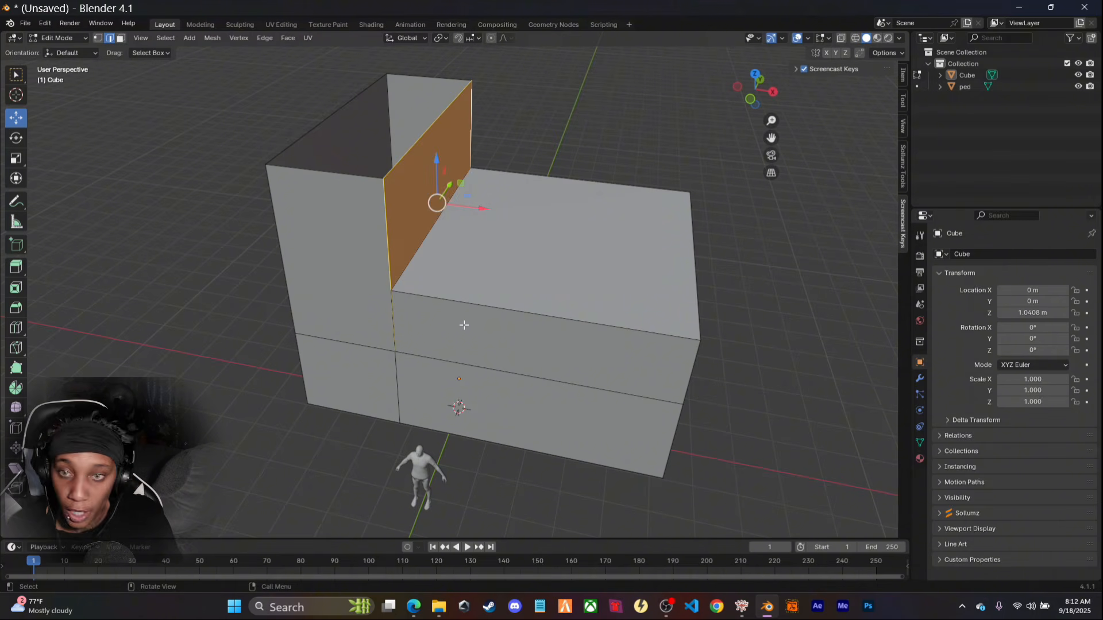
middle_drag(464, 326, 527, 351)
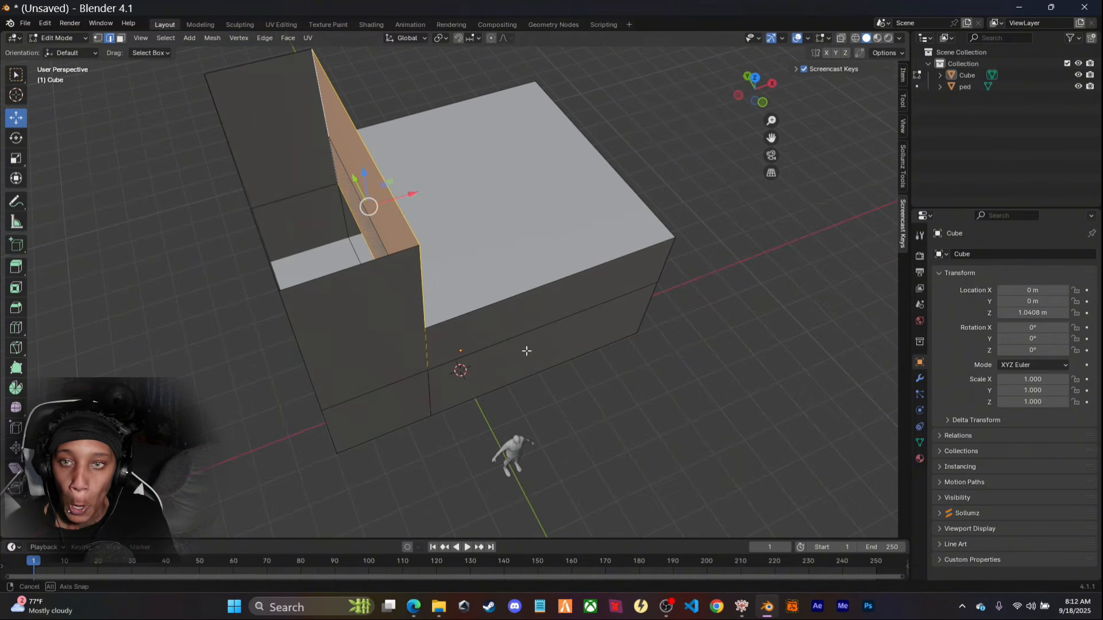
click(605, 378)
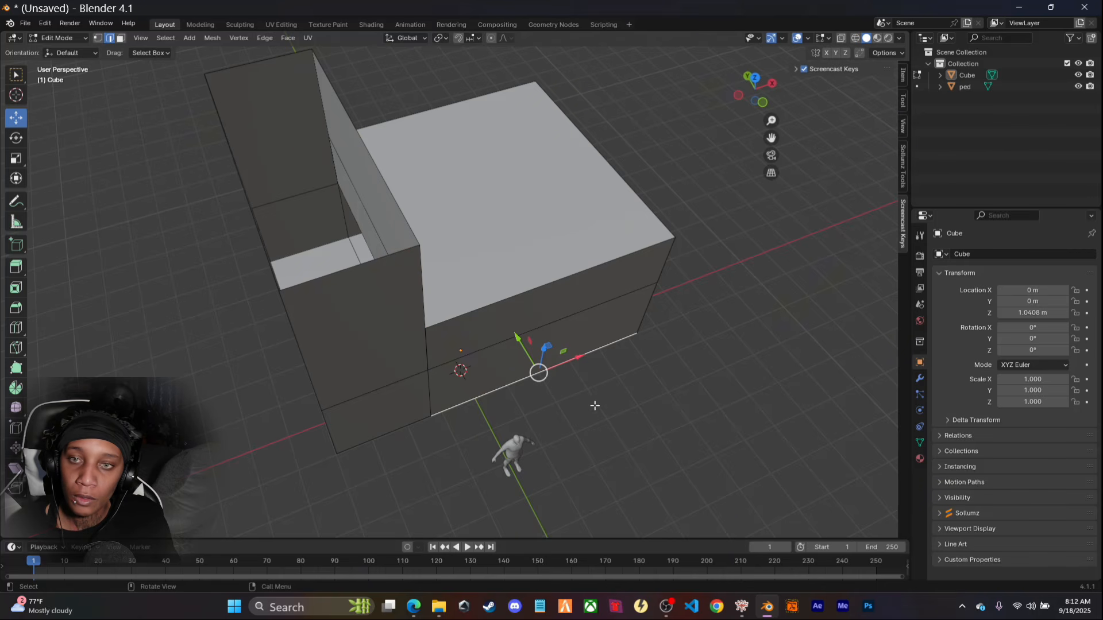
Turn on the Face Orientation overlay and inspect the inside and outside of the building shell
middle_drag(594, 406, 553, 397)
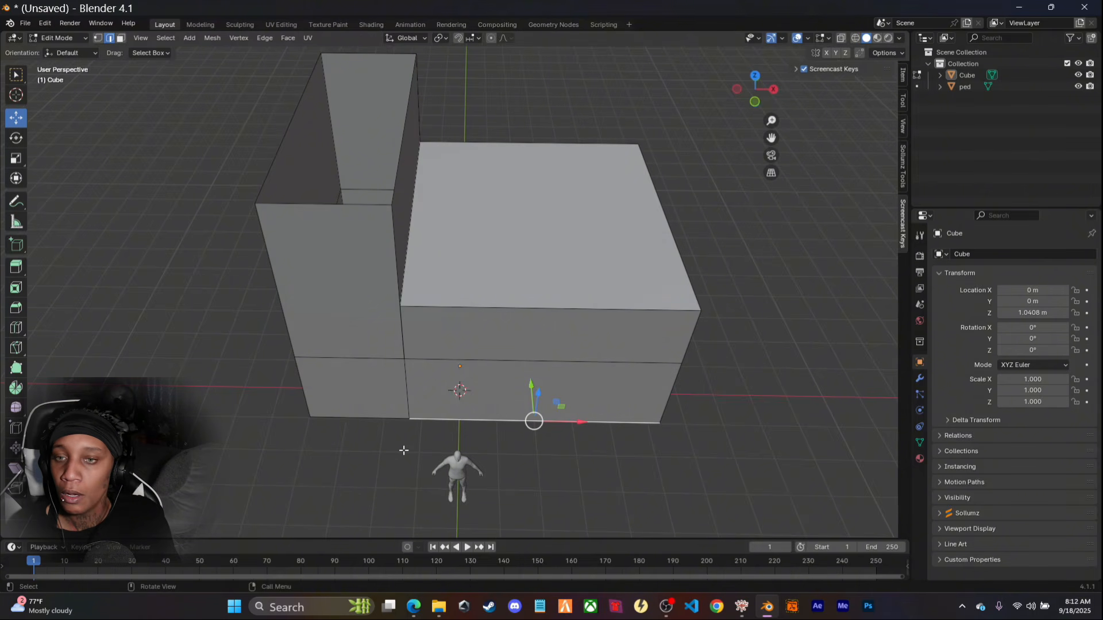
middle_drag(404, 450, 382, 422)
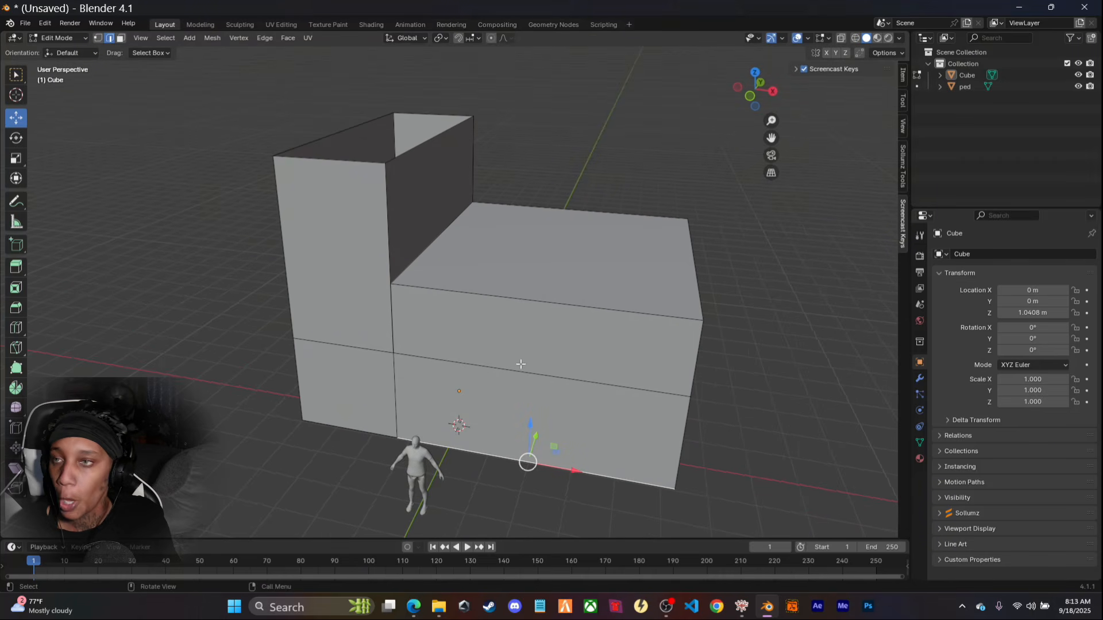
click(808, 39)
click(740, 273)
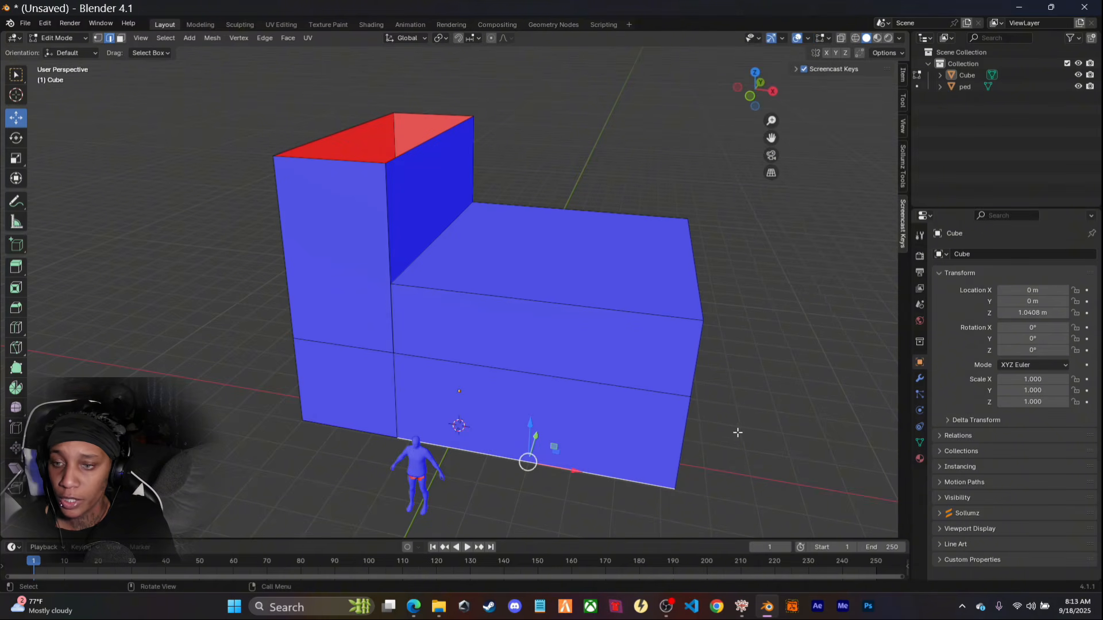
middle_drag(733, 419, 791, 456)
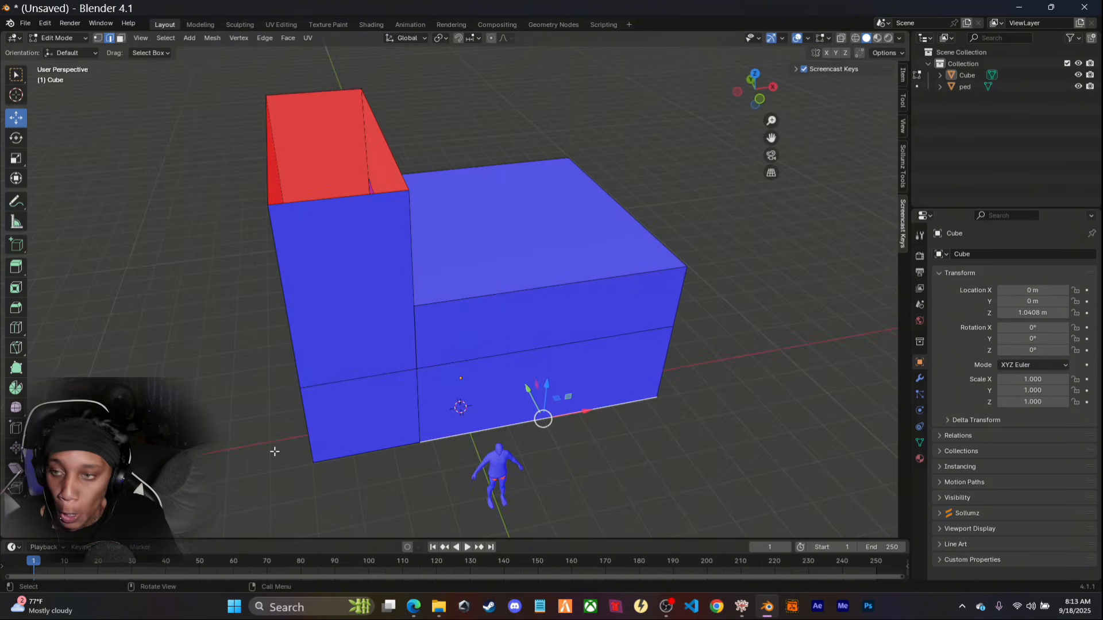
middle_drag(275, 452, 318, 475)
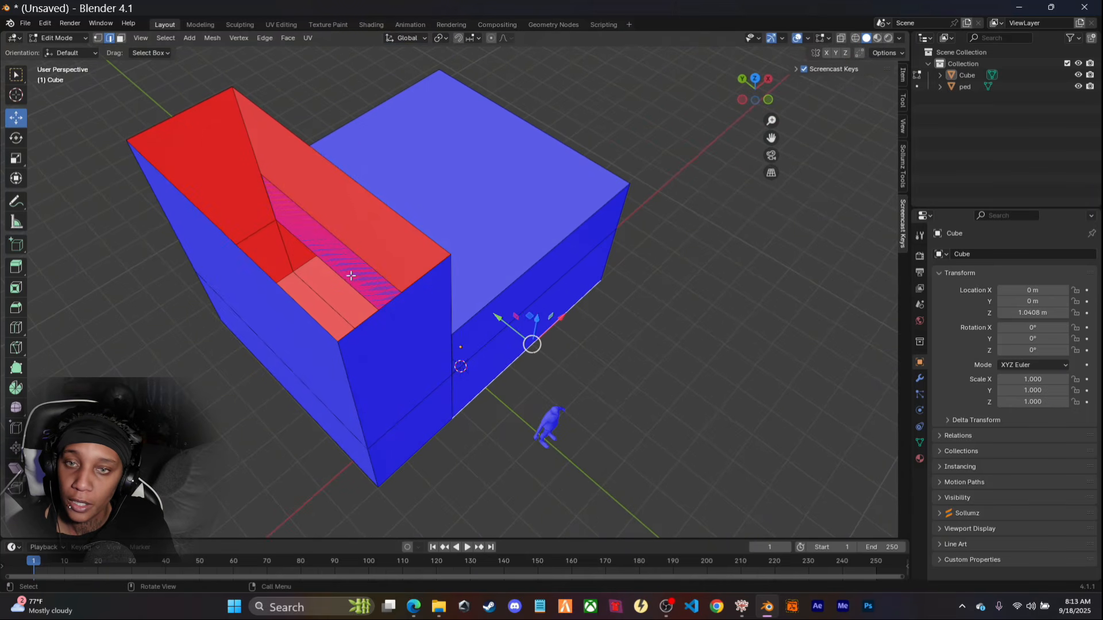
Select the overlapping side face between the two sections and shift it slightly along X toward the tall section's wall edge
key(3)
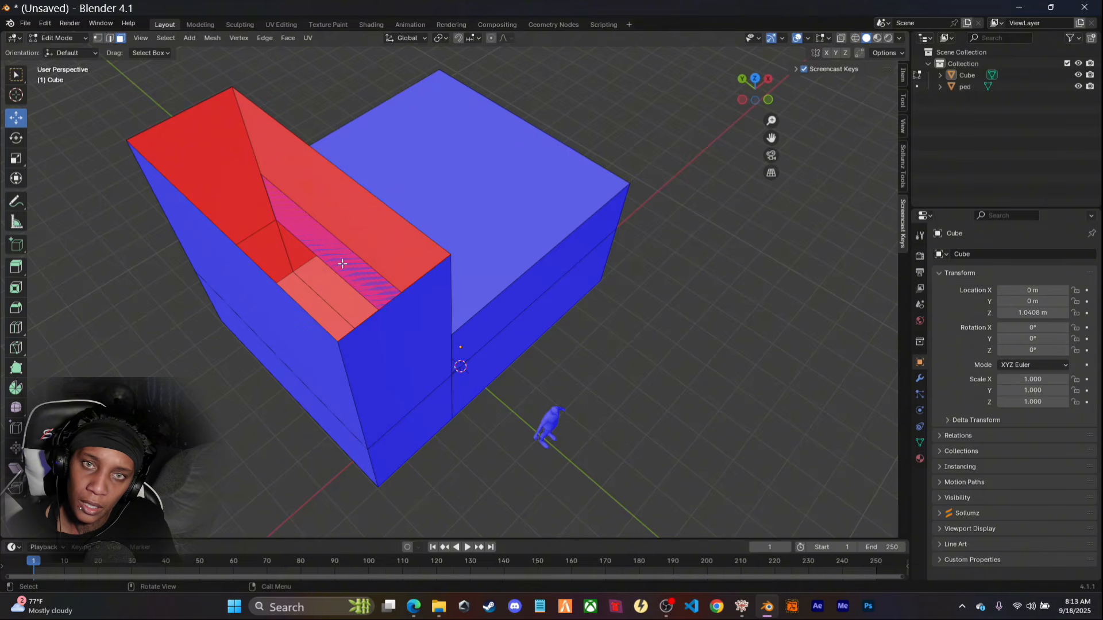
click(343, 263)
middle_drag(574, 323, 577, 393)
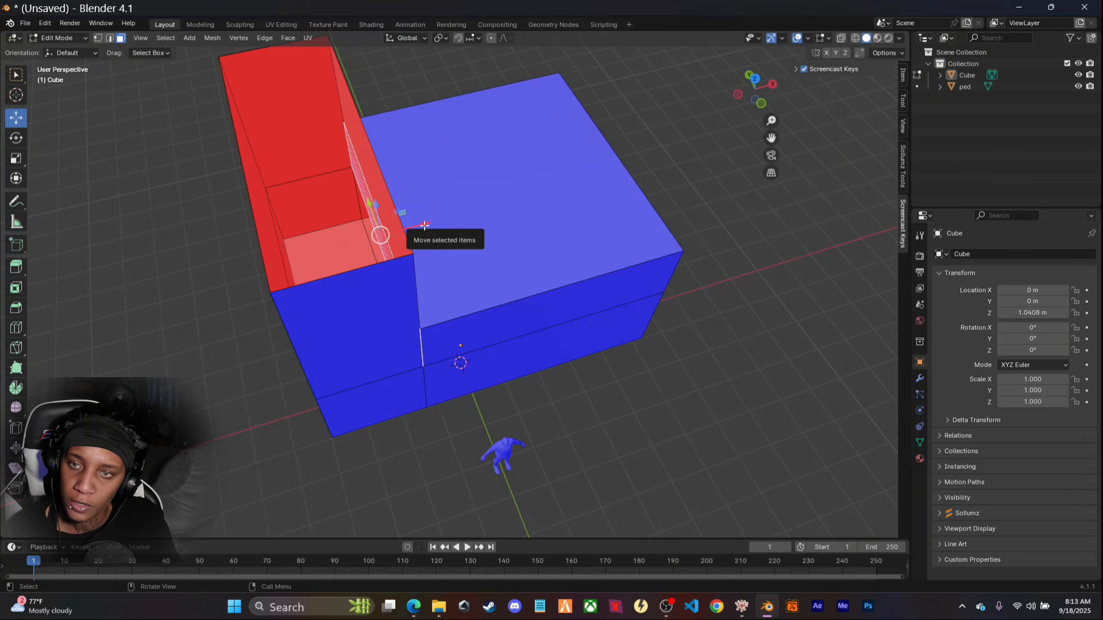
drag(425, 225, 430, 226)
middle_drag(430, 225, 520, 357)
scroll(355, 394, up, 5)
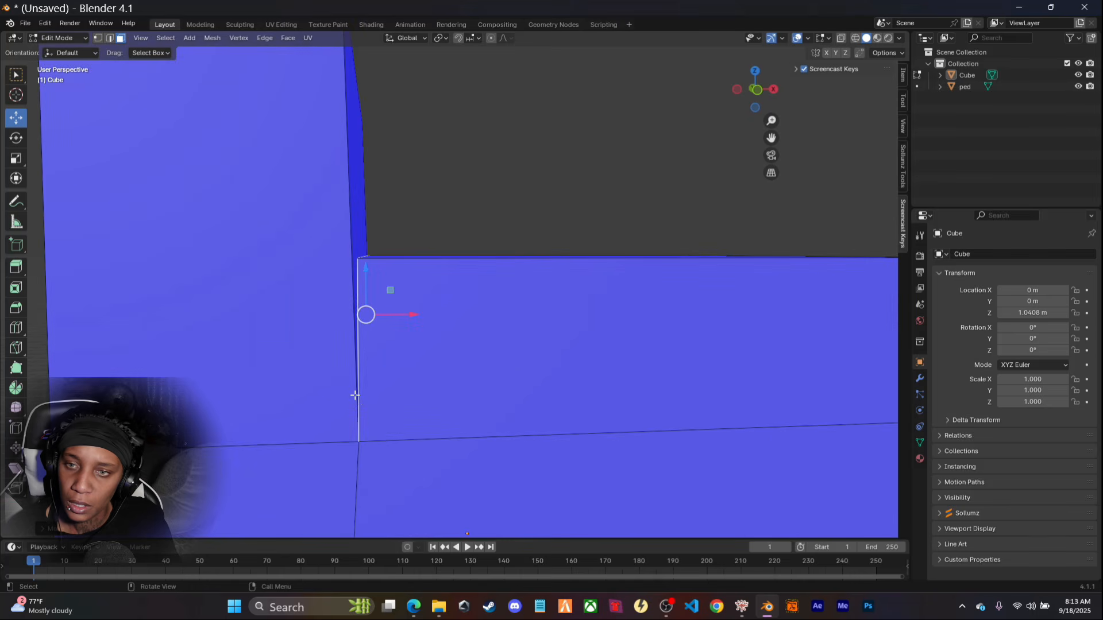
middle_drag(361, 404, 361, 380)
scroll(395, 440, down, 5)
middle_drag(394, 436, 405, 400)
scroll(394, 399, up, 4)
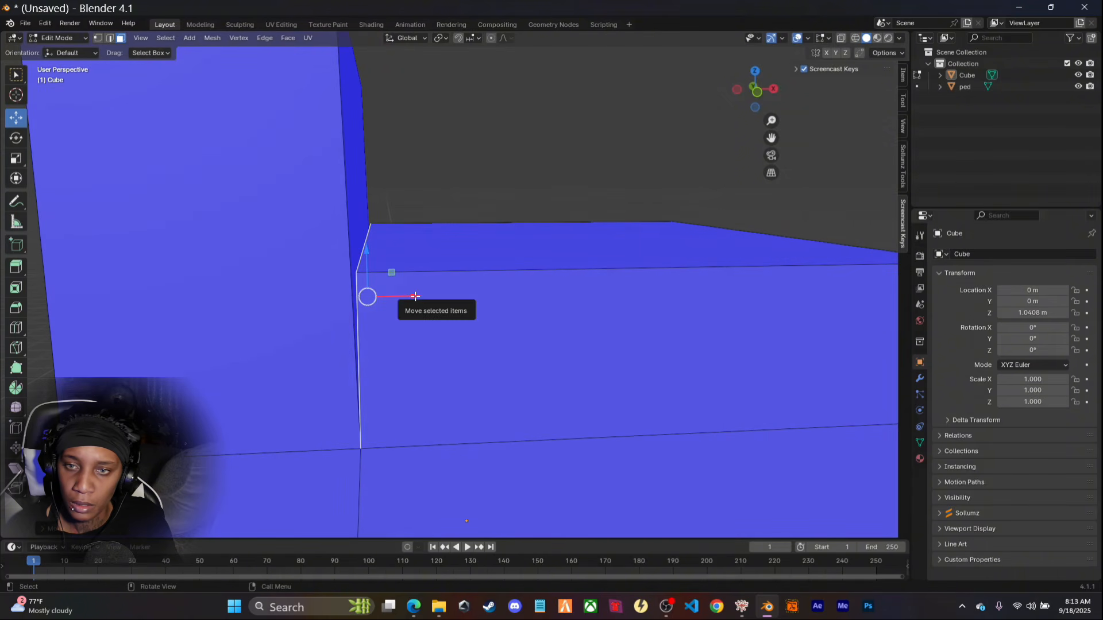
drag(415, 296, 406, 297)
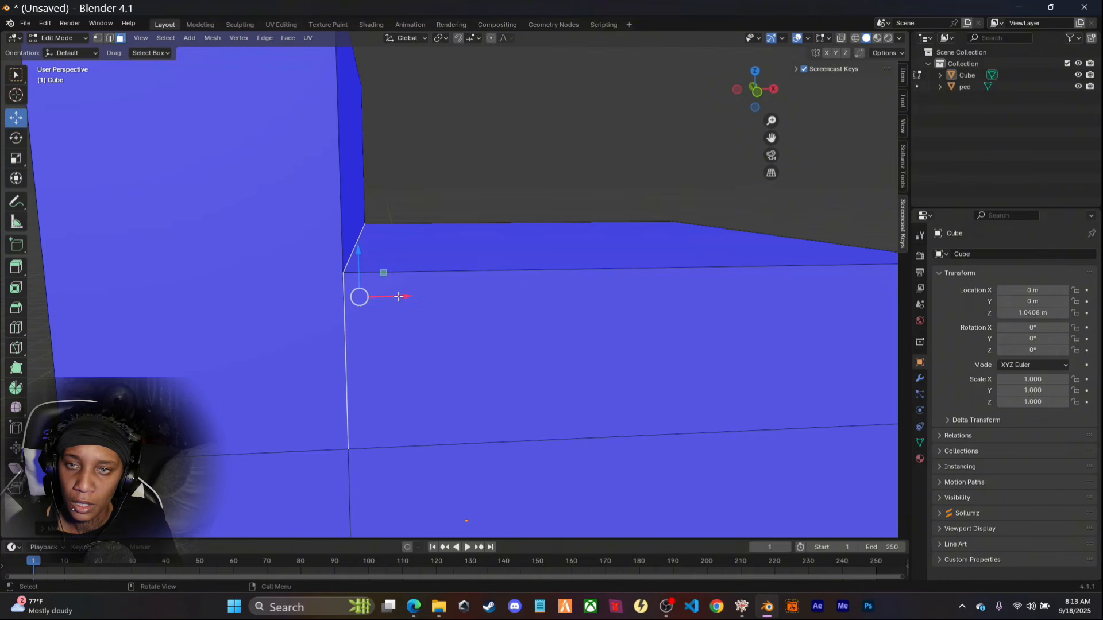
In edge mode, select the tall section's front vertical edge beside the roof and enable snapping with Edge as the target
click(110, 38)
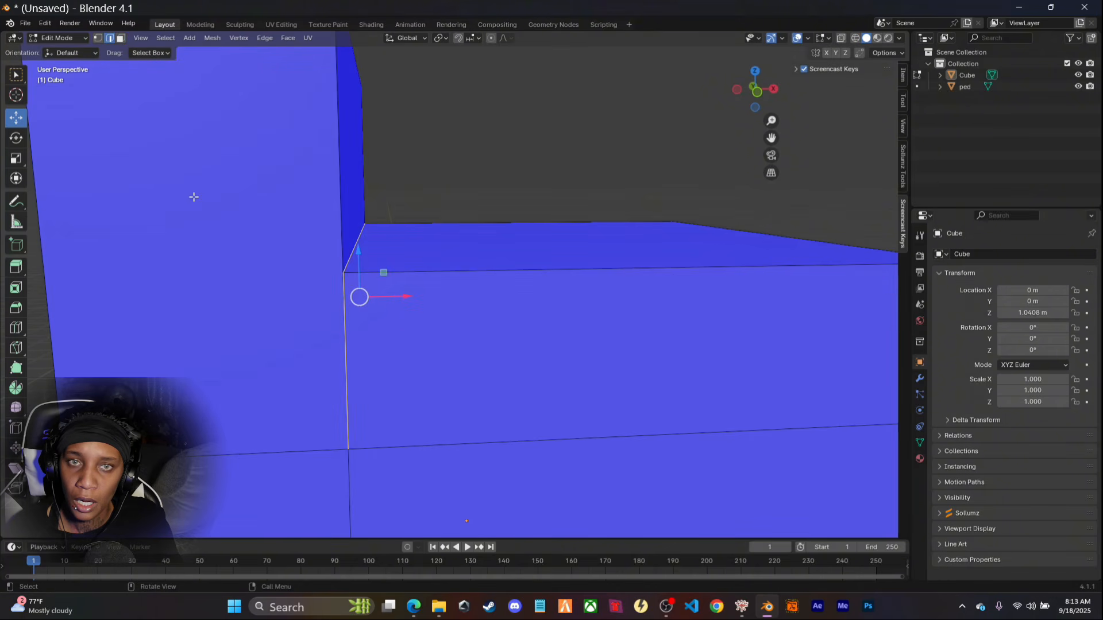
shift+click(342, 245)
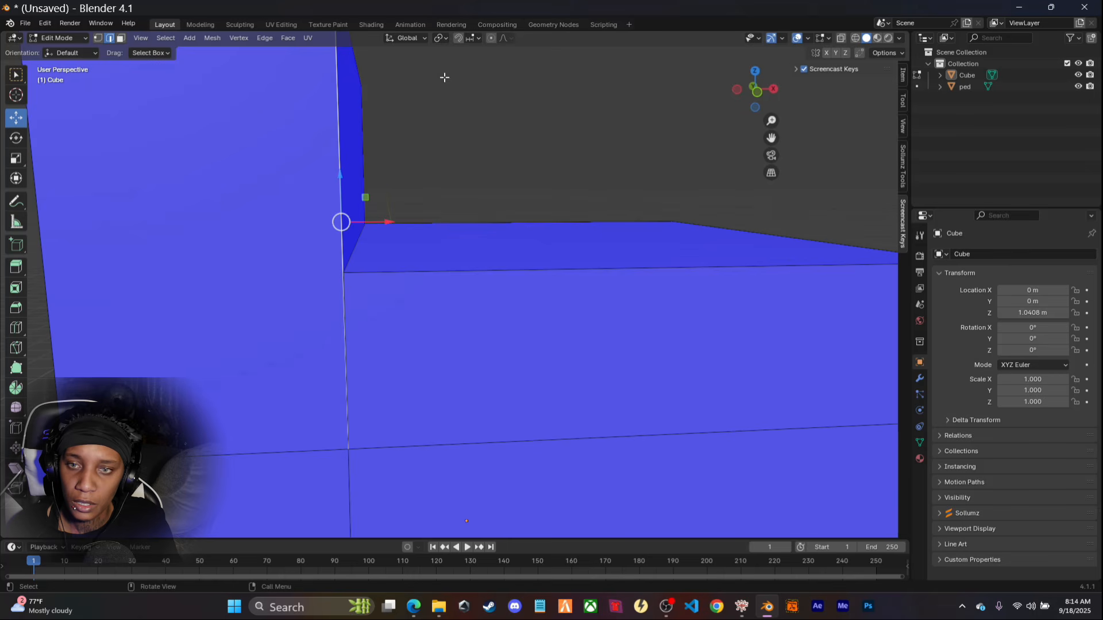
click(474, 39)
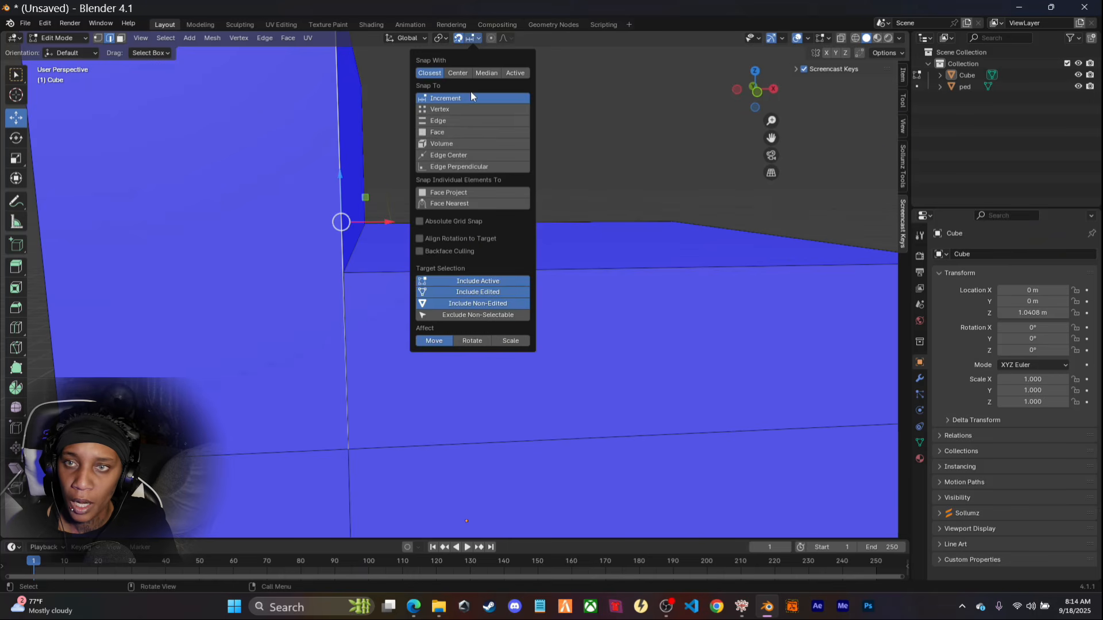
click(446, 120)
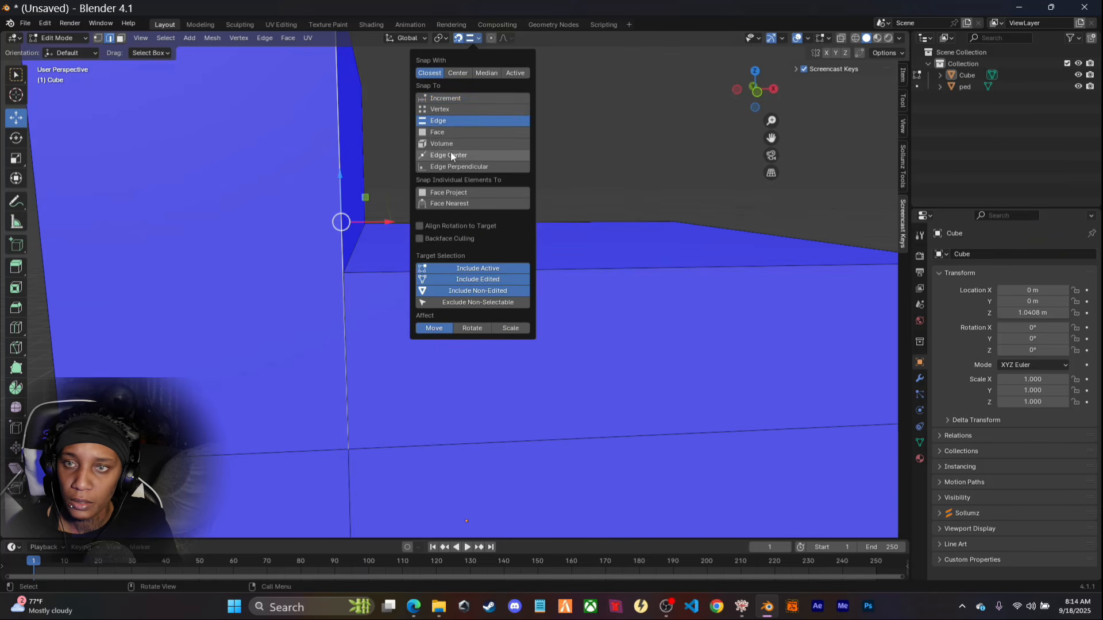
Add a horizontal loop cut around the tall section, slid by about 0.21 and snapped to the larger section's roof height
alt+click(342, 189)
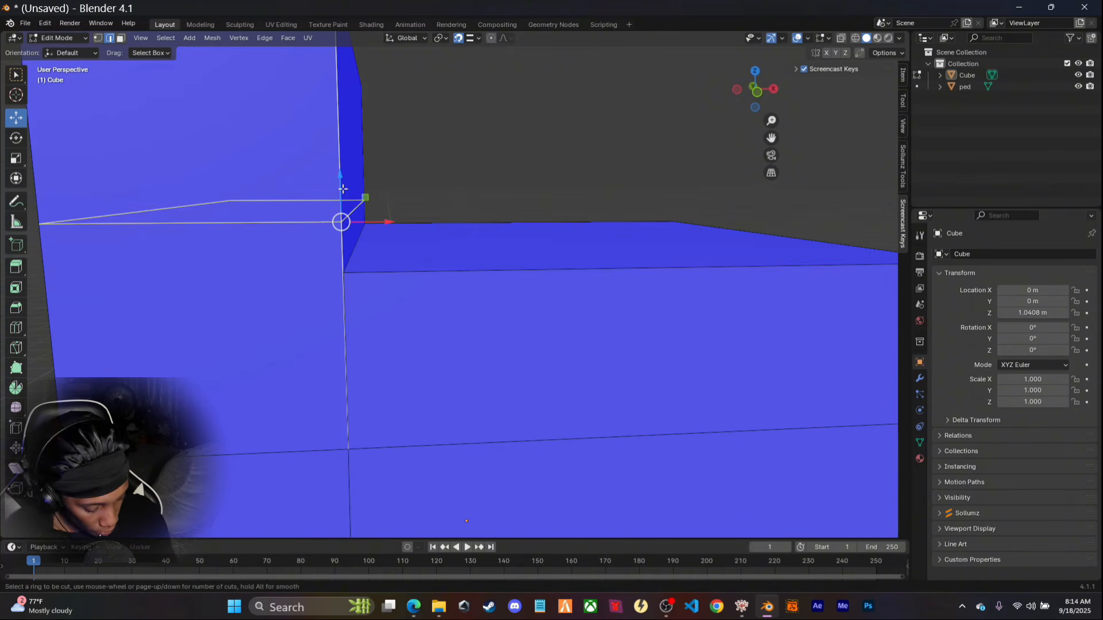
key(g)
key(g)
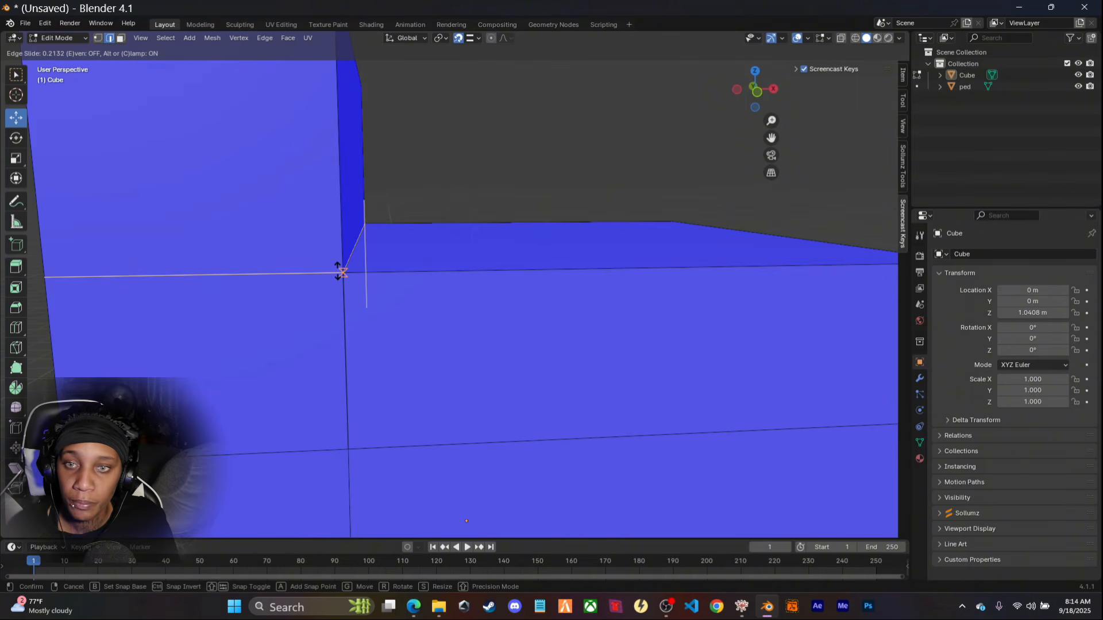
click(339, 271)
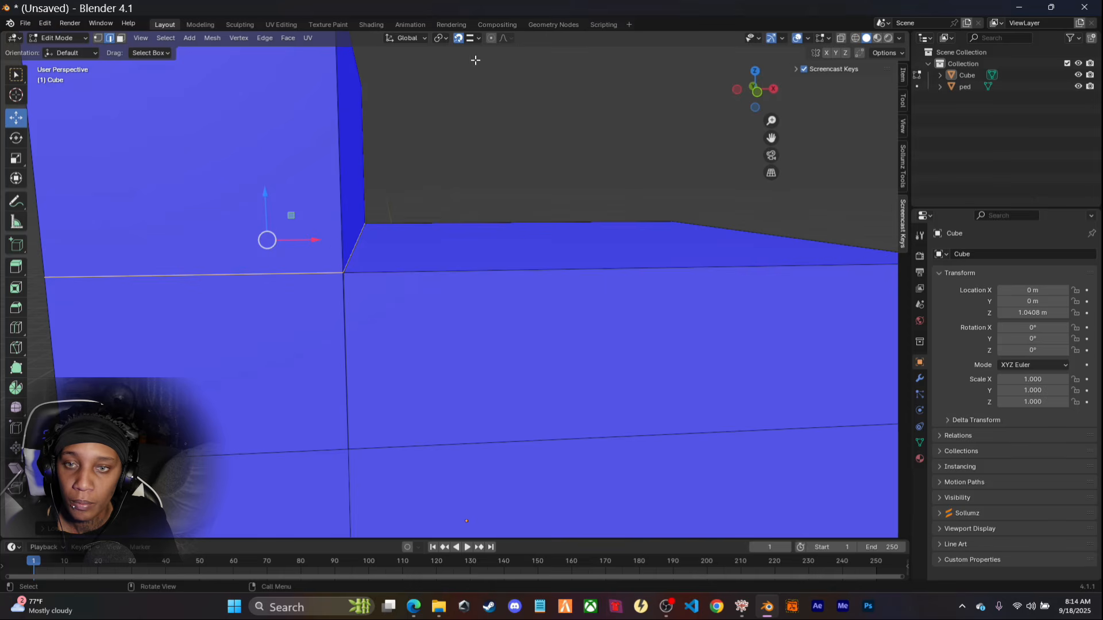
In face mode, select and delete the inner dividing-wall face between the two sections, just below the roof height
middle_drag(447, 178, 528, 224)
click(120, 38)
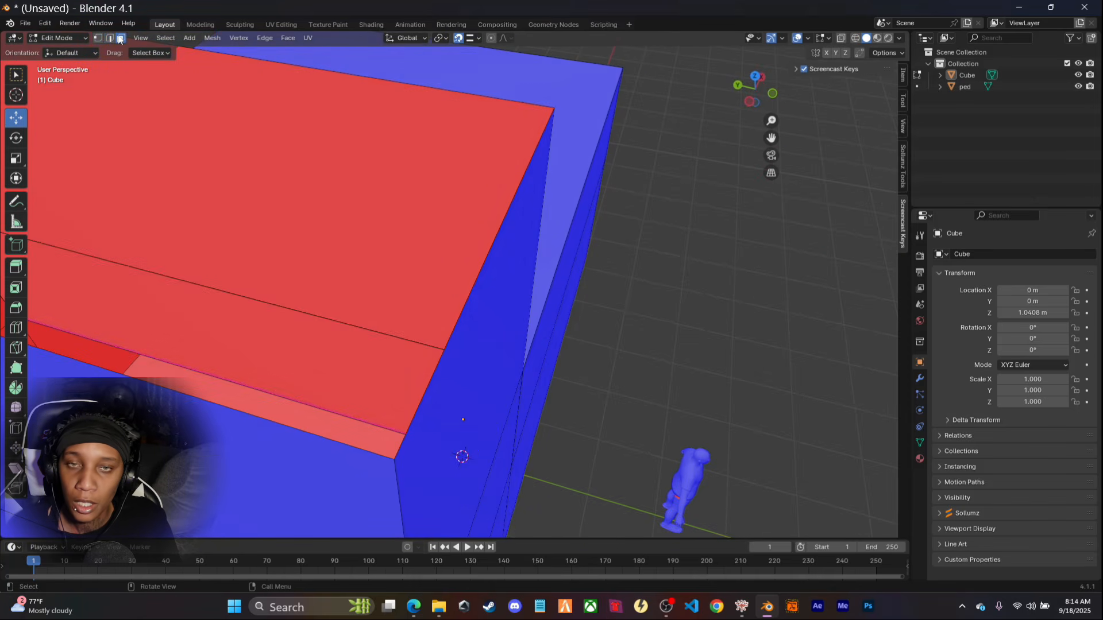
click(241, 321)
middle_drag(505, 398, 434, 367)
drag(405, 248, 402, 248)
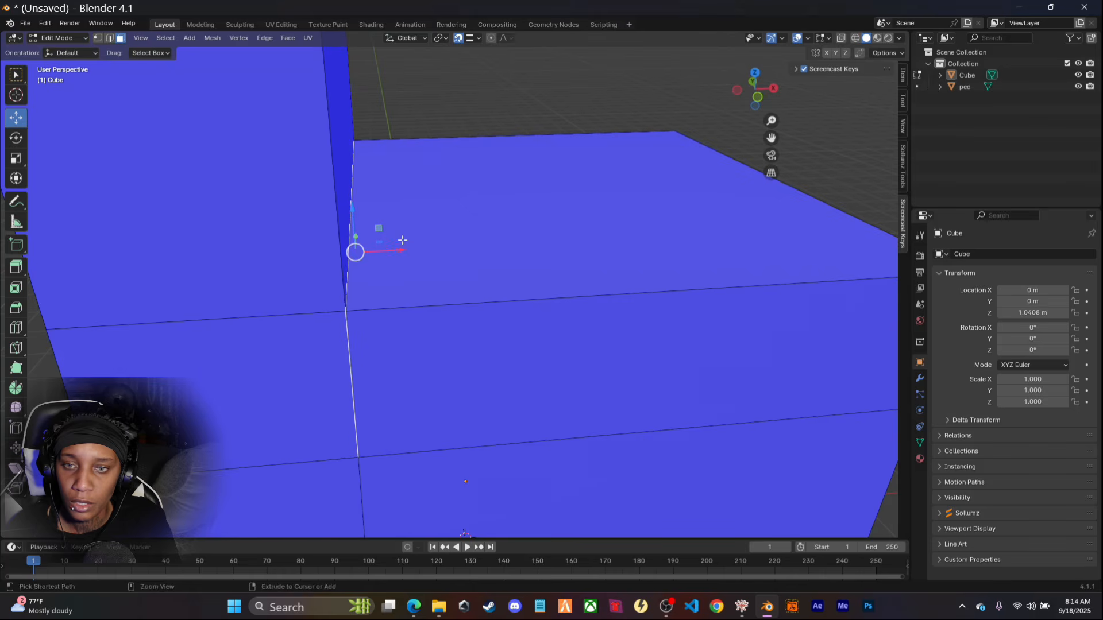
middle_drag(410, 259, 460, 285)
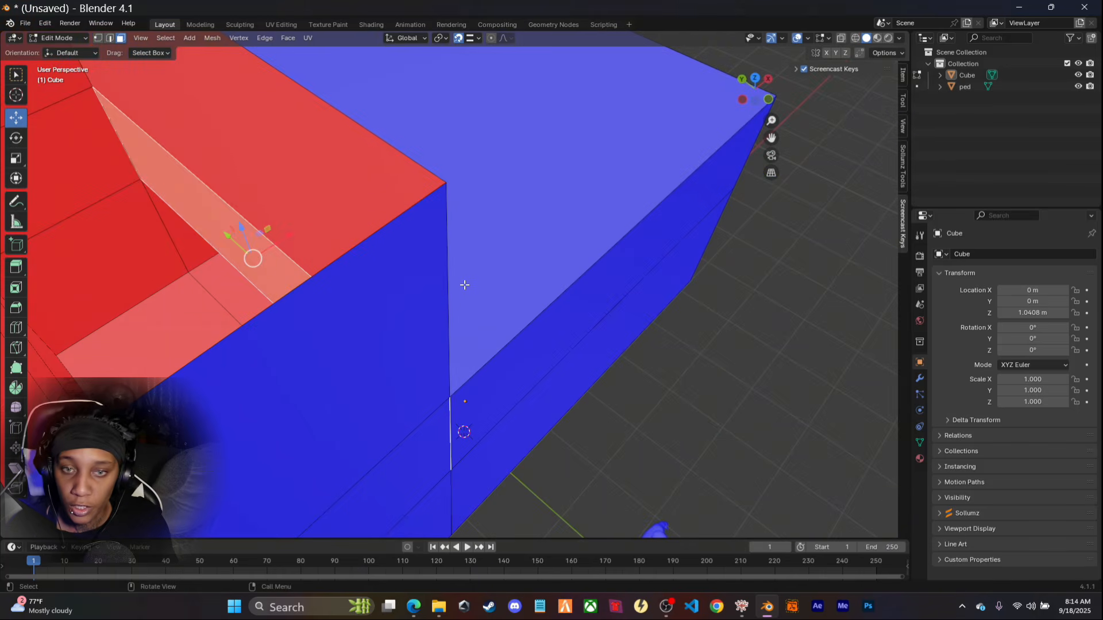
key(x)
click(424, 285)
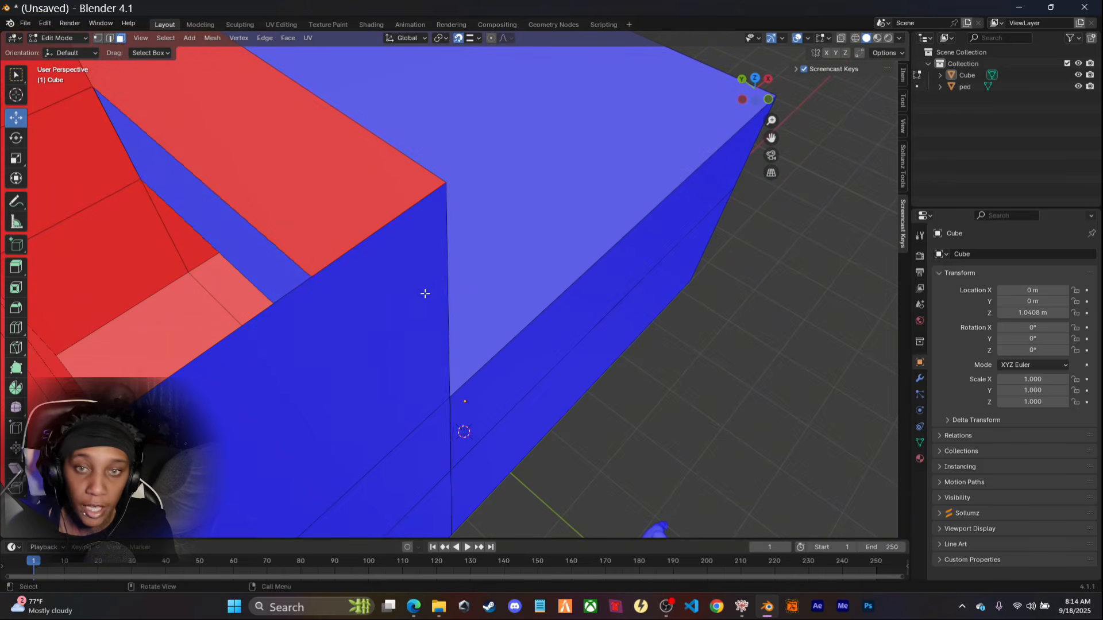
middle_drag(424, 293, 430, 355)
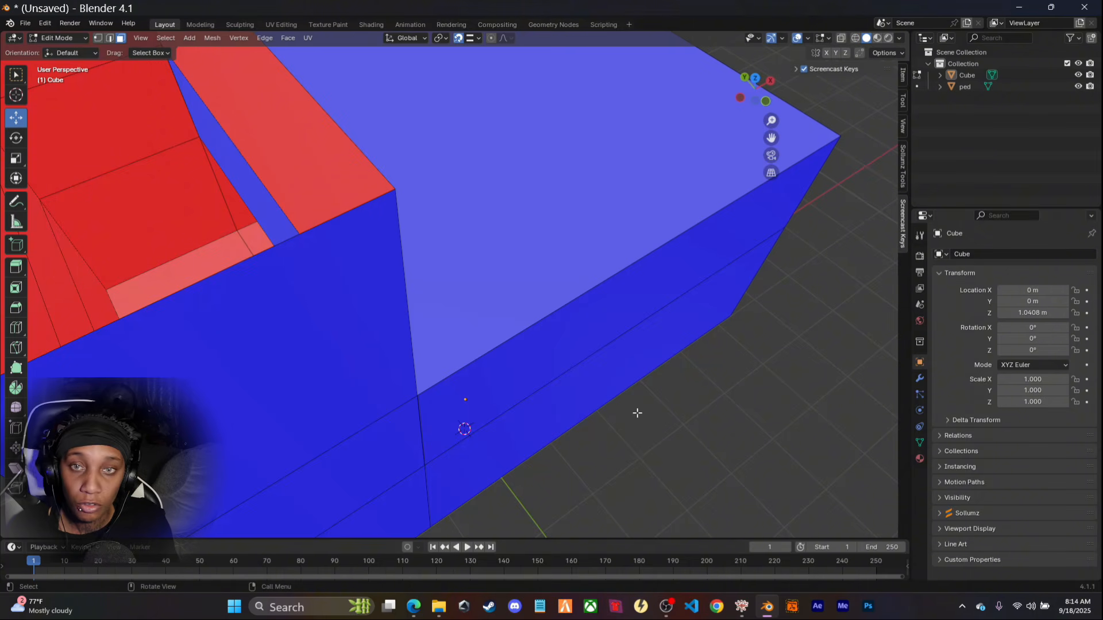
key(a)
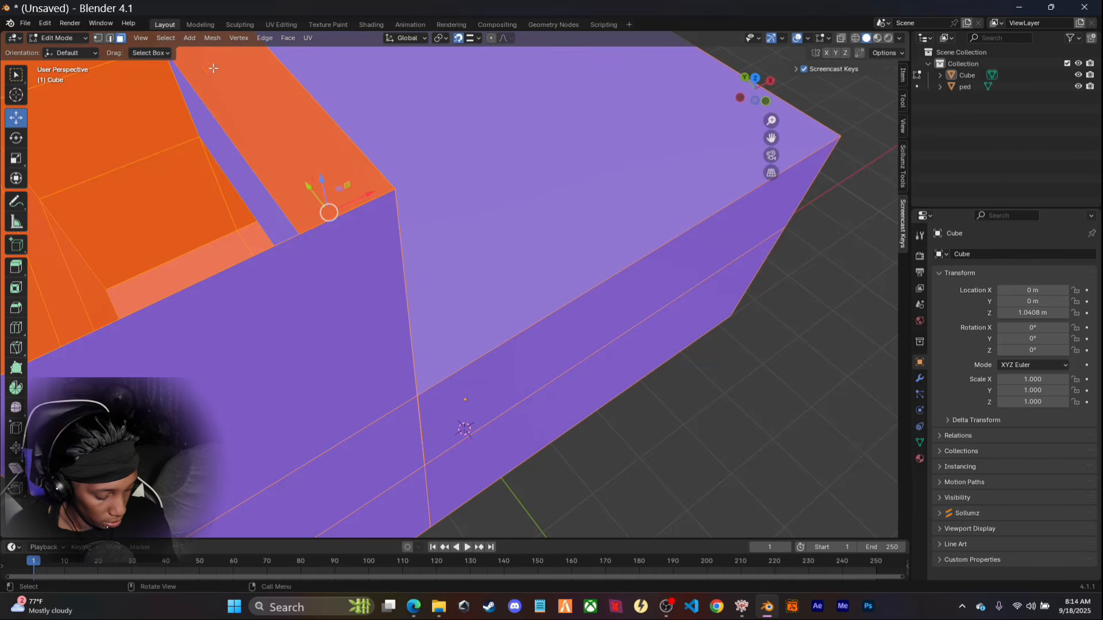
click(211, 38)
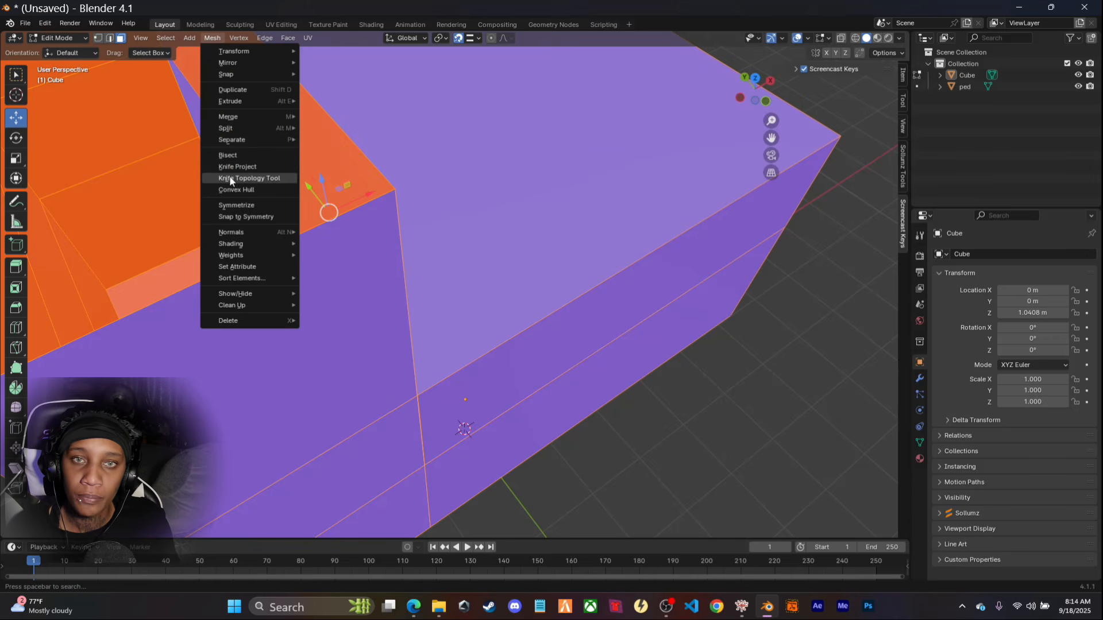
click(230, 180)
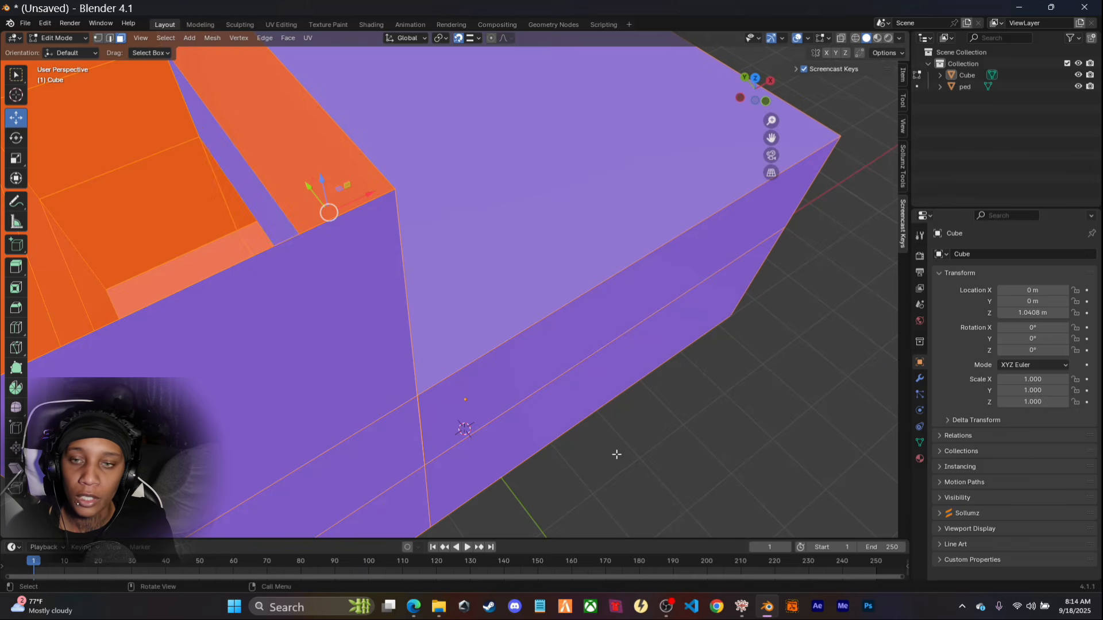
middle_drag(536, 416, 579, 395)
key(Escape)
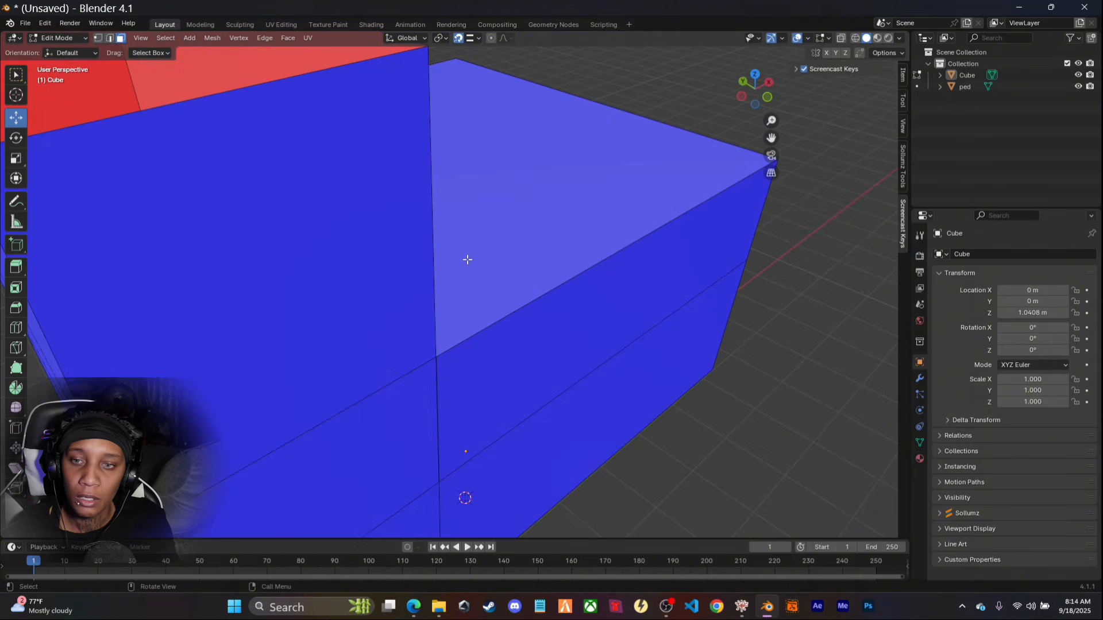
Select the three stacked faces on the tall section's outer end, opposite the roofed section
middle_drag(467, 259, 417, 354)
click(349, 263)
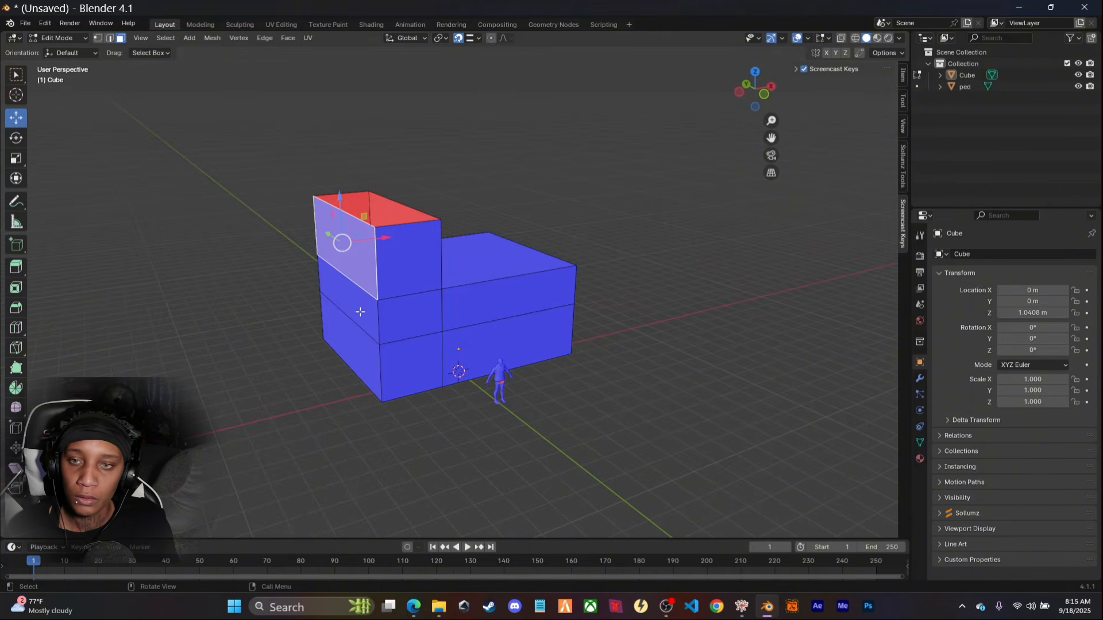
shift+click(361, 330)
shift+click(355, 351)
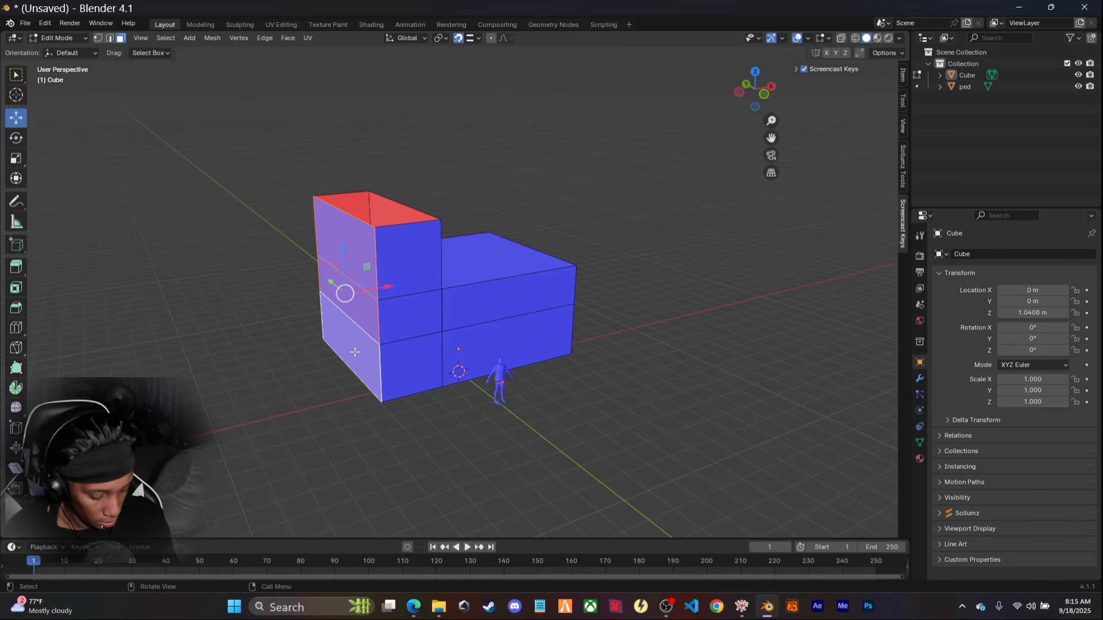
Try extruding the three selected end faces outward along X with snapping on, and undo the extrusion
key(e)
key(x)
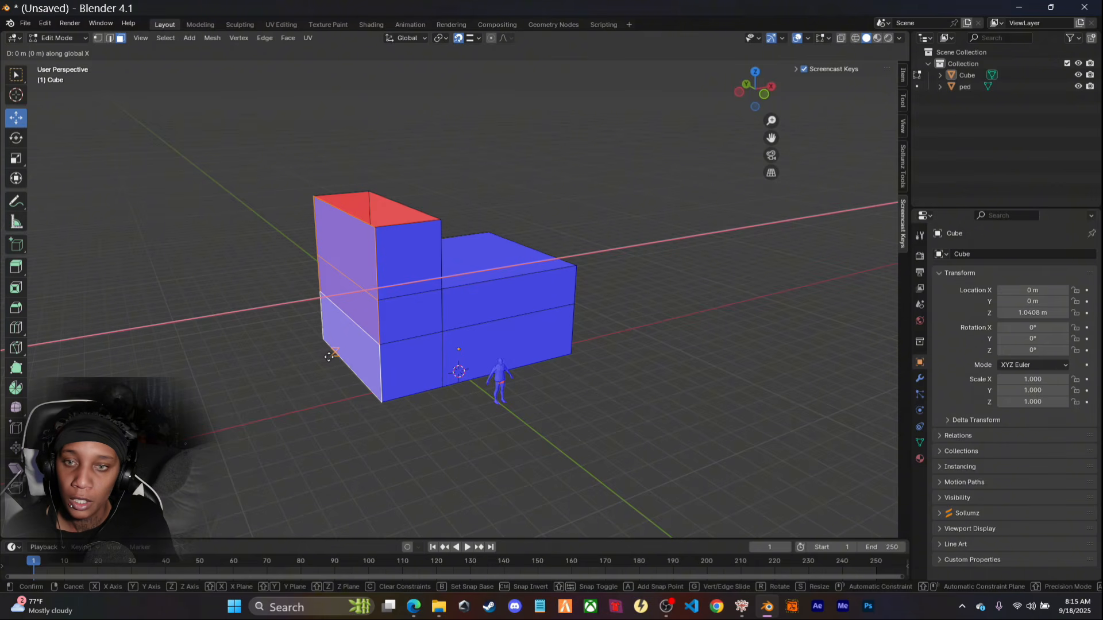
click(307, 326)
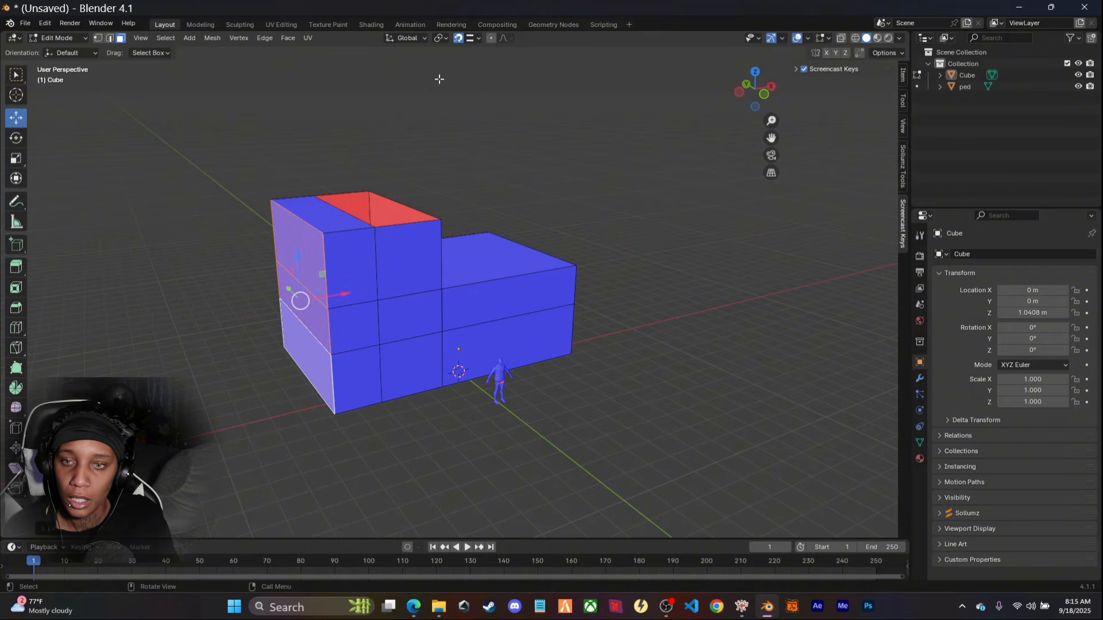
key(ctrl+z)
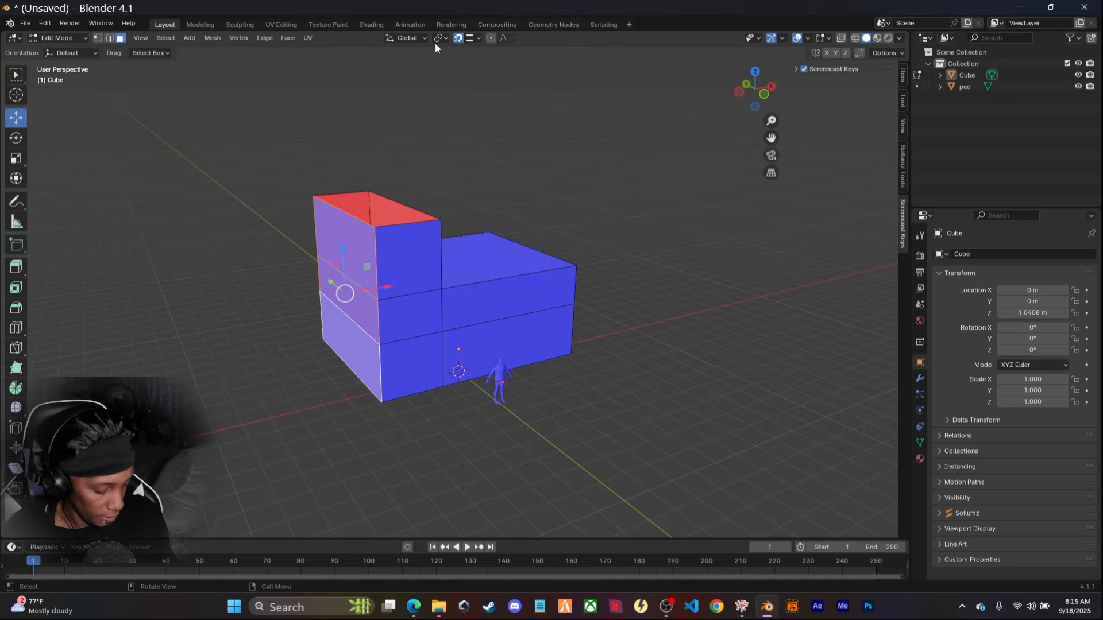
Turn off snapping and extrude the three selected end faces outward along X to lengthen the tall section
click(458, 38)
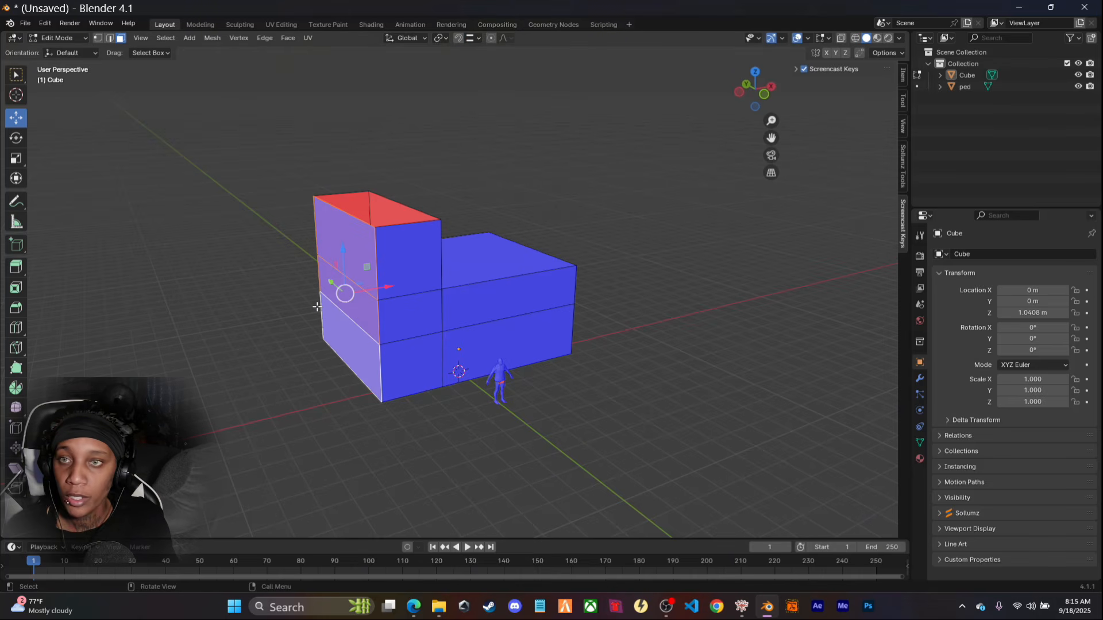
key(g)
key(x)
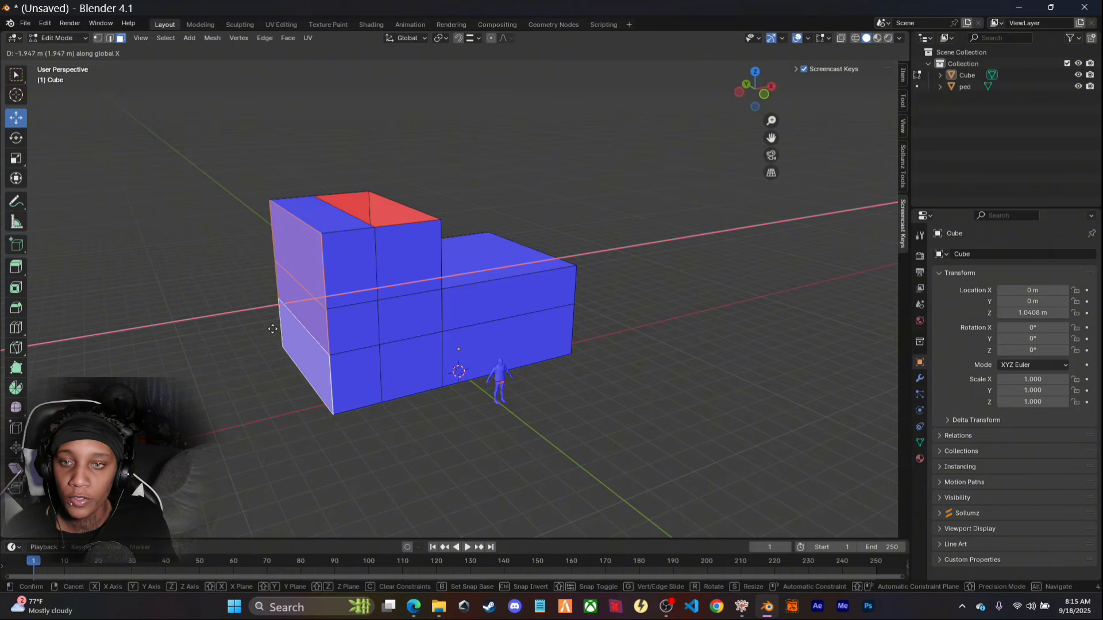
click(237, 339)
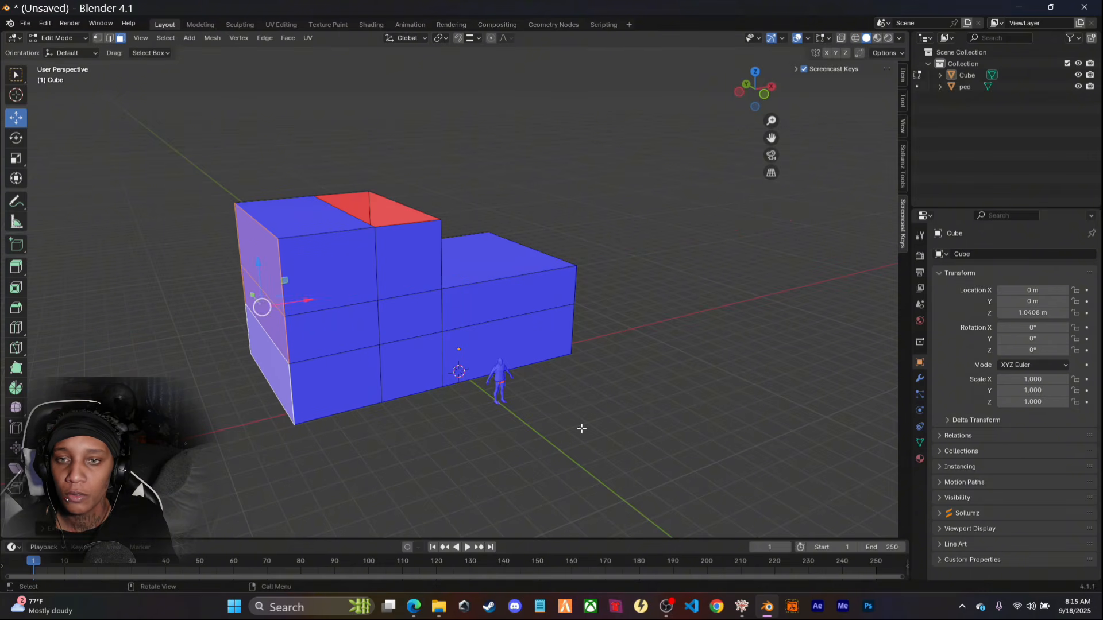
In edge mode, select the two long edges bordering the tall section's roof opening and fill a face between them
middle_drag(707, 362, 653, 406)
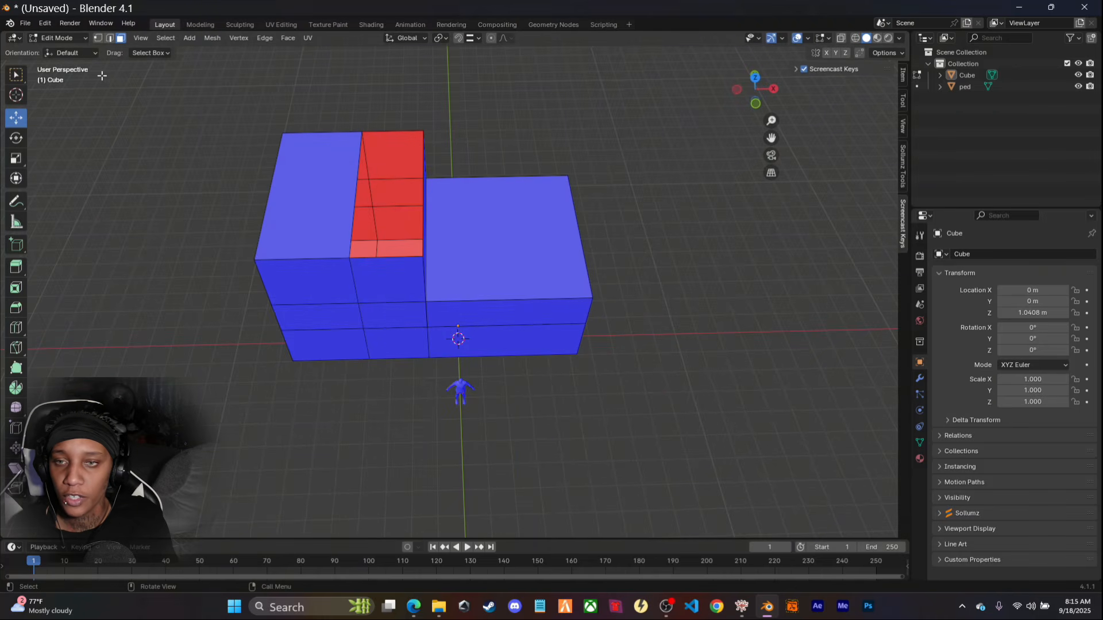
click(109, 38)
middle_drag(543, 89, 298, 243)
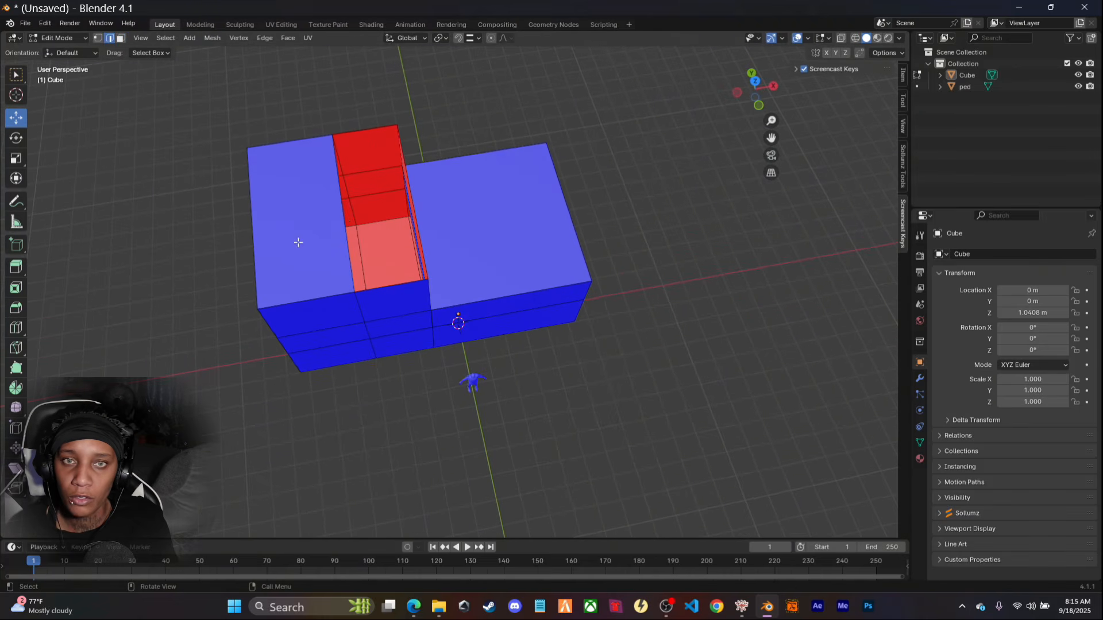
click(342, 220)
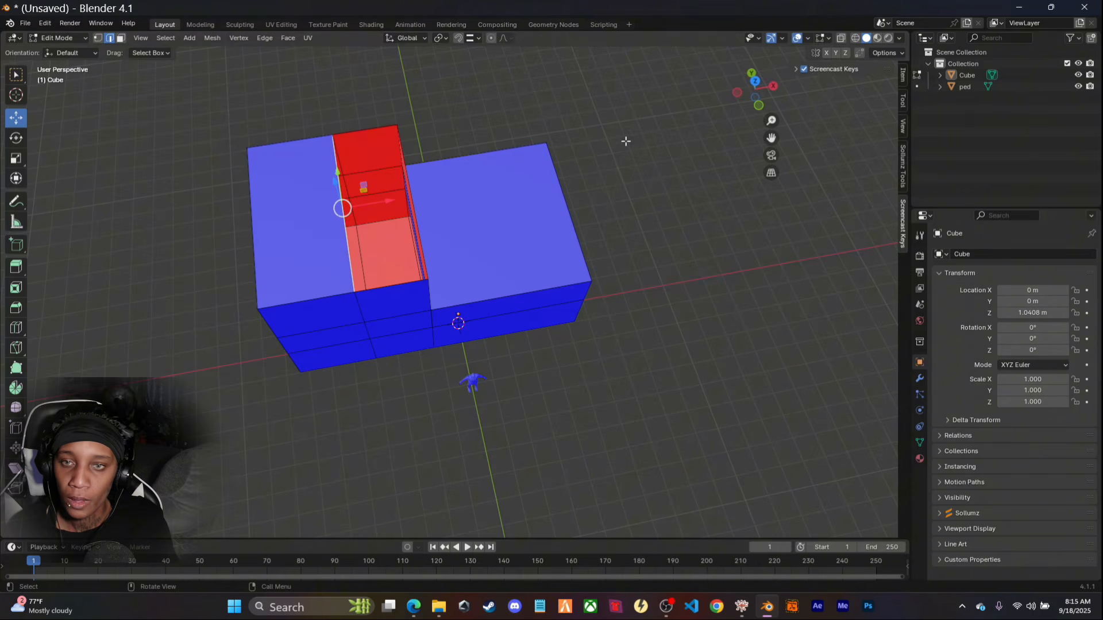
middle_drag(626, 141, 638, 104)
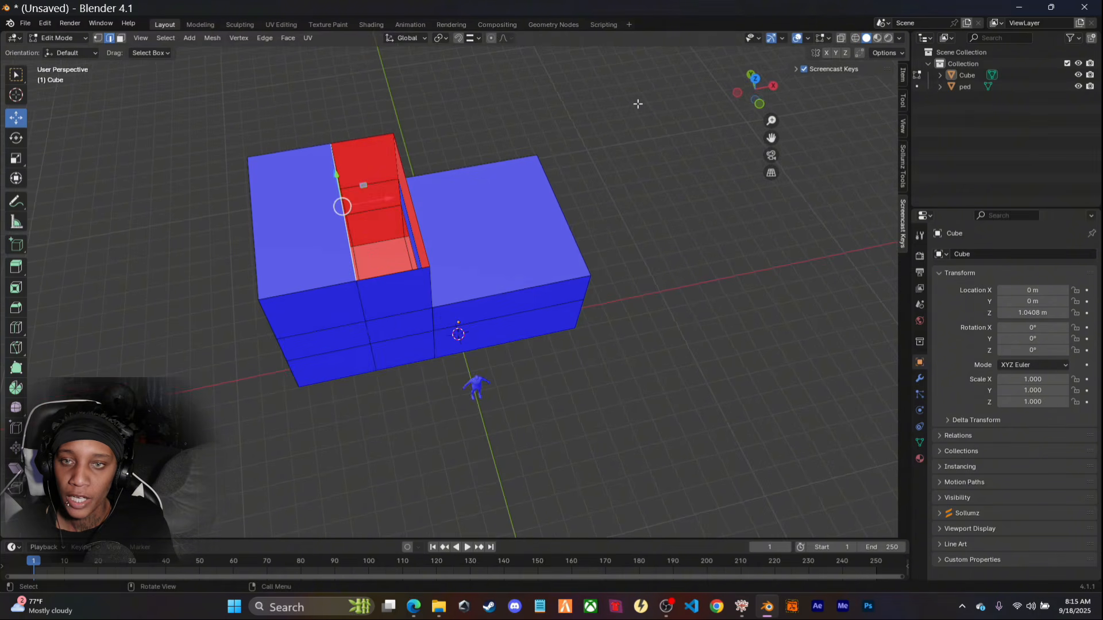
shift+click(411, 198)
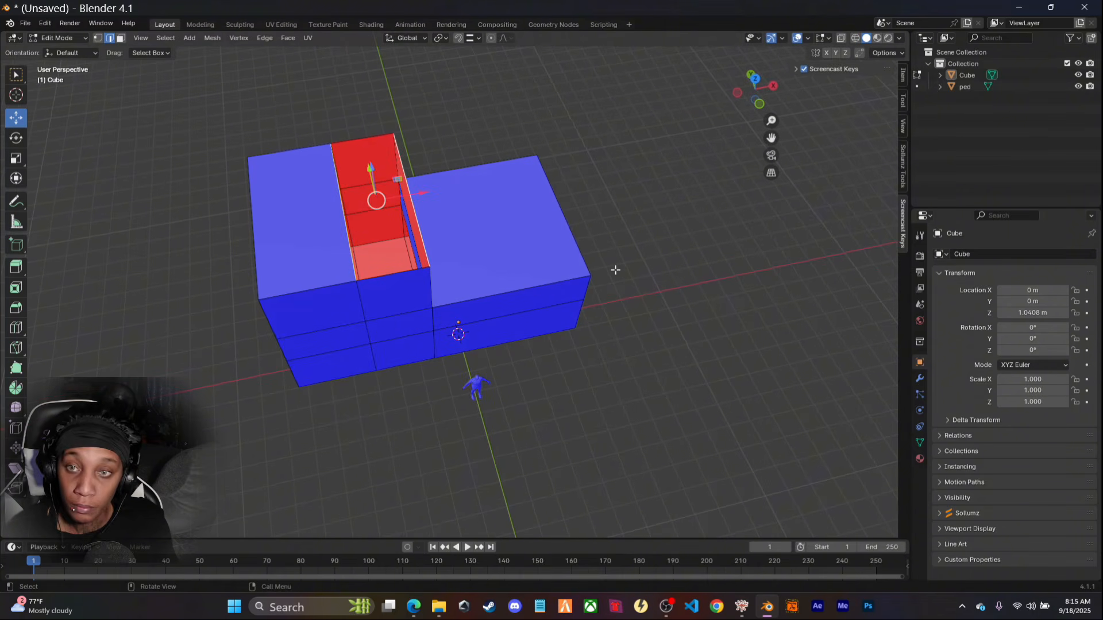
middle_drag(616, 270, 422, 348)
key(f)
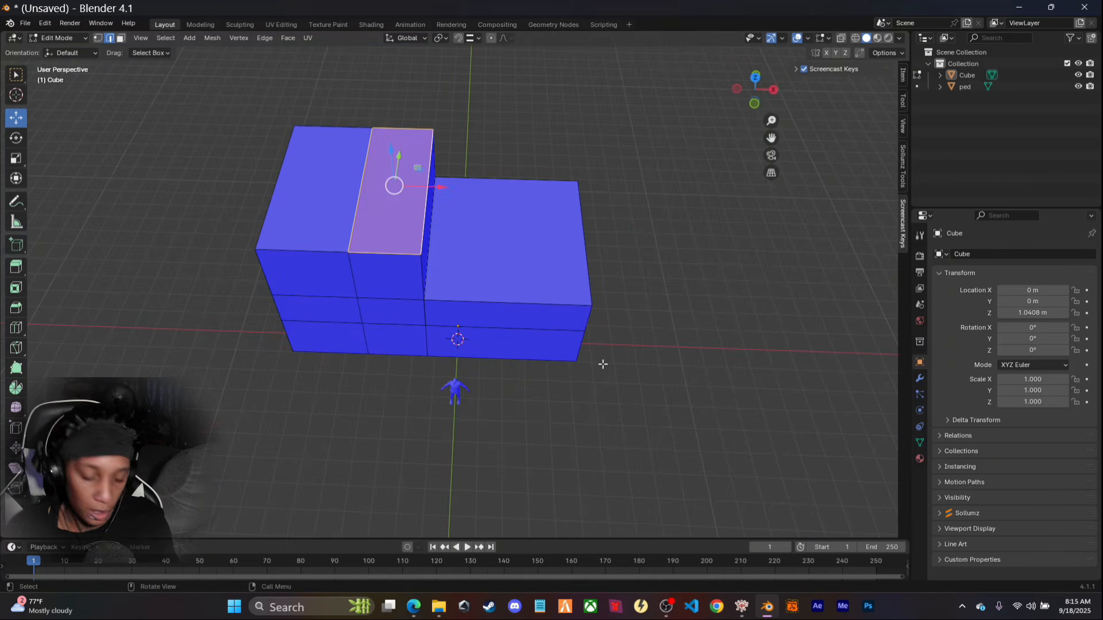
click(629, 371)
Turn off the Face Orientation overlay and return the building shell to Object Mode
middle_drag(623, 364, 697, 308)
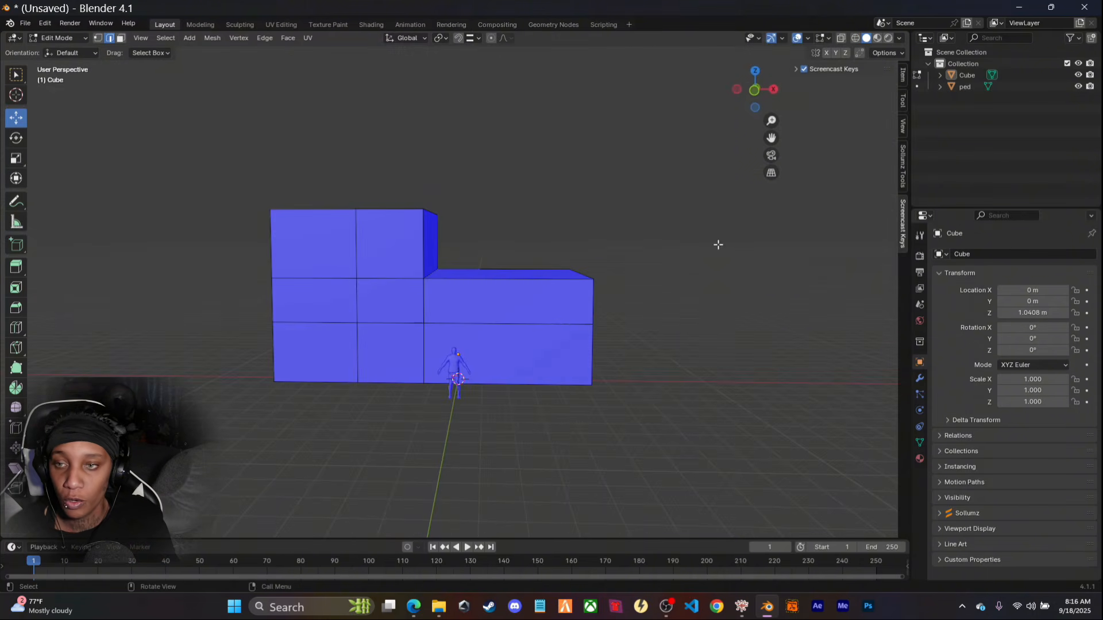
click(806, 37)
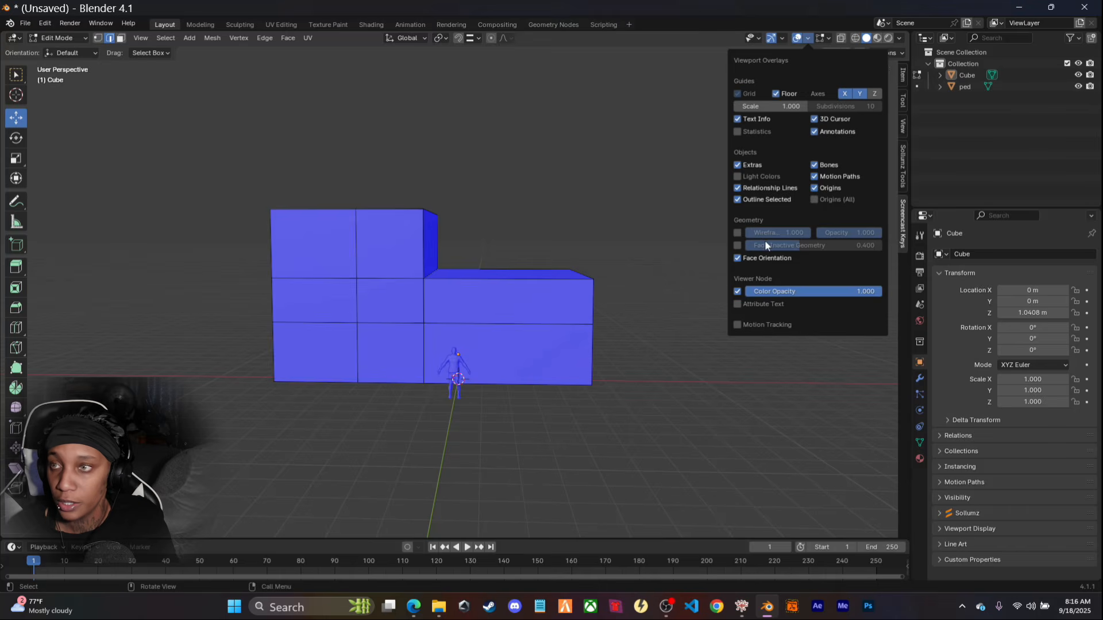
click(738, 259)
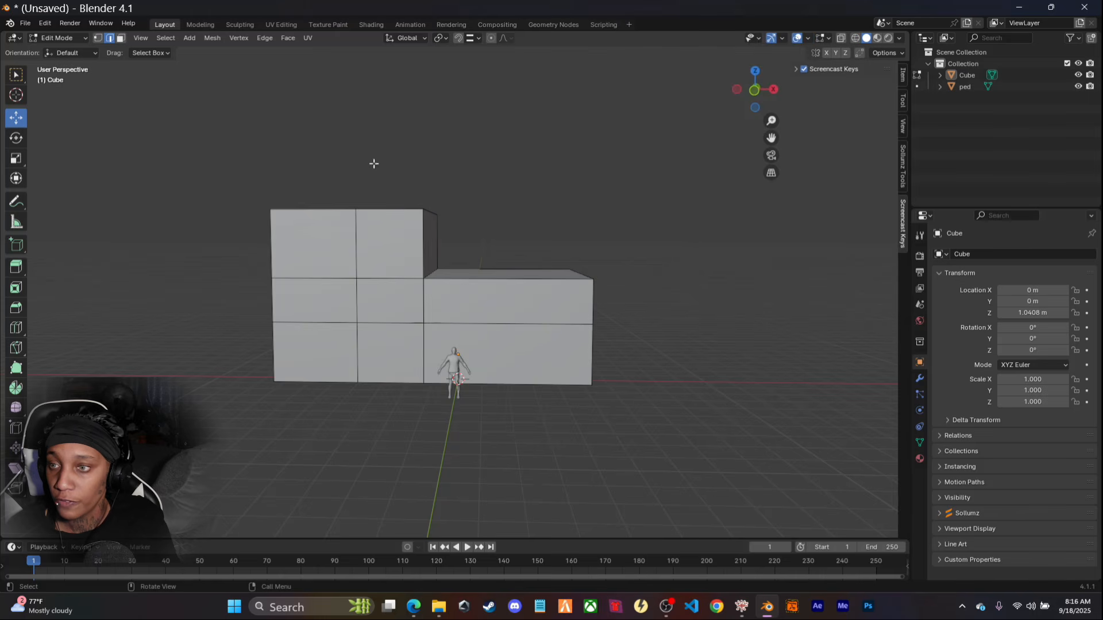
key(Tab)
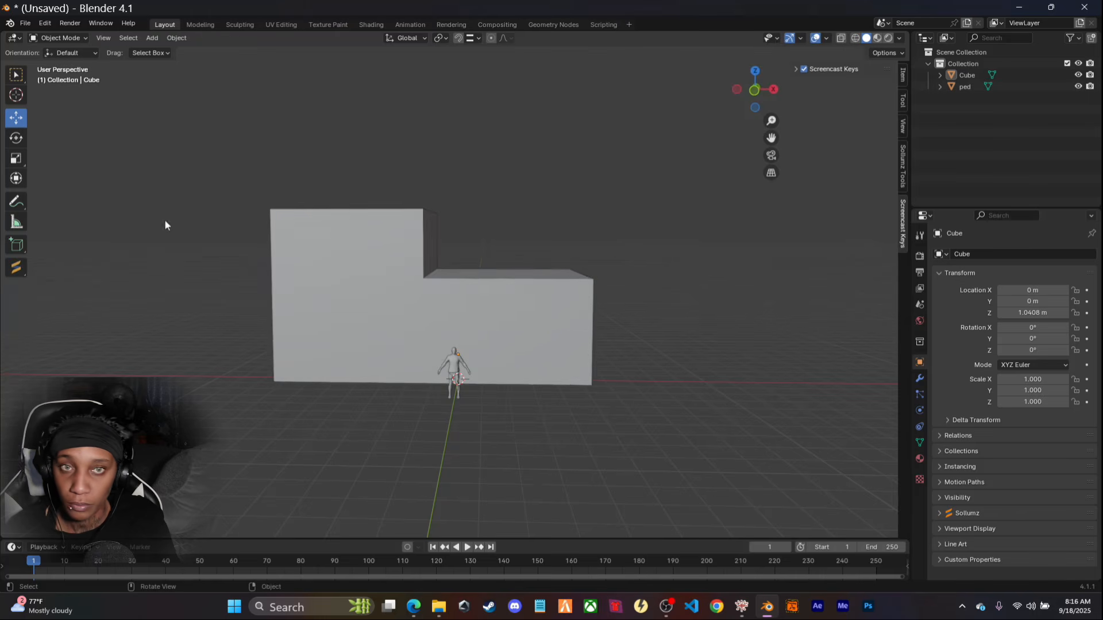
mouse_move(615, 255)
middle_down()
mouse_move(613, 287)
mouse_move(559, 259)
mouse_move(495, 249)
mouse_move(560, 304)
mouse_move(615, 260)
mouse_move(603, 262)
middle_up()
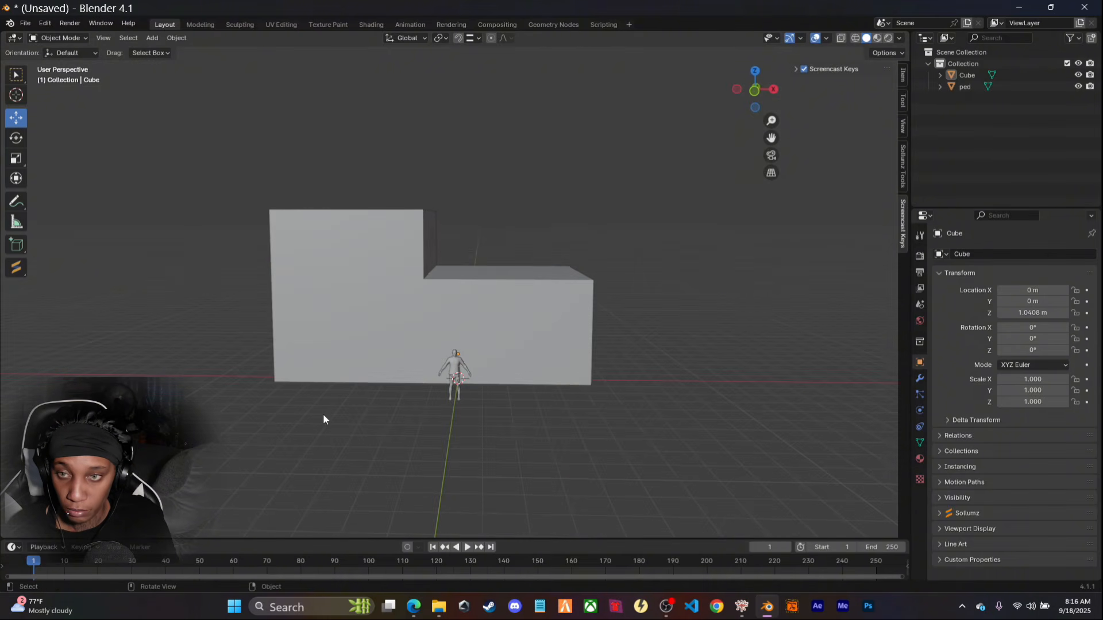
Switch to the browser and examine the door objects in the Pleb Masters: Forge results for "door"
mouse_move(414, 607)
click(413, 545)
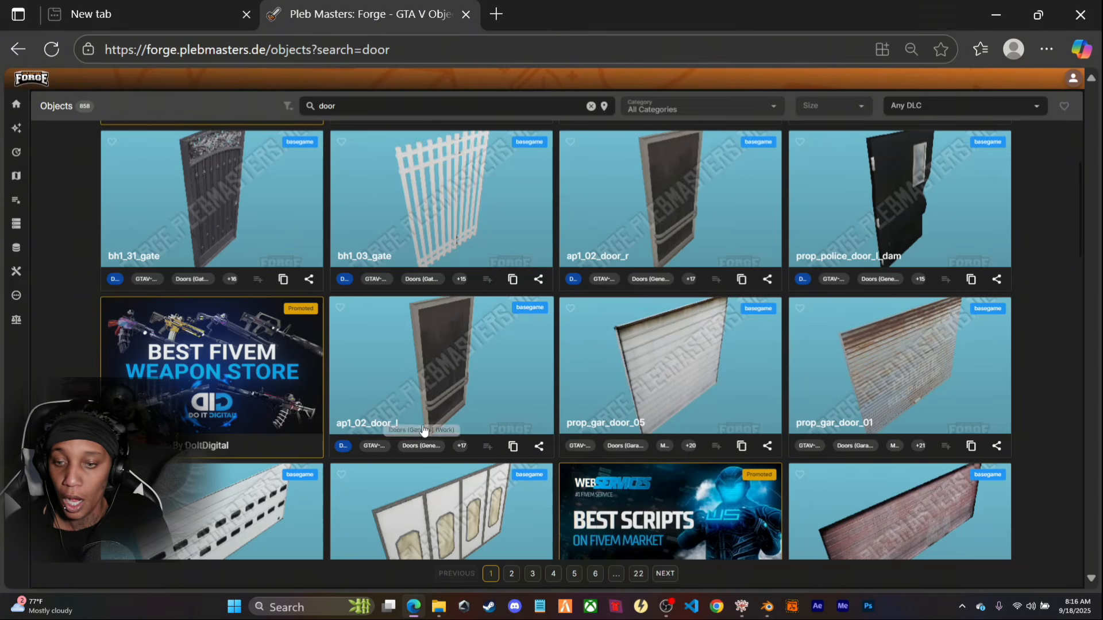
scroll(442, 408, down, 3)
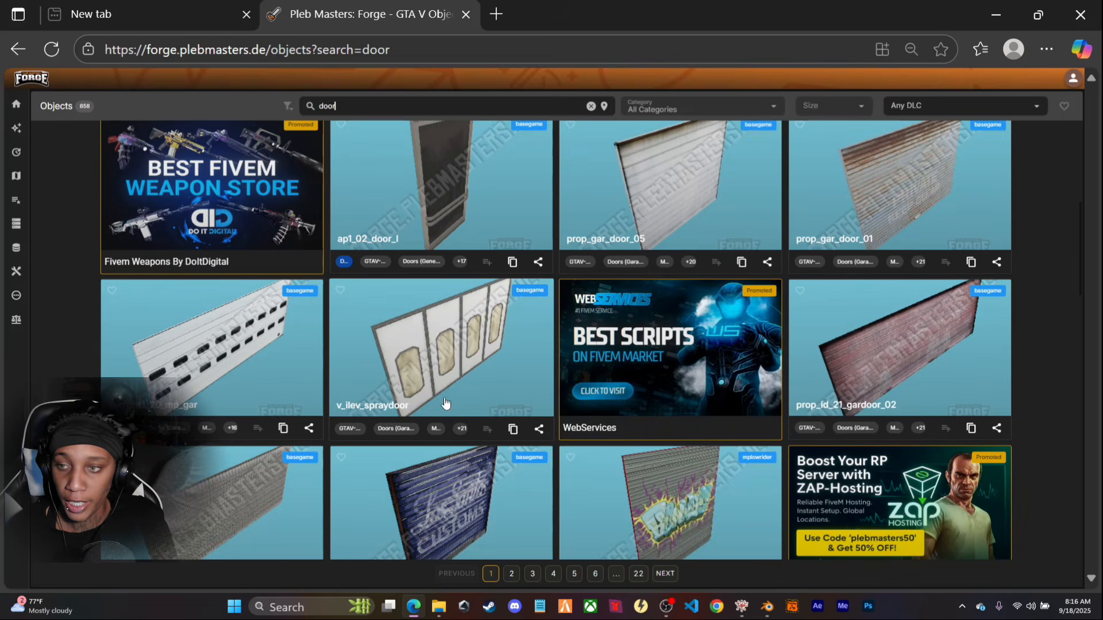
scroll(446, 404, up, 3)
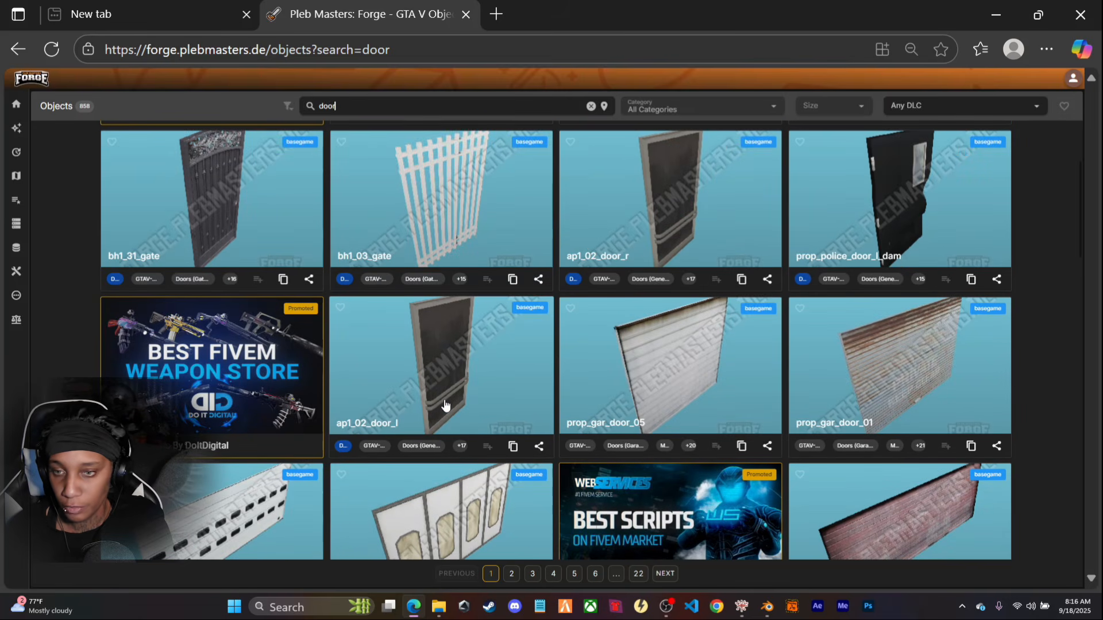
scroll(454, 405, down, 6)
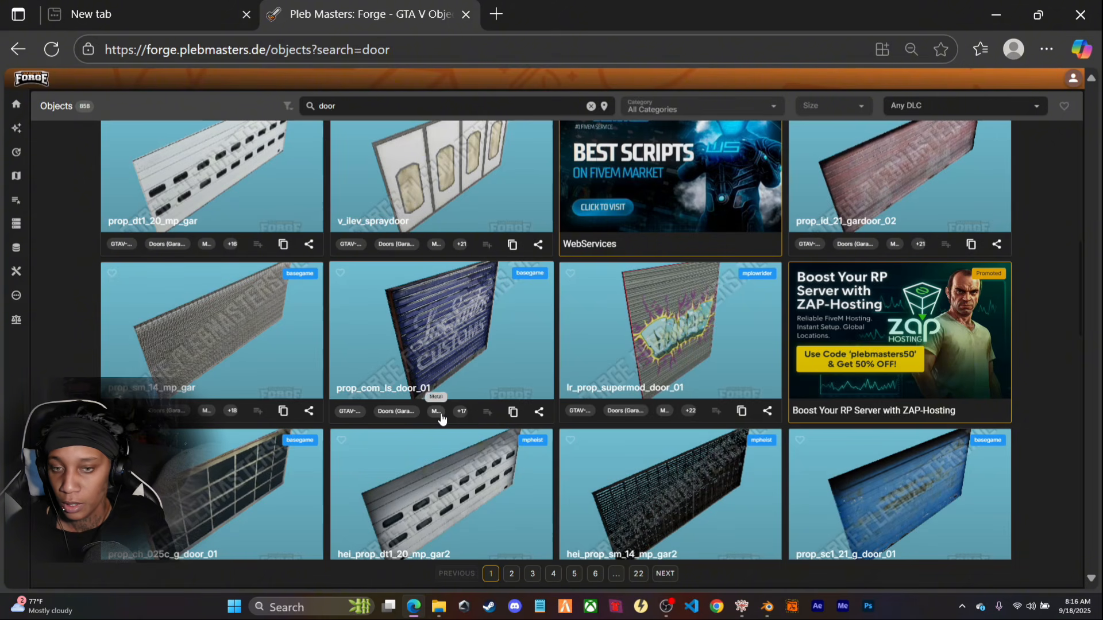
scroll(442, 420, up, 6)
scroll(442, 420, up, 2)
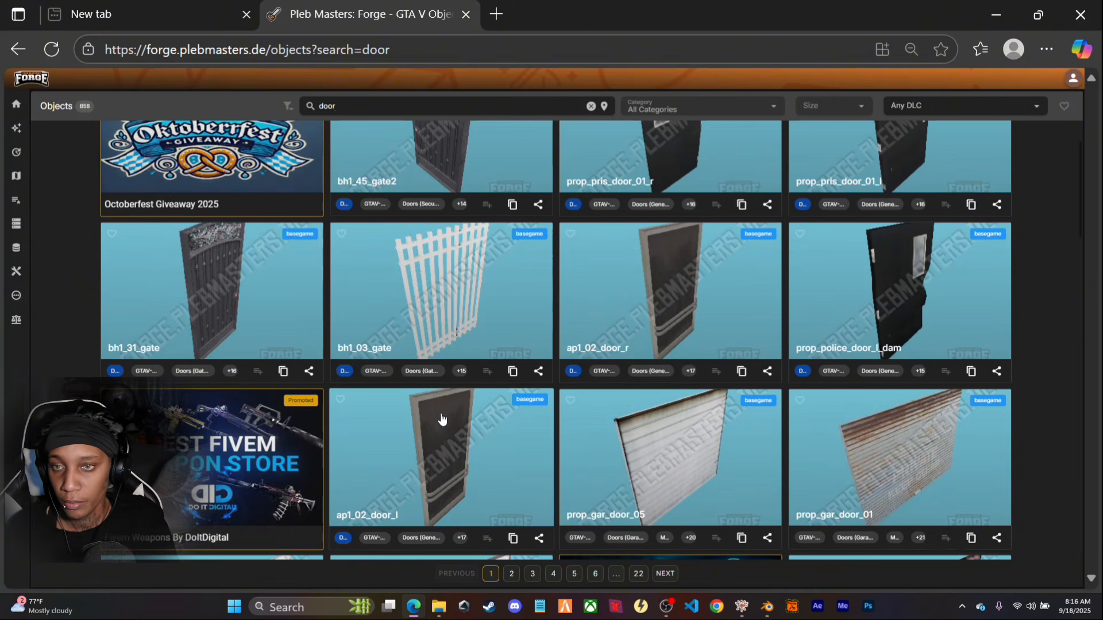
scroll(443, 424, down, 3)
scroll(446, 423, up, 5)
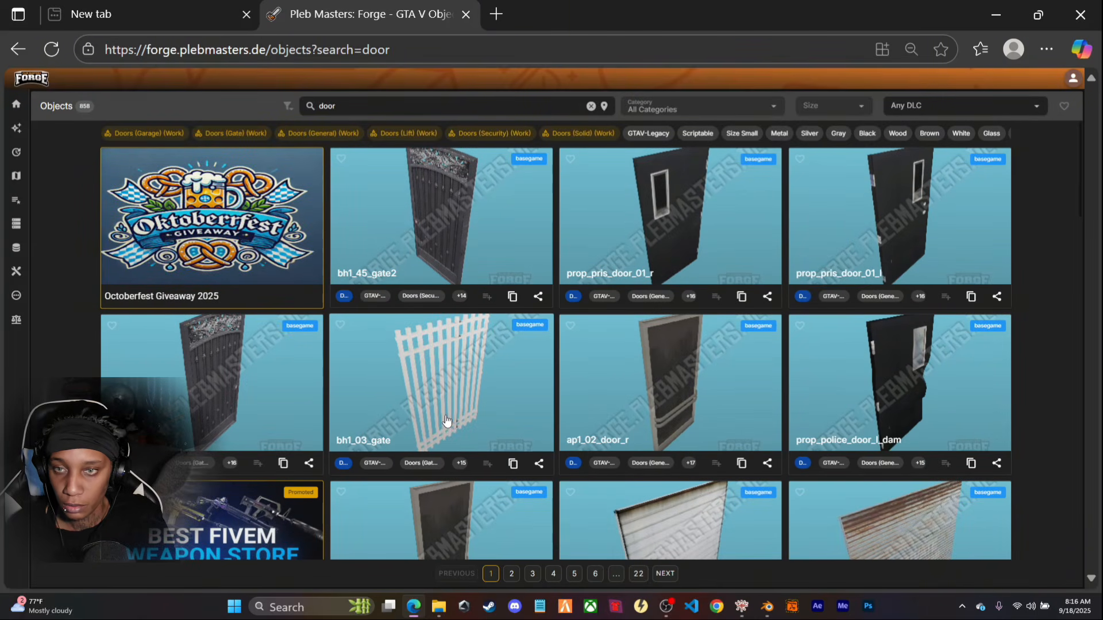
scroll(458, 407, down, 3)
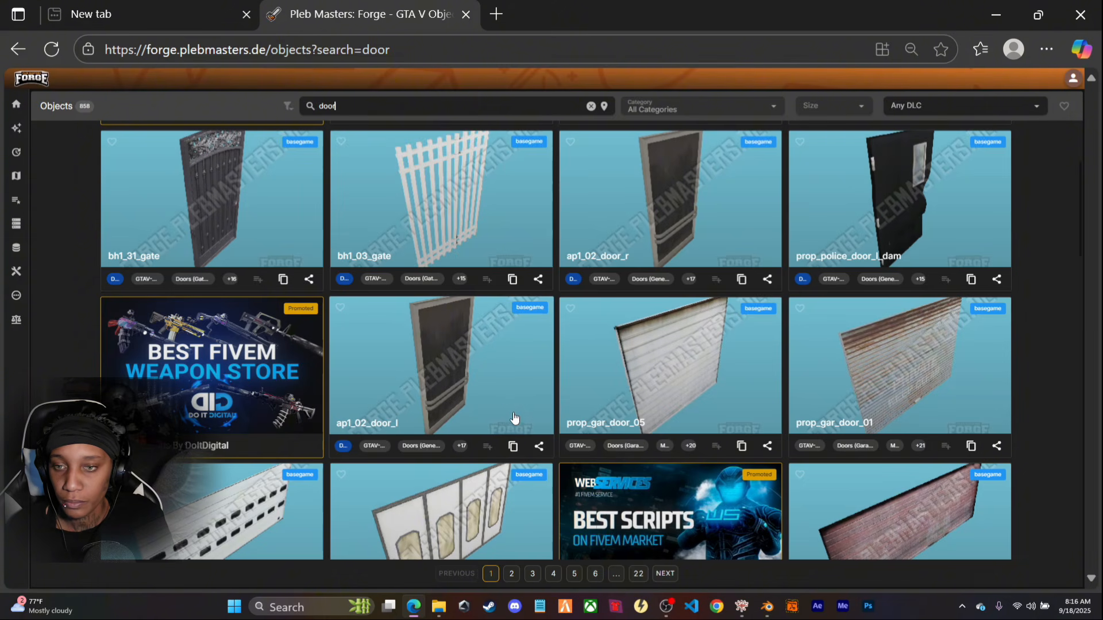
Look through the first page of door results and copy the name of the v_ilev_fa_roomdoor object
scroll(498, 371, down, 3)
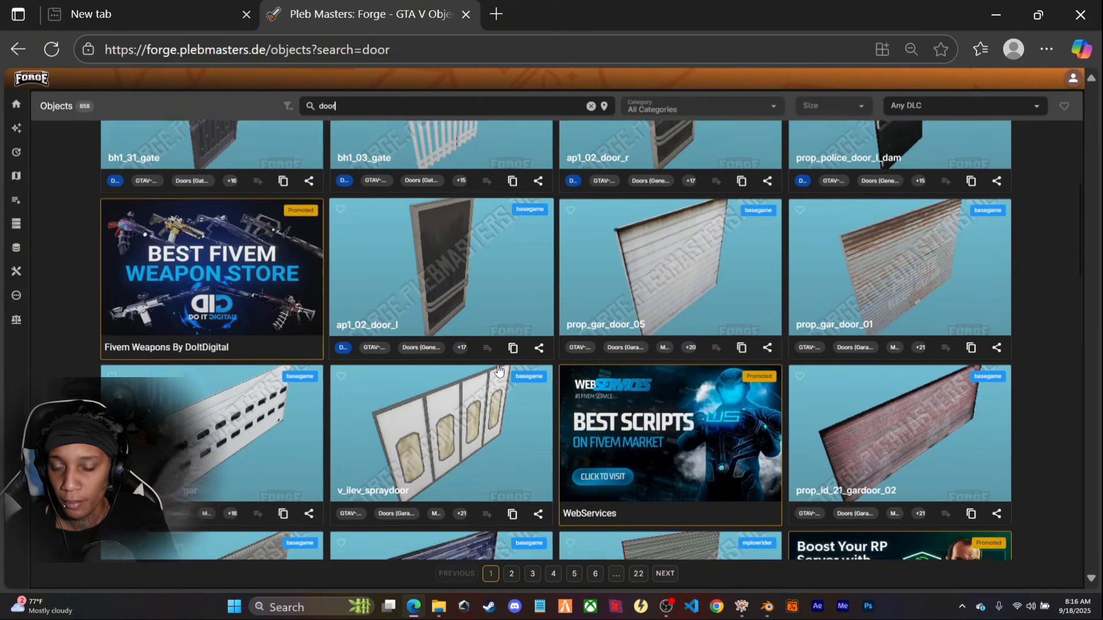
scroll(494, 356, up, 5)
scroll(493, 352, down, 10)
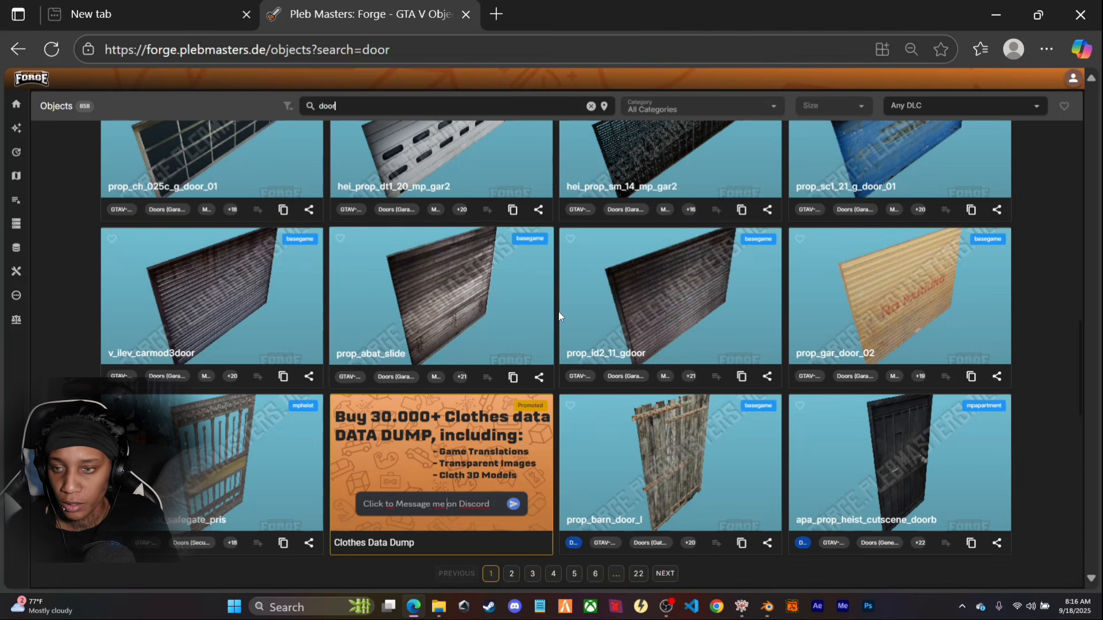
scroll(571, 288, down, 3)
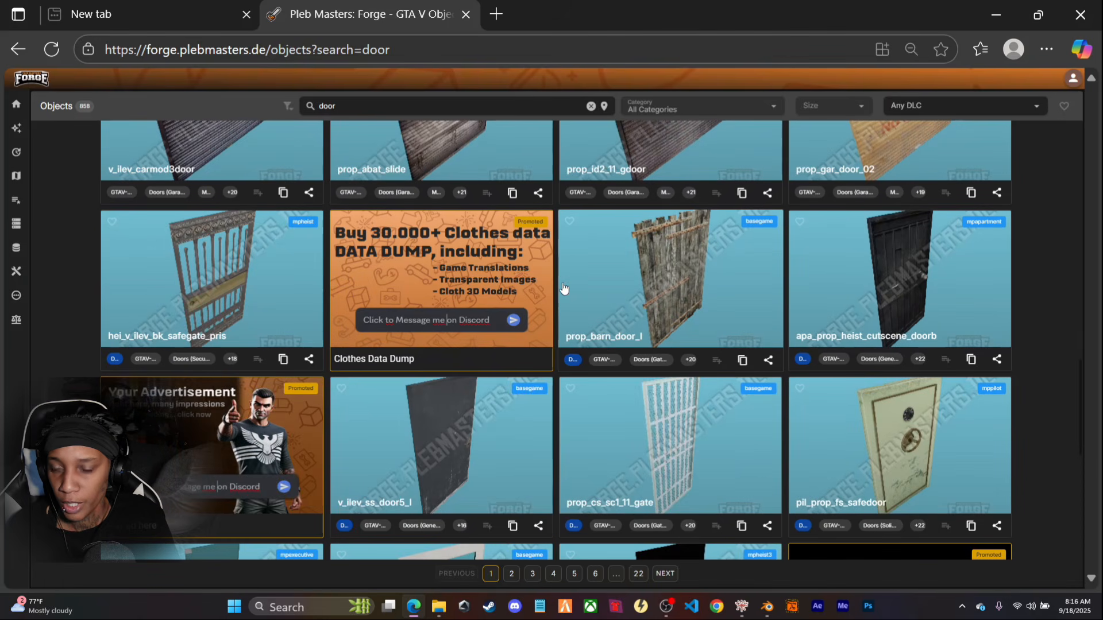
scroll(494, 283, down, 3)
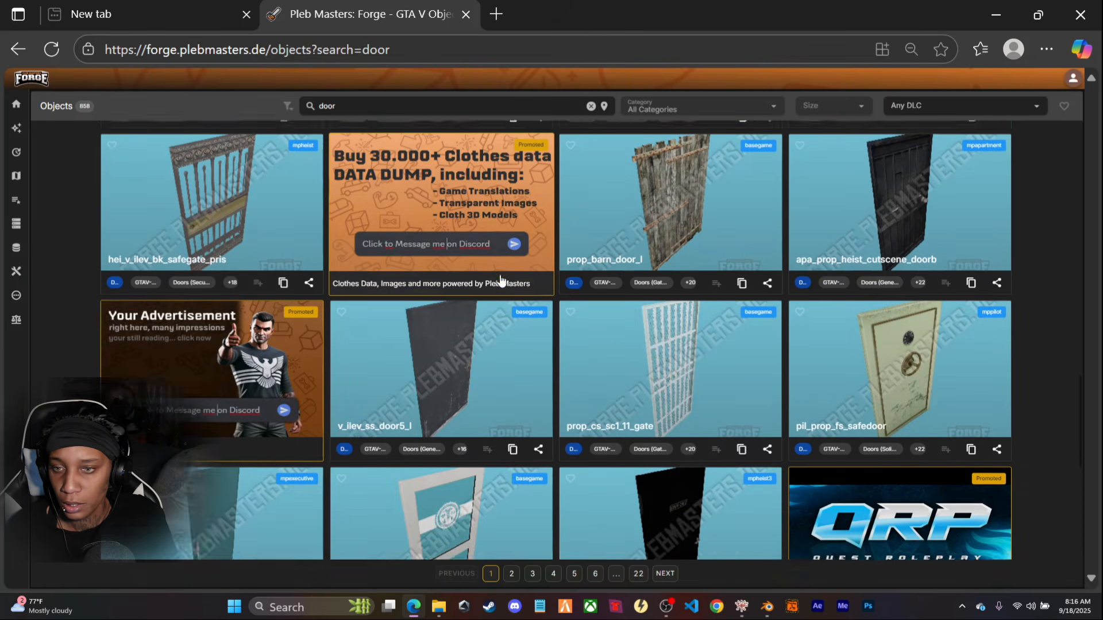
scroll(498, 280, down, 3)
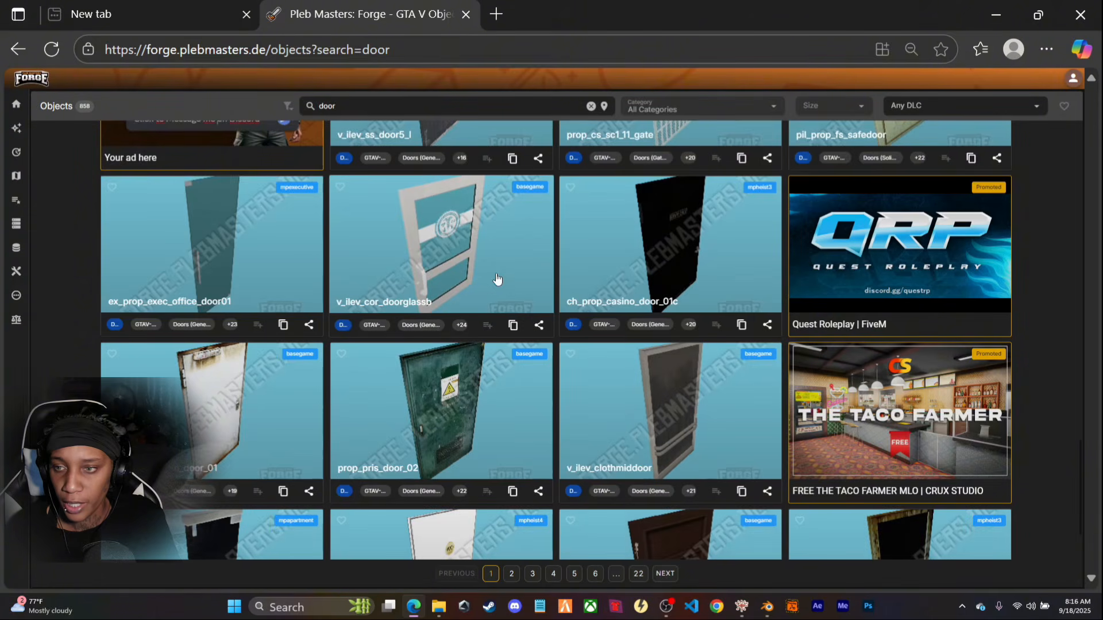
scroll(496, 280, down, 2)
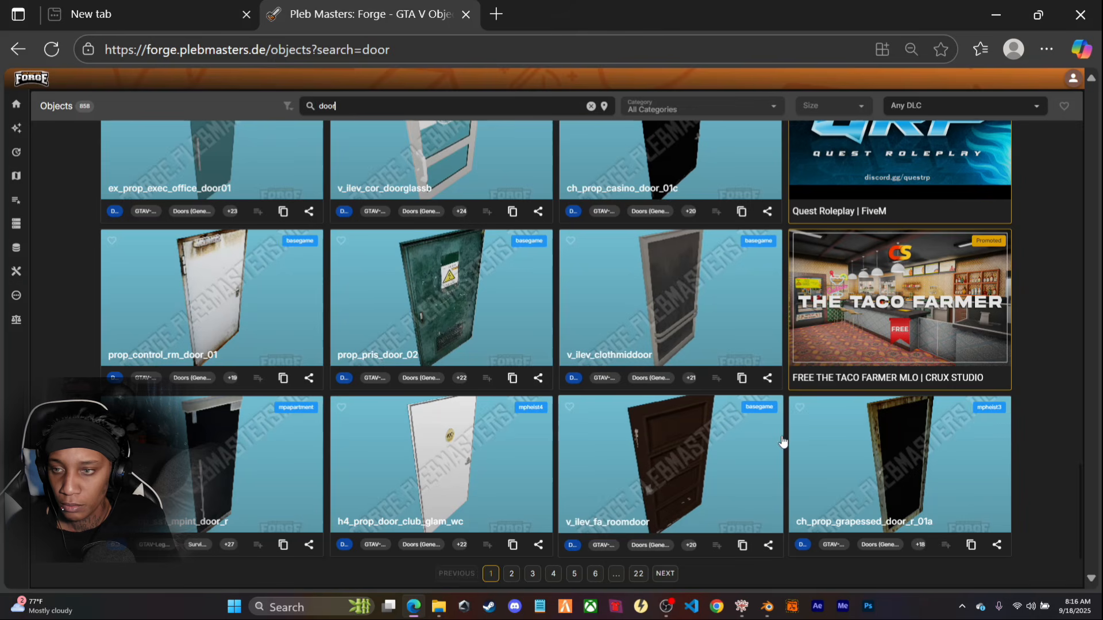
click(742, 546)
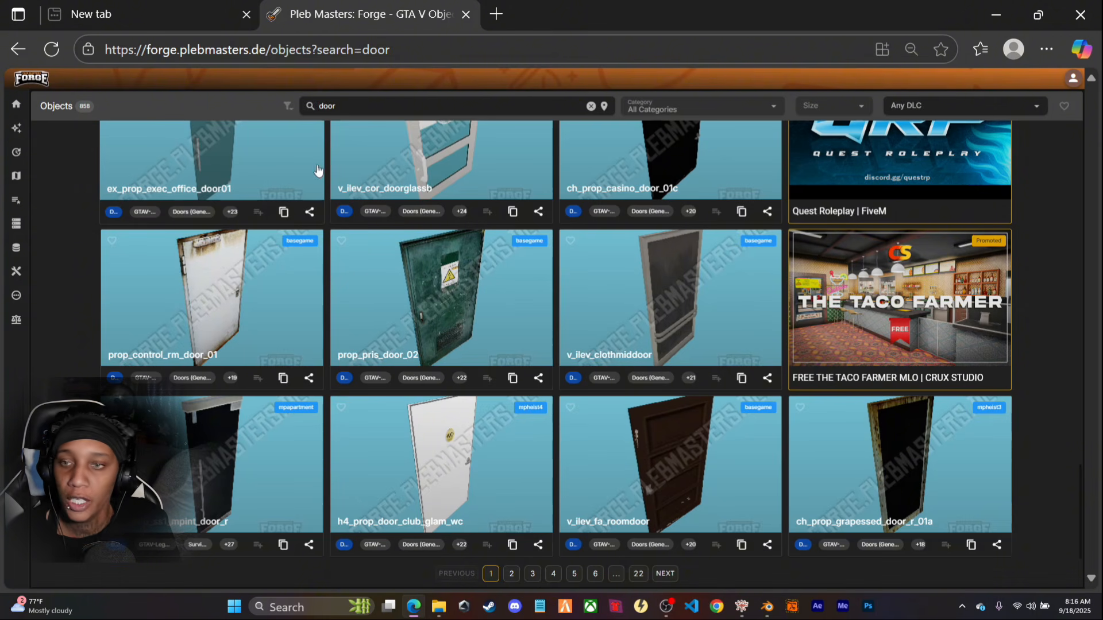
Close the empty browser tab and switch back to Blender
scroll(223, 178, up, 10)
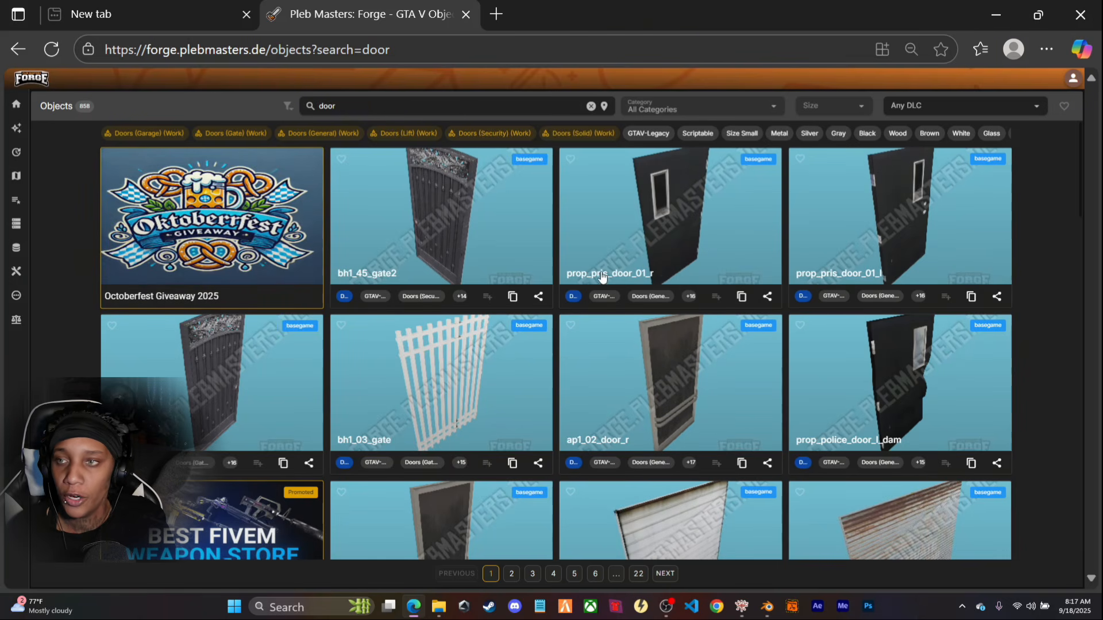
click(246, 16)
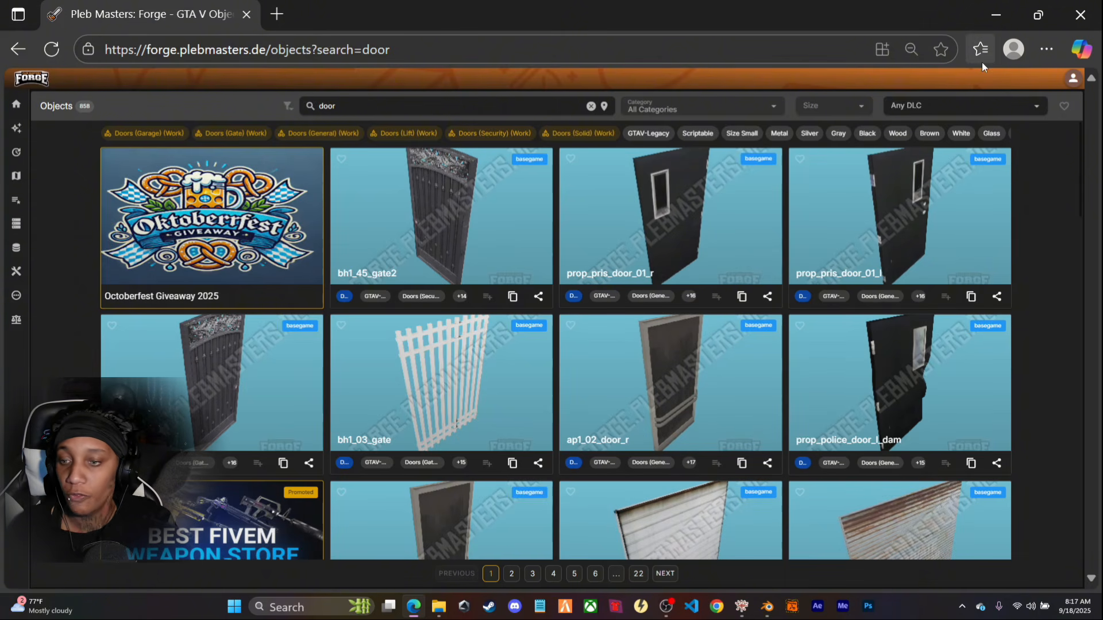
click(1002, 11)
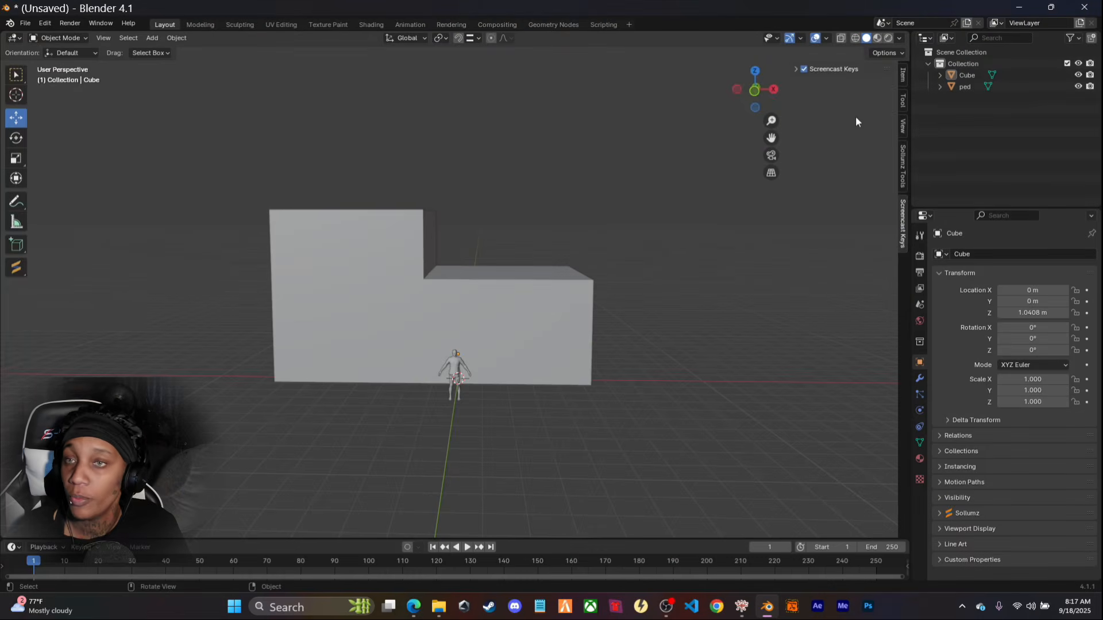
Select the ped reference figure in front of the building and delete its hierarchy
middle_drag(702, 370, 722, 392)
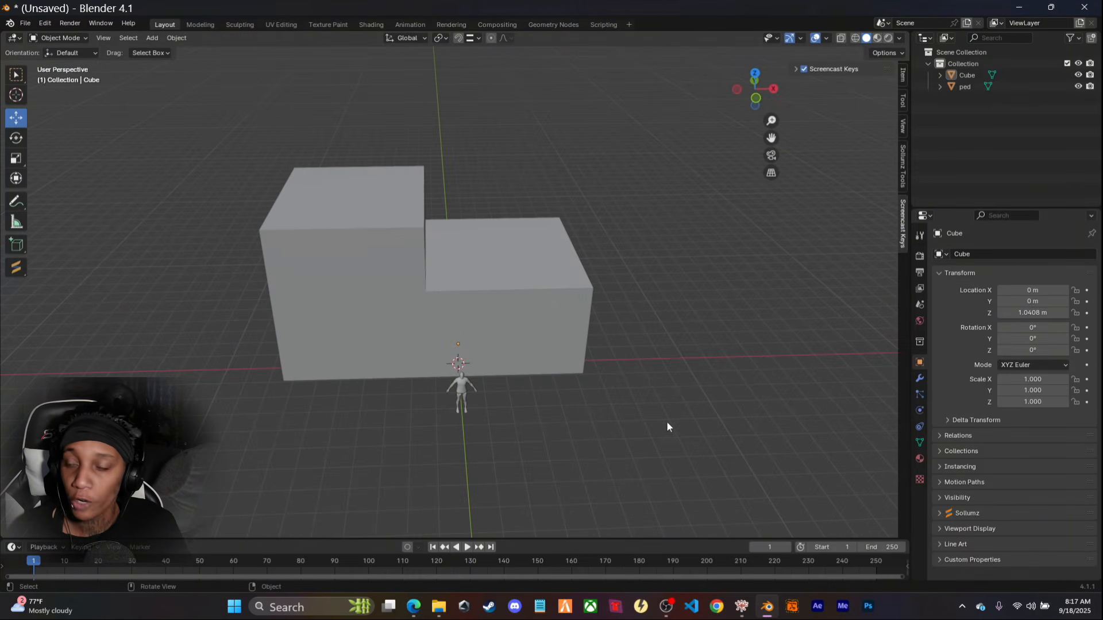
middle_drag(578, 424, 465, 463)
scroll(484, 418, up, 3)
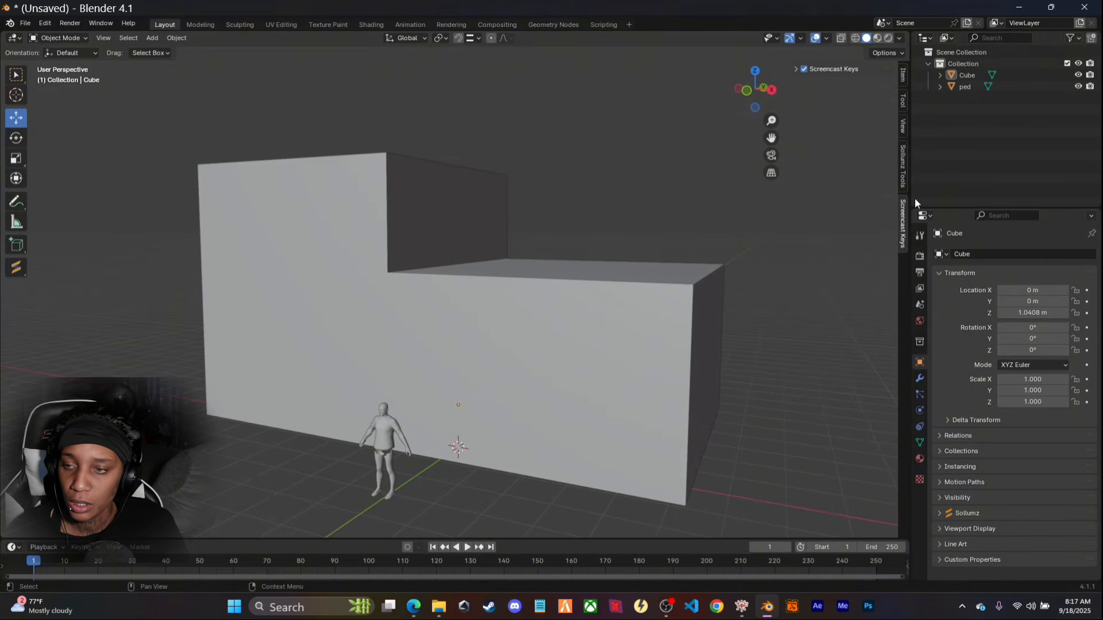
click(376, 440)
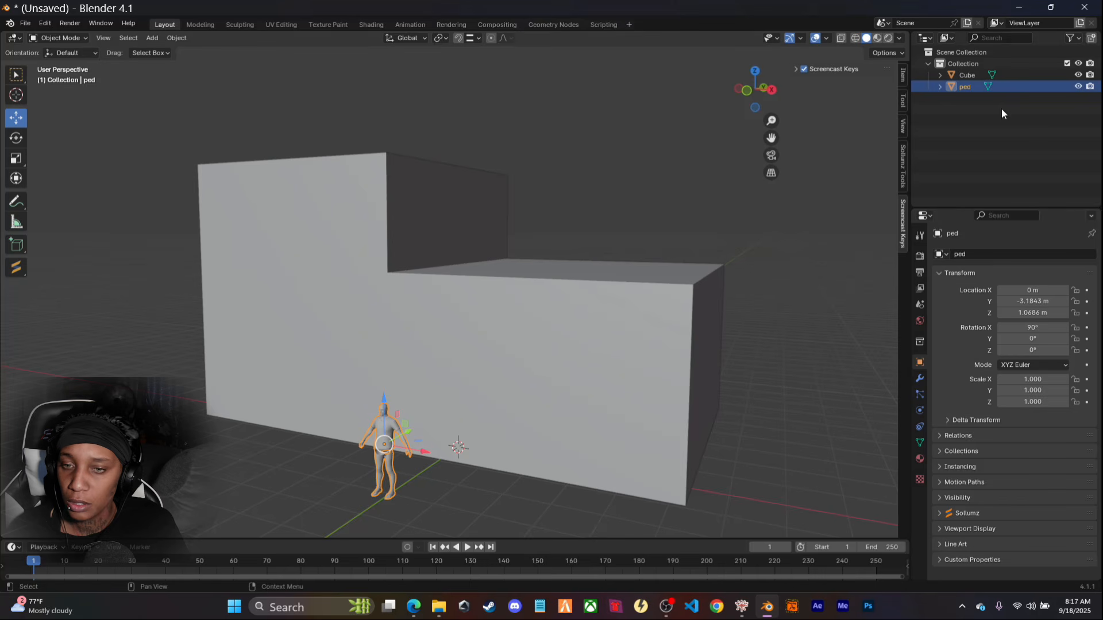
right_click(969, 91)
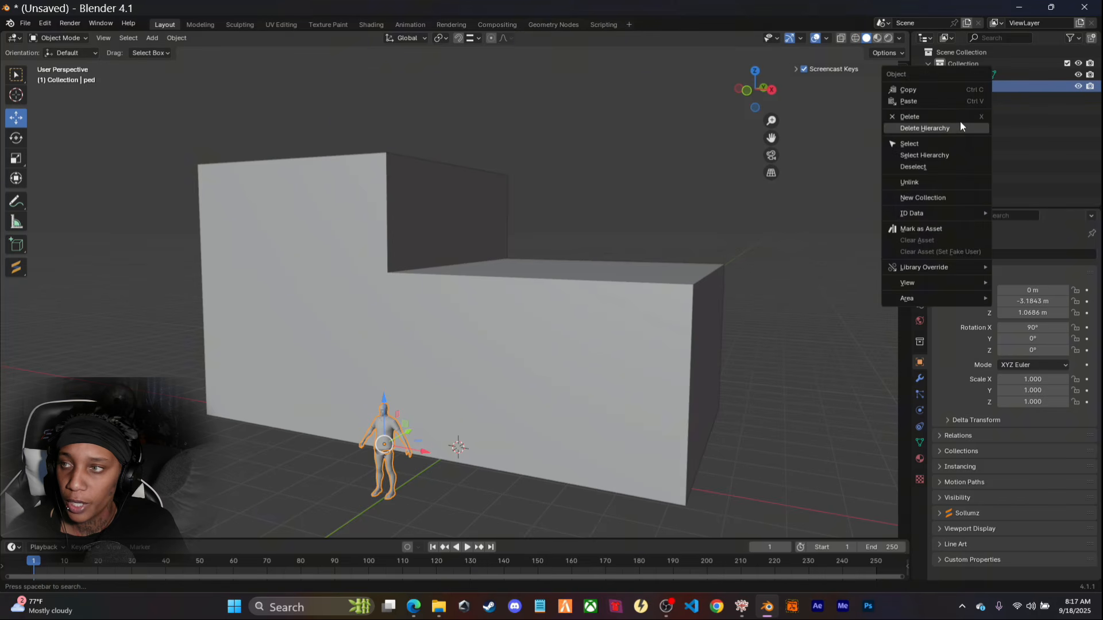
click(936, 142)
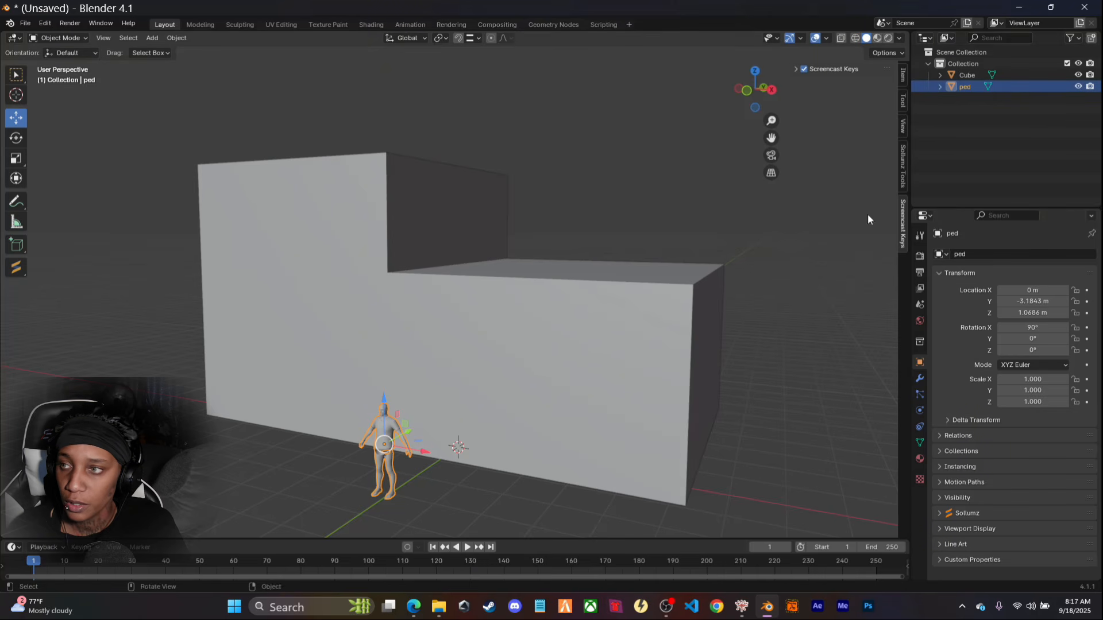
right_click(964, 91)
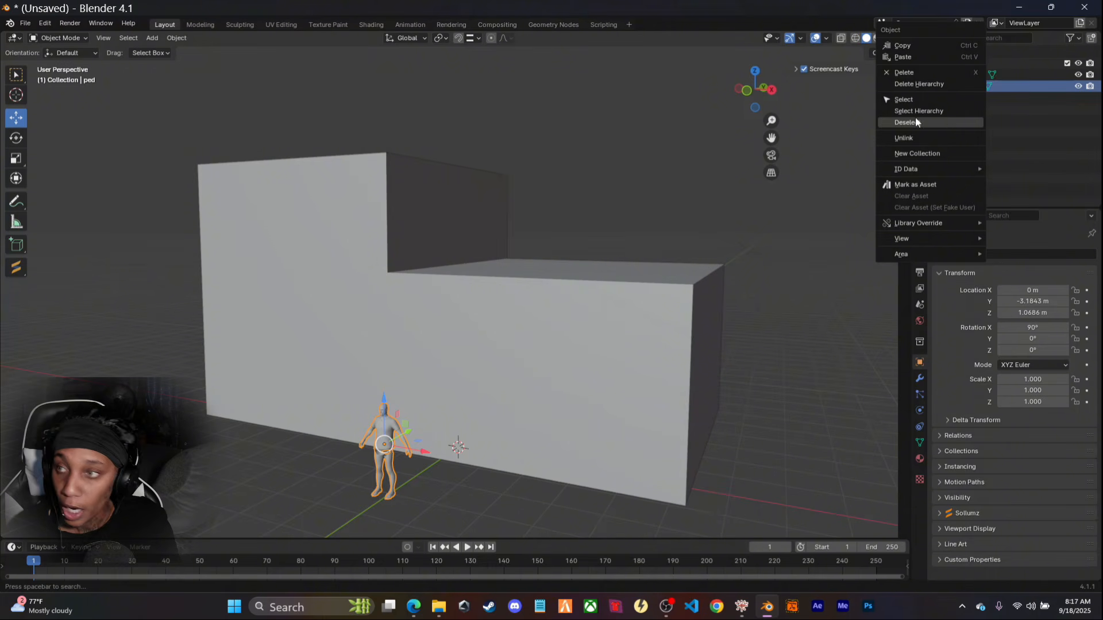
click(916, 84)
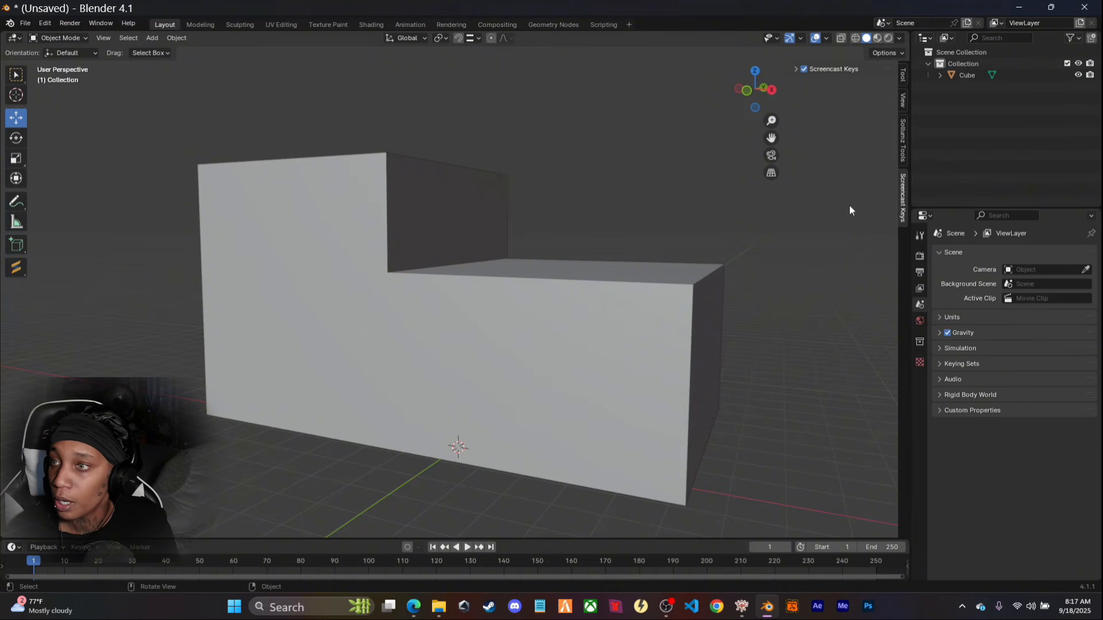
middle_drag(392, 484, 365, 488)
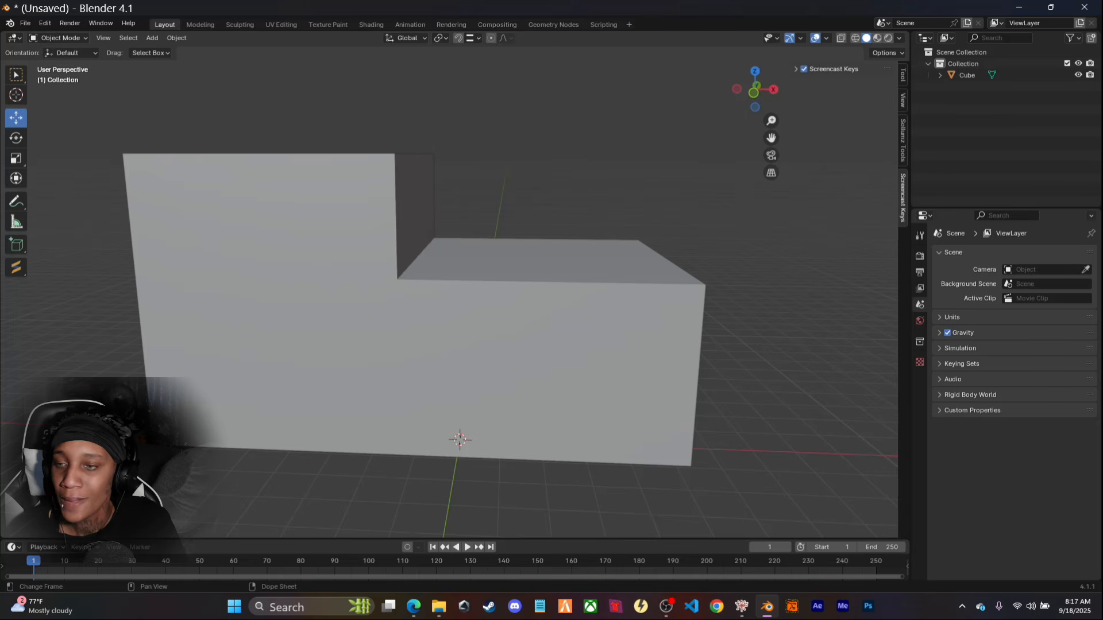
Switch to CodeWalker's RPF Explorer and search the game files for v_ilev_fa_roomdoor
mouse_move(742, 606)
mouse_move(782, 517)
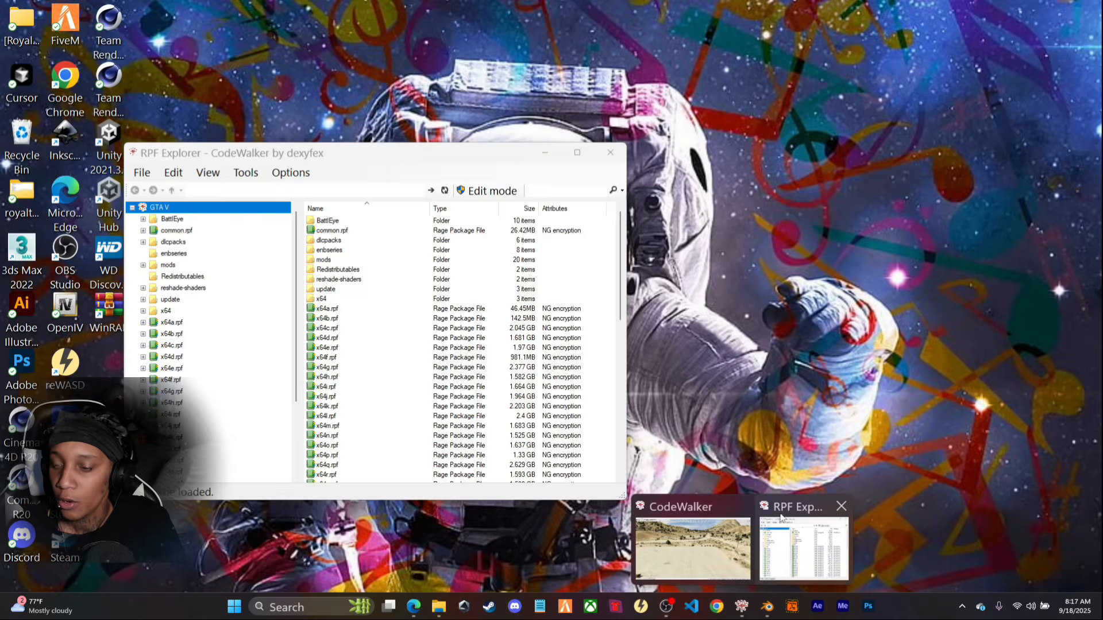
click(804, 546)
drag(452, 157, 552, 118)
click(642, 151)
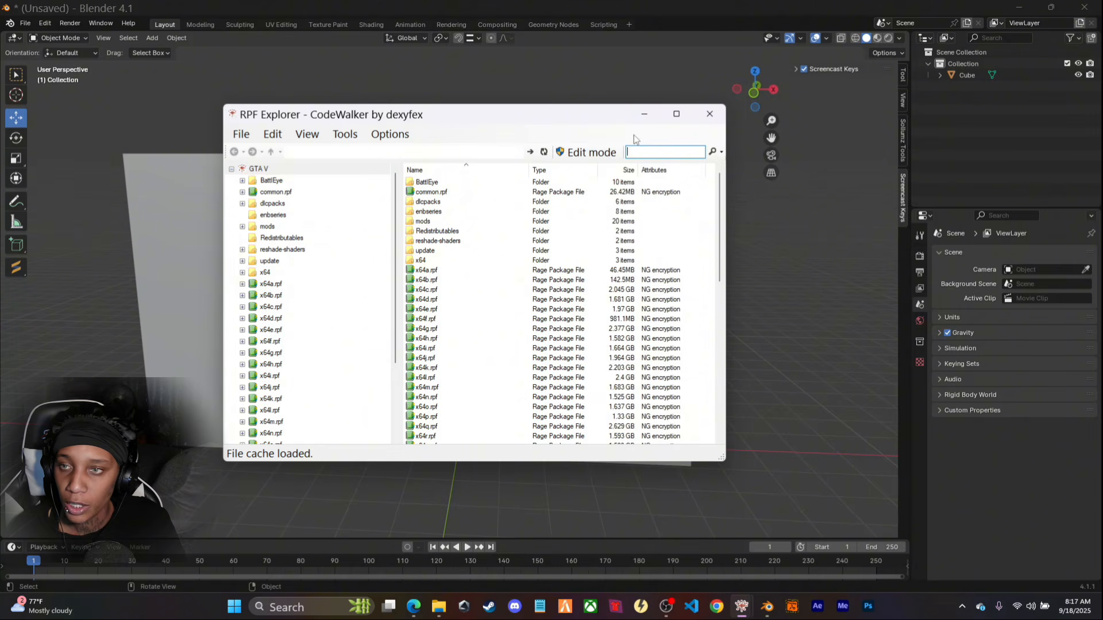
key(ctrl+v)
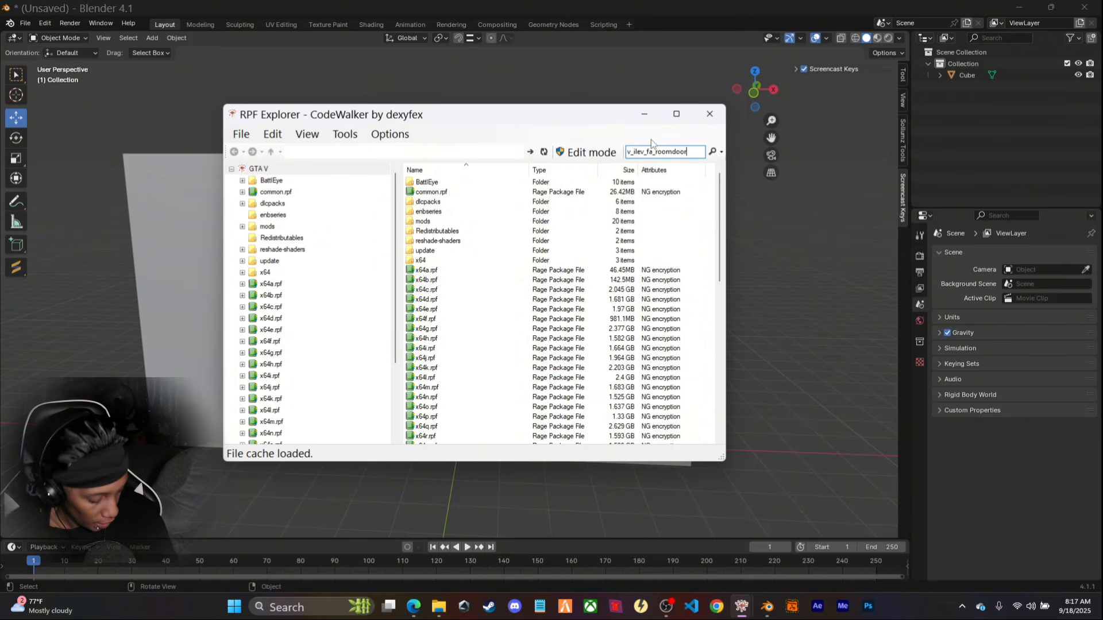
click(712, 153)
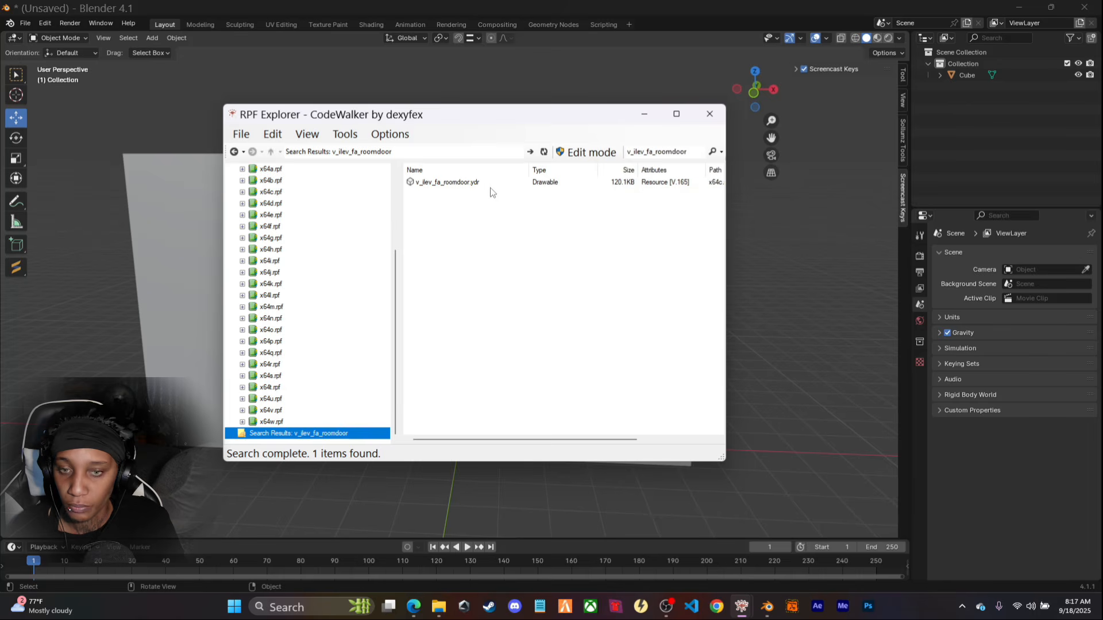
Export v_ilev_fa_roomdoor.ydr as XML to the Downloads folder and return to Blender
right_click(453, 184)
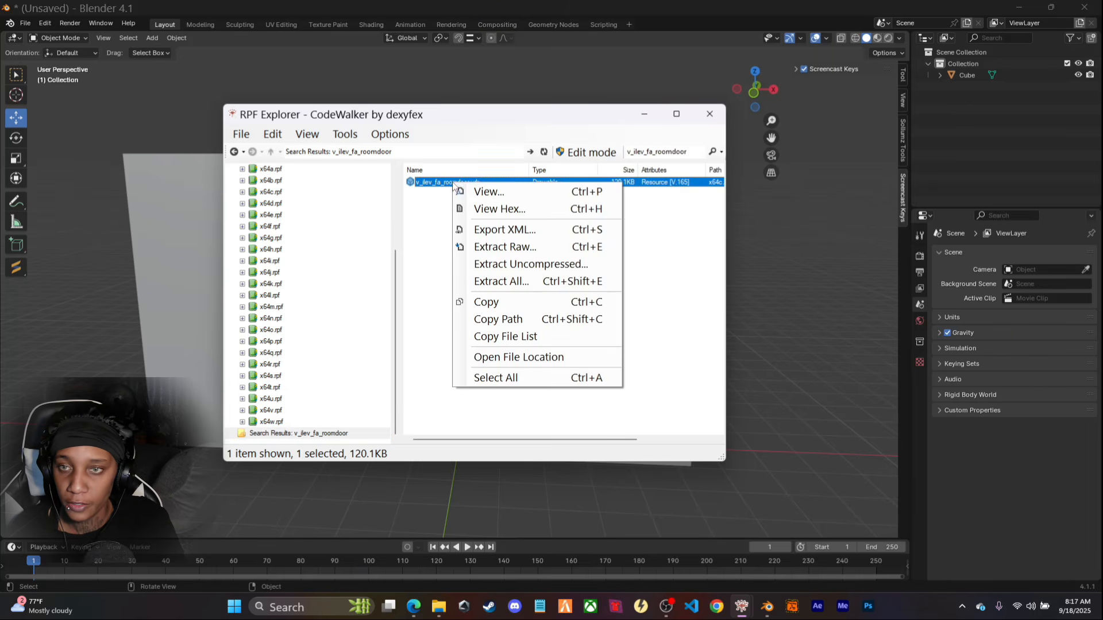
click(501, 232)
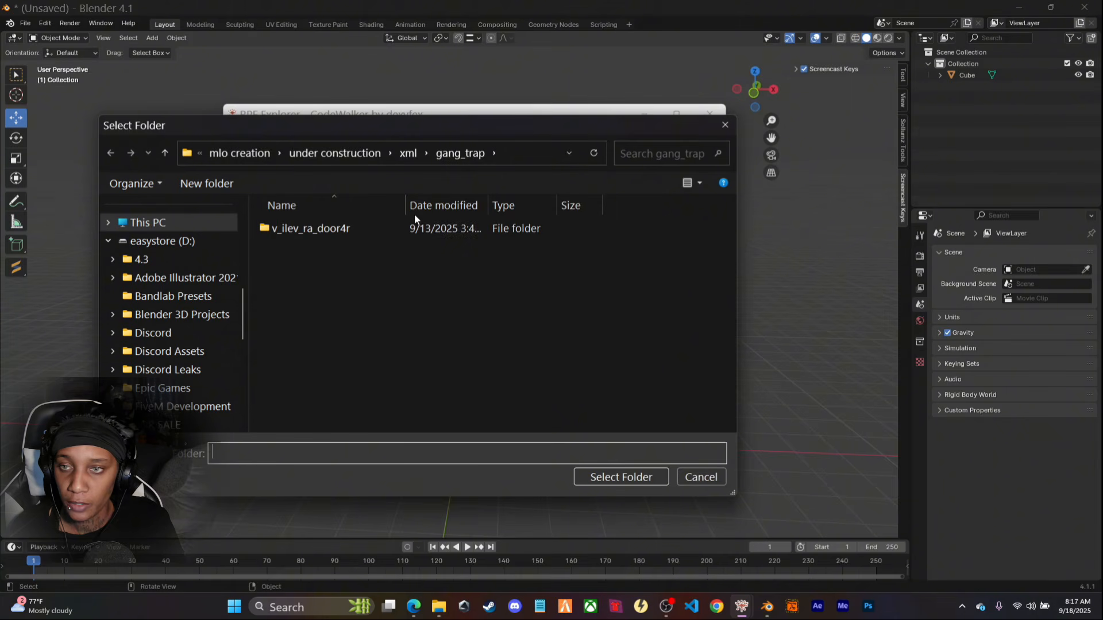
scroll(178, 247, up, 8)
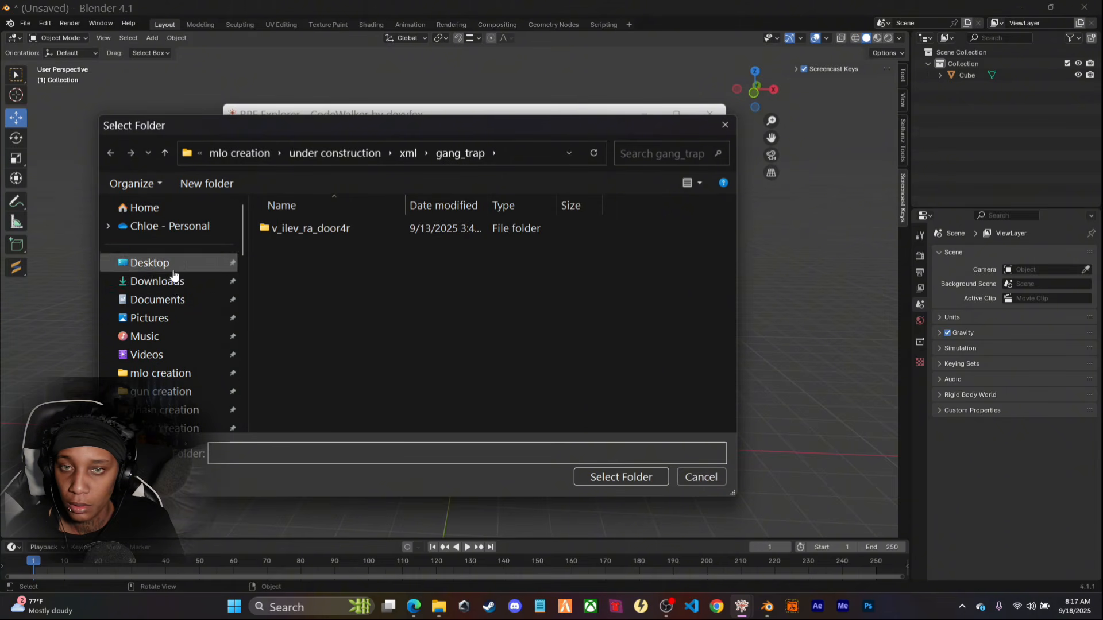
click(174, 285)
click(582, 476)
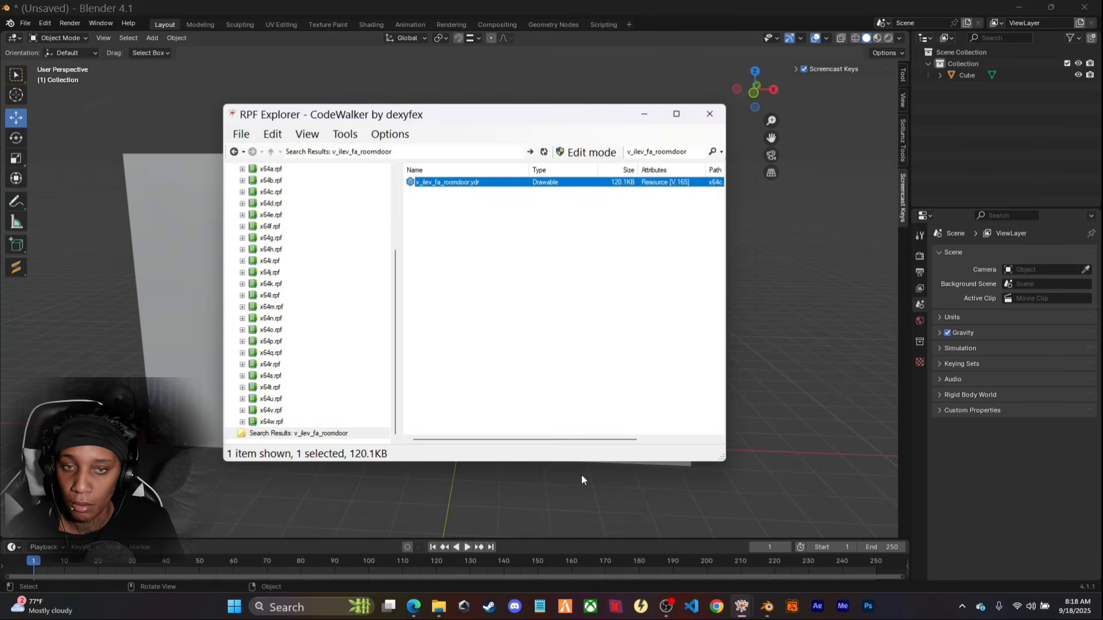
click(646, 114)
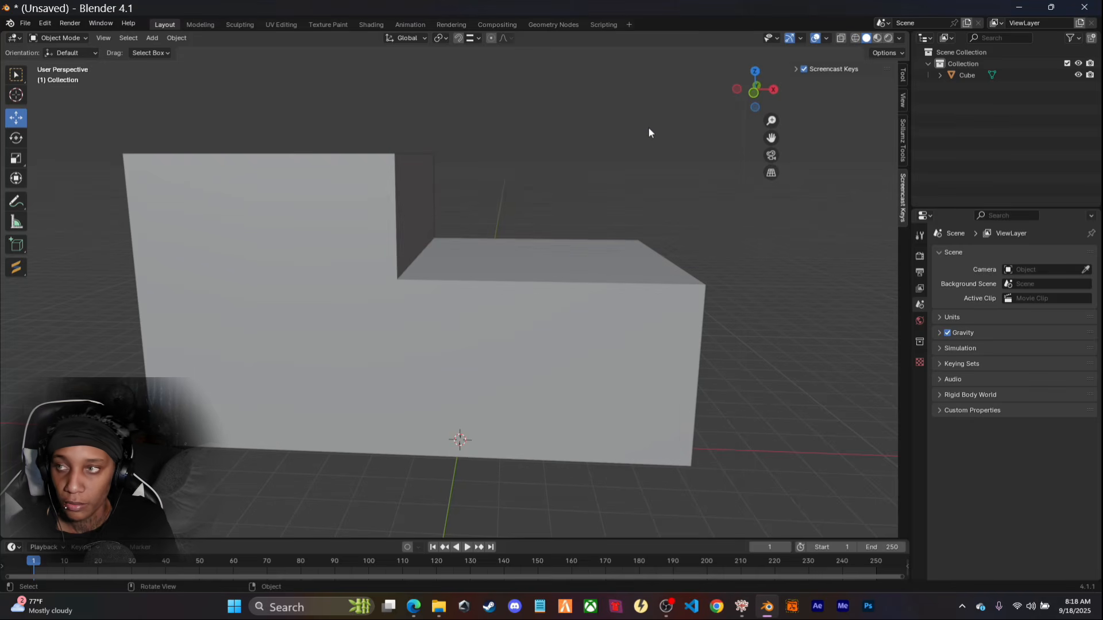
Import the exported v_ilev_fa_roomdoor CodeWalker XML from the Downloads folder into the building scene
middle_drag(726, 290, 709, 330)
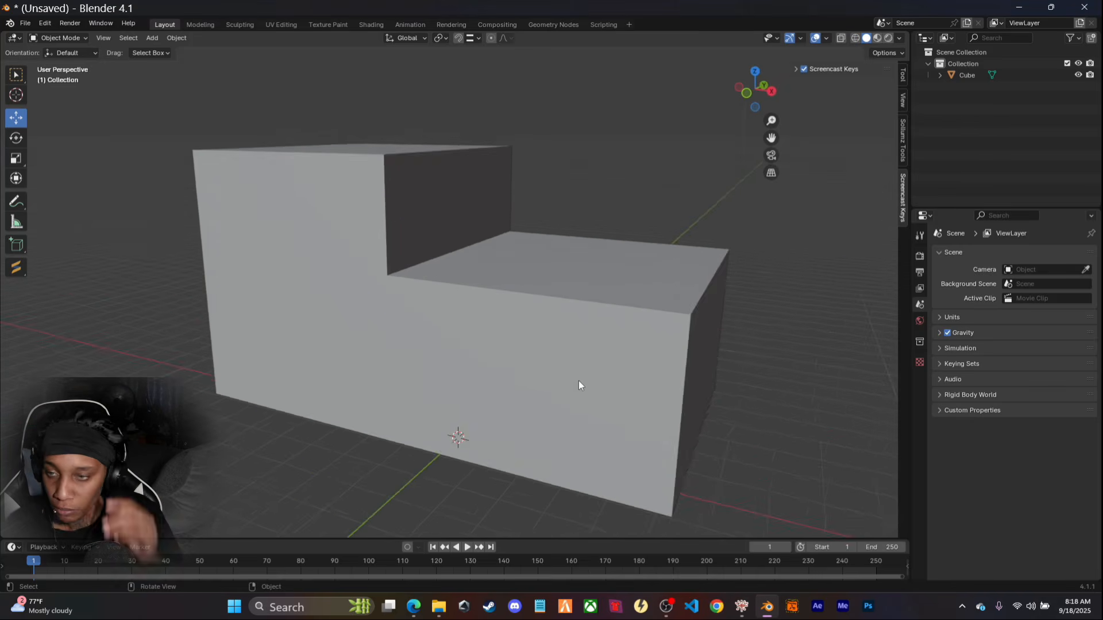
middle_drag(579, 381, 535, 446)
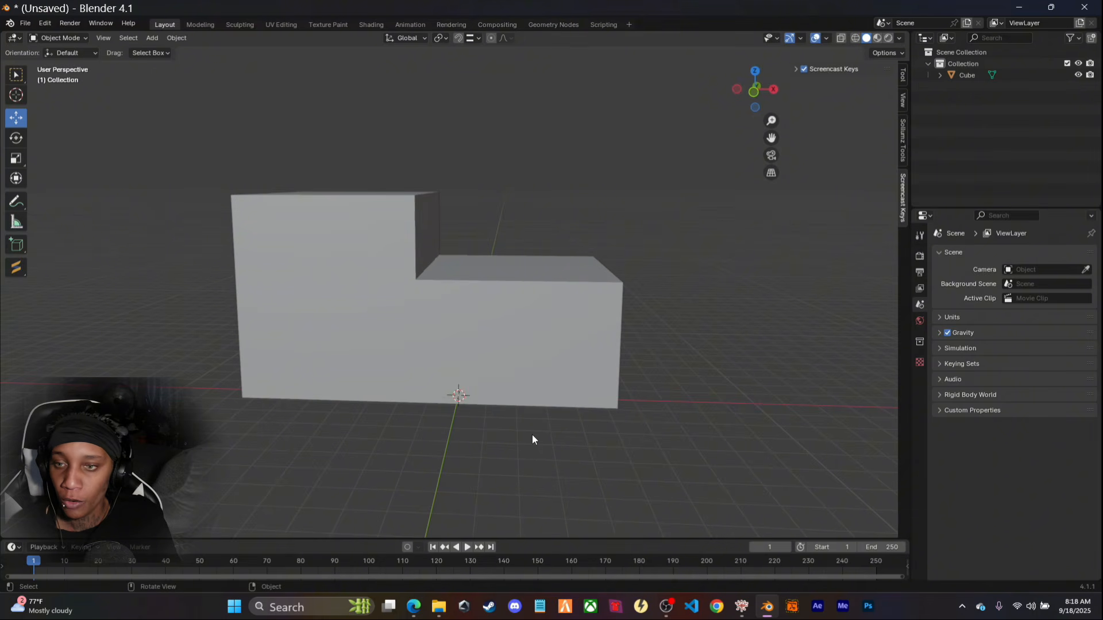
key(shift+v)
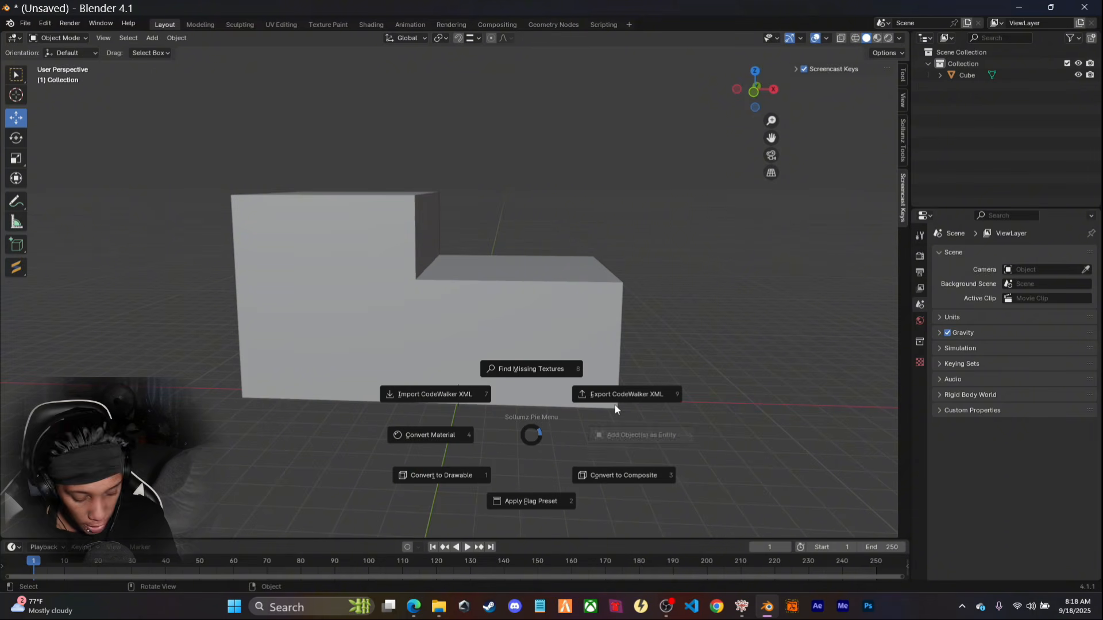
click(460, 394)
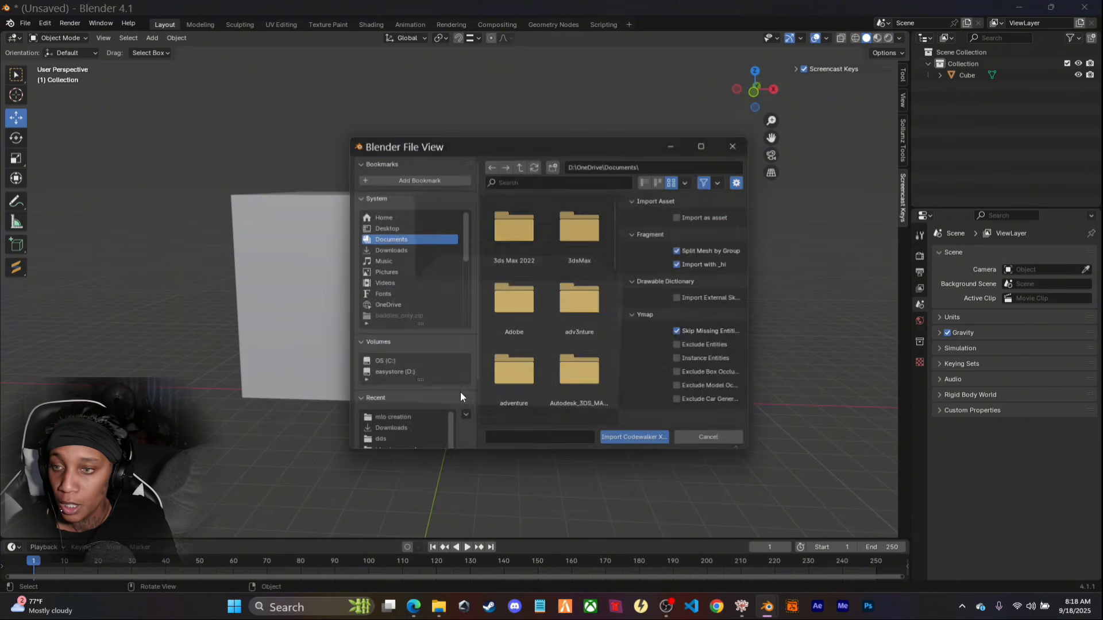
click(384, 249)
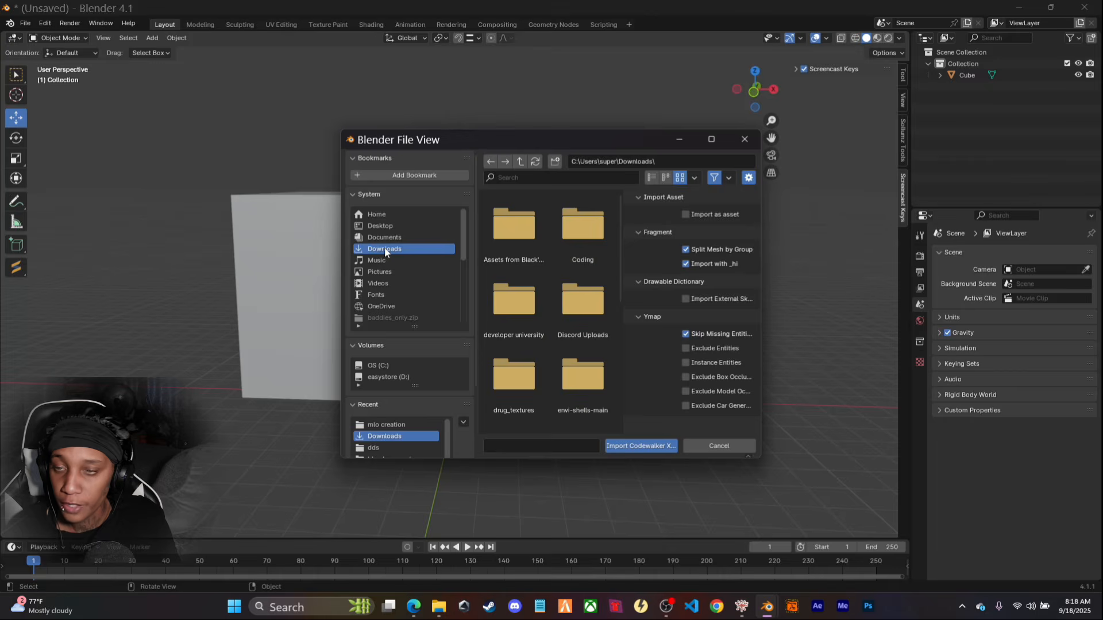
scroll(566, 313, down, 6)
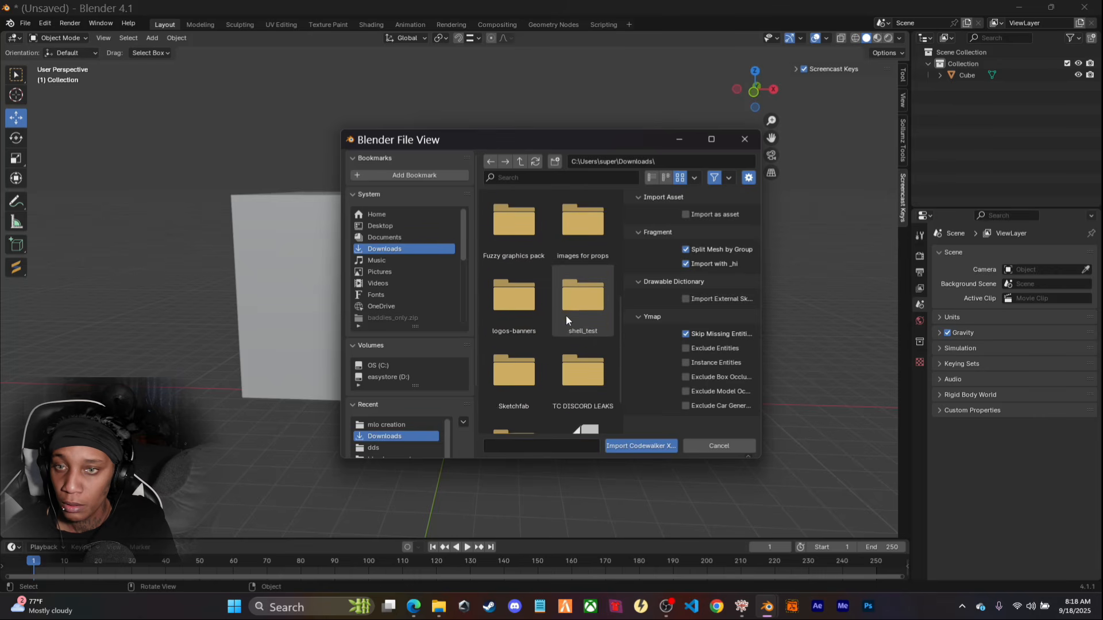
double_click(578, 401)
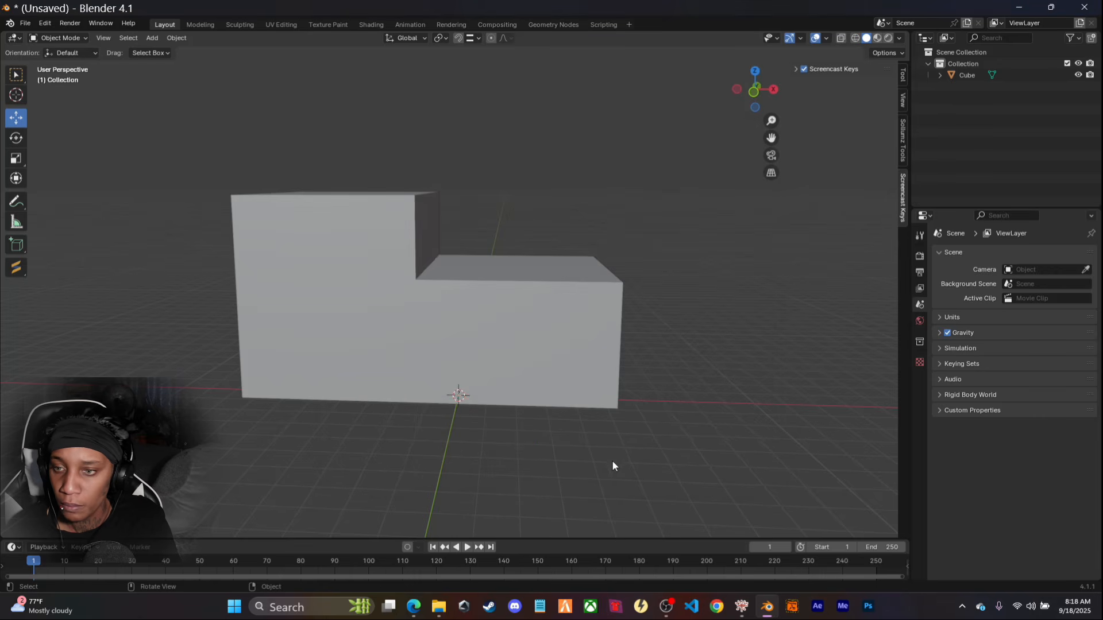
middle_drag(631, 441, 593, 439)
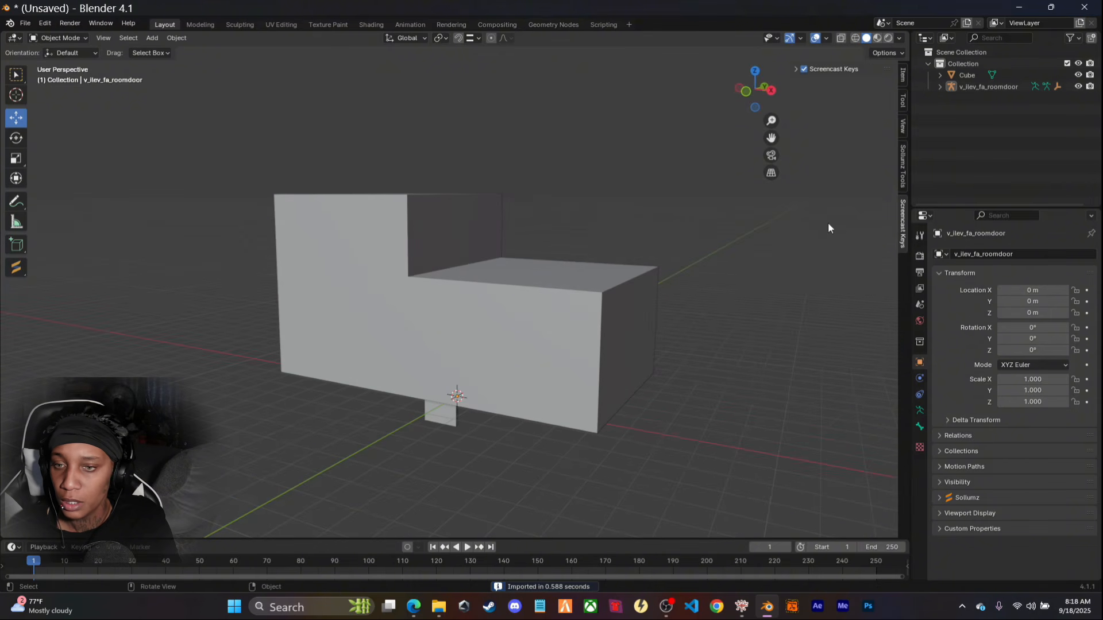
Select the v_ilev_fa_roomdoor hierarchy and move the door out in front of the building to about Y -3.45 m
click(986, 87)
right_click(988, 87)
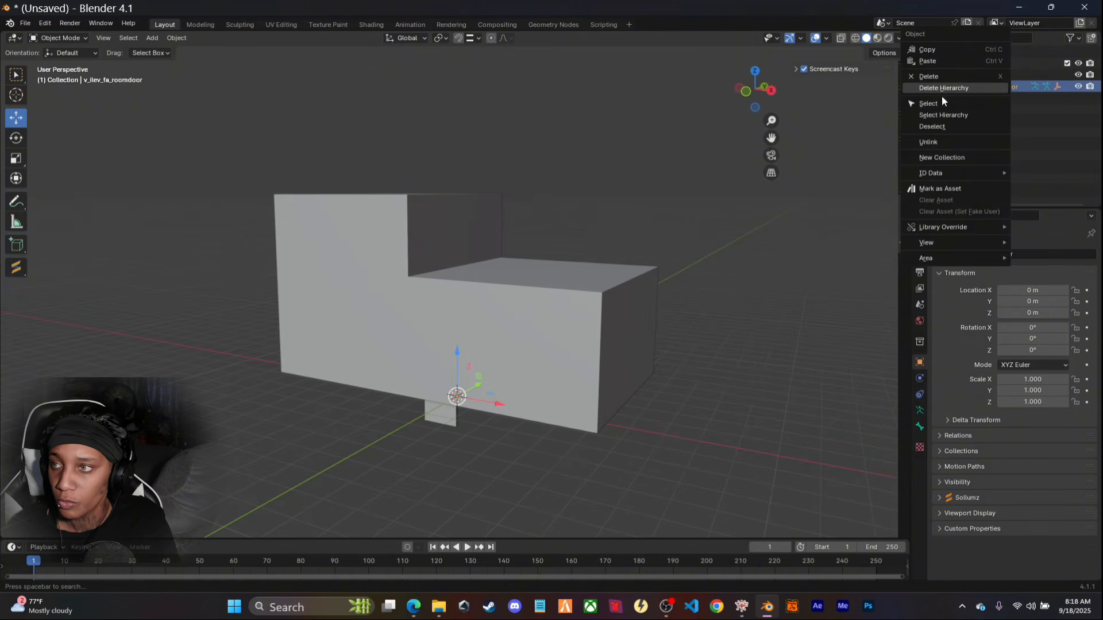
click(933, 114)
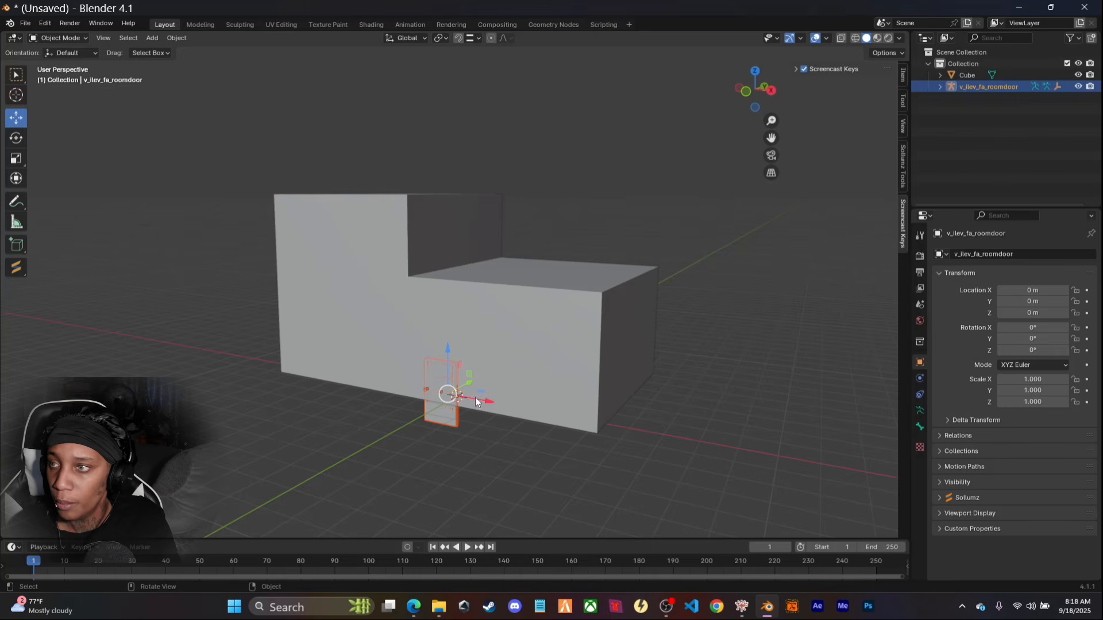
drag(470, 386, 412, 432)
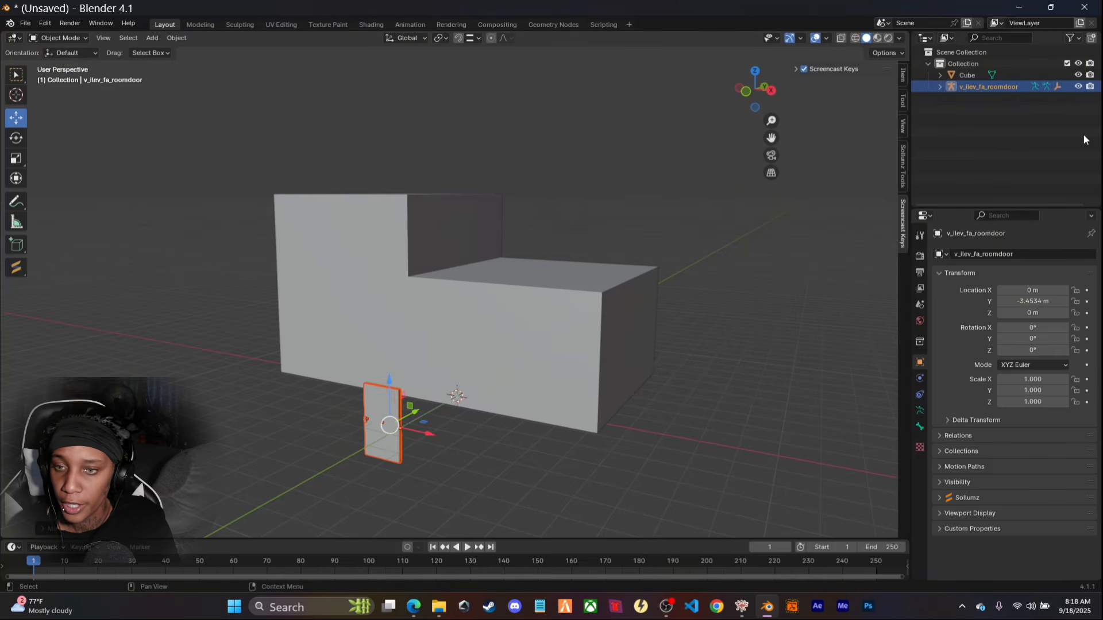
Delete the v_ilev_fa_roomdoor.col collision object and its hierarchy from the imported door
click(941, 86)
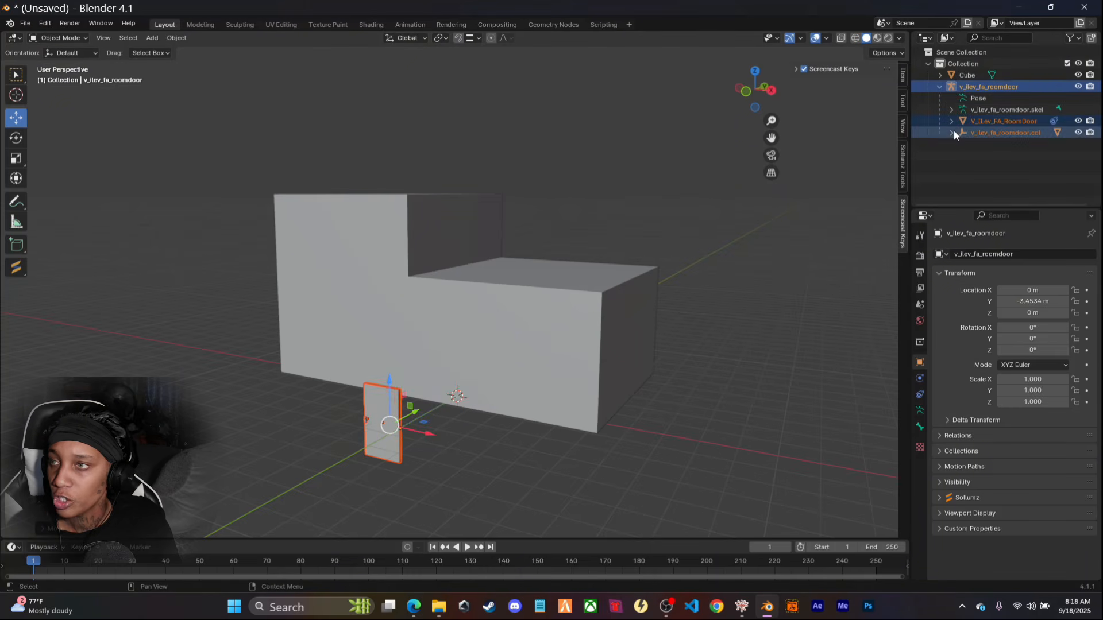
click(951, 145)
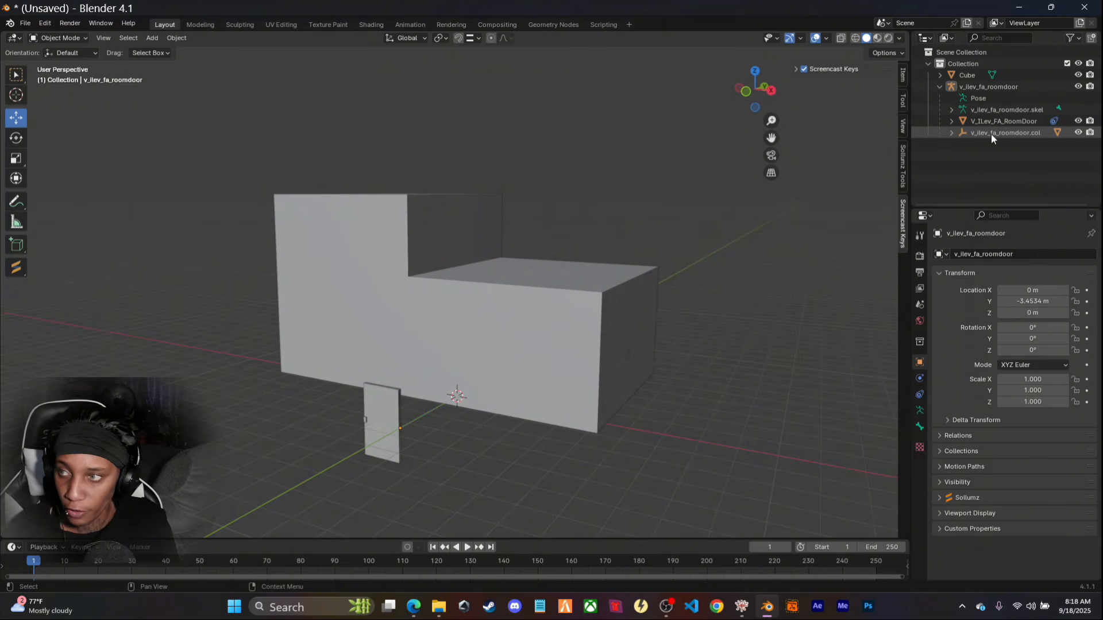
right_click(990, 131)
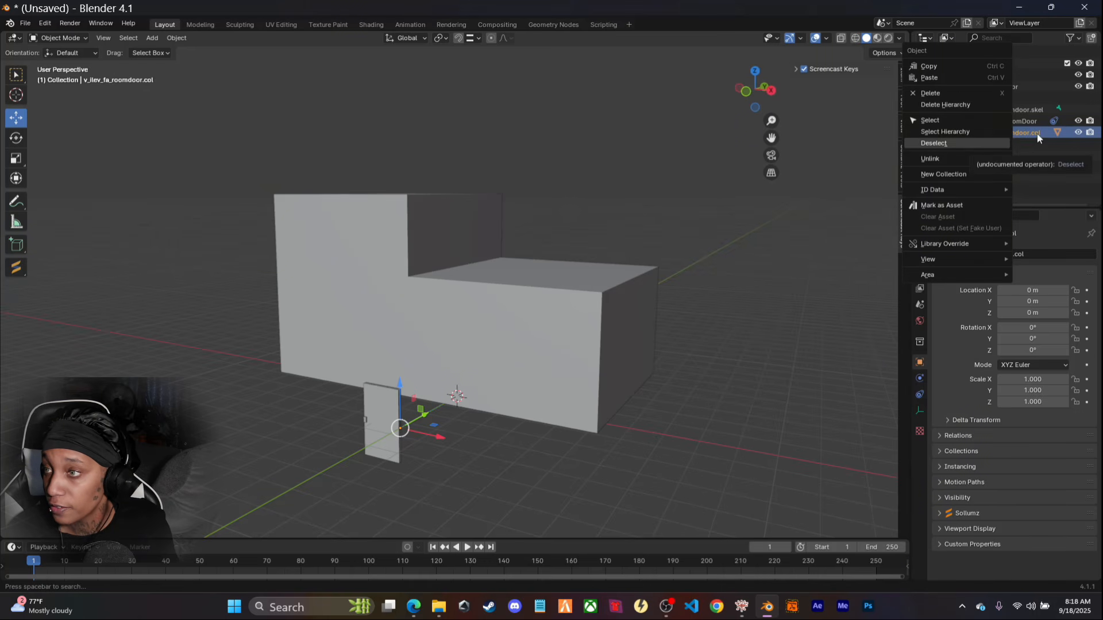
click(944, 104)
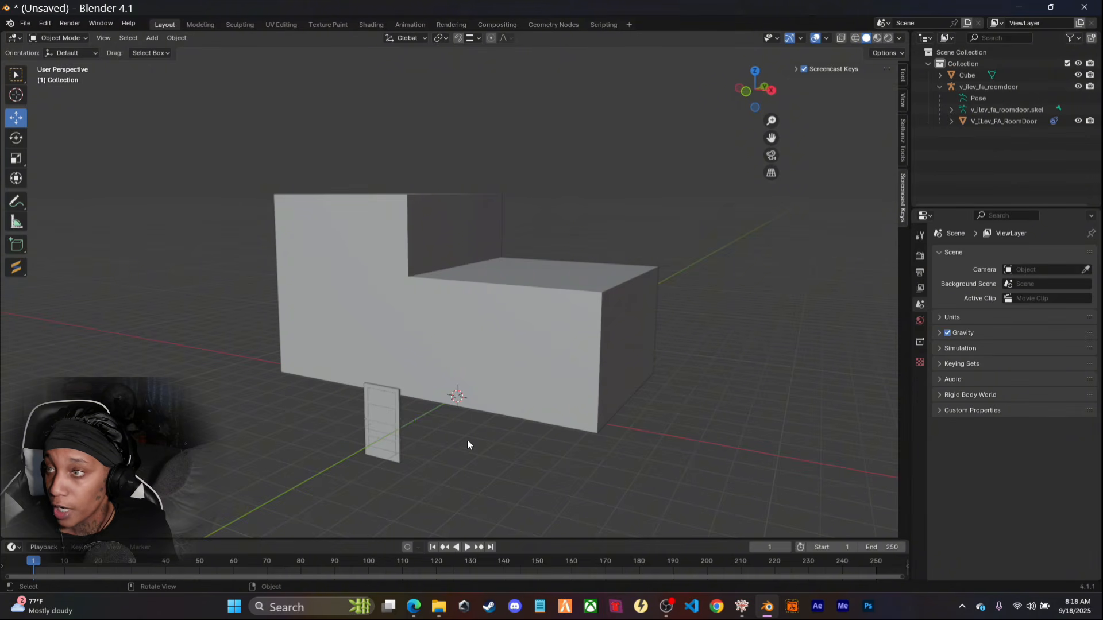
mouse_move(464, 443)
middle_down()
mouse_move(515, 432)
mouse_move(452, 448)
middle_up()
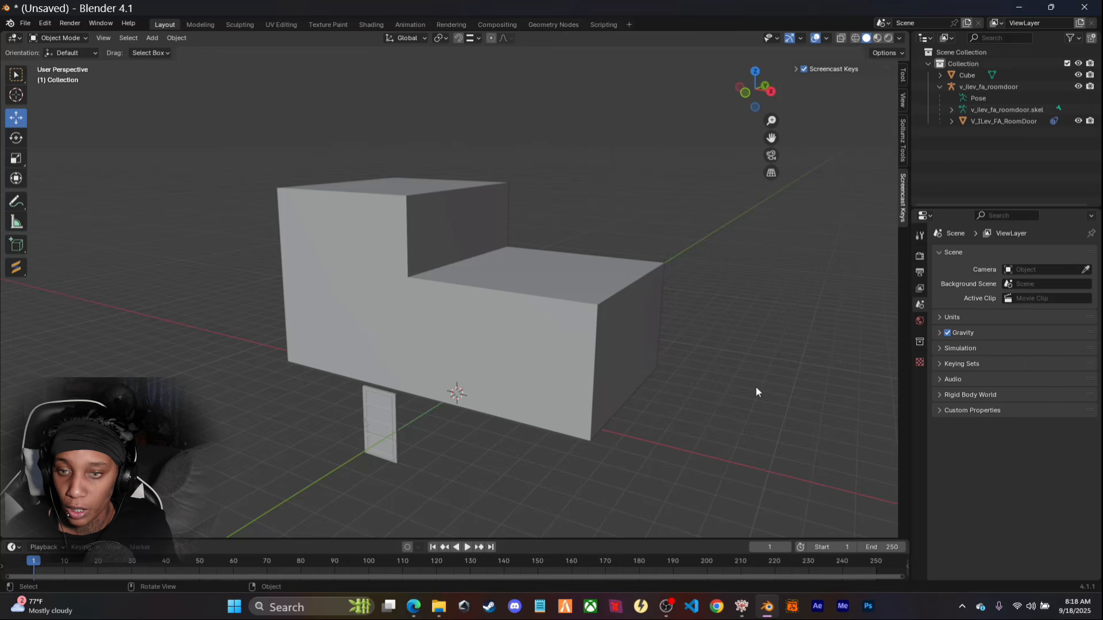
Select the remaining door hierarchy and move it to about X 2.63 m and Z 1.2 m, in front of the low section
click(955, 87)
click(940, 86)
right_click(961, 86)
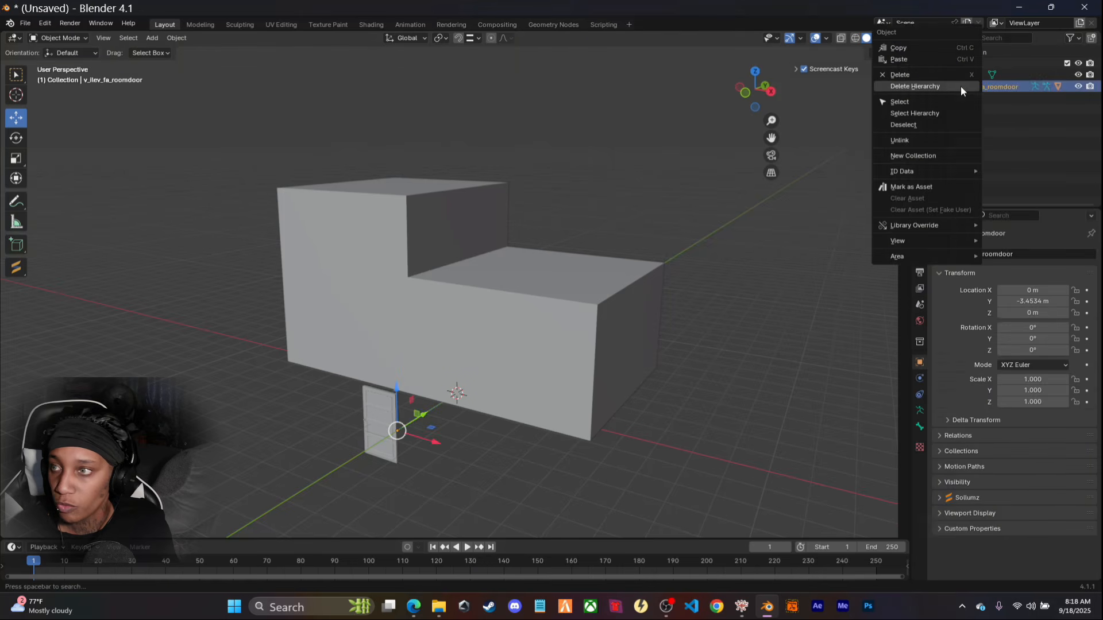
click(923, 112)
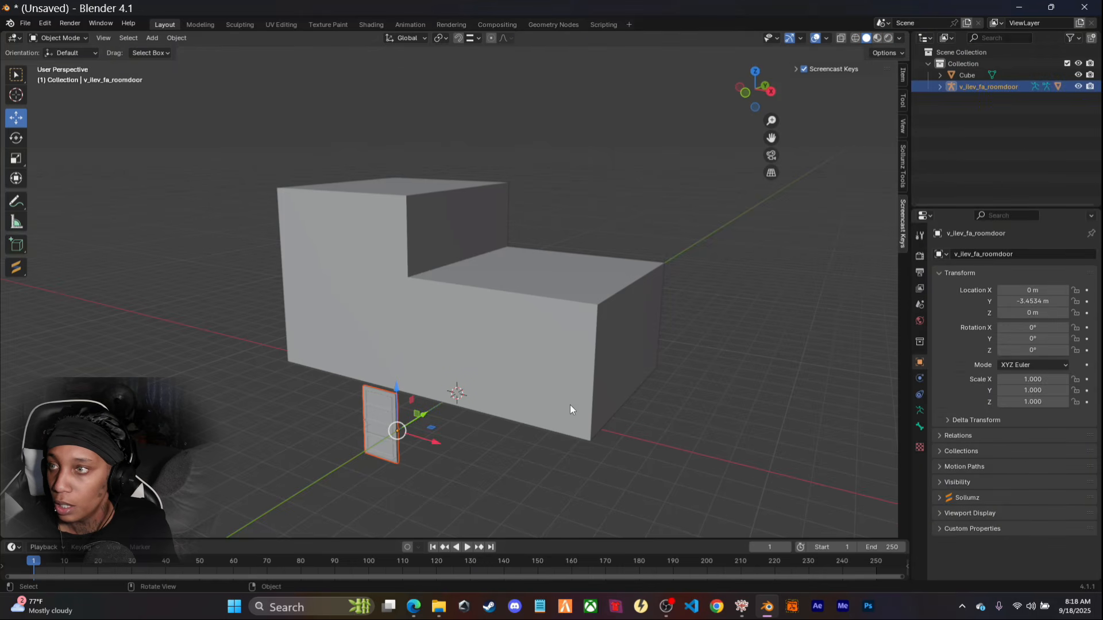
key(KP_1)
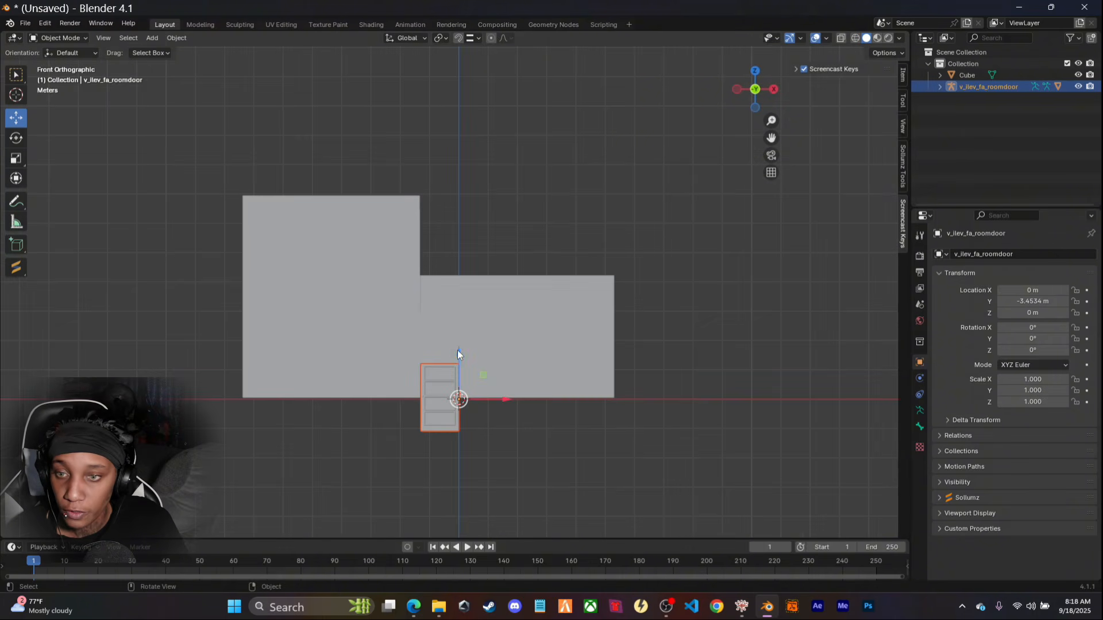
drag(458, 350, 457, 313)
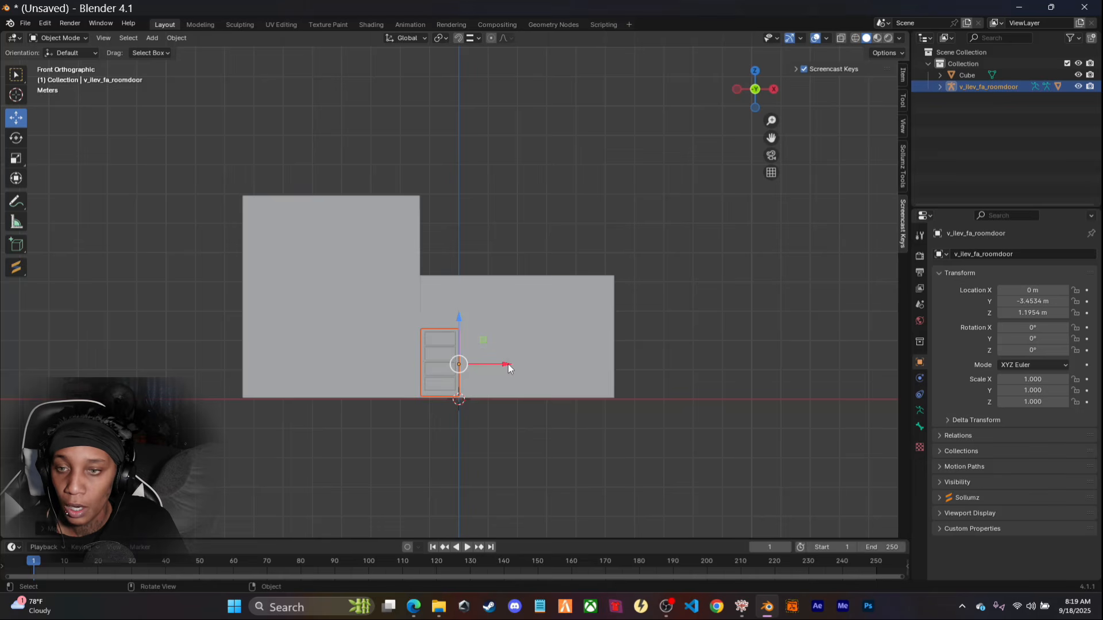
drag(509, 366, 587, 372)
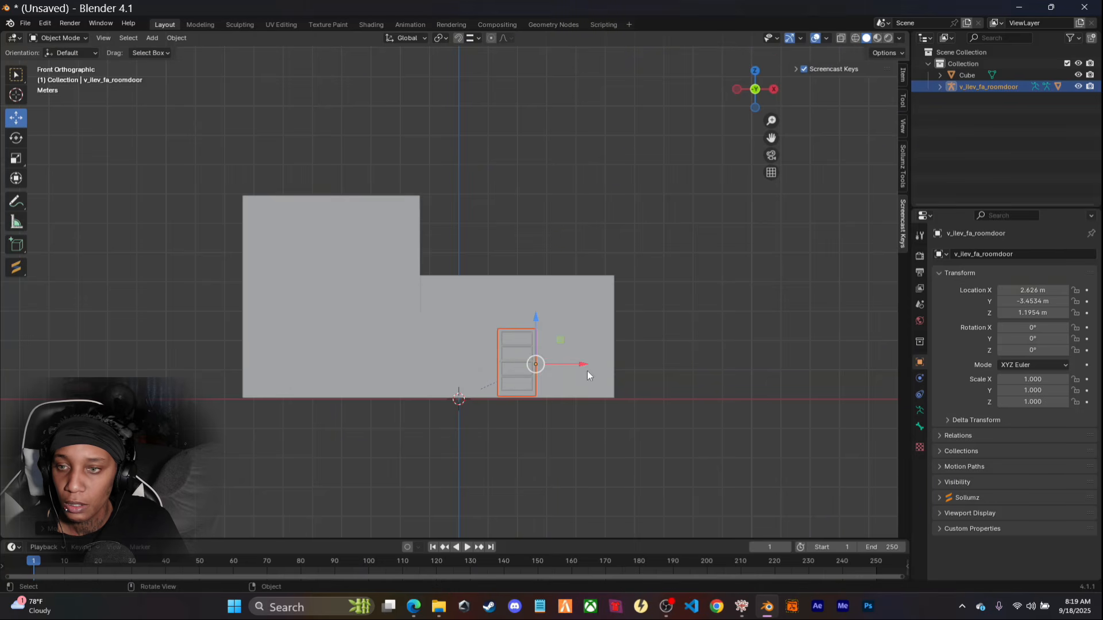
Move the door back against the building's front wall, to about Y -1.05 m
middle_drag(648, 364, 587, 373)
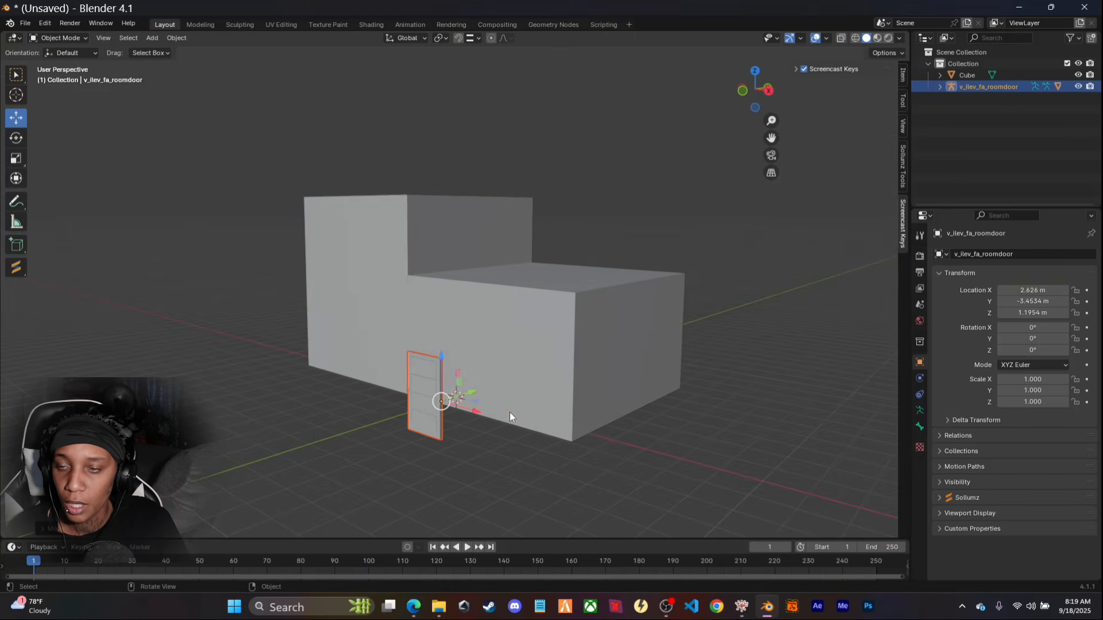
drag(474, 395, 563, 436)
middle_drag(563, 436, 501, 440)
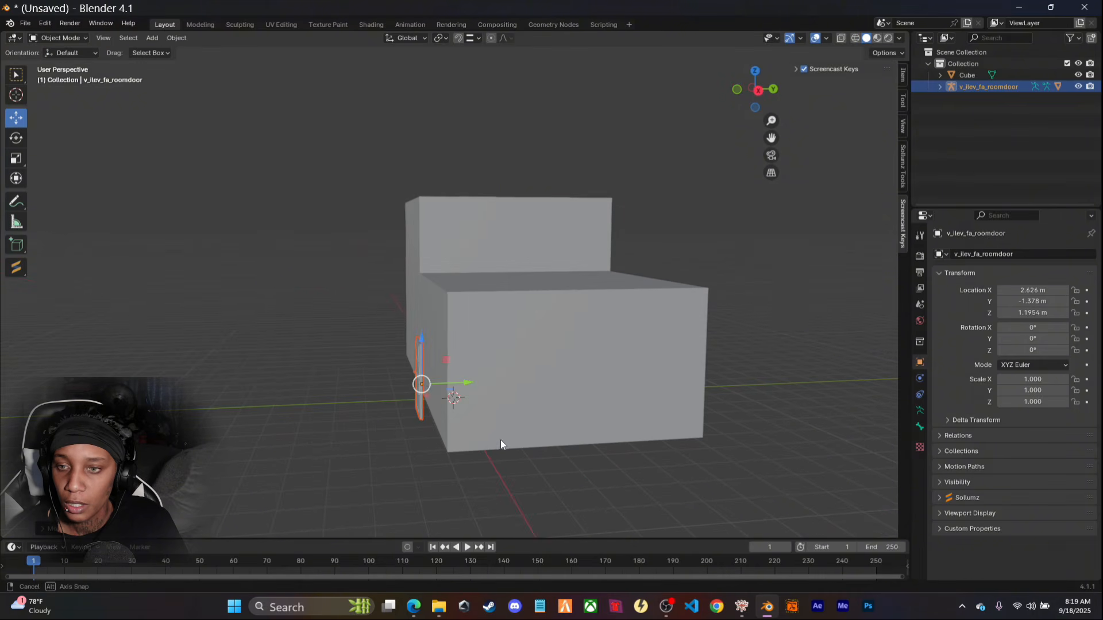
drag(462, 383, 480, 382)
middle_drag(449, 449, 544, 435)
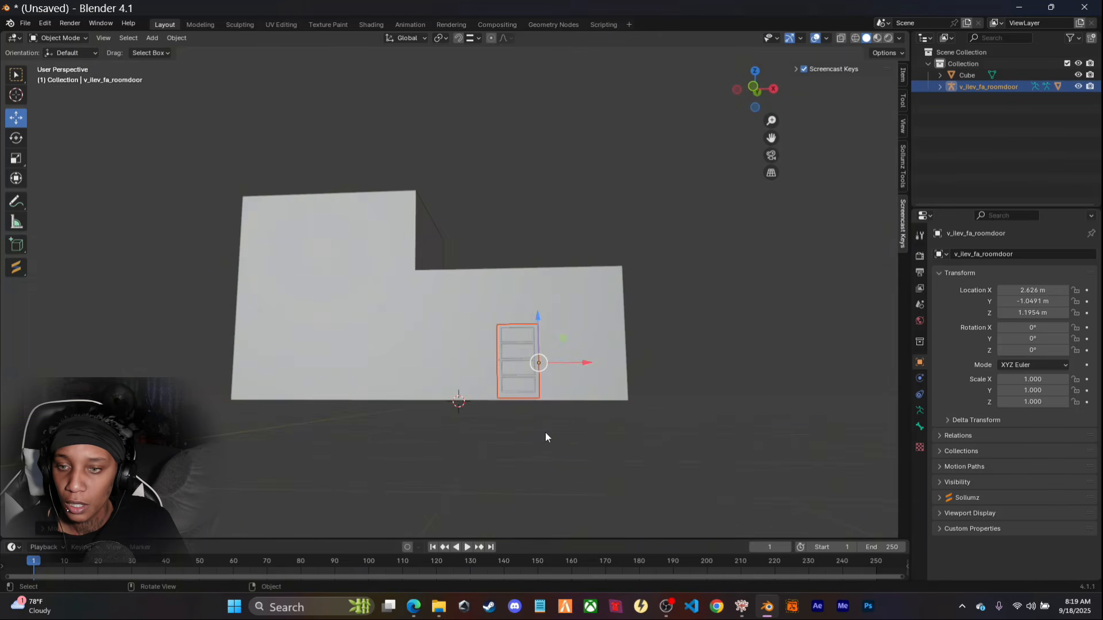
Lower the door to about Z 1.16 m so its bottom lines up with the building's base
key(KP_1)
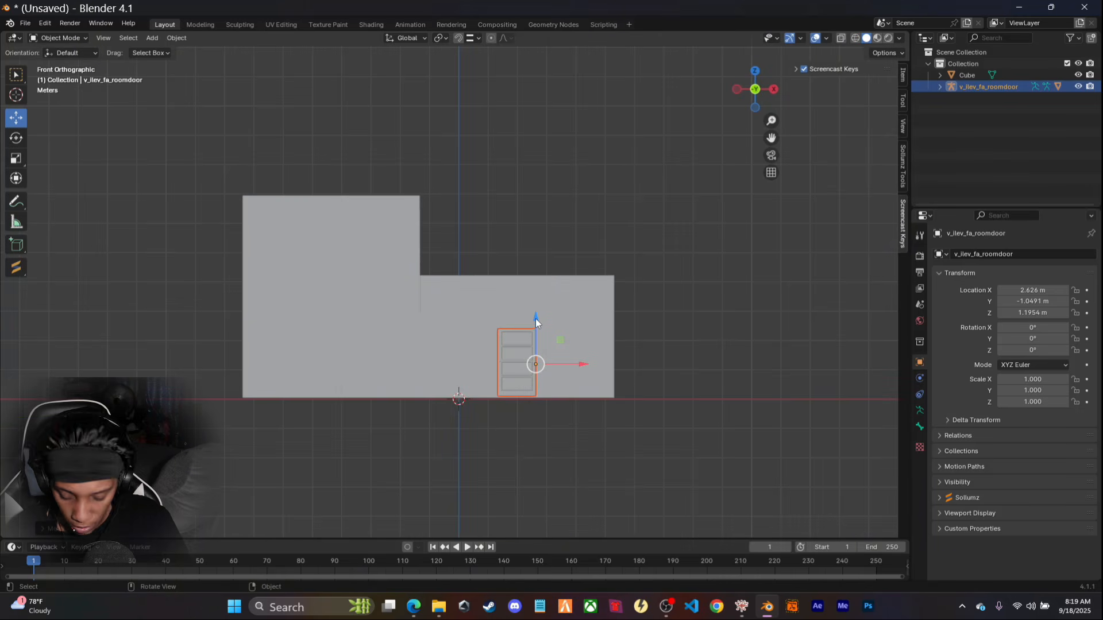
drag(536, 319, 537, 322)
mouse_move(639, 478)
middle_down()
mouse_move(516, 480)
mouse_move(634, 485)
middle_up()
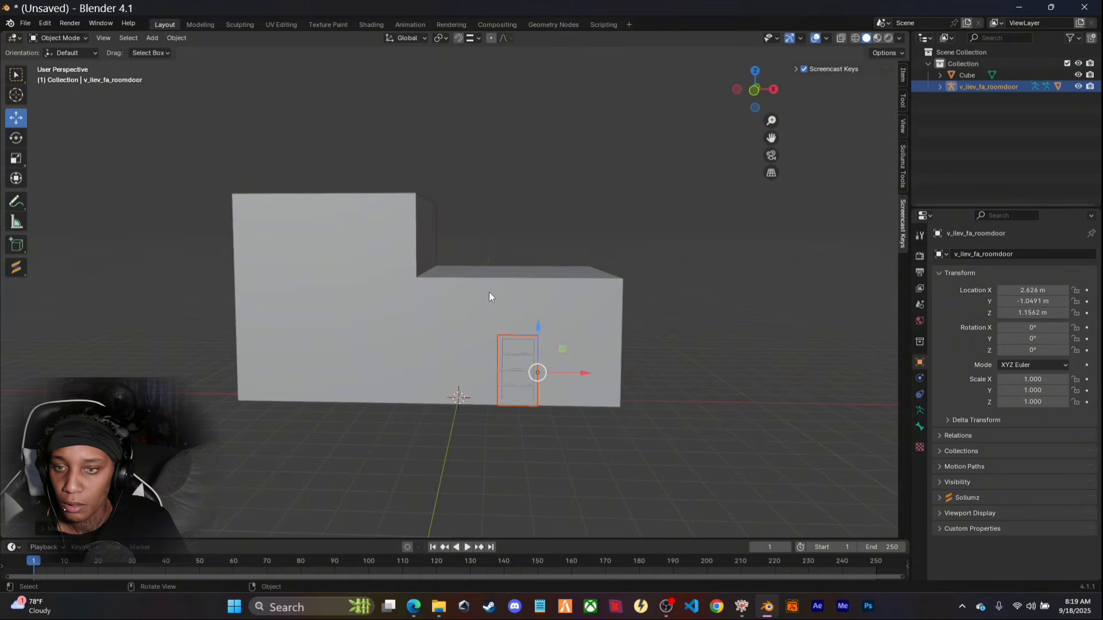
Open the building mesh in Edit Mode and examine closely how the door sits against the wall edges and base
click(444, 291)
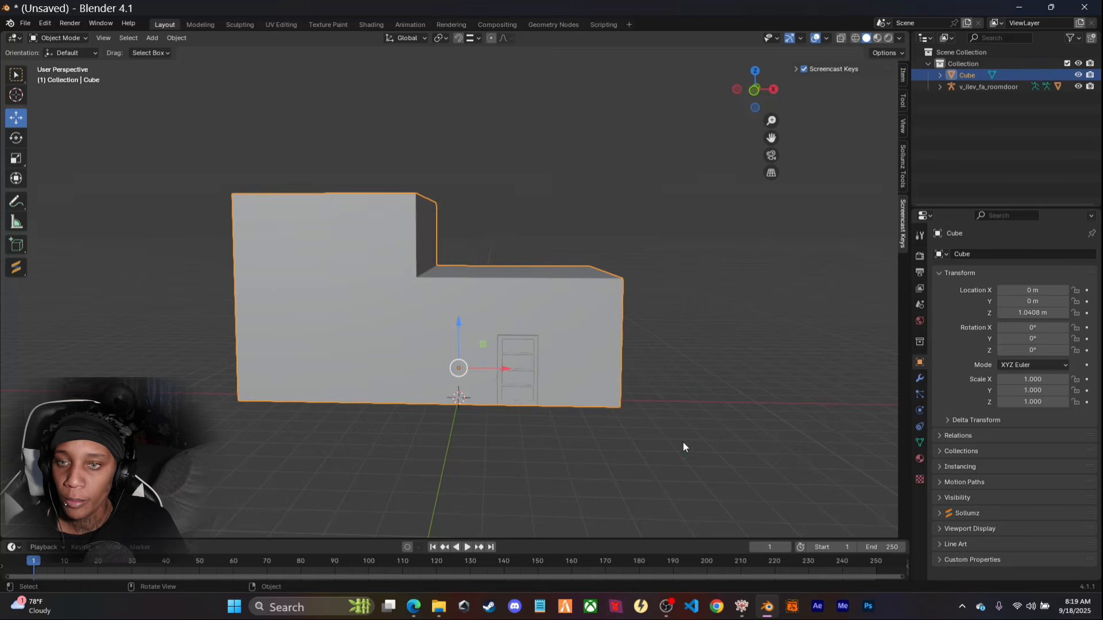
mouse_move(683, 447)
middle_down()
mouse_move(613, 463)
mouse_move(716, 453)
mouse_move(655, 459)
mouse_move(686, 456)
mouse_move(679, 449)
middle_up()
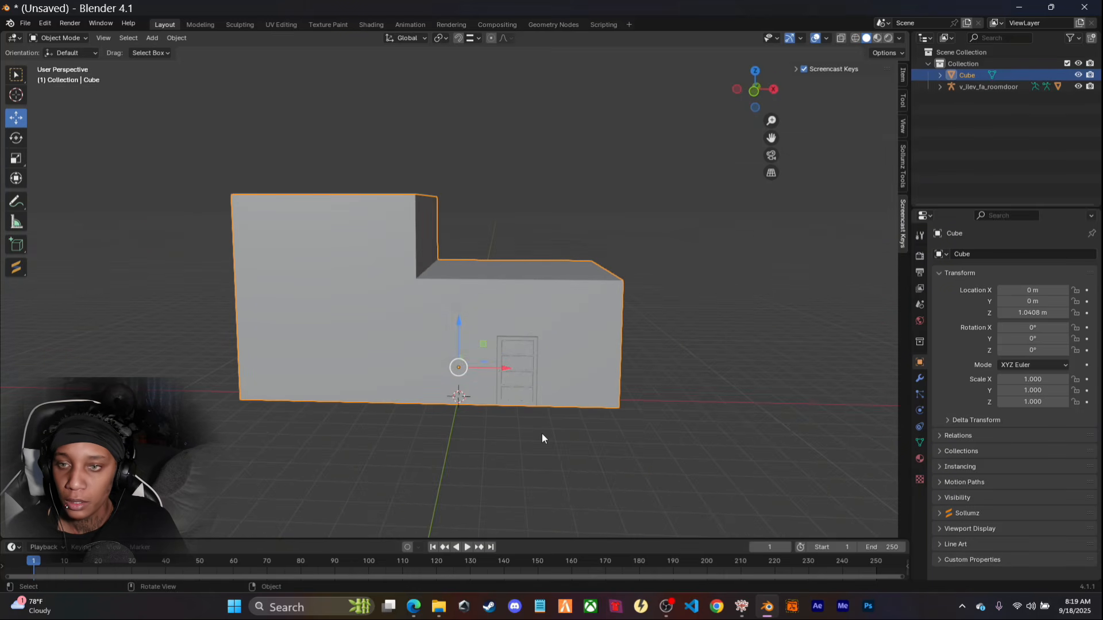
key(Tab)
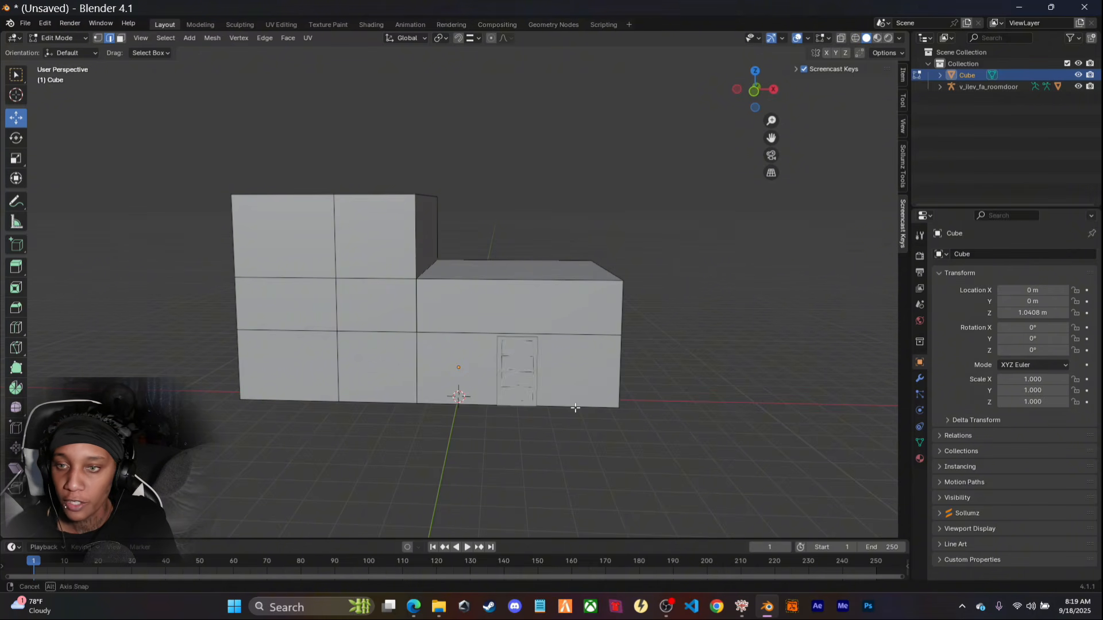
middle_drag(576, 409, 579, 402)
scroll(580, 363, up, 4)
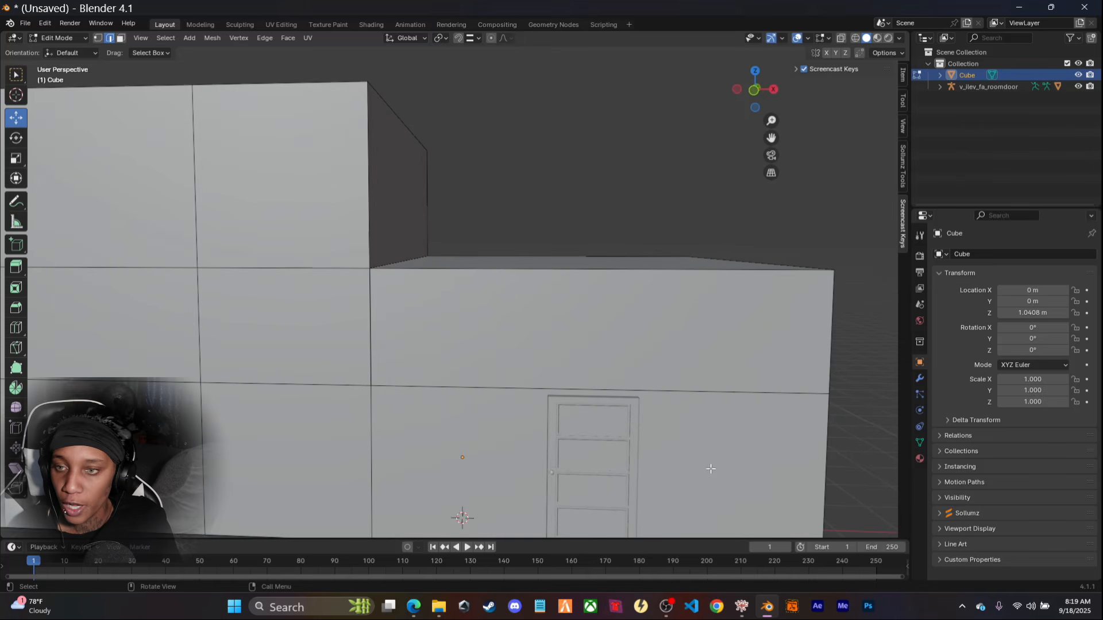
drag(771, 138, 734, 10)
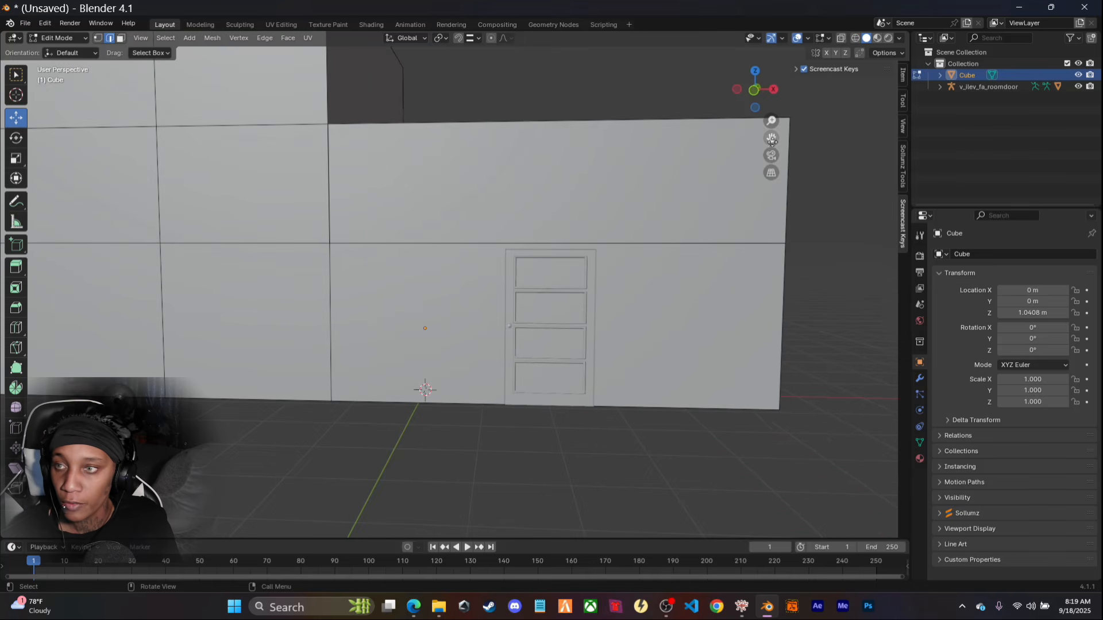
scroll(744, 412, up, 4)
scroll(766, 353, down, 4)
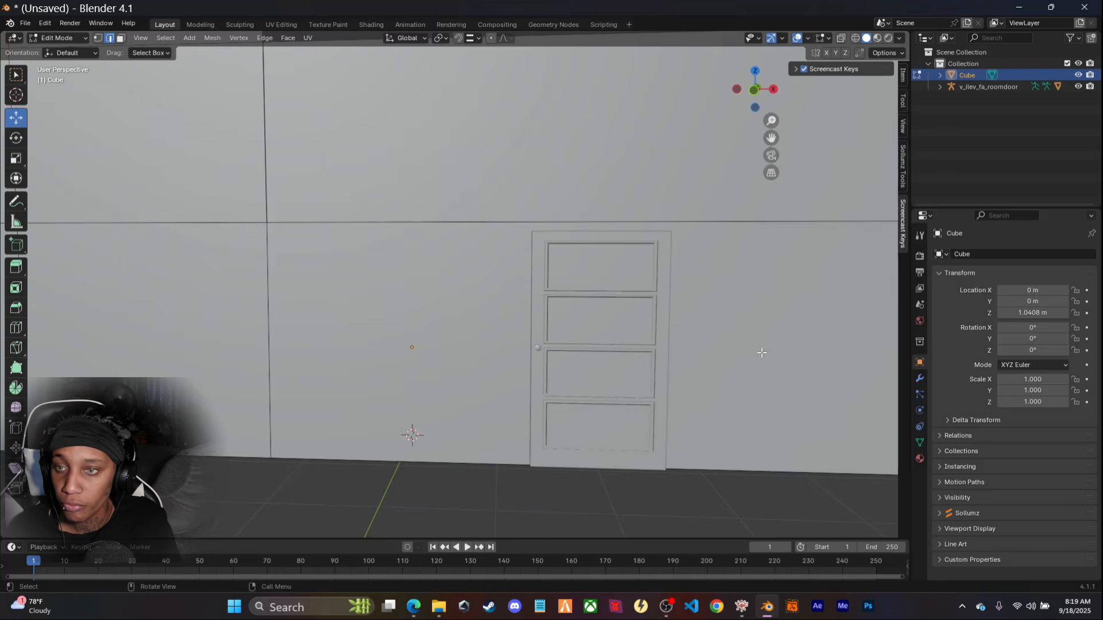
middle_drag(728, 357, 696, 367)
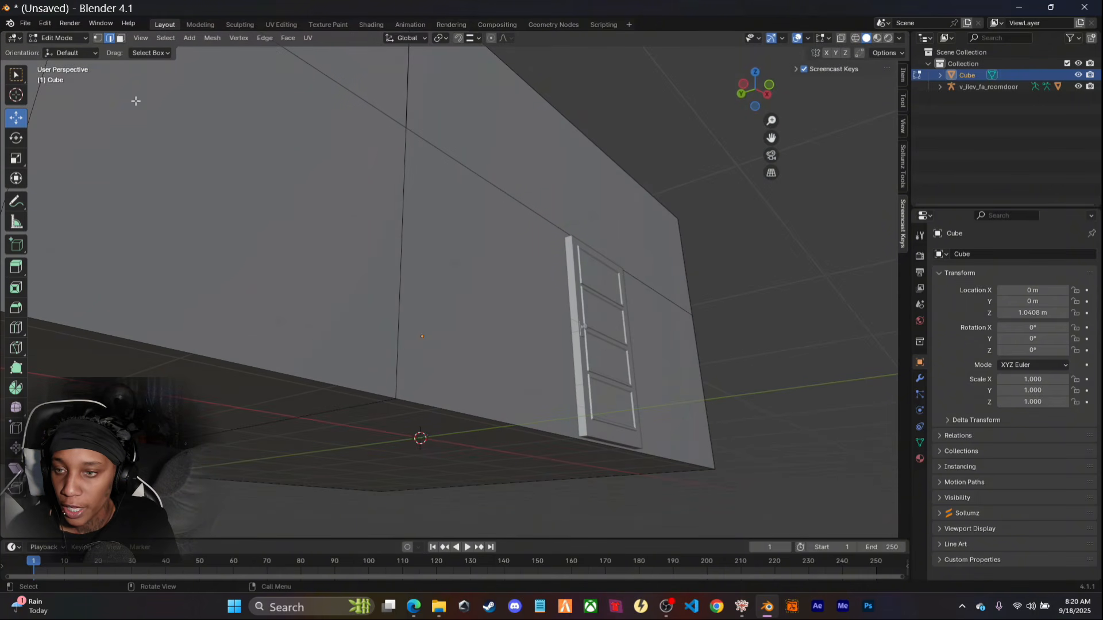
Return to Object Mode, select the V_ILev_FA_RoomDoor mesh and lower it by about 0.007 m
click(62, 38)
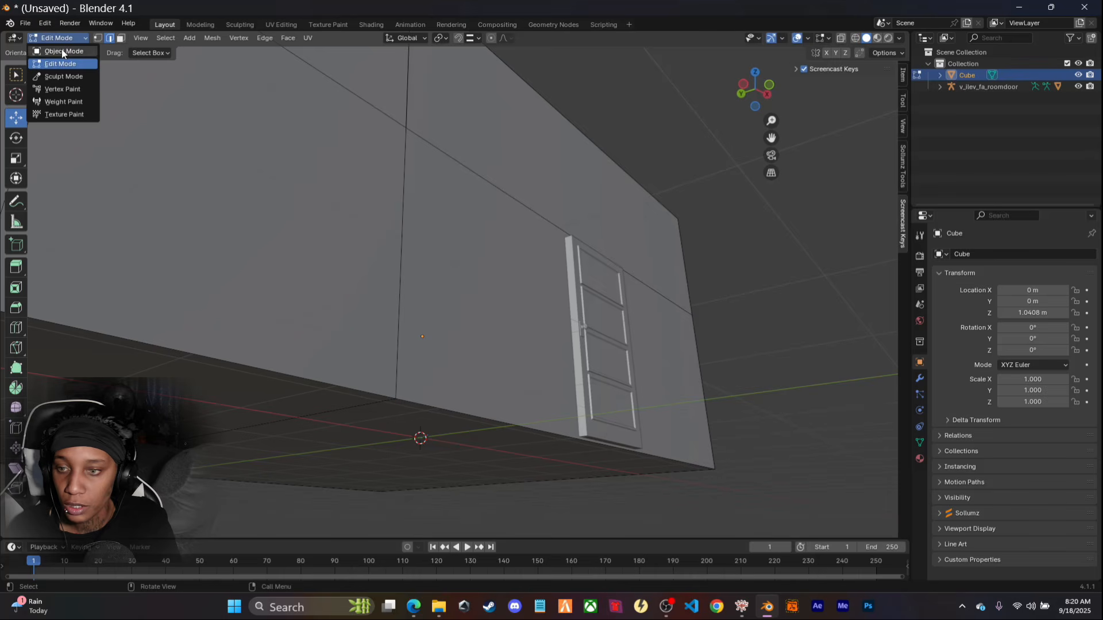
click(62, 51)
click(593, 354)
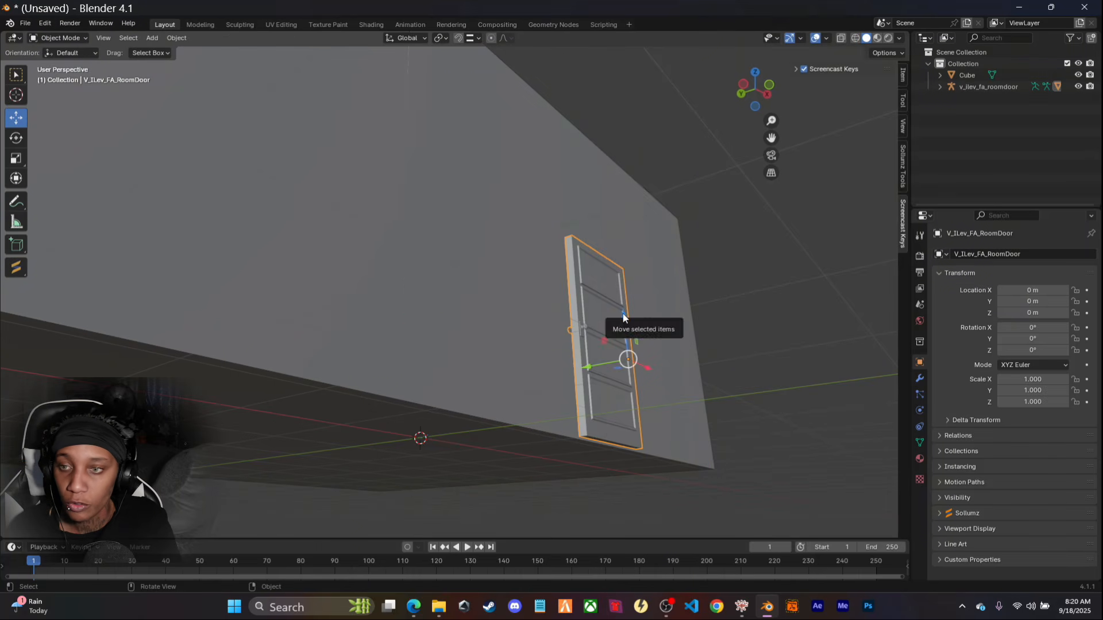
drag(625, 315, 625, 316)
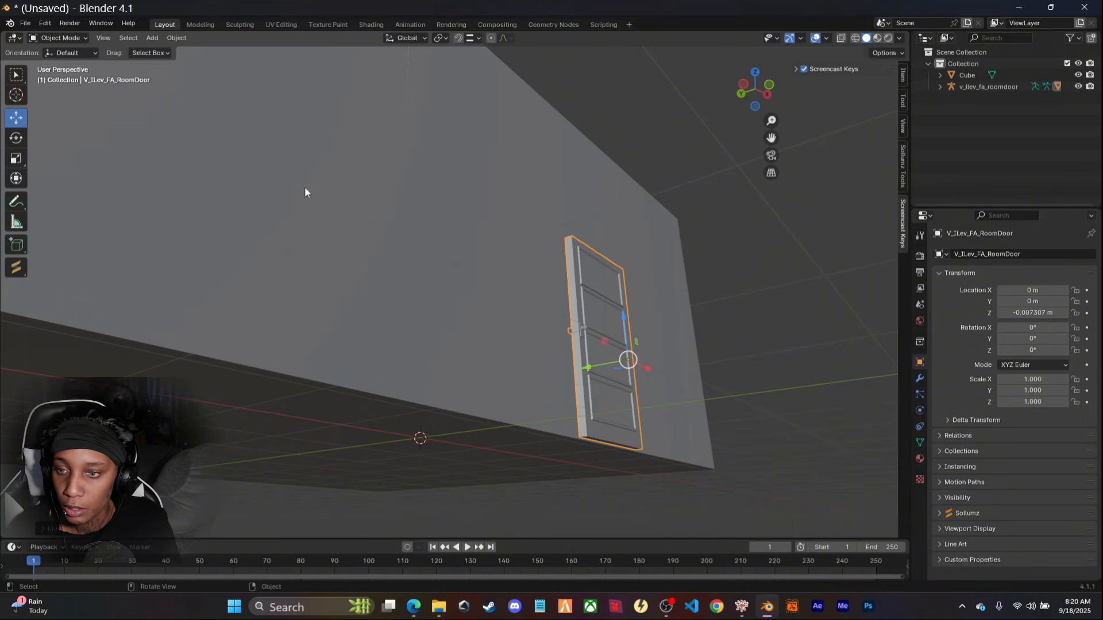
key(Tab)
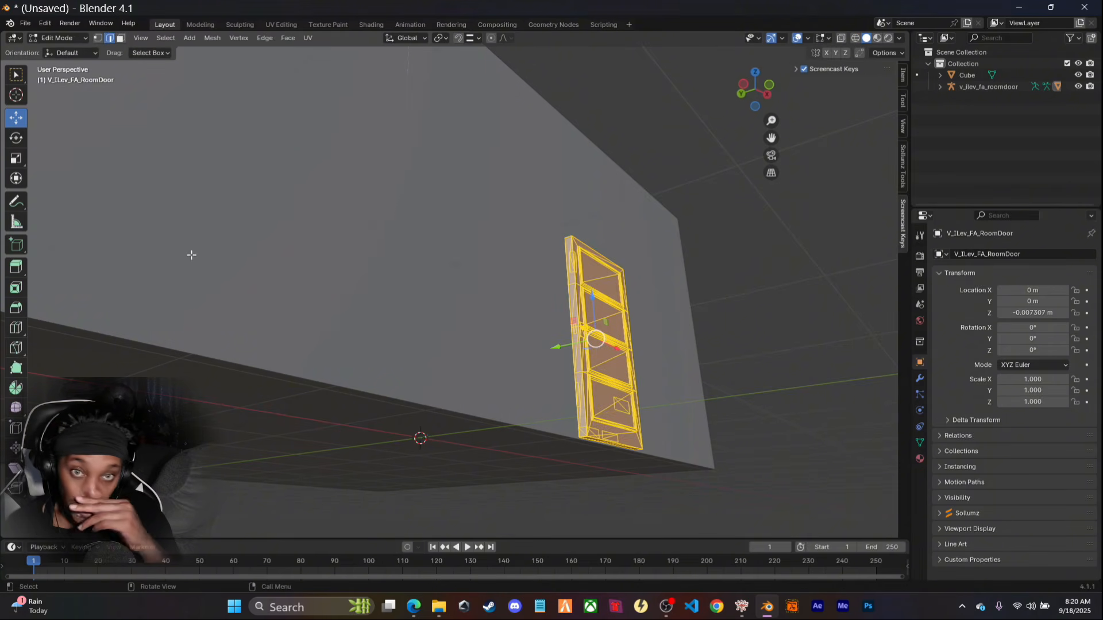
click(787, 414)
middle_drag(787, 415, 701, 465)
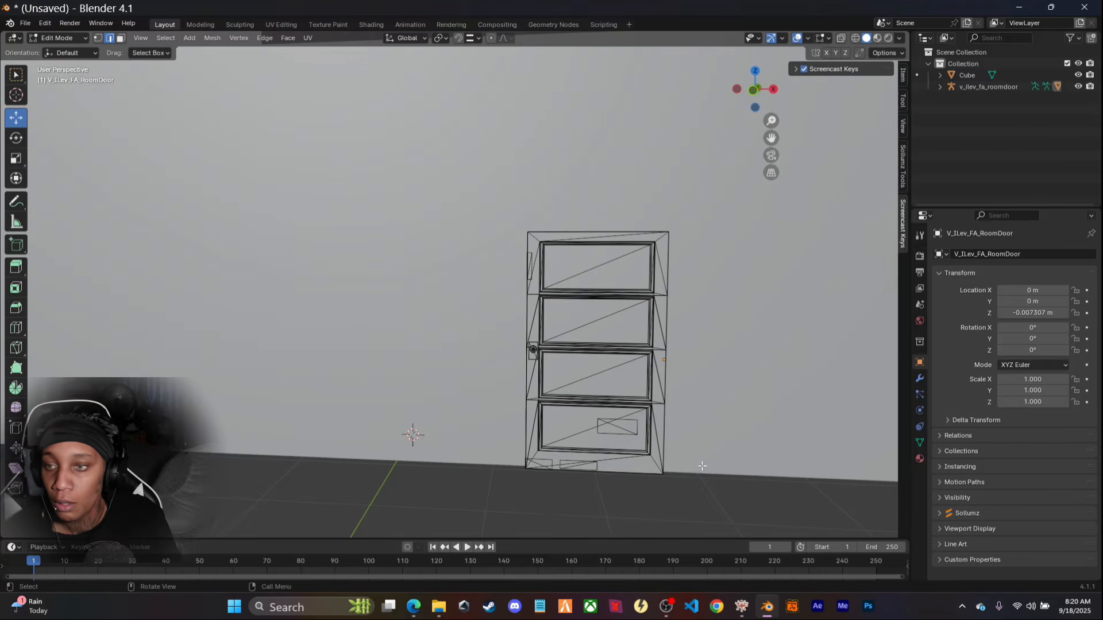
key(Tab)
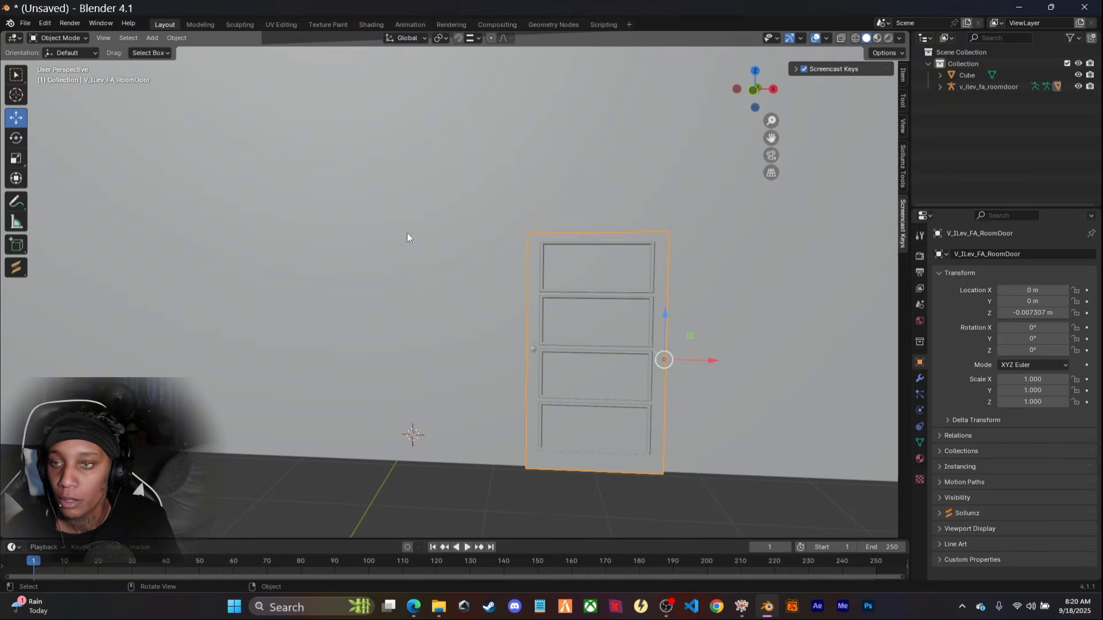
Select the building Cube and open its mesh in Edit Mode with the front wall and door in view
click(446, 165)
scroll(660, 345, down, 5)
mouse_move(577, 333)
middle_down()
mouse_move(591, 352)
mouse_move(599, 332)
middle_up()
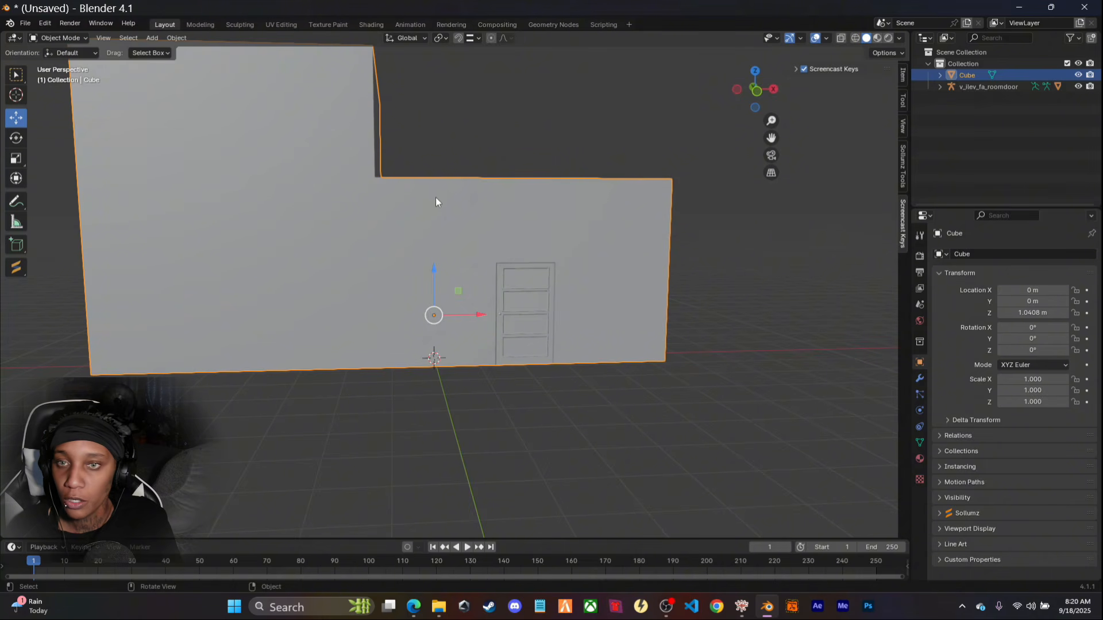
key(Tab)
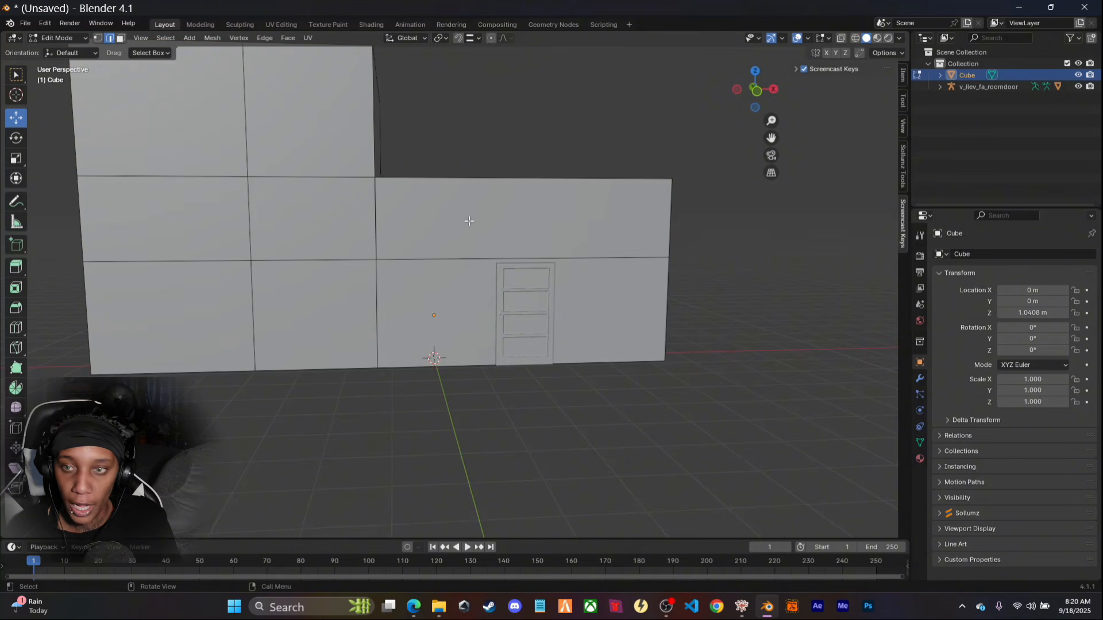
middle_drag(553, 395, 535, 386)
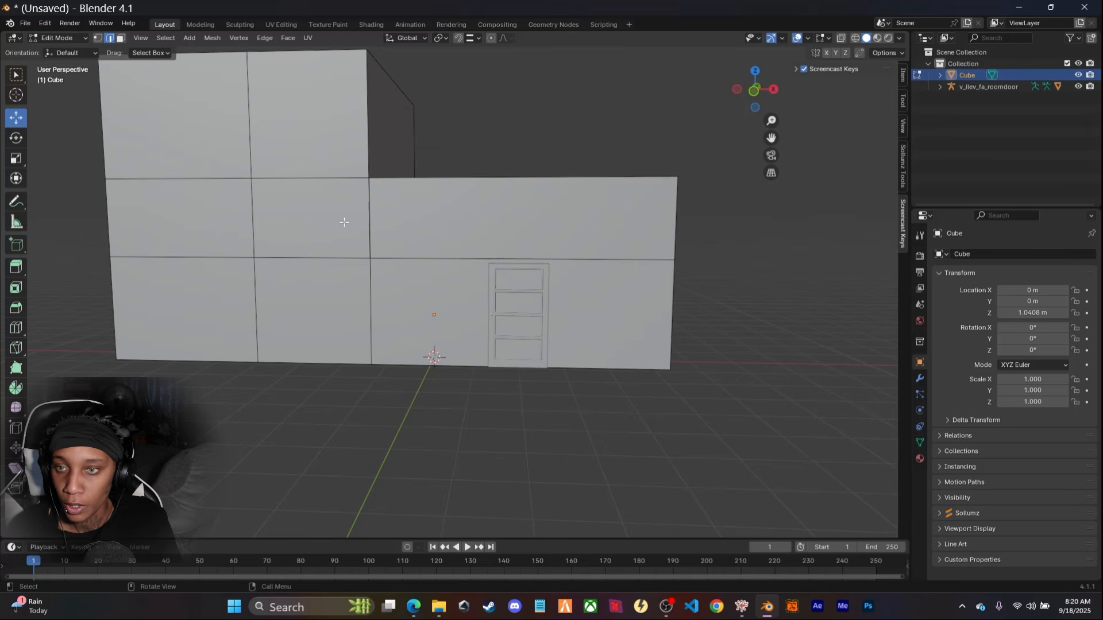
Try a horizontal loop cut across the lower front wall, slid up toward the door's top, and undo it
click(371, 270)
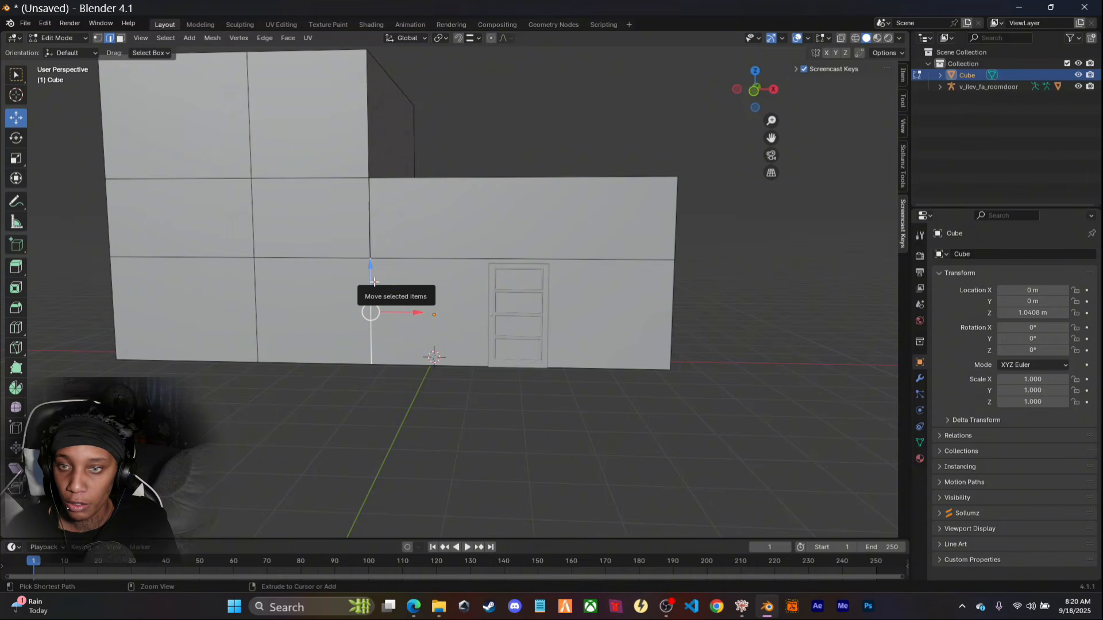
key(ctrl+r)
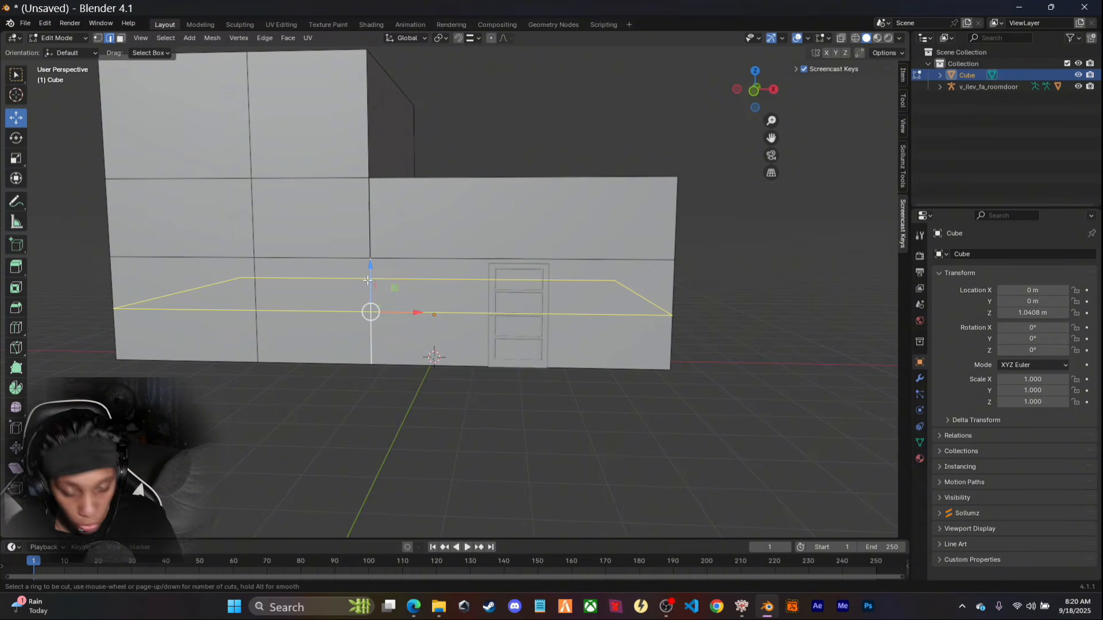
click(368, 280)
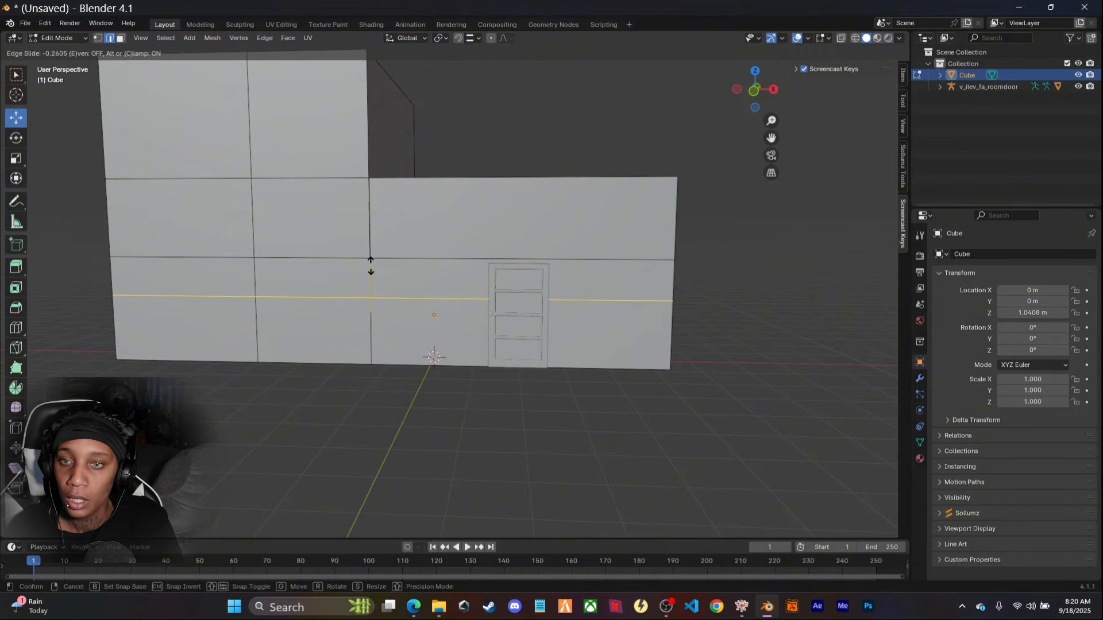
drag(370, 266, 370, 248)
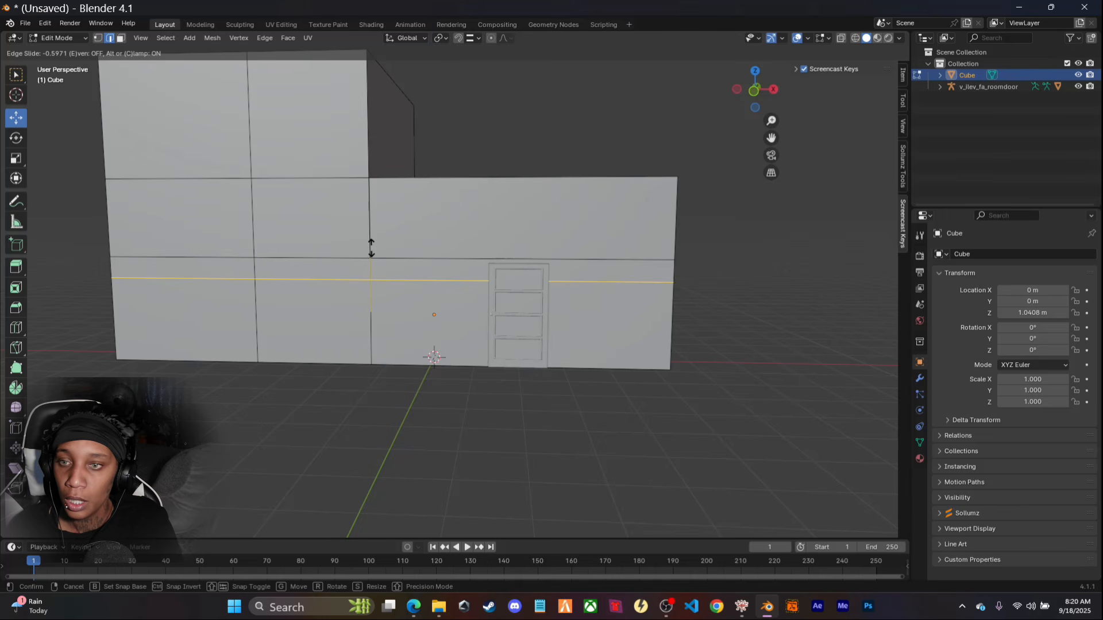
click(371, 248)
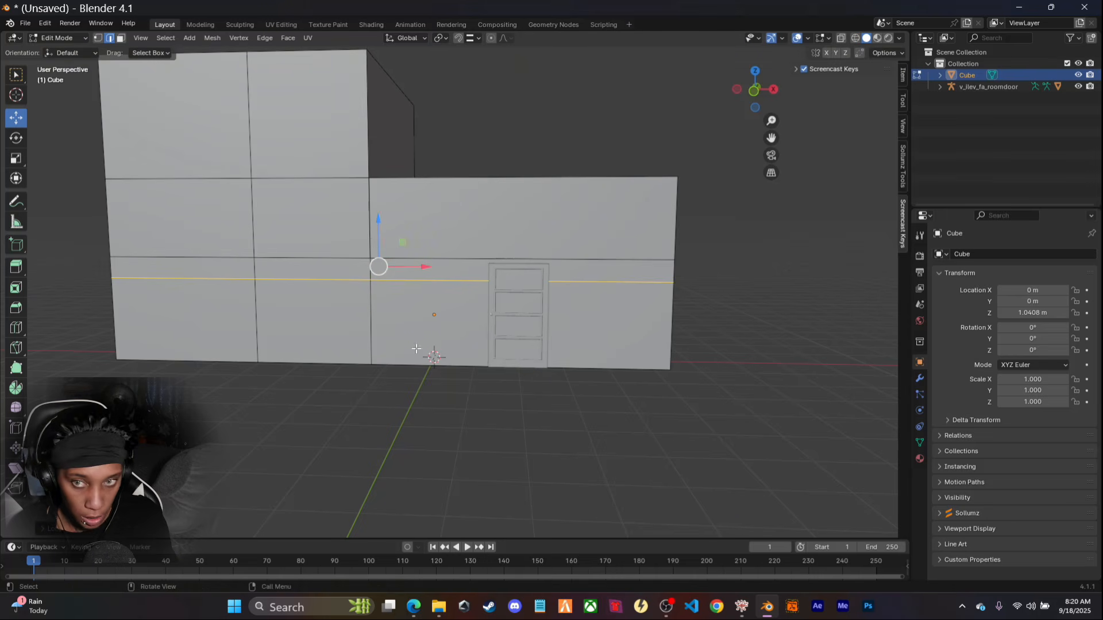
key(ctrl+z)
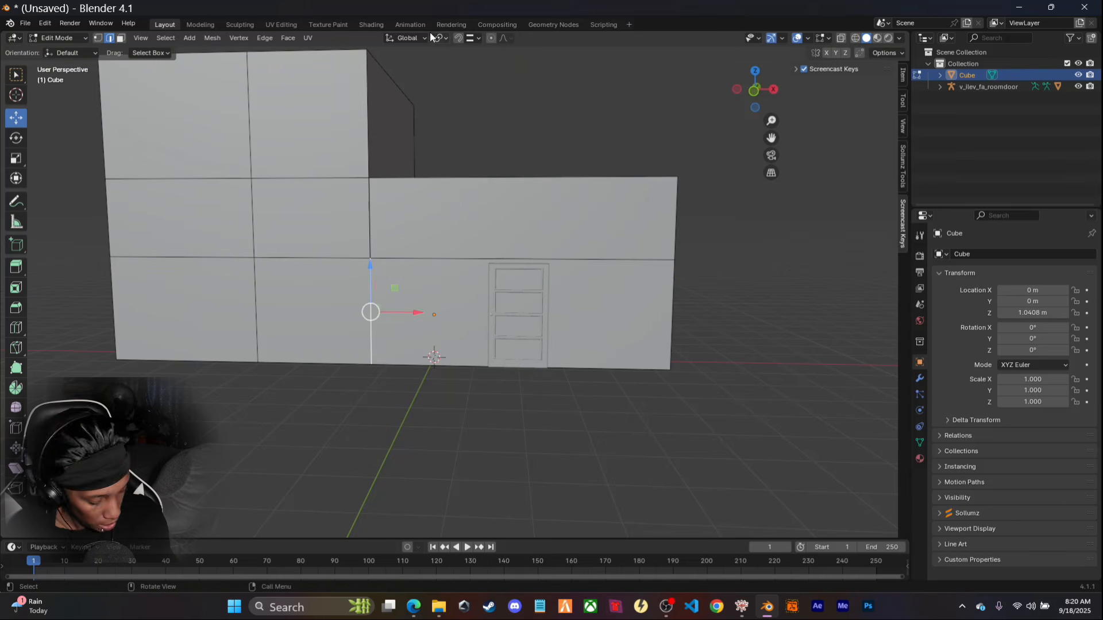
Enable snapping and, in front view, add a horizontal loop cut around the building snapped to the door's top edge
key(shift+Tab)
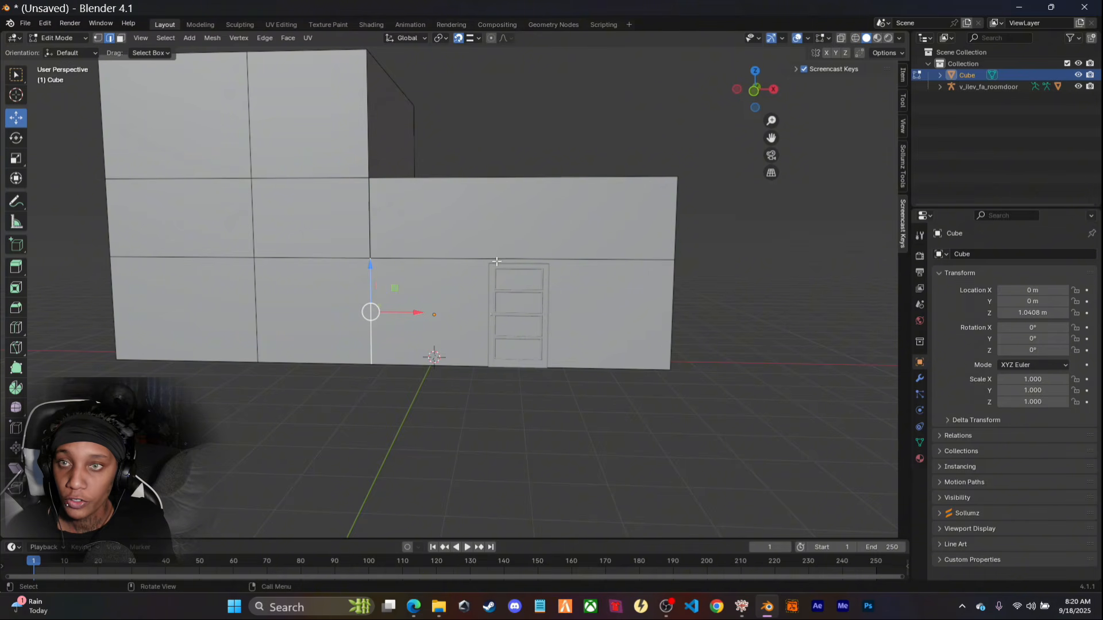
key(KP_1)
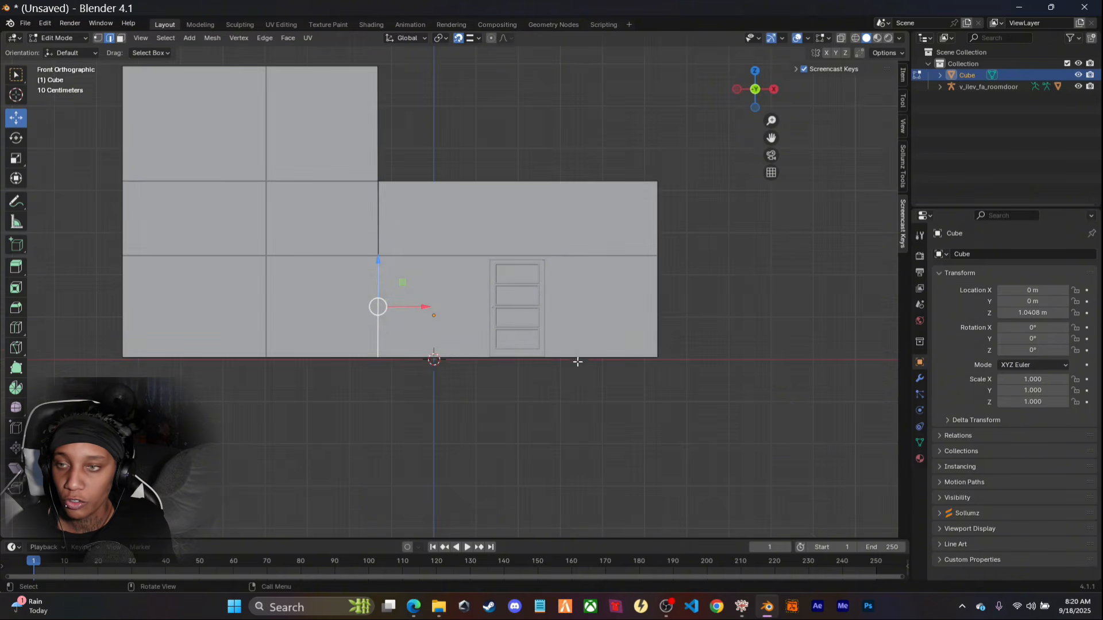
scroll(488, 365, up, 6)
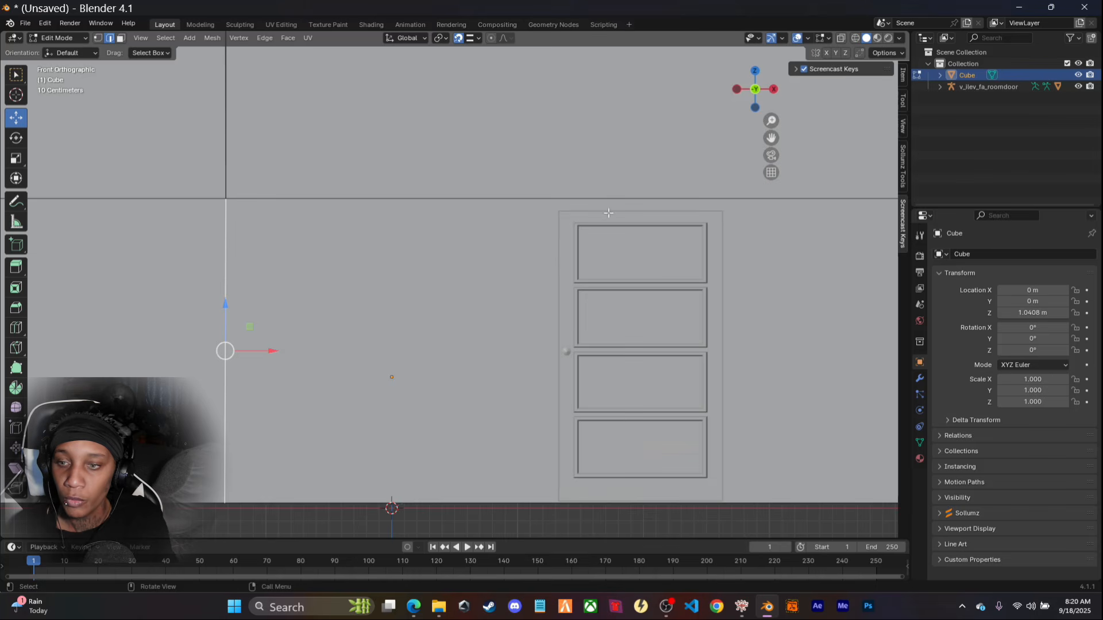
key(ctrl+r)
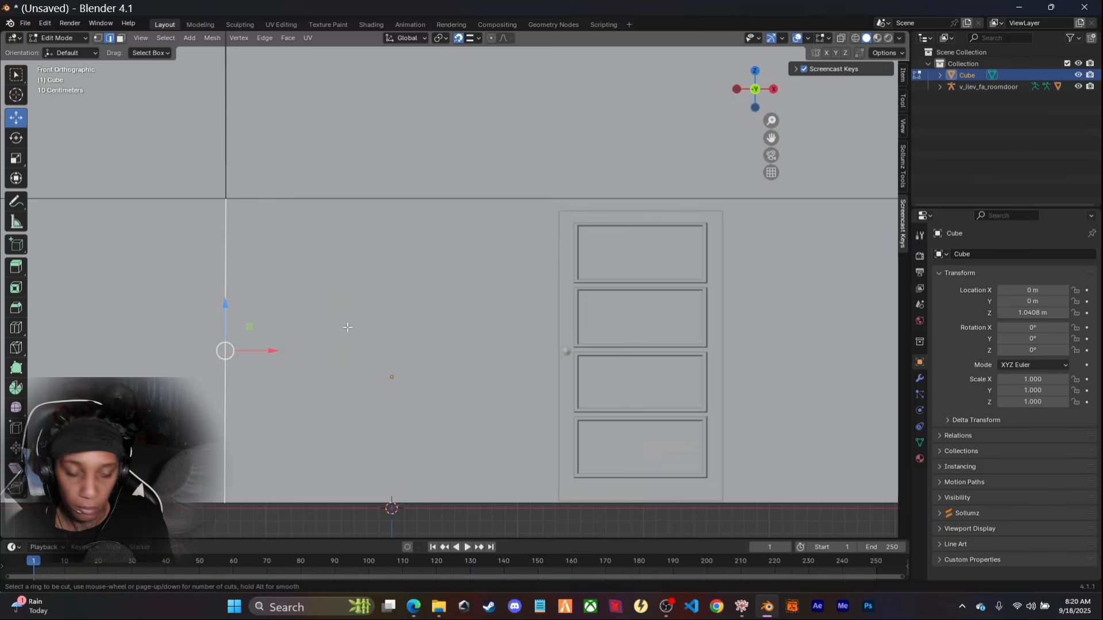
click(224, 287)
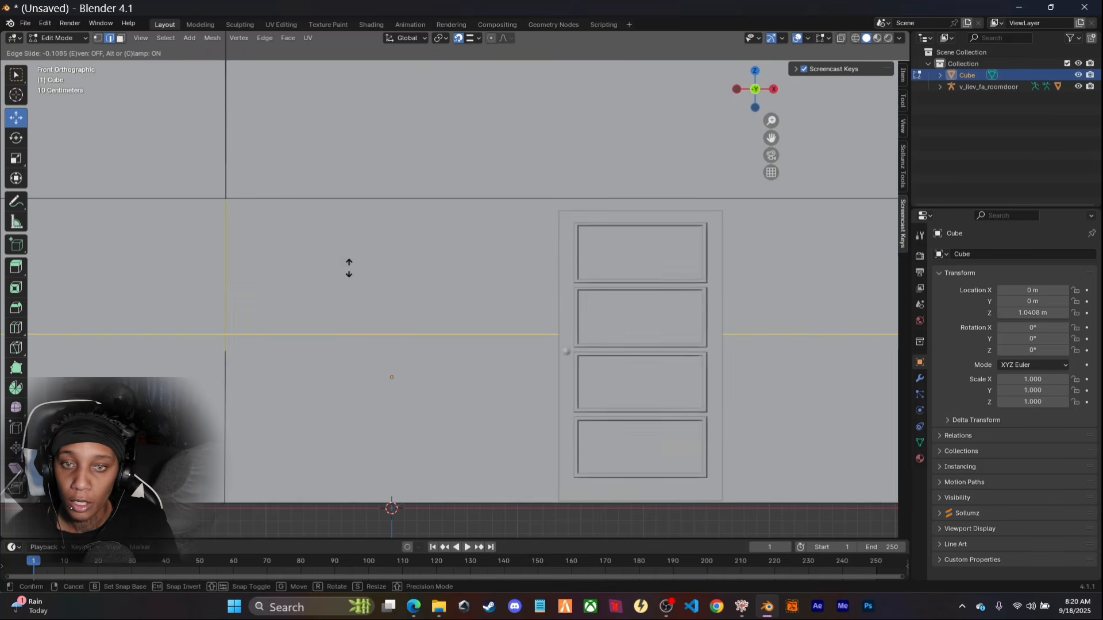
click(597, 205)
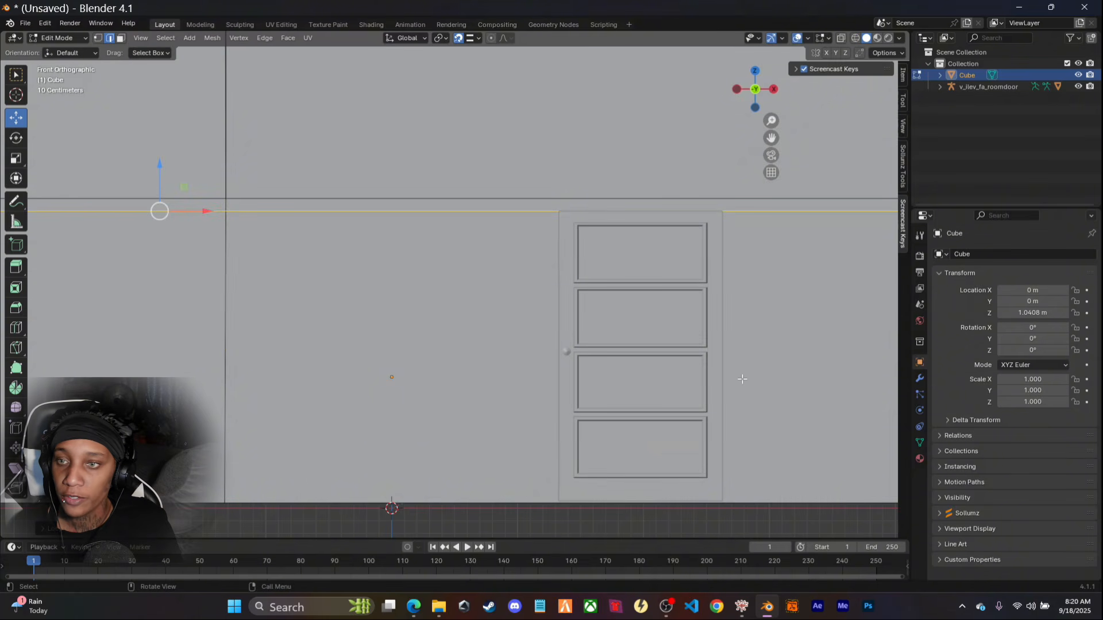
Add a vertical loop cut through the building, snapped to the door's left edge on the knob side
click(534, 213)
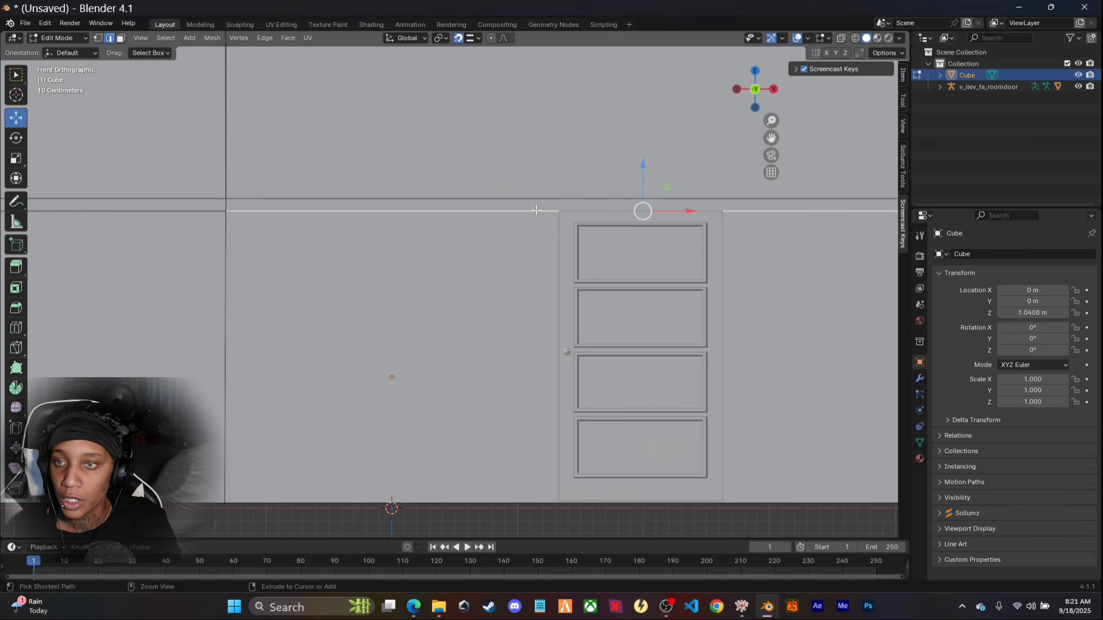
key(ctrl+r)
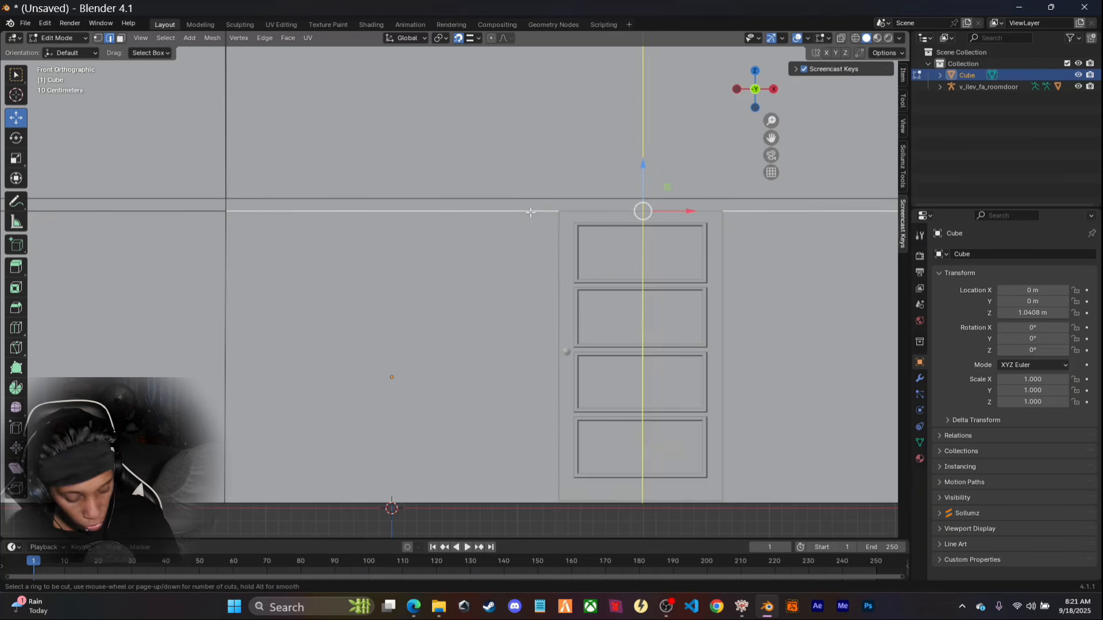
click(536, 211)
click(555, 211)
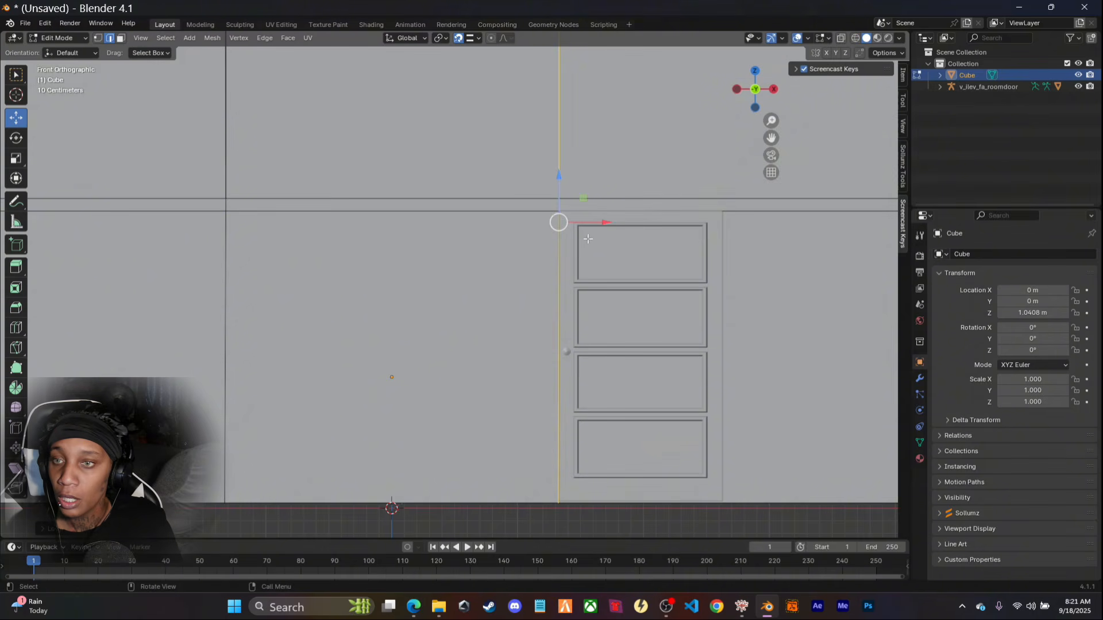
Add a second vertical loop cut through the building, snapped to the door's right edge
click(740, 211)
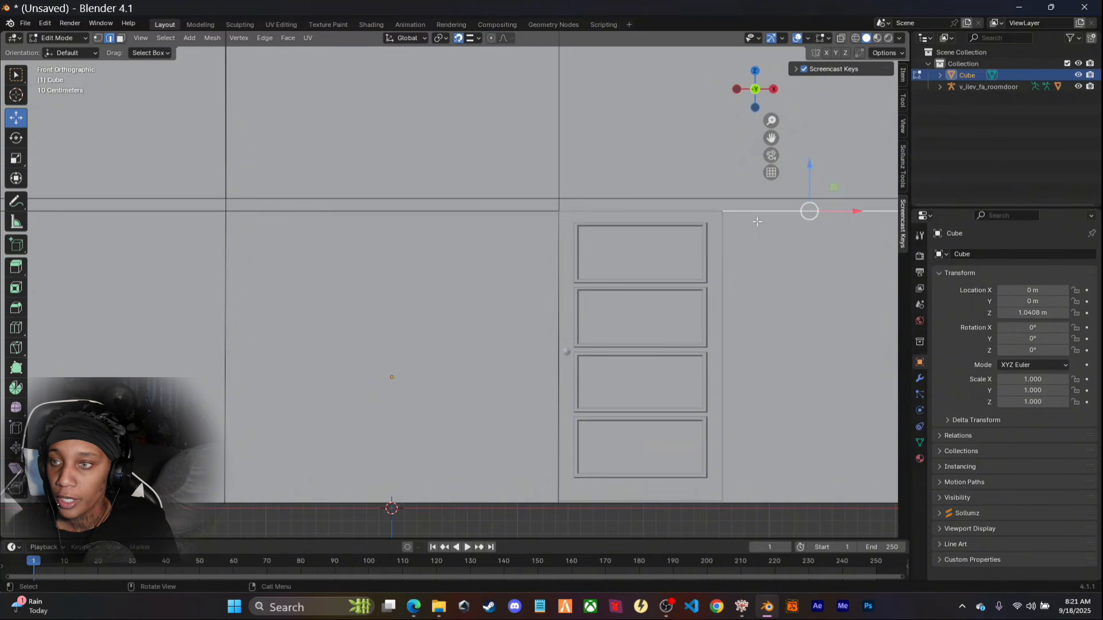
key(ctrl+r)
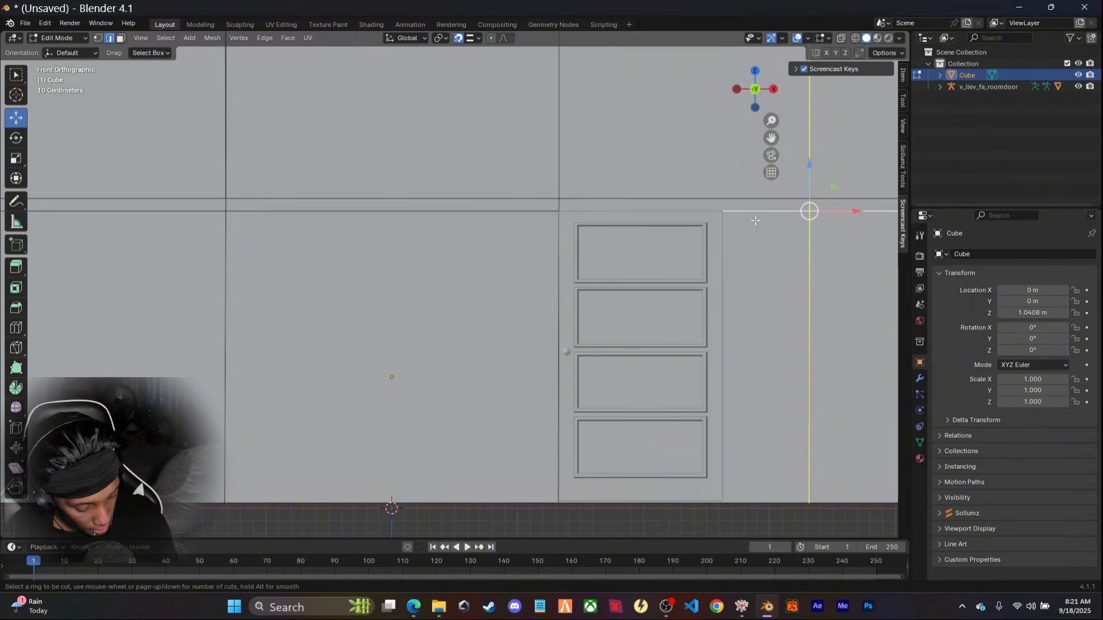
click(754, 217)
click(737, 214)
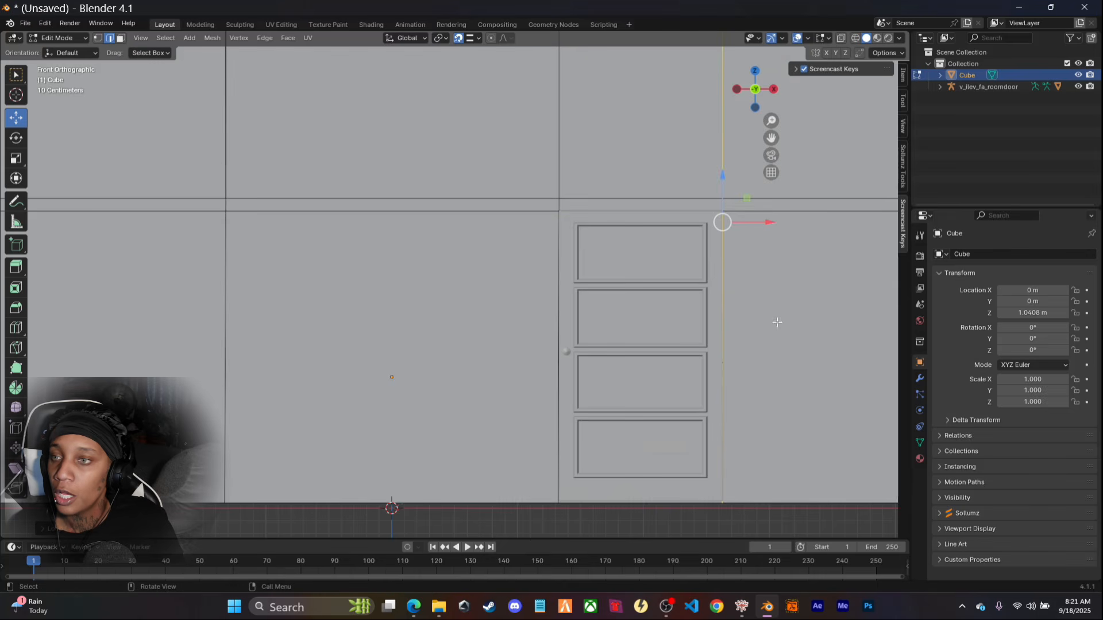
middle_drag(793, 357, 634, 362)
middle_drag(534, 414, 580, 414)
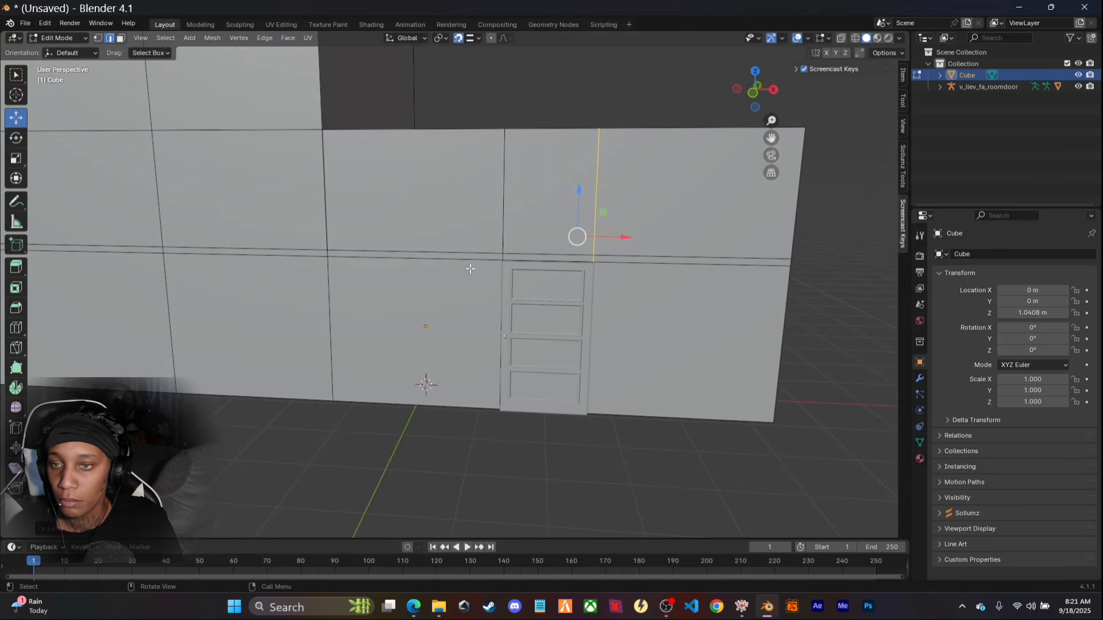
Switch the mesh to face selection, then in Object Mode move the door out of the wall to about Y -3.95 m and disable snapping
click(120, 39)
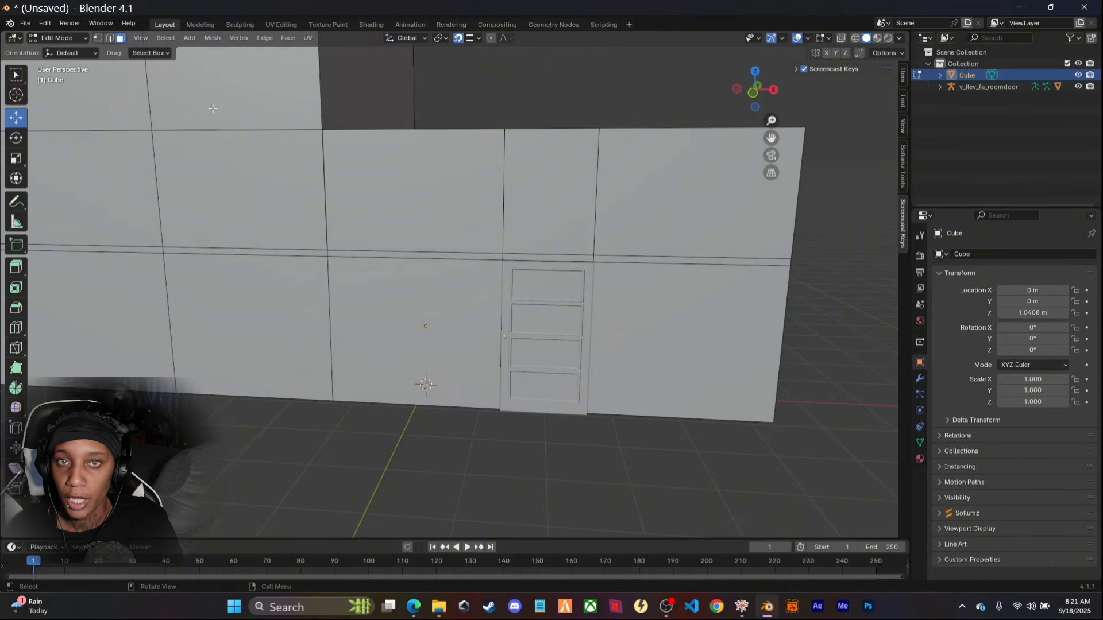
middle_drag(657, 434, 560, 424)
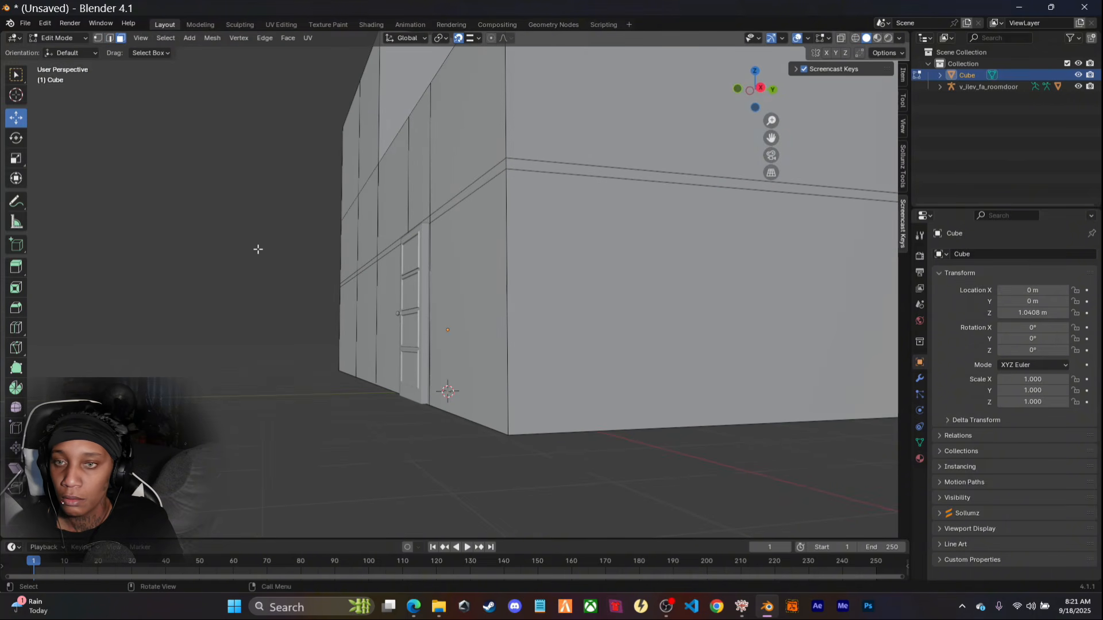
key(Tab)
click(426, 286)
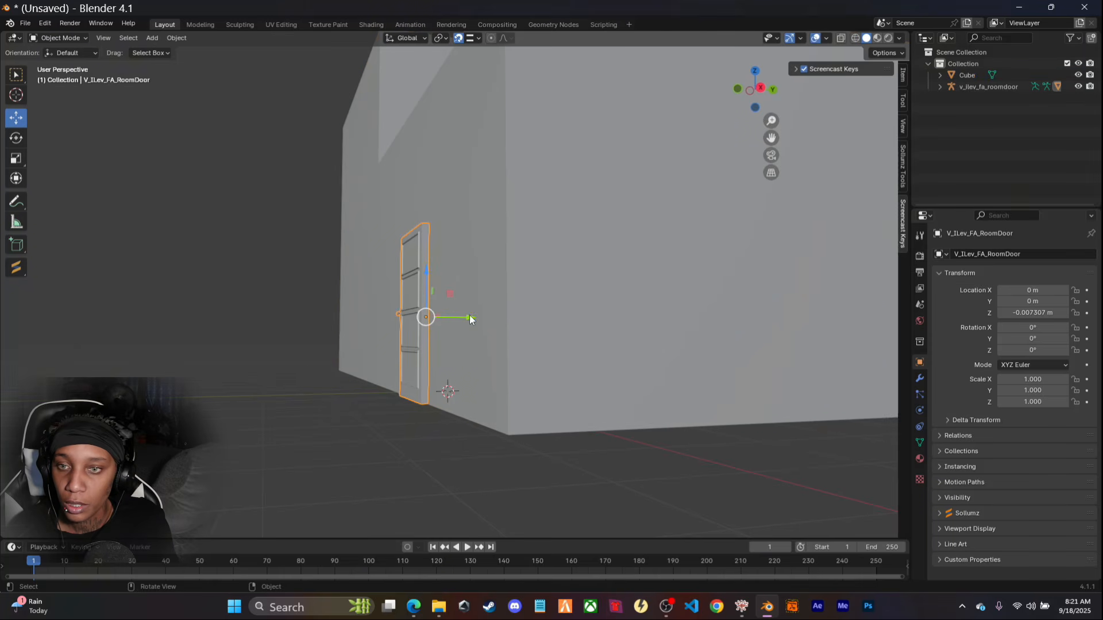
drag(470, 319, 176, 353)
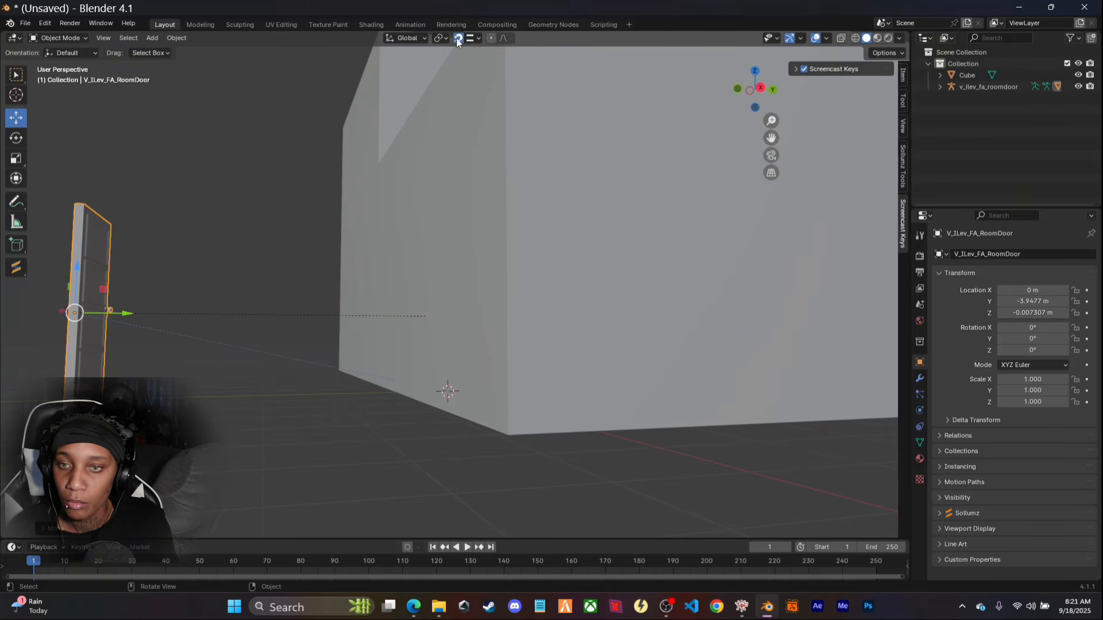
middle_drag(323, 354, 350, 459)
Delete the door-sized face between the new loop cuts on the building's front wall to open the doorway
click(521, 419)
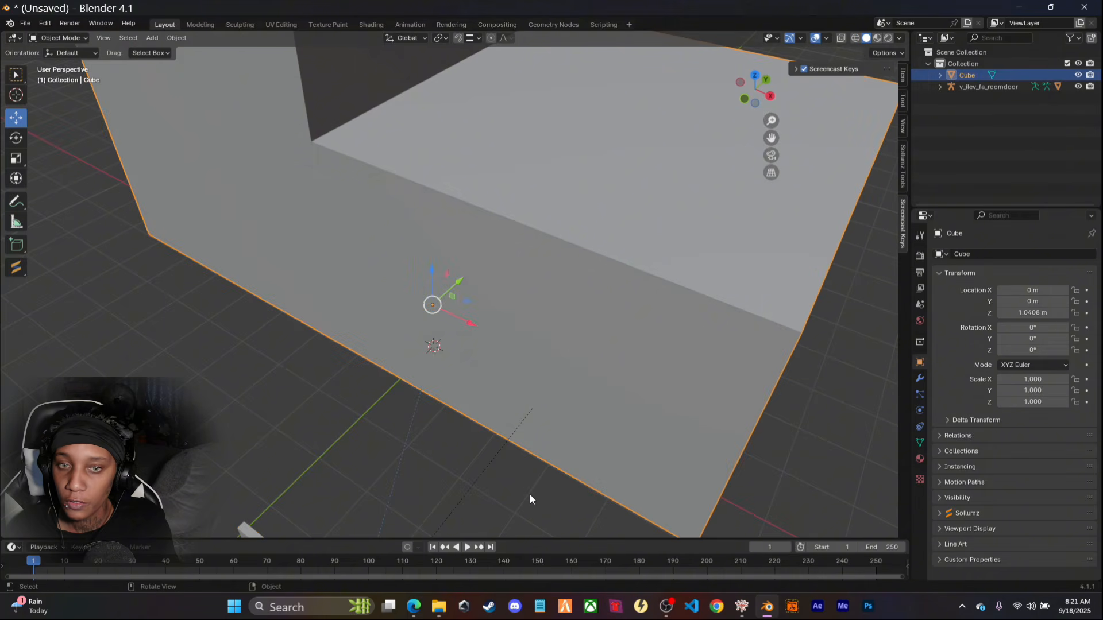
scroll(613, 478, down, 1)
middle_drag(612, 478, 574, 477)
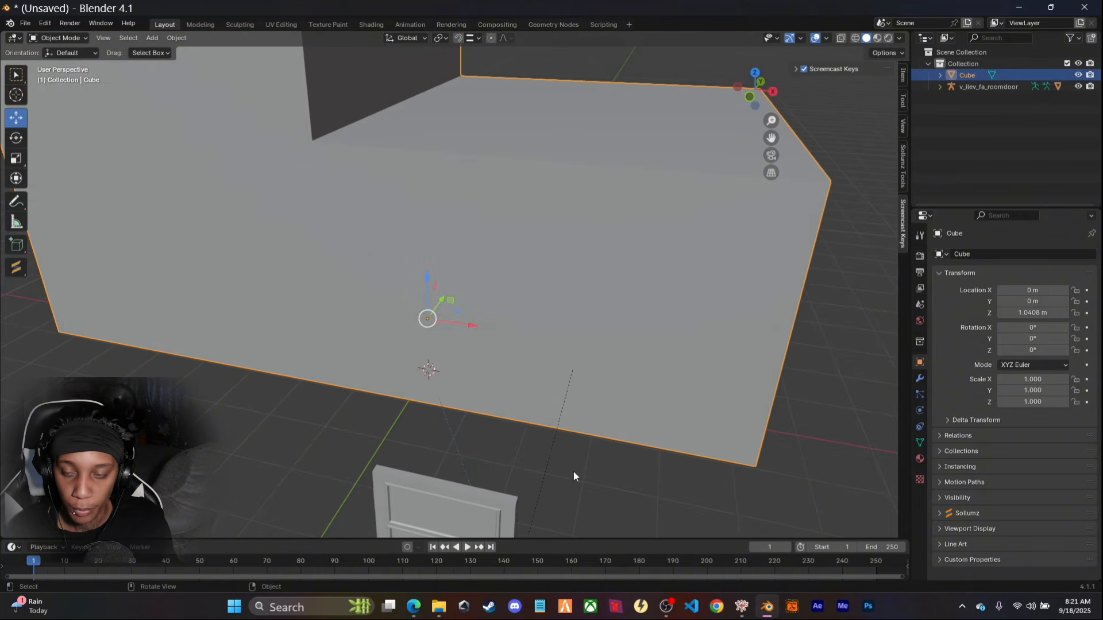
key(Tab)
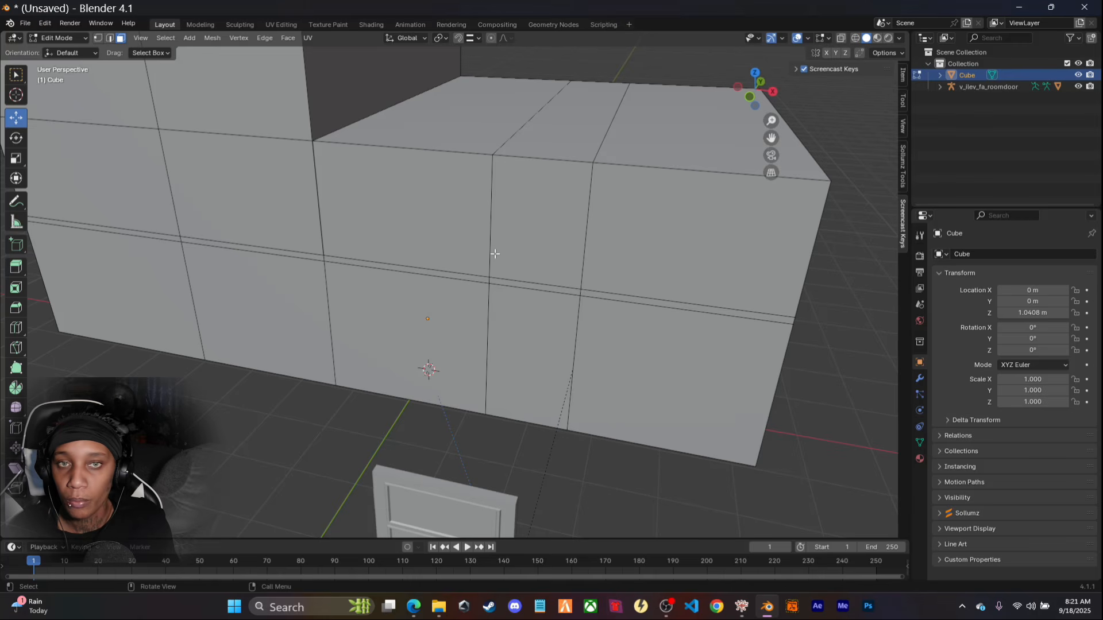
click(528, 316)
key(x)
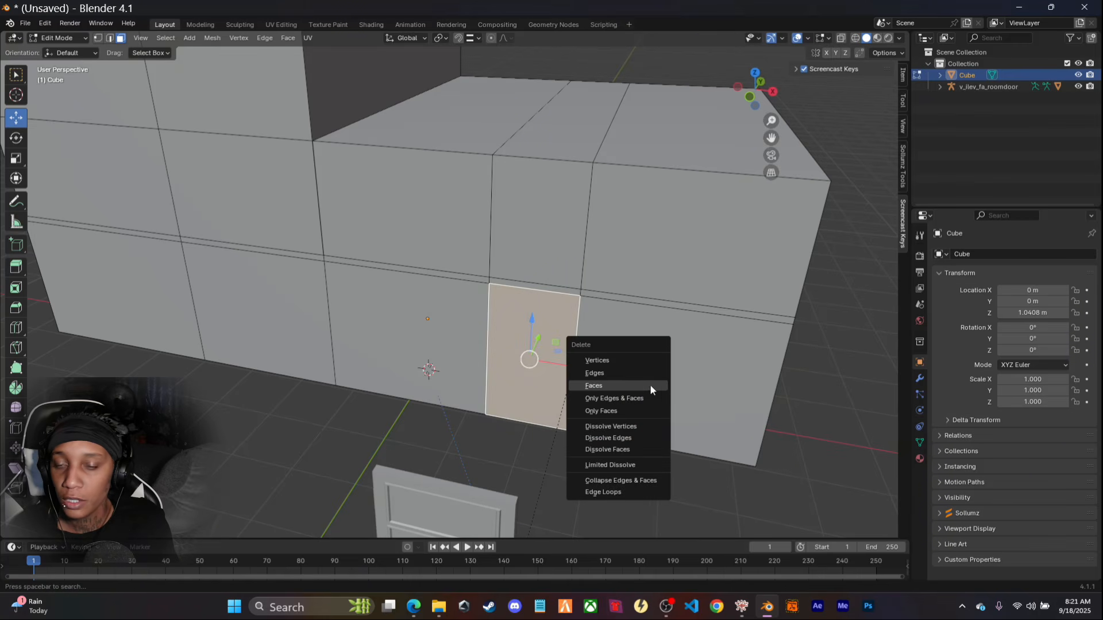
click(632, 386)
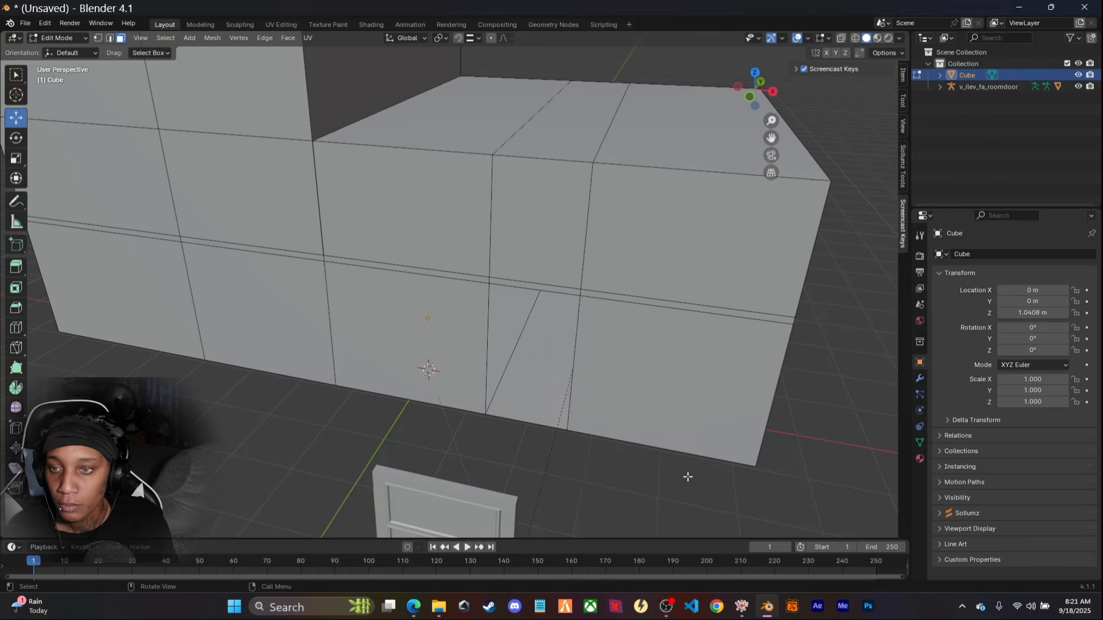
middle_drag(688, 477, 666, 464)
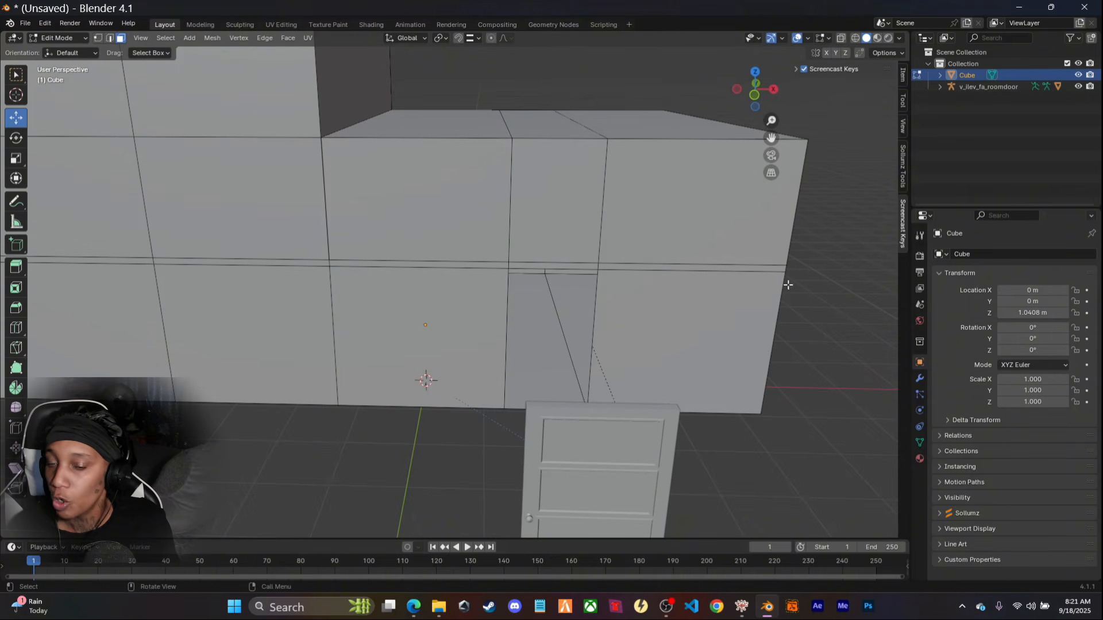
Switch to the Forge object browser, find v_ilev_fa_roomdoor among the door results and copy its name
click(414, 606)
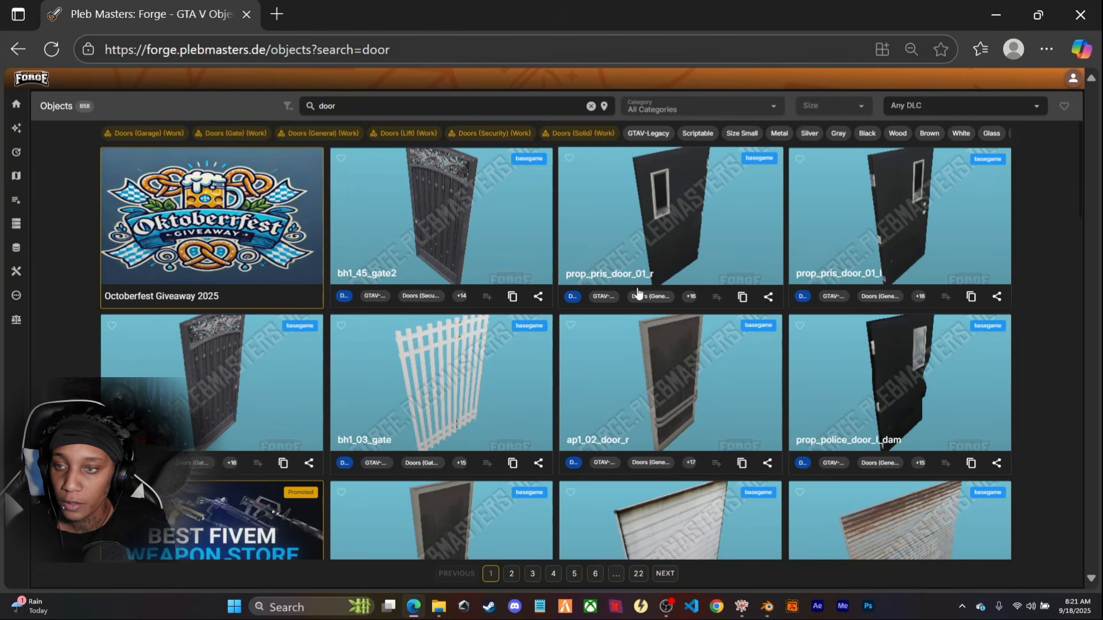
scroll(638, 293, down, 15)
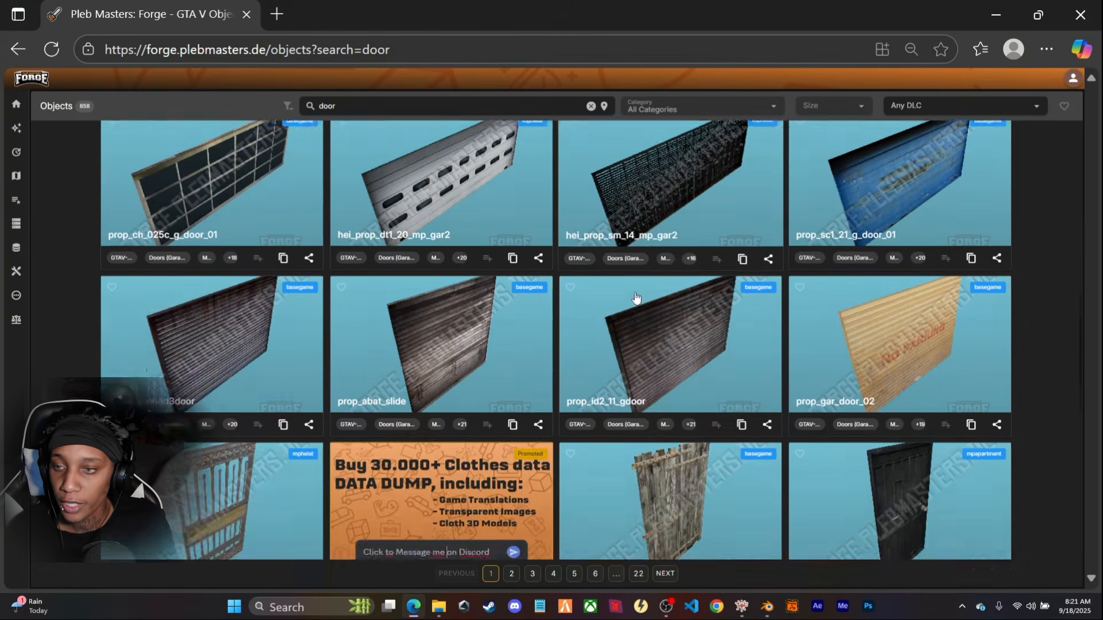
scroll(636, 297, down, 10)
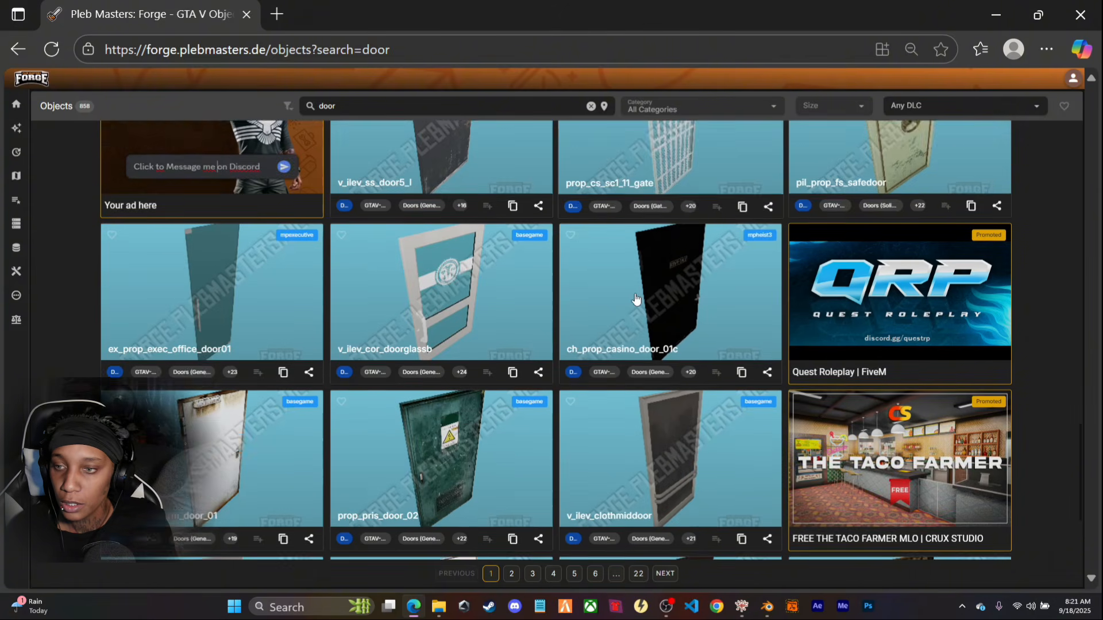
scroll(636, 299, down, 3)
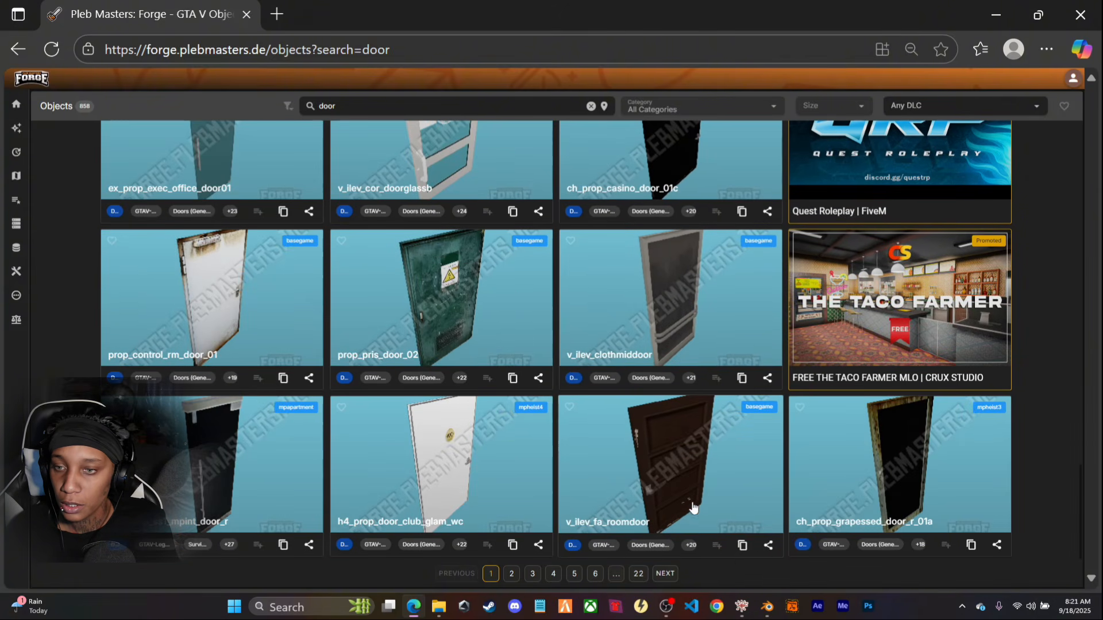
click(743, 546)
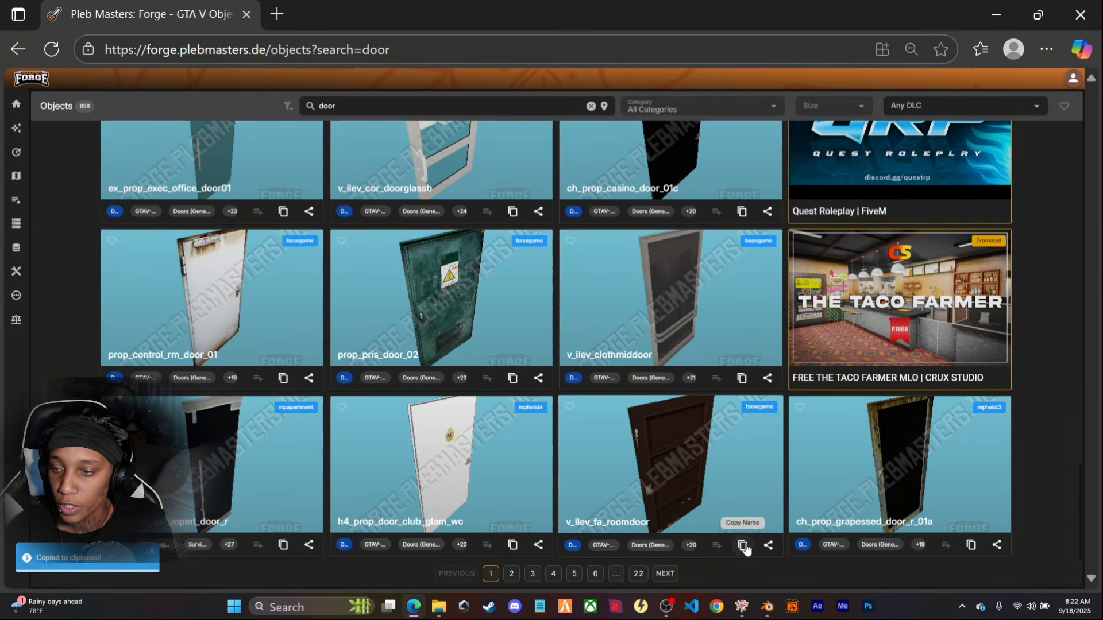
Paste the door's prop name below the to-do list in the Notepad notes, then return to Blender
click(537, 612)
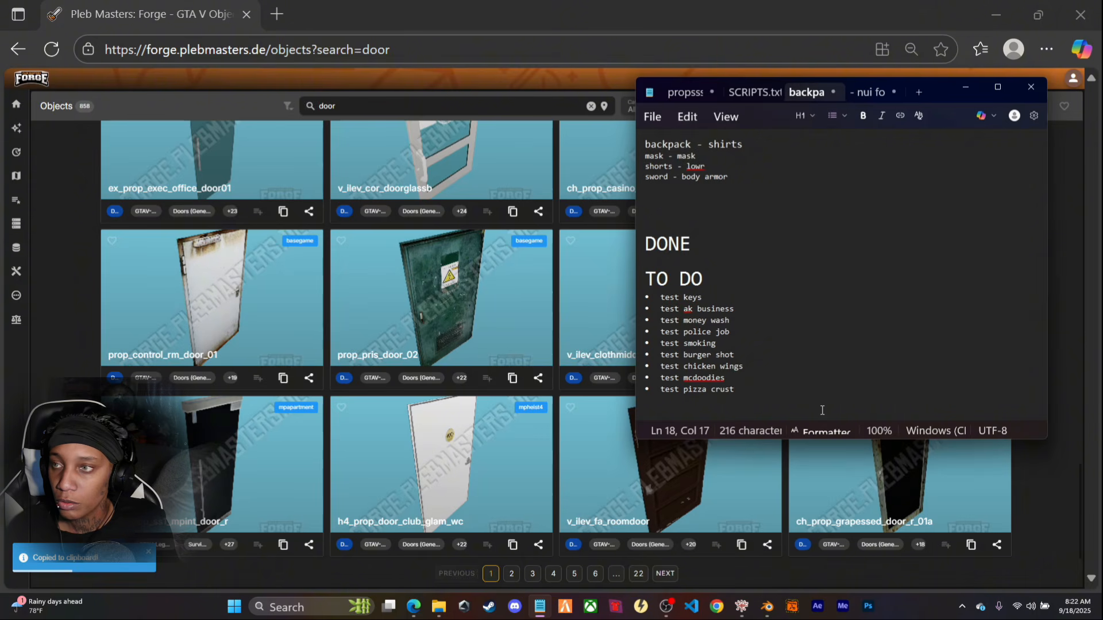
key(Return)
key(Return)
key(Return)
key(Return)
key(Return)
key(Return)
key(Return)
key(Return)
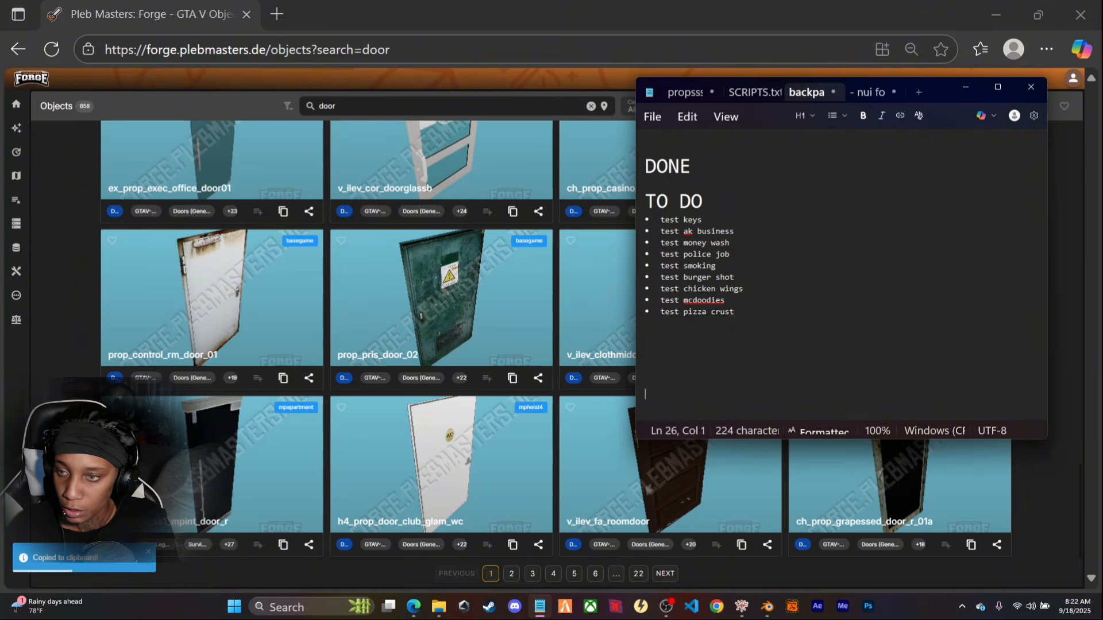
key(ctrl+v)
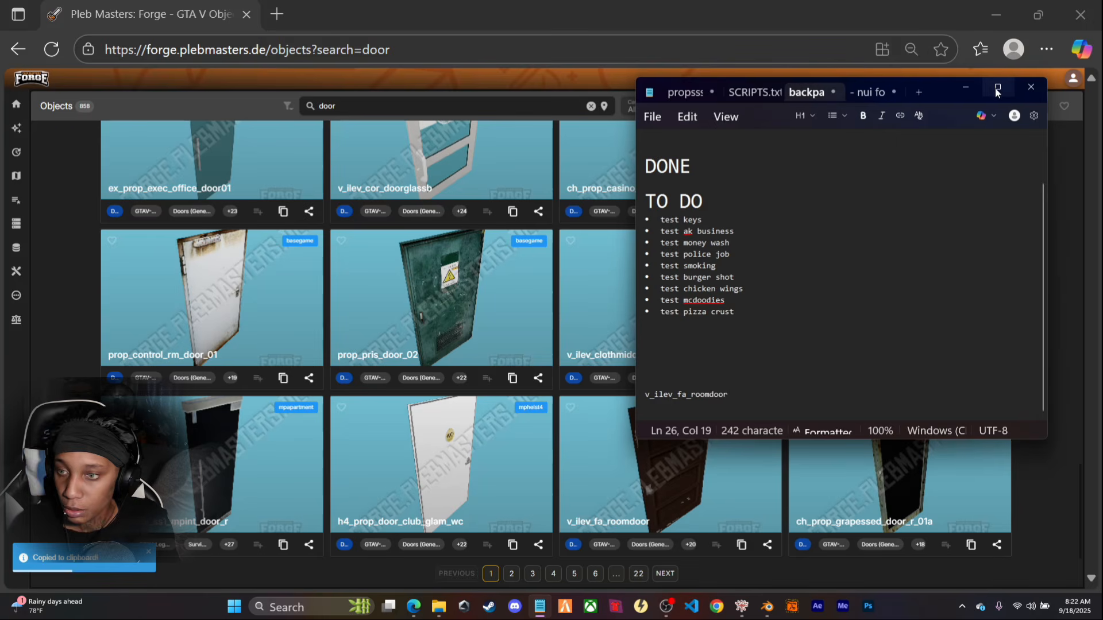
click(1078, 99)
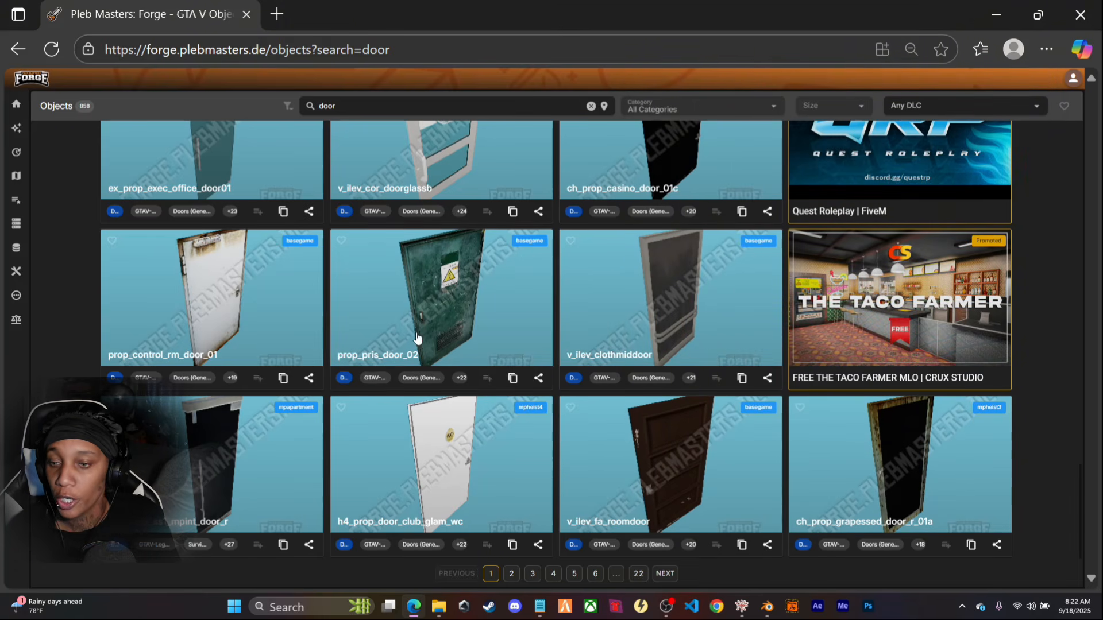
click(995, 13)
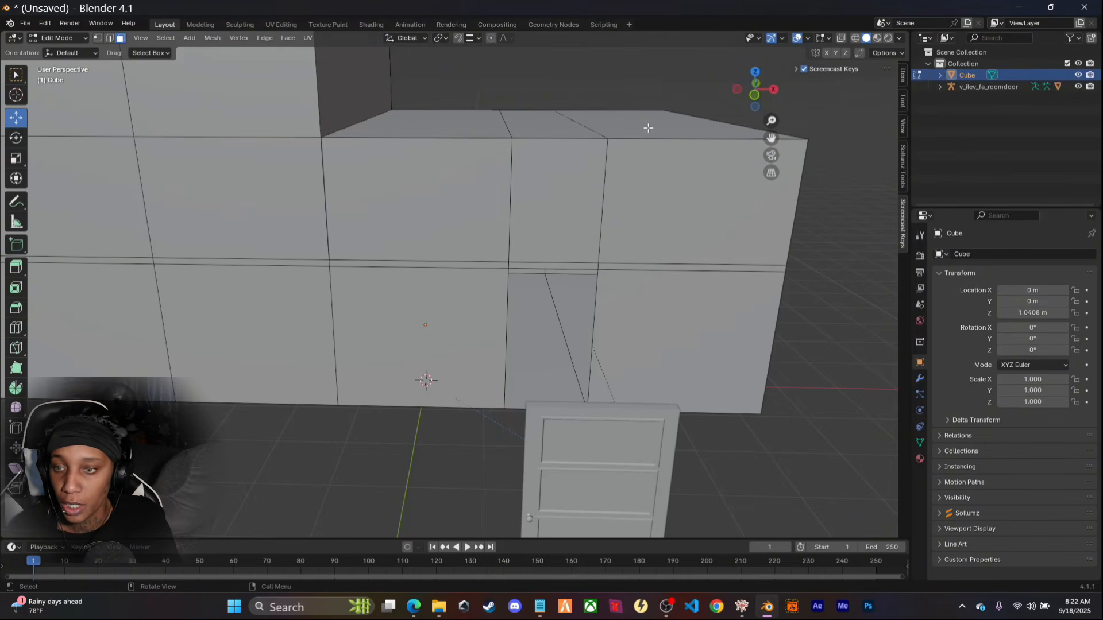
In Object Mode, delete the v_ilev_fa_roomdoor object together with its whole hierarchy
key(Tab)
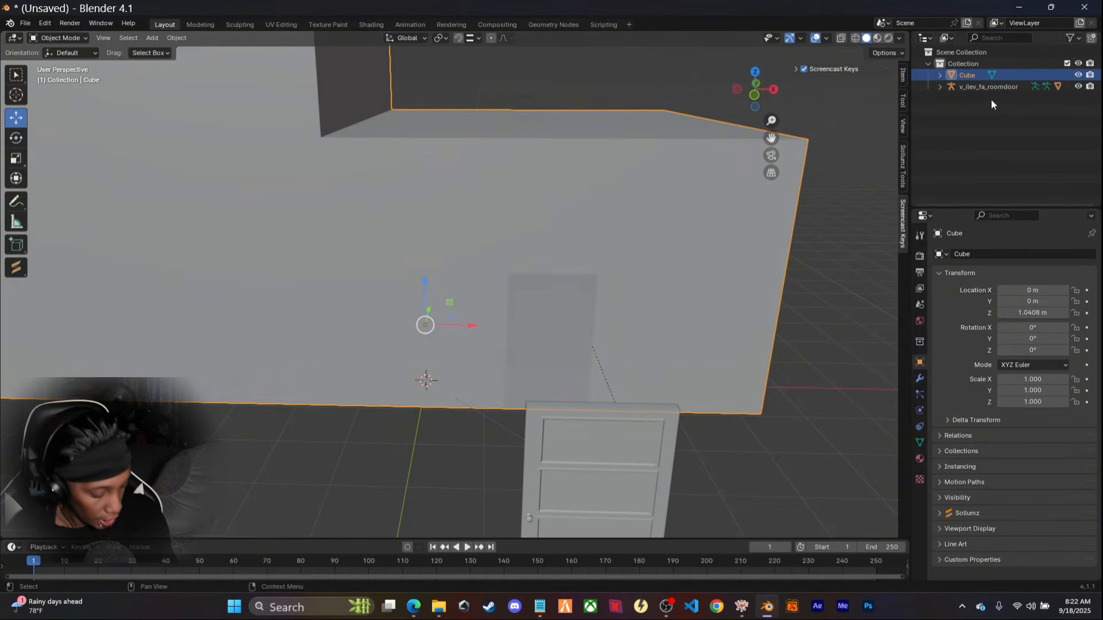
right_click(983, 86)
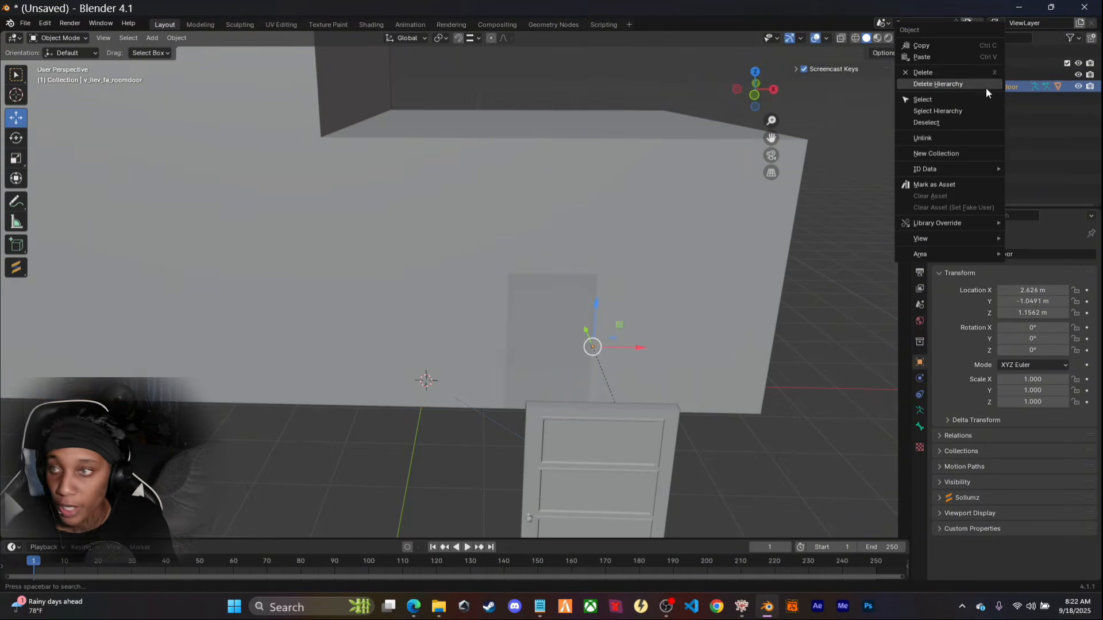
click(919, 84)
middle_drag(659, 451, 614, 442)
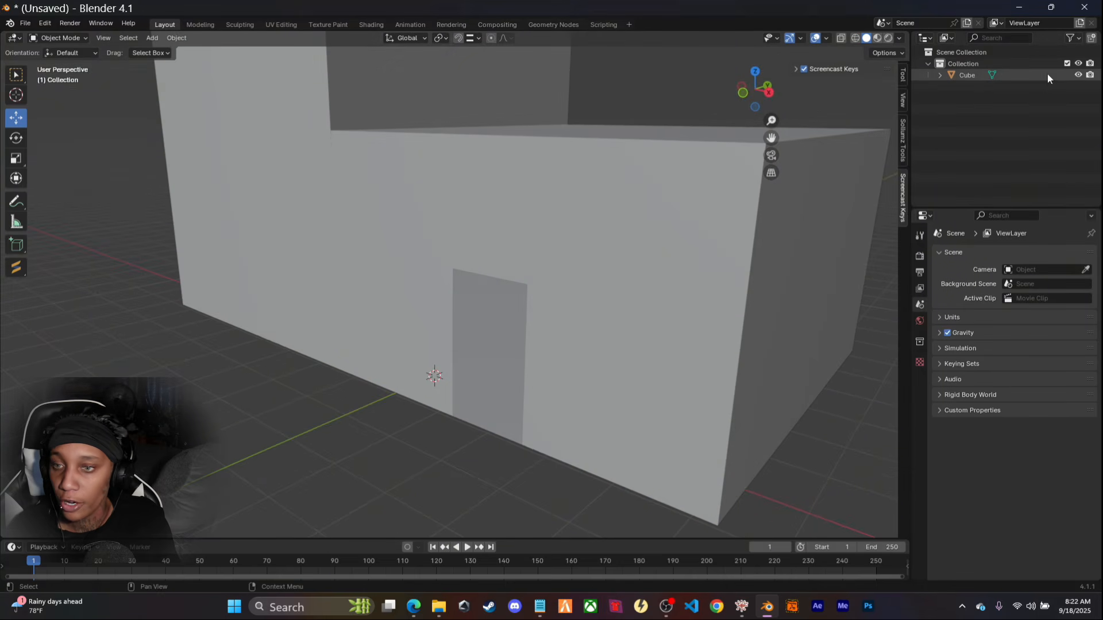
Rename the building object Cube as house_01
click(940, 76)
click(966, 75)
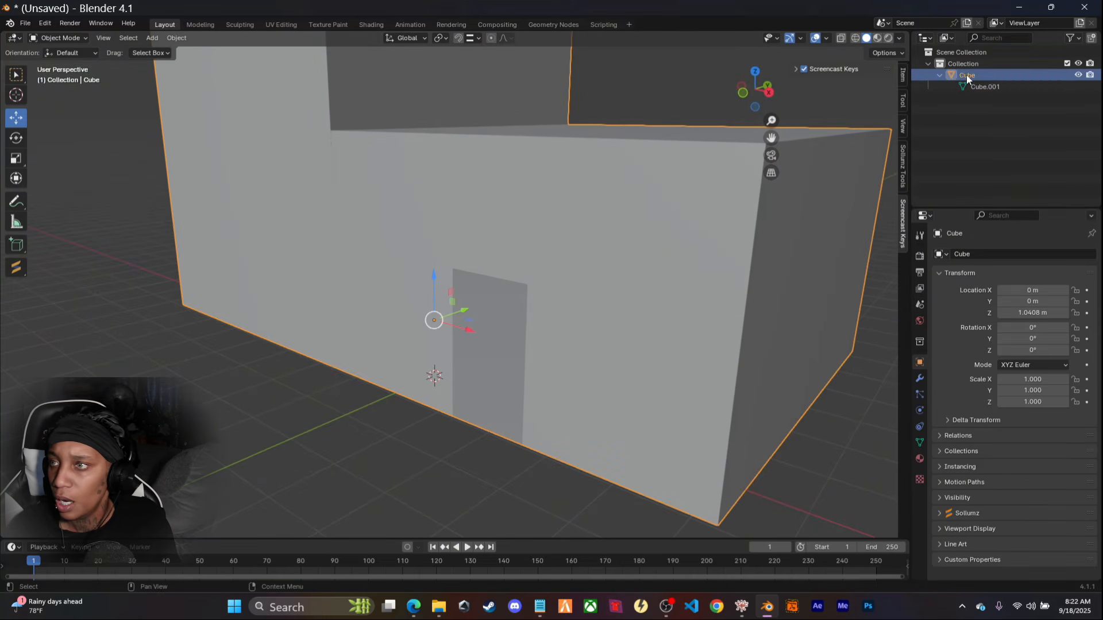
double_click(966, 75)
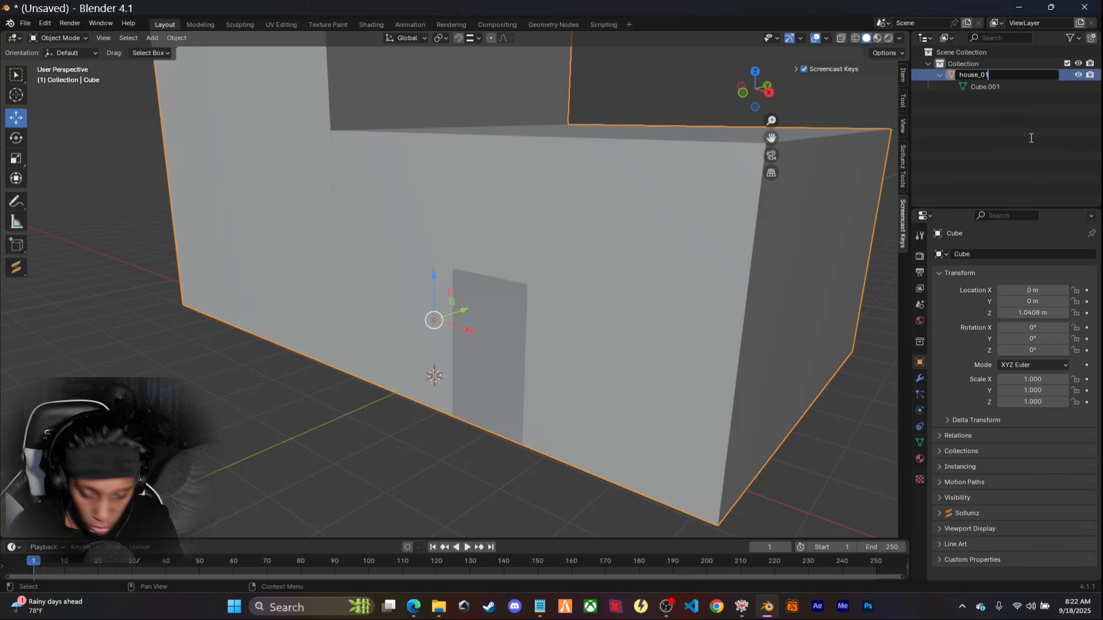
key(Home)
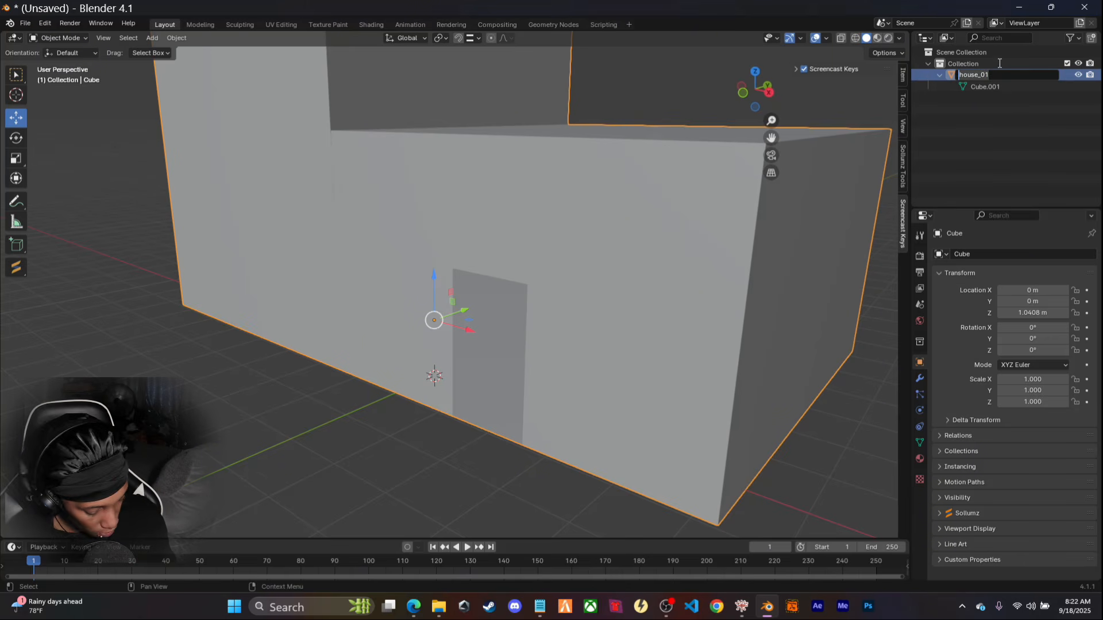
key(Return)
Rename the building's mesh data Cube.001 as house_01 and reselect the building object
click(990, 86)
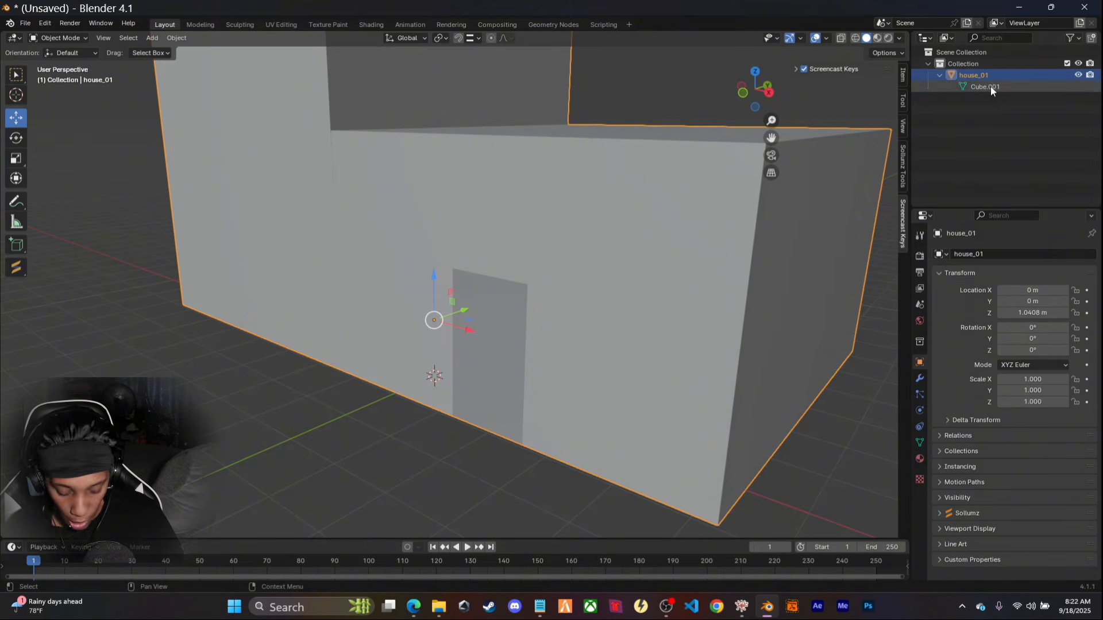
double_click(991, 86)
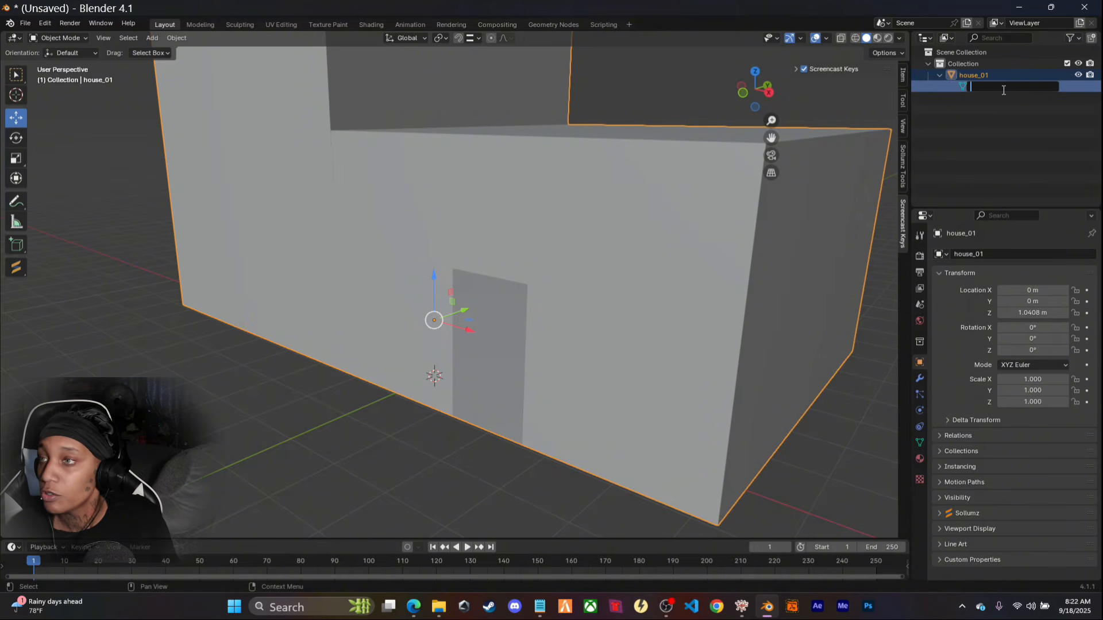
key(ctrl+v)
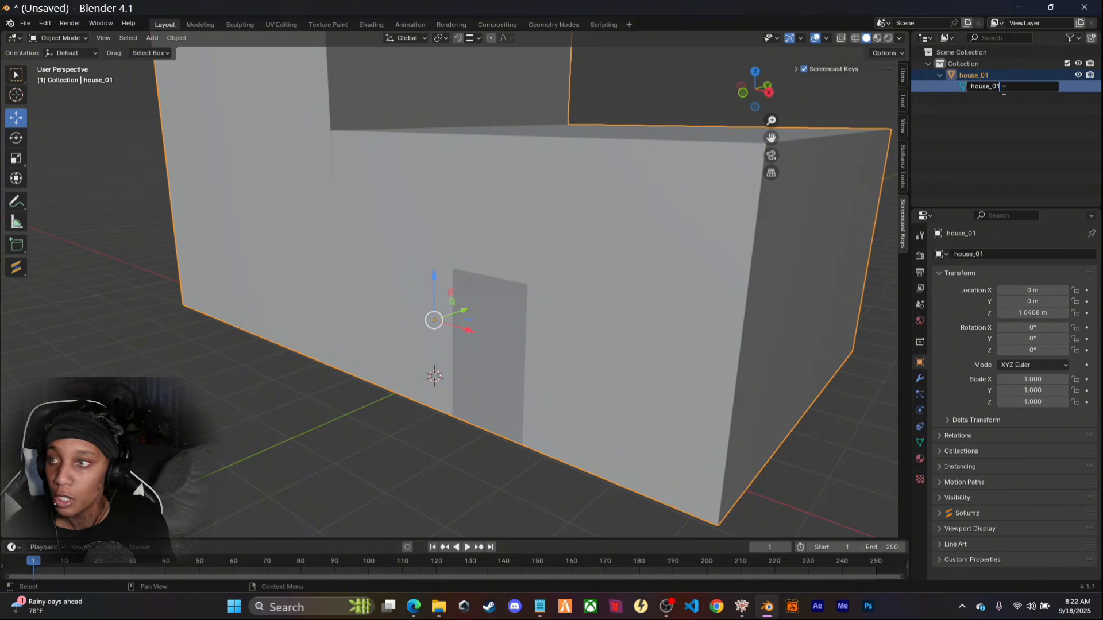
key(Return)
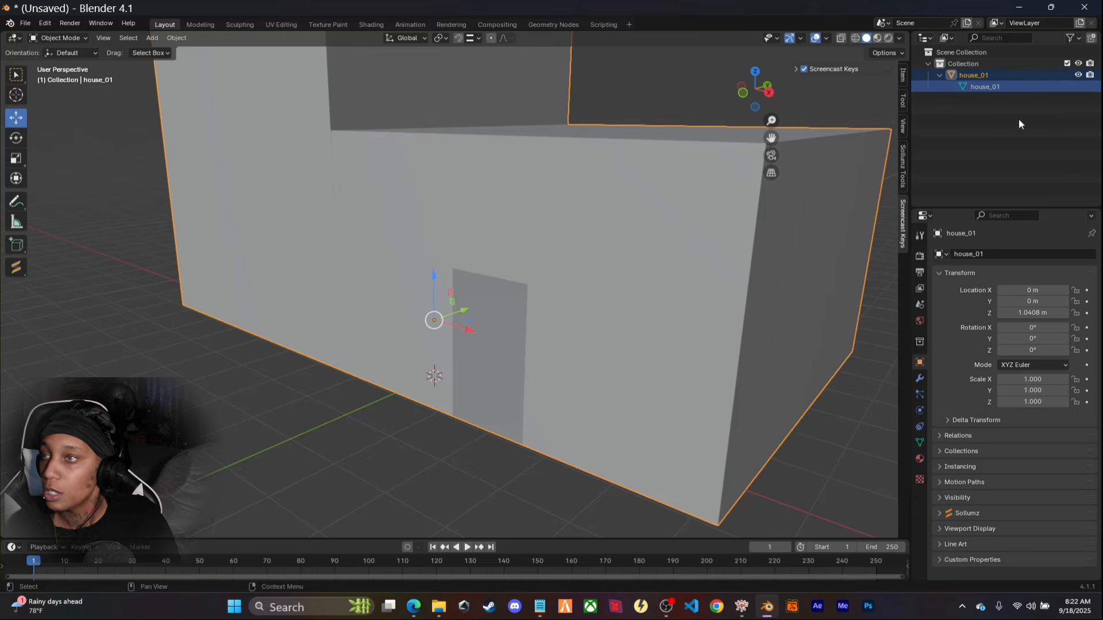
click(990, 75)
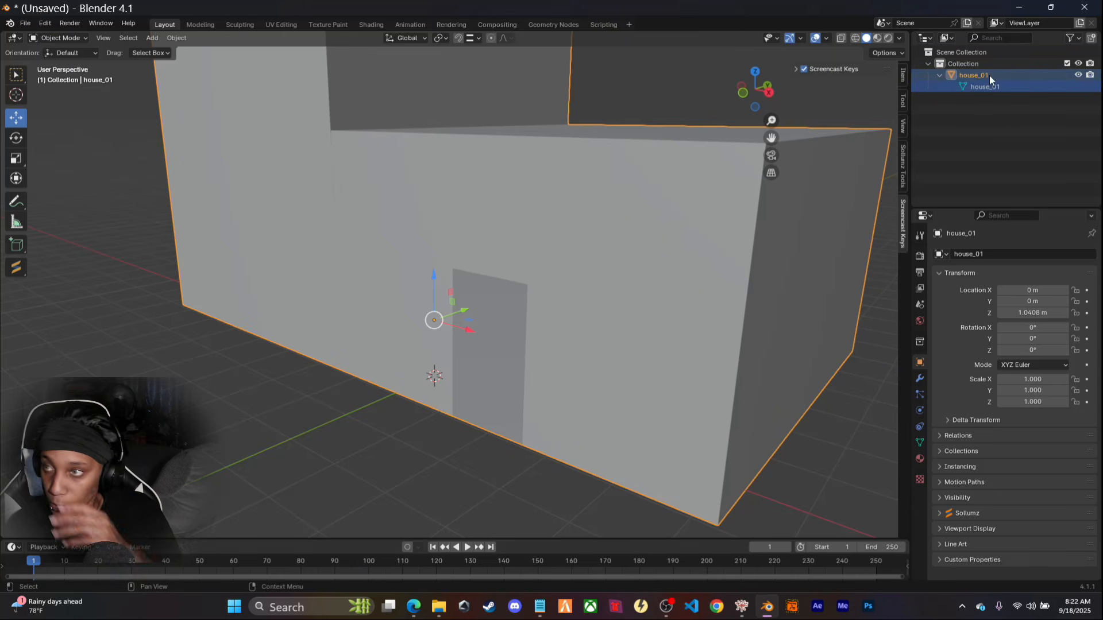
Examine the building shell's walls, roofs and doorway from all sides
middle_drag(152, 407, 252, 377)
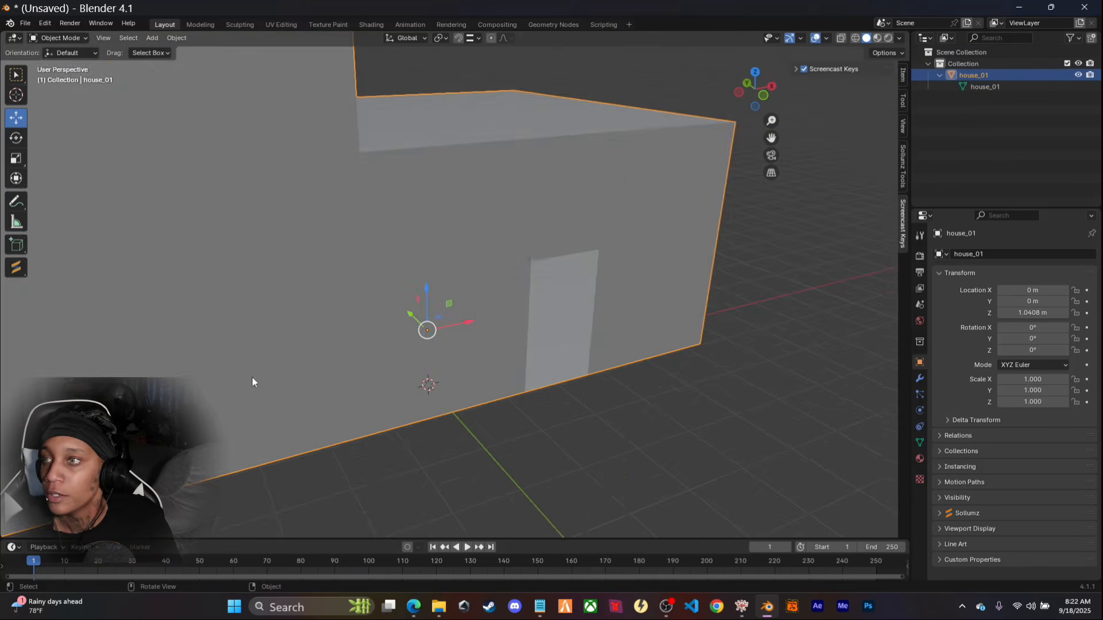
scroll(304, 368, down, 4)
middle_drag(581, 405, 415, 425)
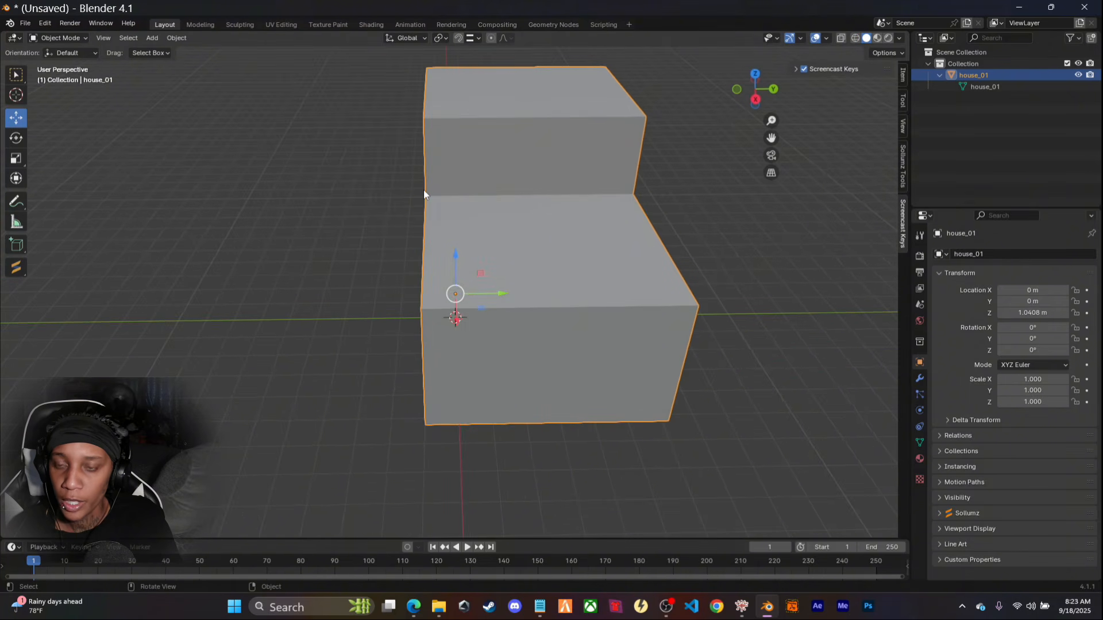
middle_drag(446, 533, 585, 476)
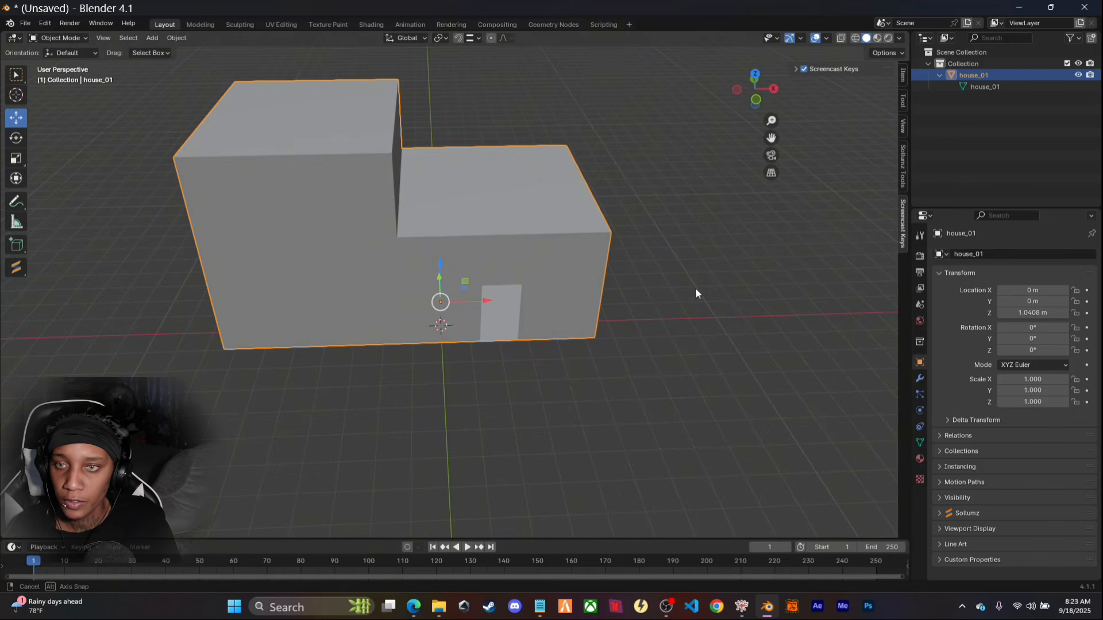
middle_drag(696, 289, 453, 249)
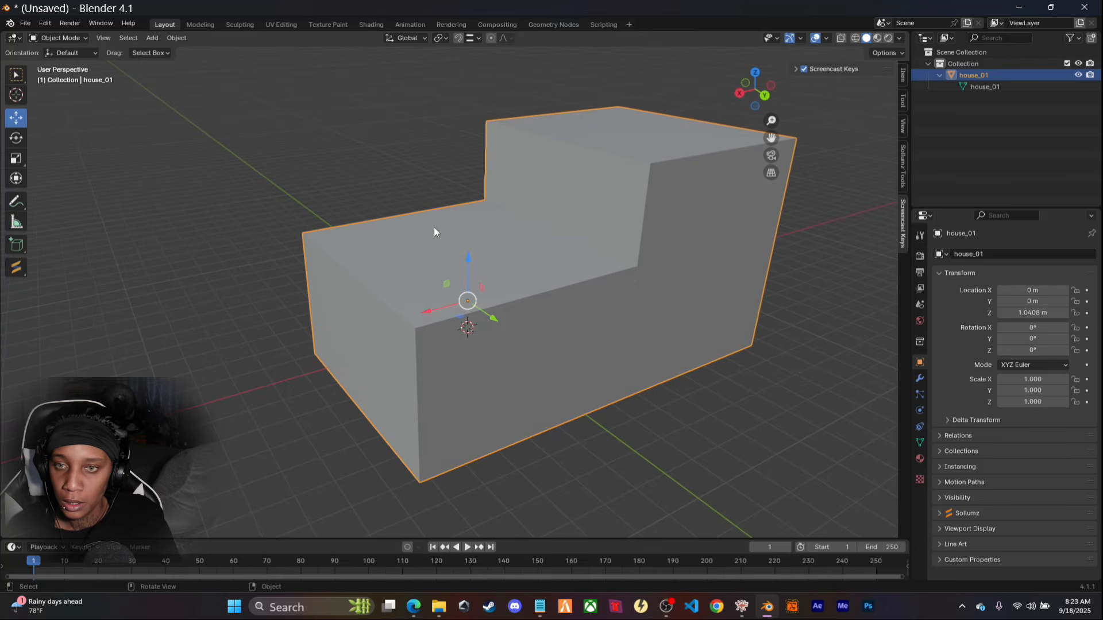
mouse_move(688, 413)
middle_down()
mouse_move(705, 419)
mouse_move(688, 413)
middle_up()
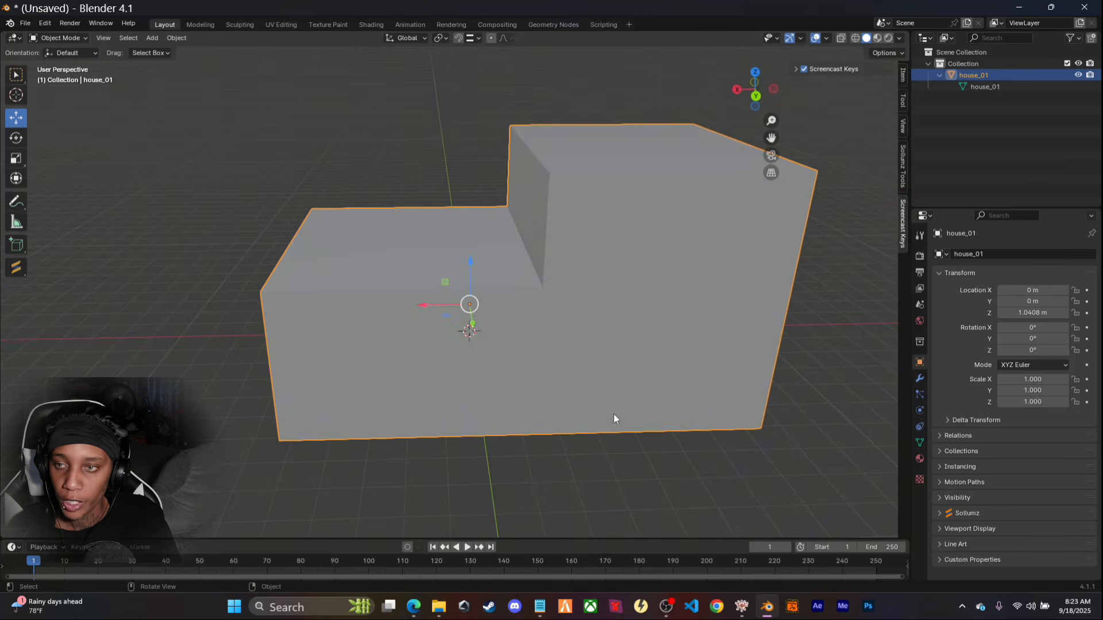
mouse_move(615, 419)
middle_down()
mouse_move(459, 428)
mouse_move(605, 422)
middle_up()
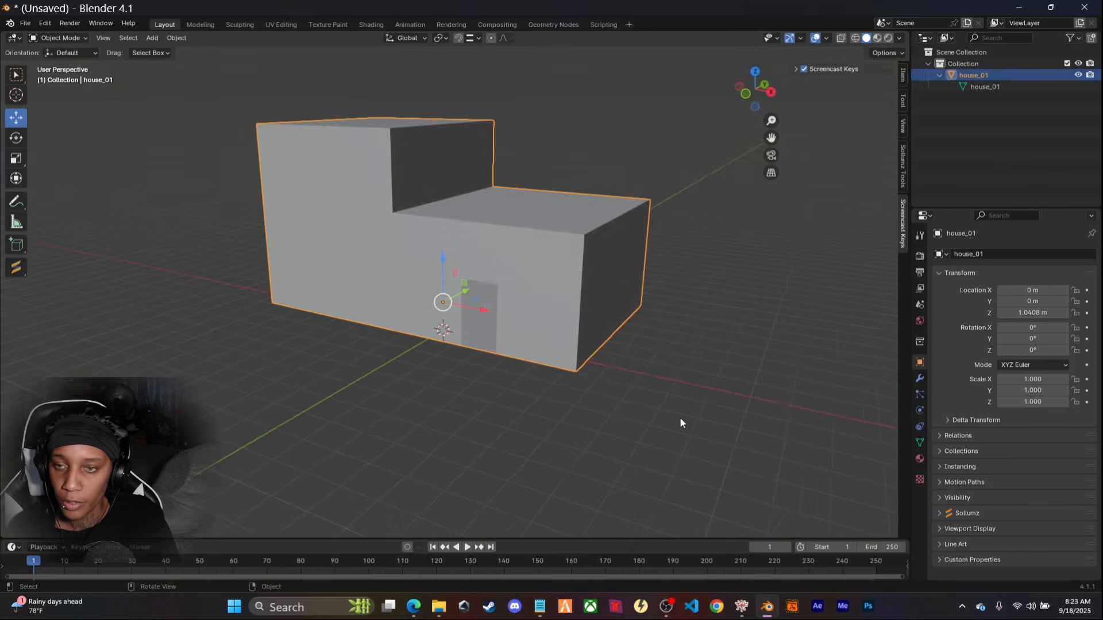
middle_drag(680, 423, 494, 429)
In Edit Mode, add a vertical loop cut across the tall block's end wall, slid about 0.6 toward the rear wall
key(Tab)
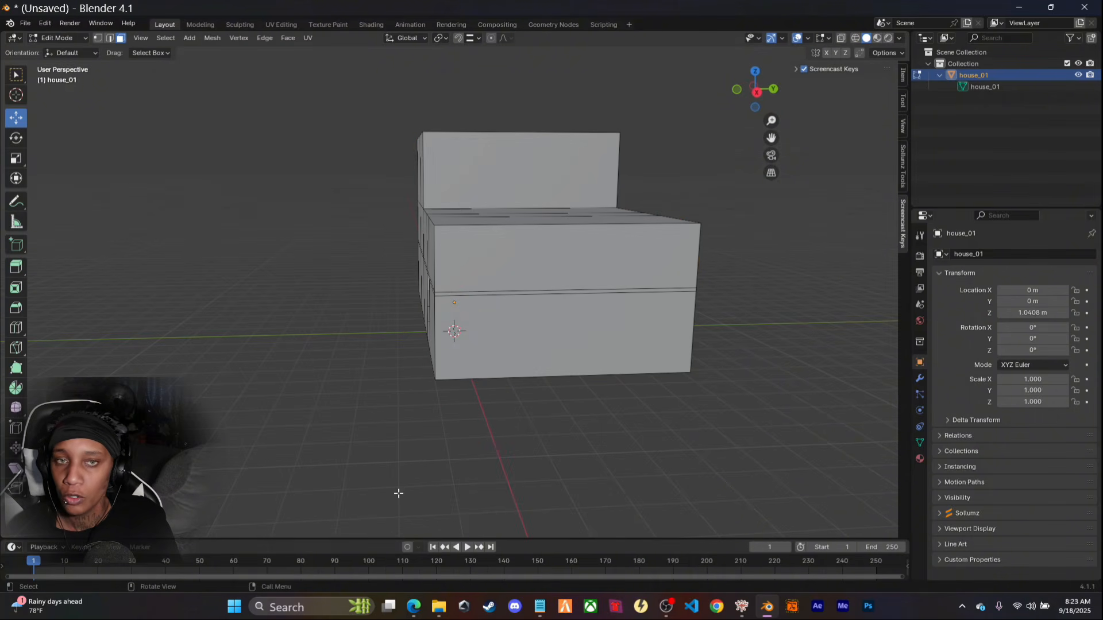
middle_drag(459, 432, 582, 431)
middle_drag(386, 432, 536, 423)
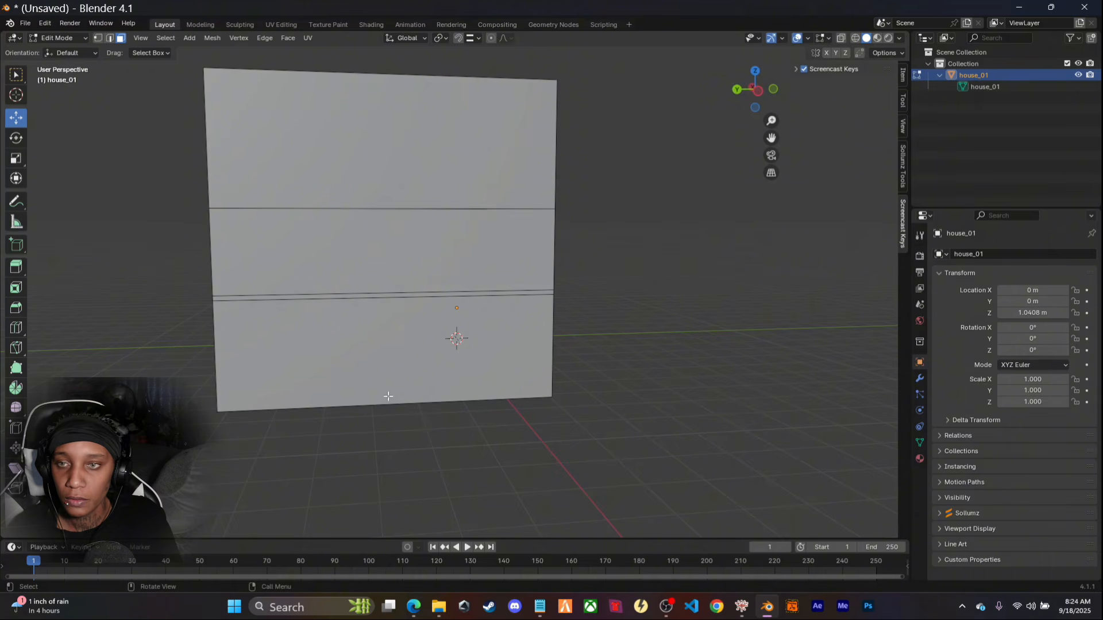
mouse_move(446, 468)
middle_down()
mouse_move(381, 465)
mouse_move(441, 470)
middle_up()
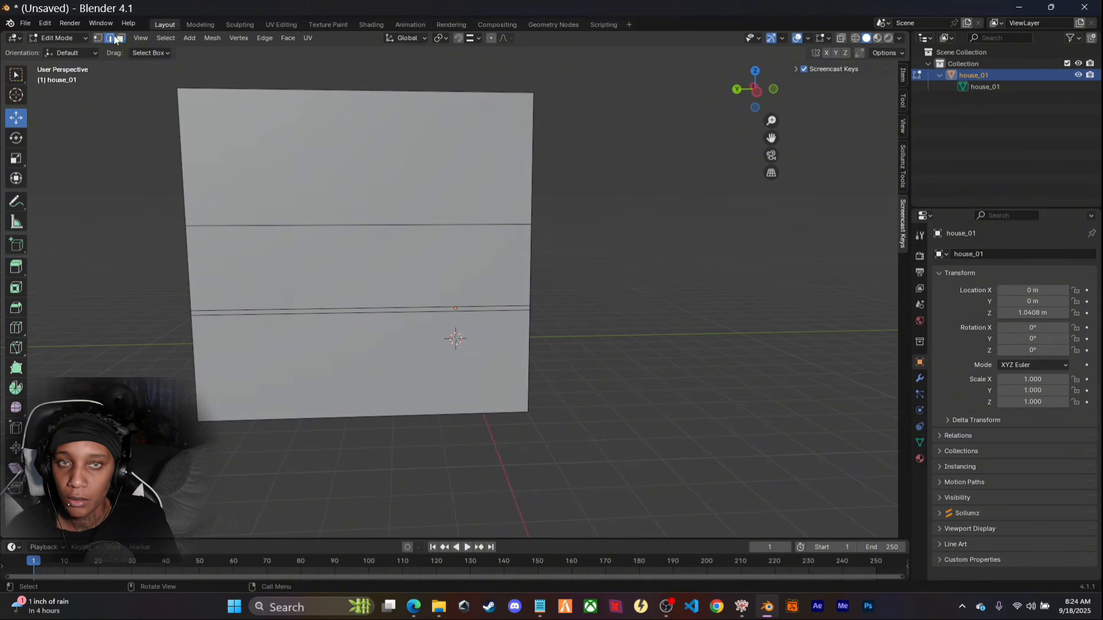
click(283, 89)
mouse_move(653, 226)
middle_down()
mouse_move(616, 247)
mouse_move(663, 243)
middle_up()
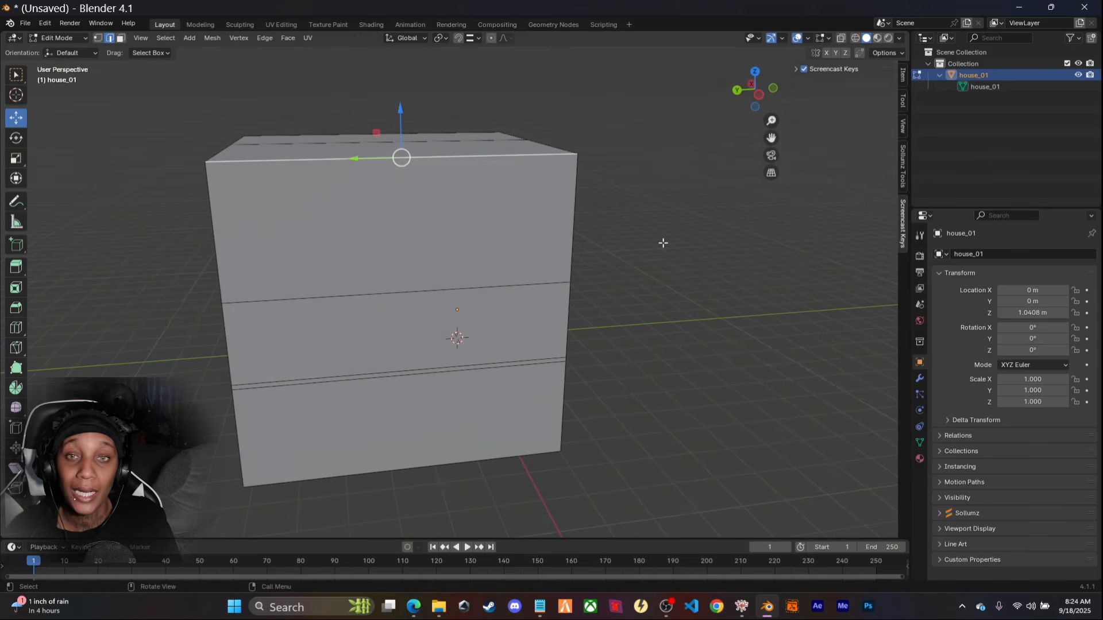
middle_drag(663, 243, 679, 270)
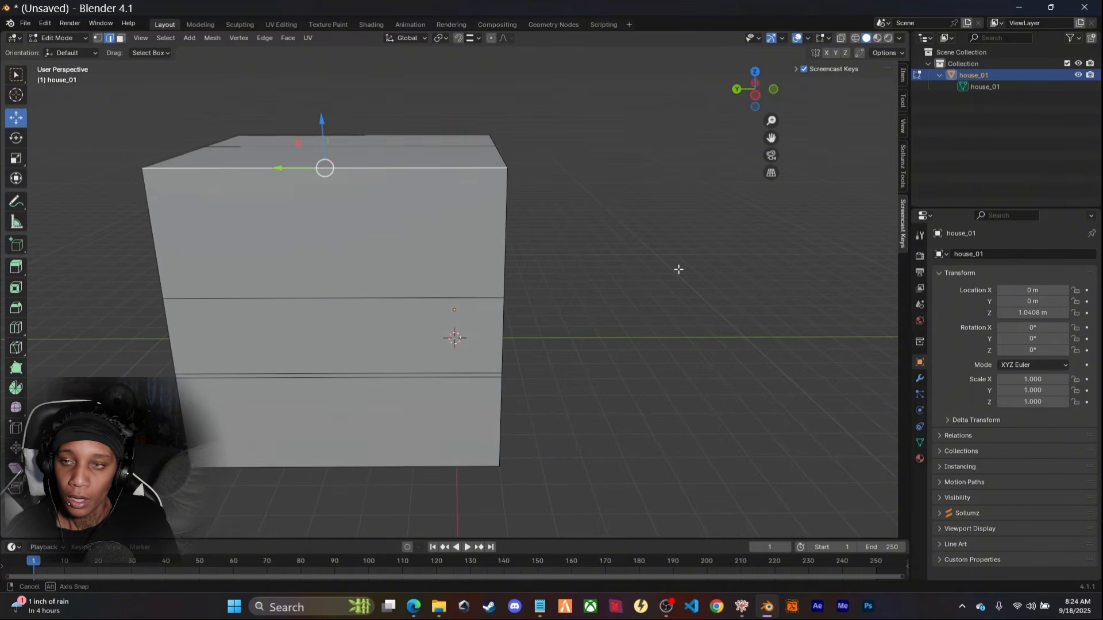
key(ctrl+r)
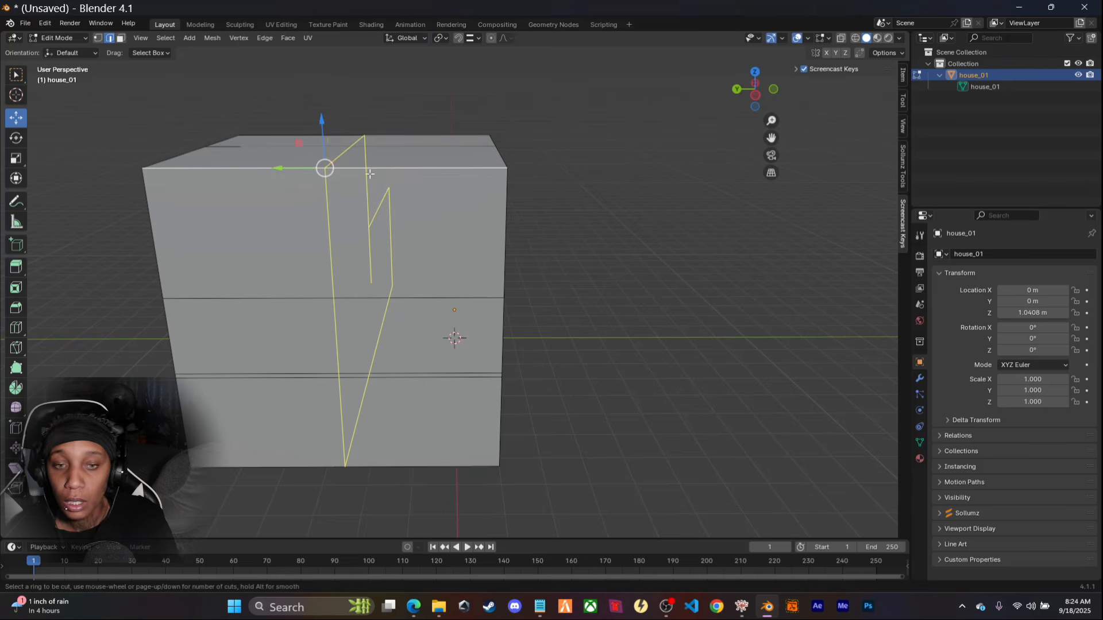
click(296, 169)
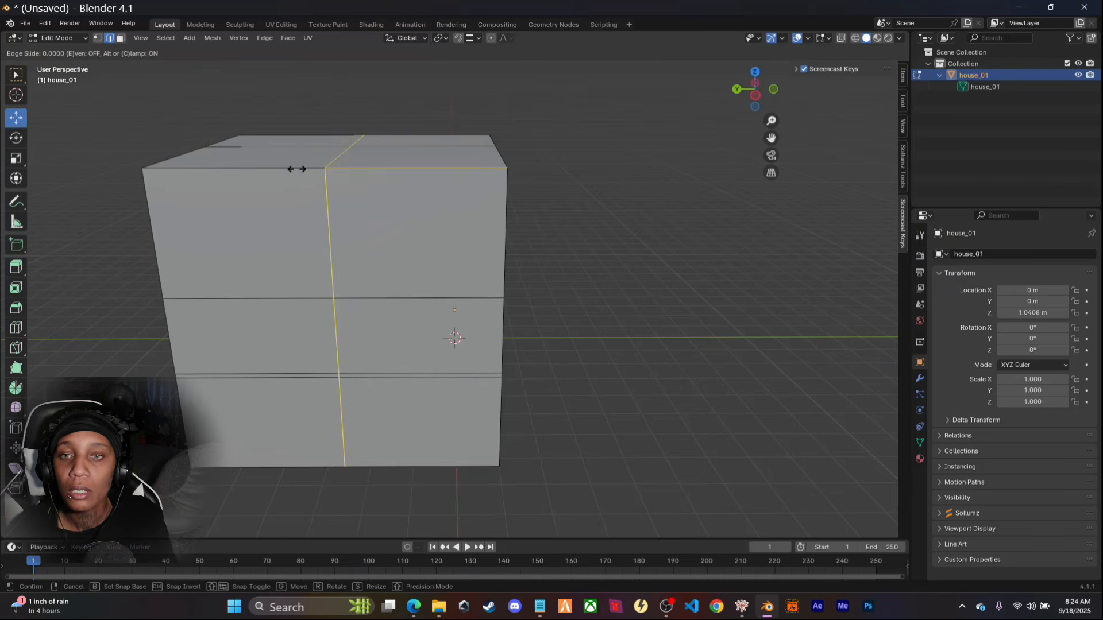
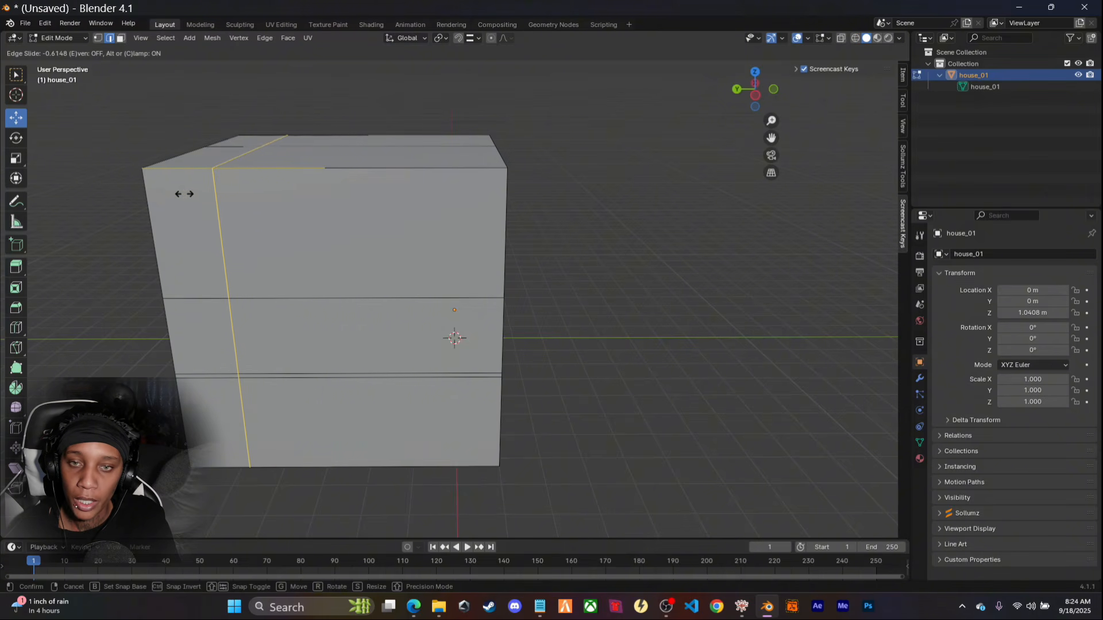
click(189, 196)
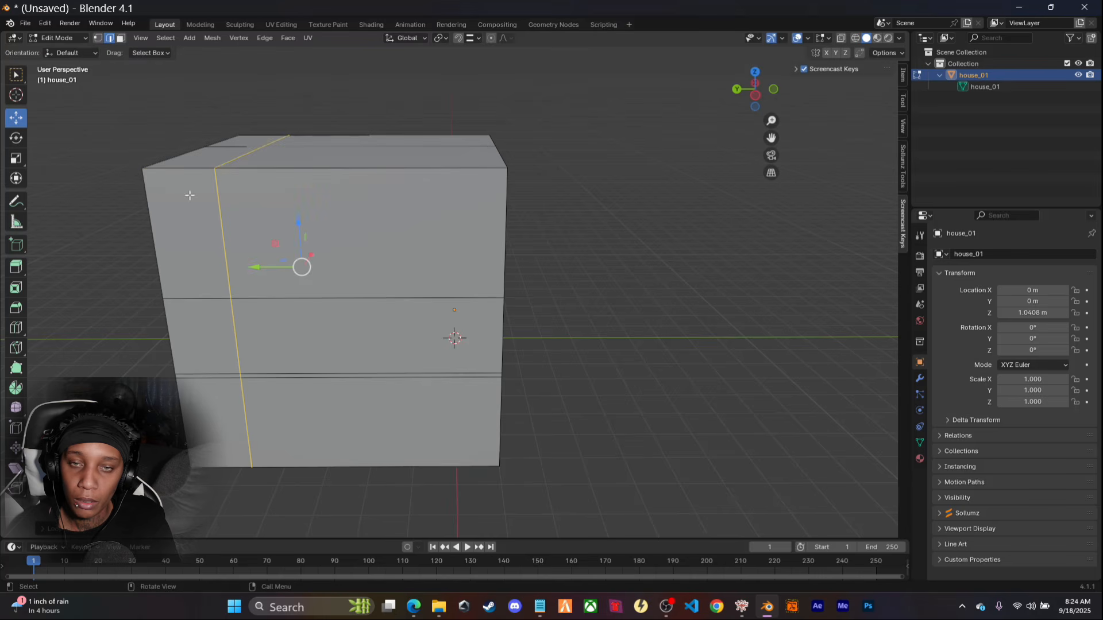
Add a second vertical loop cut through the end wall's larger section, slid slightly toward the doorway side
click(387, 168)
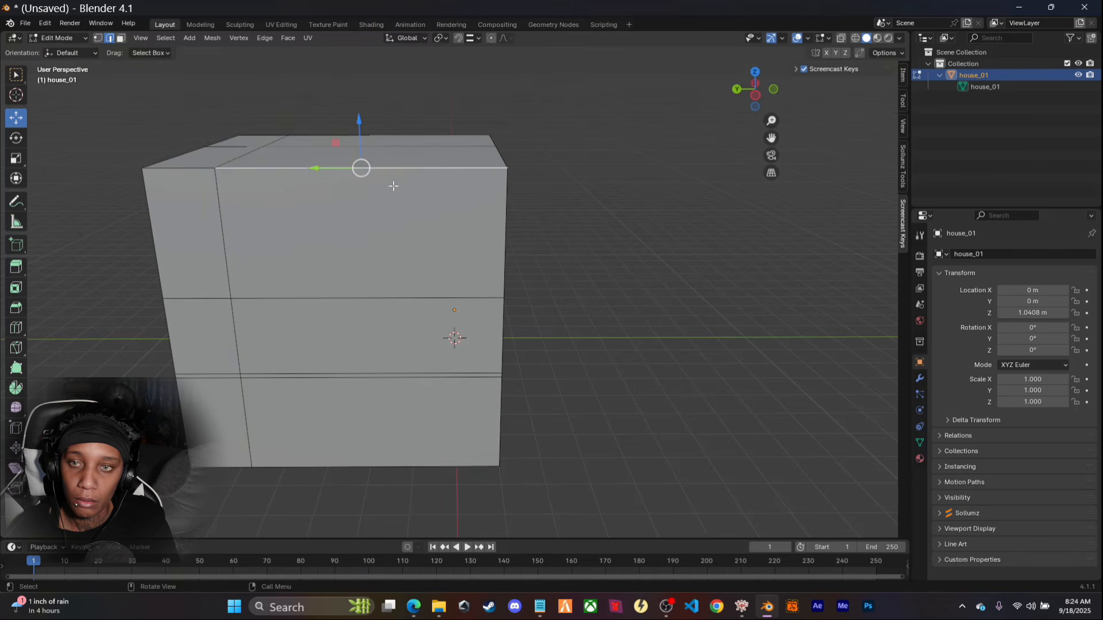
key(ctrl+r)
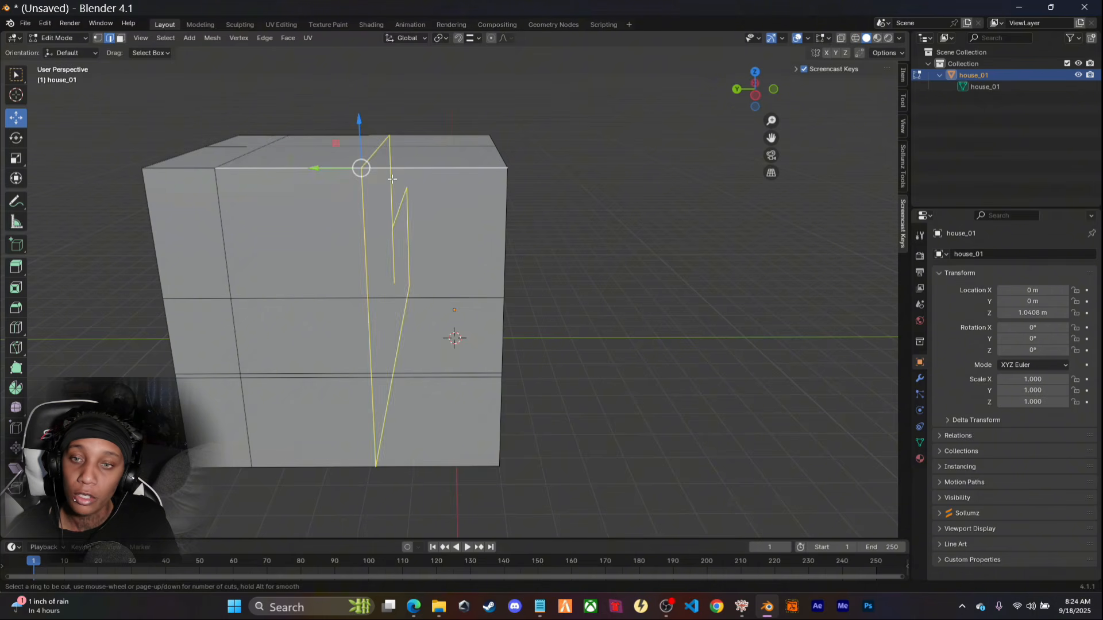
click(413, 186)
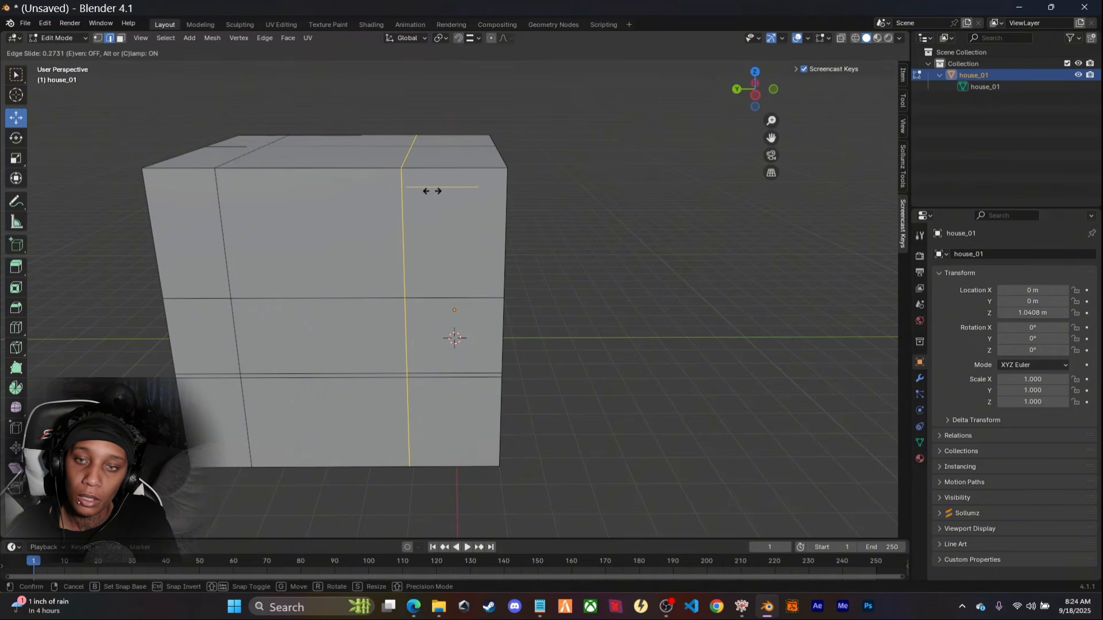
click(428, 187)
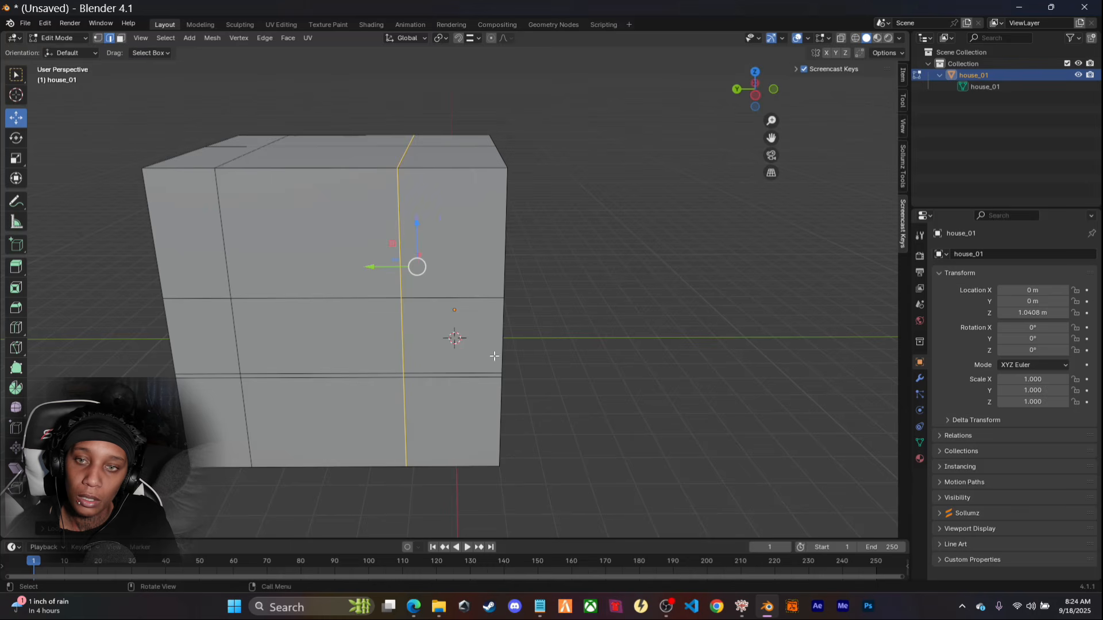
middle_drag(550, 408, 566, 401)
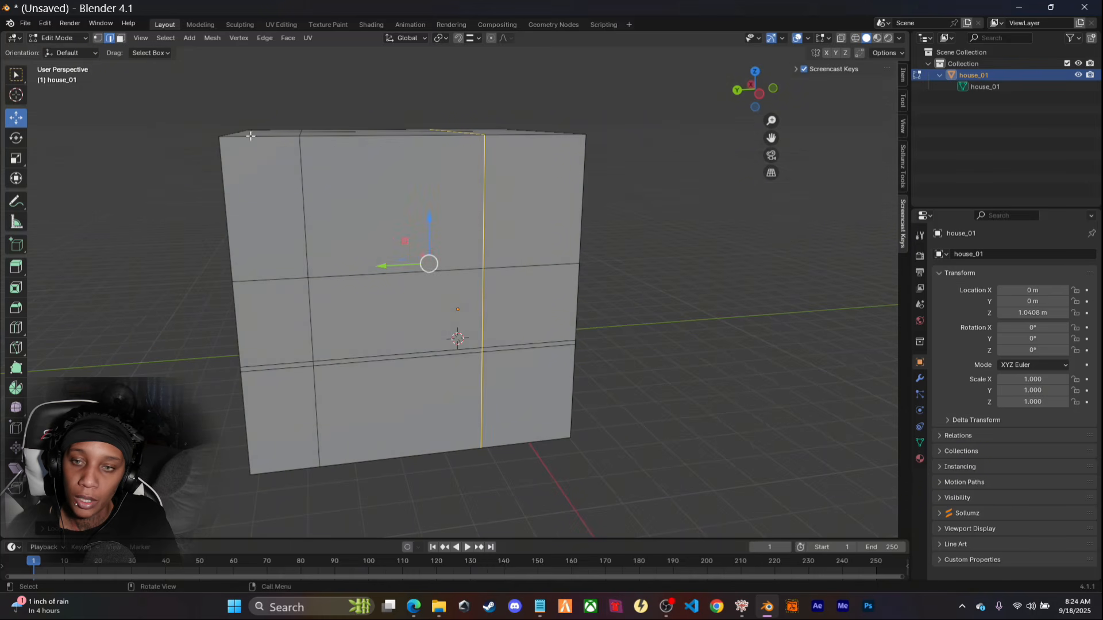
In face select mode, select the tall block's middle end-wall faces plus its outer upper front face and both mid-height front faces
click(121, 38)
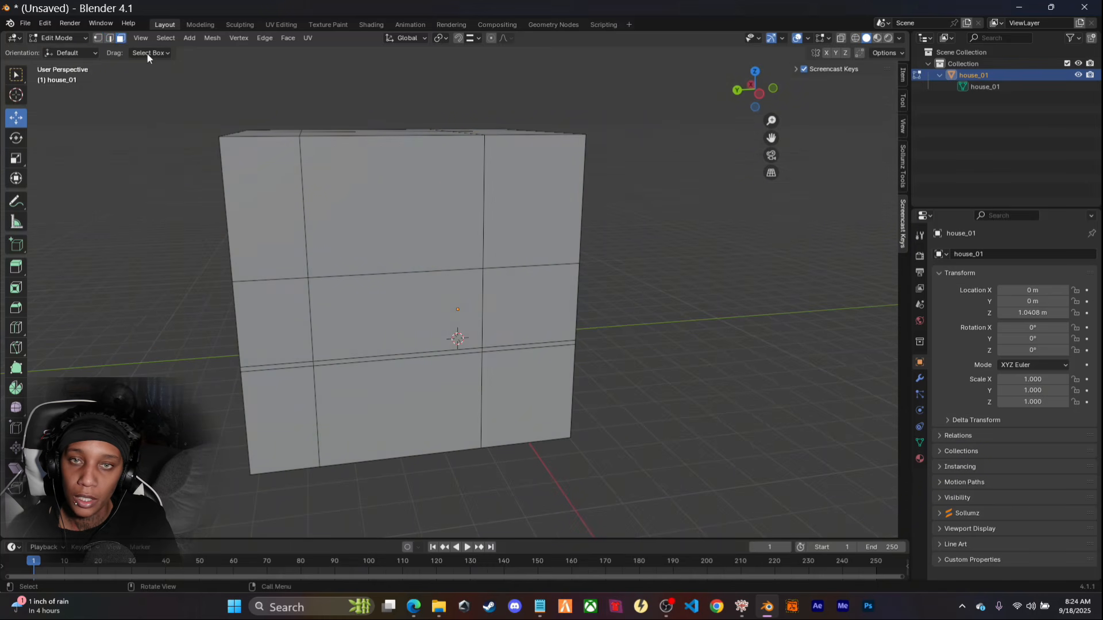
click(386, 216)
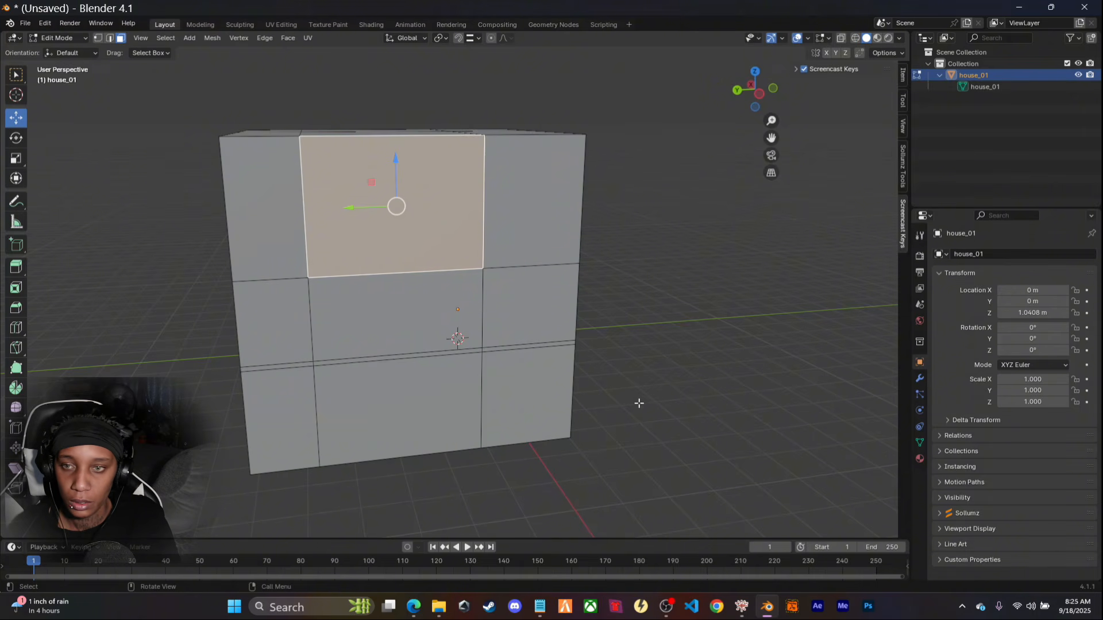
middle_drag(639, 404, 590, 429)
shift+click(471, 405)
shift+click(270, 164)
shift+click(283, 243)
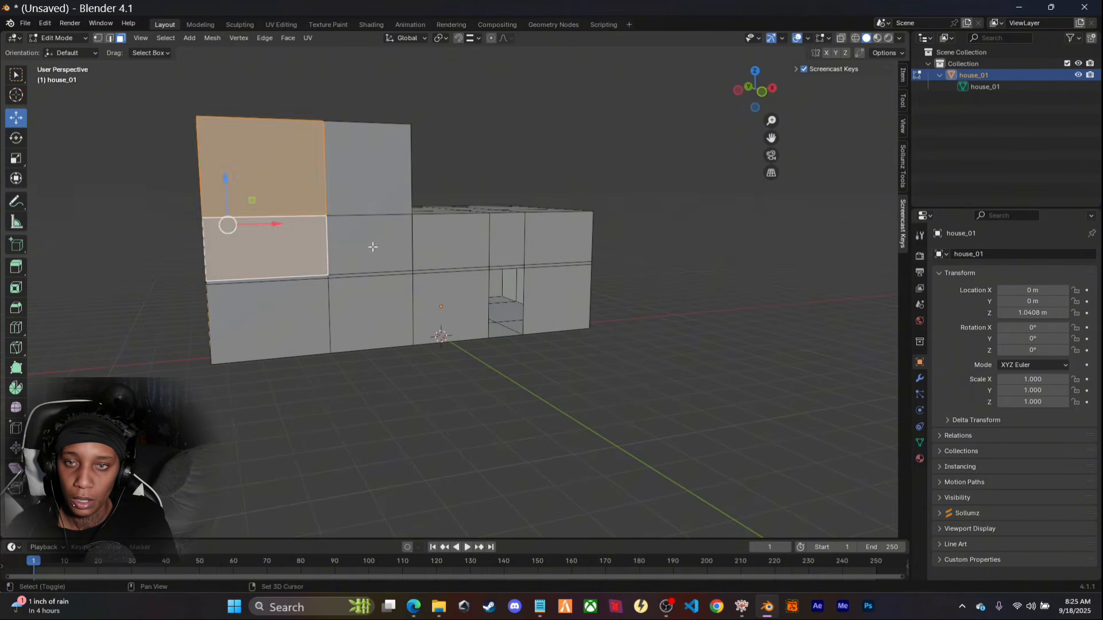
shift+click(372, 246)
Add the middle face of the step wall, two middle low-roof faces and the upper middle face of the low end wall to the selection
middle_drag(377, 393, 261, 354)
shift+click(548, 165)
middle_drag(549, 166, 549, 236)
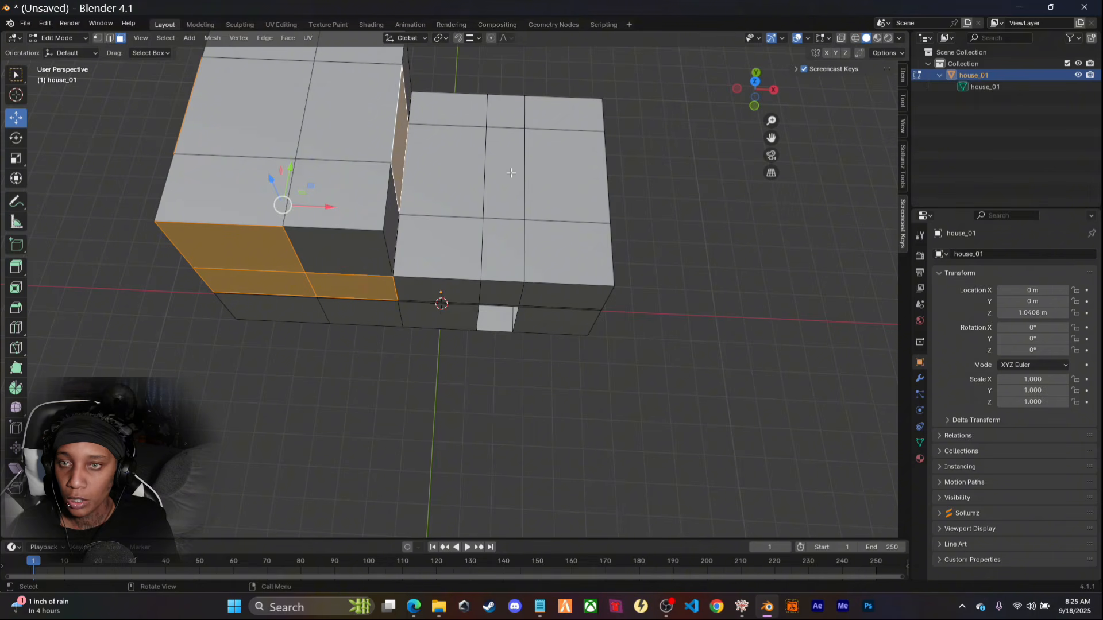
middle_drag(511, 172, 557, 258)
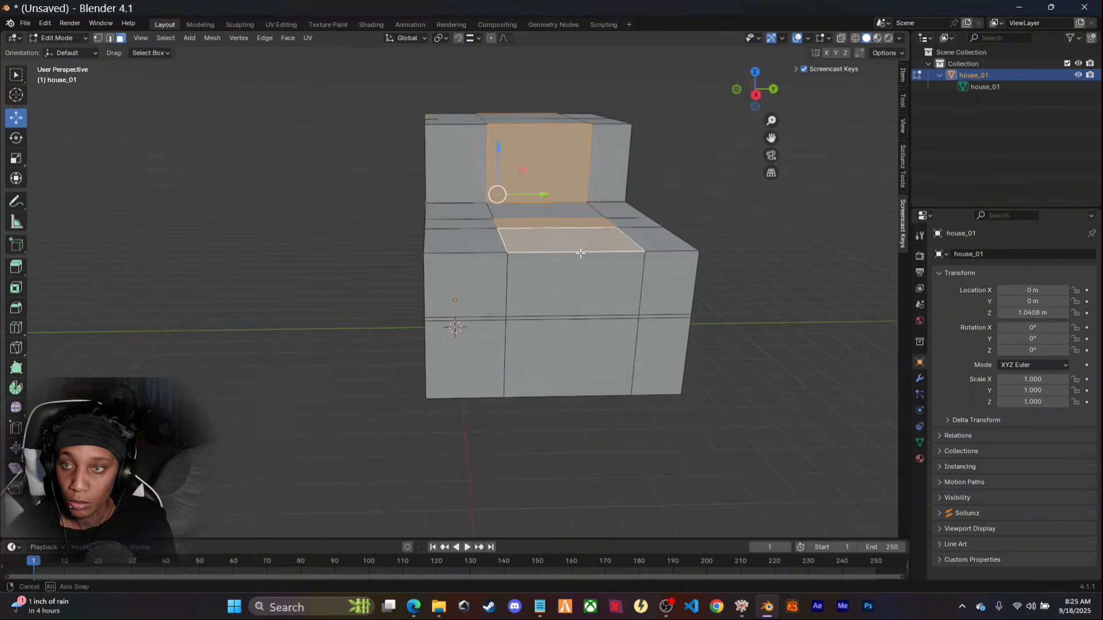
shift+click(515, 312)
shift+click(519, 329)
Add the lower rear-wall faces and the low end wall's lower middle face to the selection, and delete all selected faces
middle_drag(647, 413, 533, 399)
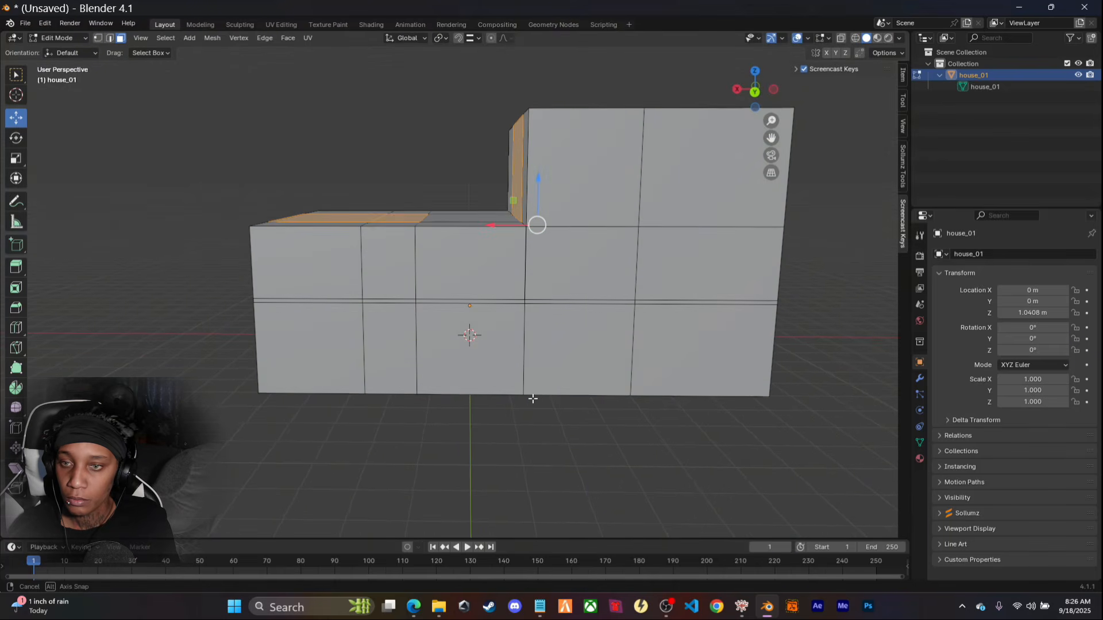
shift+click(454, 347)
shift+click(563, 364)
middle_drag(489, 430, 711, 435)
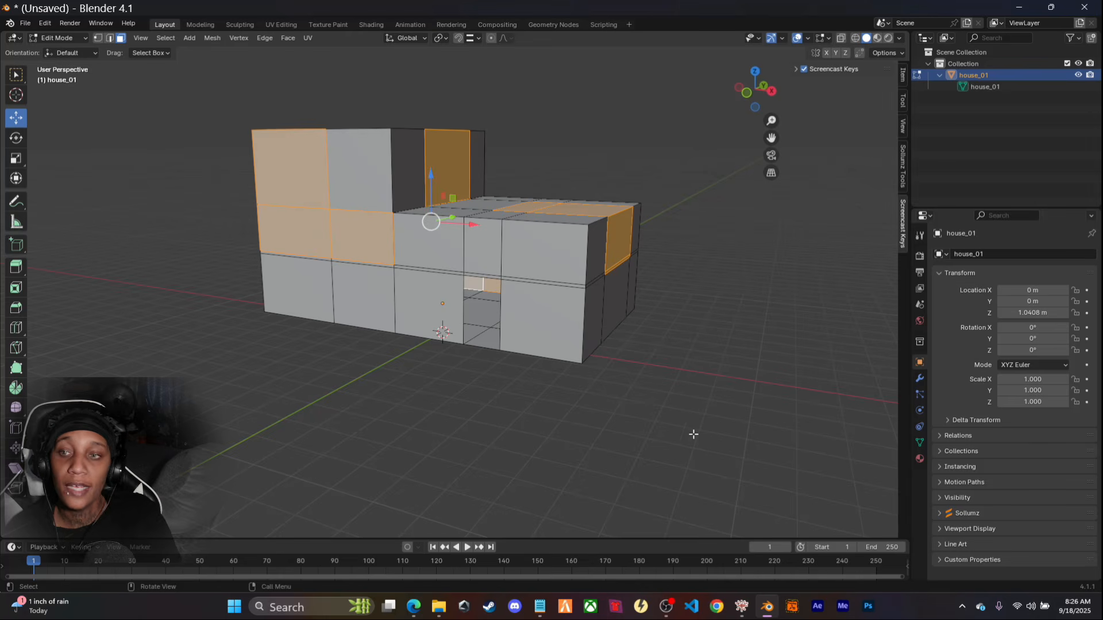
middle_drag(759, 371, 524, 376)
middle_drag(399, 475, 517, 453)
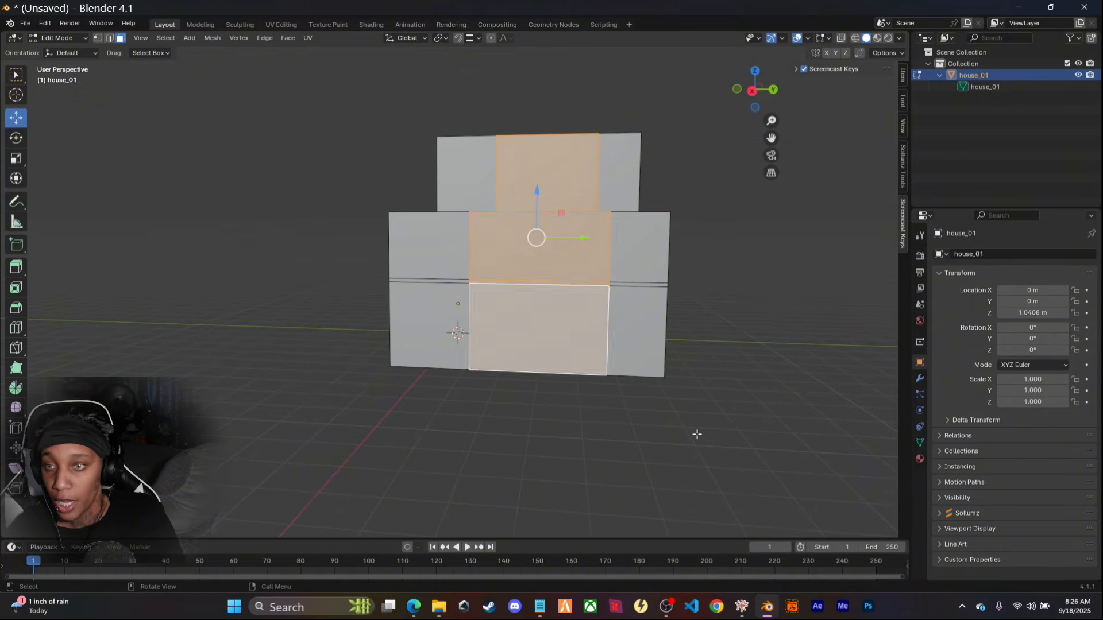
middle_drag(697, 434, 426, 477)
key(x)
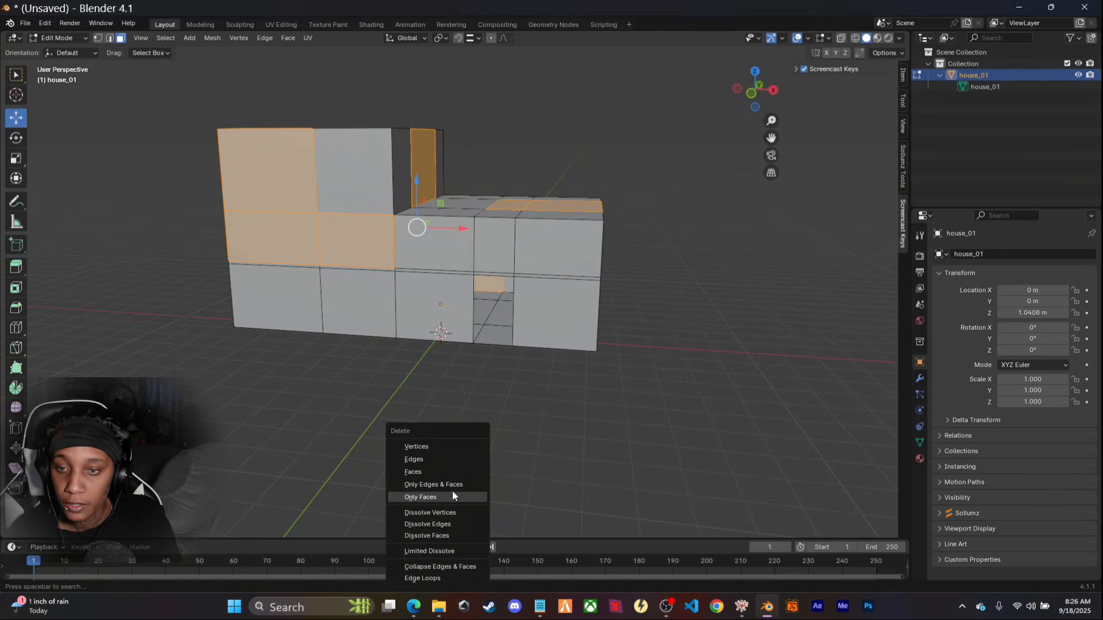
click(425, 471)
Return to Object Mode and turn on the Face Orientation overlay for the opened building shell
middle_drag(394, 467, 579, 402)
middle_drag(229, 446, 485, 467)
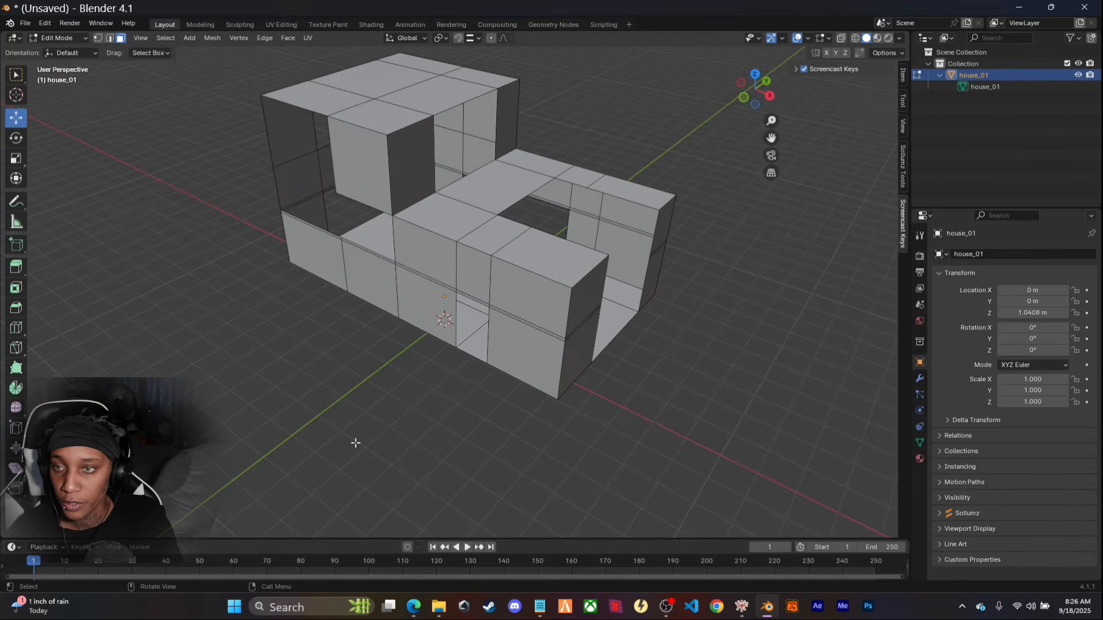
middle_drag(355, 443, 439, 421)
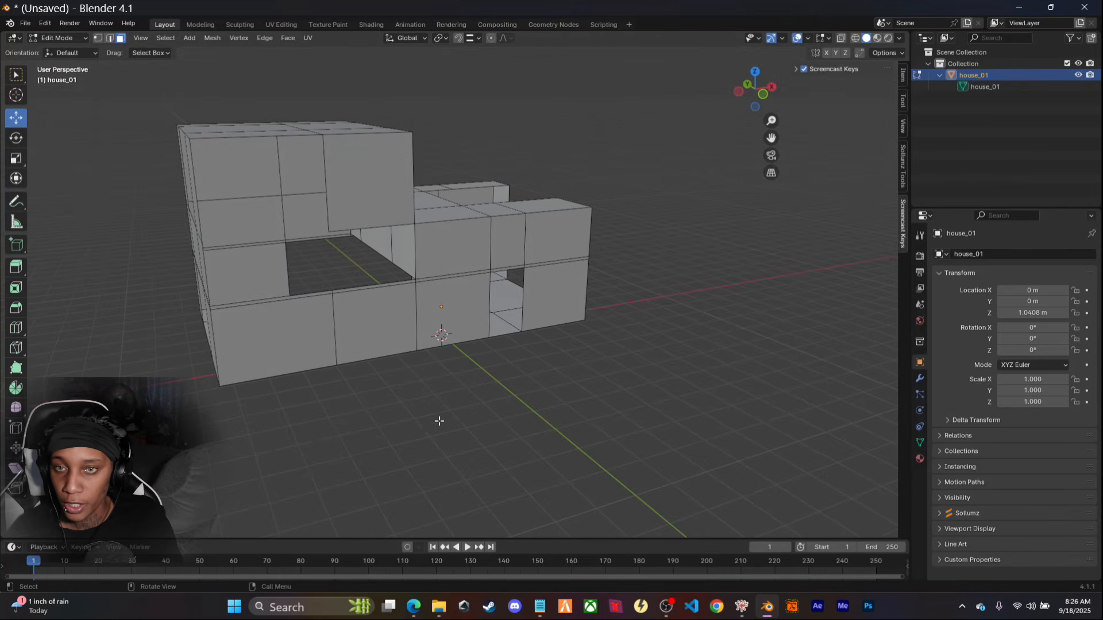
middle_drag(271, 442, 364, 472)
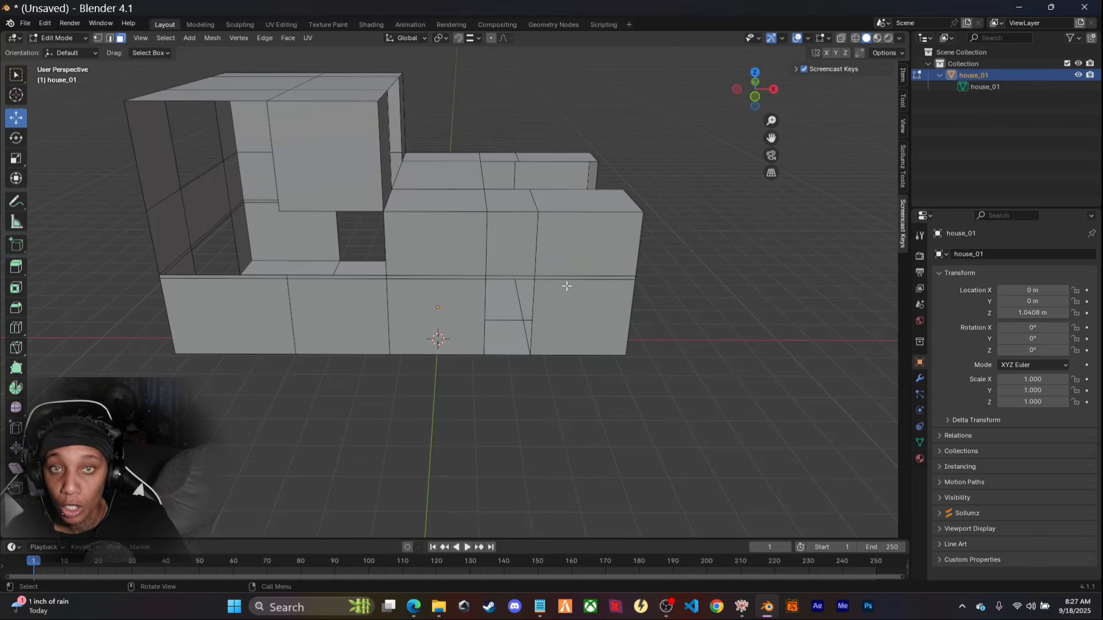
key(Tab)
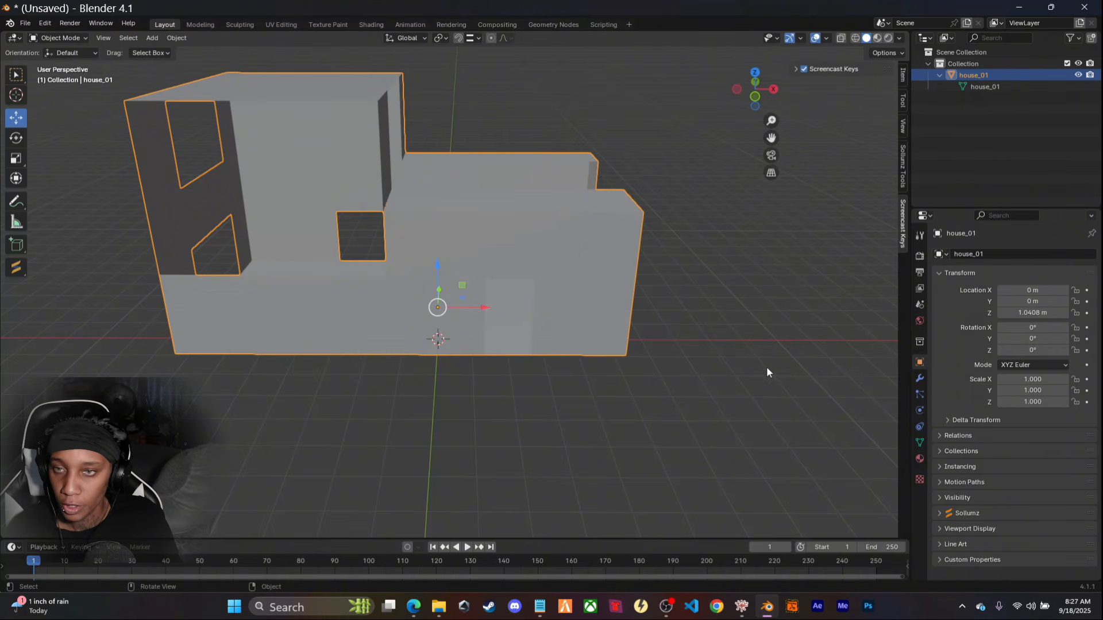
middle_drag(761, 395, 723, 388)
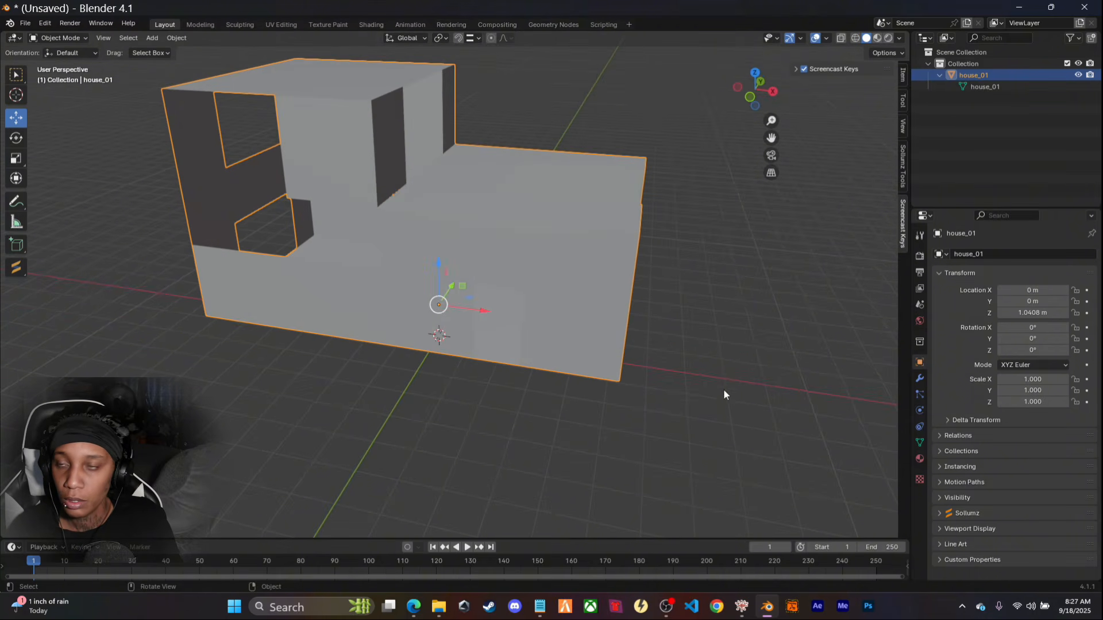
click(827, 38)
click(756, 246)
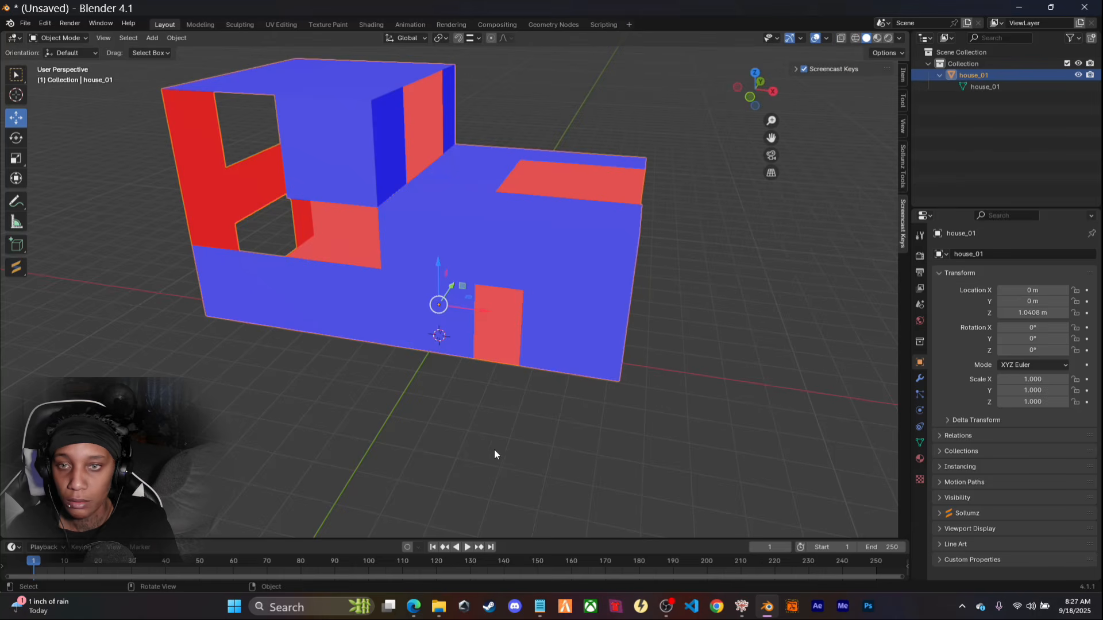
Check the shell's face orientation colours and turn the Face Orientation overlay off
middle_drag(523, 426, 434, 278)
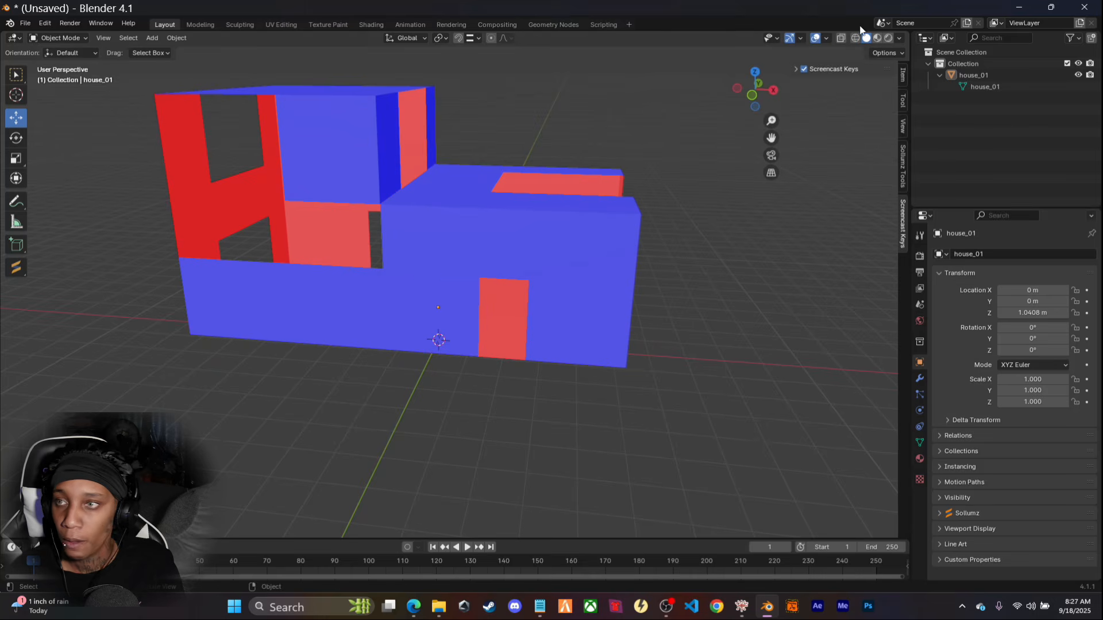
click(825, 38)
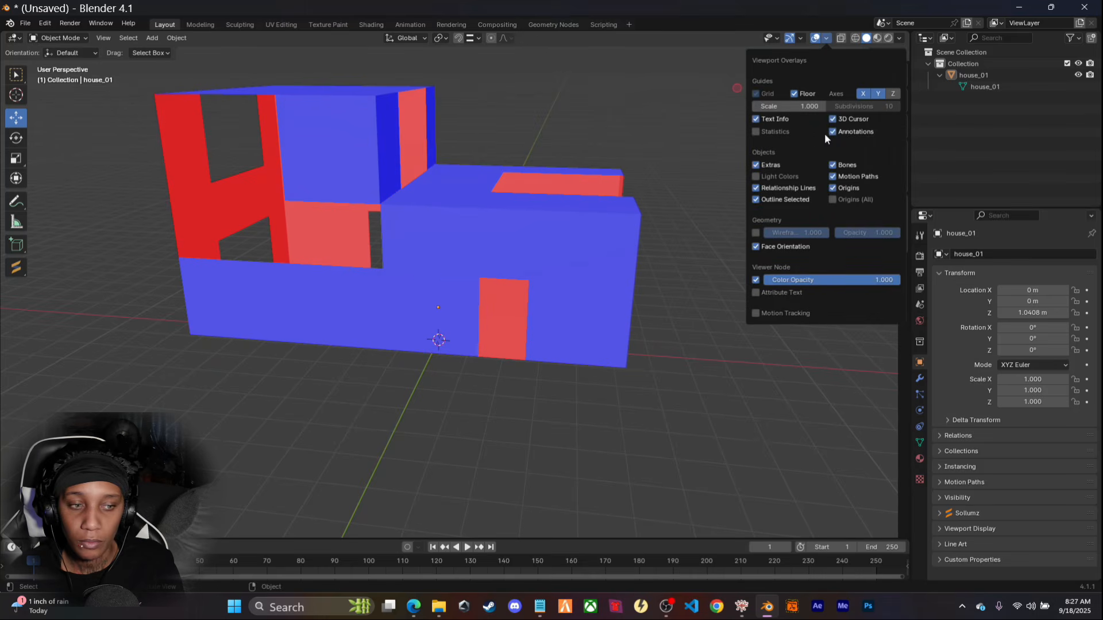
click(756, 247)
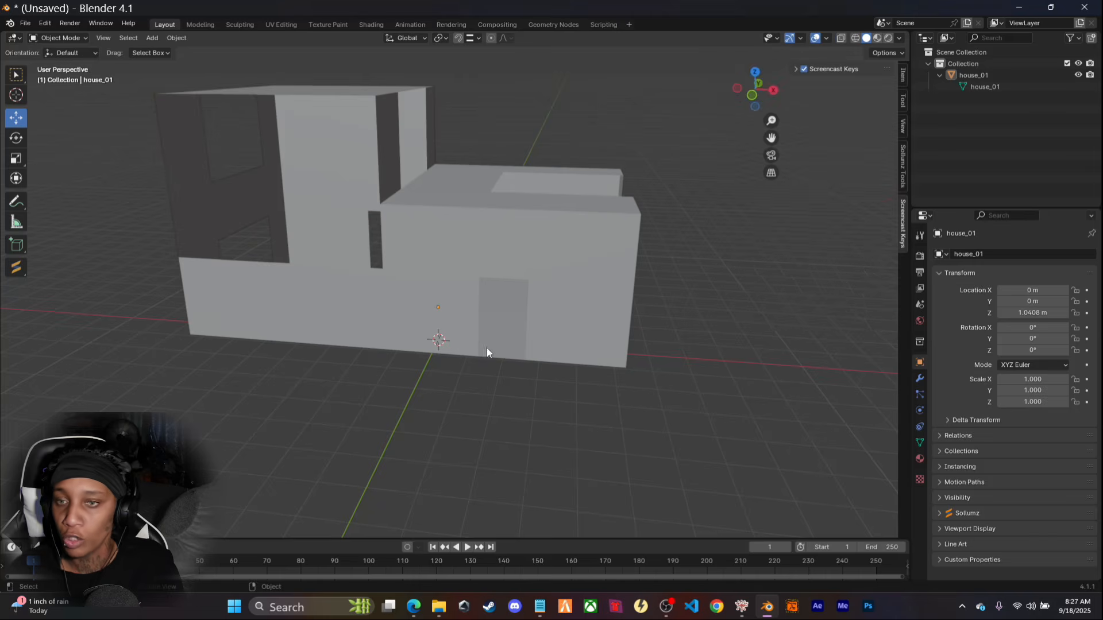
Set the origin of the house_01 object to its geometry
middle_drag(485, 352, 417, 406)
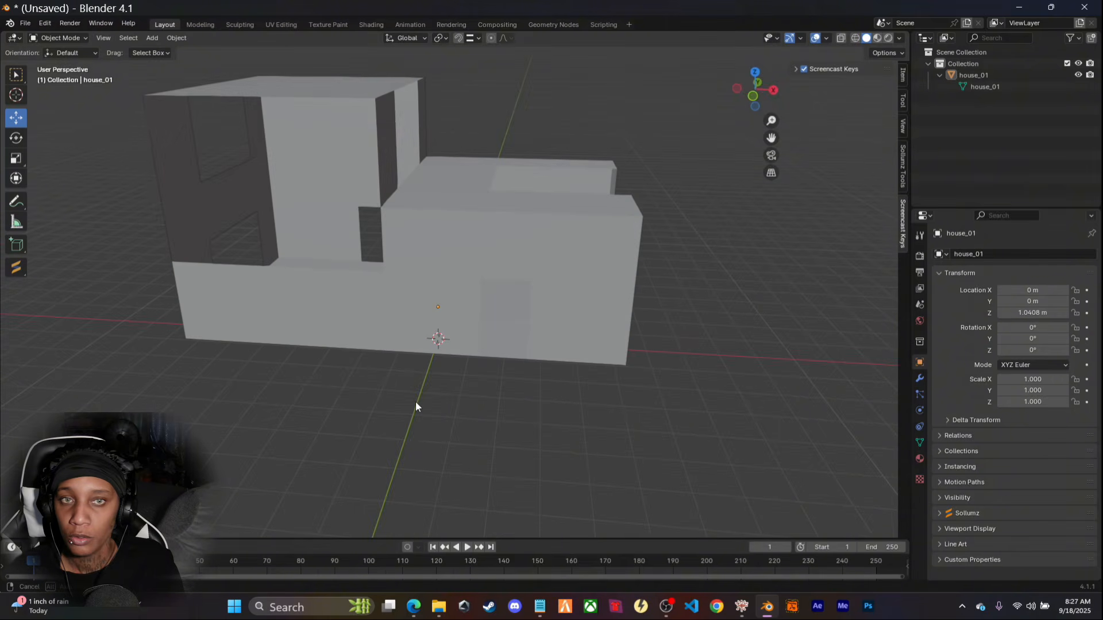
click(444, 224)
middle_drag(413, 411, 389, 413)
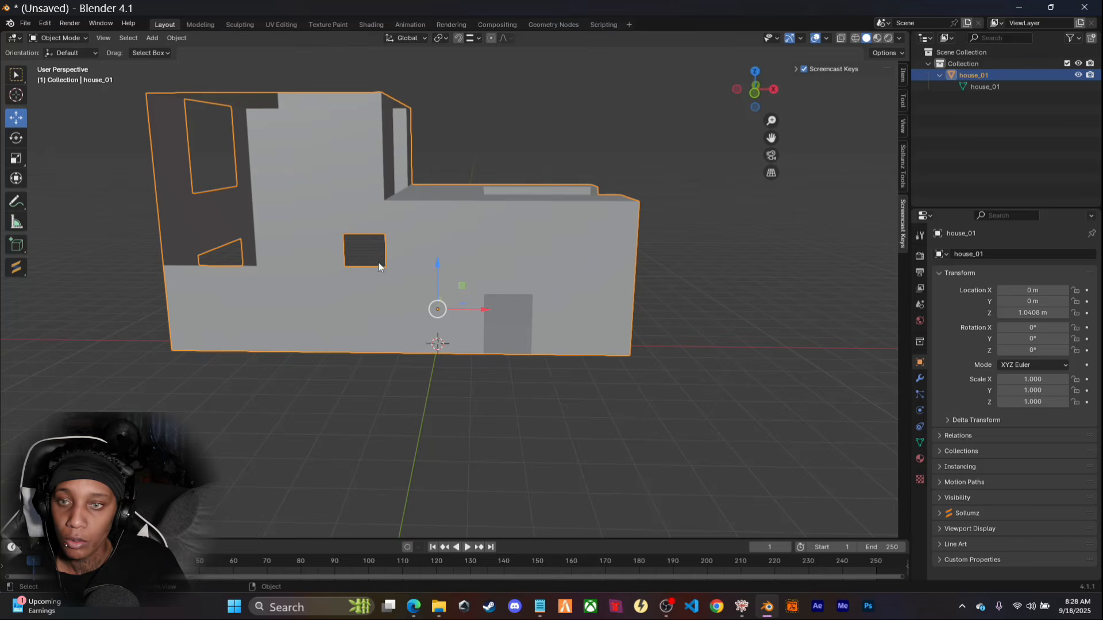
right_click(436, 223)
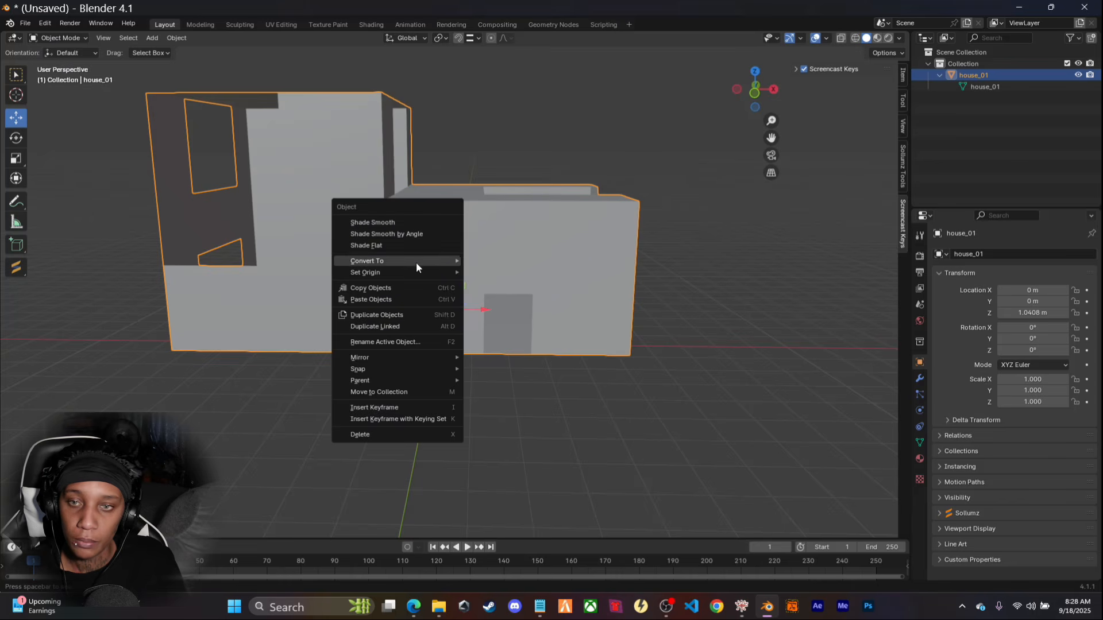
mouse_move(424, 275)
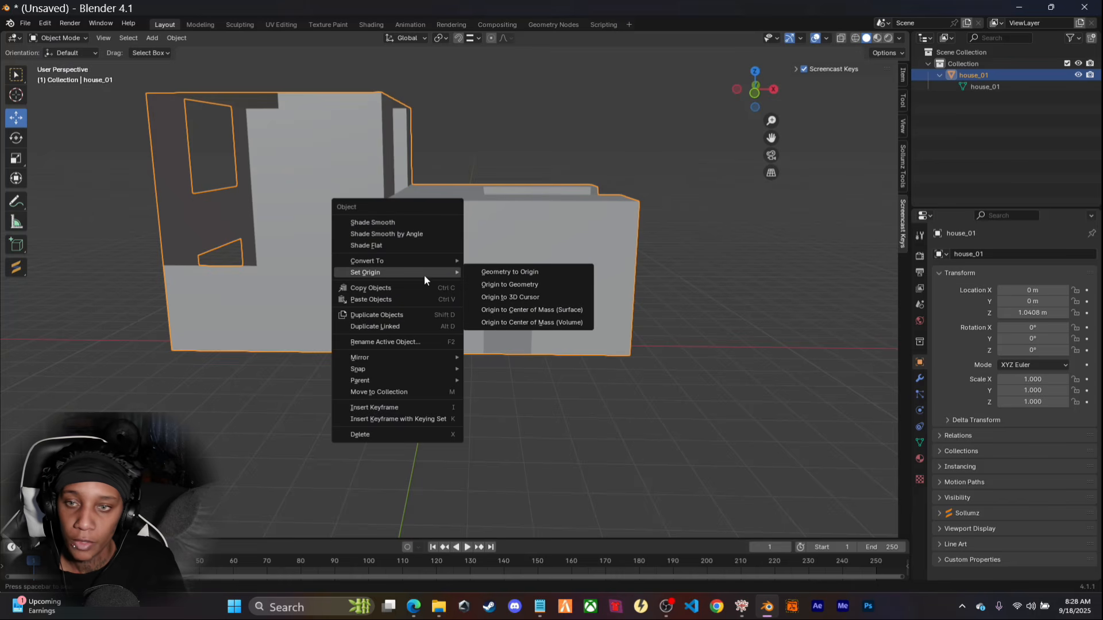
click(525, 286)
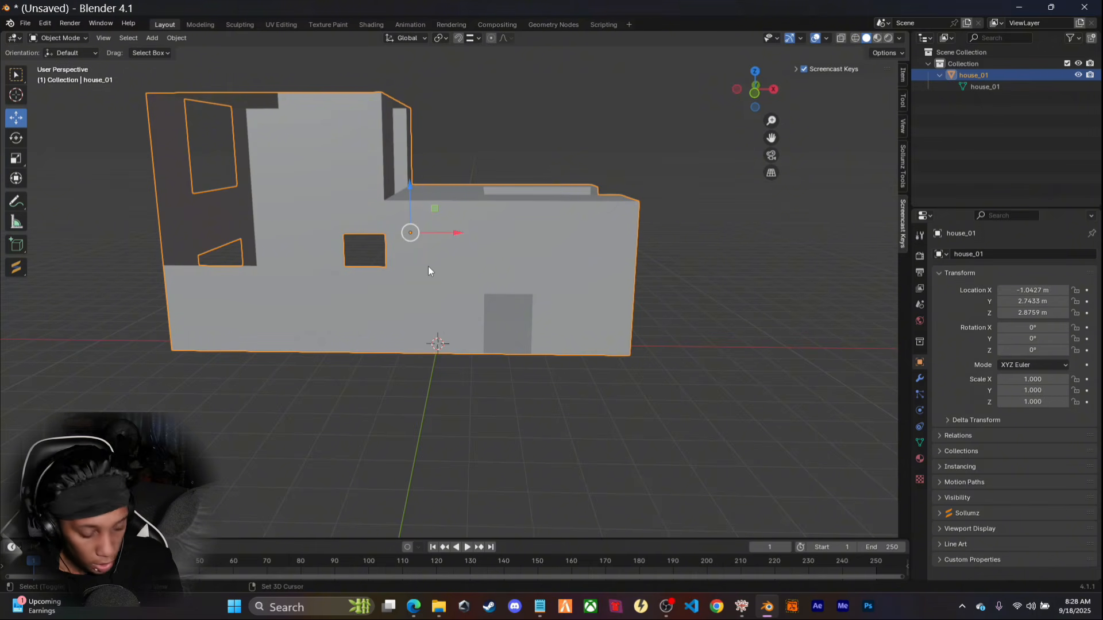
Snap the house to the 3D cursor at the world origin and apply all of its transforms
key(shift+s)
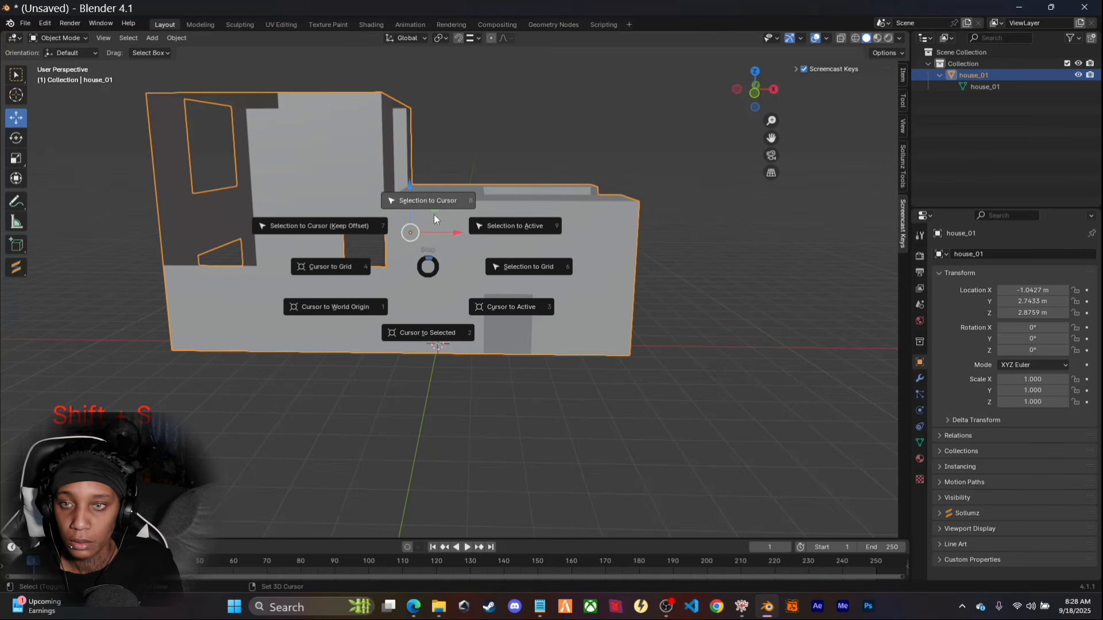
click(439, 195)
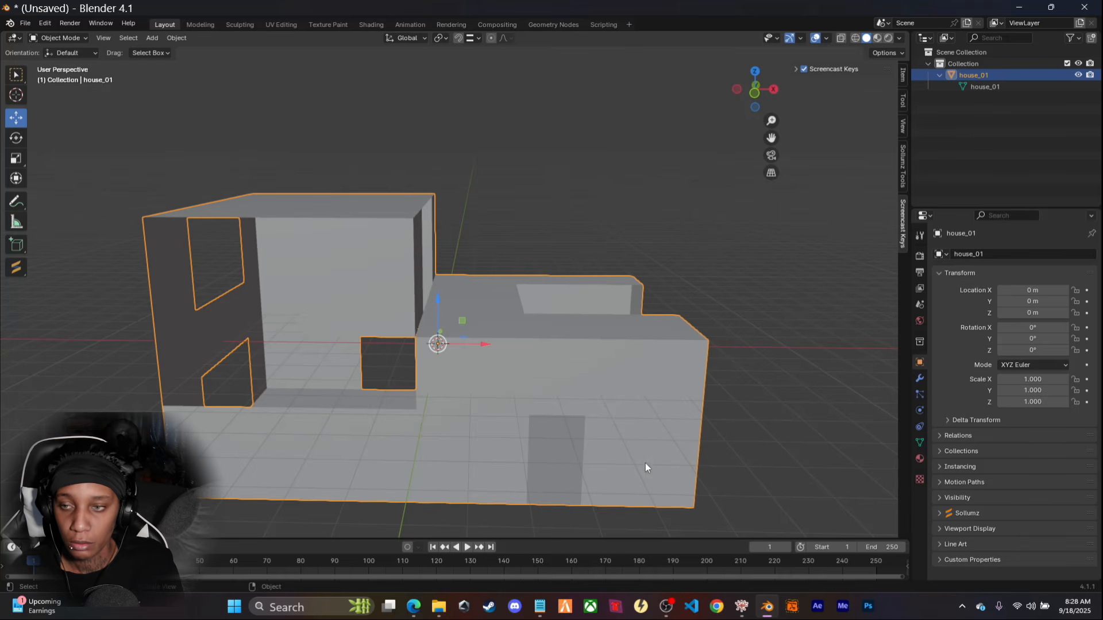
mouse_move(747, 461)
middle_down()
mouse_move(667, 449)
mouse_move(746, 450)
middle_up()
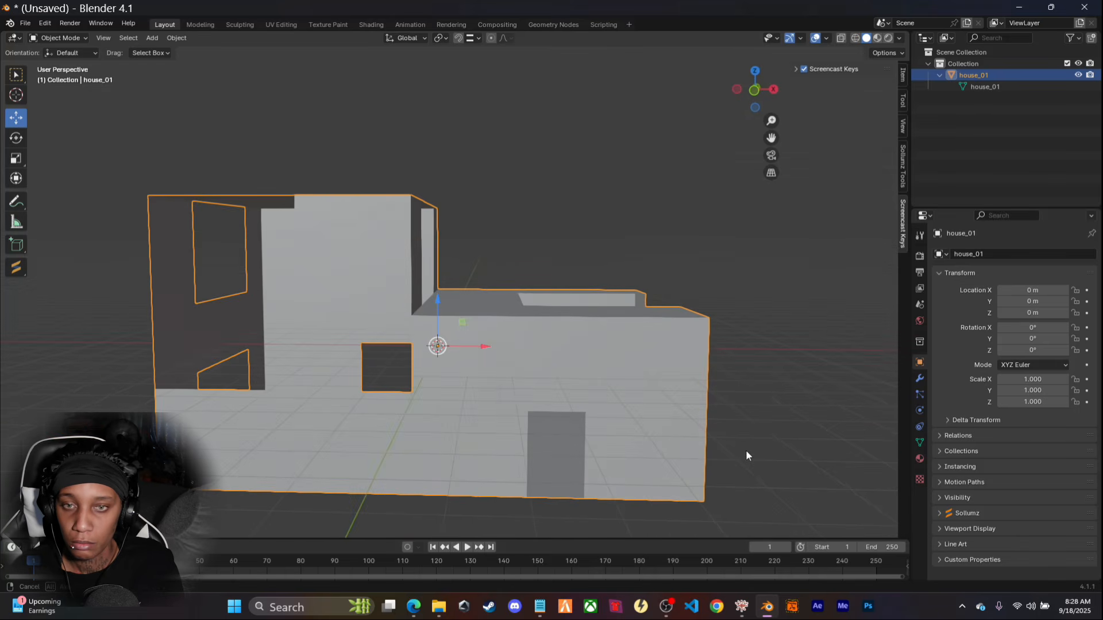
click(182, 38)
mouse_move(259, 97)
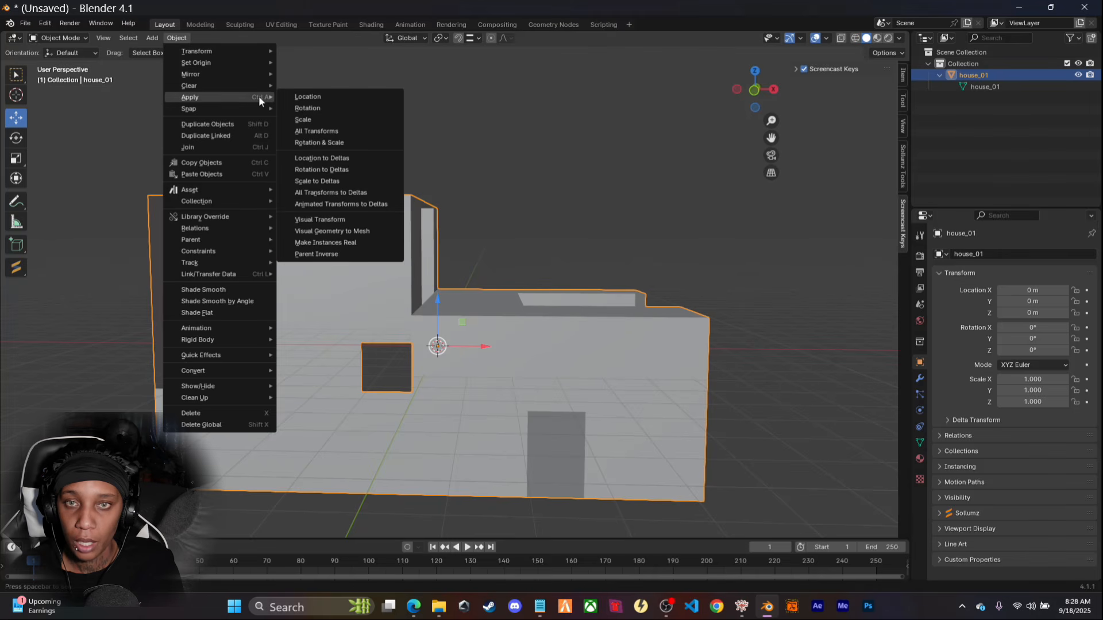
click(326, 129)
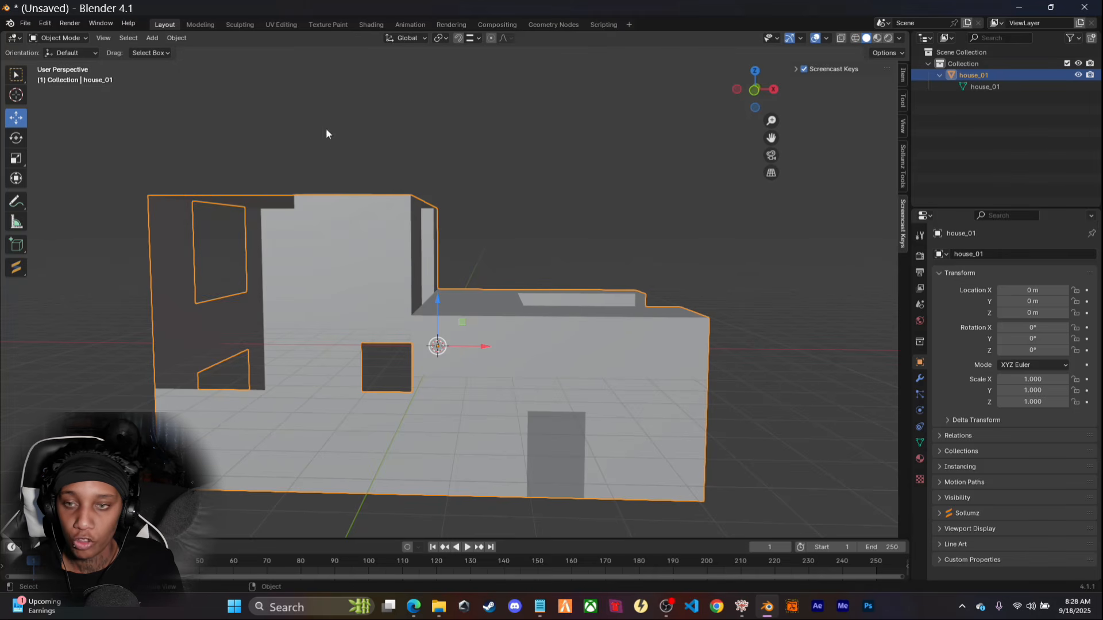
Examine the house model from several sides, checking its walls, openings and position on the grid
middle_drag(688, 360, 369, 468)
scroll(529, 412, down, 5)
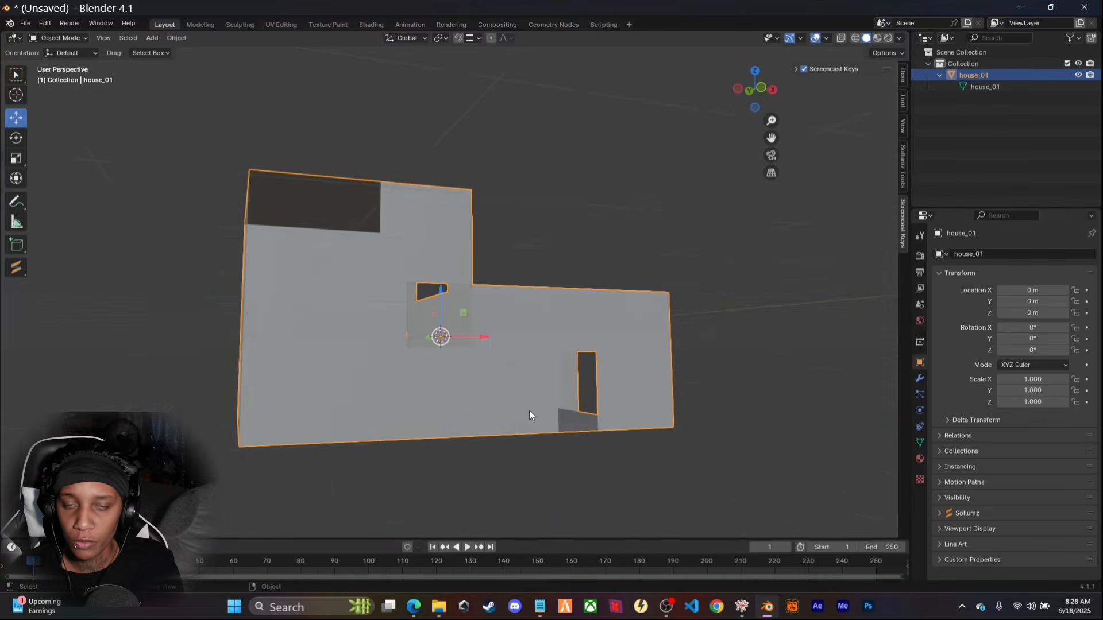
middle_drag(529, 412, 236, 447)
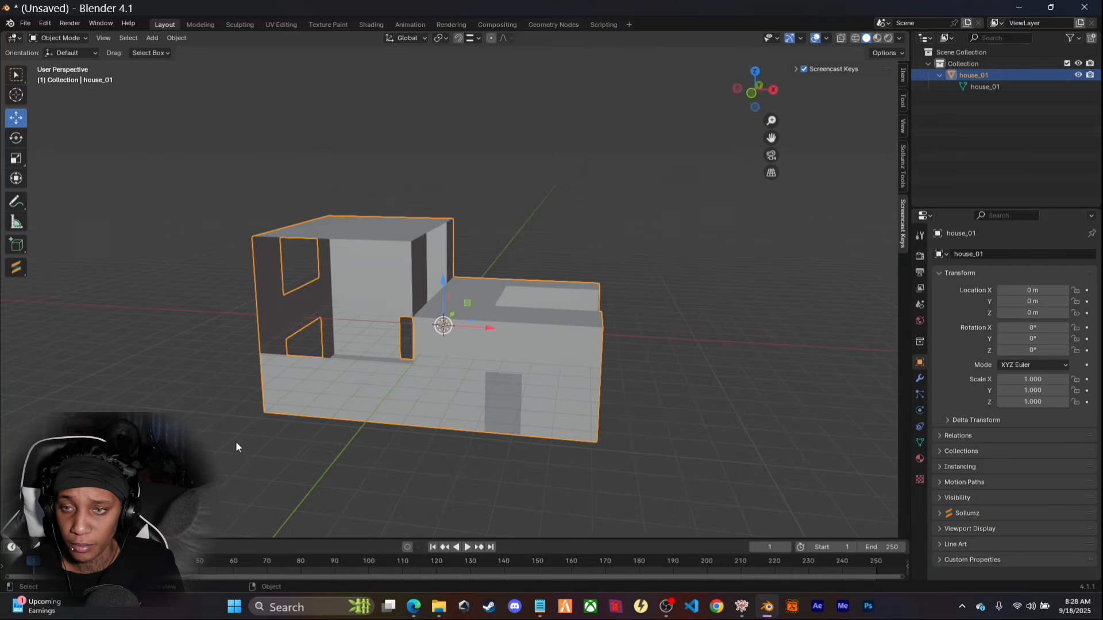
middle_drag(701, 456, 565, 527)
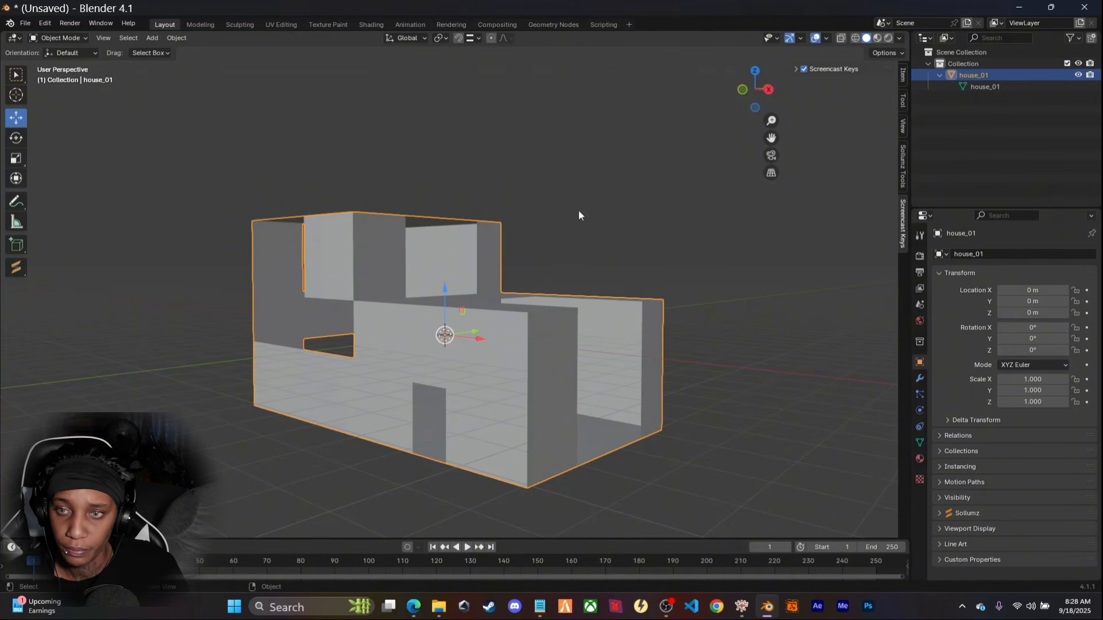
middle_drag(578, 210, 610, 221)
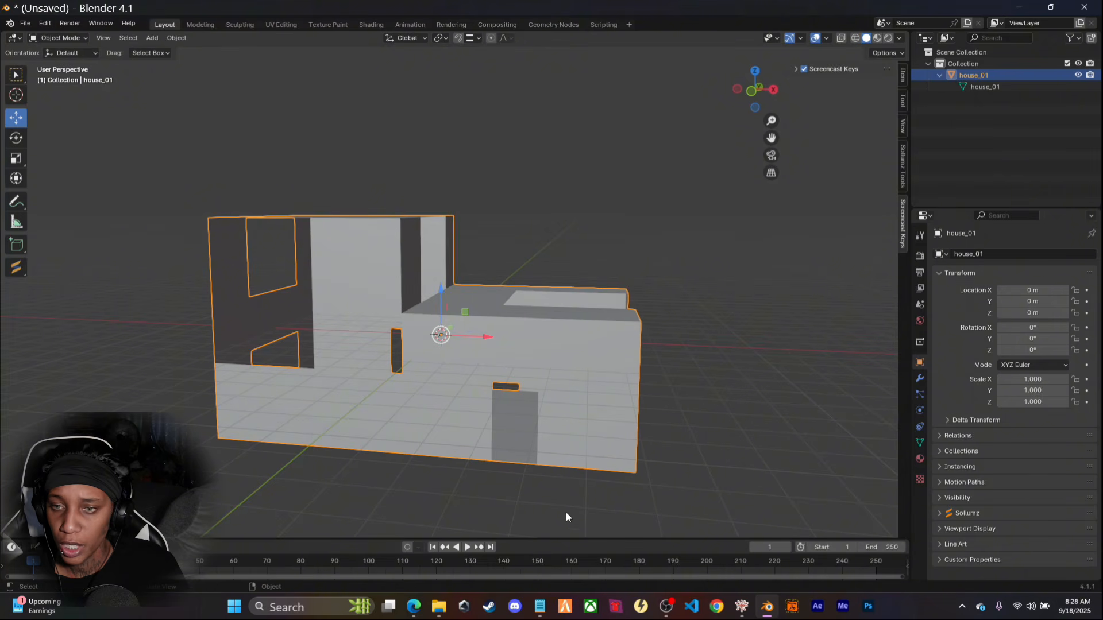
scroll(568, 480, down, 2)
mouse_move(567, 480)
middle_down()
mouse_move(582, 465)
mouse_move(565, 470)
middle_up()
click(525, 461)
middle_drag(692, 418, 673, 438)
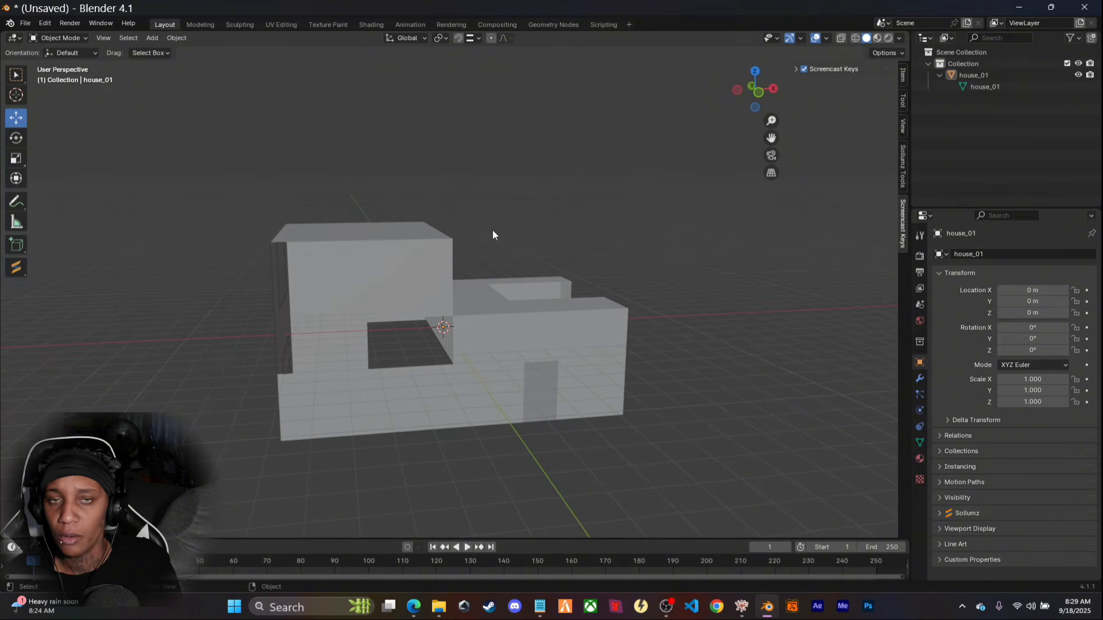
middle_drag(453, 294, 730, 400)
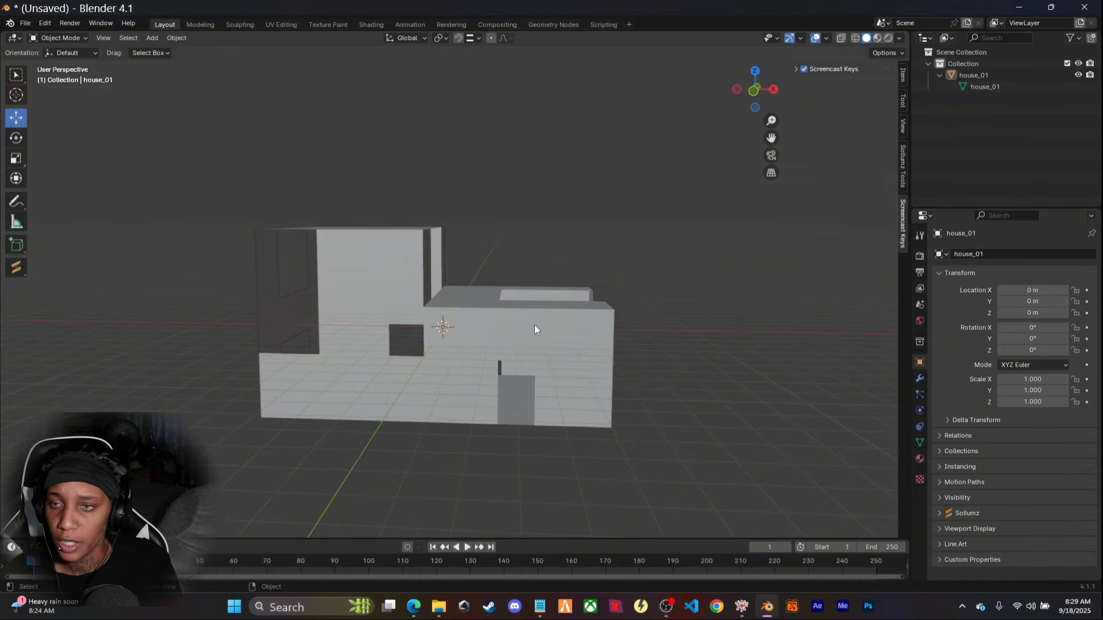
Bring up the Sollumz Tools in the viewport sidebar and widen the sidebar, leaving the house deselected
click(459, 311)
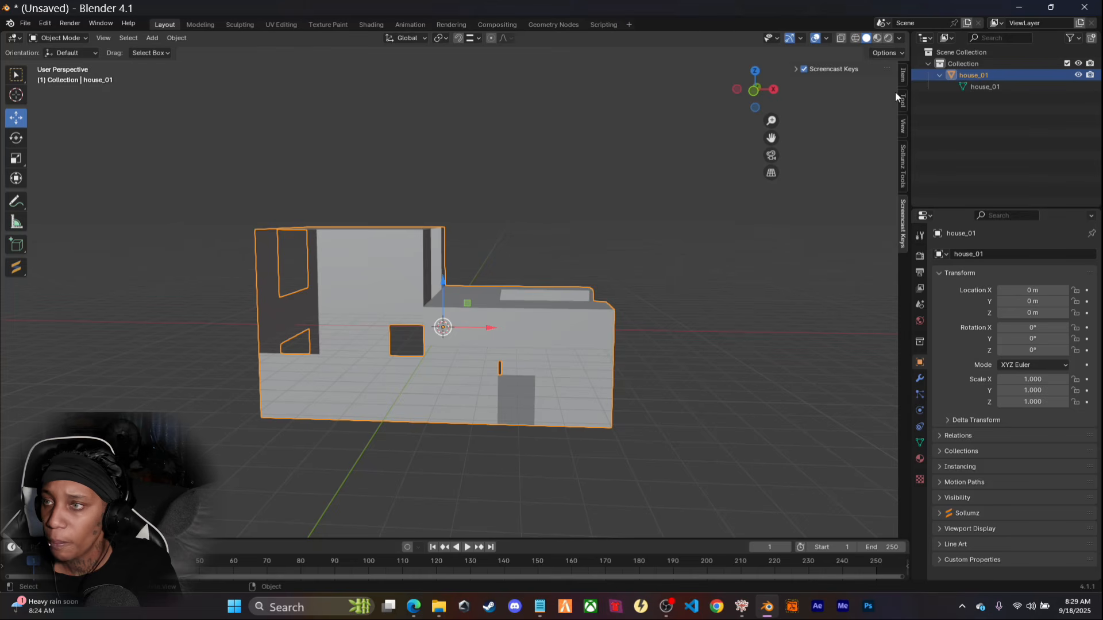
click(902, 166)
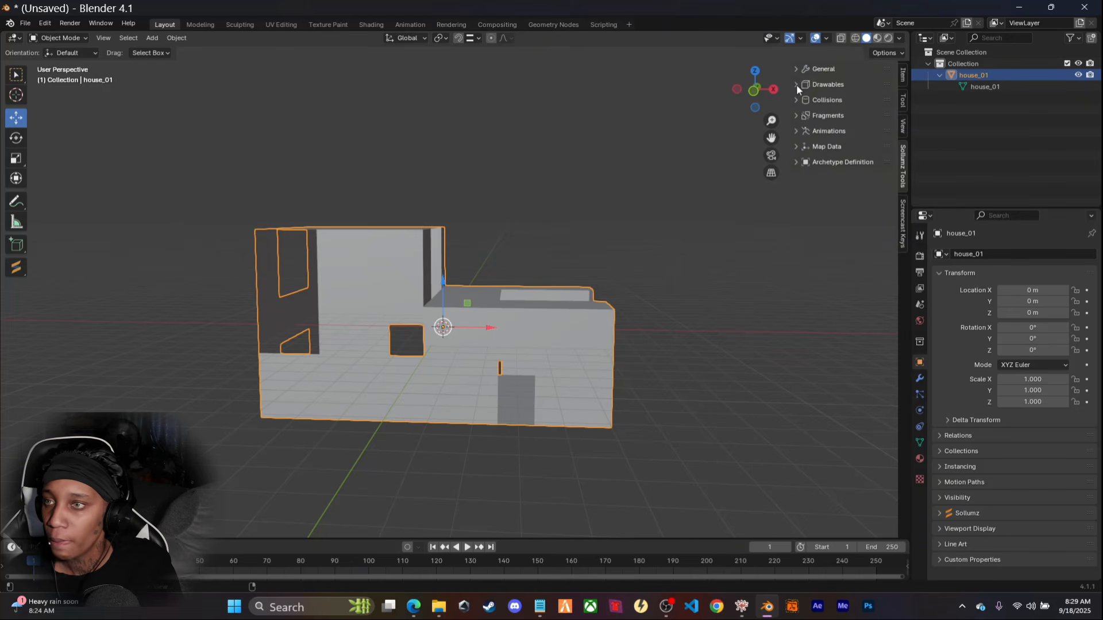
drag(789, 84, 767, 82)
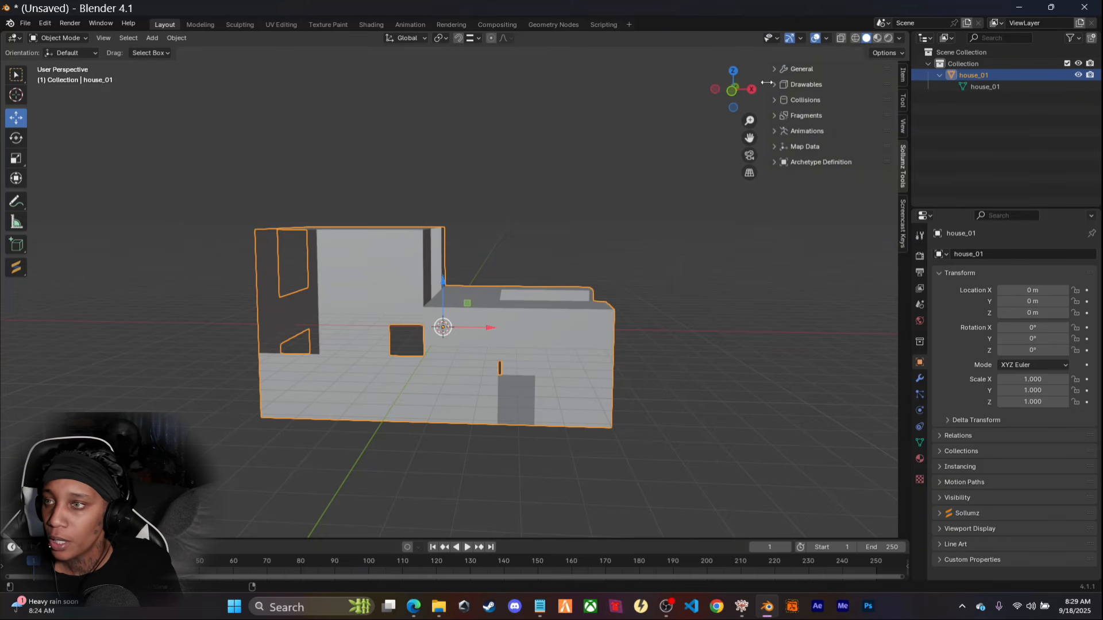
click(810, 314)
Hide the viewport sidebar and show it again
key(n)
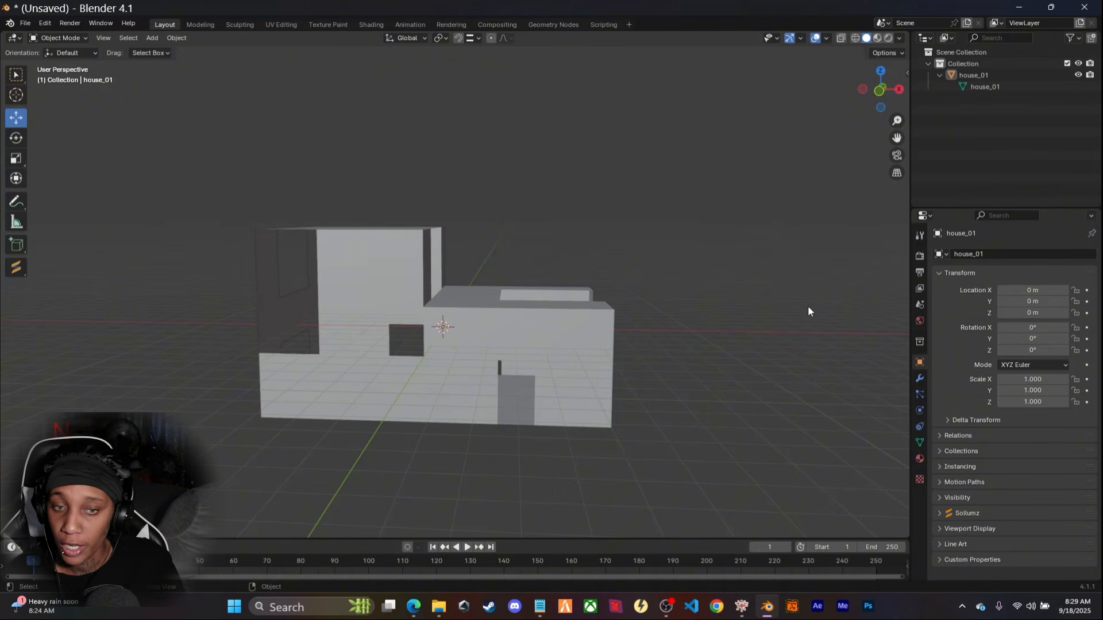
key(n)
key(n)
key(n)
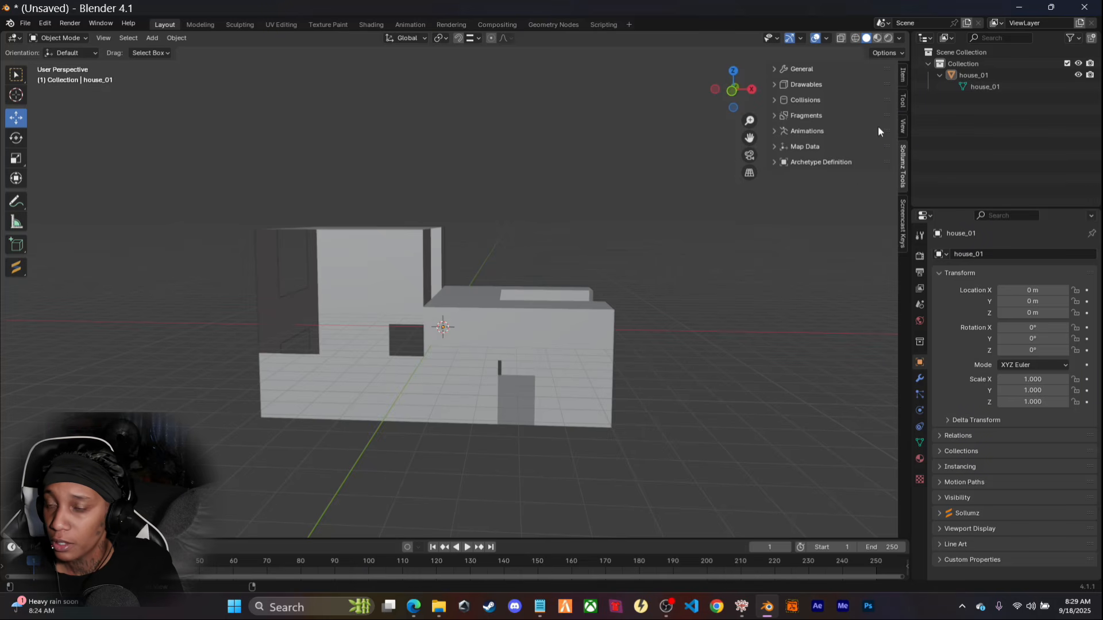
Filter the Sollumz drawable shader list by "norma" and choose the NORMAL SPEC shader
click(774, 84)
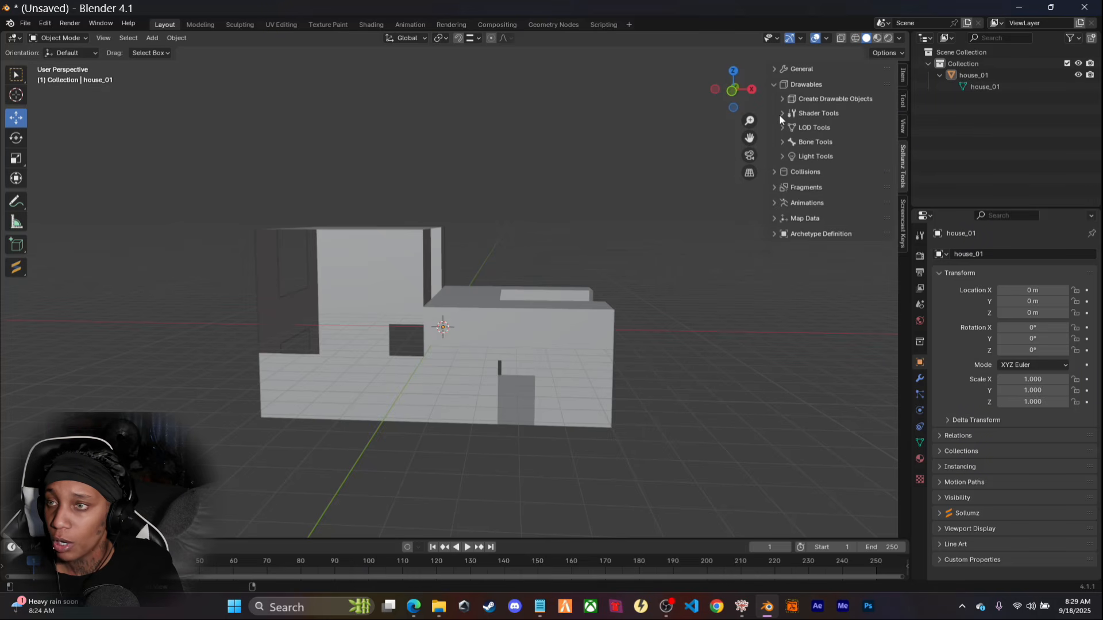
click(783, 113)
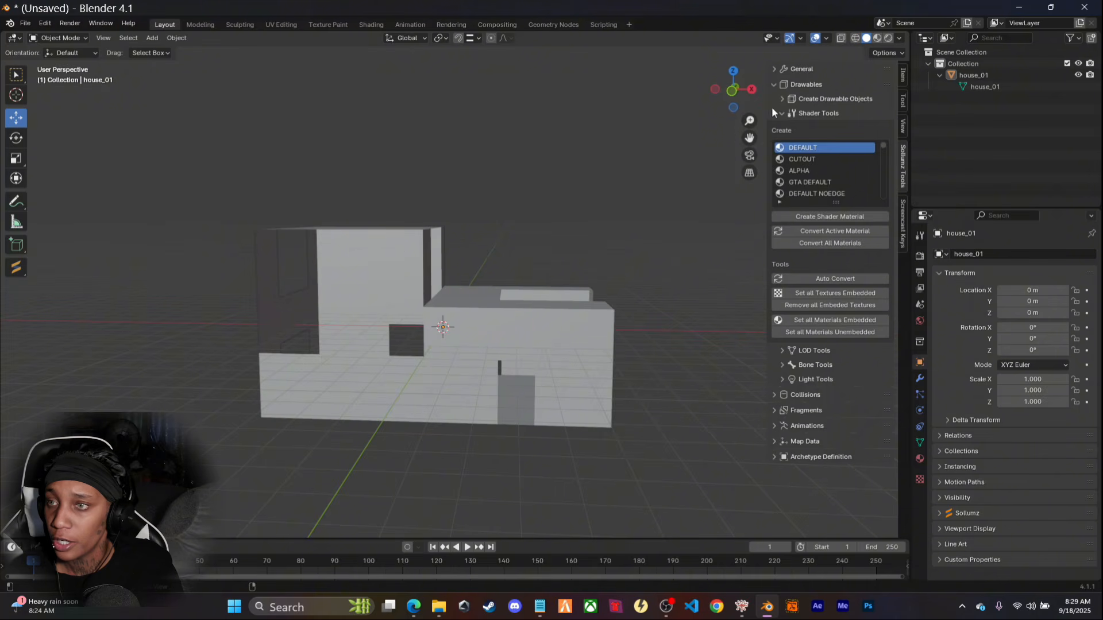
drag(769, 109, 740, 113)
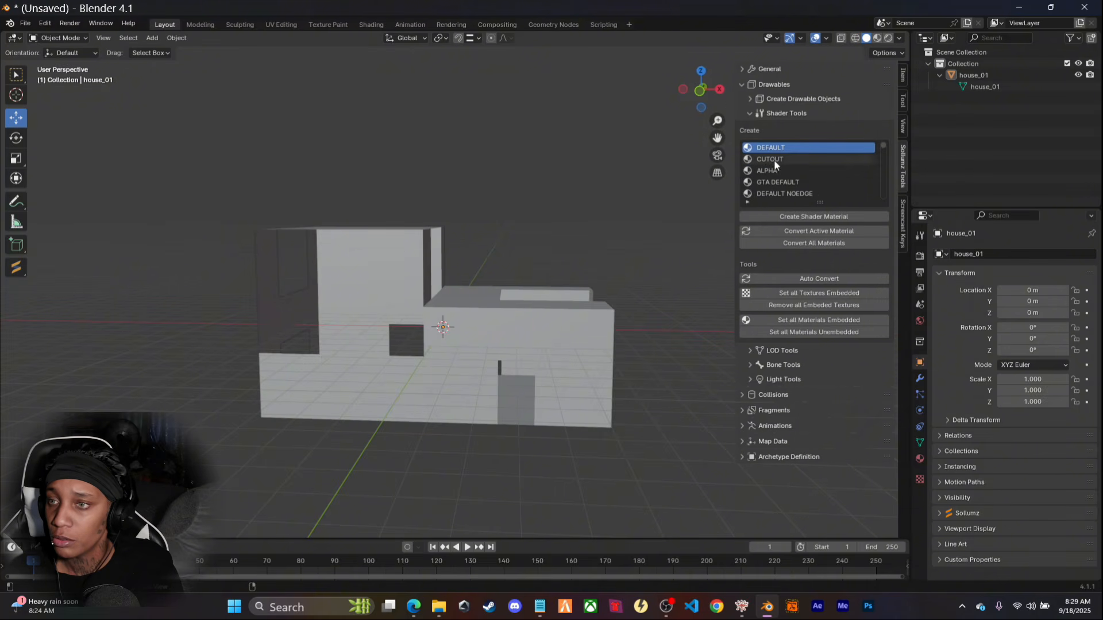
click(747, 202)
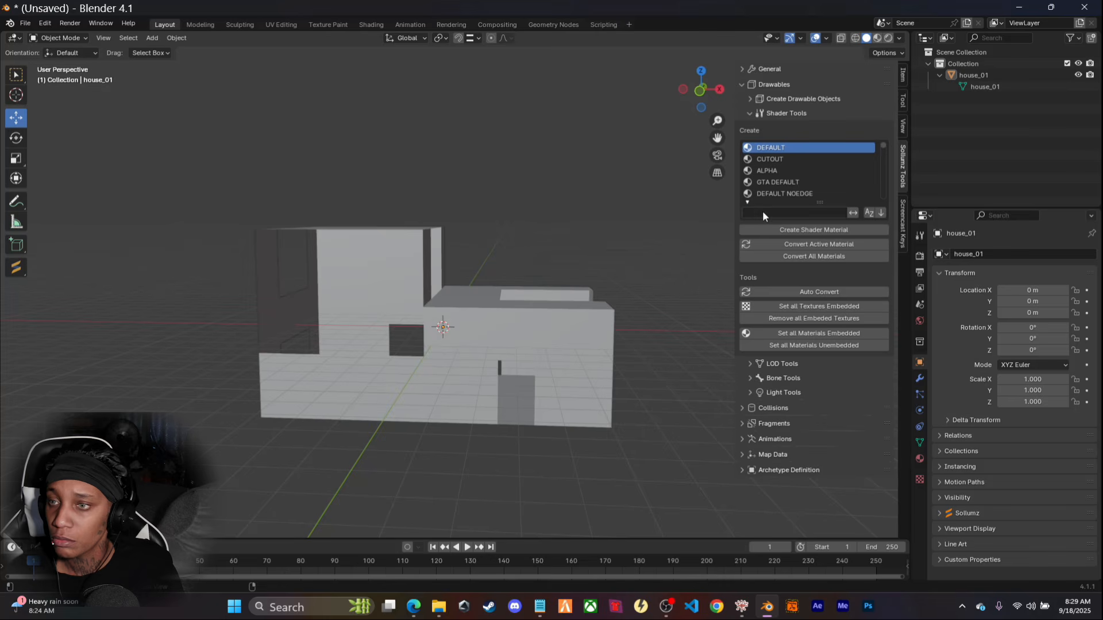
text(orma)
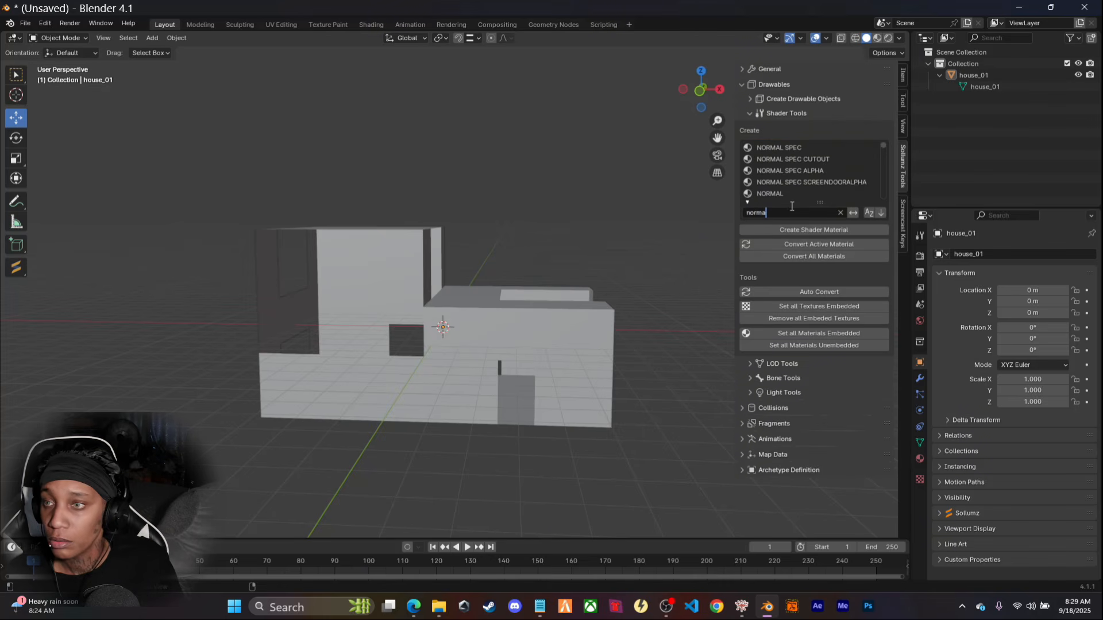
click(777, 147)
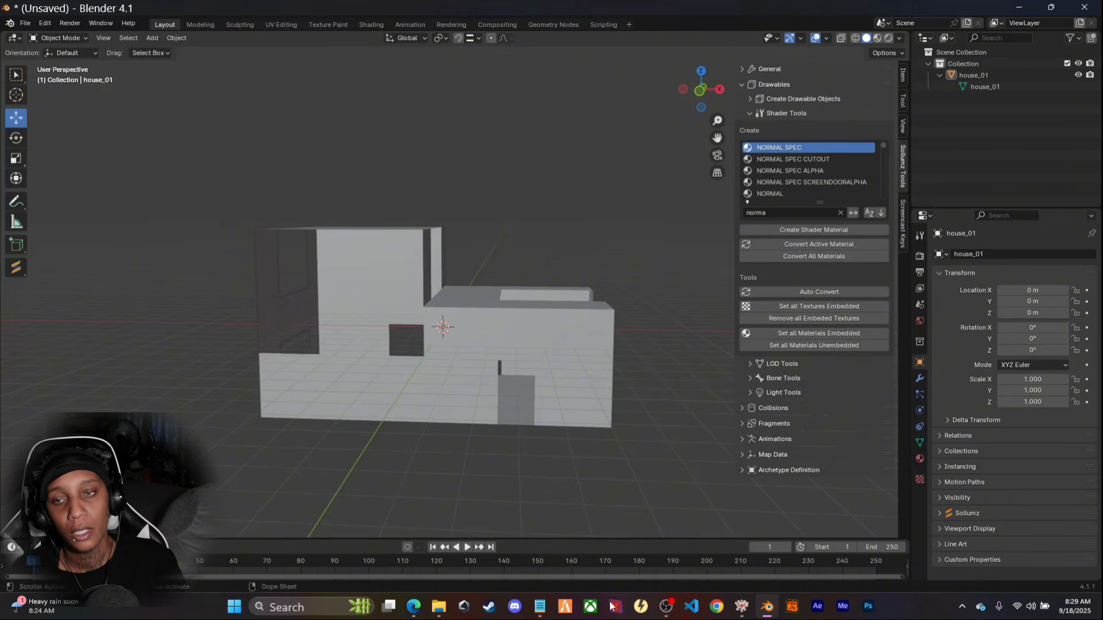
Create a NORMAL SPEC shader material on the house_01 object
mouse_move(455, 488)
middle_down()
mouse_move(512, 474)
mouse_move(547, 482)
mouse_move(550, 494)
mouse_move(529, 509)
mouse_move(488, 508)
mouse_move(471, 482)
mouse_move(455, 485)
mouse_move(623, 498)
mouse_move(504, 503)
mouse_move(453, 488)
middle_up()
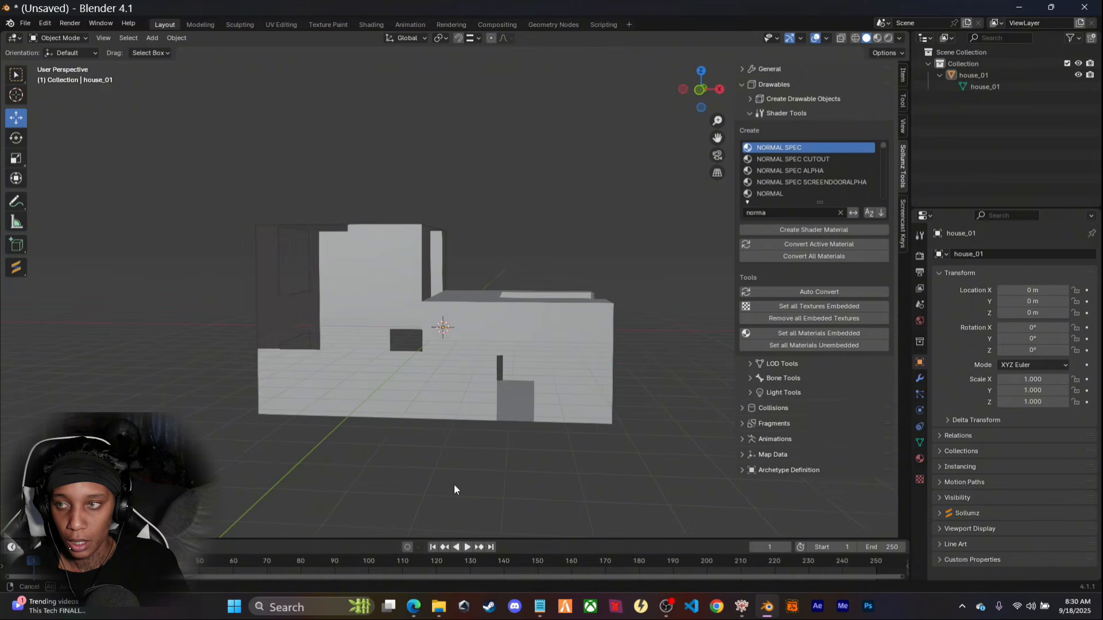
click(809, 229)
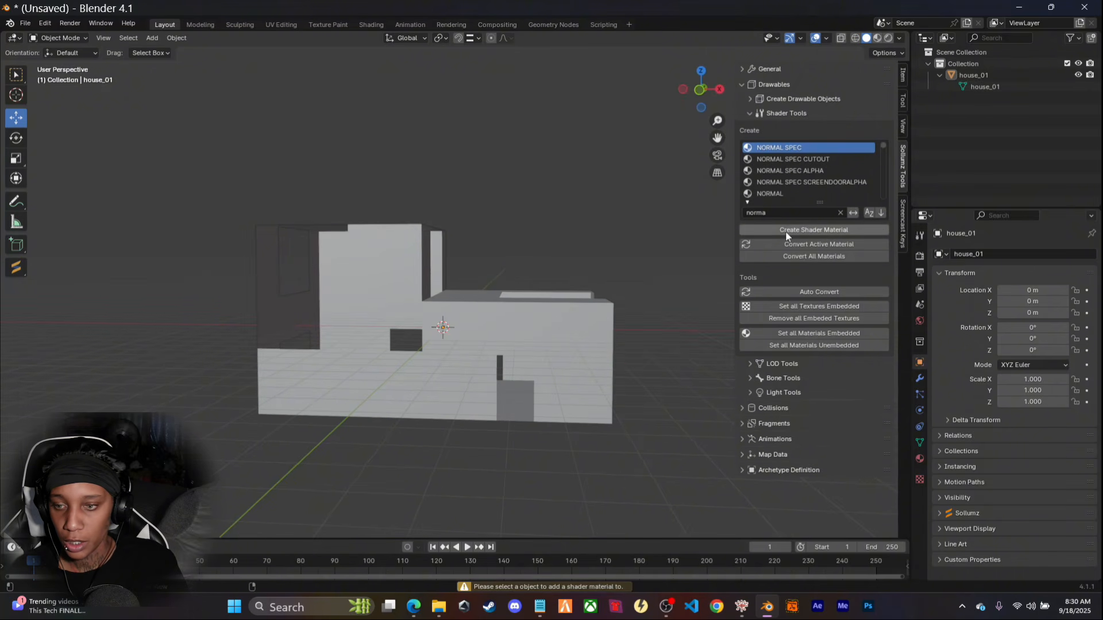
click(547, 323)
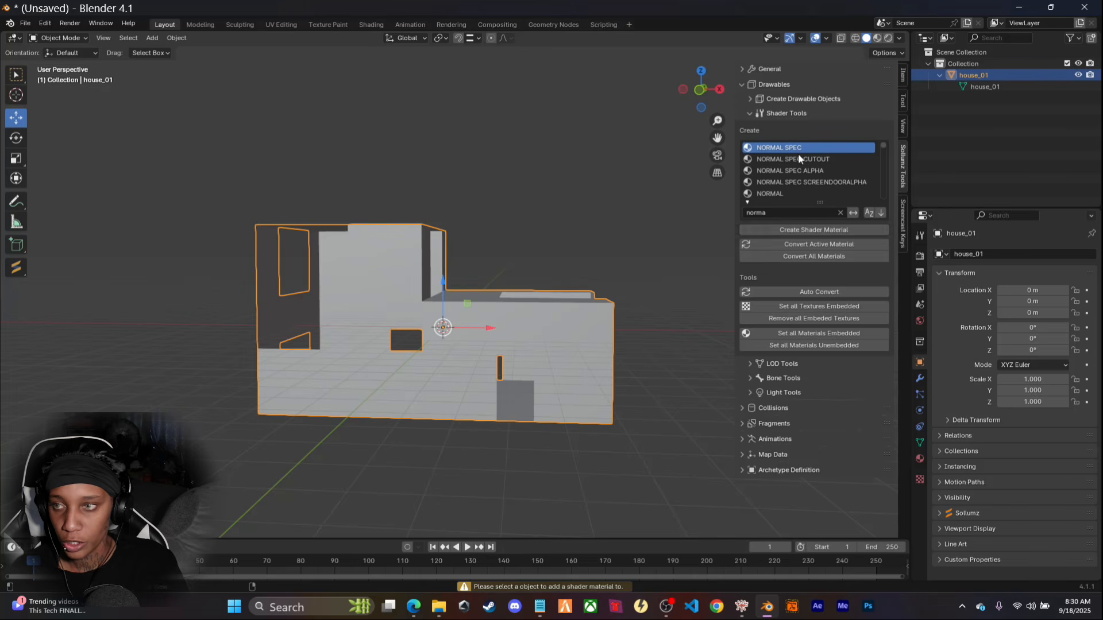
click(795, 229)
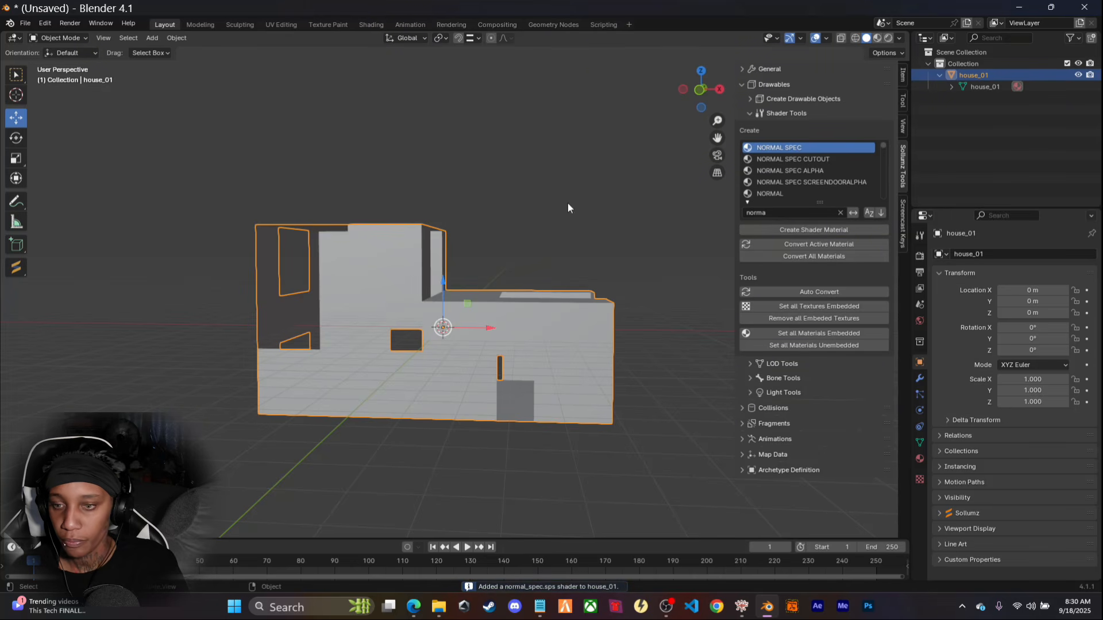
Reveal the house's normal_spec material in the scene hierarchy and display the viewport in Material Preview shading
click(952, 87)
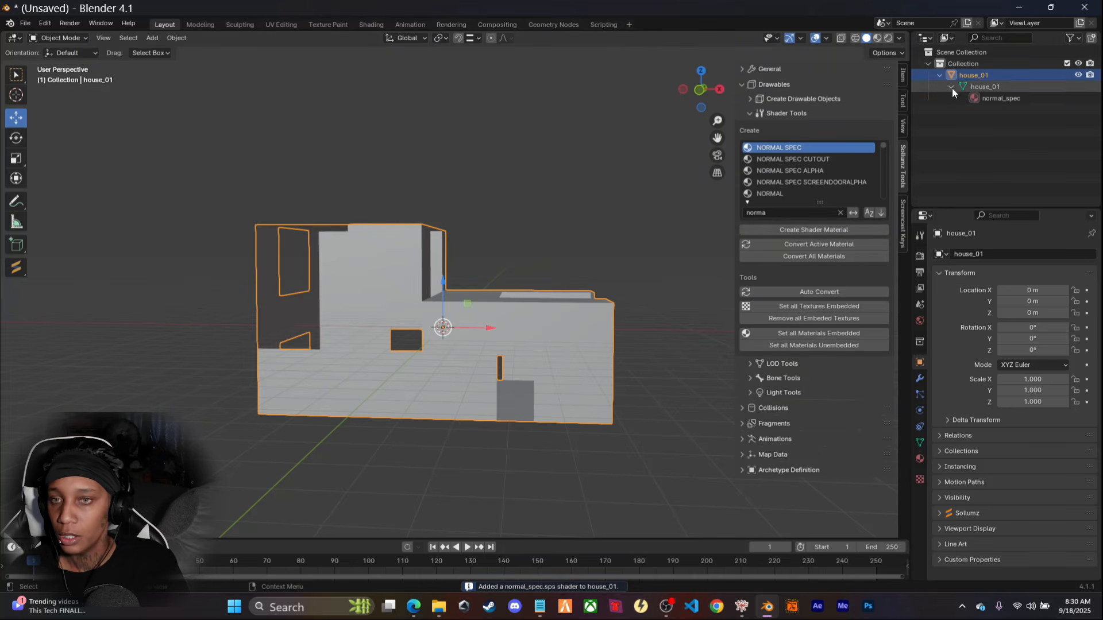
click(877, 38)
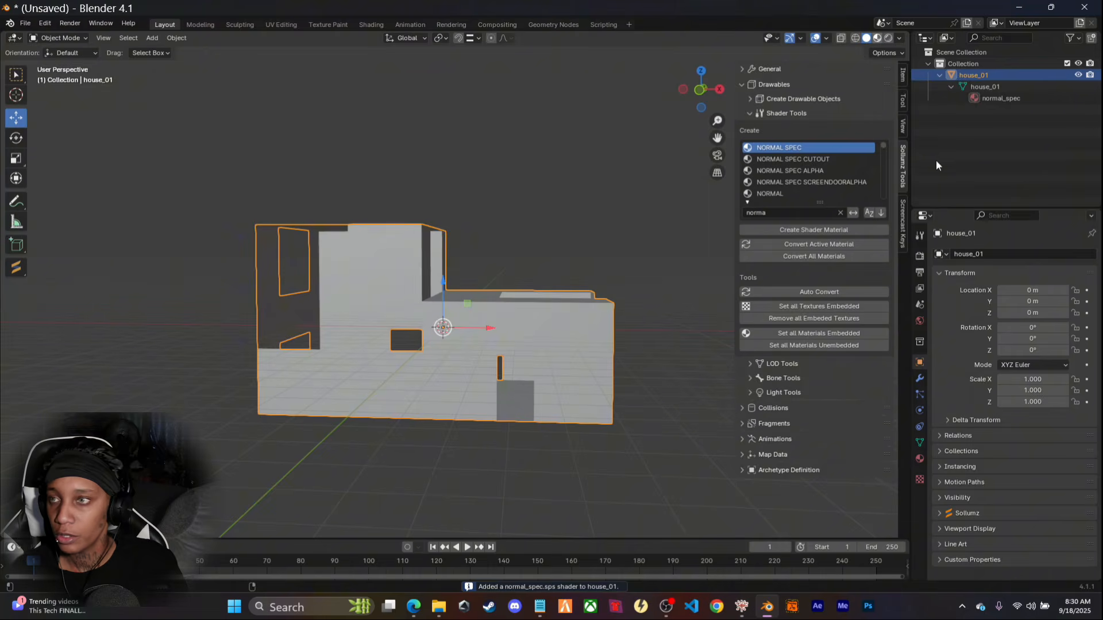
middle_drag(546, 266, 628, 222)
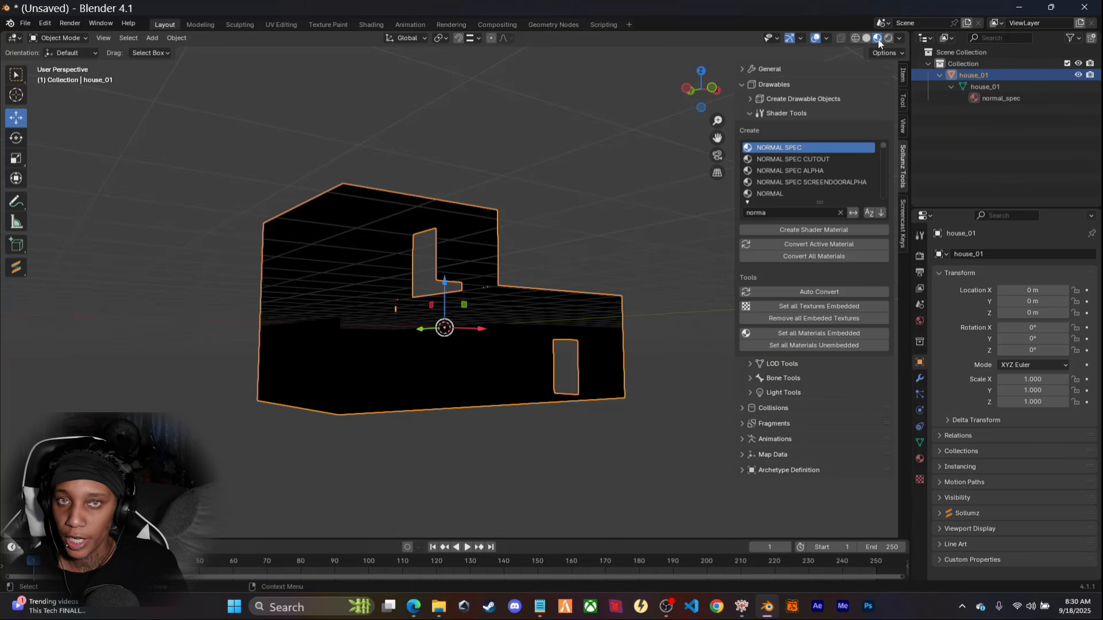
middle_drag(709, 260, 566, 242)
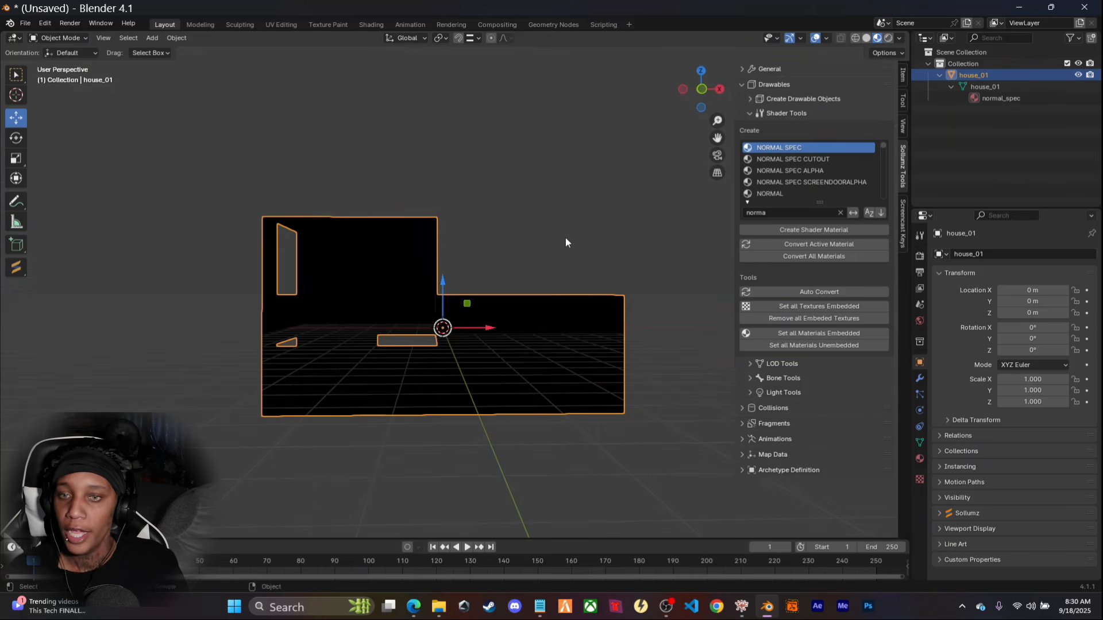
Select the house's normal_spec material and display its shader nodes in the Shading workspace
click(1011, 98)
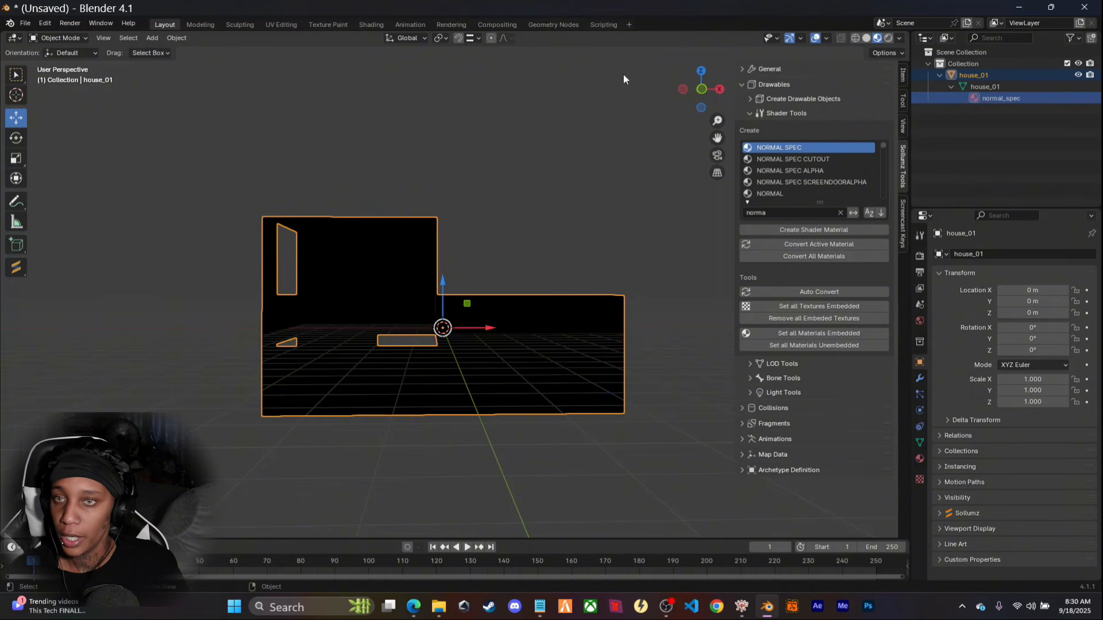
click(367, 24)
middle_drag(307, 431, 479, 441)
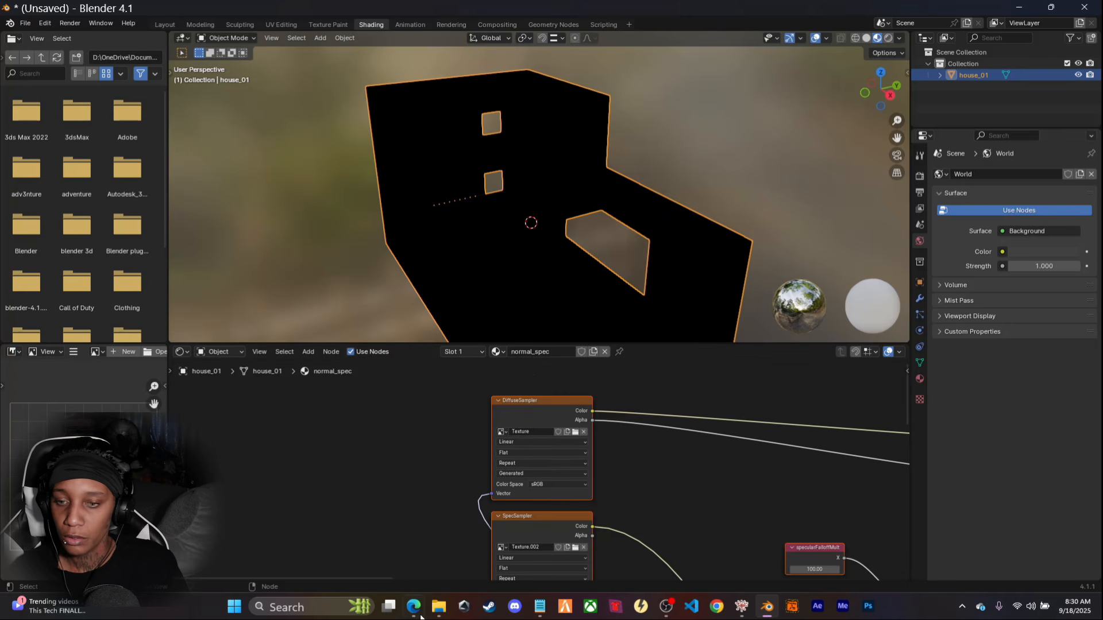
Load blackdiffuse.dds from the mlo creation folder's textures\[brick]\black subfolder into the DiffuseSampler node
click(575, 432)
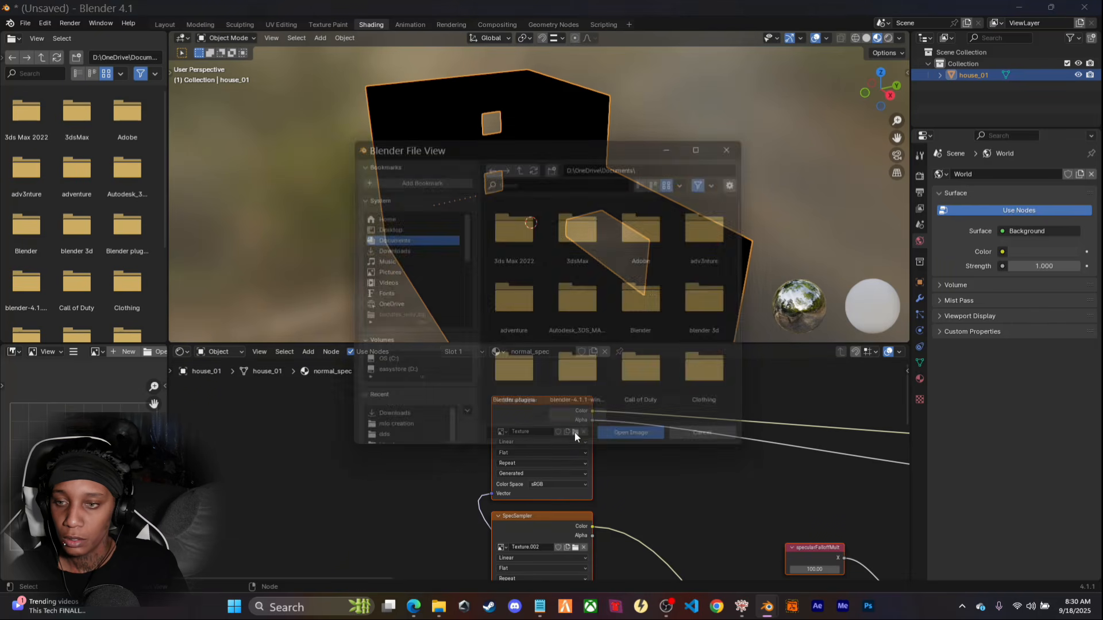
scroll(375, 281, down, 5)
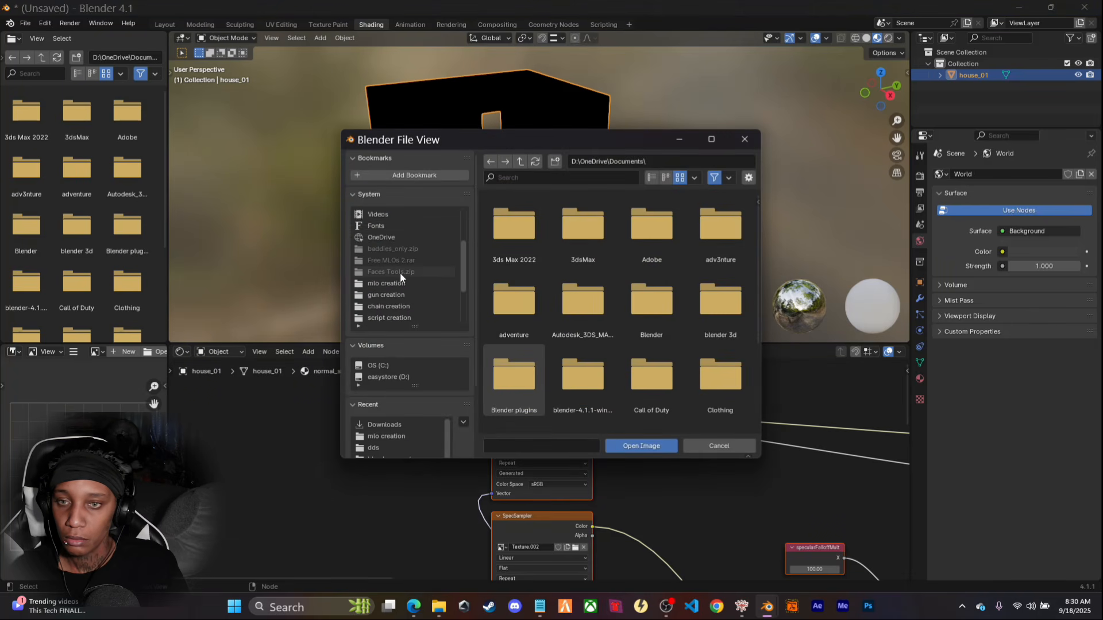
click(388, 263)
scroll(598, 310, down, 2)
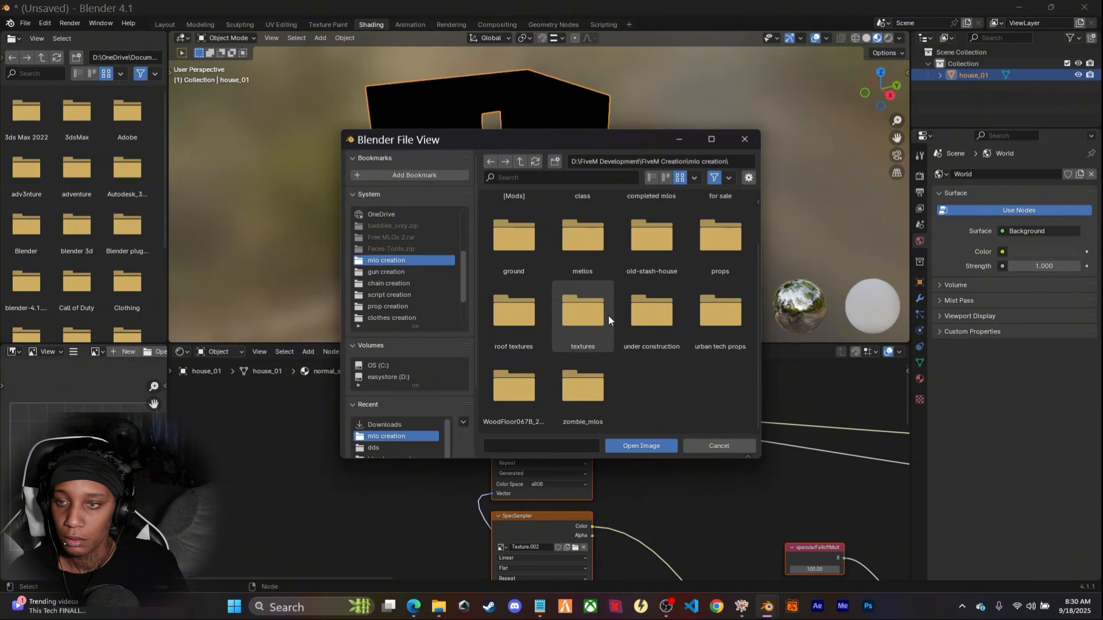
double_click(608, 316)
scroll(654, 301, down, 1)
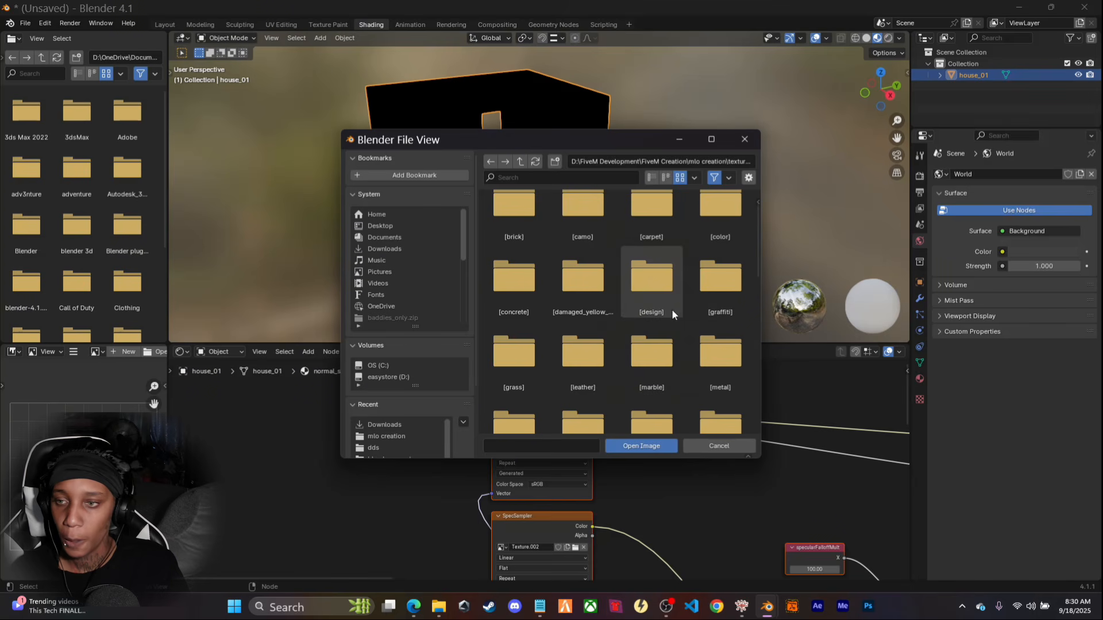
click(518, 236)
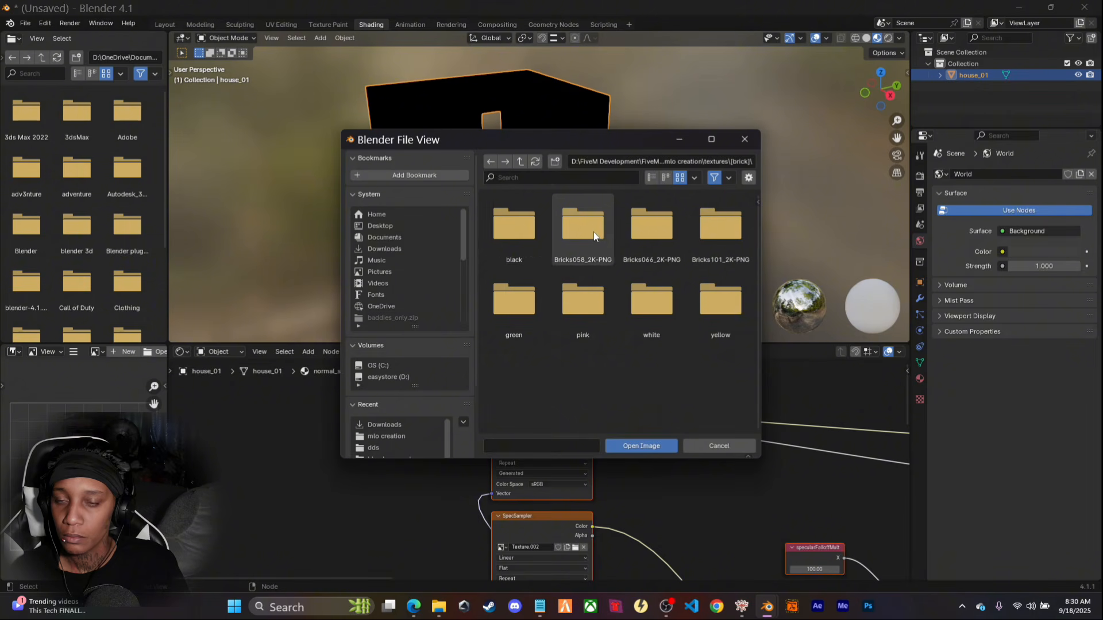
click(515, 239)
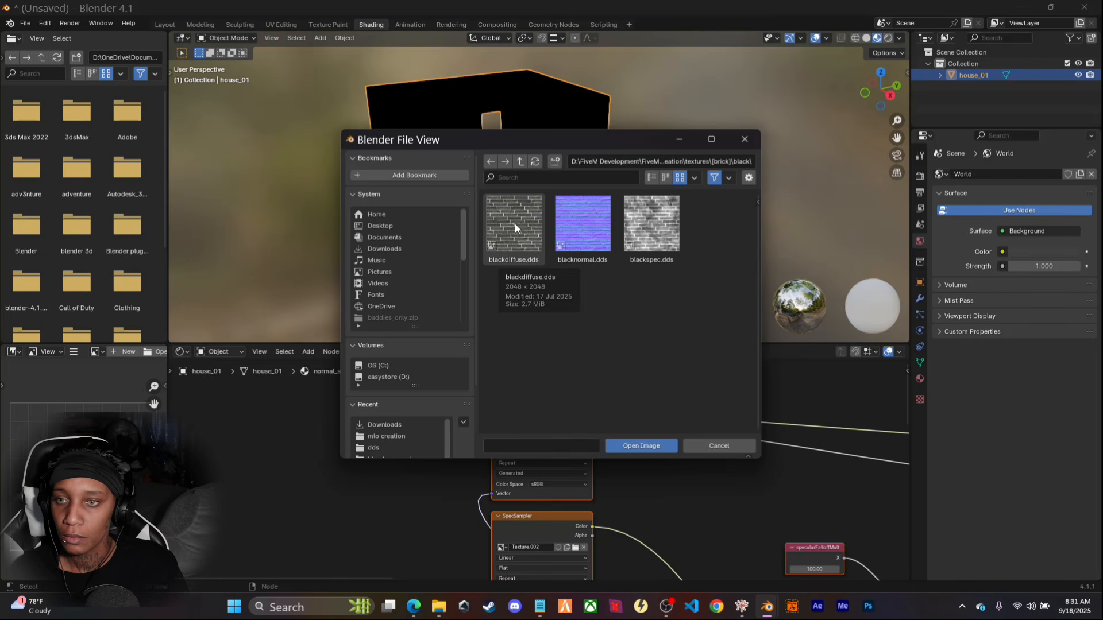
double_click(515, 223)
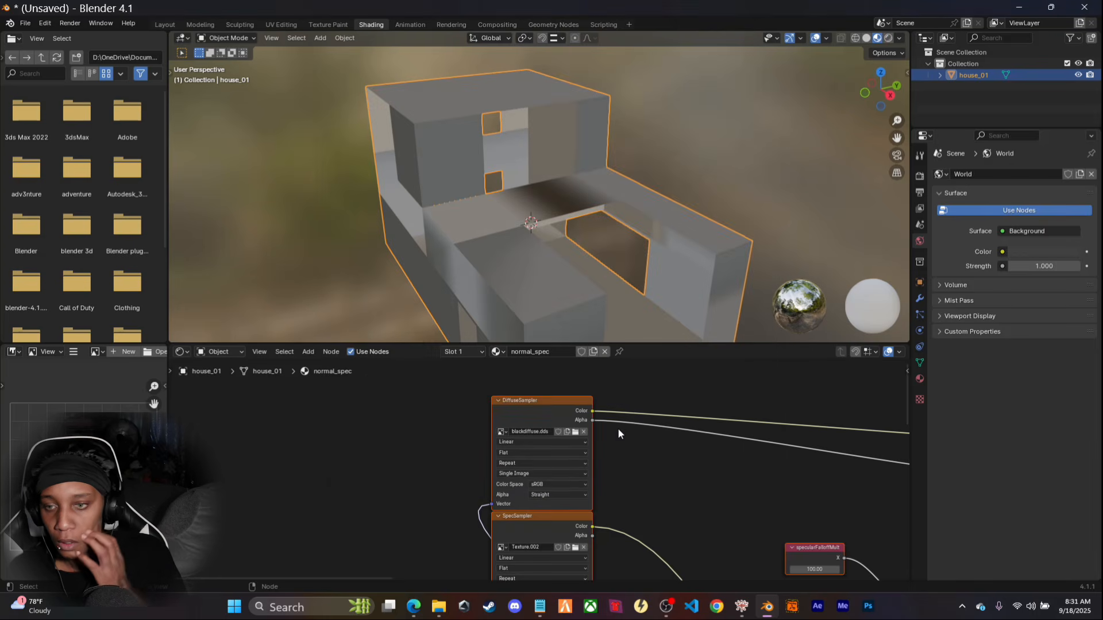
Load blackspec.dds from the mlo creation textures\[brick]\black folder into the SpecSampler node
scroll(678, 455, down, 2)
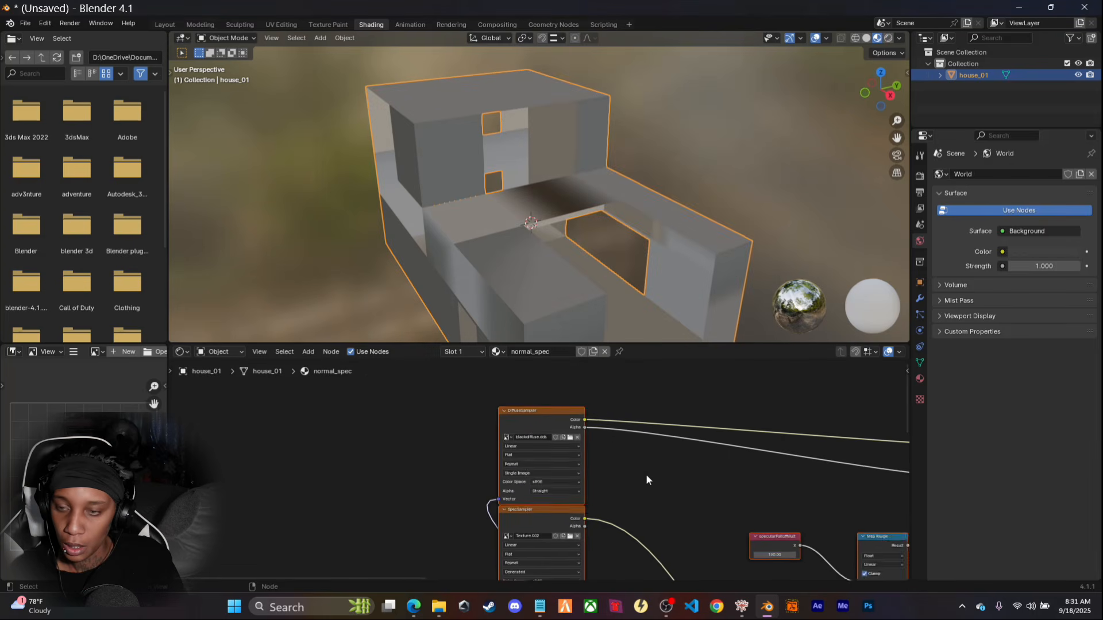
scroll(645, 474, up, 1)
middle_drag(648, 487, 662, 393)
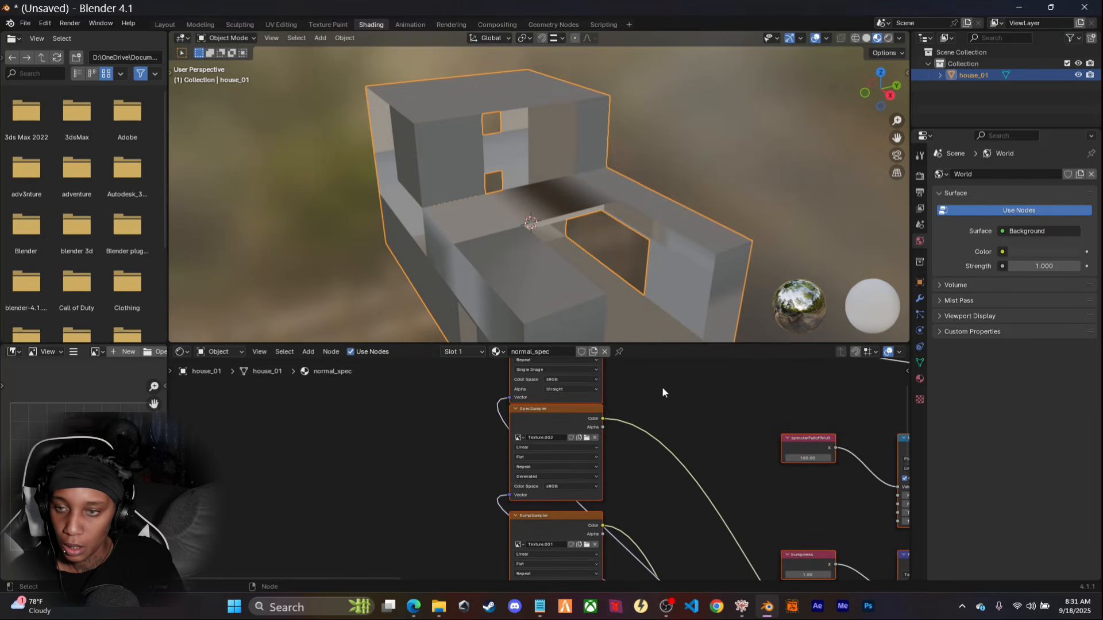
click(586, 439)
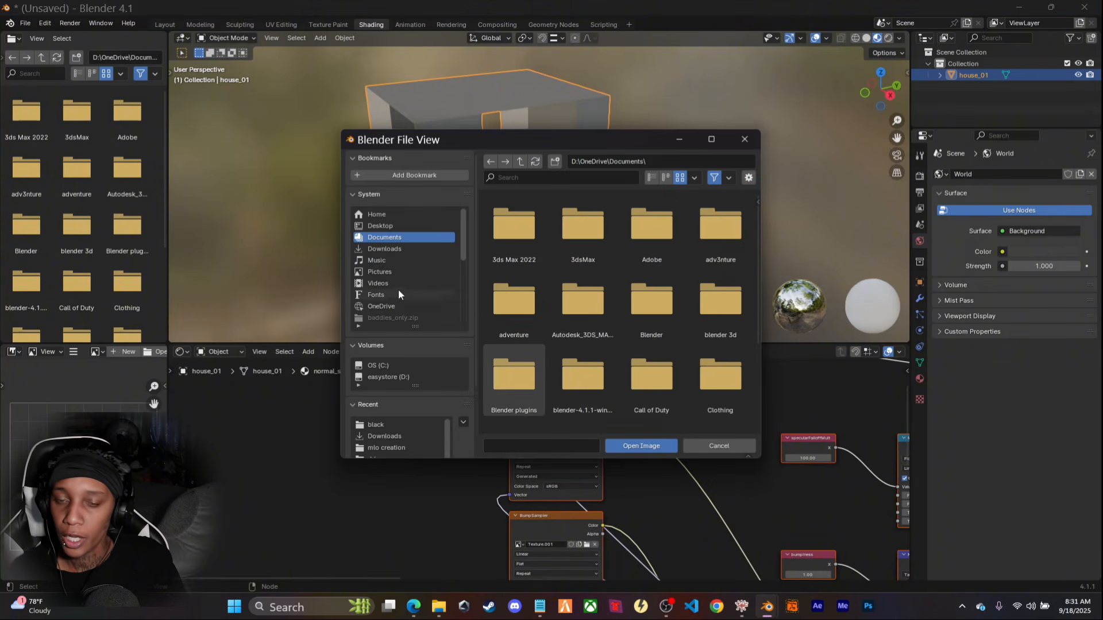
scroll(408, 236, down, 4)
click(396, 272)
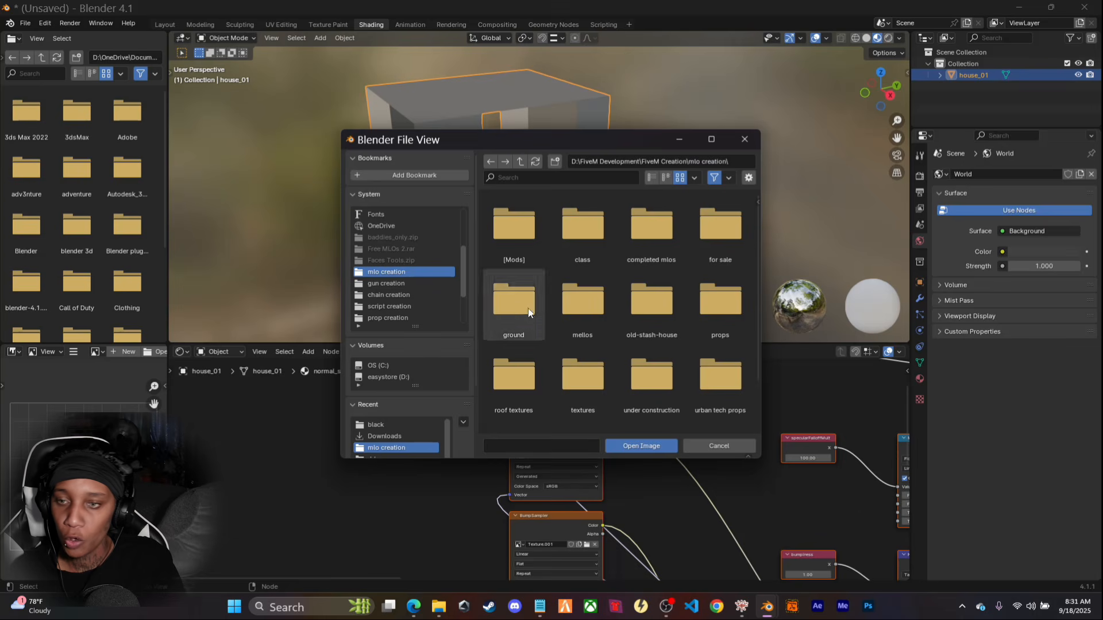
double_click(582, 375)
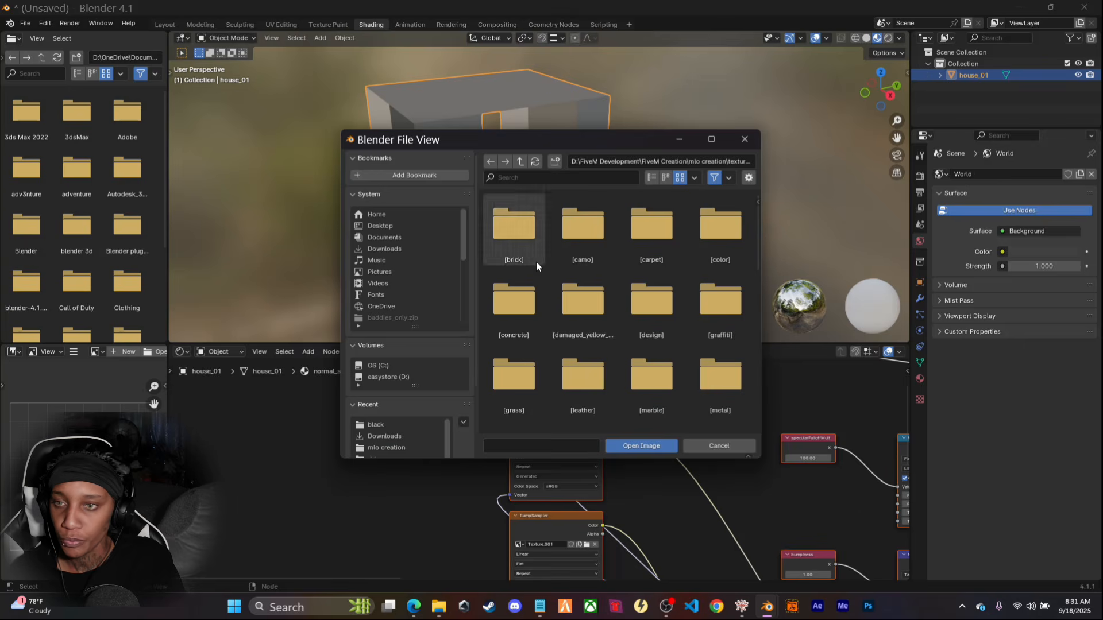
double_click(509, 251)
double_click(517, 246)
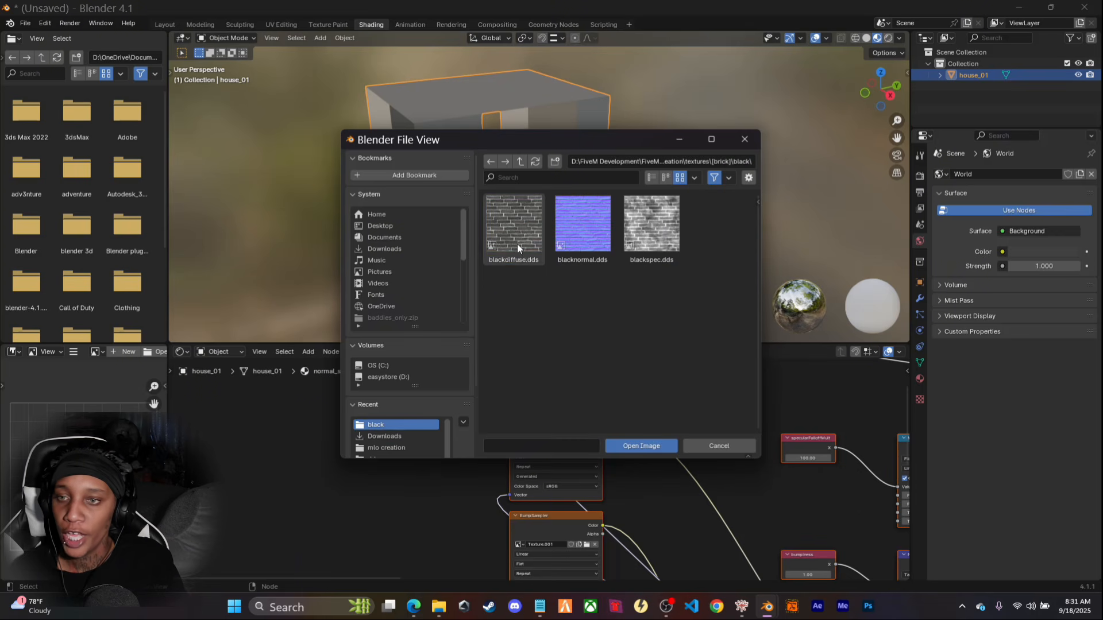
click(518, 247)
double_click(664, 235)
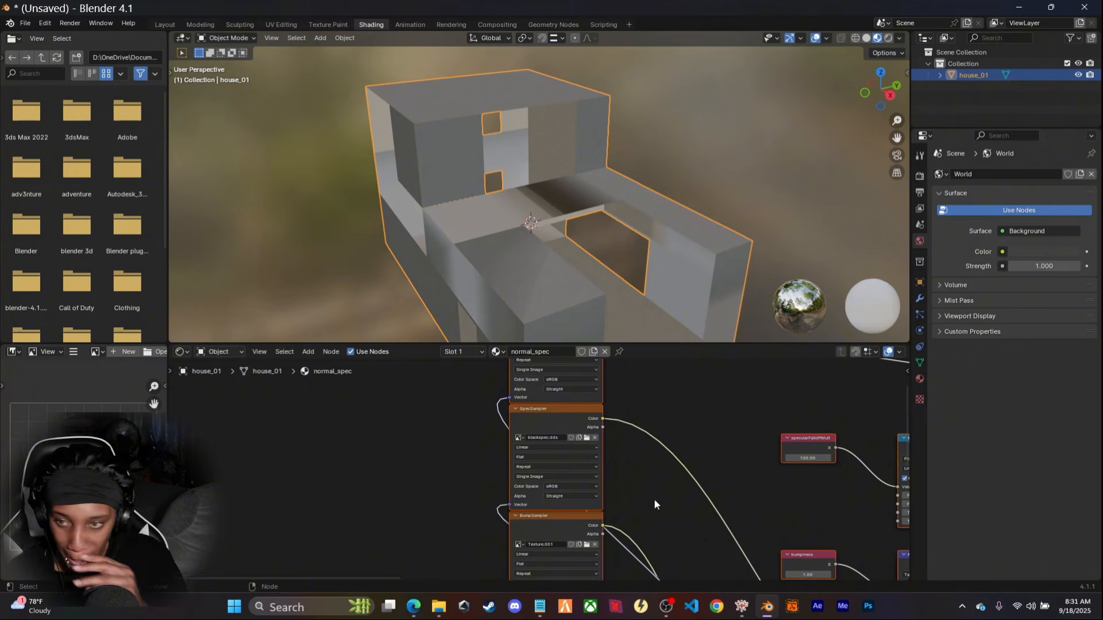
Load blacknormal.dds from the mlo creation textures\[brick]\black folder into the BumpSampler node
middle_drag(654, 499, 643, 399)
click(607, 426)
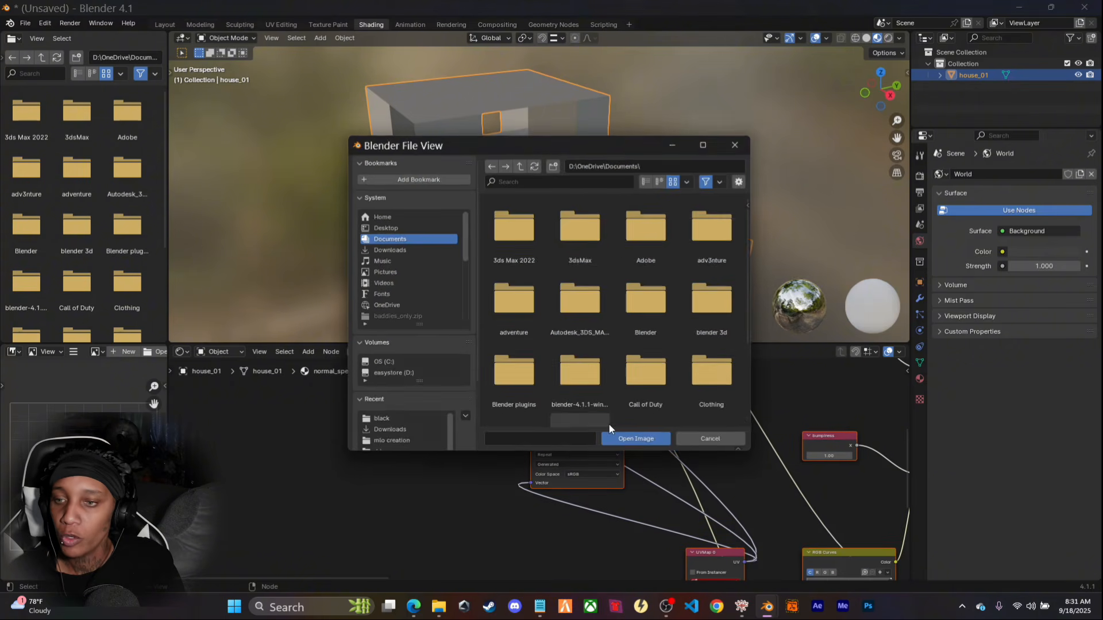
scroll(417, 276, down, 2)
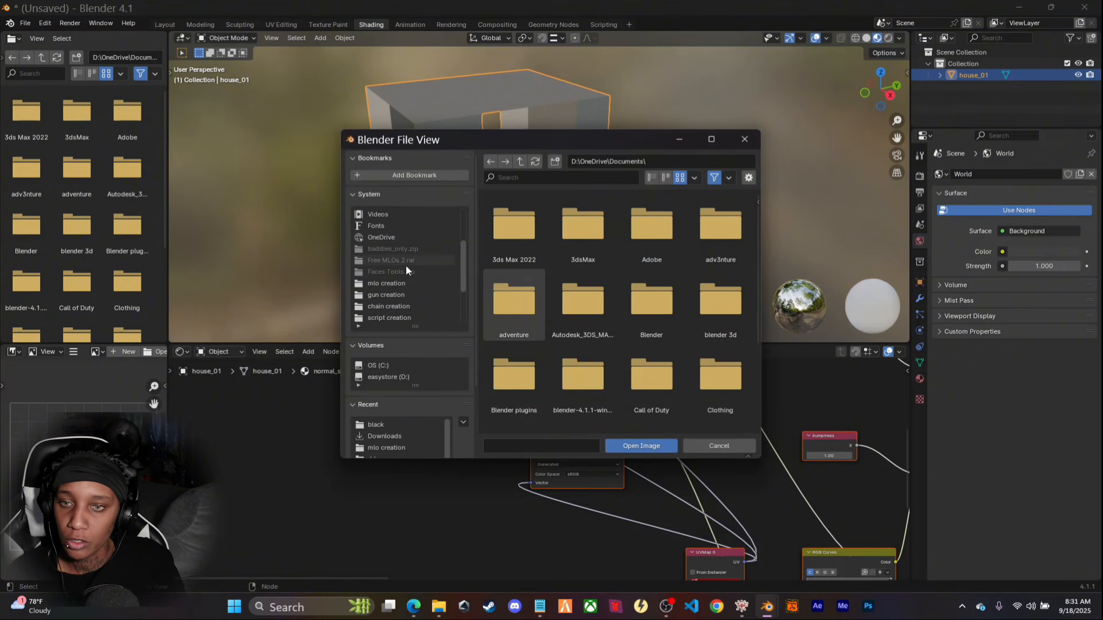
click(396, 283)
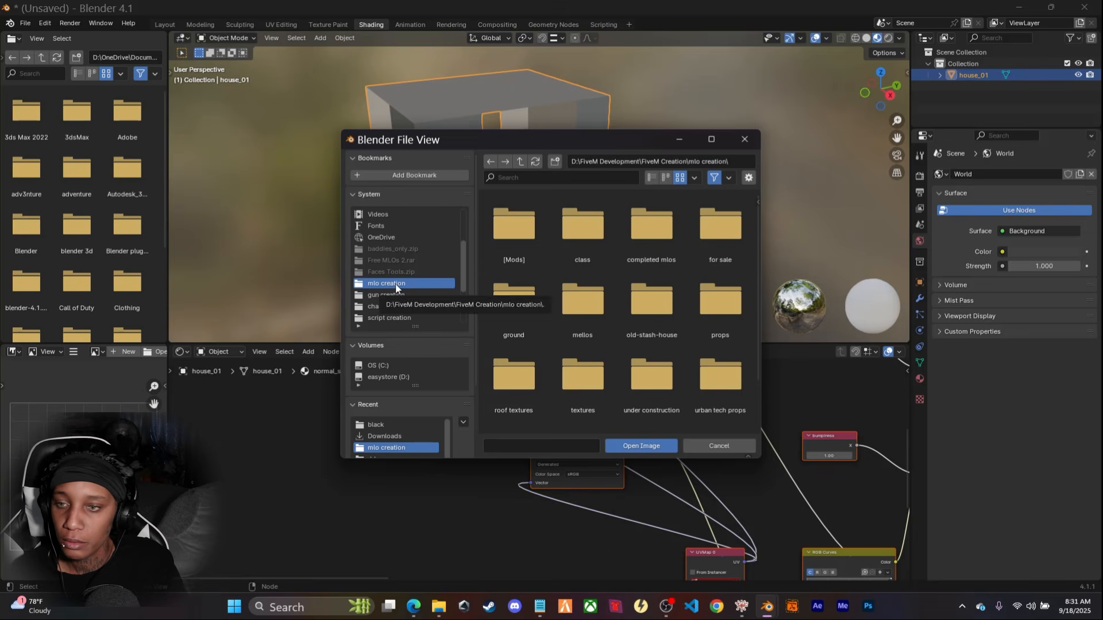
double_click(592, 372)
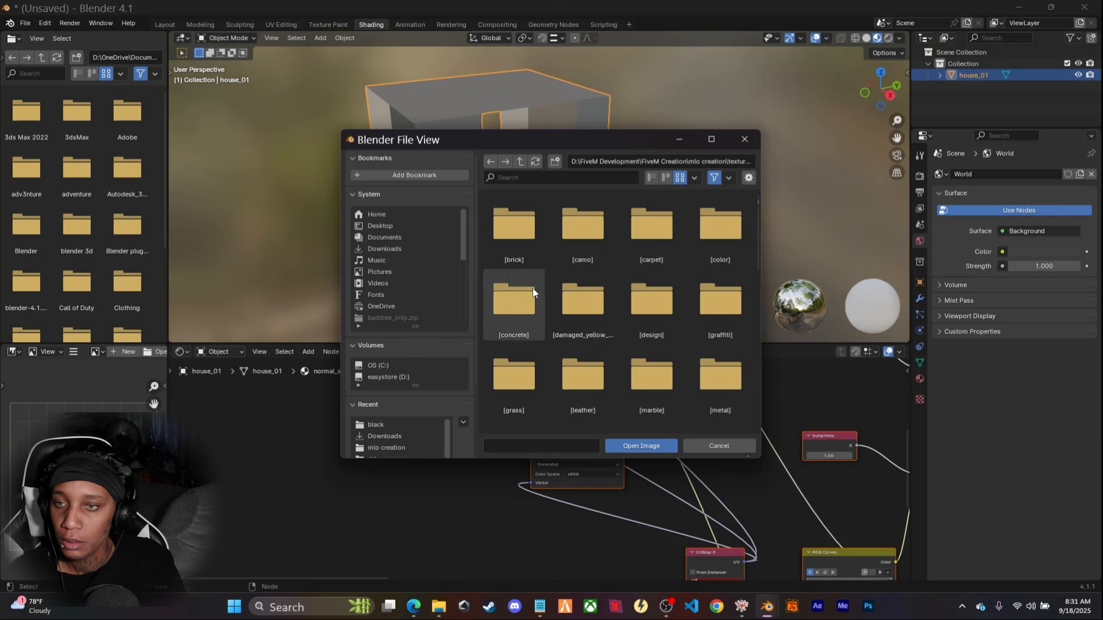
double_click(523, 235)
double_click(516, 246)
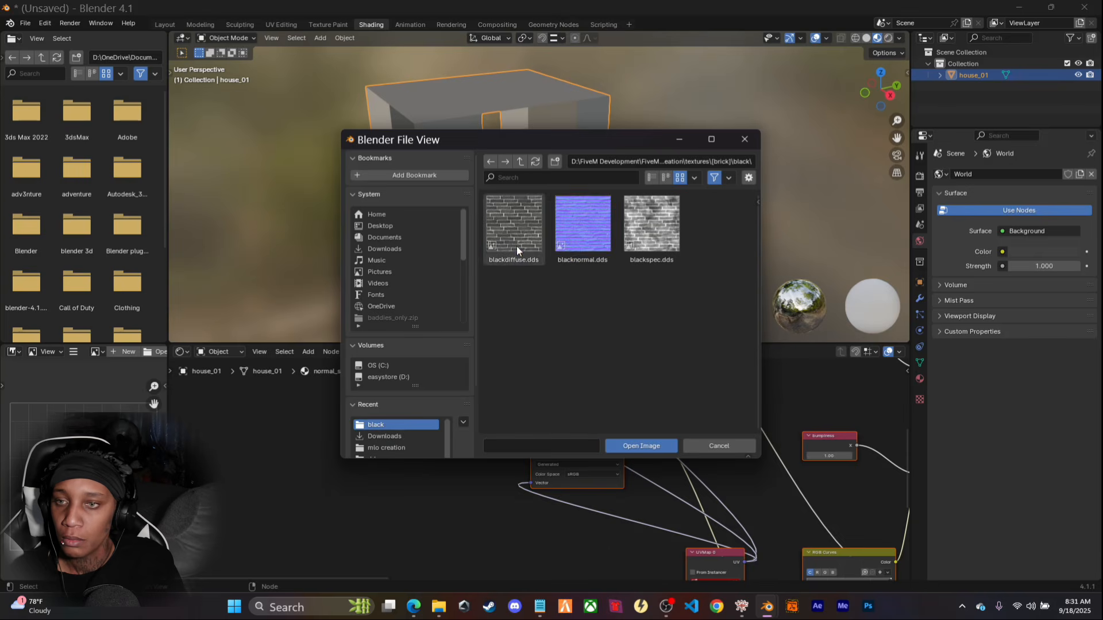
double_click(577, 239)
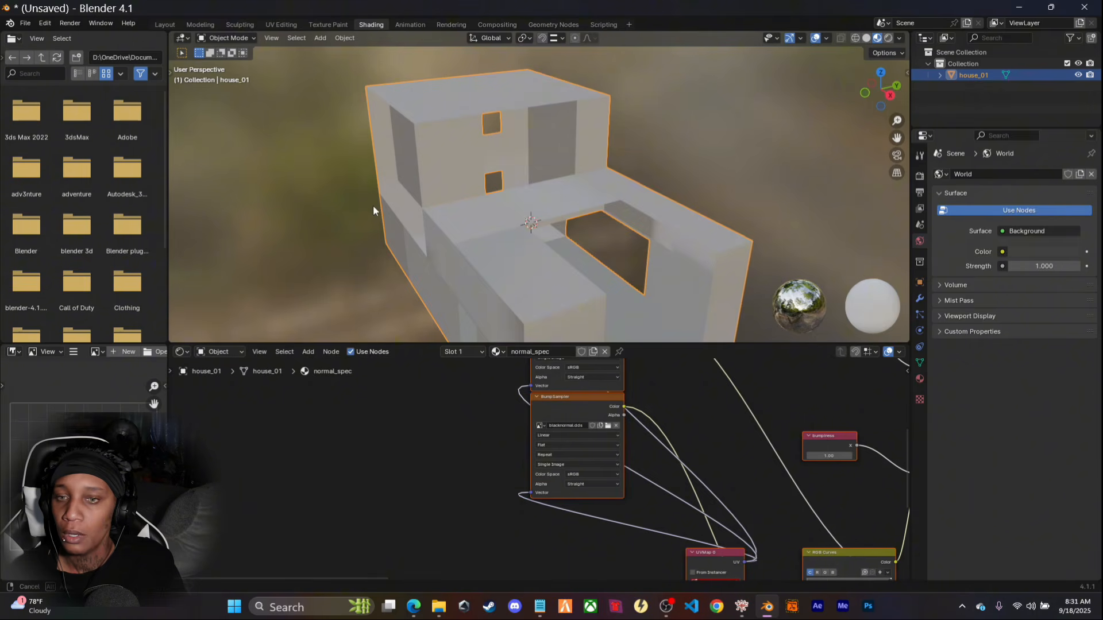
Return to the Layout workspace and hide the viewport sidebar
middle_drag(374, 205, 392, 185)
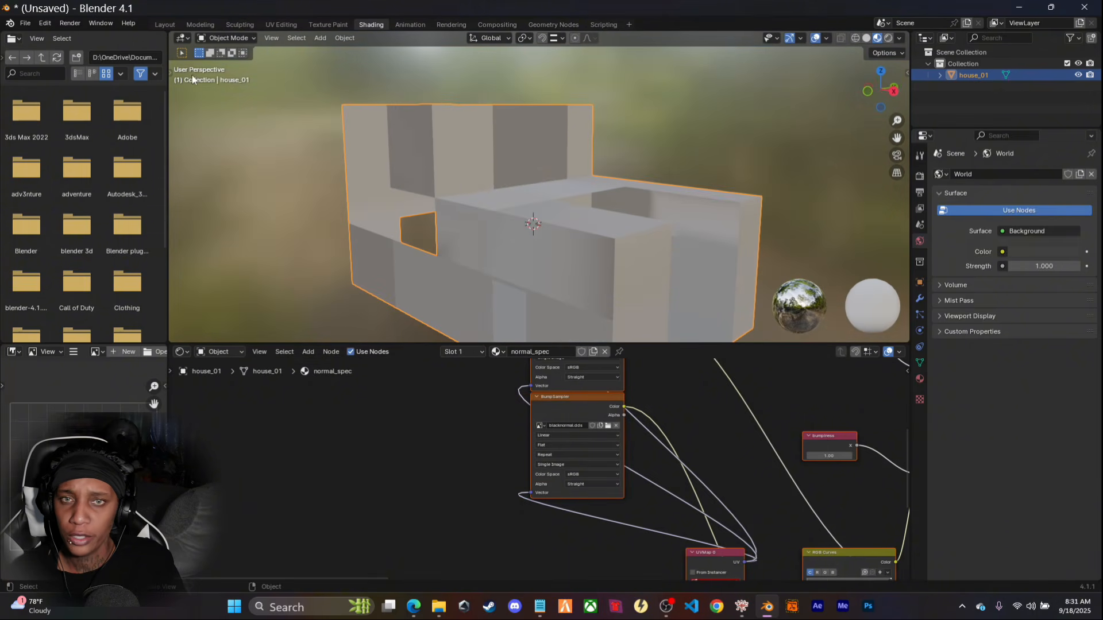
click(165, 25)
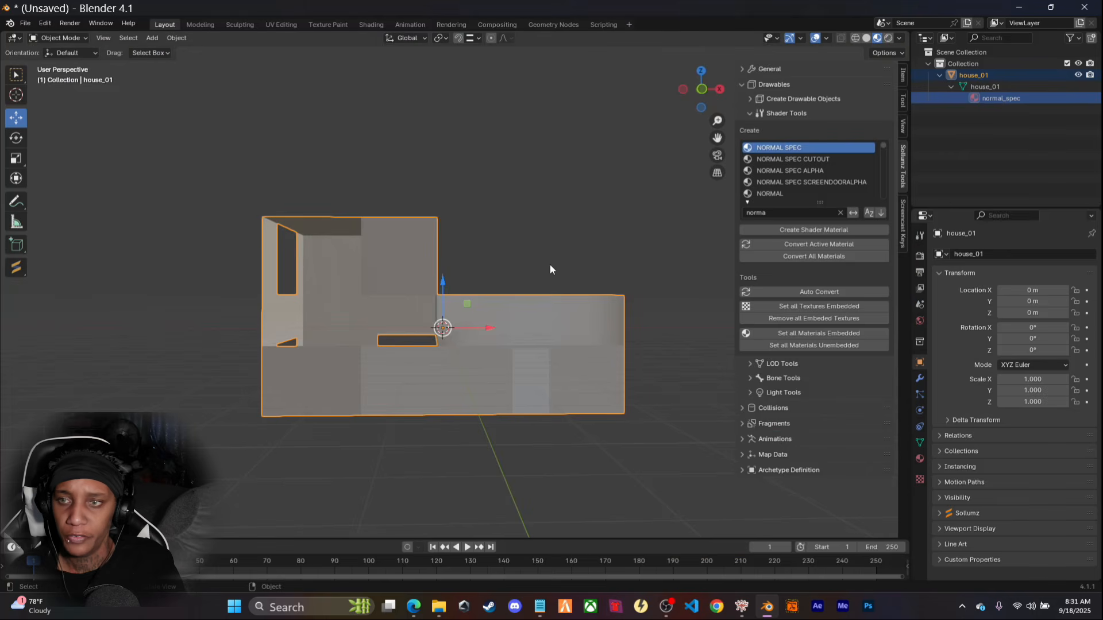
middle_drag(550, 269, 618, 252)
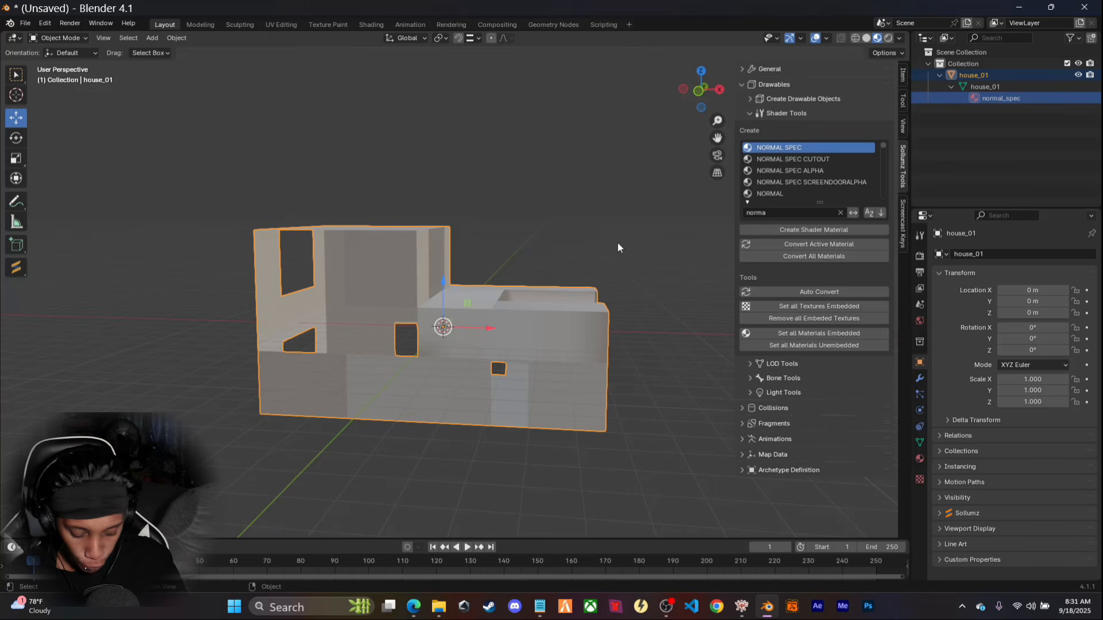
key(n)
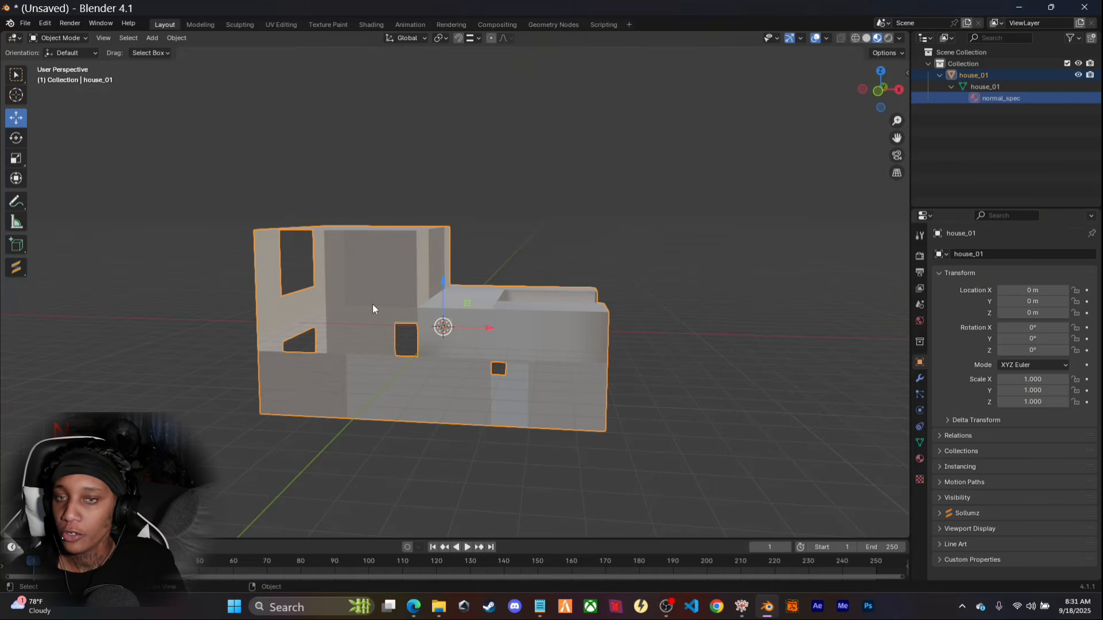
Rename the house_01 mesh's UV map to "UVMap 0" in its object data properties
click(920, 444)
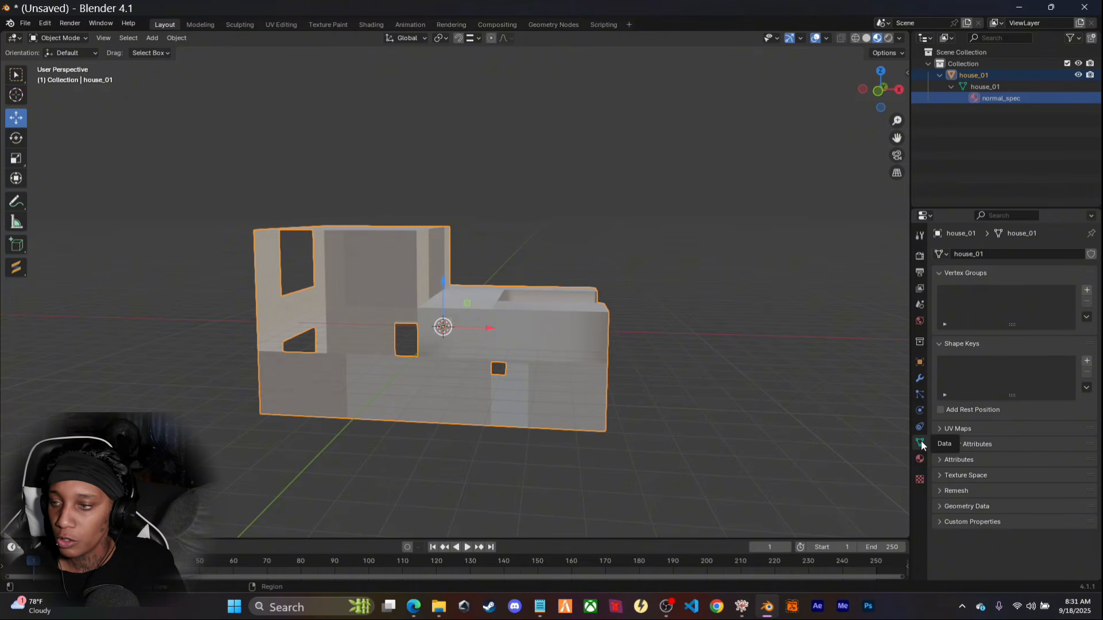
click(939, 429)
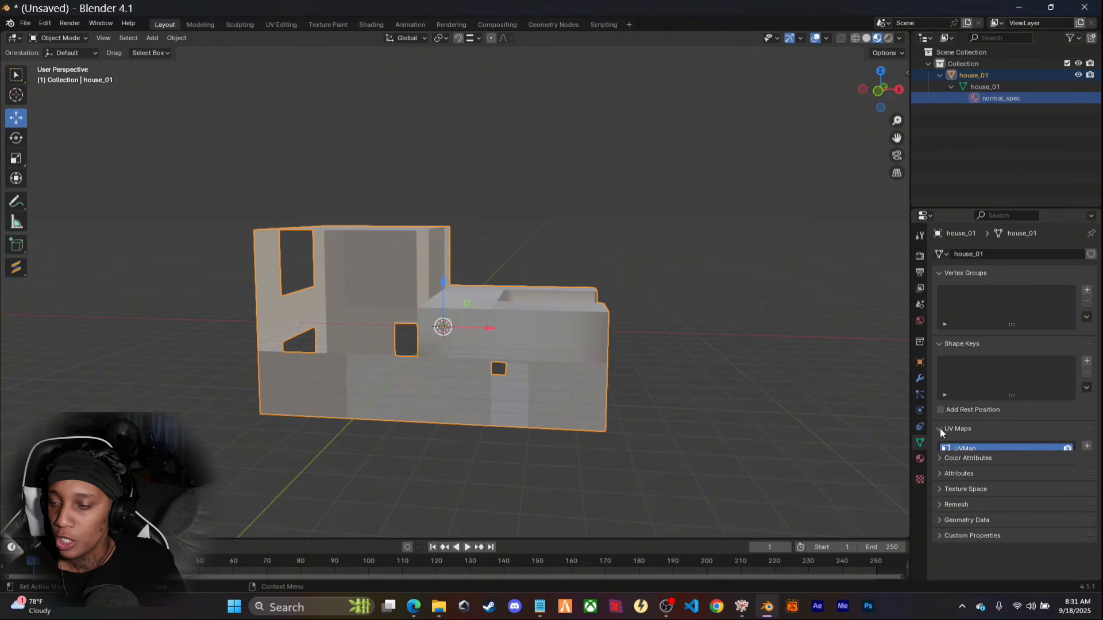
double_click(981, 448)
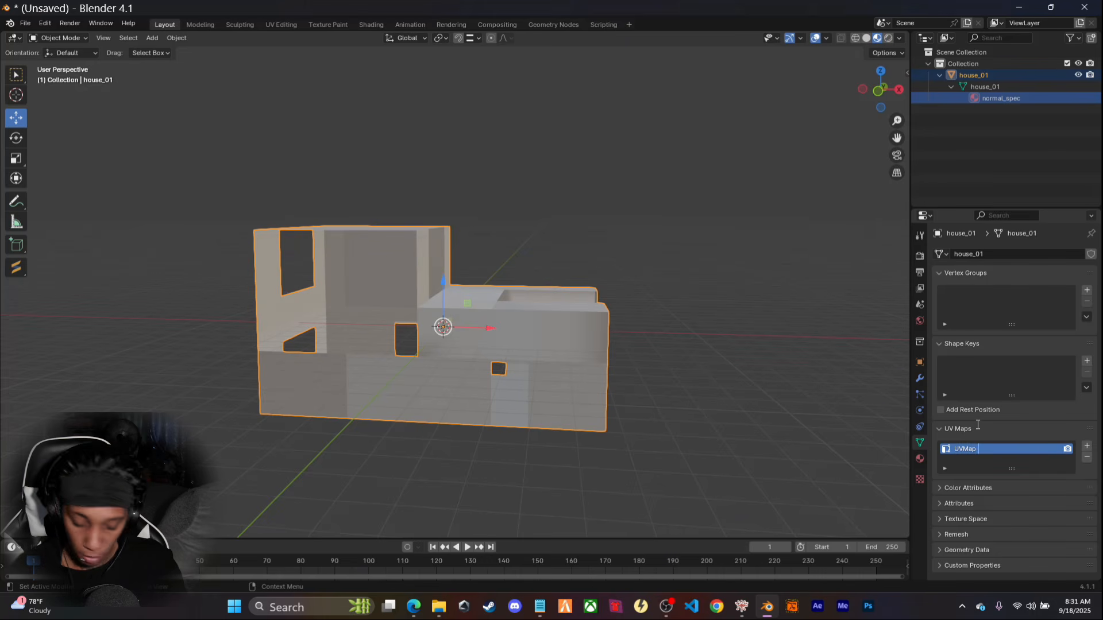
key(Return)
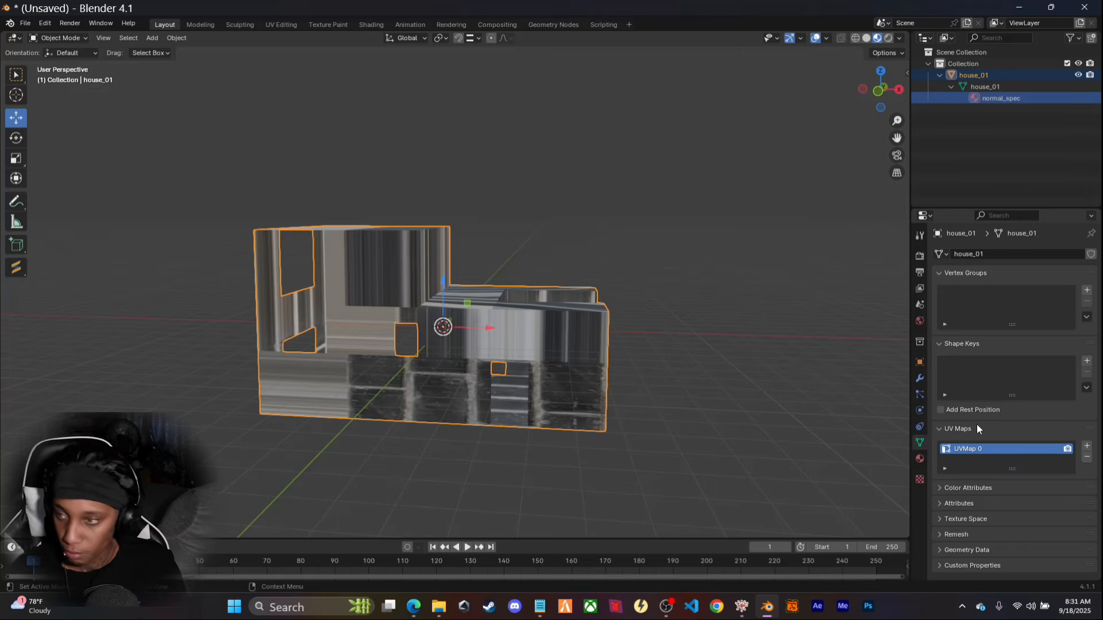
middle_drag(580, 253, 520, 254)
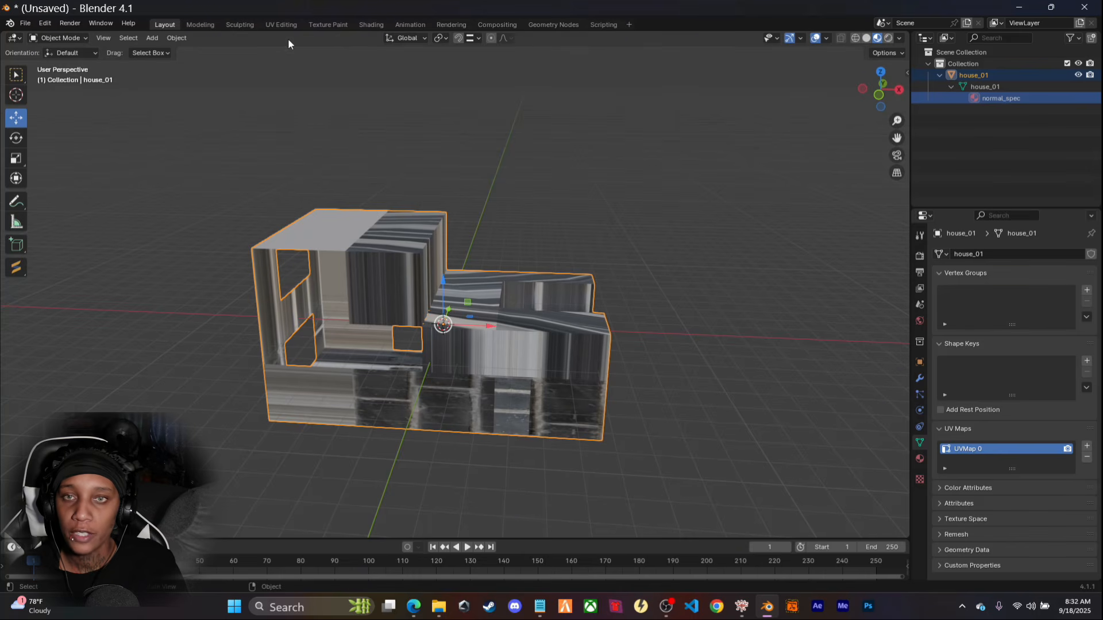
Switch to the UV Editing workspace and unwrap all faces of house_01 with Cube Projection
click(280, 25)
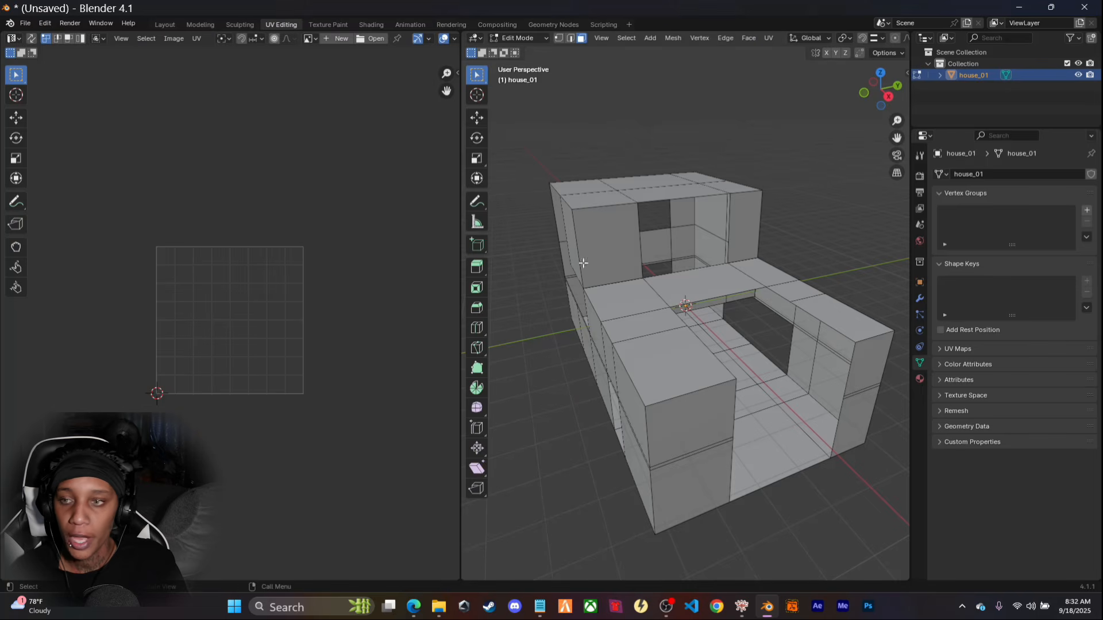
middle_drag(552, 369, 629, 396)
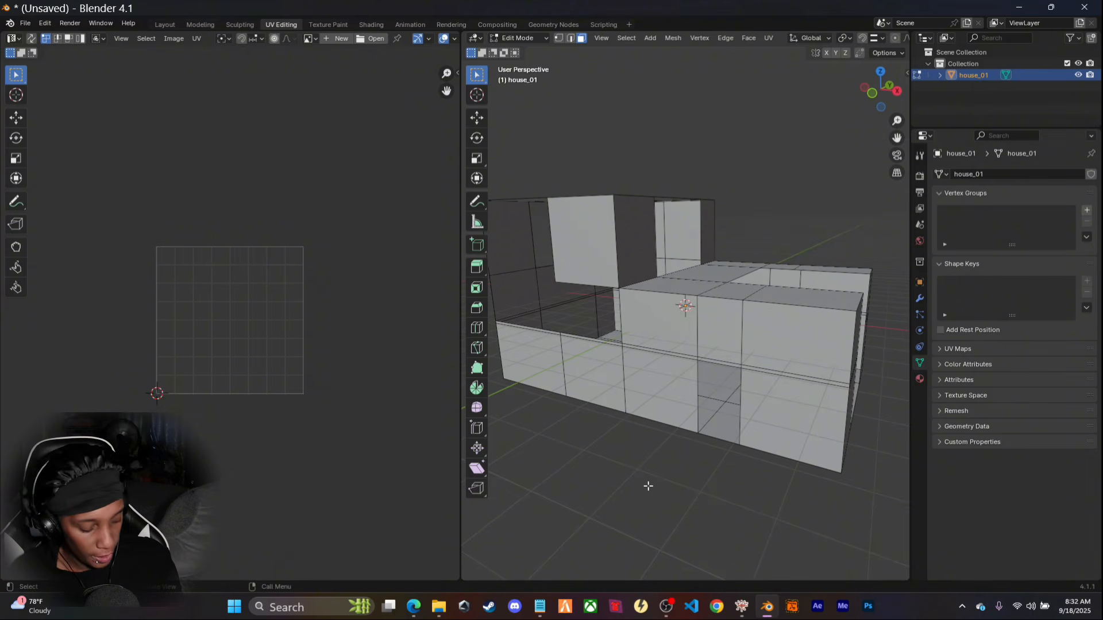
key(a)
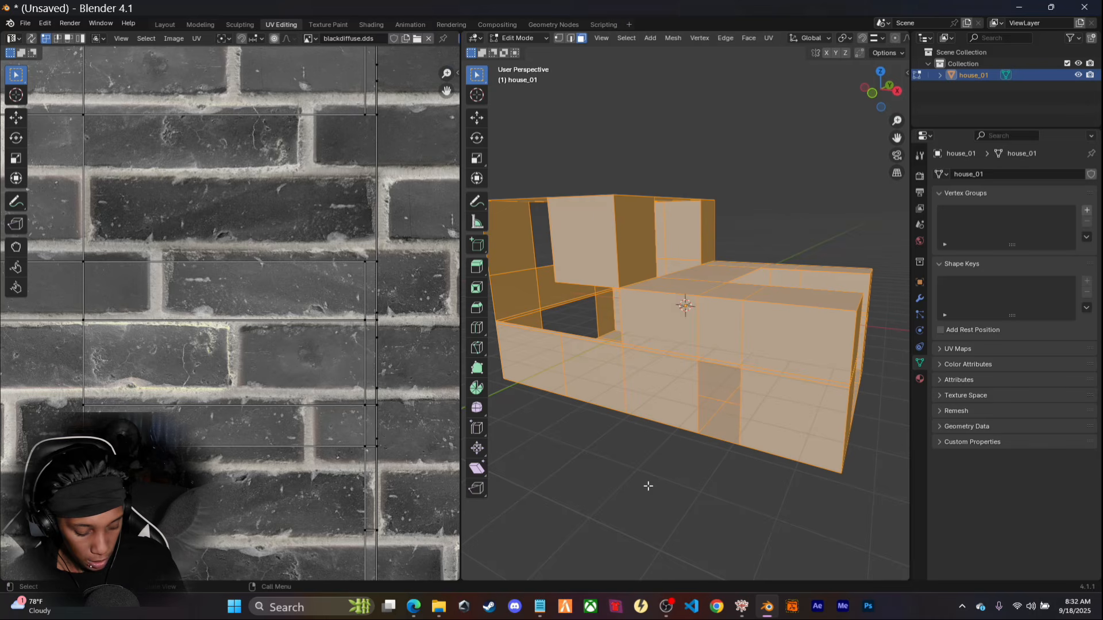
key(u)
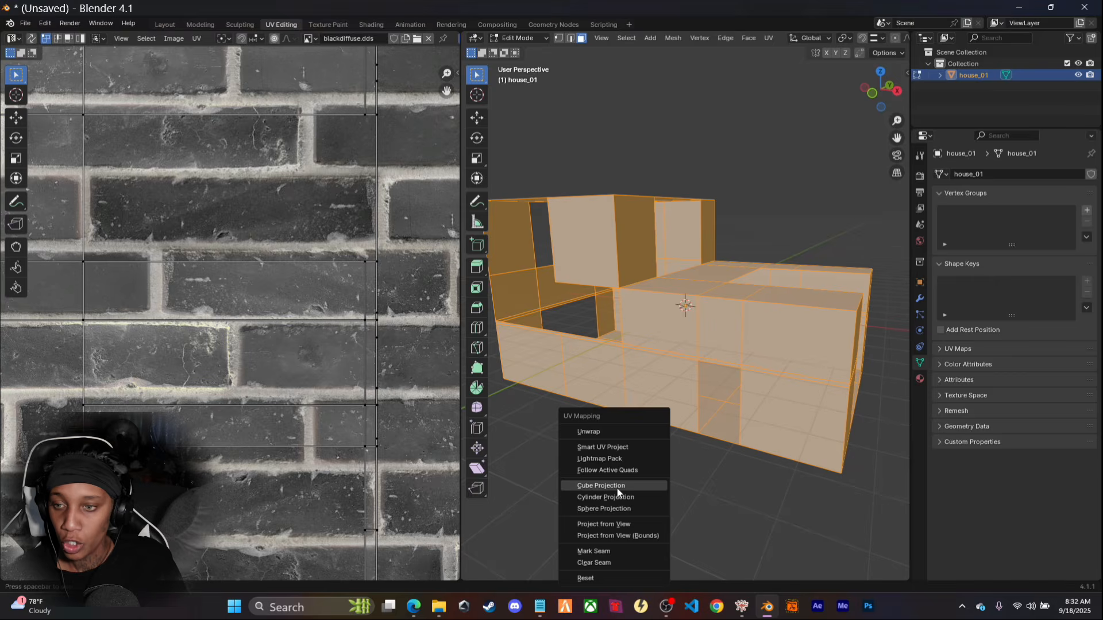
click(617, 488)
Scale all of the house's UVs up to roughly four times their size over the brick image
scroll(267, 320, down, 6)
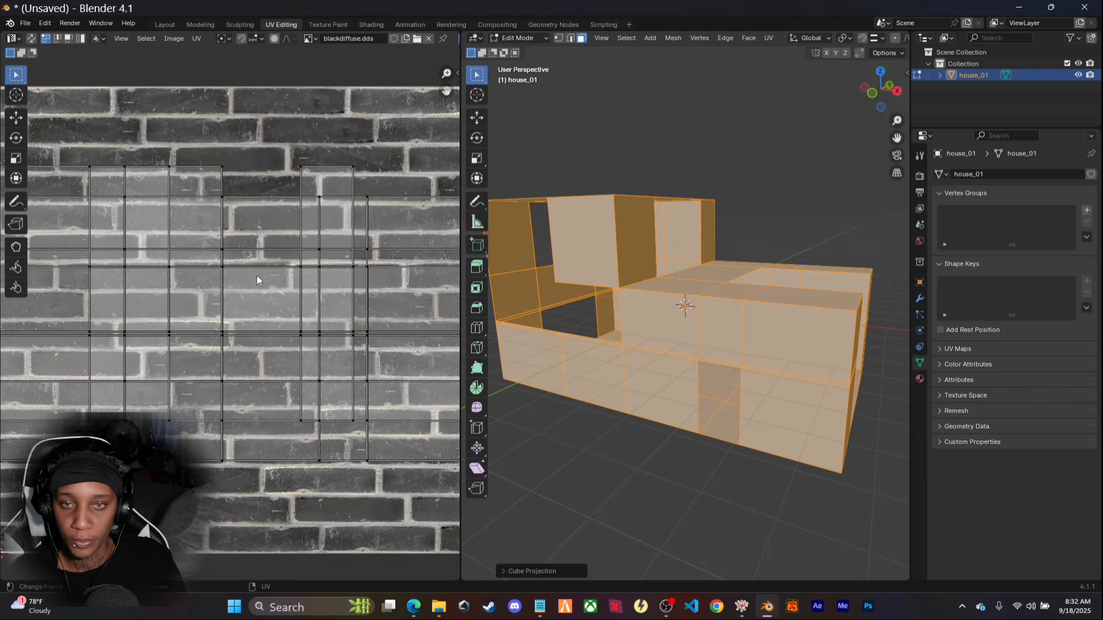
scroll(258, 279, up, 1)
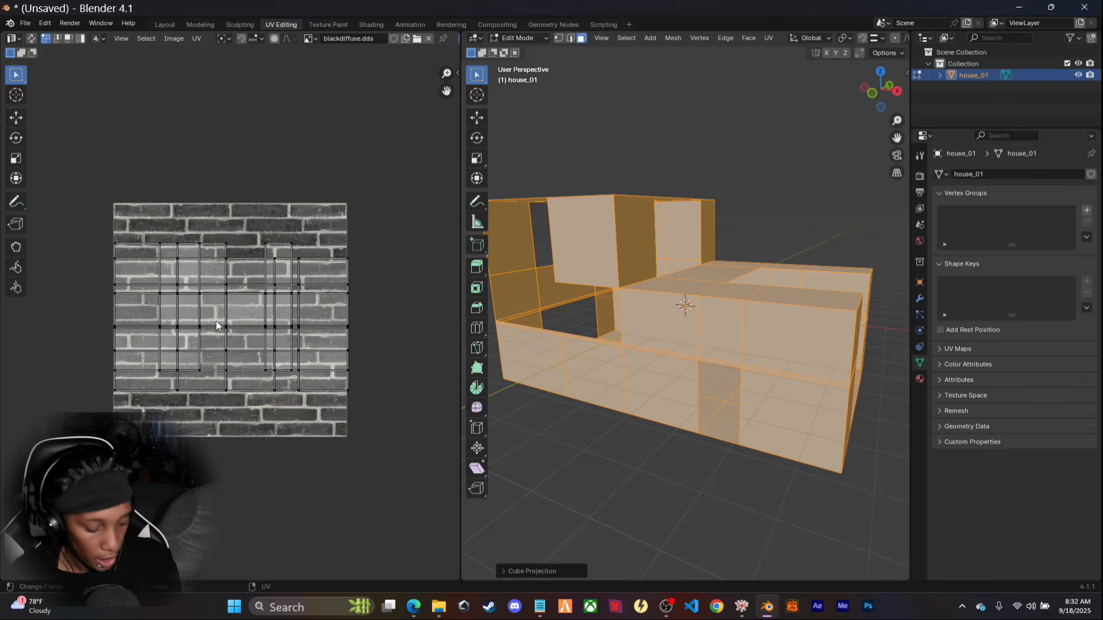
scroll(205, 309, up, 2)
scroll(203, 308, down, 1)
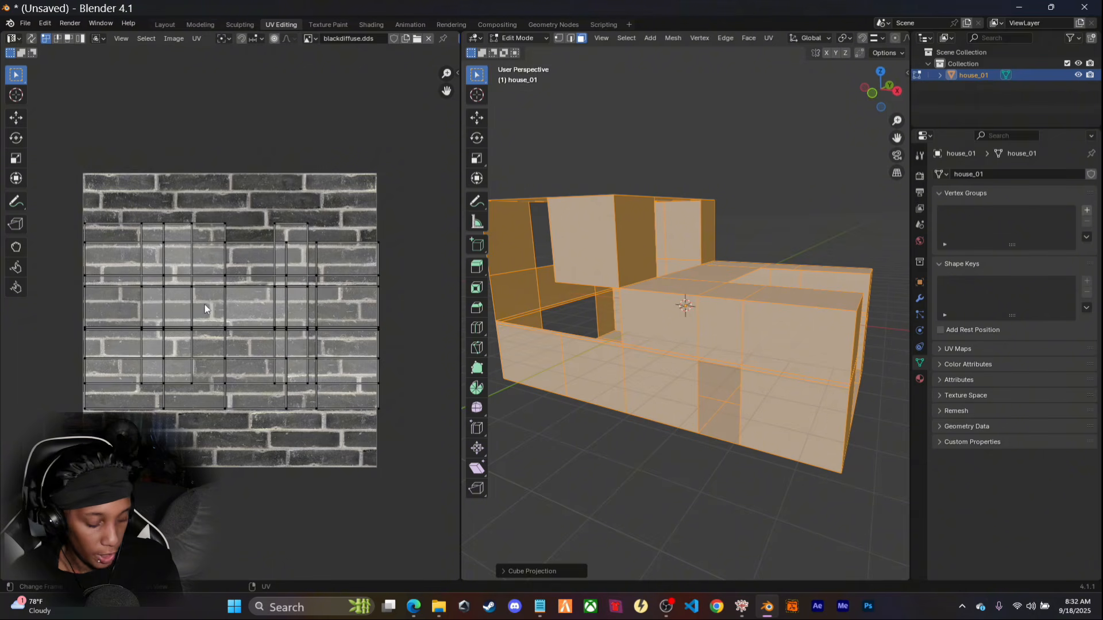
key(a)
key(s)
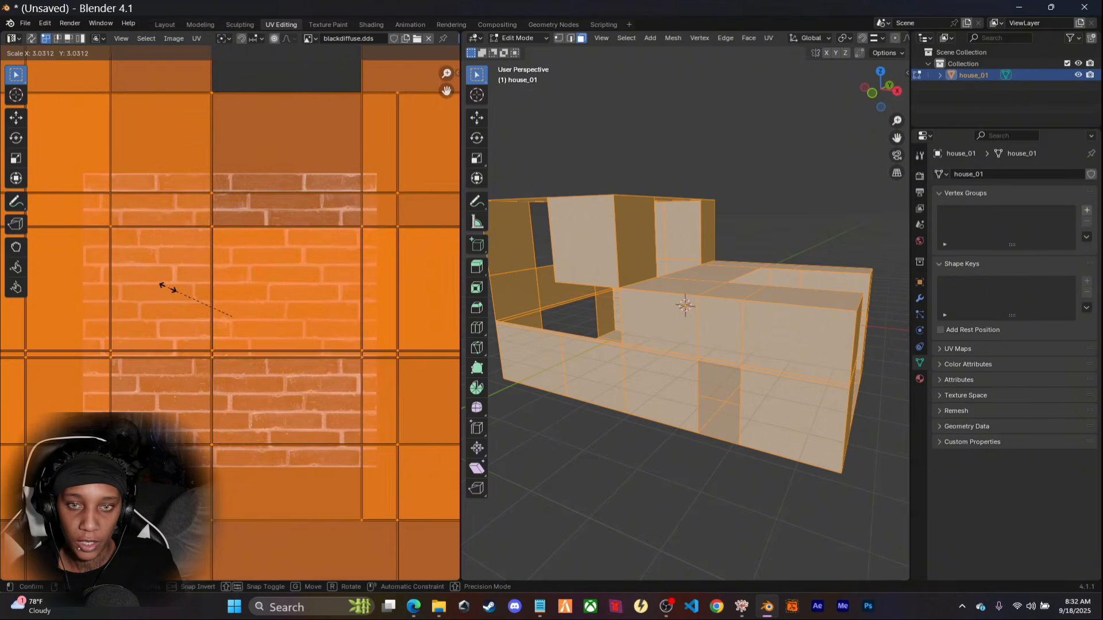
click(144, 277)
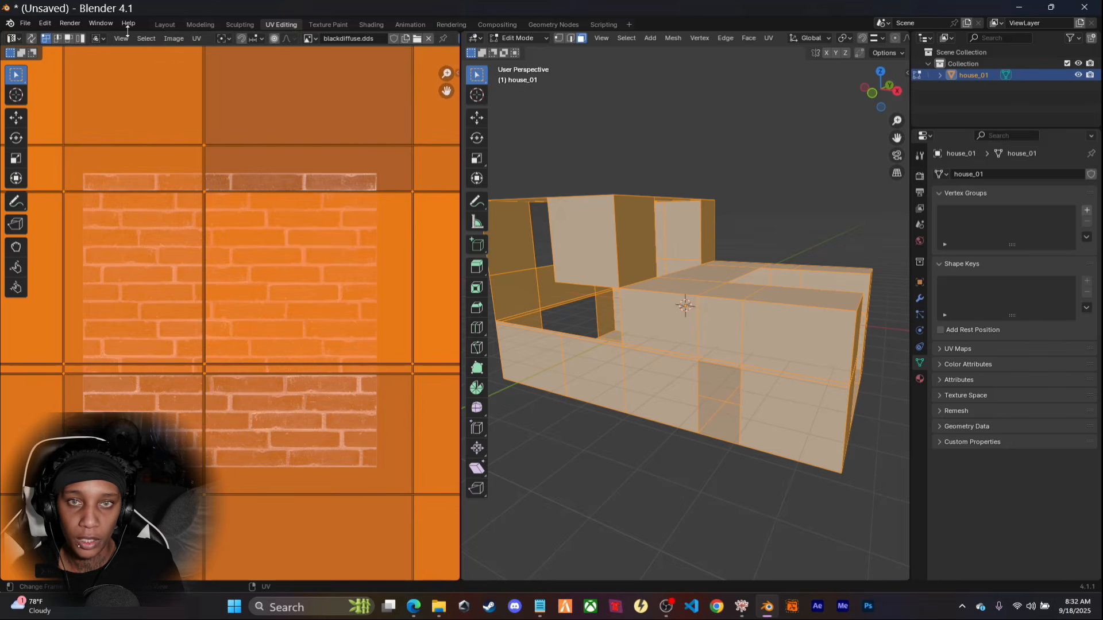
Return to the Layout workspace and rename the house's normal_spec material to "main"
click(164, 23)
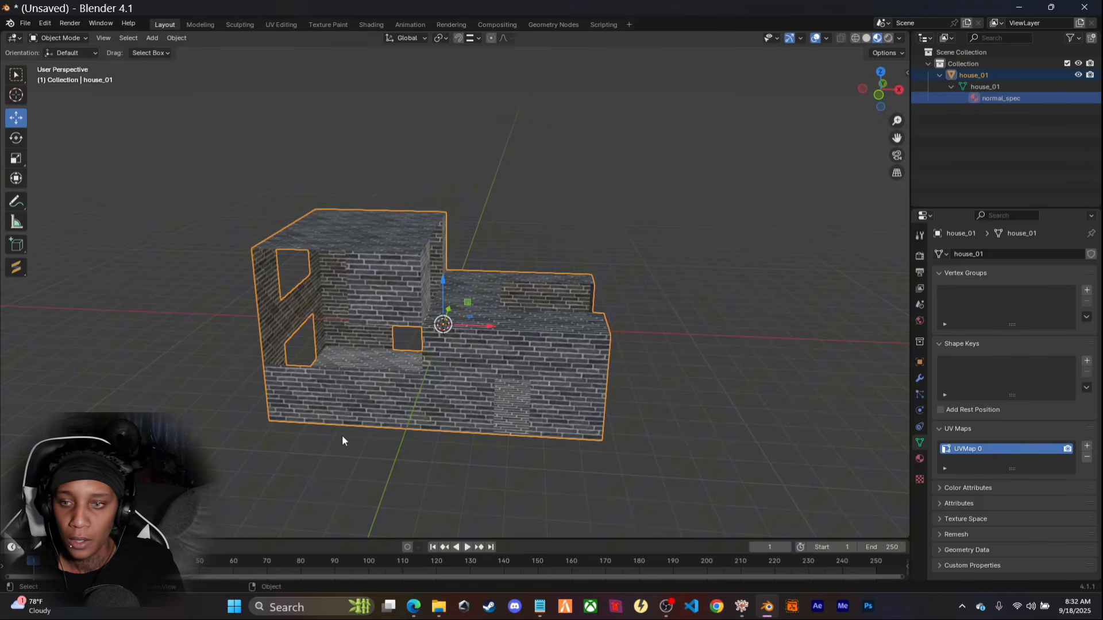
middle_drag(342, 441, 503, 417)
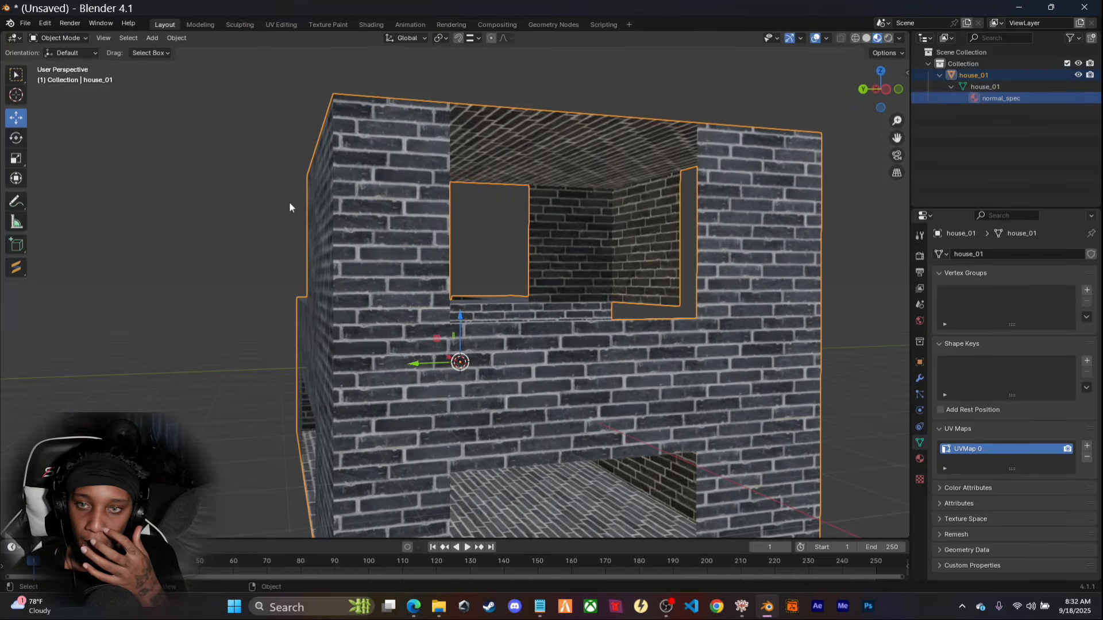
middle_drag(260, 384, 241, 362)
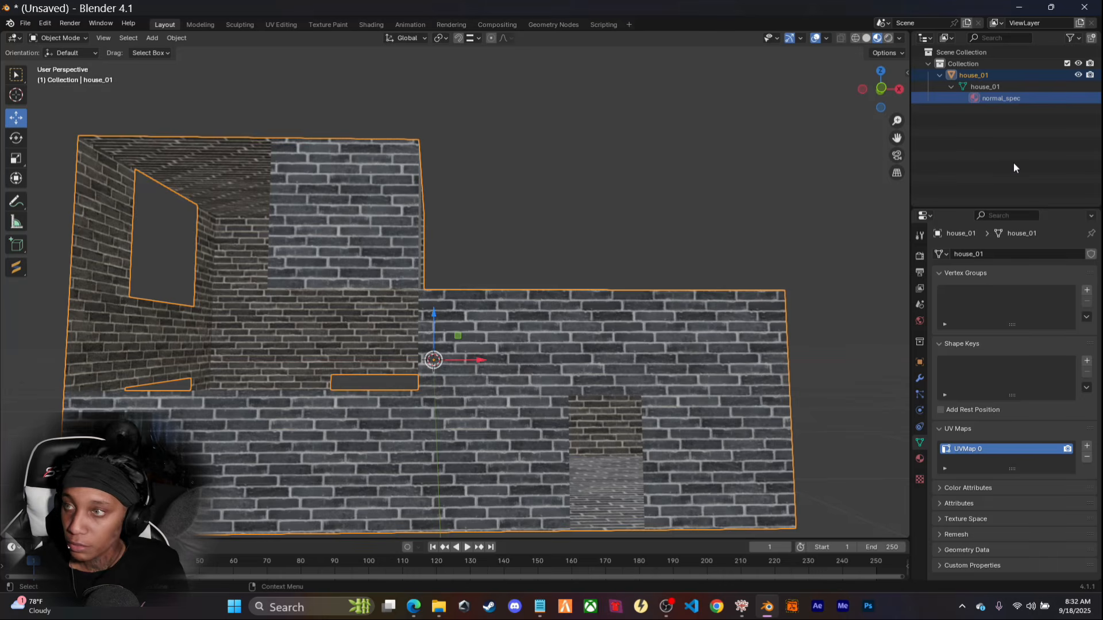
double_click(1005, 99)
text(main)
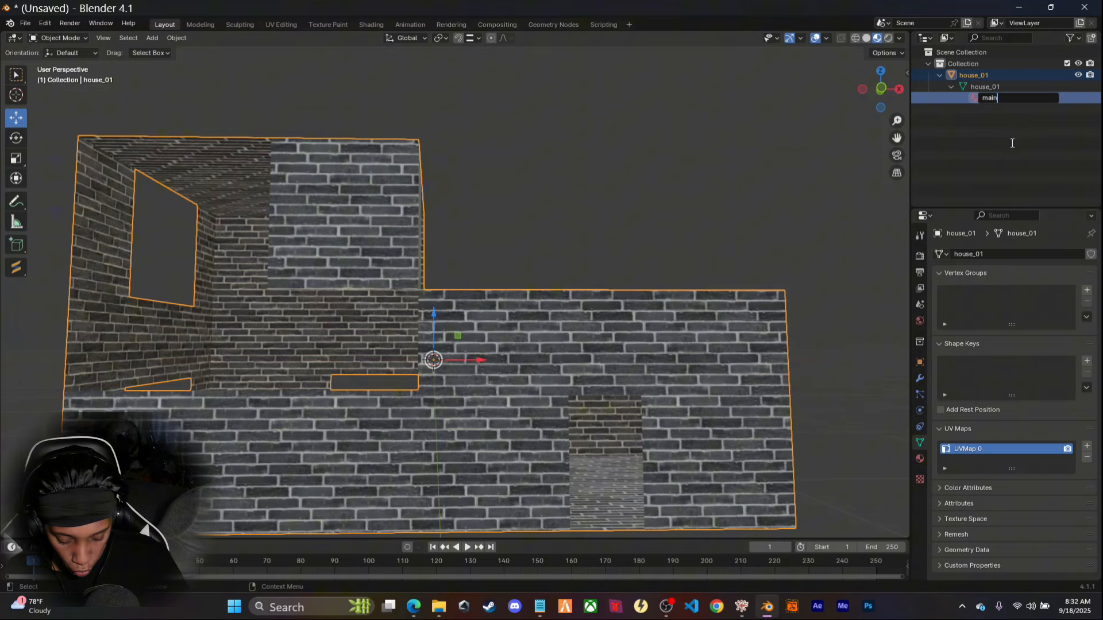
key(Return)
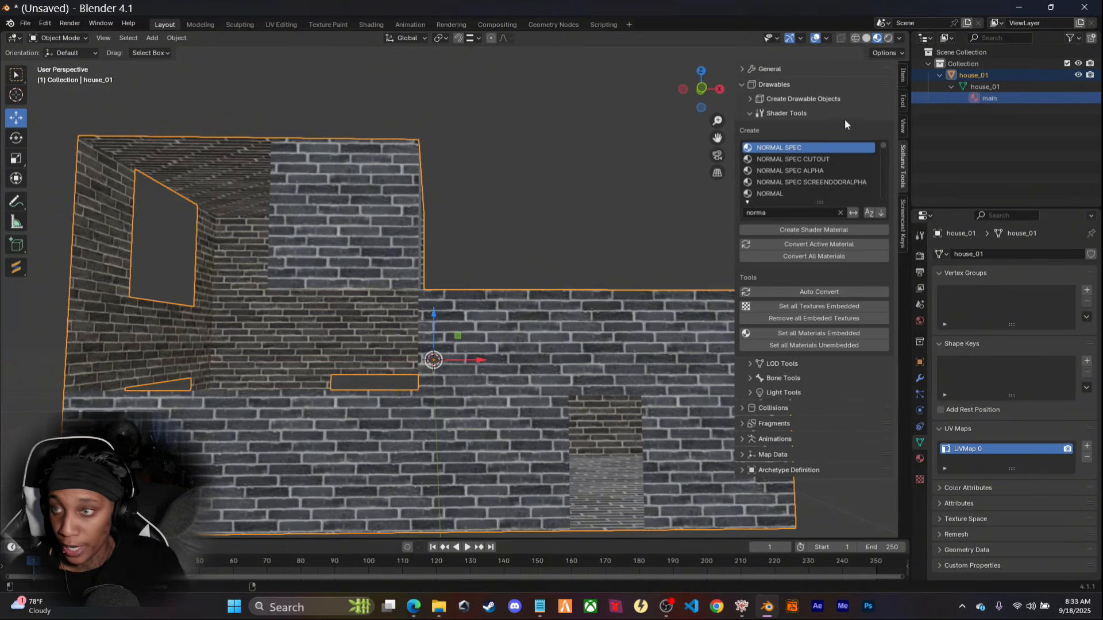
Create a second NORMAL SPEC shader material on house_01 and rename it "black"
click(801, 229)
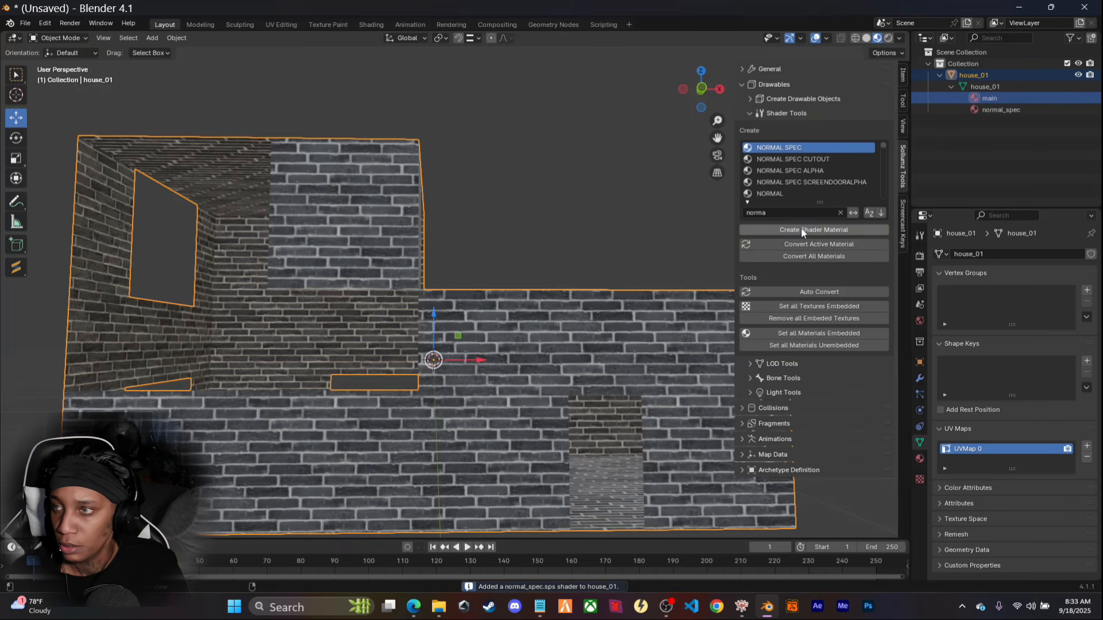
click(990, 110)
double_click(992, 109)
text(black)
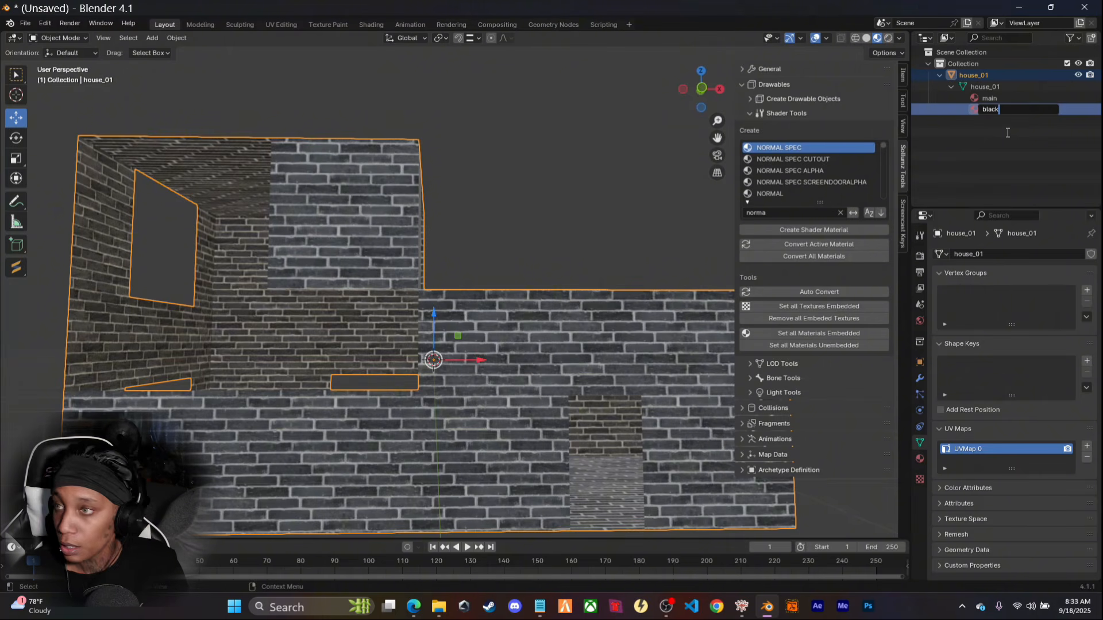
key(Return)
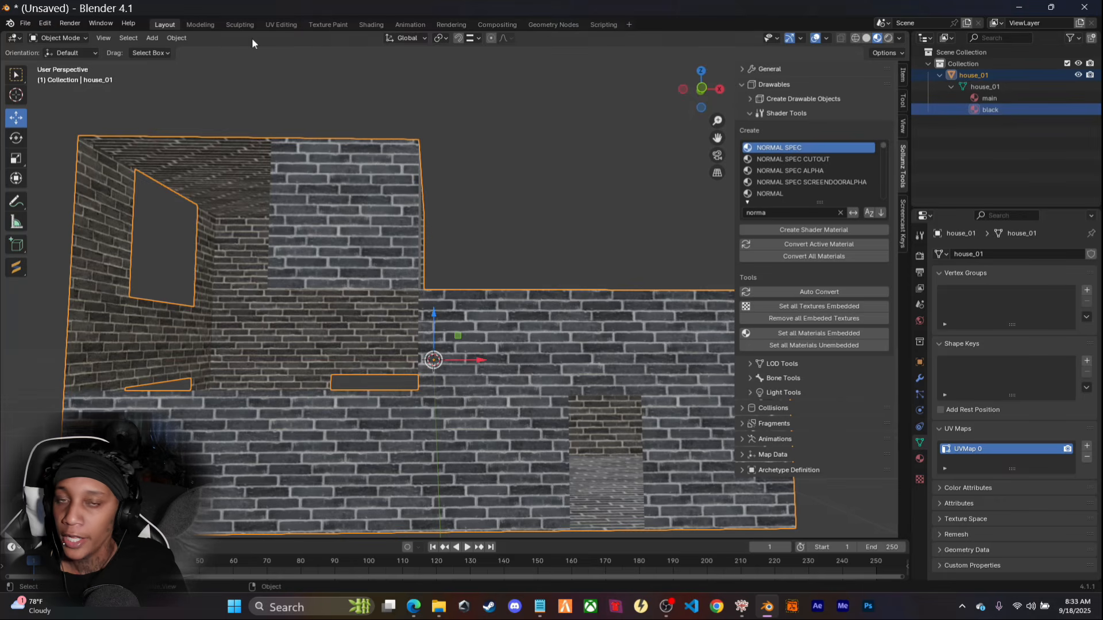
In the Shading workspace, open an image for the black material's DiffuseSampler node and browse to the mlo creation\textures folder
click(370, 24)
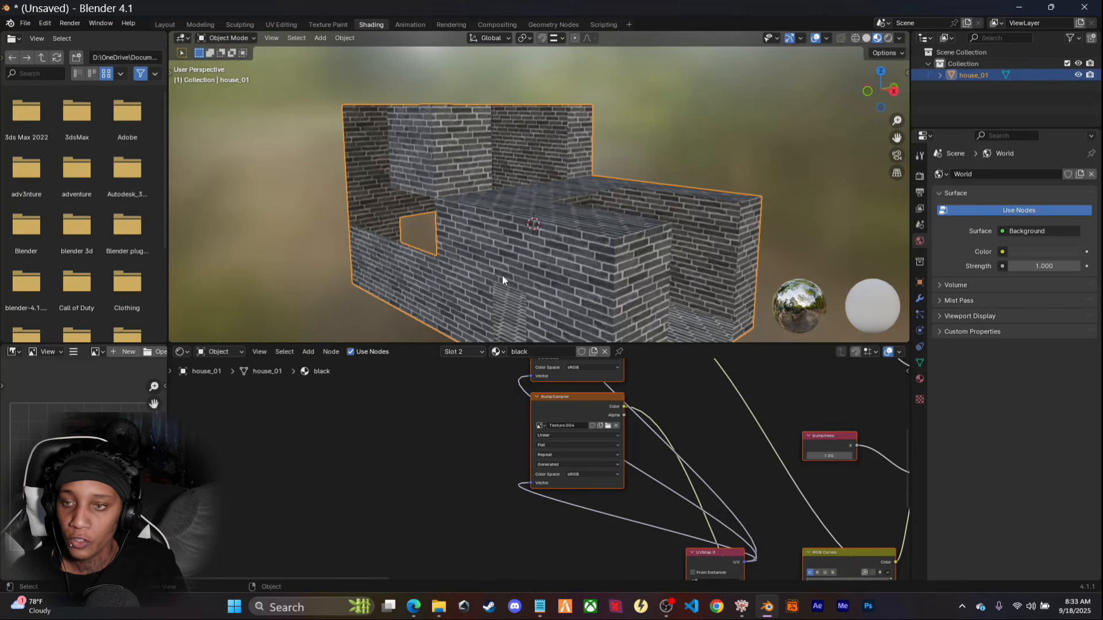
middle_drag(715, 396, 625, 394)
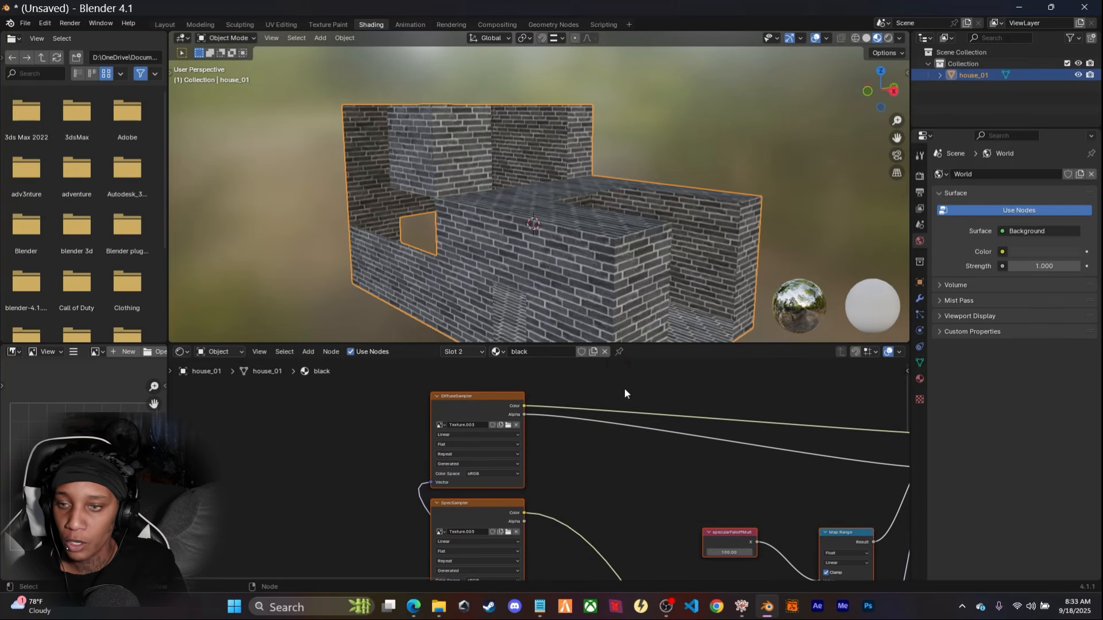
middle_drag(679, 512, 706, 488)
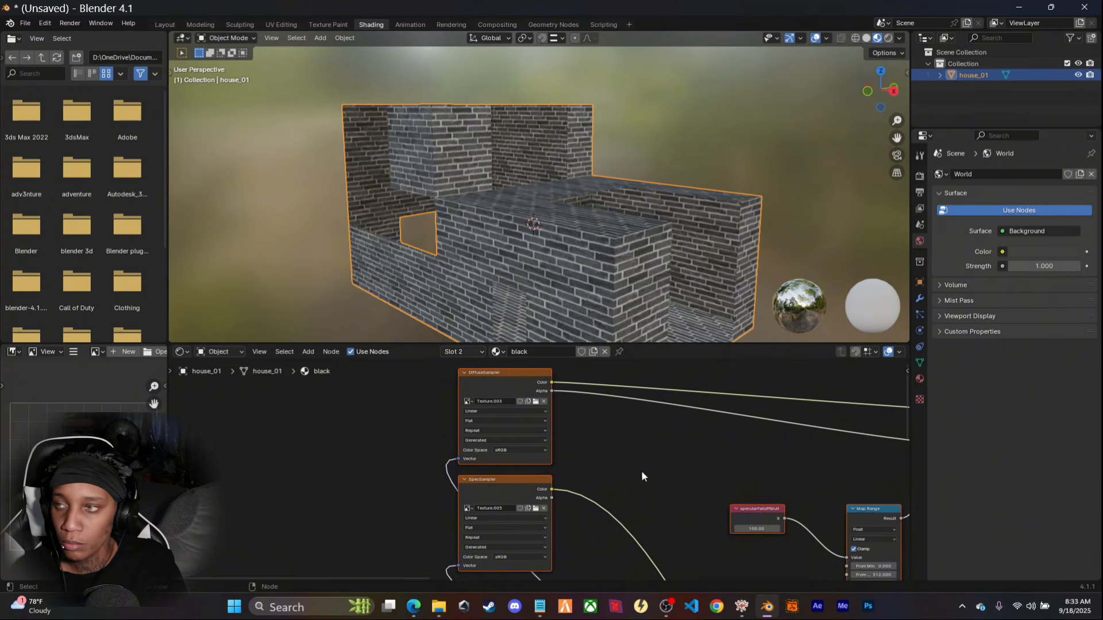
shift+scroll(652, 456, up, 2)
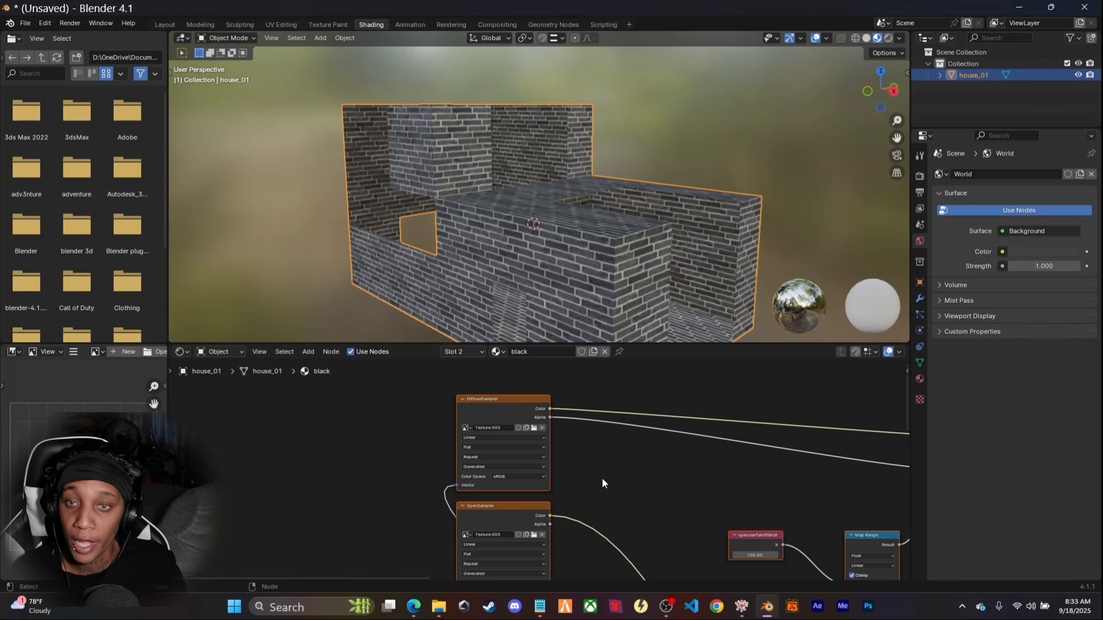
middle_drag(603, 487, 614, 486)
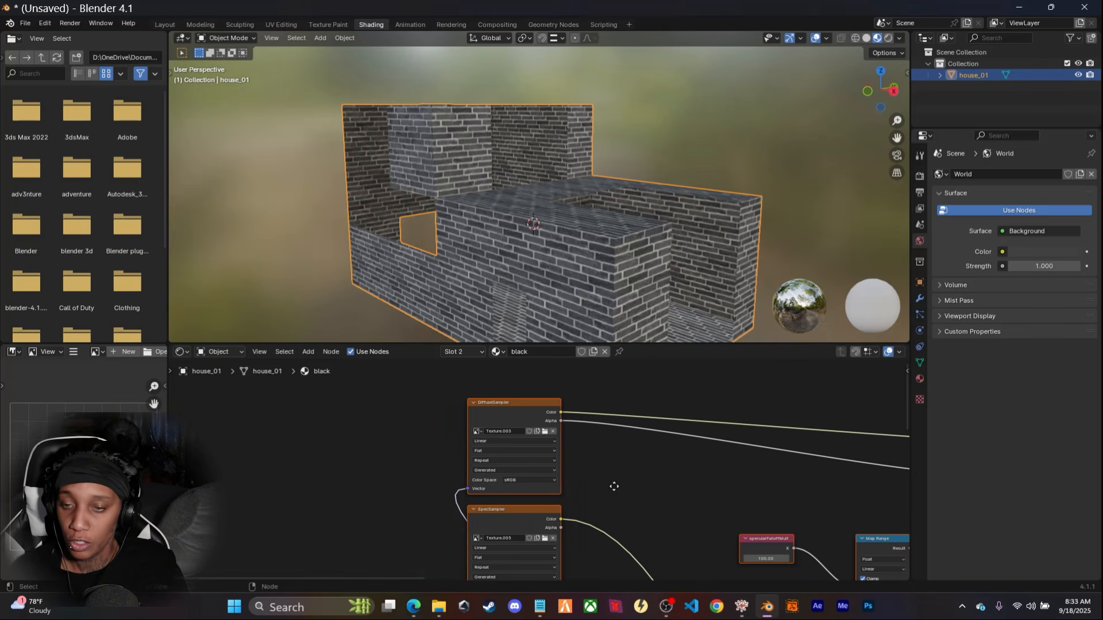
click(545, 432)
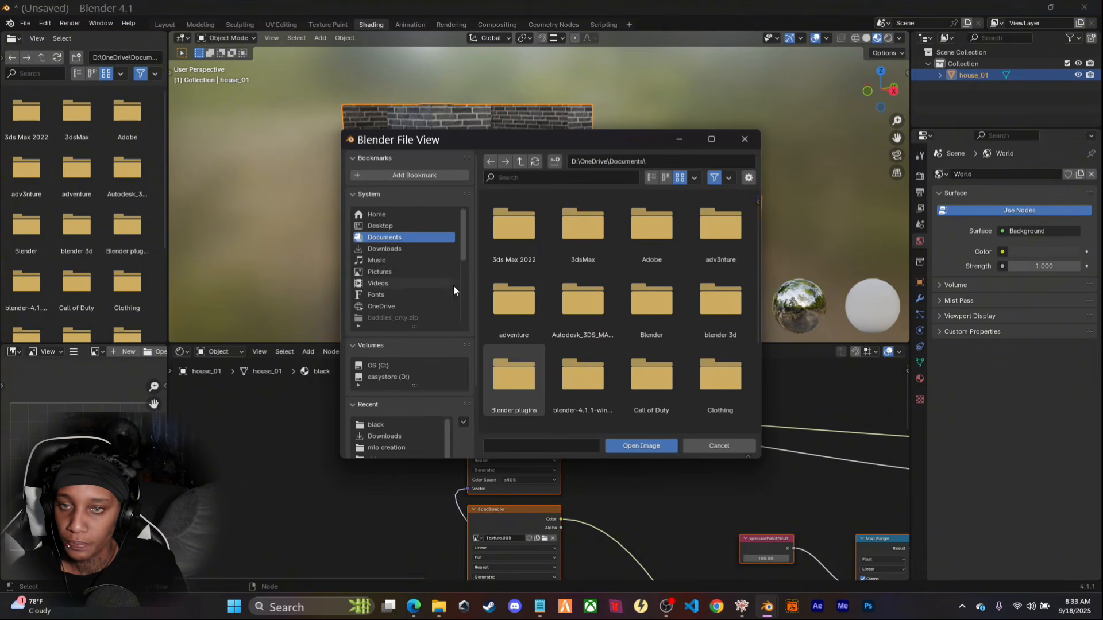
scroll(412, 277, down, 2)
click(399, 298)
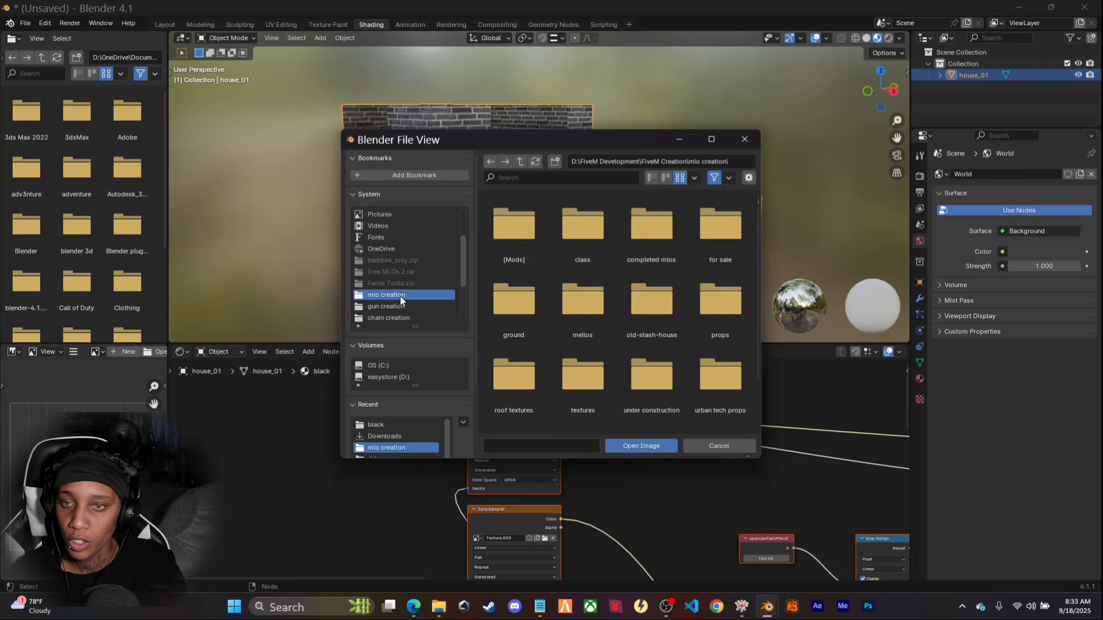
click(591, 382)
double_click(590, 382)
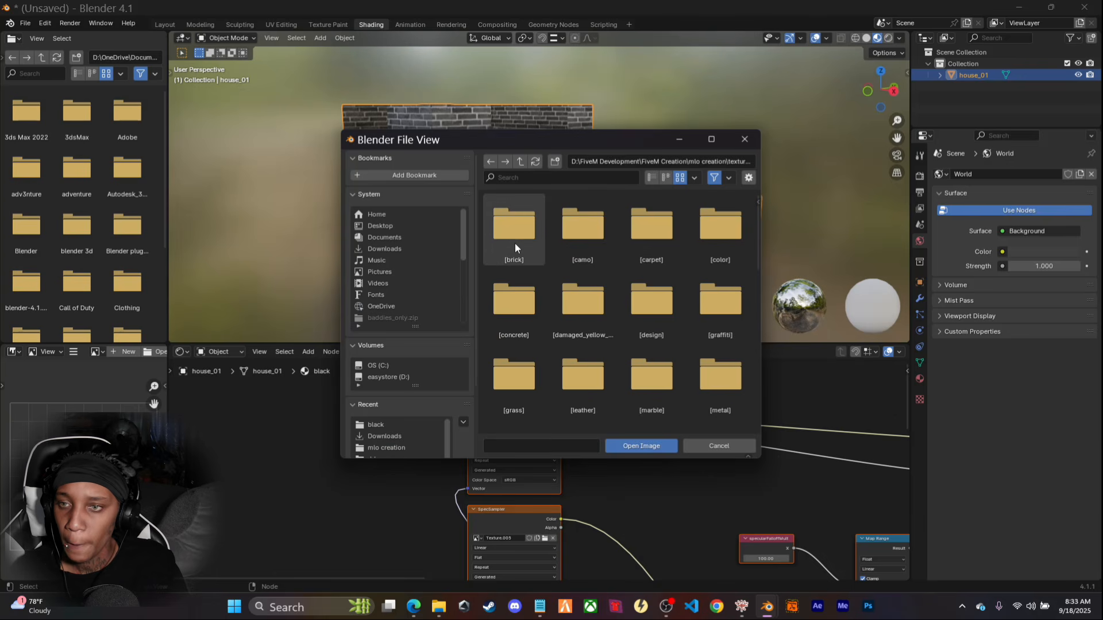
scroll(670, 363, down, 5)
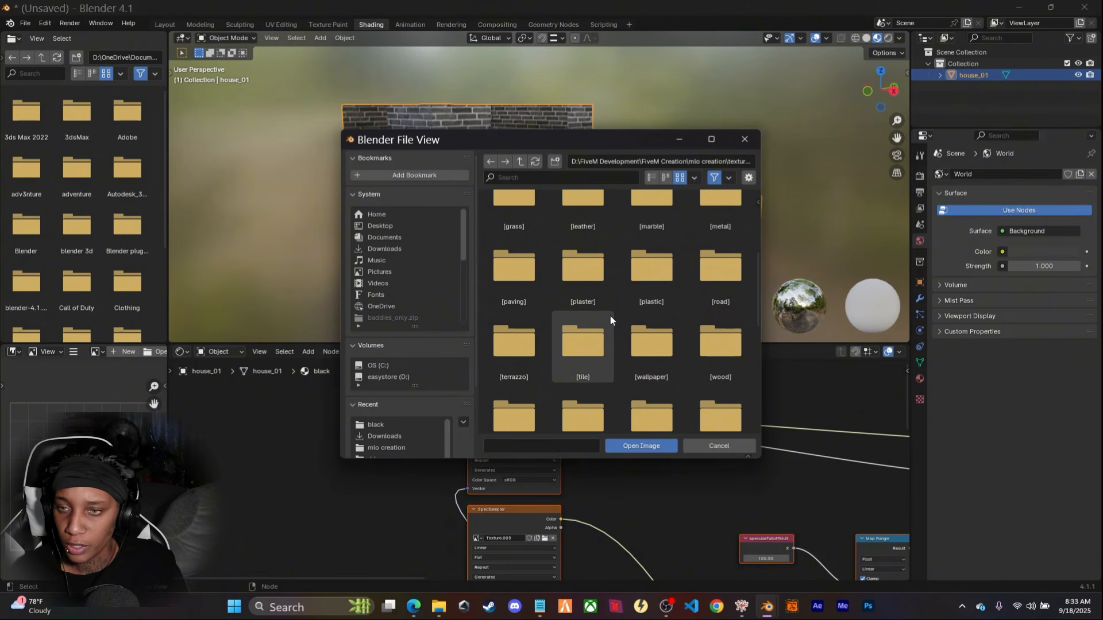
double_click(585, 280)
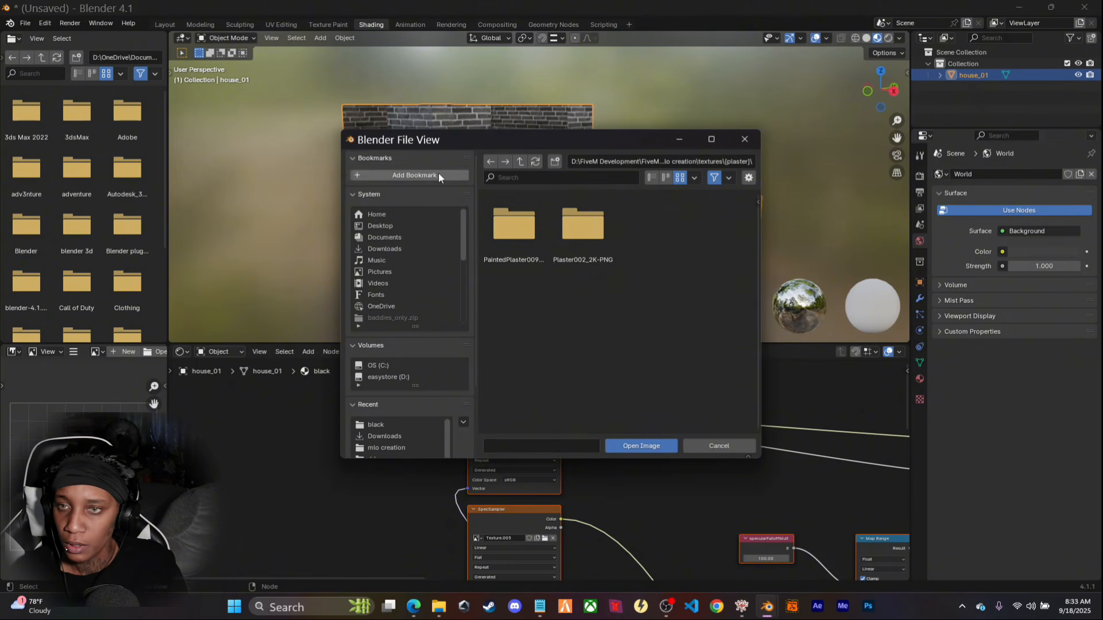
click(491, 161)
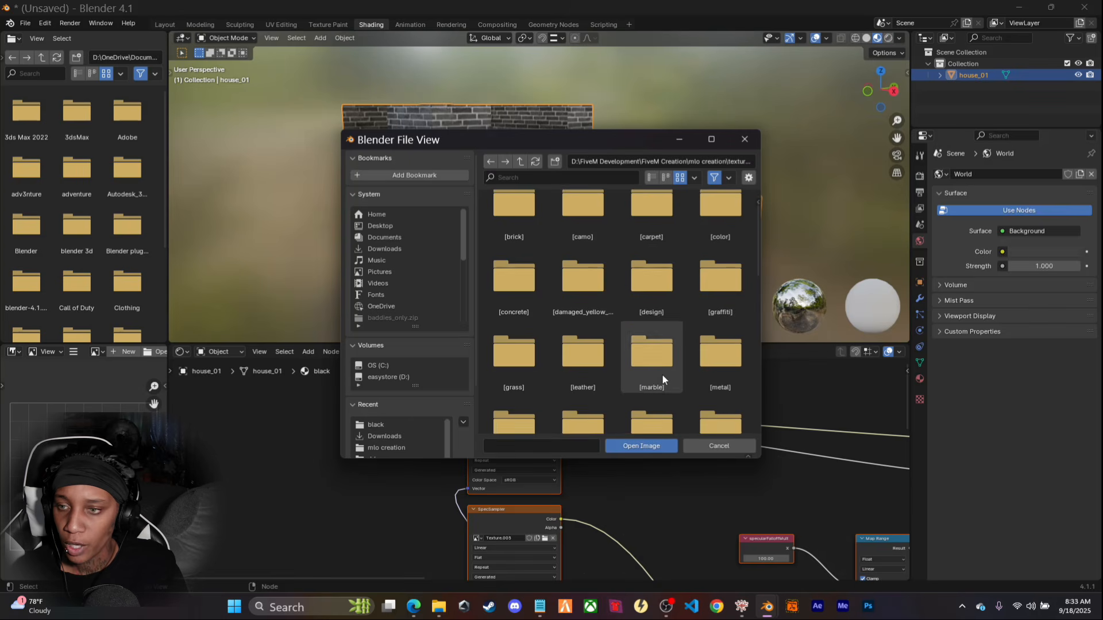
Load the black_plastic diffuse texture from the [plastic]\black\dds folder into the DiffuseSampler node
scroll(662, 374, down, 3)
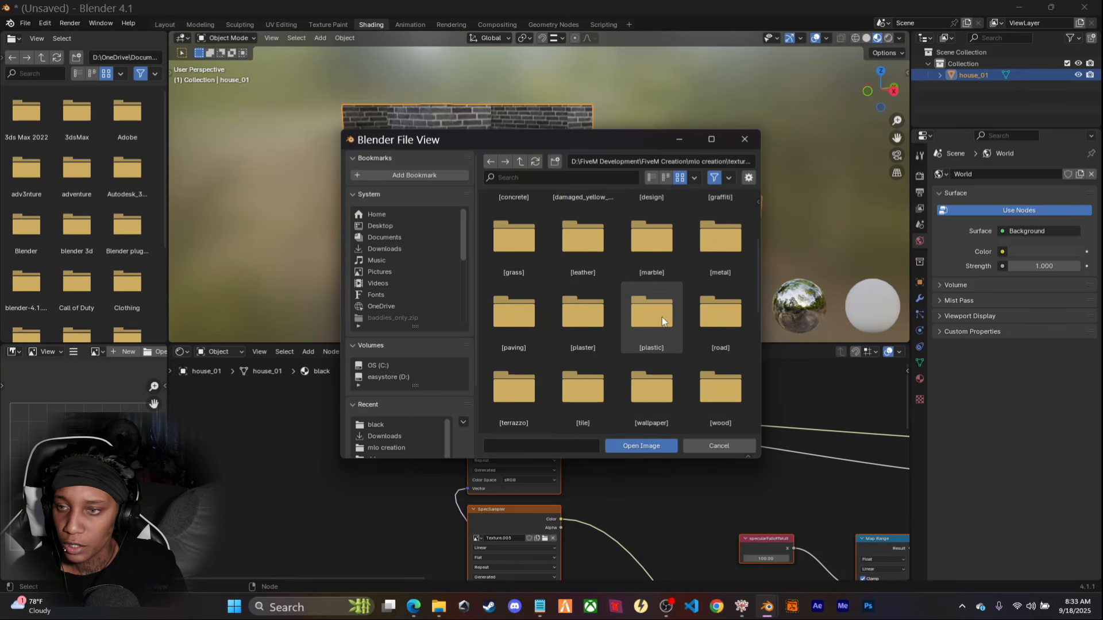
double_click(653, 326)
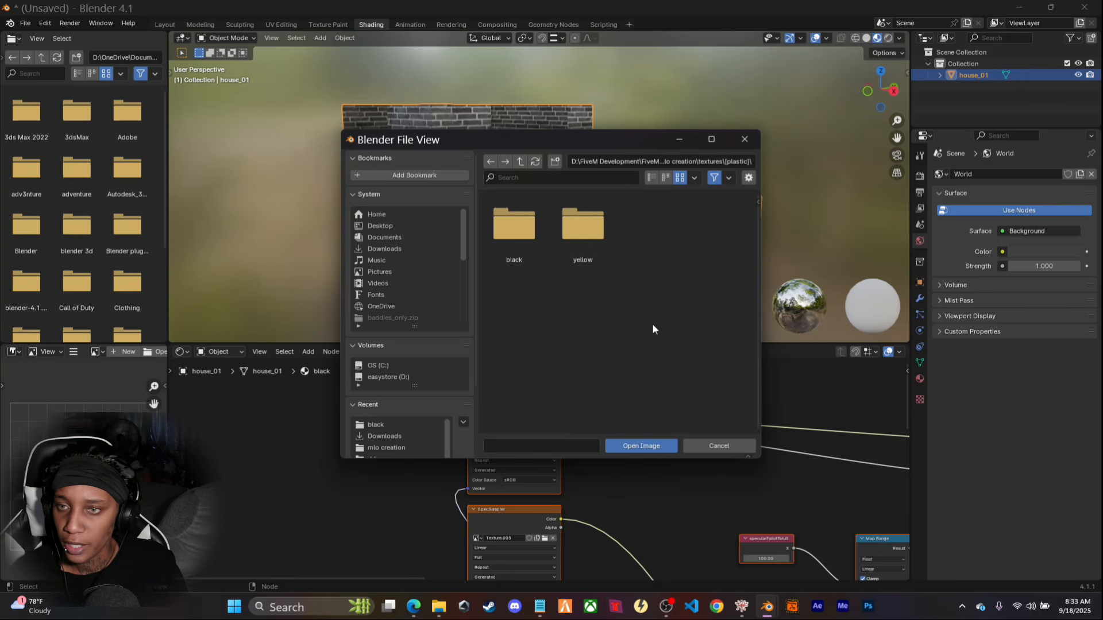
double_click(503, 240)
double_click(515, 234)
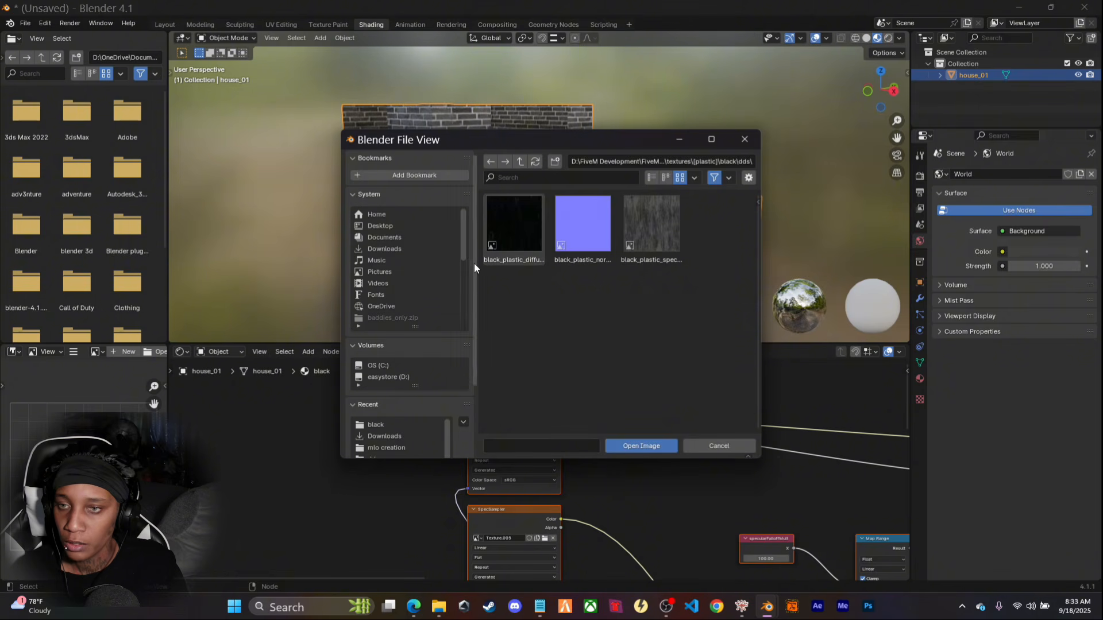
double_click(515, 233)
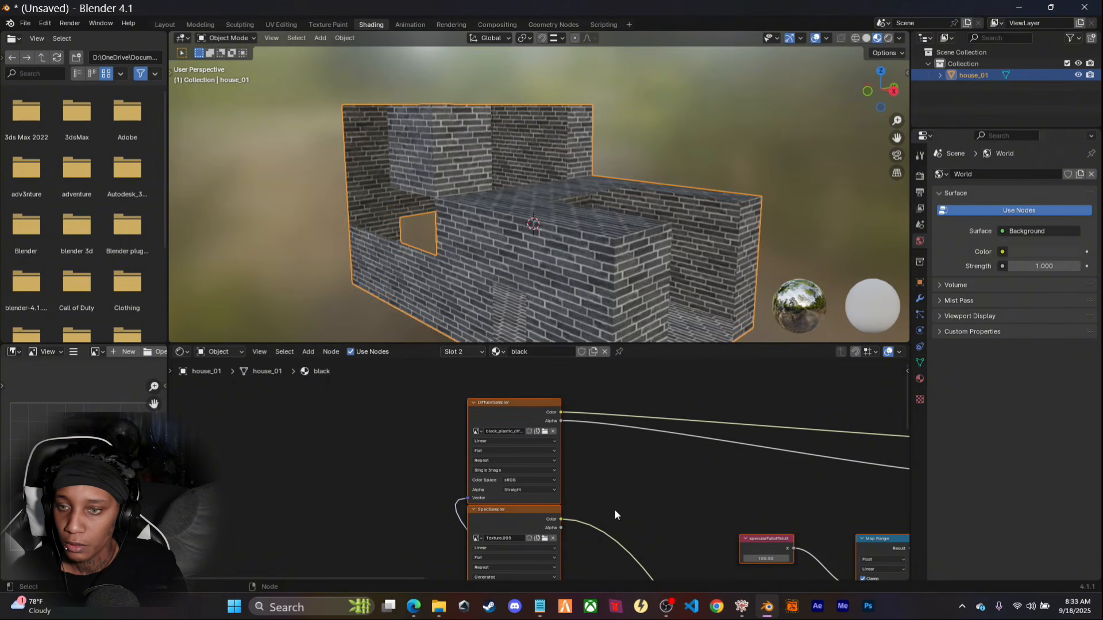
Load the black plastic specular texture from the mlo creation\textures\[plastic]\black\dds folder into the black material's SpecSampler node
middle_drag(618, 487, 626, 411)
click(554, 463)
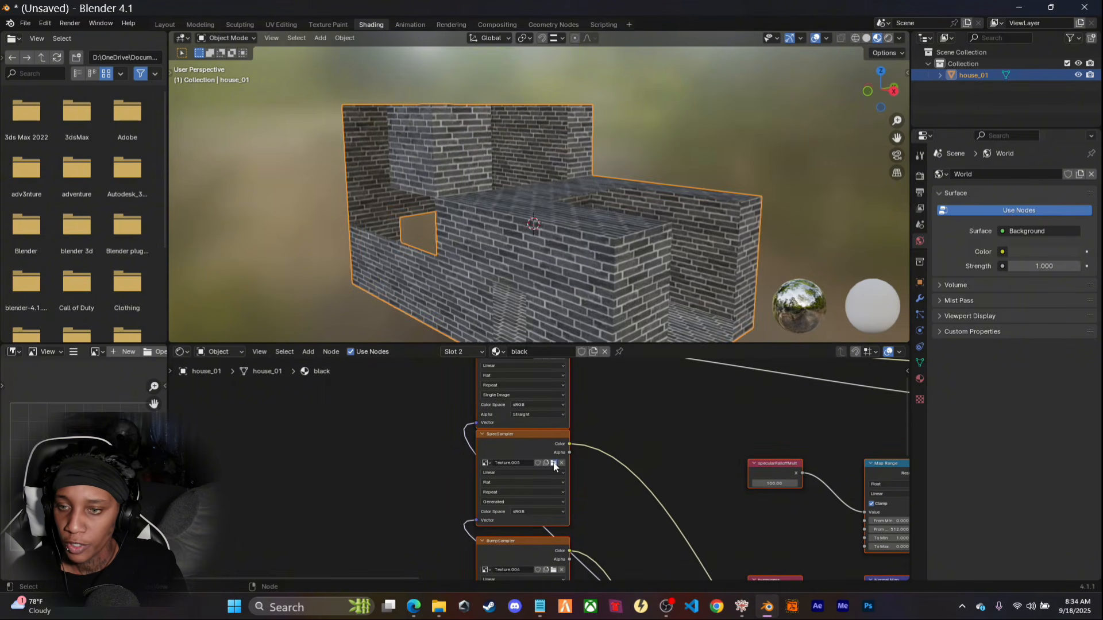
scroll(388, 270, down, 3)
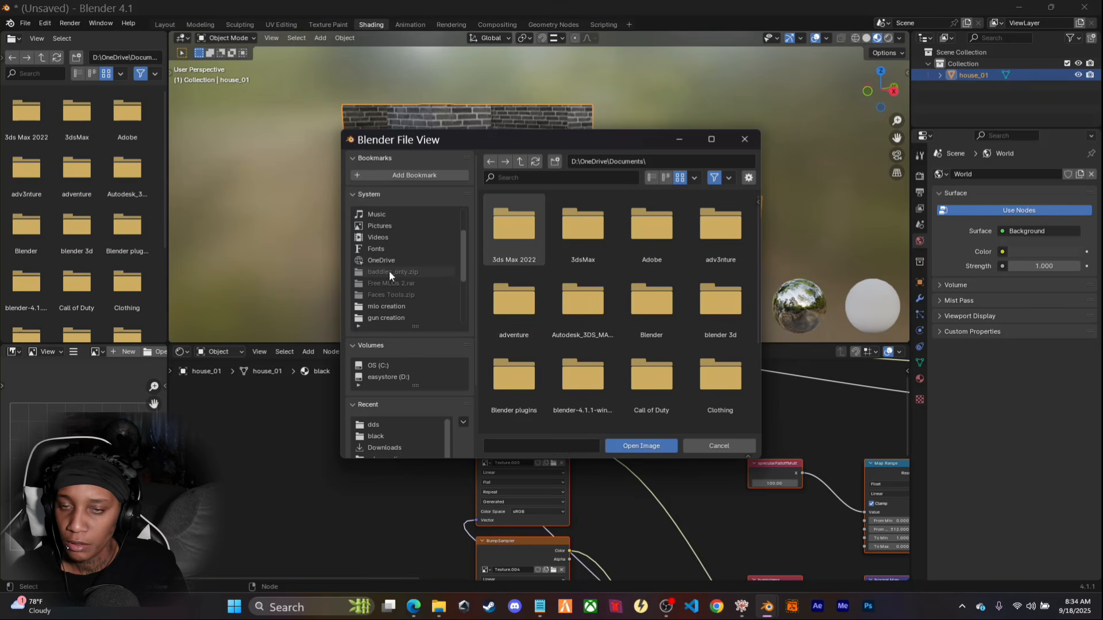
click(409, 294)
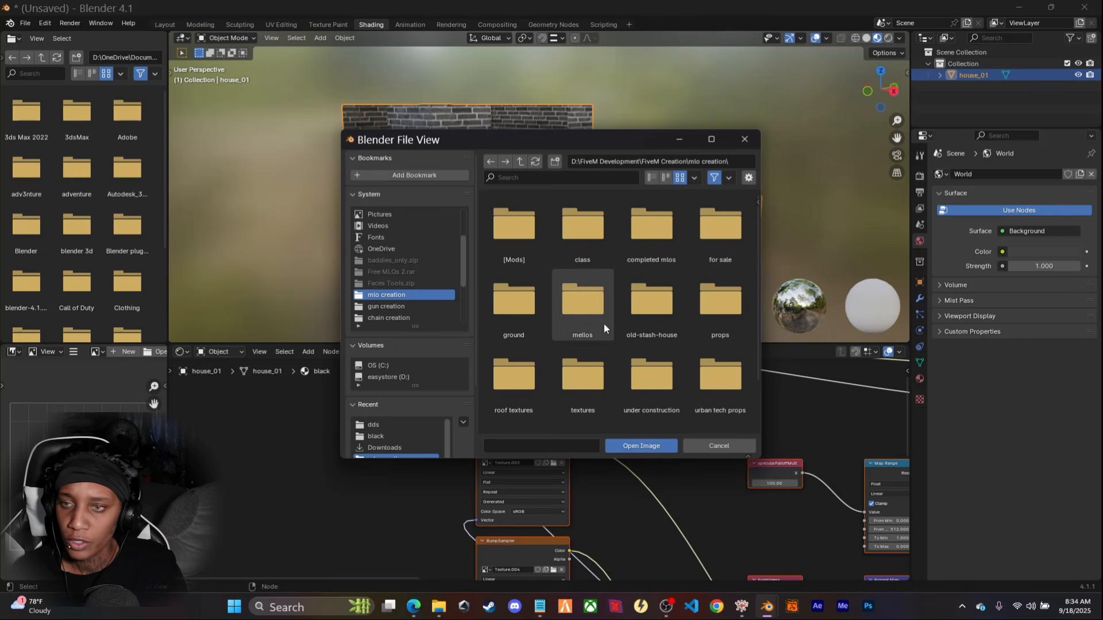
scroll(663, 287, down, 3)
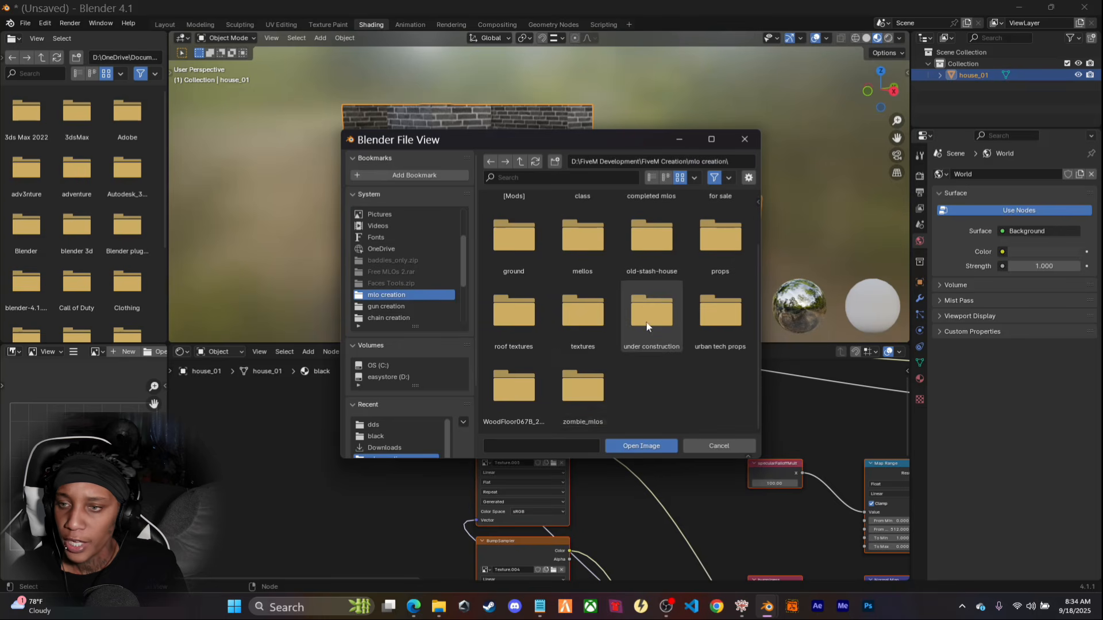
double_click(595, 332)
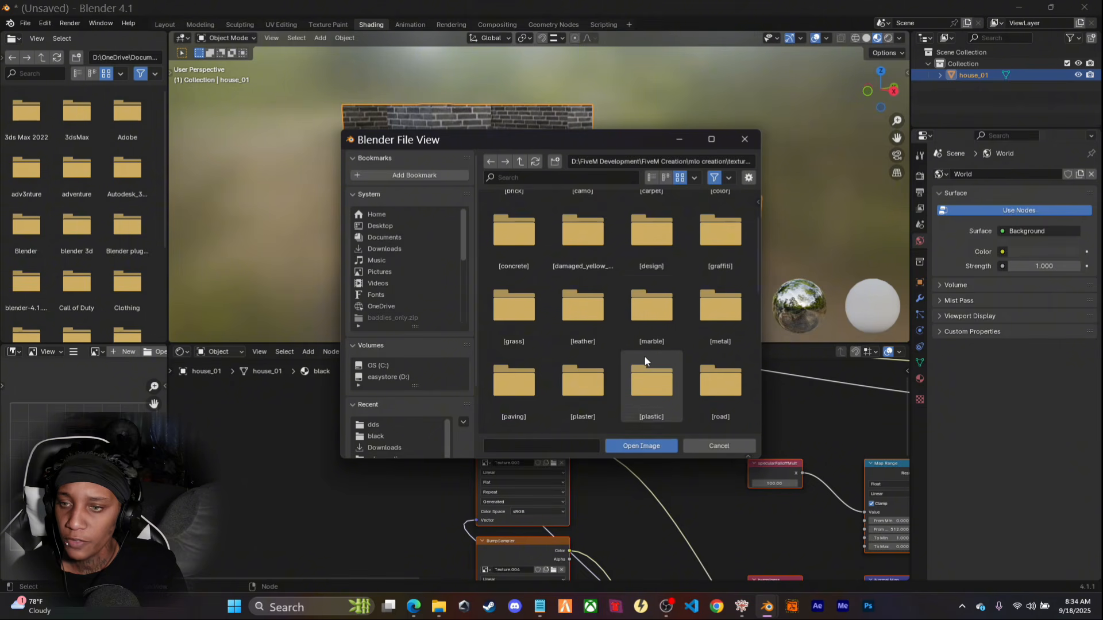
scroll(645, 357, down, 2)
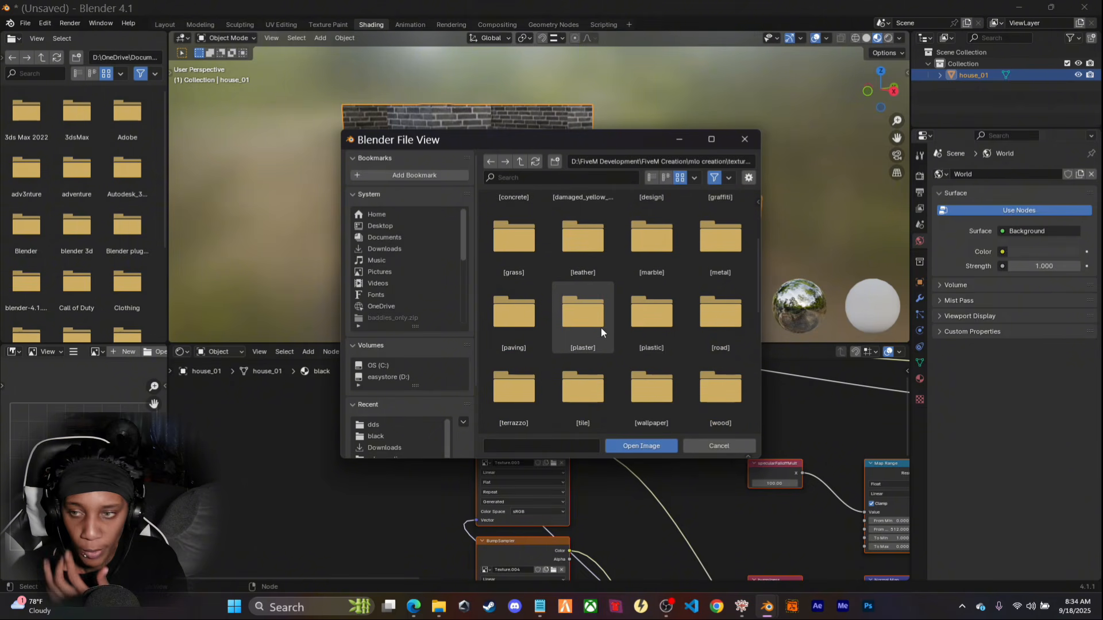
double_click(640, 334)
double_click(534, 243)
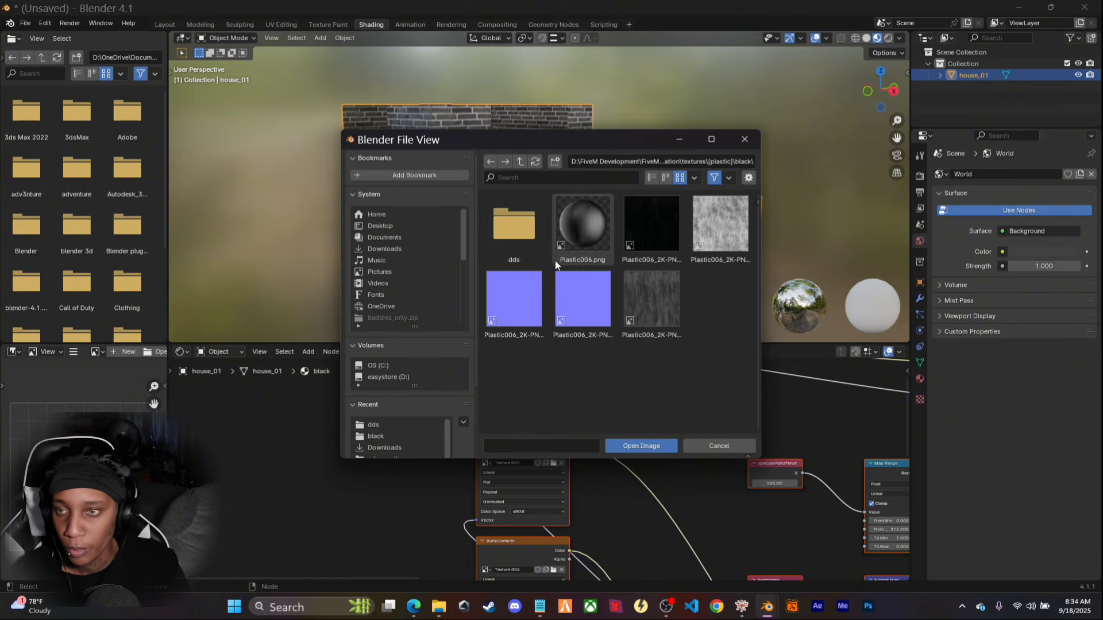
double_click(512, 238)
double_click(653, 215)
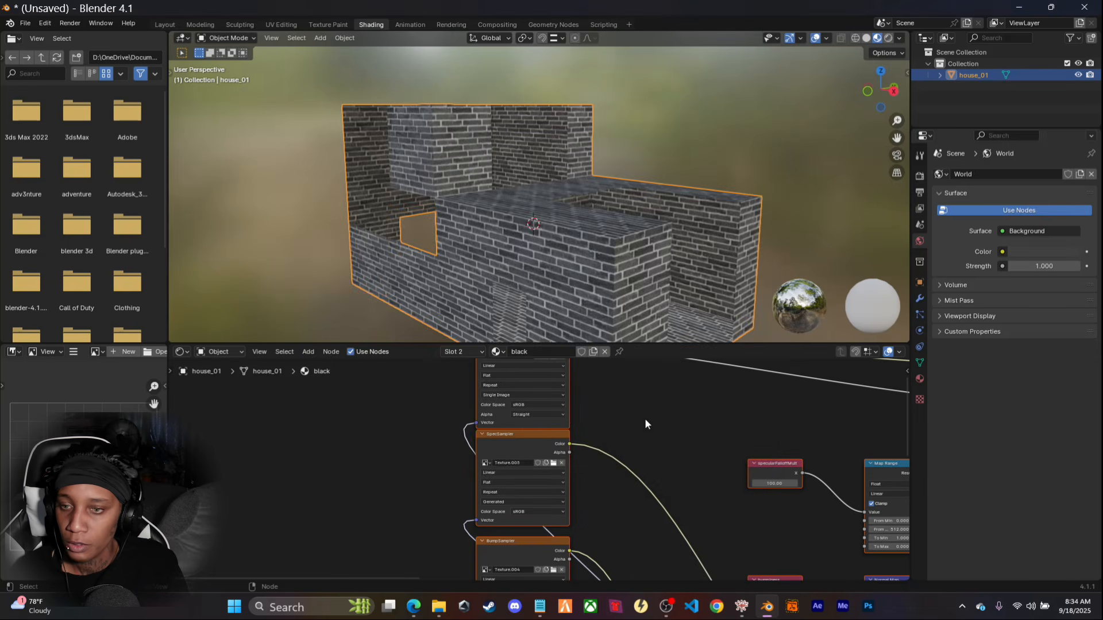
Load the black_plastic normal texture from the textures\[plastic]\black\dds folder into the BumpSampler node
middle_drag(626, 488, 603, 401)
click(541, 457)
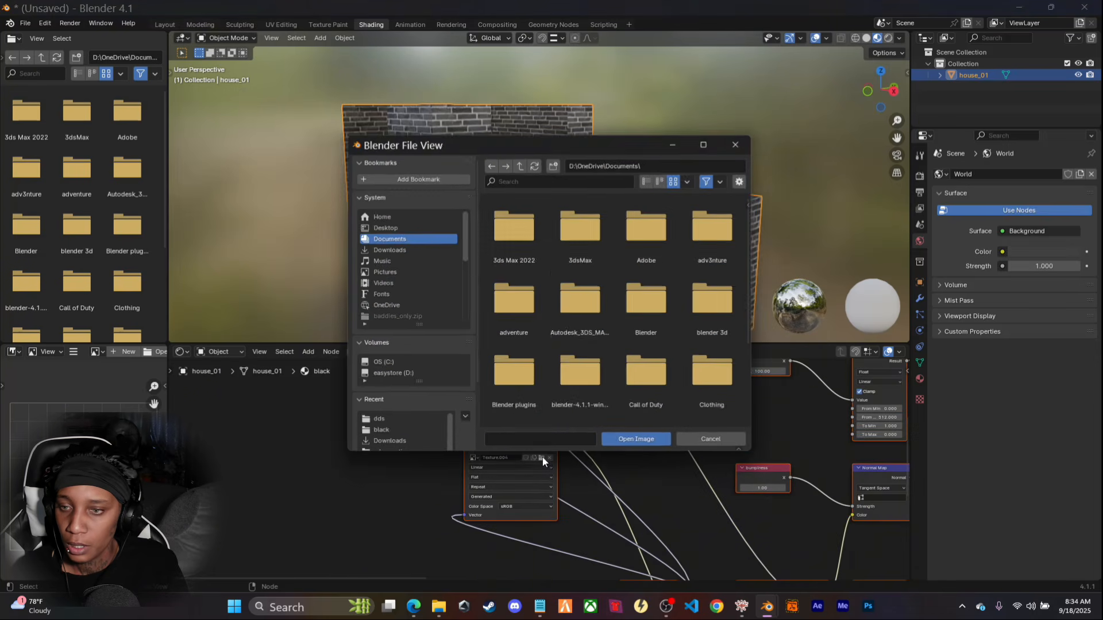
scroll(379, 270, down, 4)
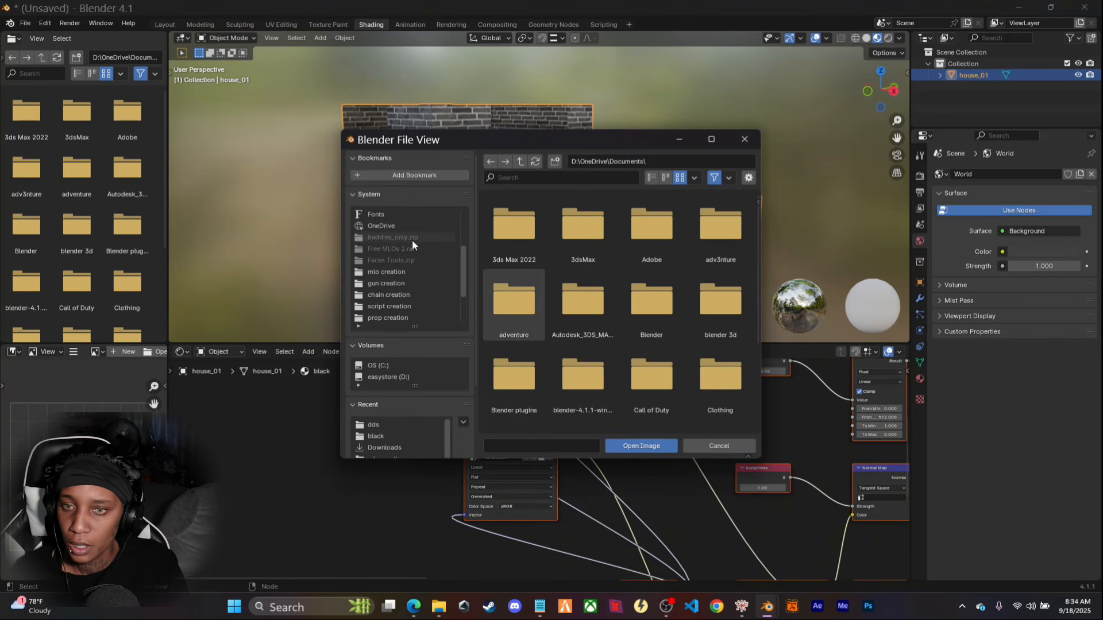
click(401, 271)
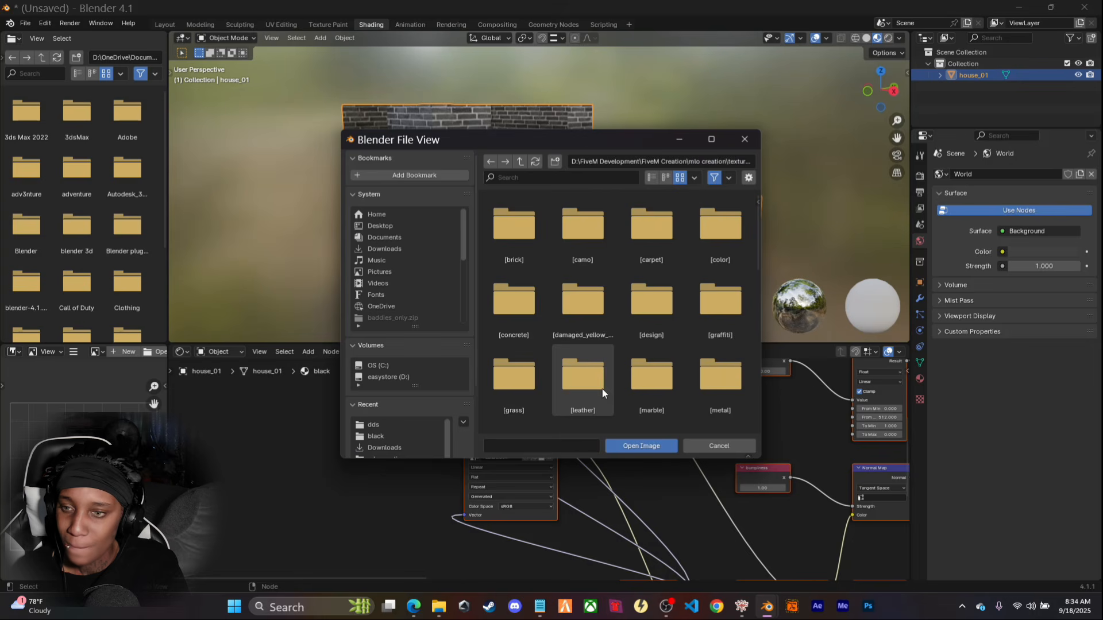
scroll(610, 367, down, 3)
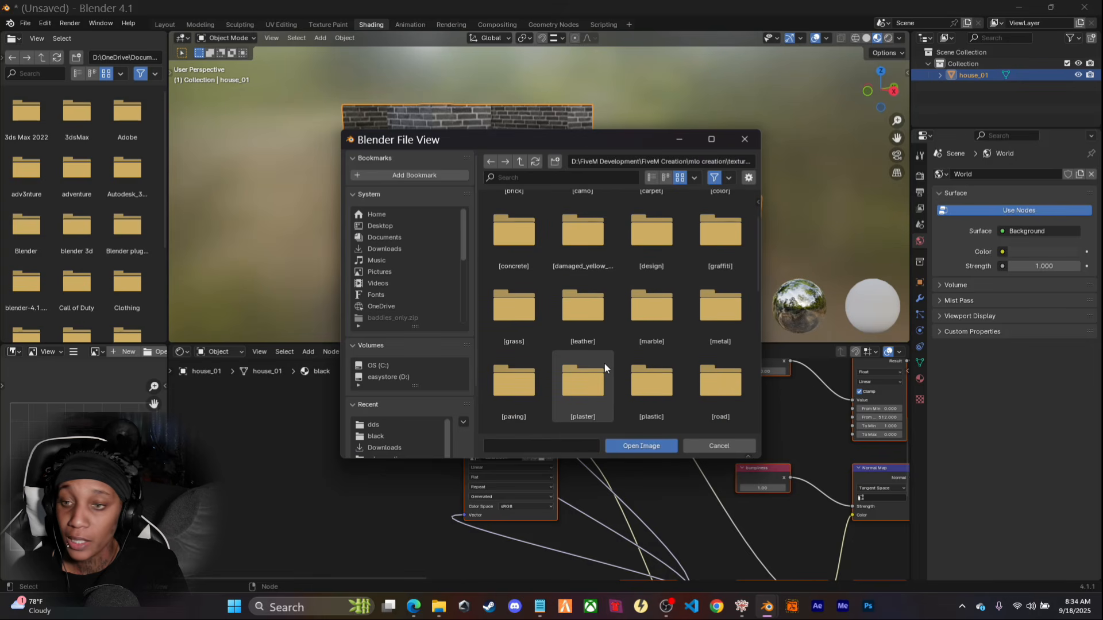
scroll(626, 363, down, 2)
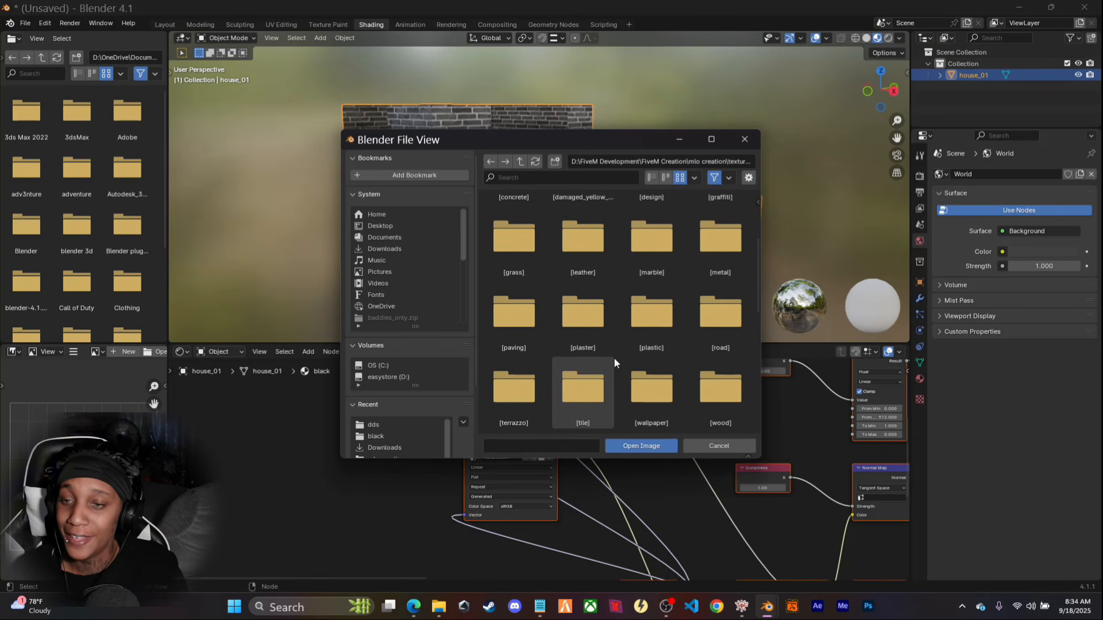
double_click(652, 307)
double_click(504, 236)
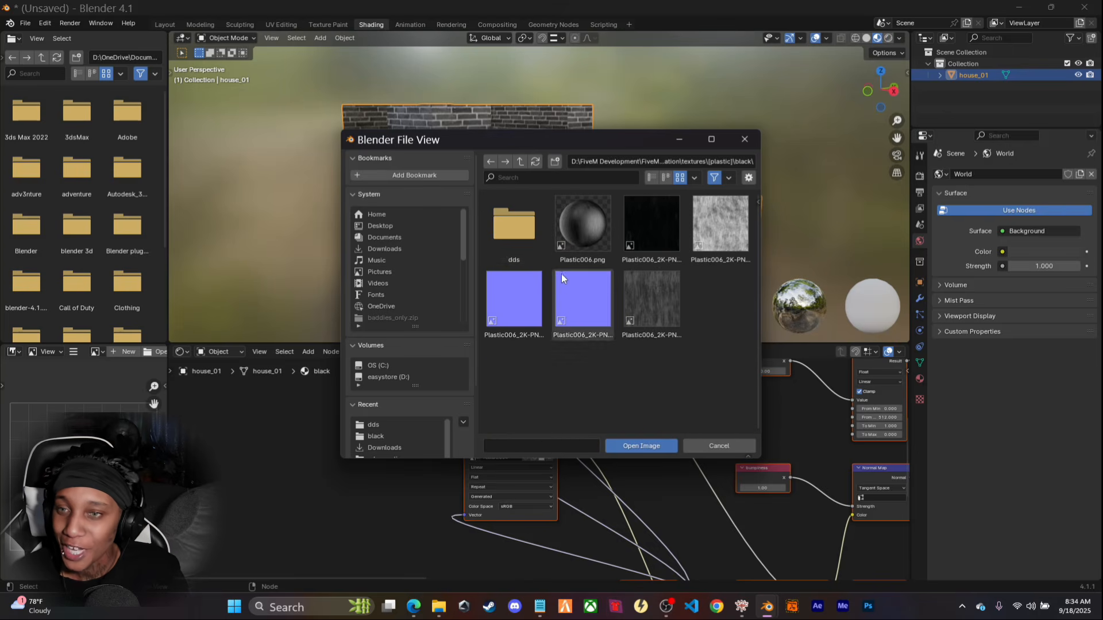
double_click(512, 240)
double_click(581, 227)
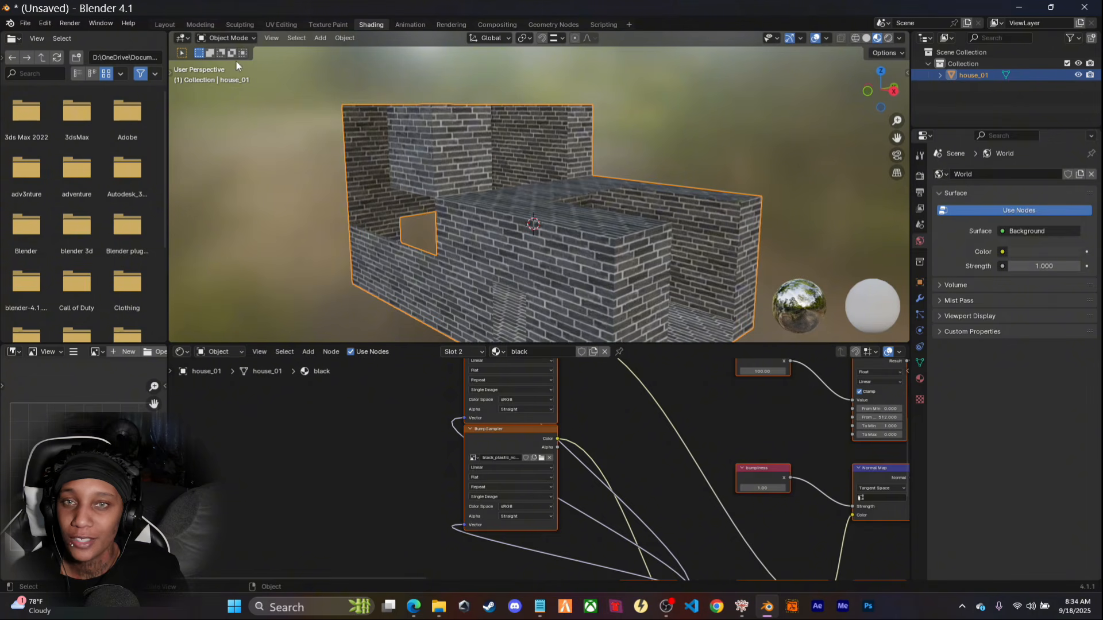
Return to the Layout workspace, hide the viewport sidebar and collapse the mesh's Vertex Groups, Shape Keys and UV Maps sections
click(164, 24)
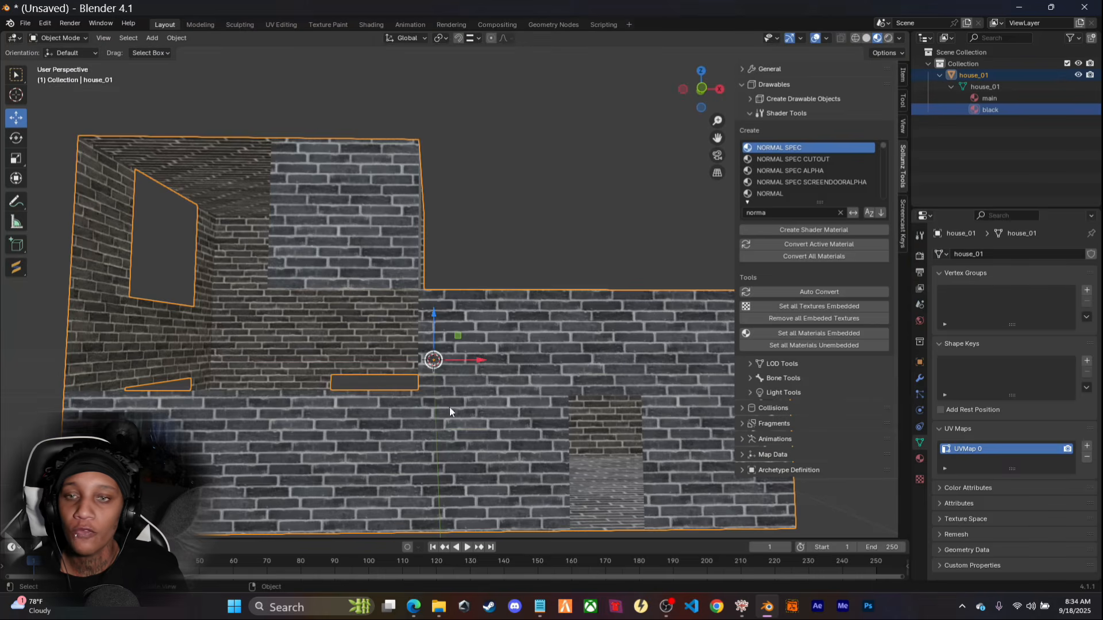
mouse_move(523, 270)
middle_down()
mouse_move(499, 310)
mouse_move(596, 230)
middle_up()
key(n)
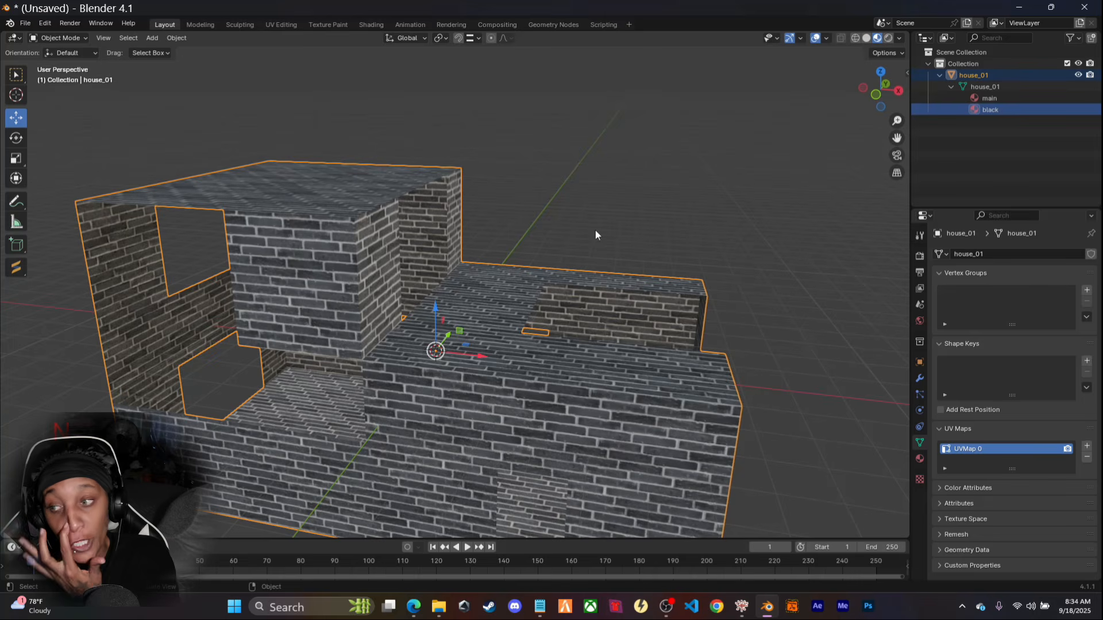
click(937, 343)
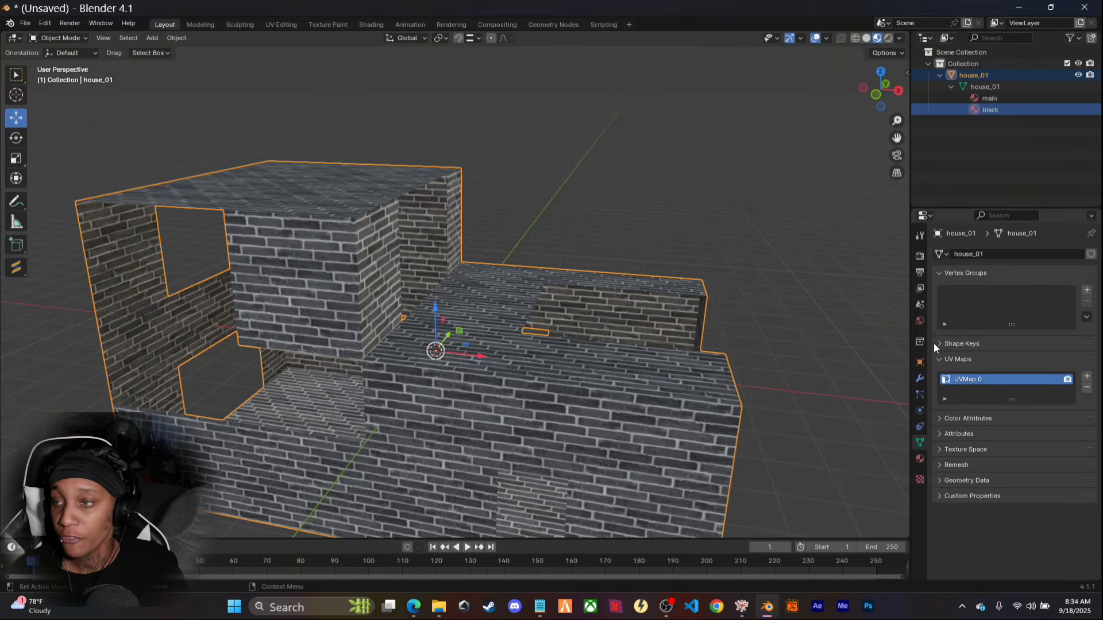
click(937, 275)
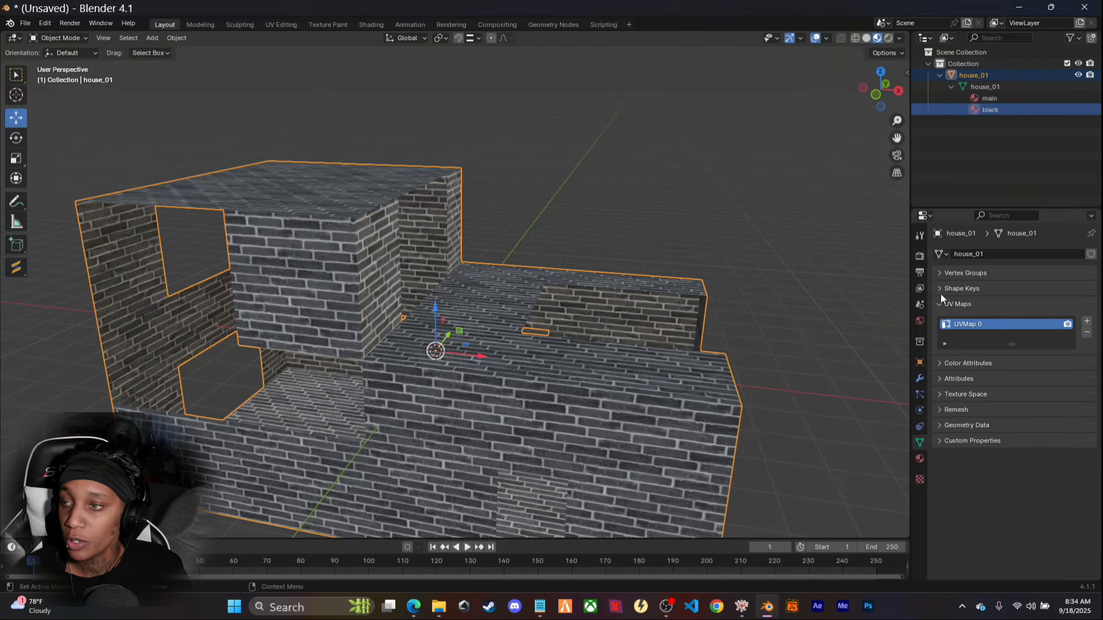
click(941, 303)
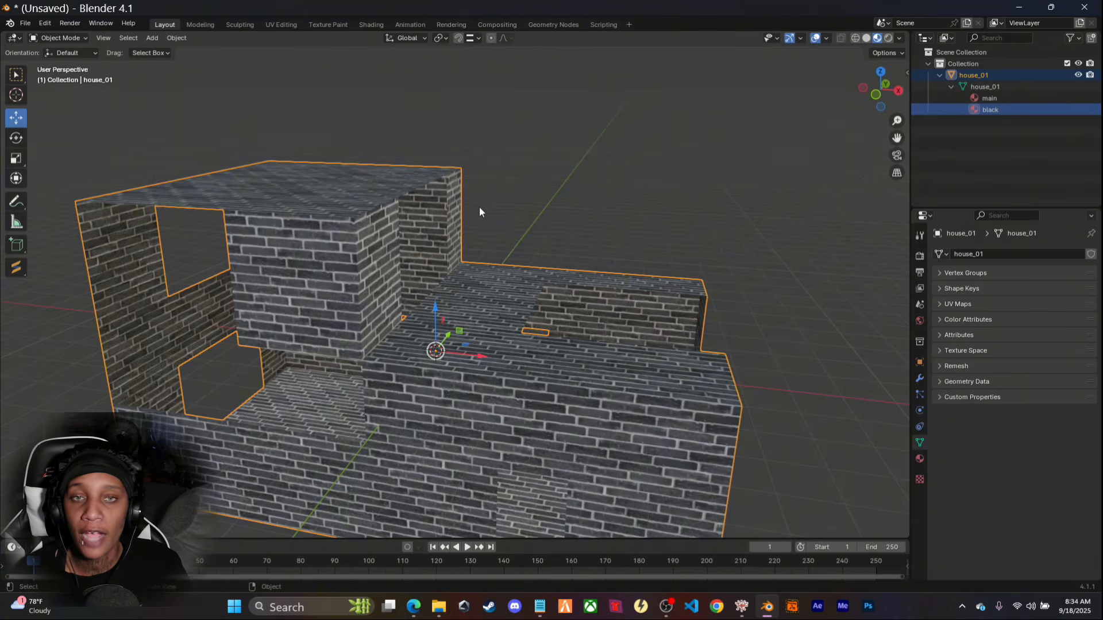
middle_drag(479, 212, 500, 161)
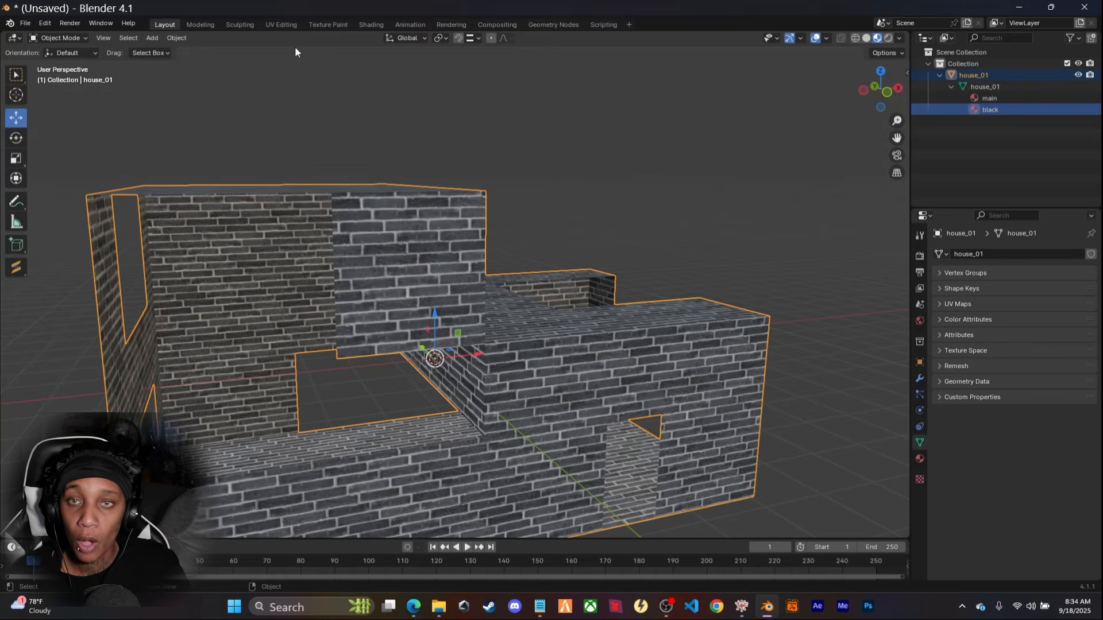
Switch to the UV Editing workspace and deselect all faces of house_01
click(285, 25)
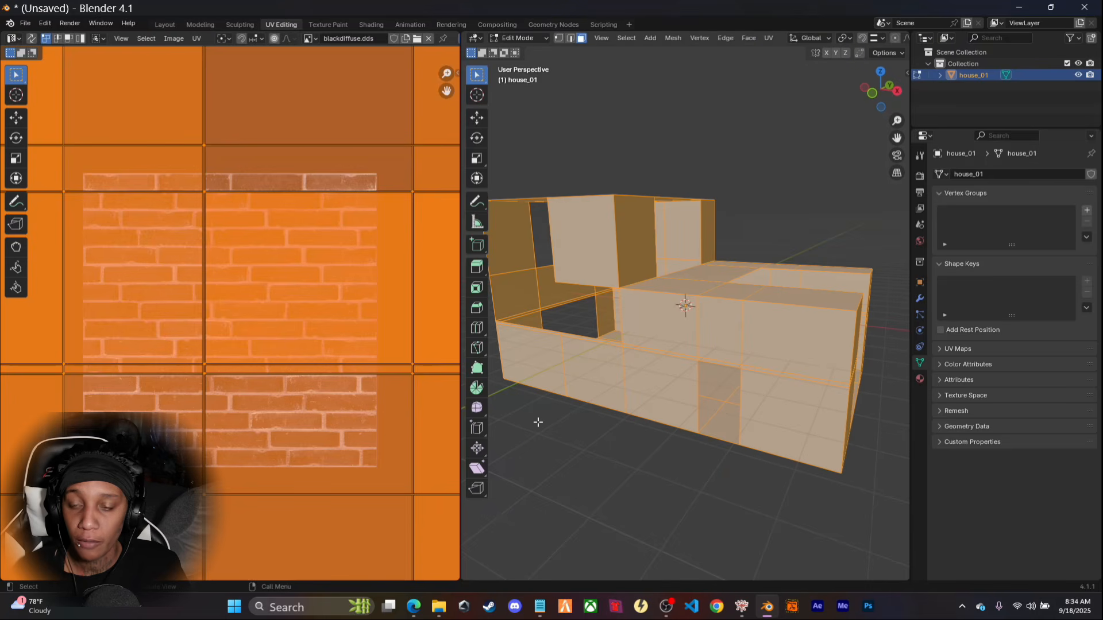
scroll(354, 439, down, 5)
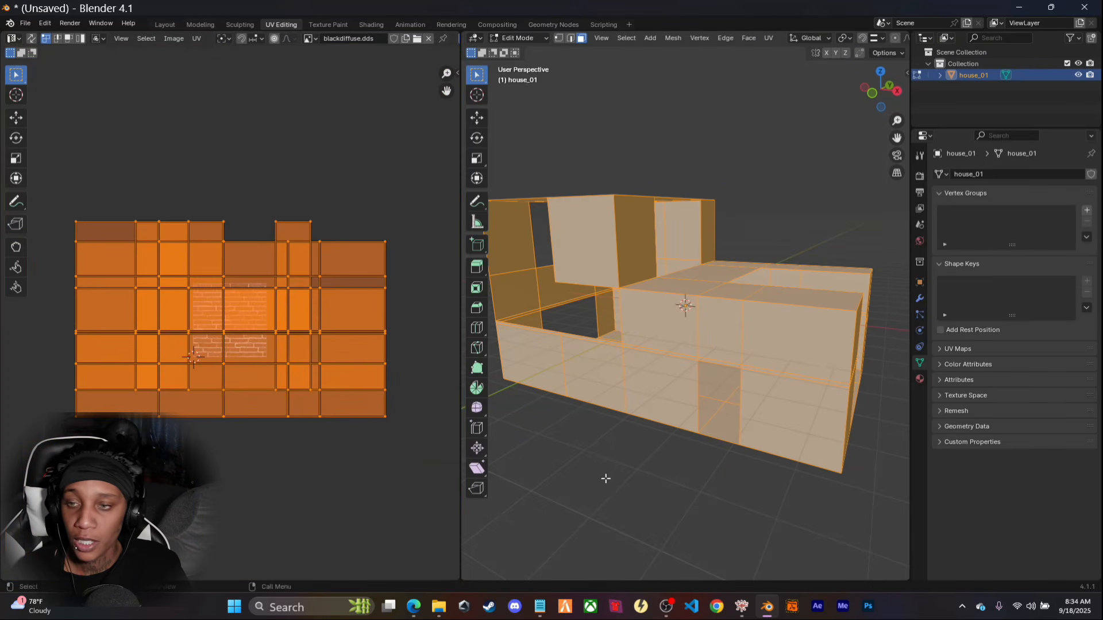
middle_drag(603, 475, 709, 467)
key(alt+a)
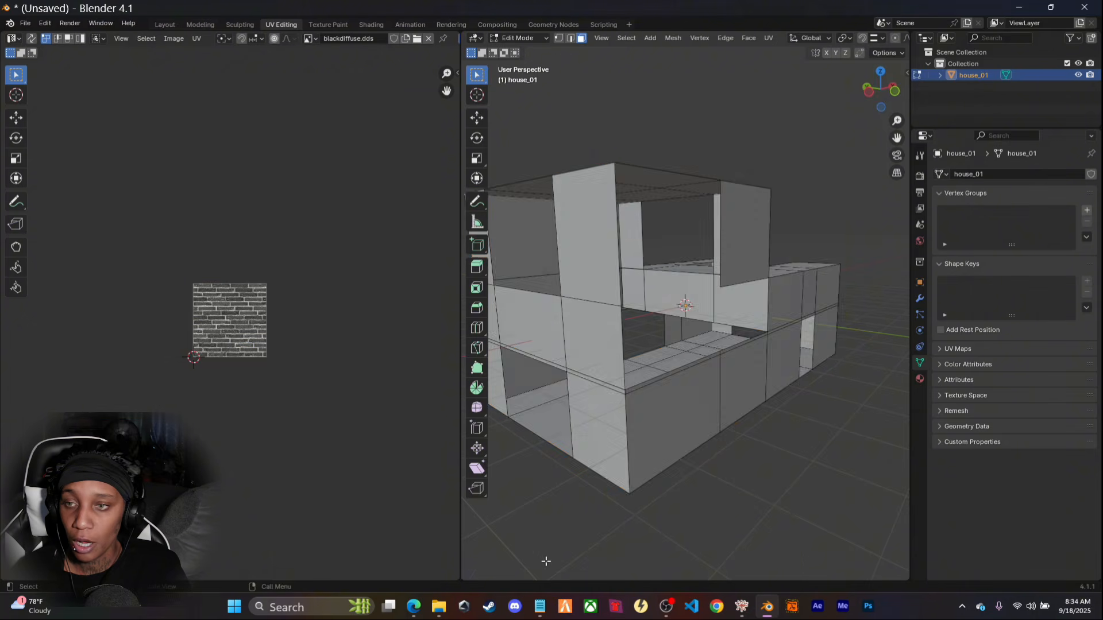
Select the outer wall faces around all sides of the house's raised upper storey
mouse_move(537, 561)
middle_down()
mouse_move(602, 563)
mouse_move(505, 562)
mouse_move(530, 563)
middle_up()
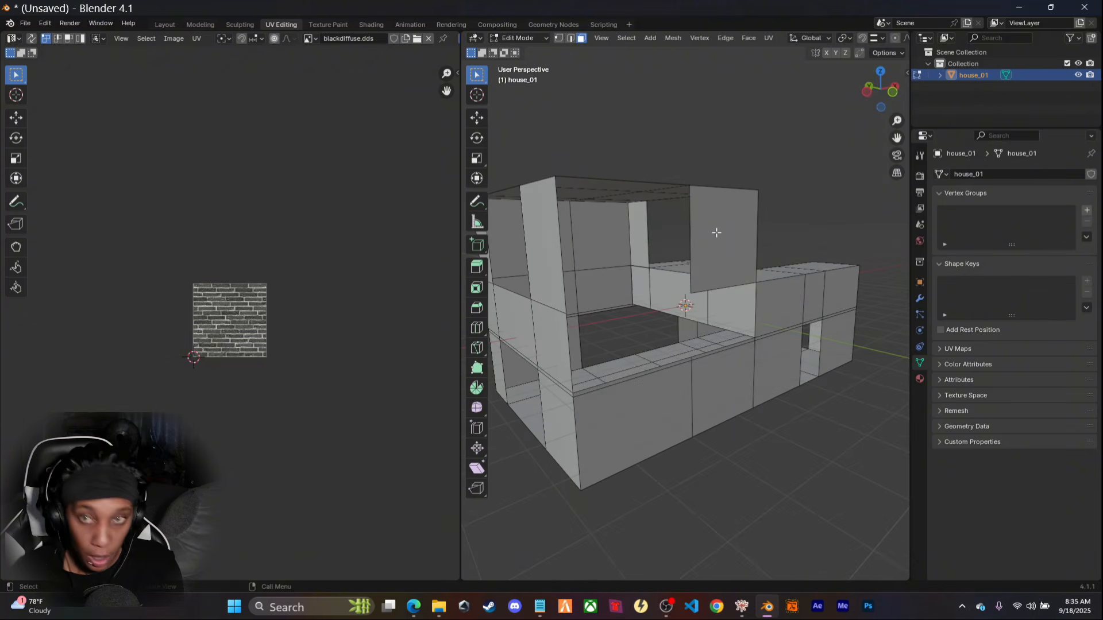
click(729, 246)
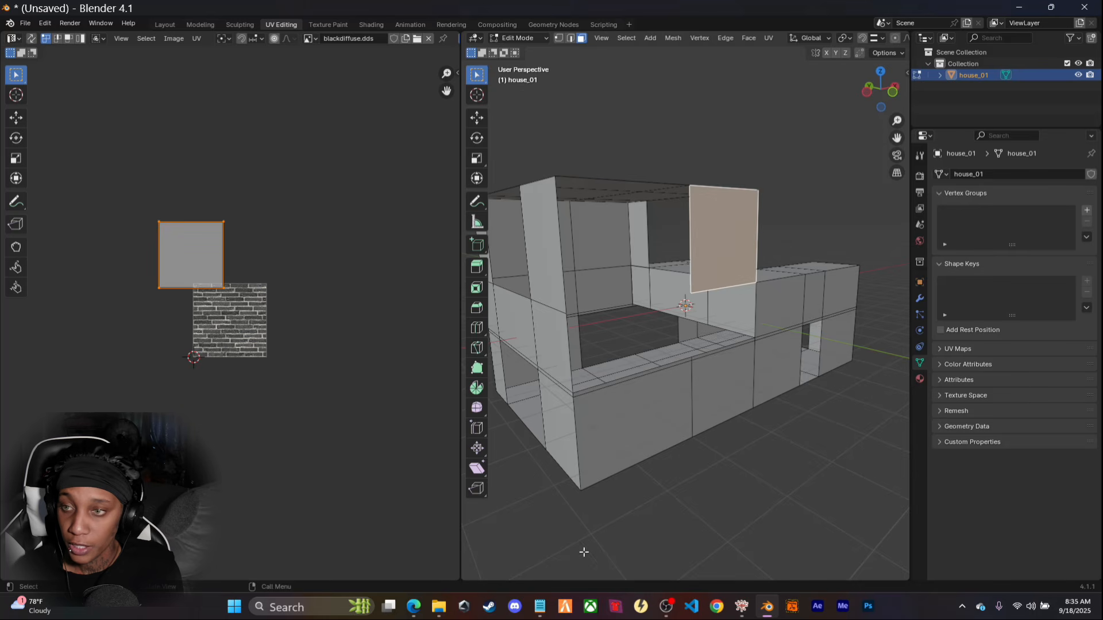
middle_drag(587, 536, 702, 333)
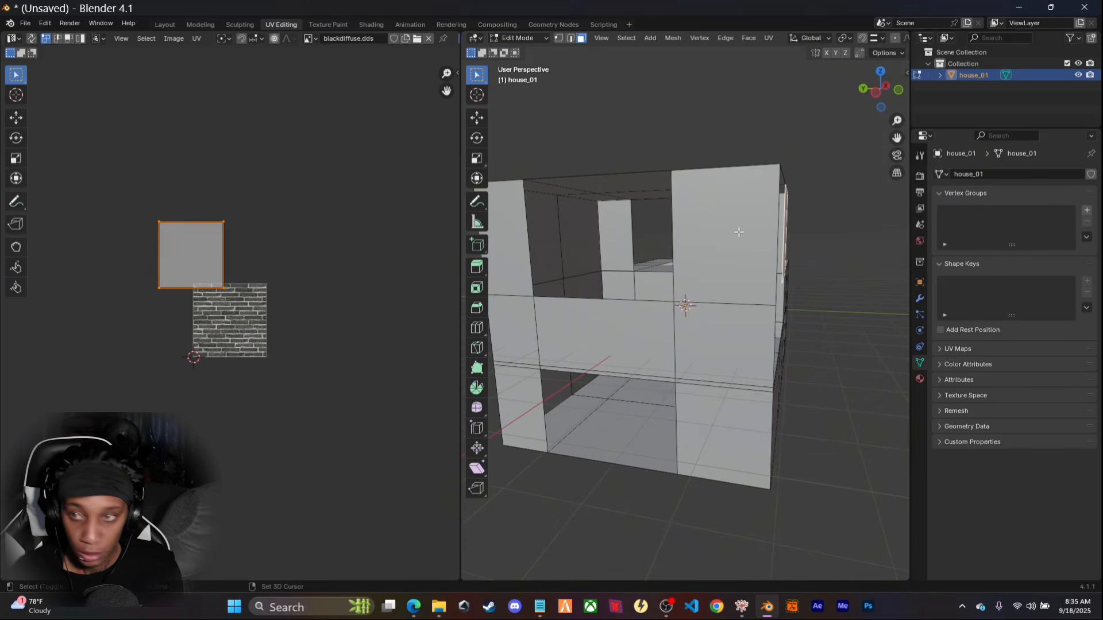
shift+click(723, 281)
middle_drag(731, 495, 842, 510)
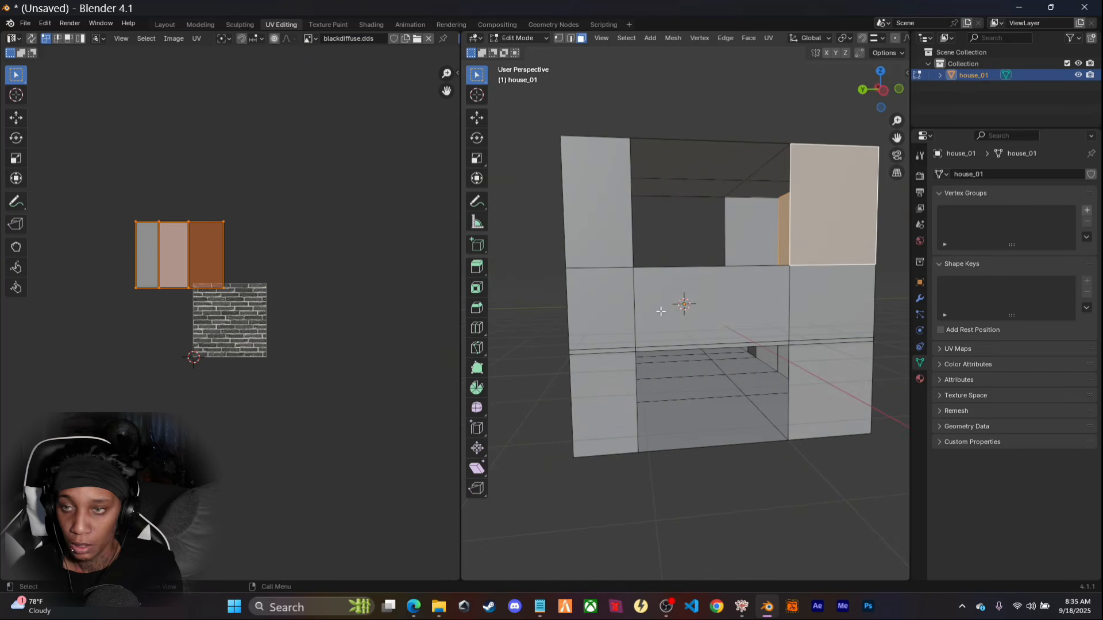
shift+click(616, 240)
middle_drag(552, 448, 618, 495)
shift+click(763, 260)
shift+click(687, 258)
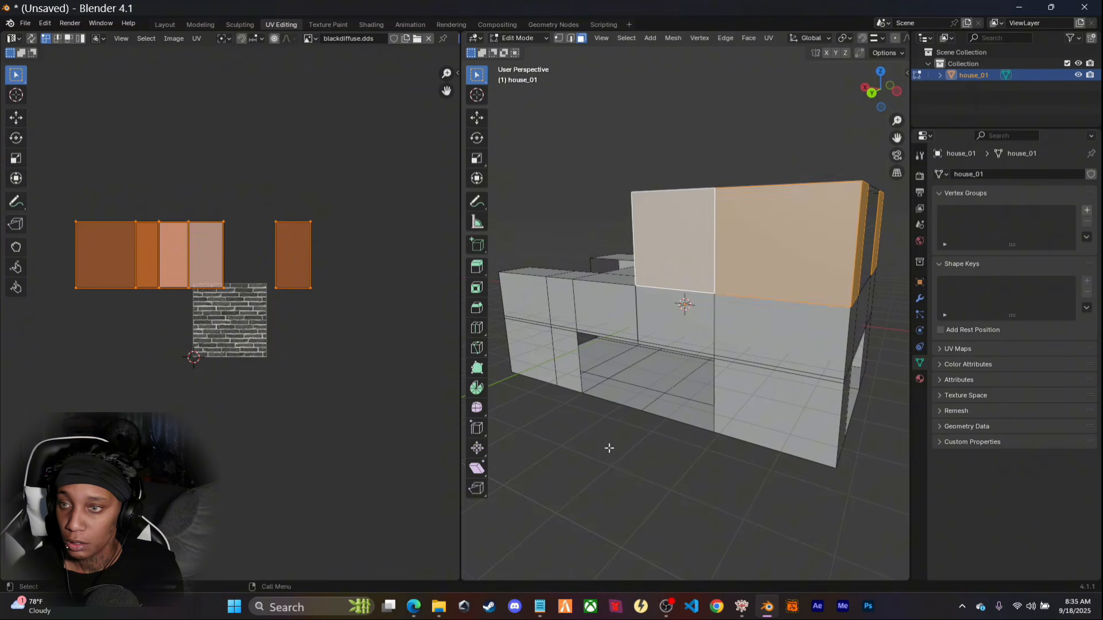
middle_drag(608, 448, 763, 324)
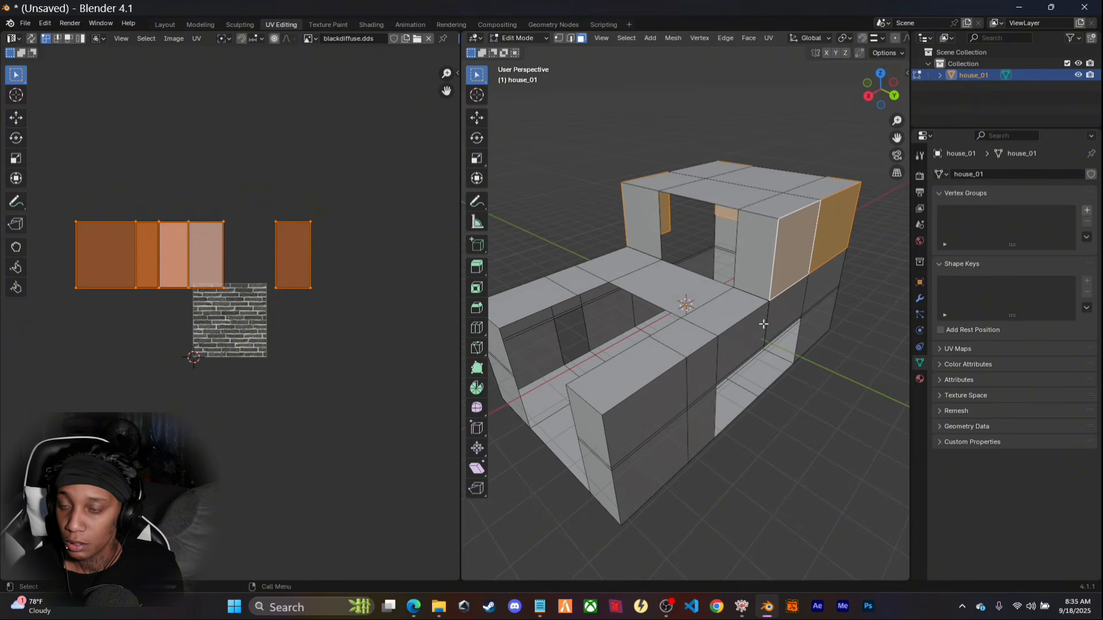
shift+click(755, 251)
shift+click(638, 209)
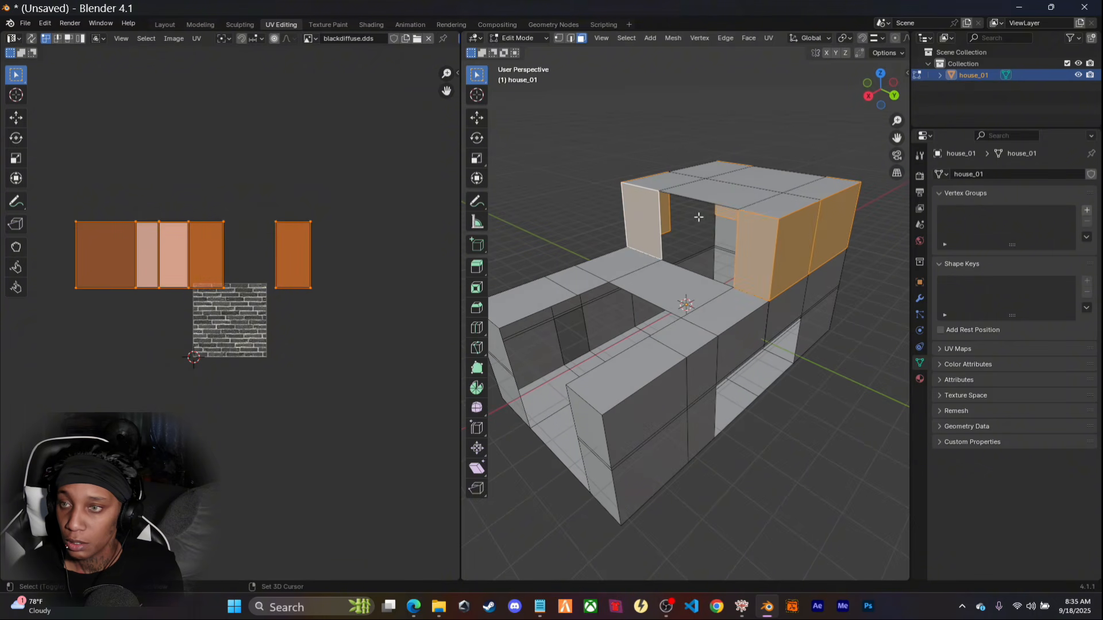
Add all the roof faces on top of the raised upper storey to the face selection
shift+click(710, 198)
shift+click(676, 183)
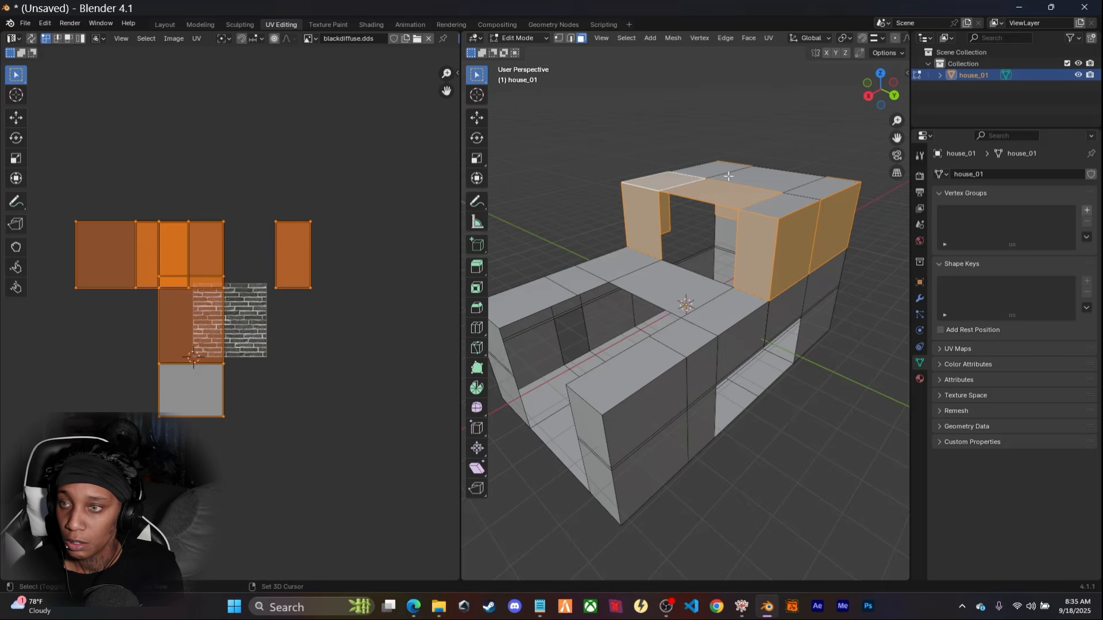
shift+click(786, 185)
shift+click(822, 189)
shift+click(788, 207)
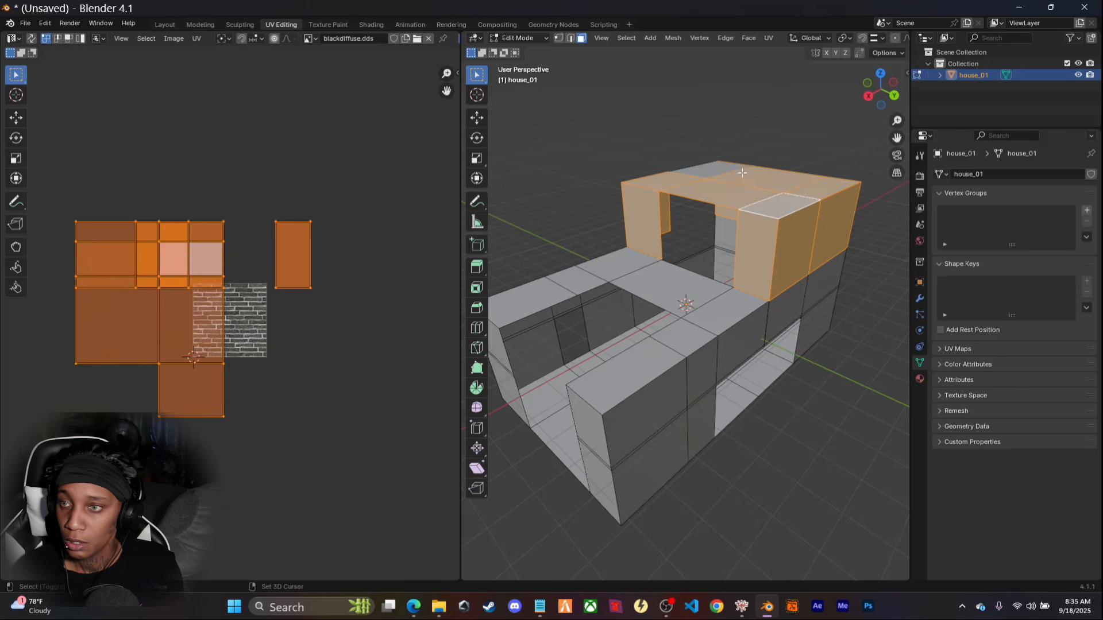
shift+click(712, 170)
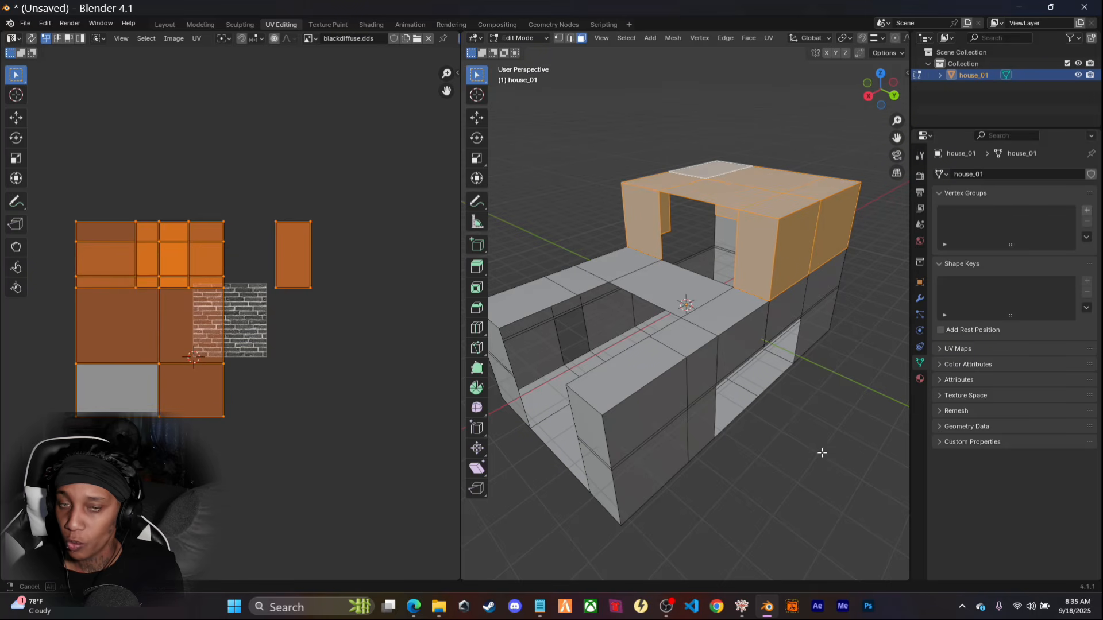
middle_drag(854, 447, 606, 440)
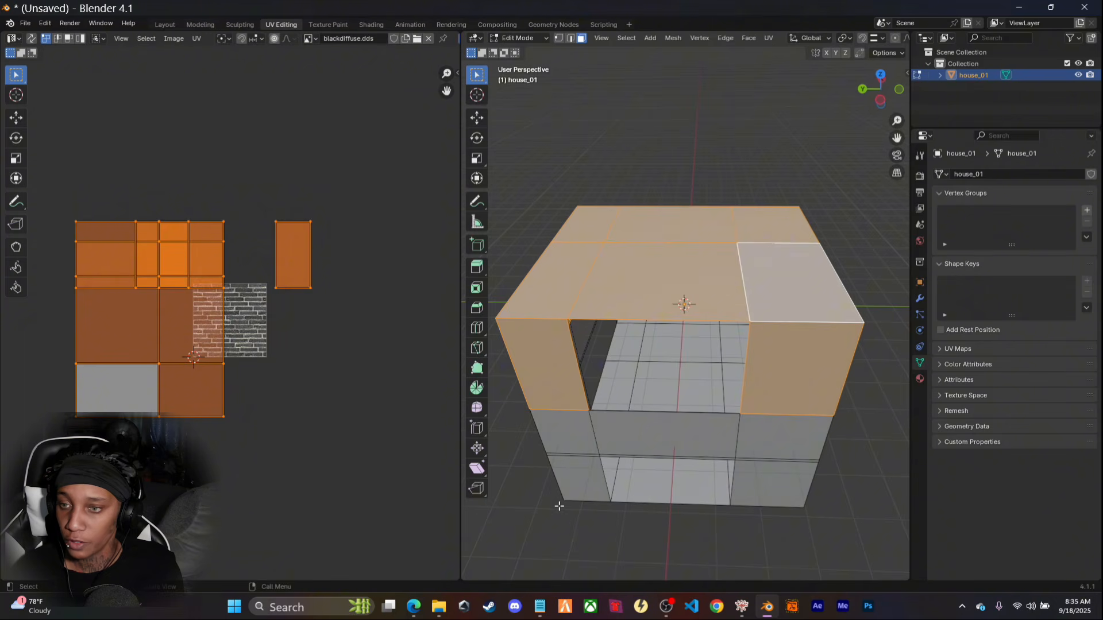
Assign the black material to the selected wall and roof faces of the raised upper storey
mouse_move(559, 505)
middle_down()
mouse_move(586, 475)
mouse_move(722, 468)
mouse_move(671, 503)
mouse_move(722, 497)
mouse_move(726, 507)
mouse_move(671, 526)
mouse_move(620, 522)
mouse_move(580, 504)
middle_up()
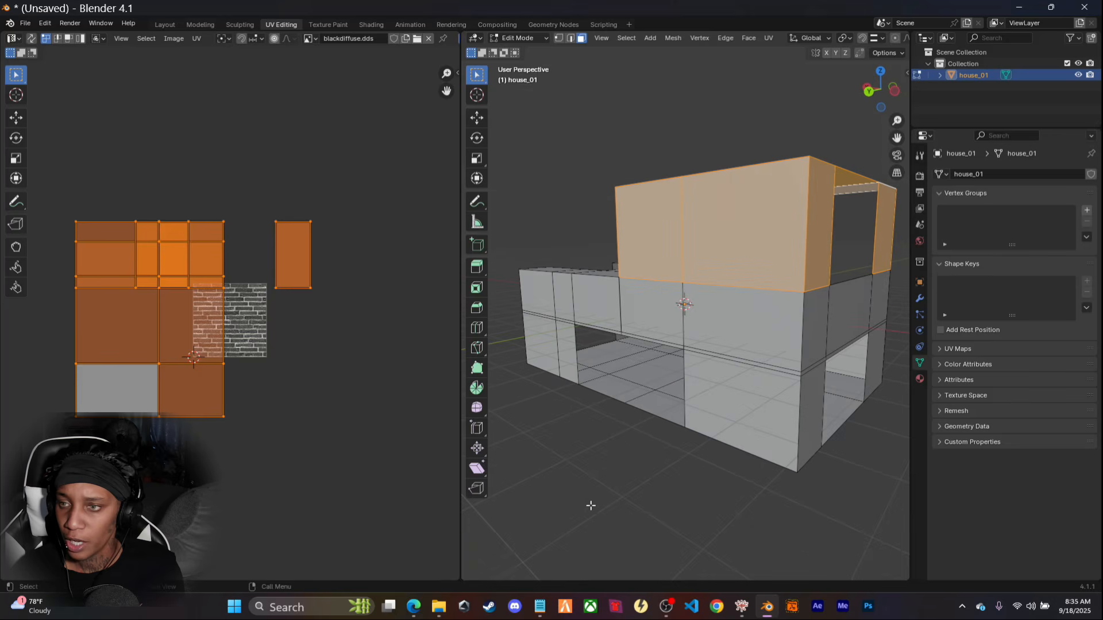
middle_drag(727, 488, 661, 495)
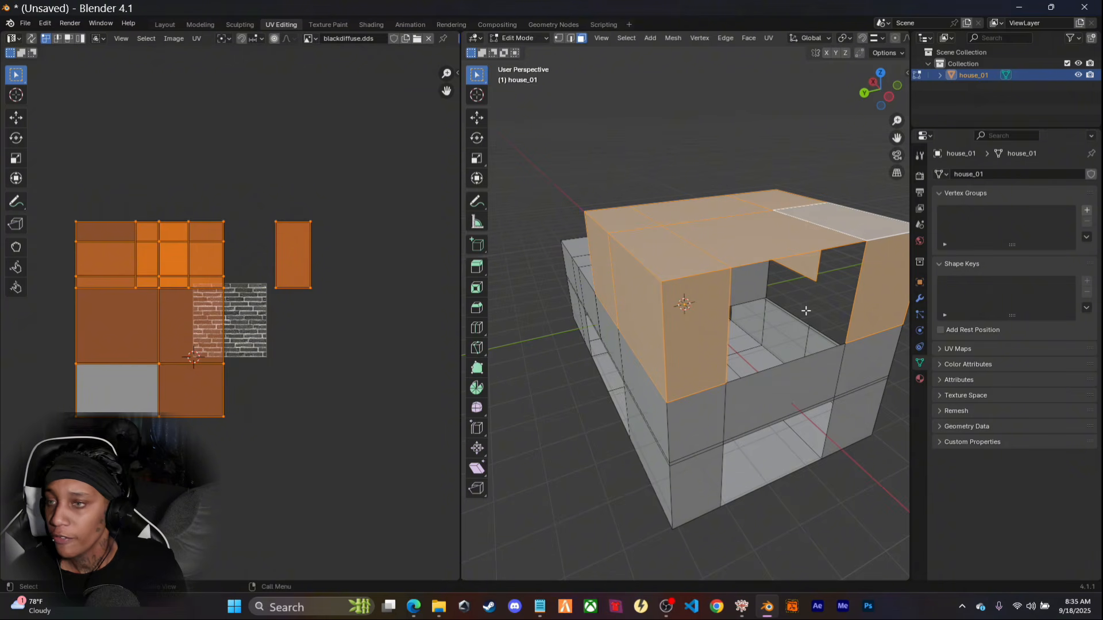
middle_drag(828, 485, 791, 509)
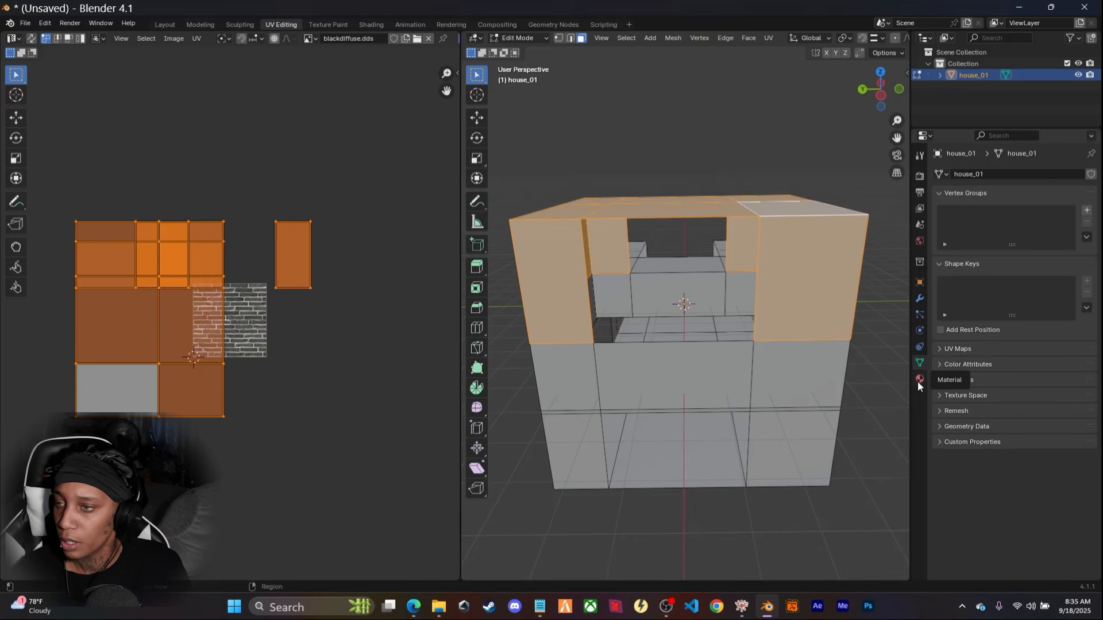
middle_drag(845, 500, 816, 506)
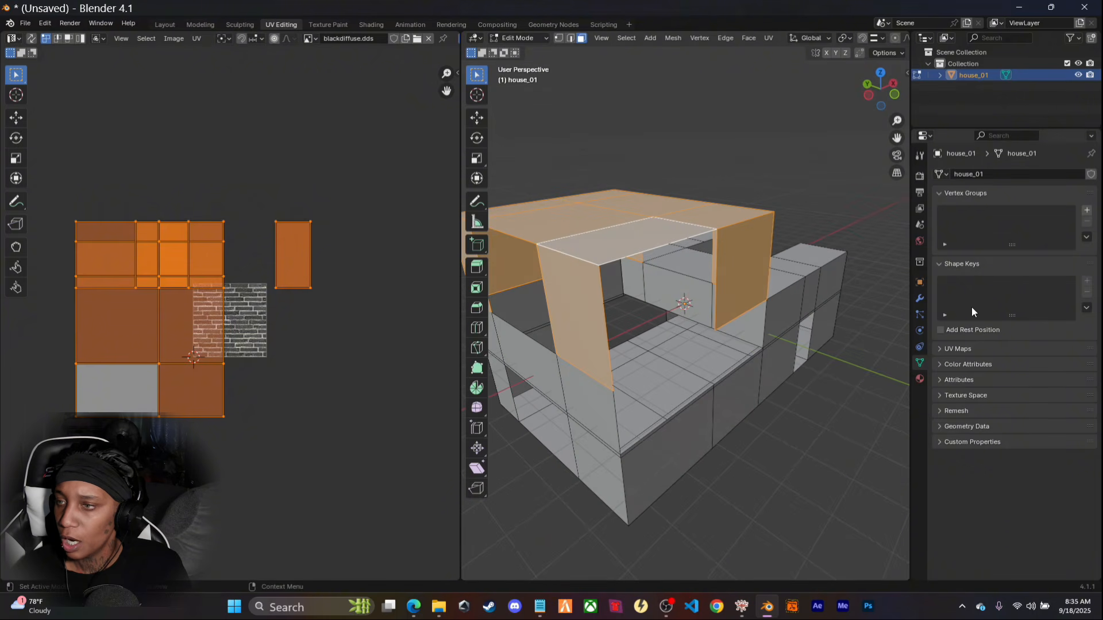
click(919, 378)
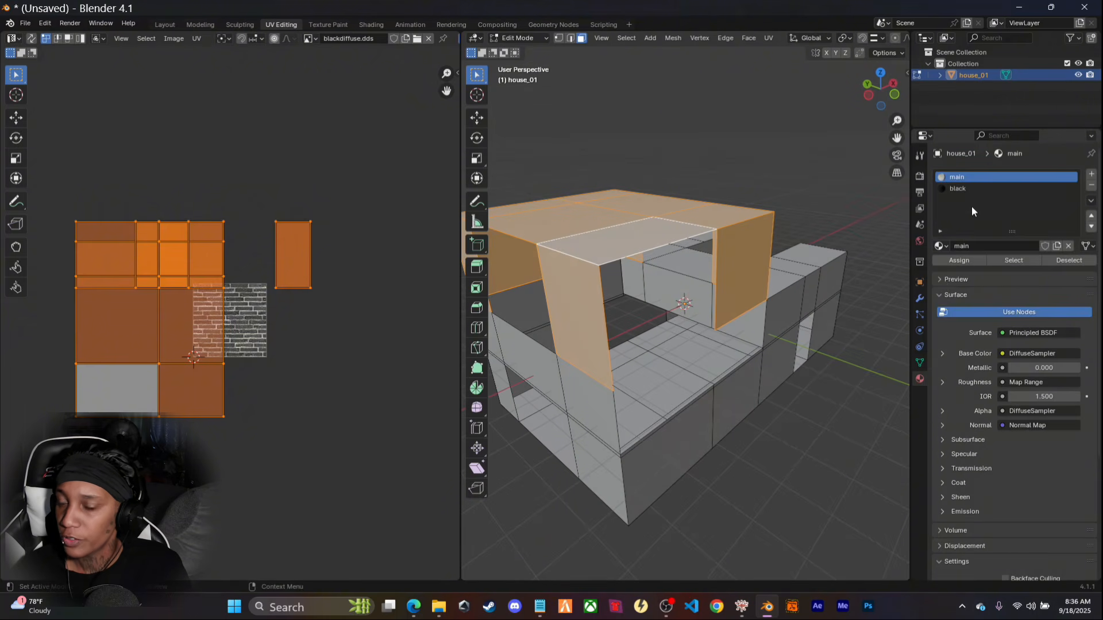
click(956, 192)
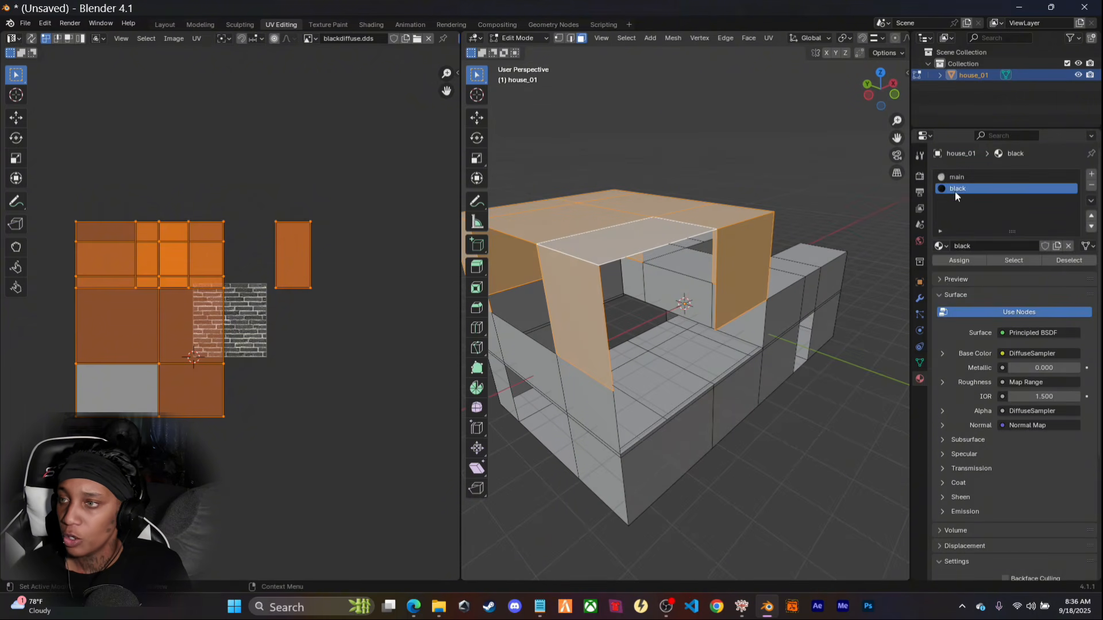
click(959, 260)
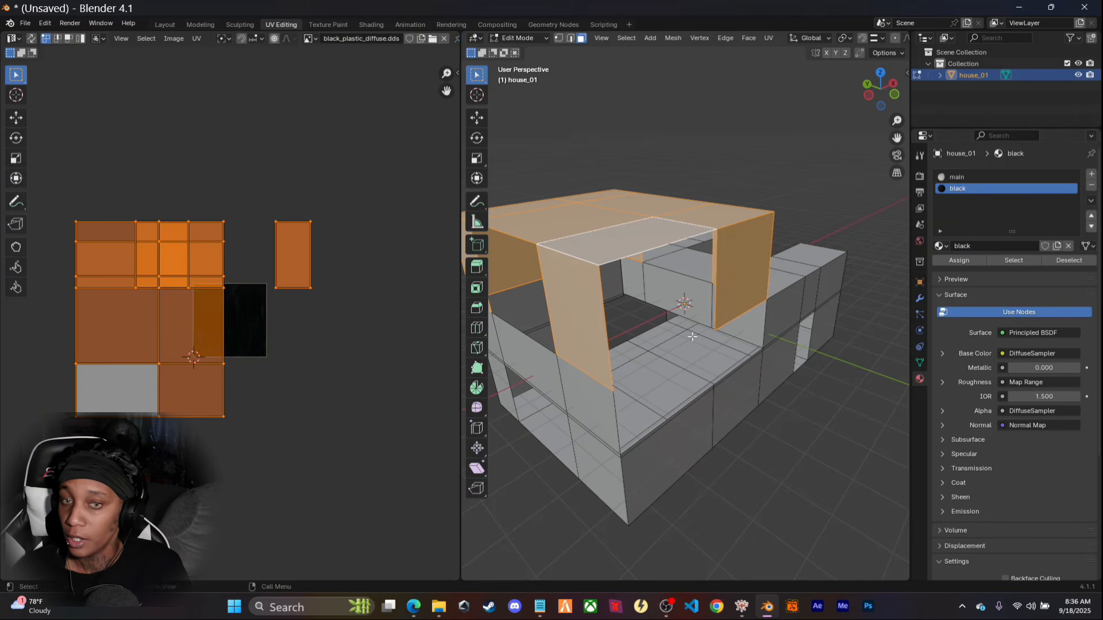
Remap the UVs of the selected upper-storey faces with Cube Projection
scroll(260, 383, up, 7)
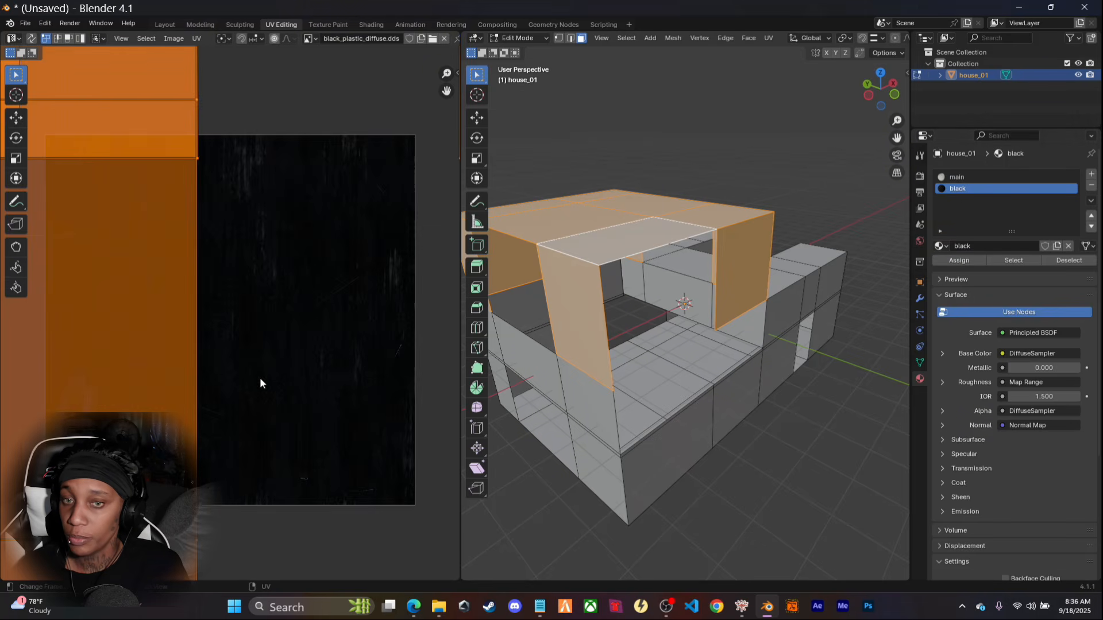
scroll(344, 411, down, 4)
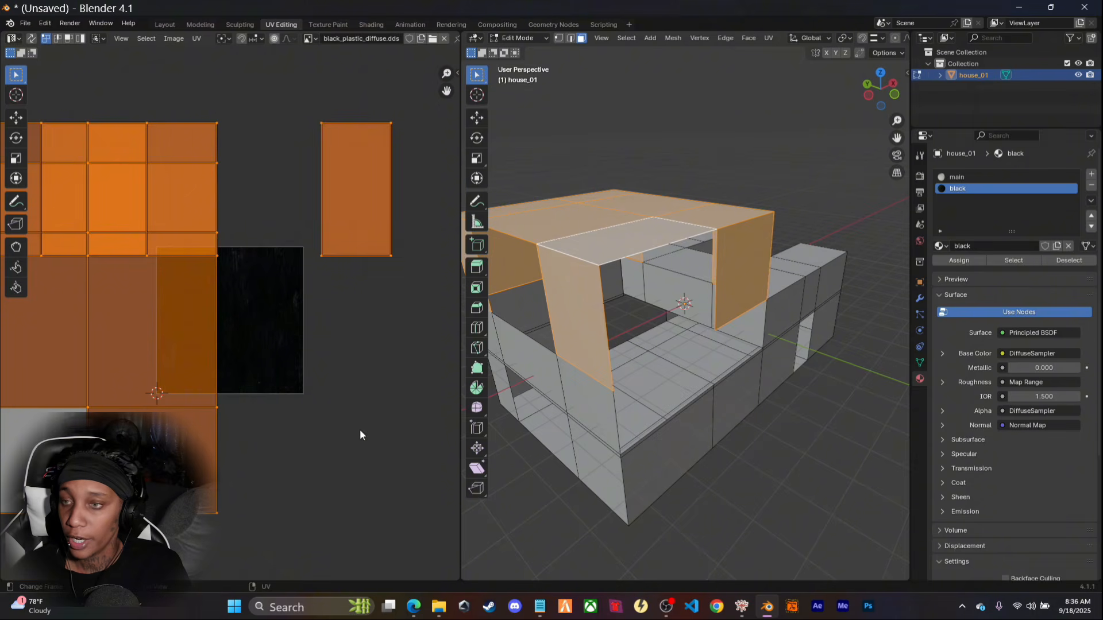
middle_drag(633, 513, 648, 470)
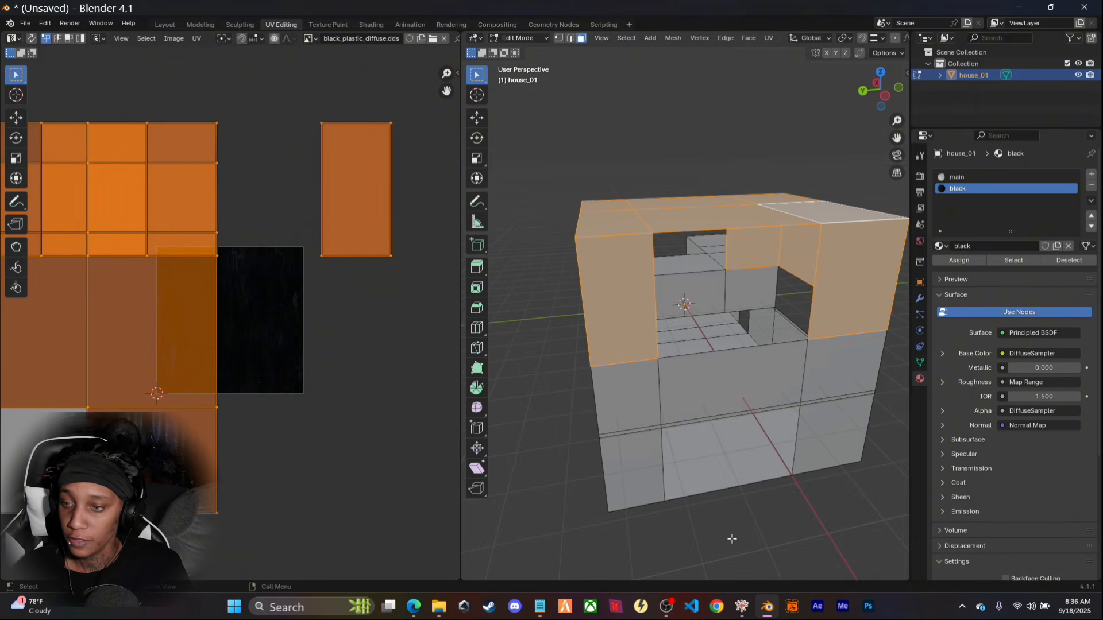
key(u)
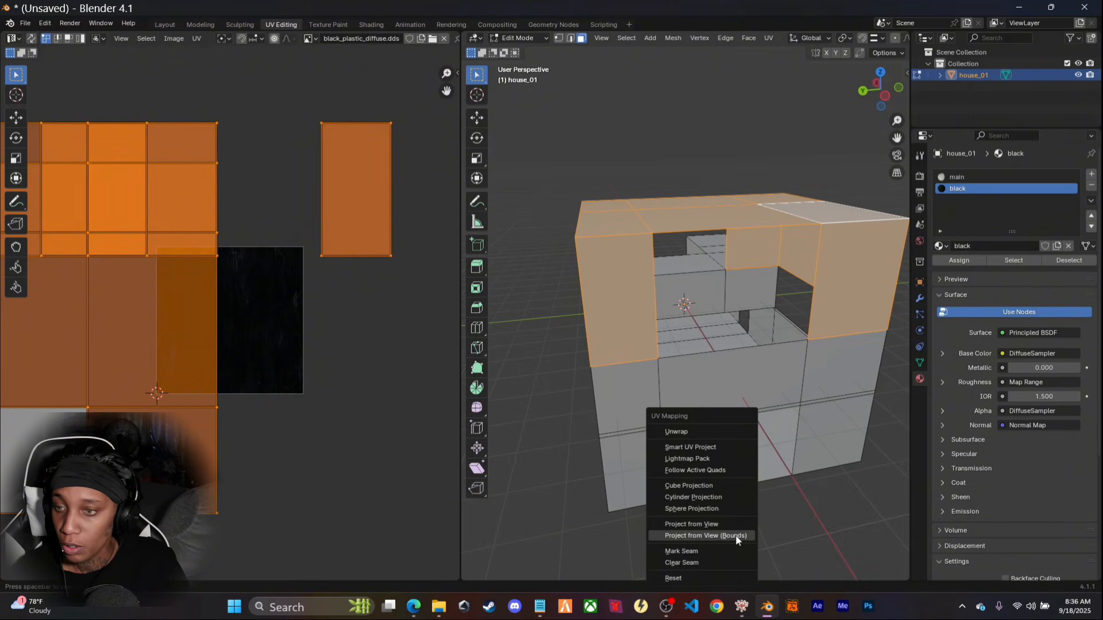
click(695, 485)
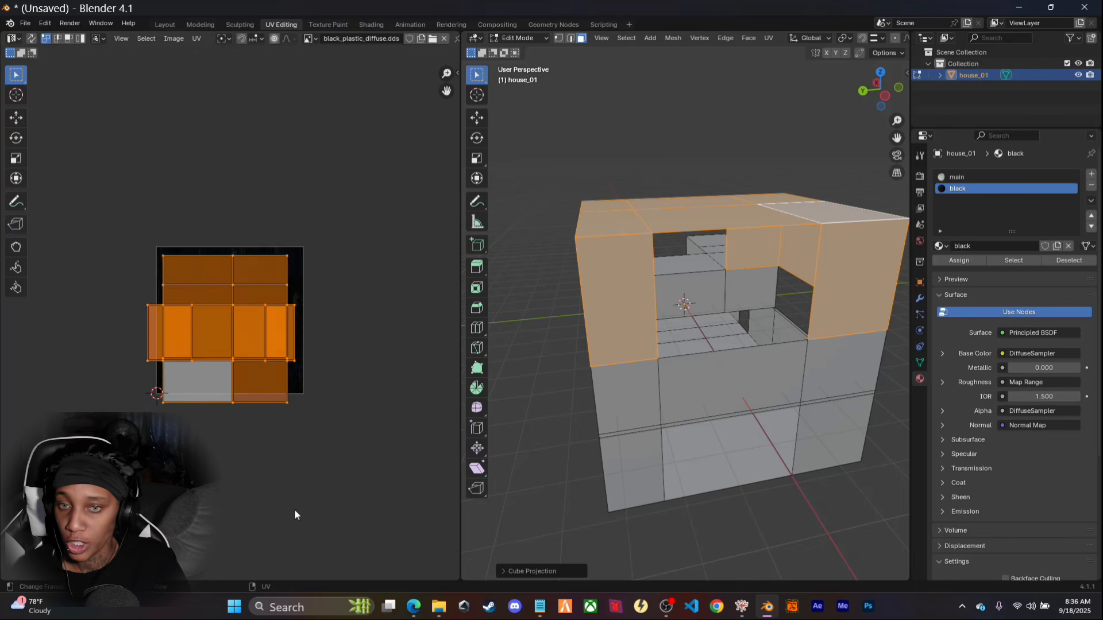
Scale the cube-projected UVs up well beyond the black plastic texture's bounds so that the texture tiles
scroll(274, 484, up, 3)
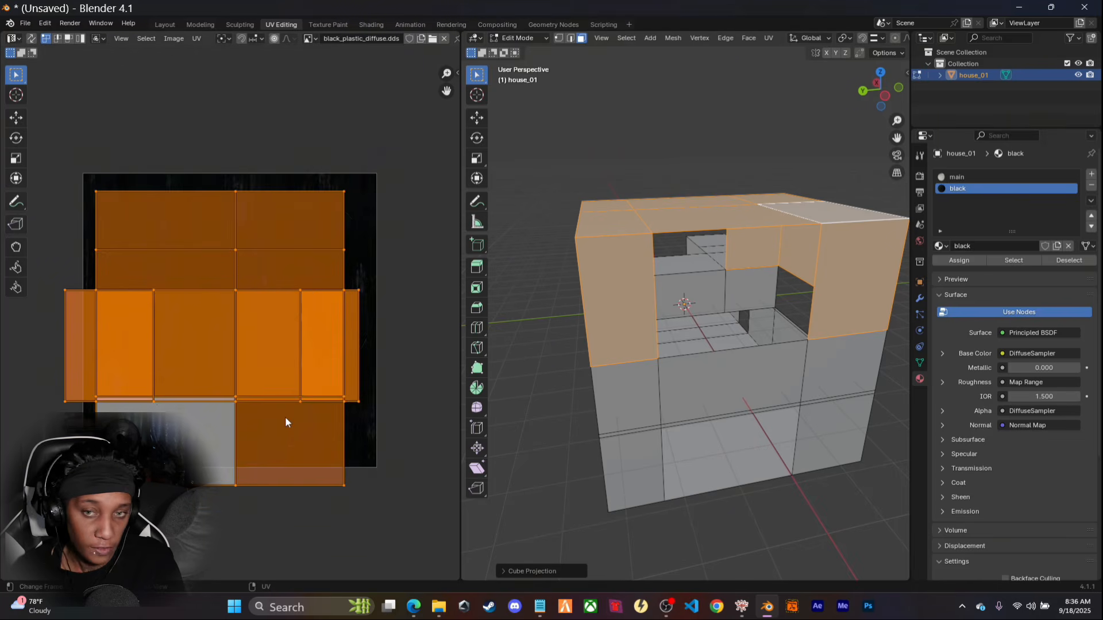
scroll(285, 428, down, 2)
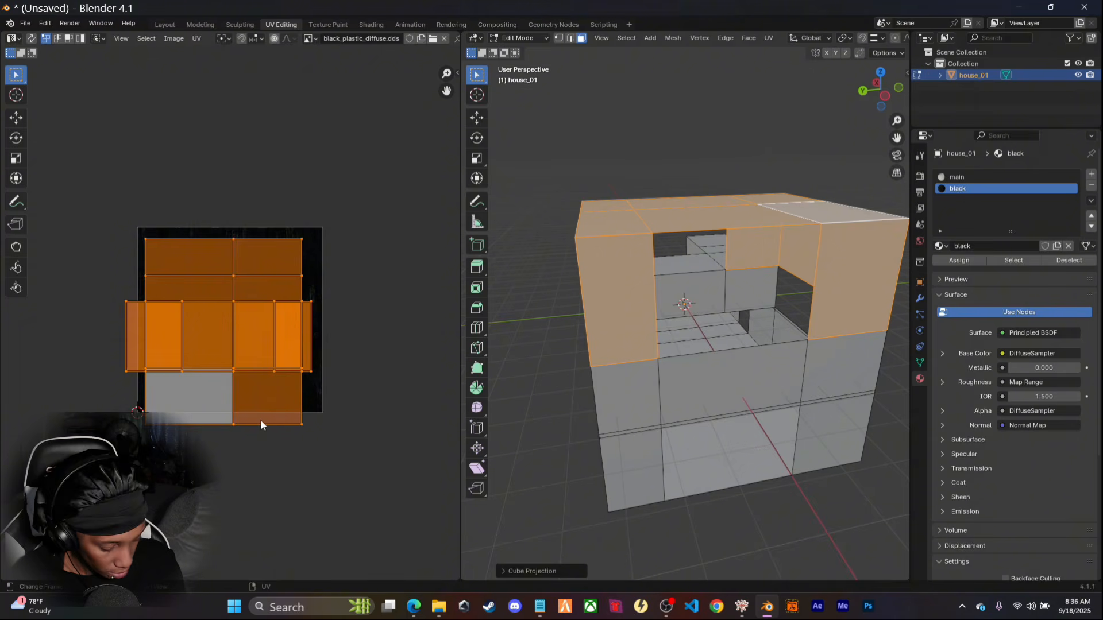
key(s)
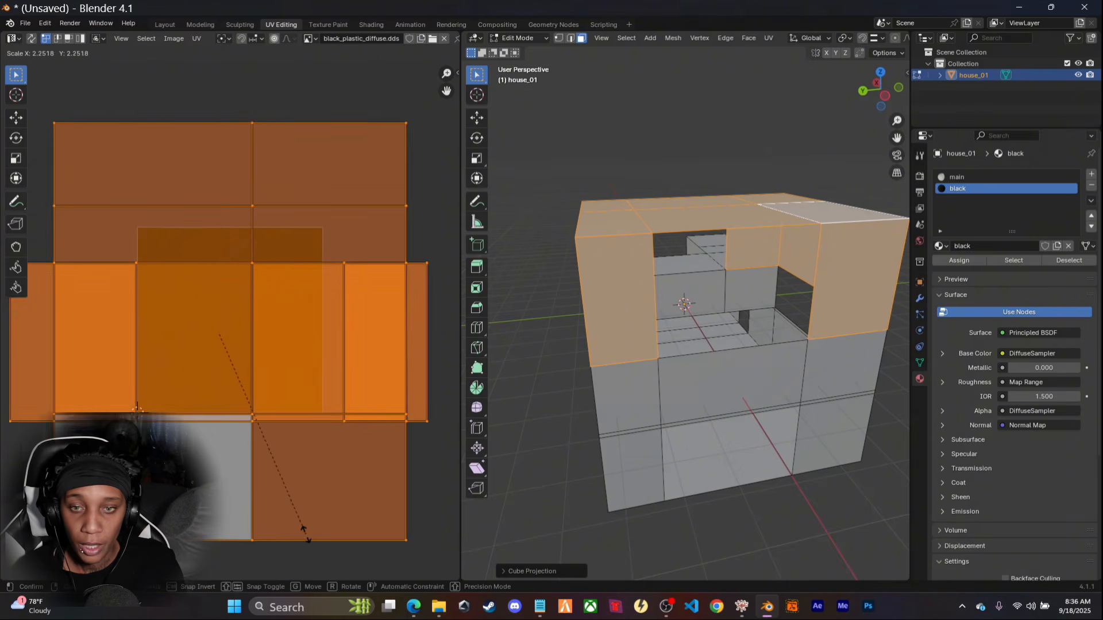
click(166, 29)
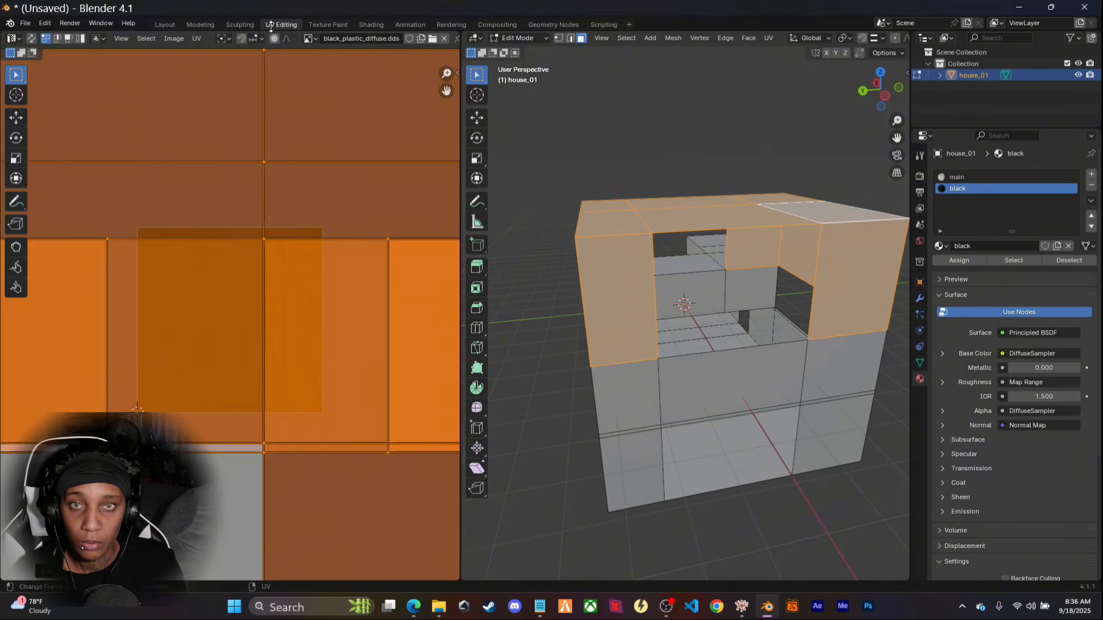
Return to the Layout workspace and examine the black upper storey and brick walls from several sides
click(165, 25)
middle_drag(522, 217, 190, 334)
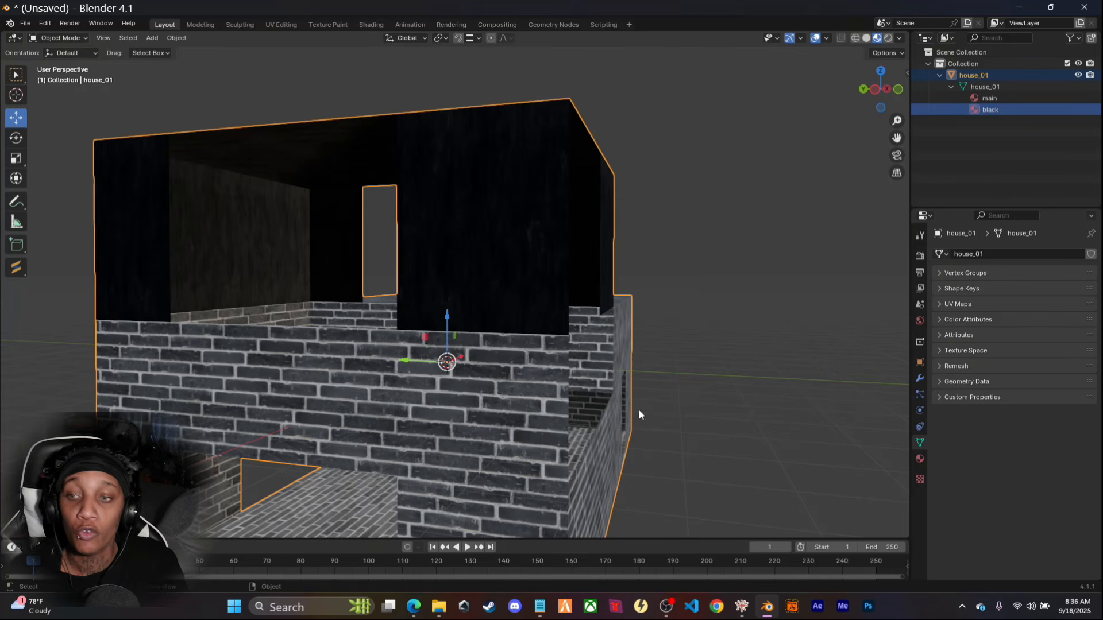
middle_drag(756, 278, 768, 405)
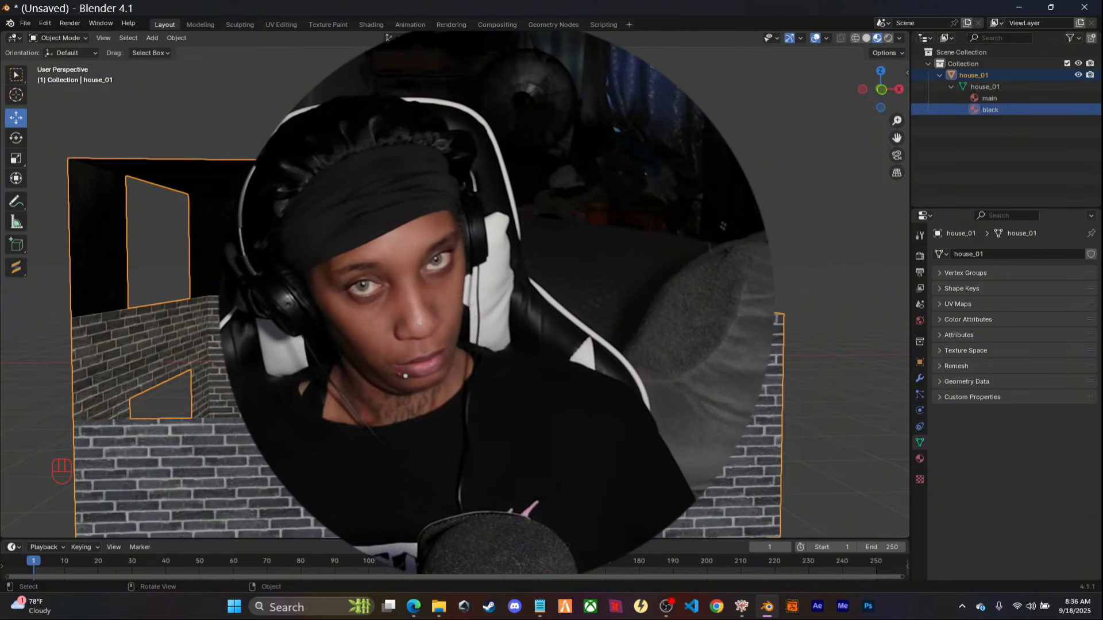
middle_drag(368, 465, 347, 474)
middle_drag(76, 375, 173, 282)
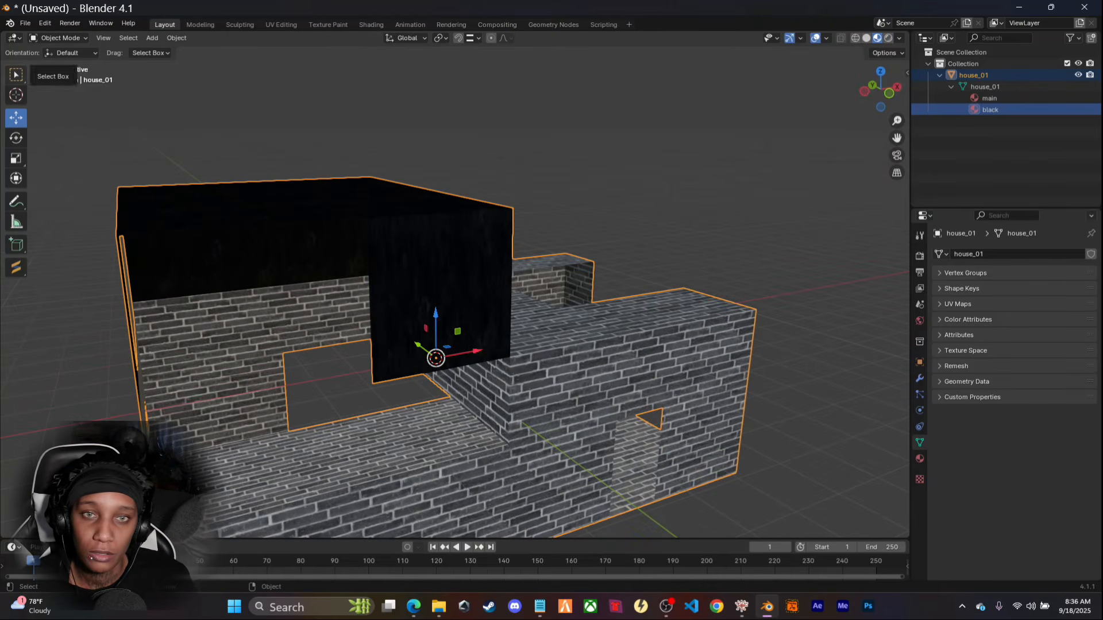
middle_drag(678, 226, 646, 216)
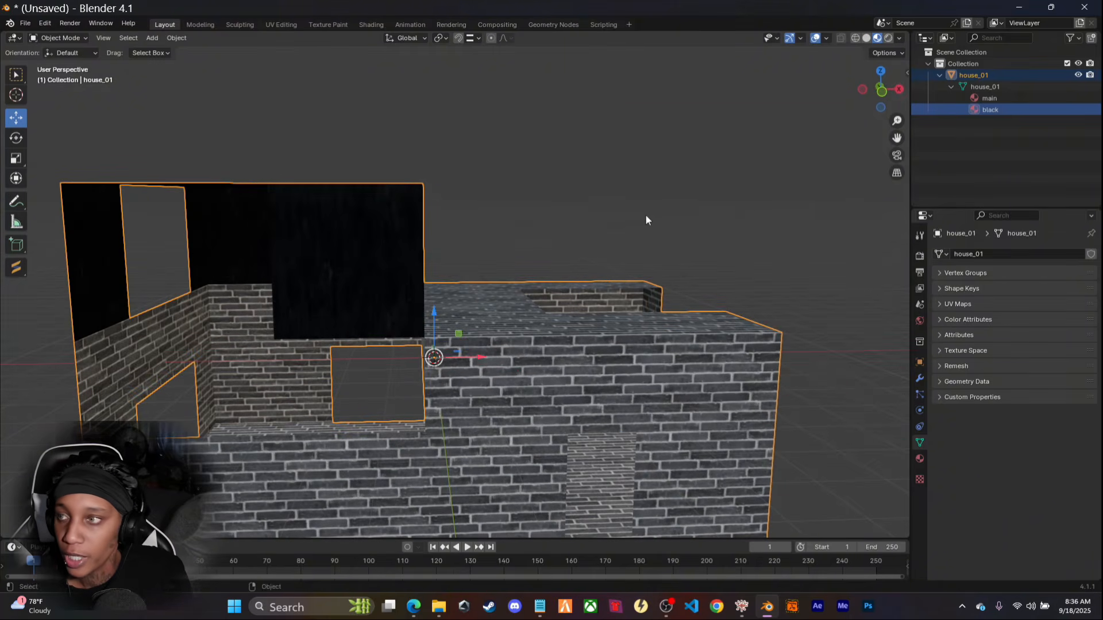
Show the material properties of house_01 and collapse the black material's Surface and Settings sections
click(922, 459)
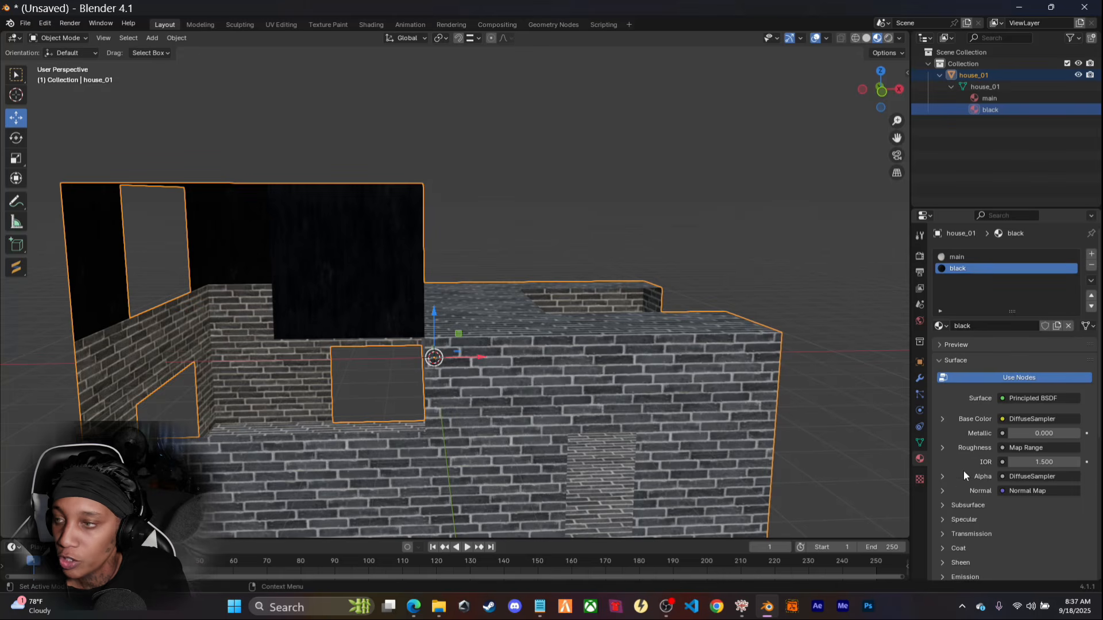
click(936, 360)
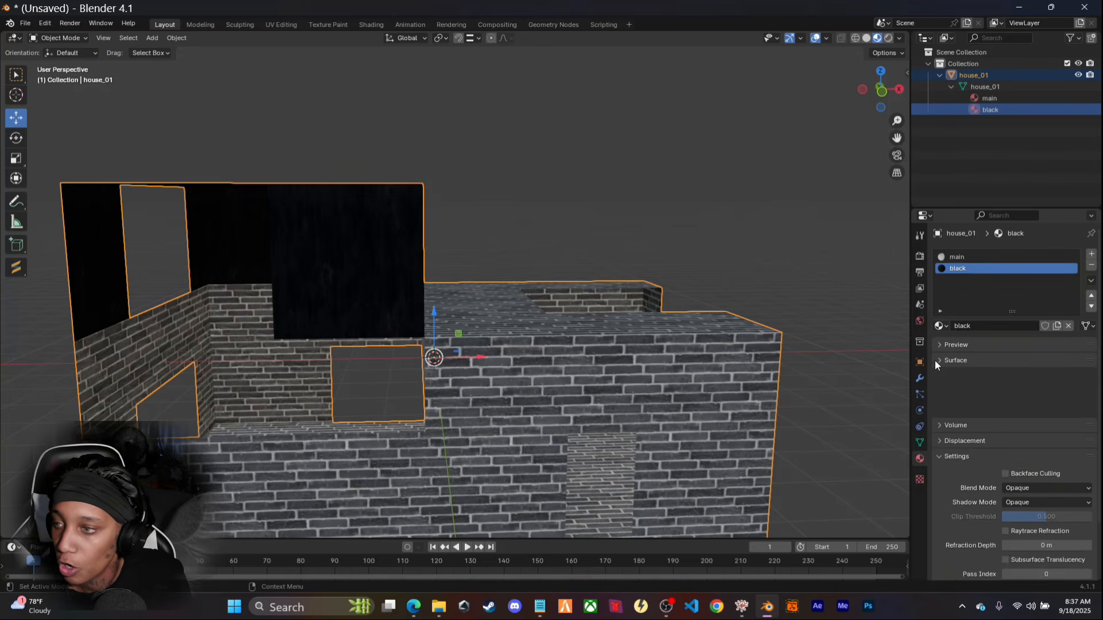
click(941, 406)
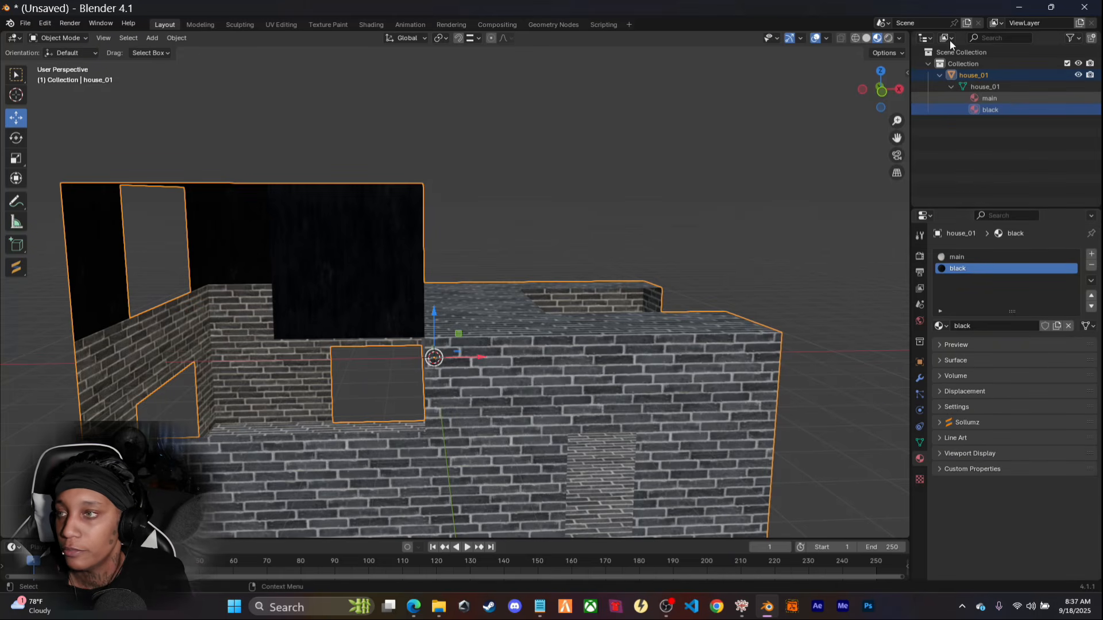
Show the main material's Sollumz properties and widen the properties area until the field names are readable
click(996, 99)
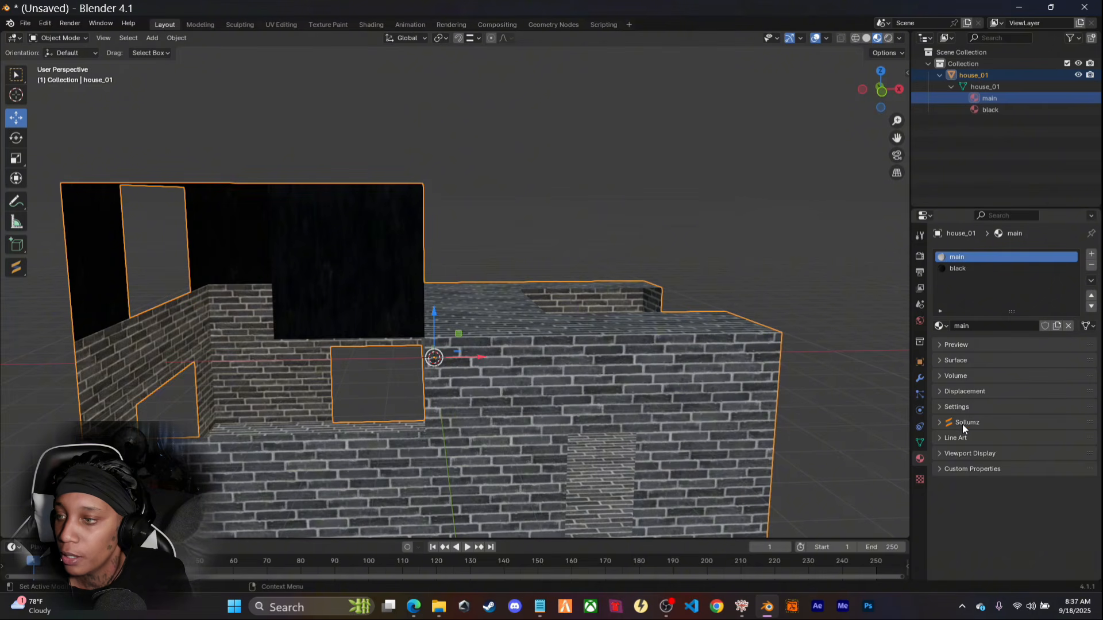
click(940, 422)
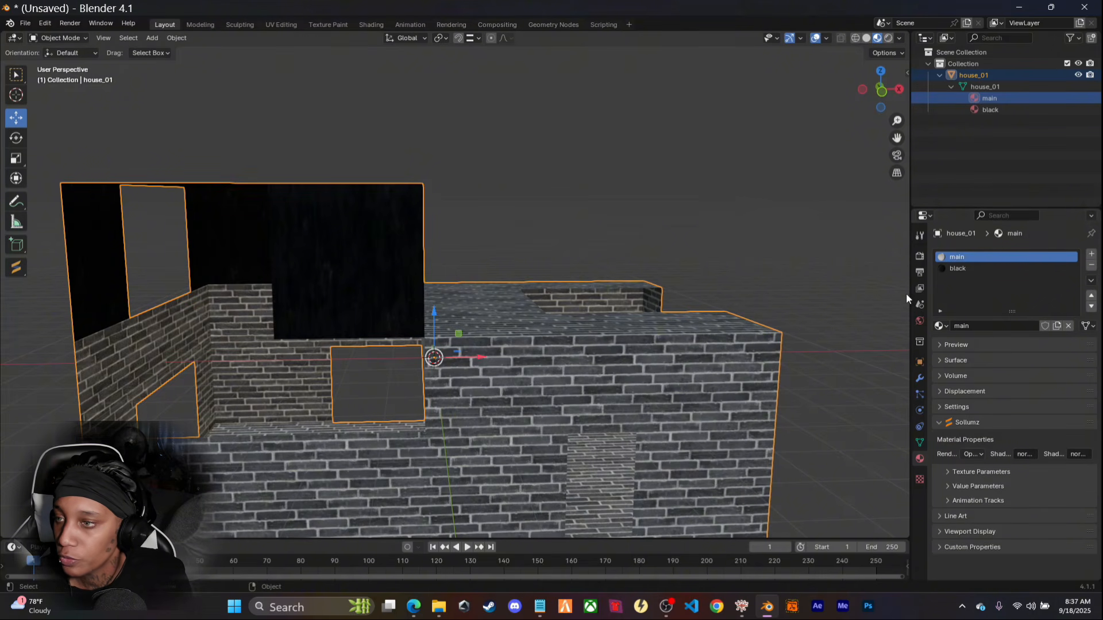
drag(910, 294, 741, 295)
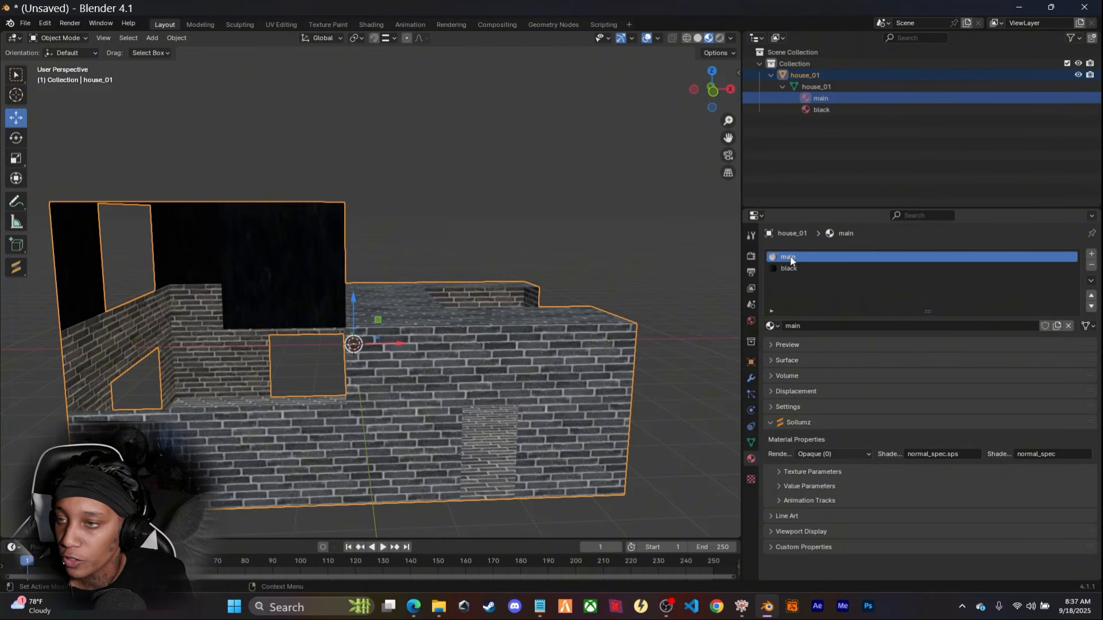
Mark the main material's DiffuseSampler, BumpSampler and SpecSampler textures as Embedded, and collapse its Texture Parameters
click(779, 473)
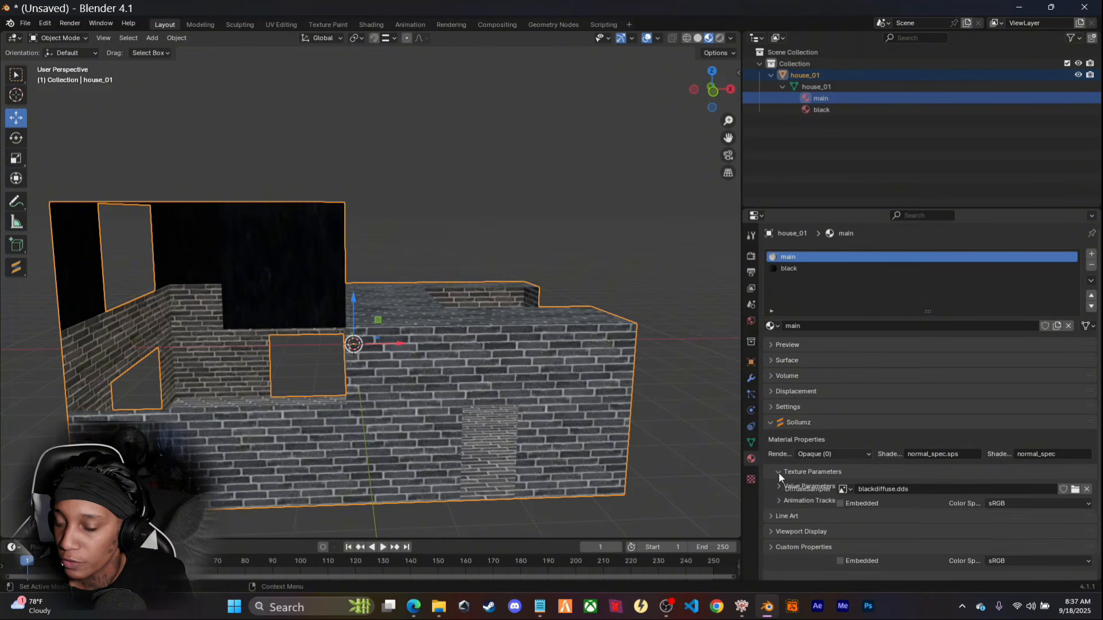
scroll(896, 504, down, 3)
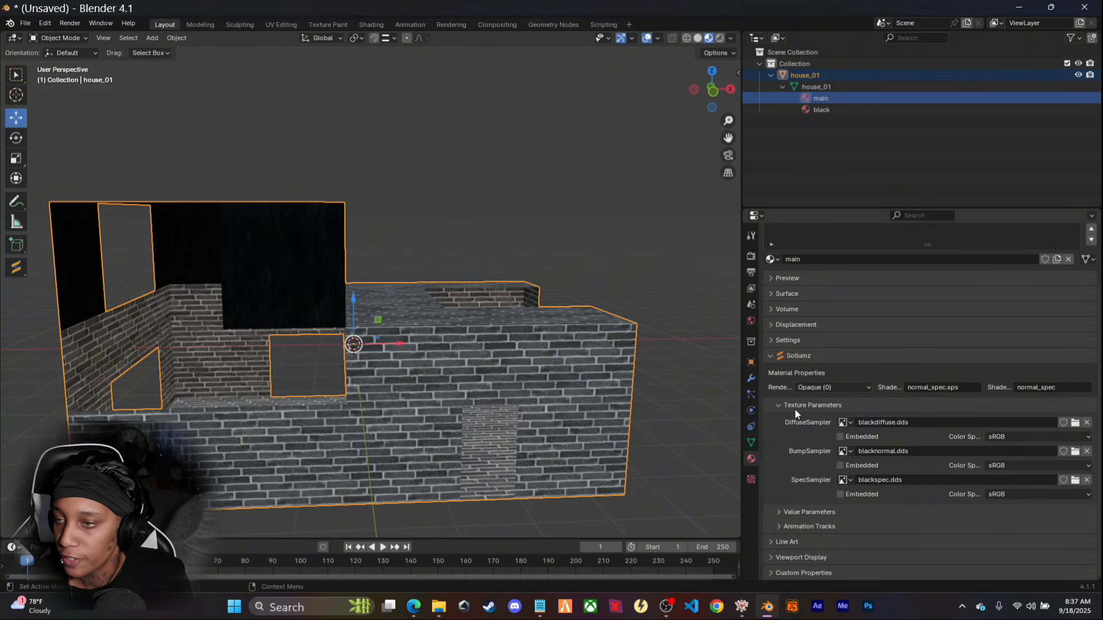
click(840, 436)
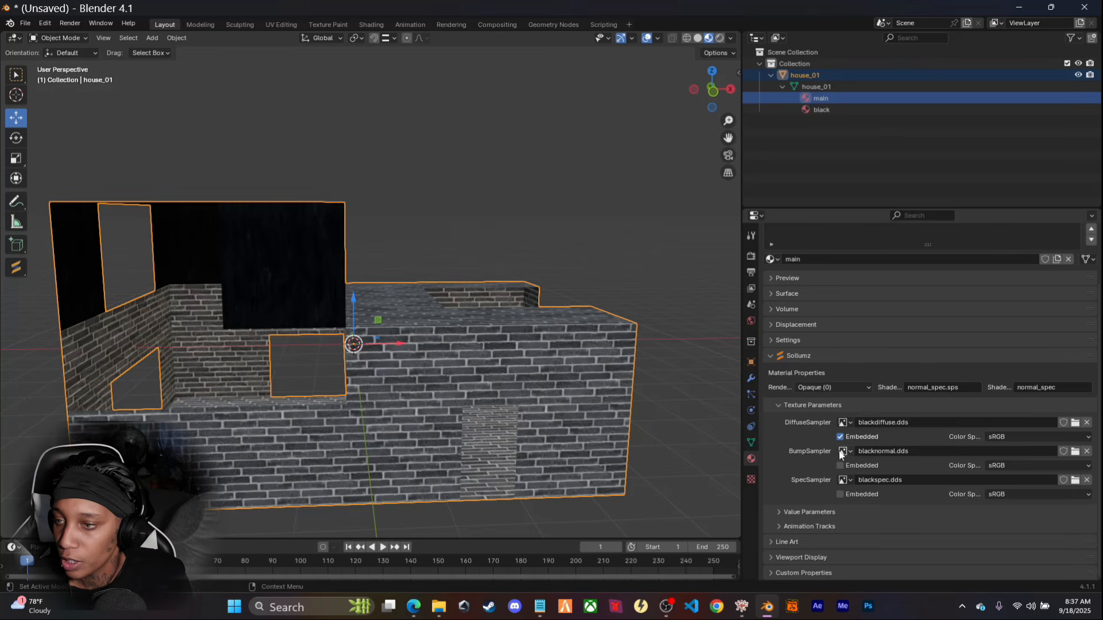
click(840, 465)
click(840, 494)
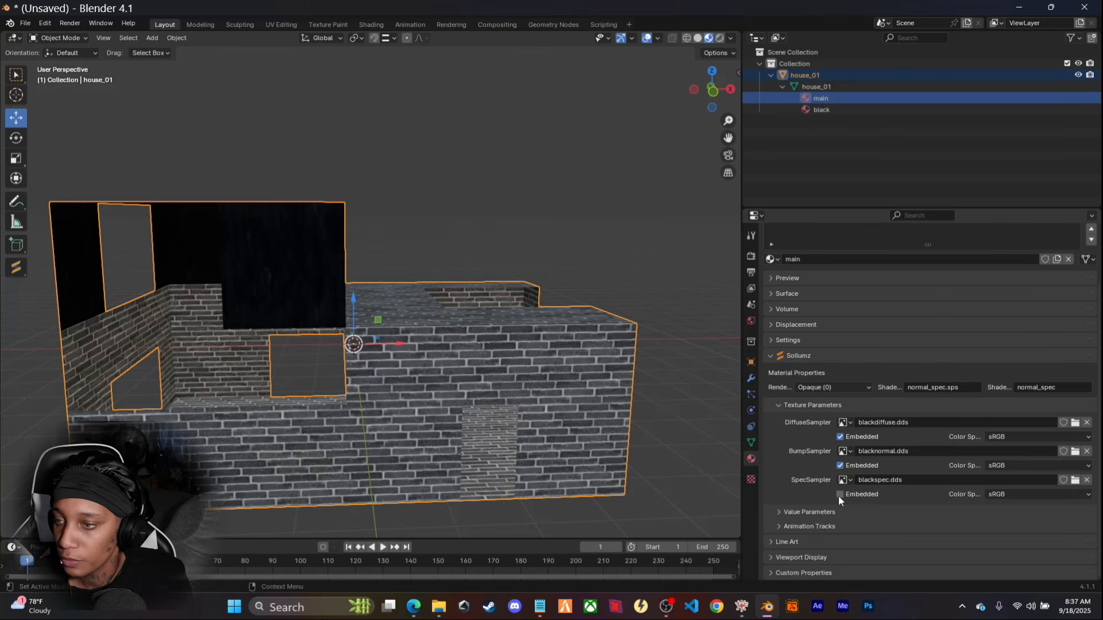
click(778, 405)
Mark the black material's DiffuseSampler, BumpSampler and SpecSampler textures as Embedded
click(790, 269)
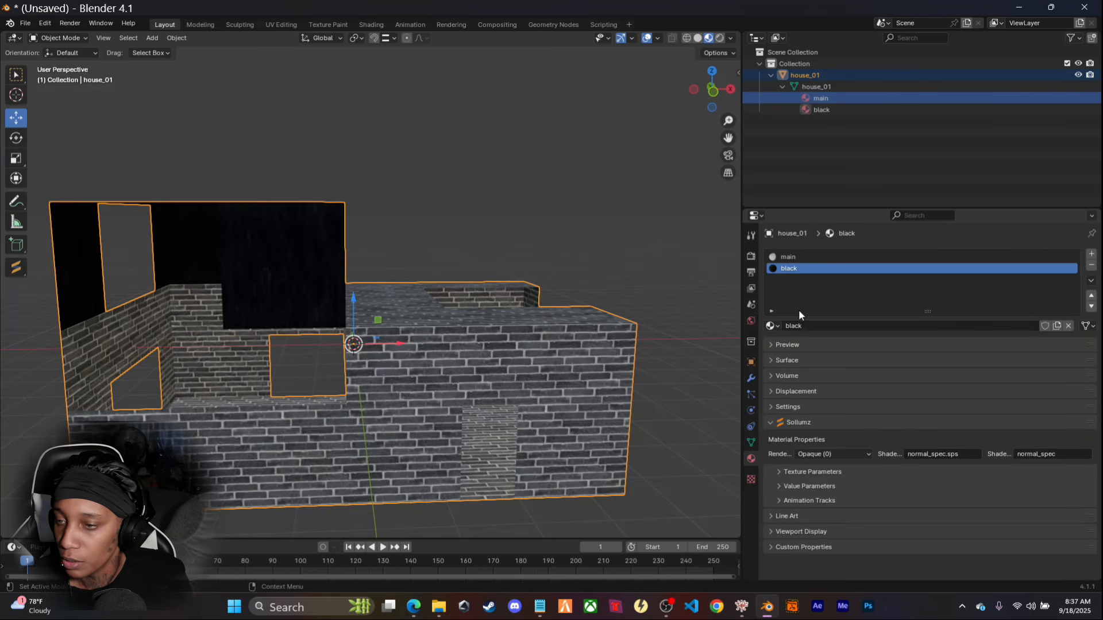
click(777, 472)
scroll(847, 494, down, 3)
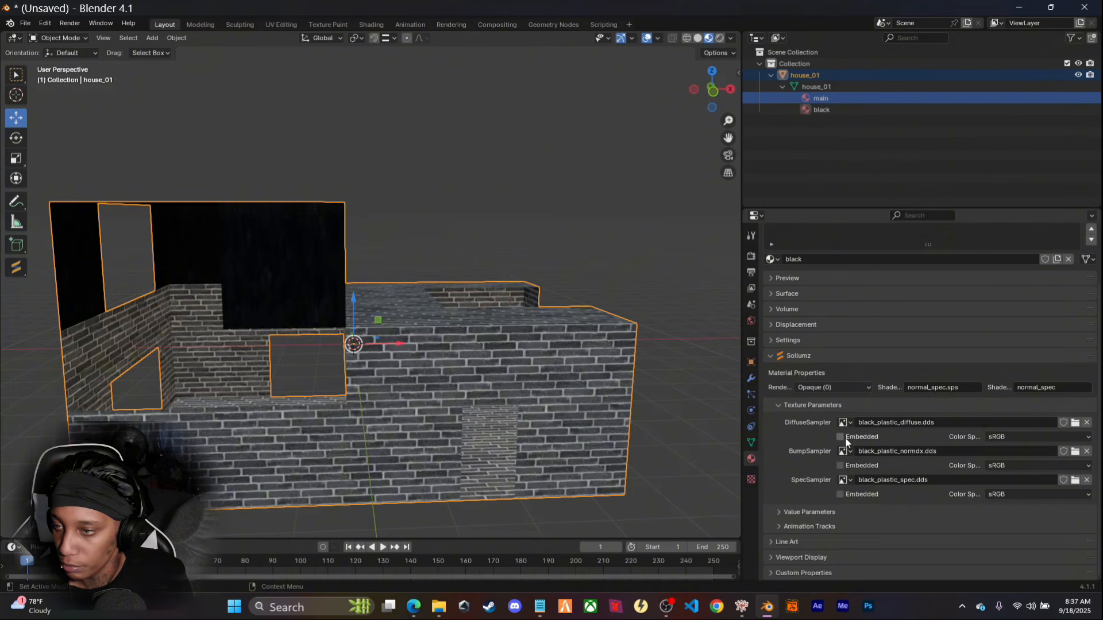
click(840, 466)
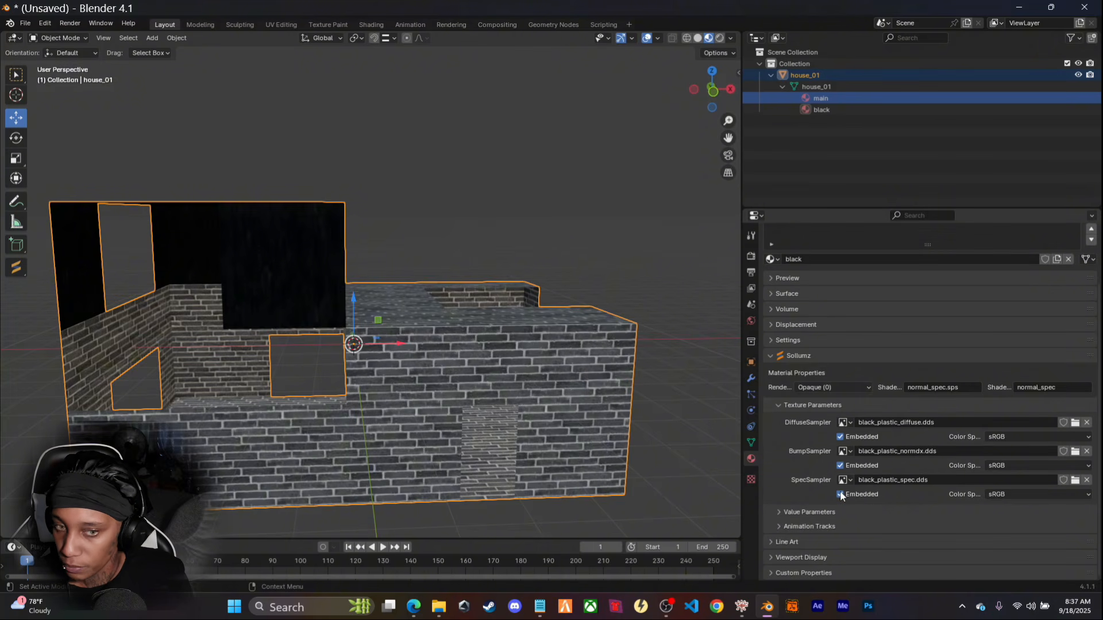
scroll(901, 476, up, 3)
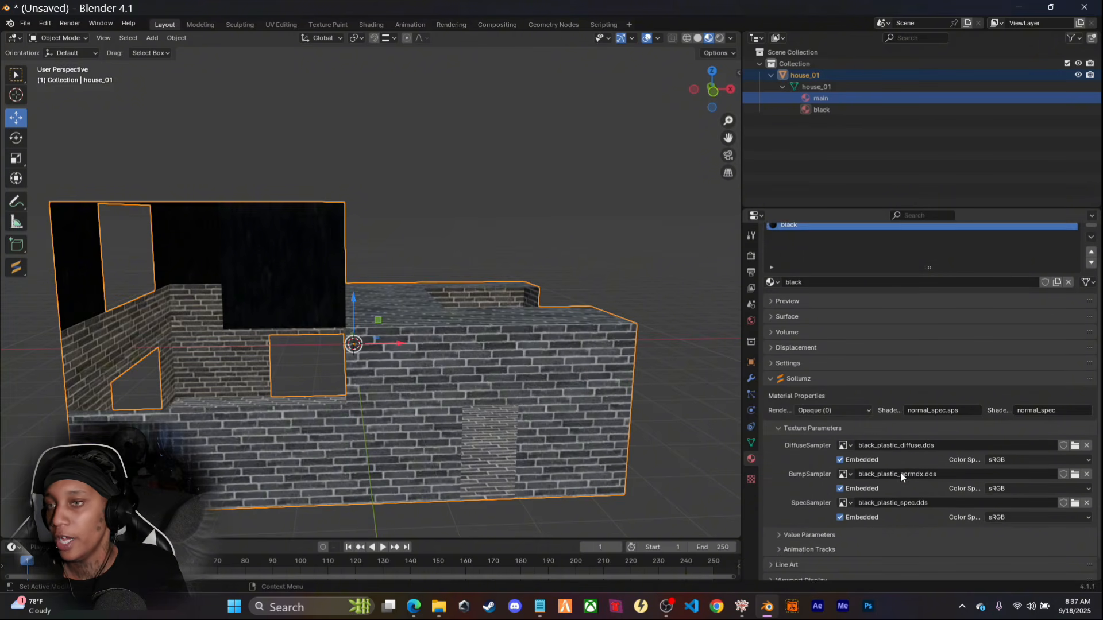
scroll(901, 476, up, 2)
middle_drag(652, 480, 506, 457)
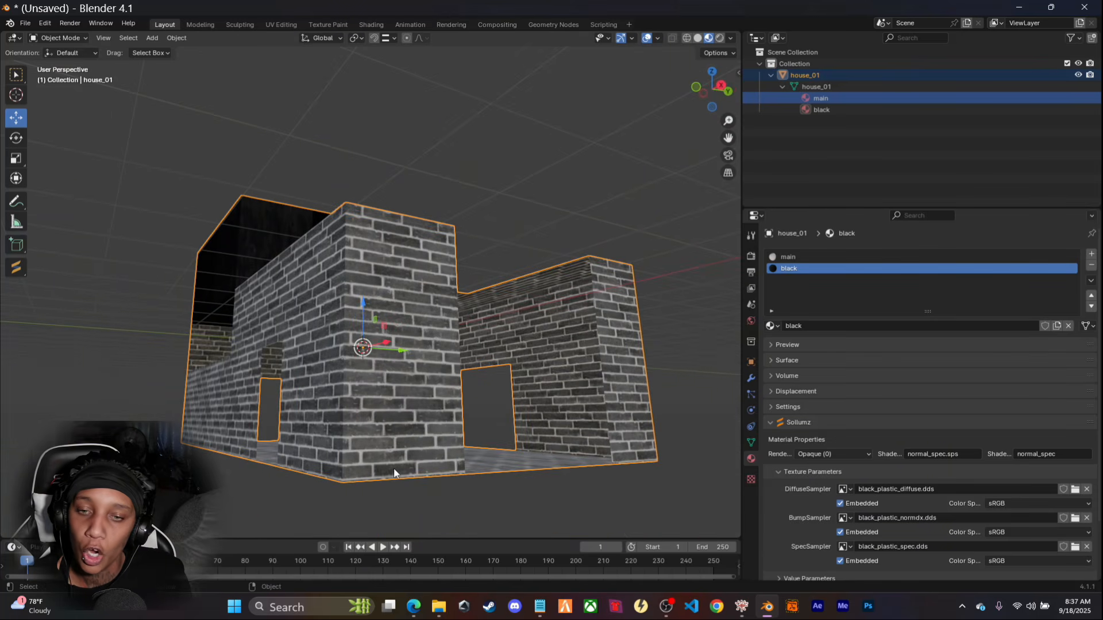
Select house_01 and examine its brick and black plastic walls from several sides
middle_drag(307, 489, 267, 480)
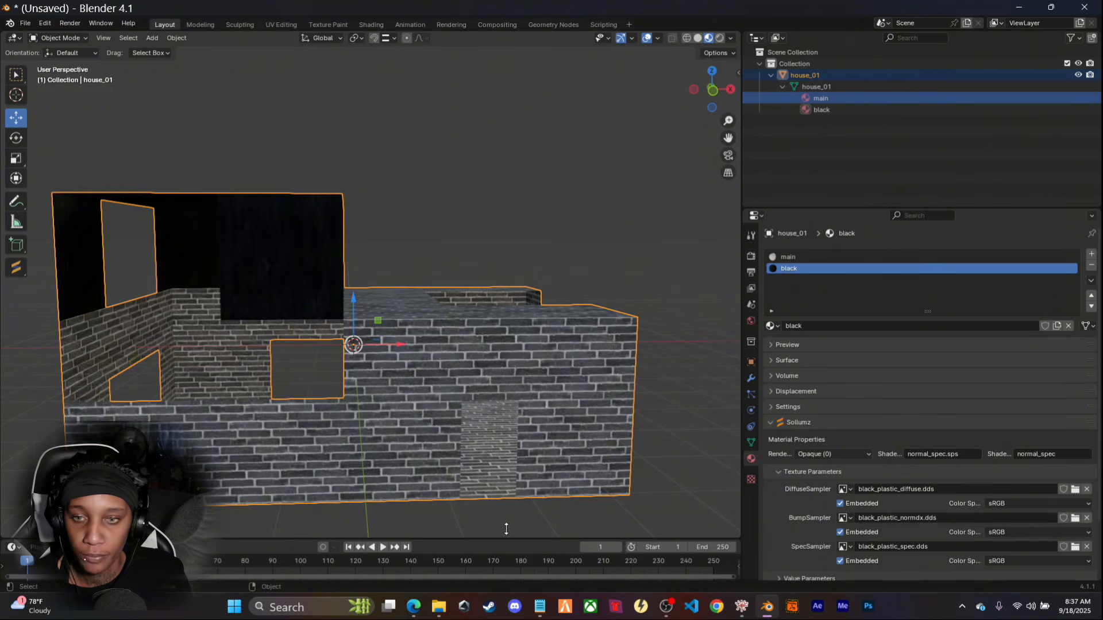
scroll(522, 389, down, 3)
middle_drag(522, 389, 491, 419)
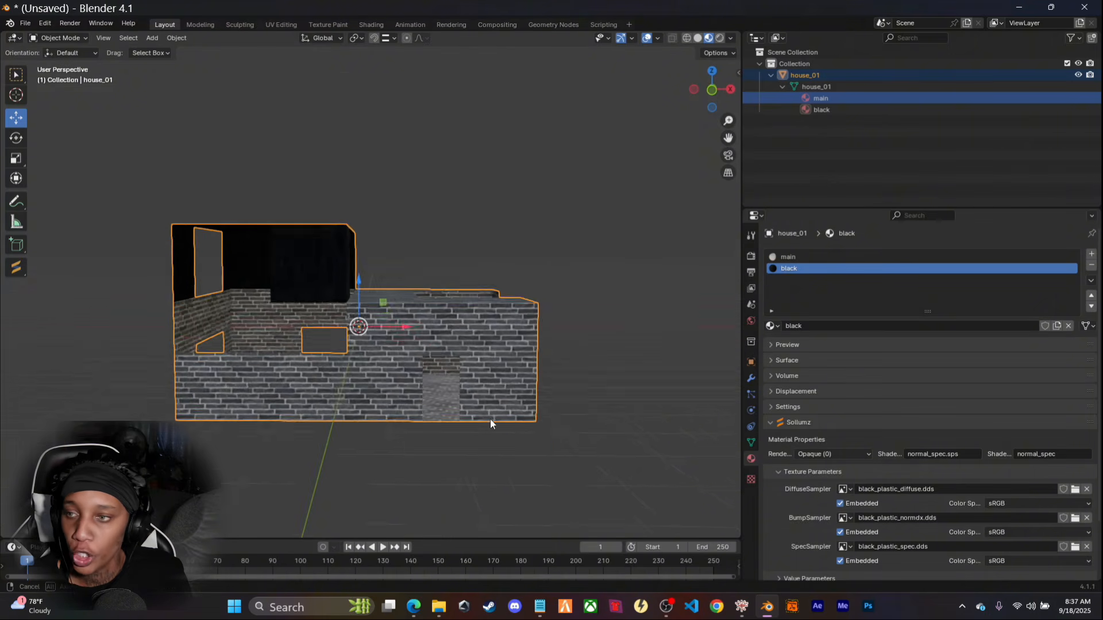
scroll(491, 419, up, 2)
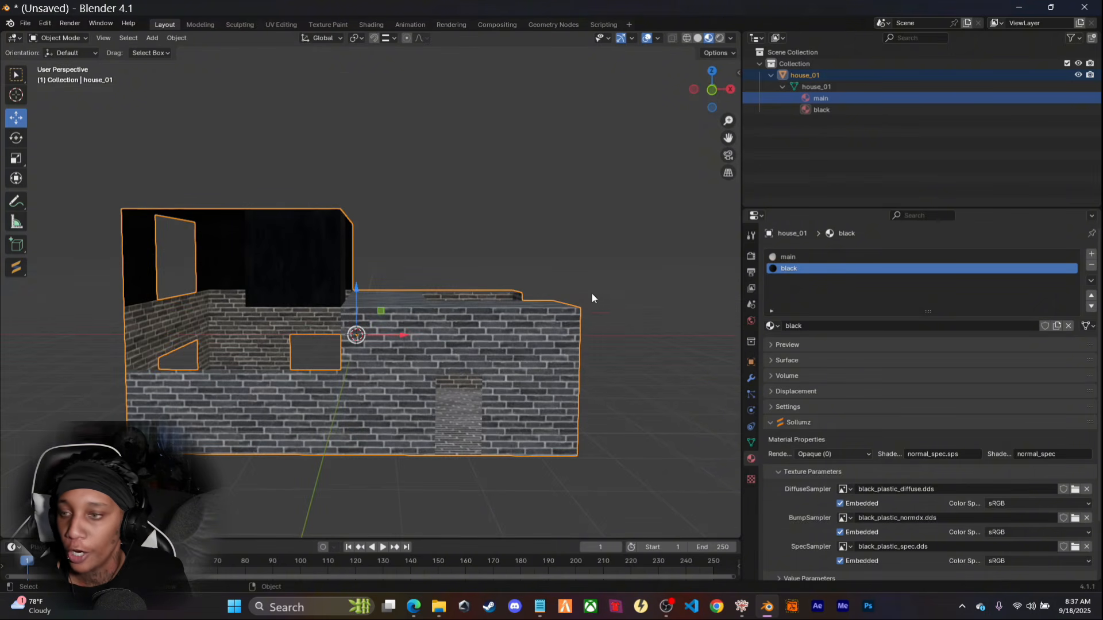
click(787, 77)
middle_drag(608, 463, 347, 496)
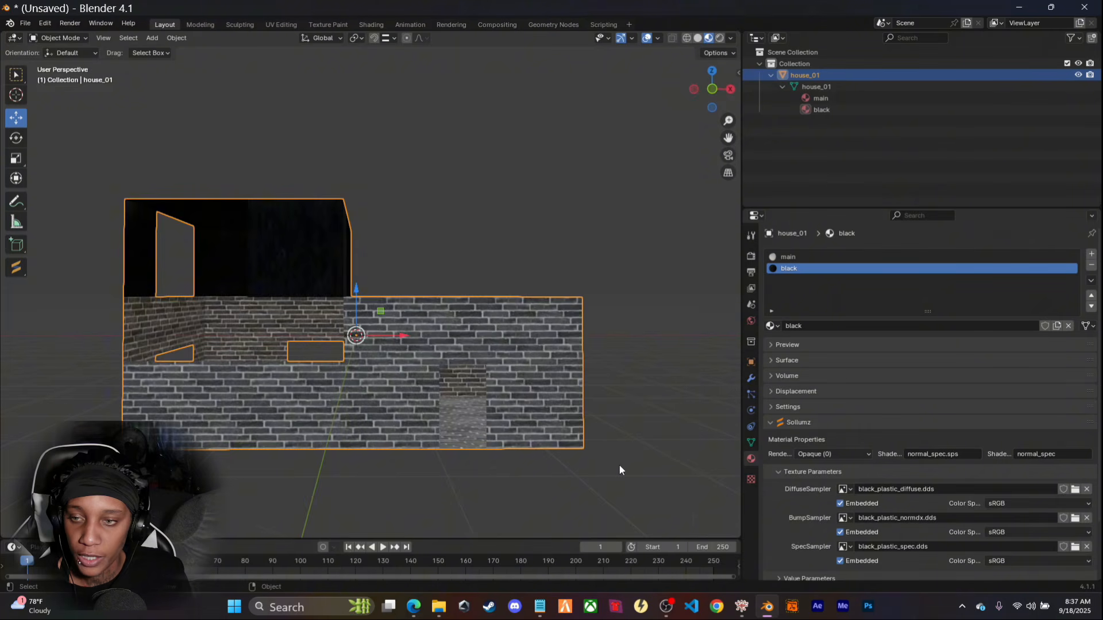
mouse_move(620, 467)
middle_down()
mouse_move(544, 471)
mouse_move(519, 498)
mouse_move(626, 486)
mouse_move(394, 479)
mouse_move(528, 480)
mouse_move(657, 458)
mouse_move(328, 500)
mouse_move(455, 500)
mouse_move(500, 512)
mouse_move(589, 499)
mouse_move(578, 487)
mouse_move(605, 480)
middle_up()
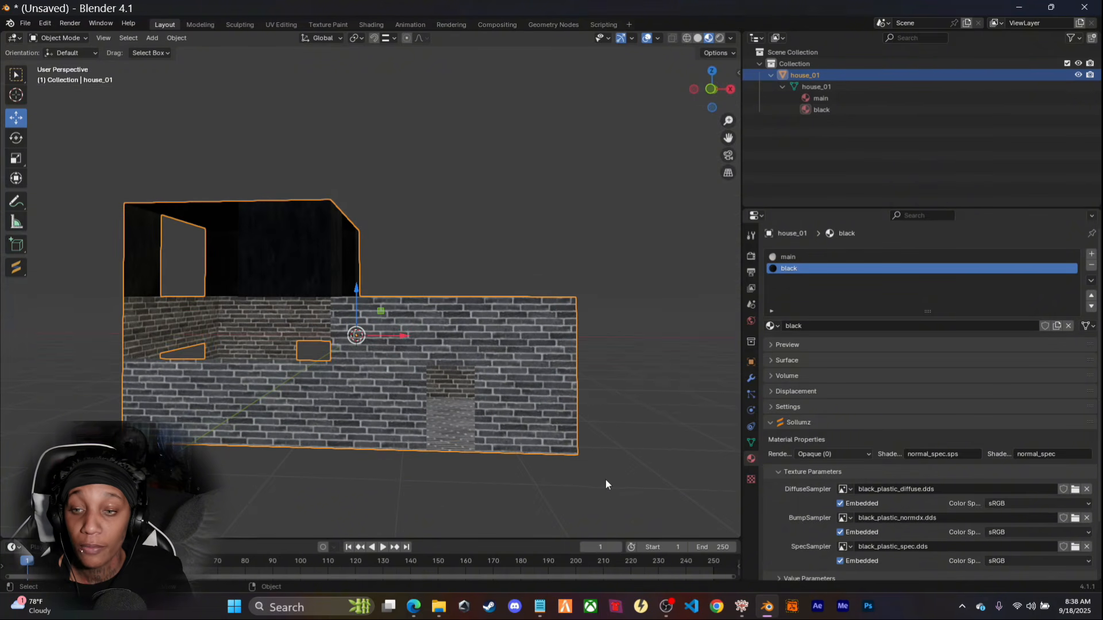
middle_drag(488, 496, 517, 505)
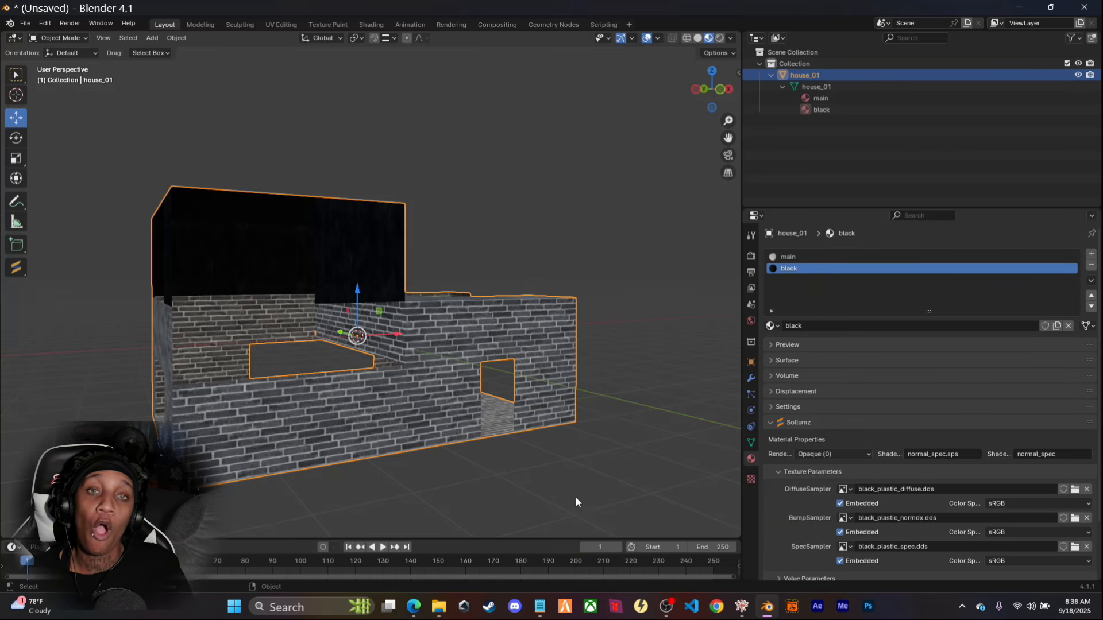
middle_drag(620, 502, 573, 487)
middle_drag(305, 495, 331, 476)
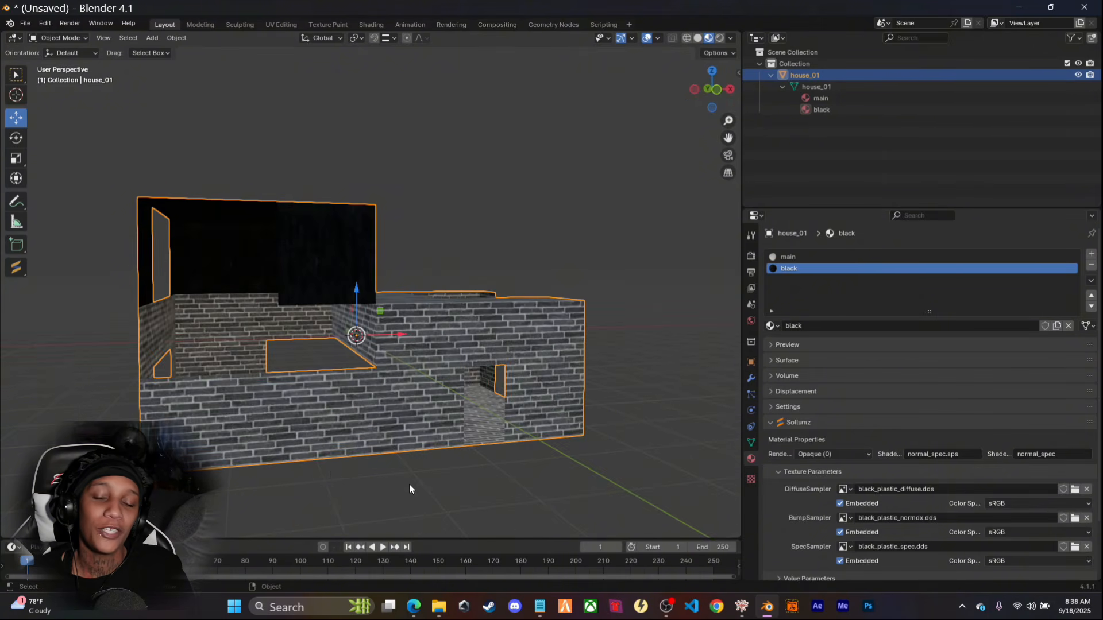
middle_drag(409, 489, 505, 490)
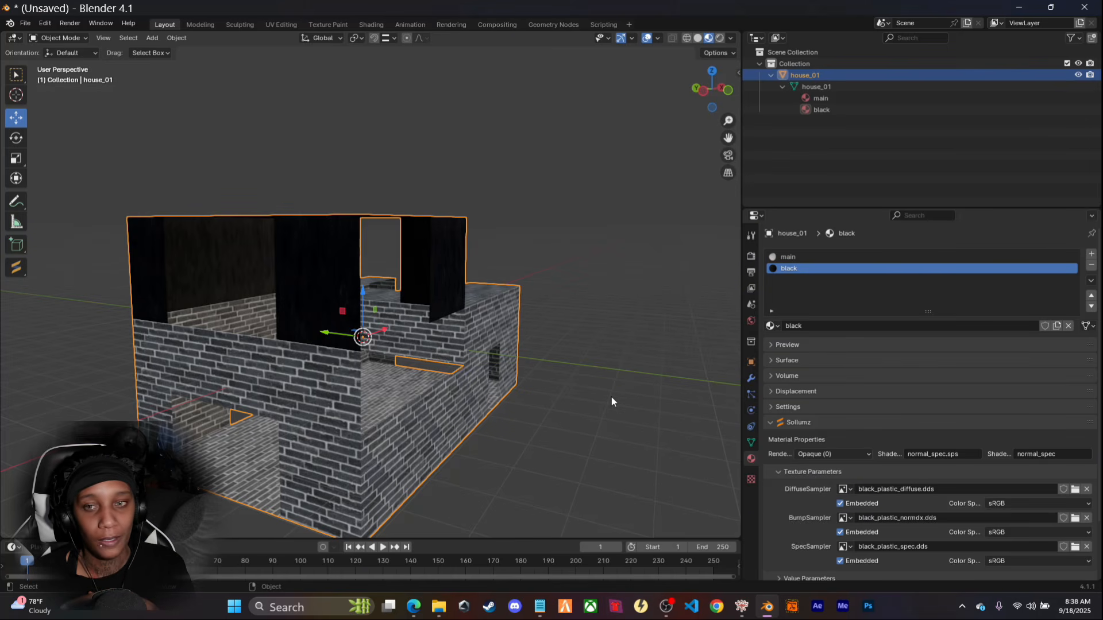
middle_drag(611, 397, 524, 399)
Convert house_01 to a Sollumz Drawable with Auto-Embed Collision and Center to Selection enabled
click(737, 71)
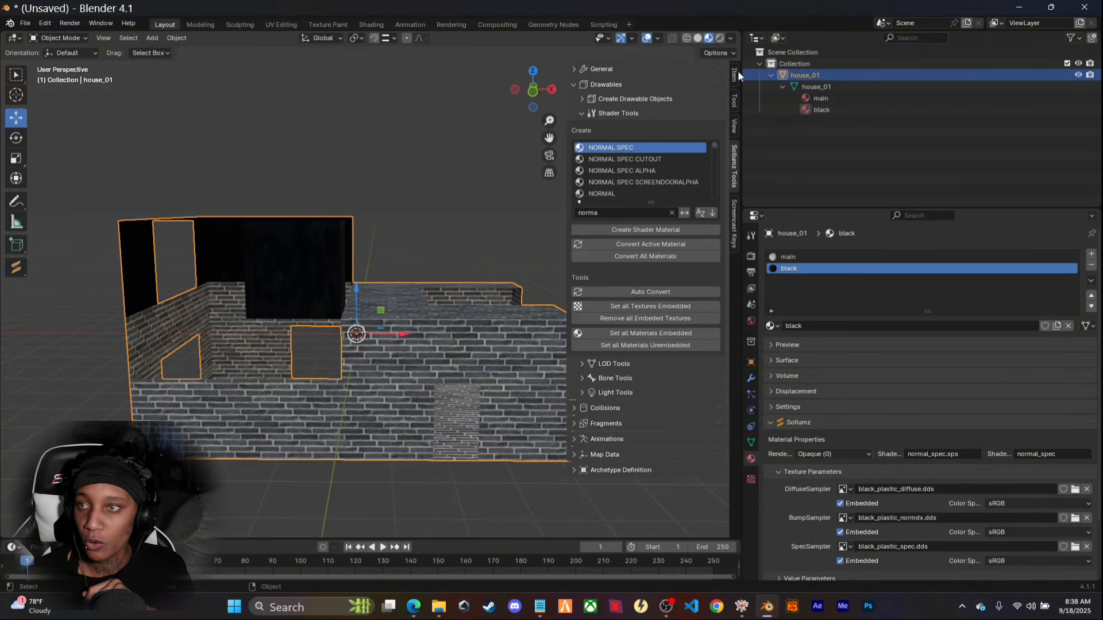
click(581, 114)
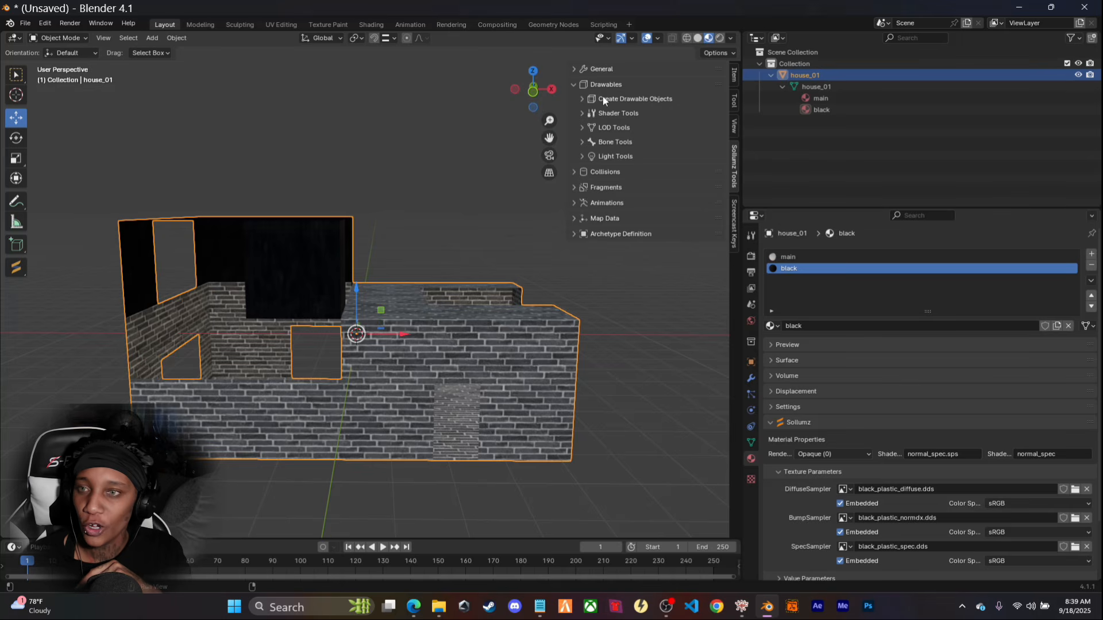
click(581, 99)
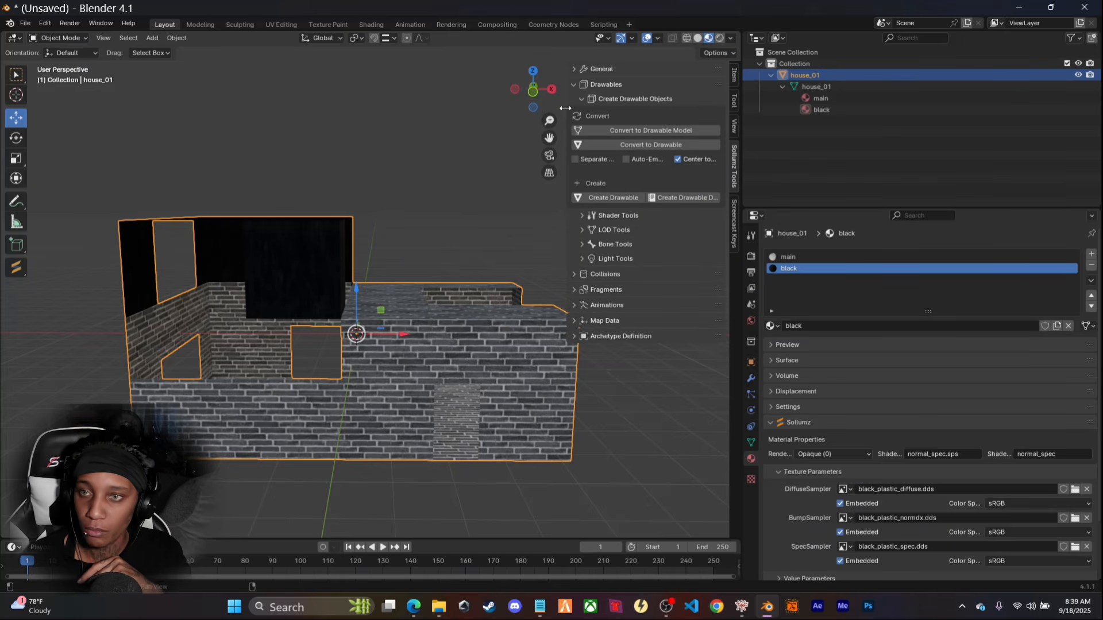
drag(566, 108, 527, 108)
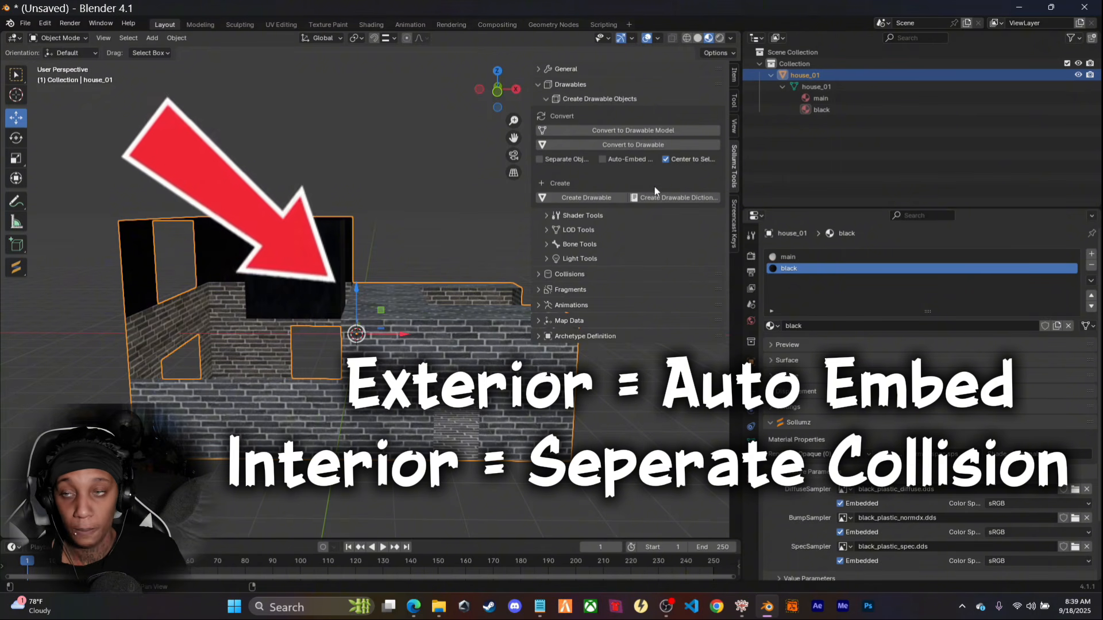
click(602, 160)
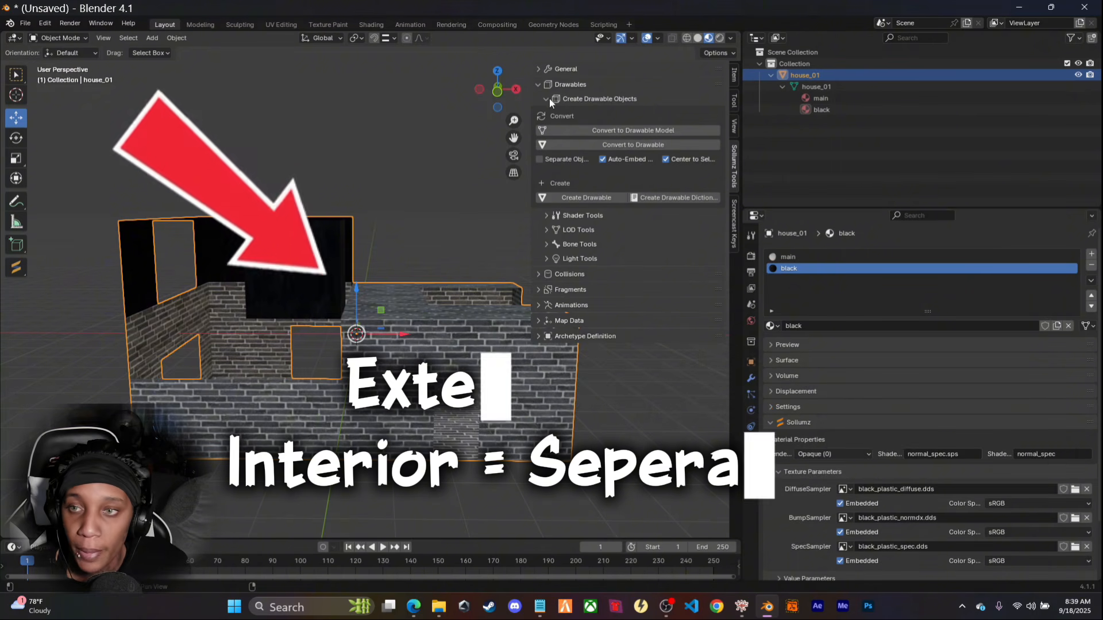
drag(533, 104, 417, 106)
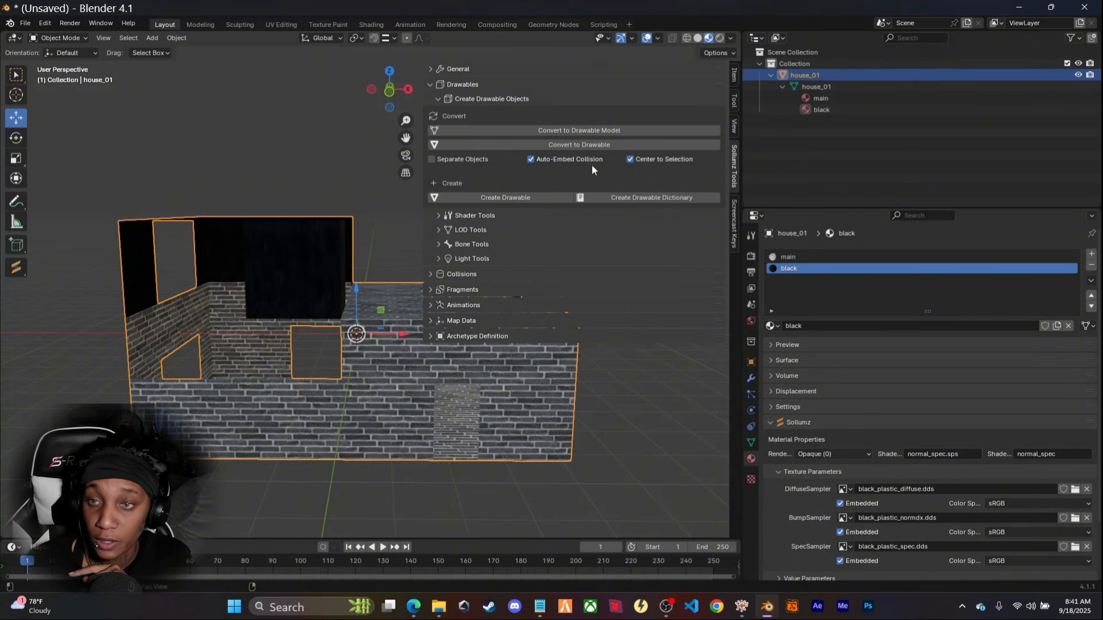
click(578, 145)
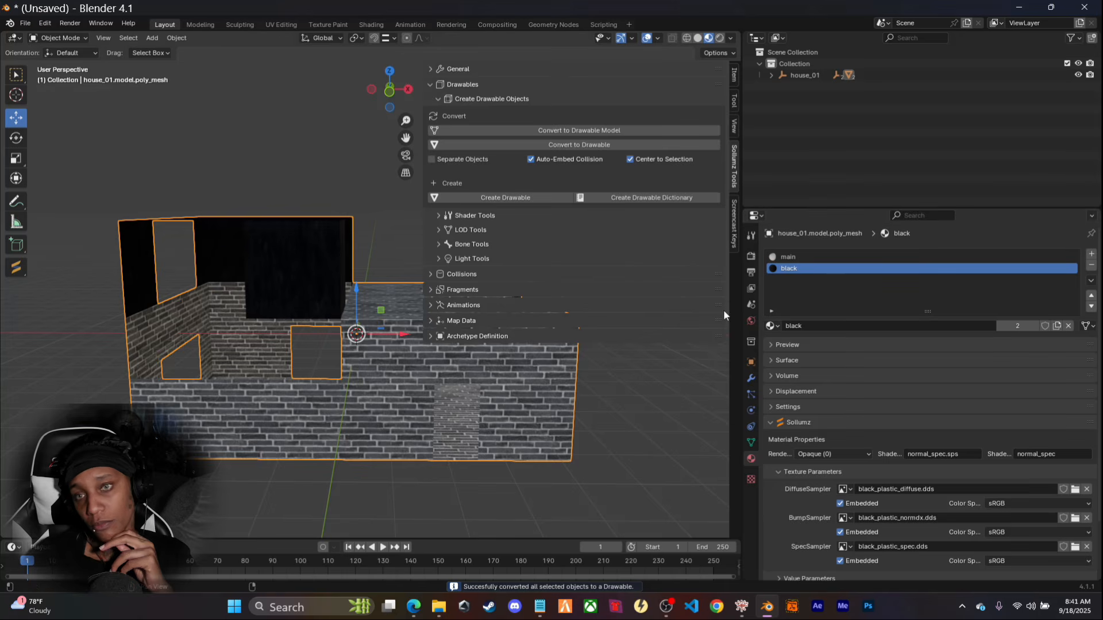
Show the converted house_01 hierarchy, collapsing house_01.model and expanding house_01.col down to the materials of its poly mesh
click(669, 406)
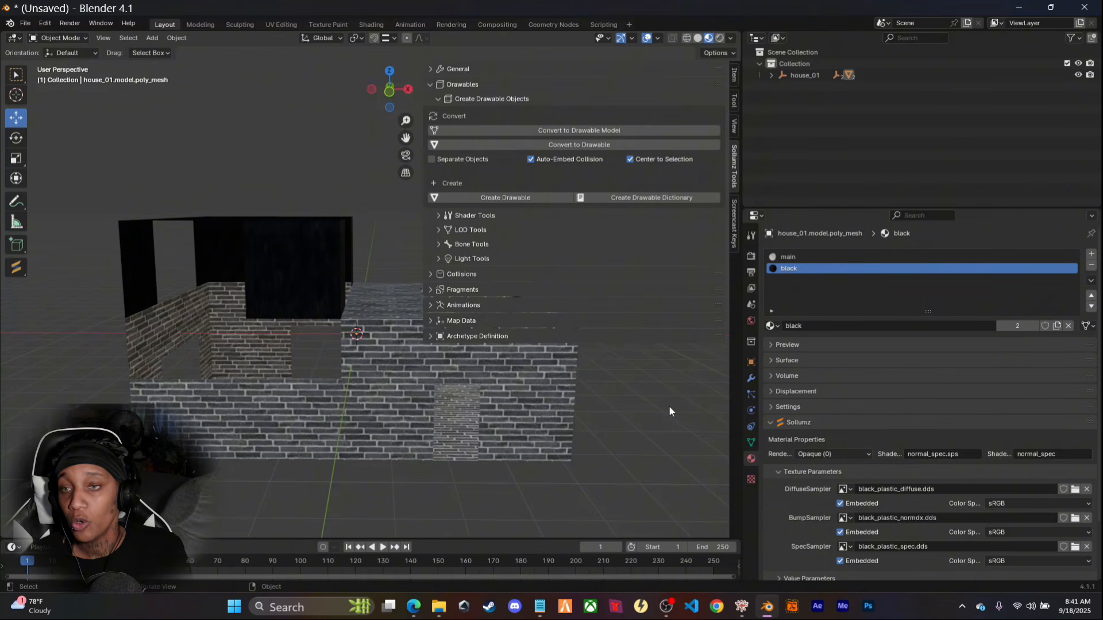
key(n)
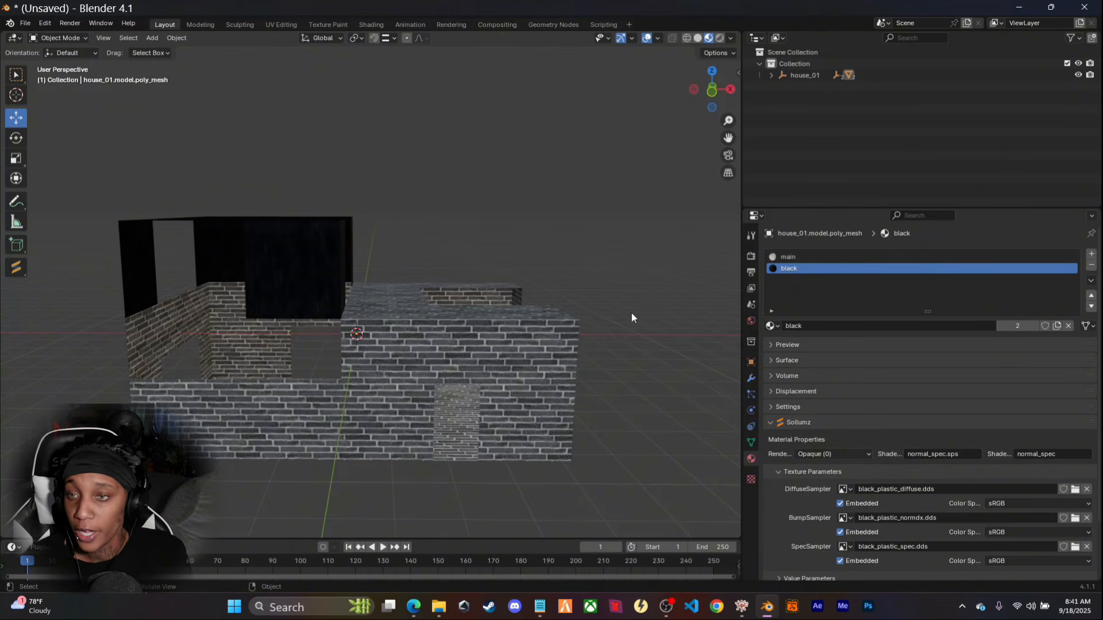
click(469, 356)
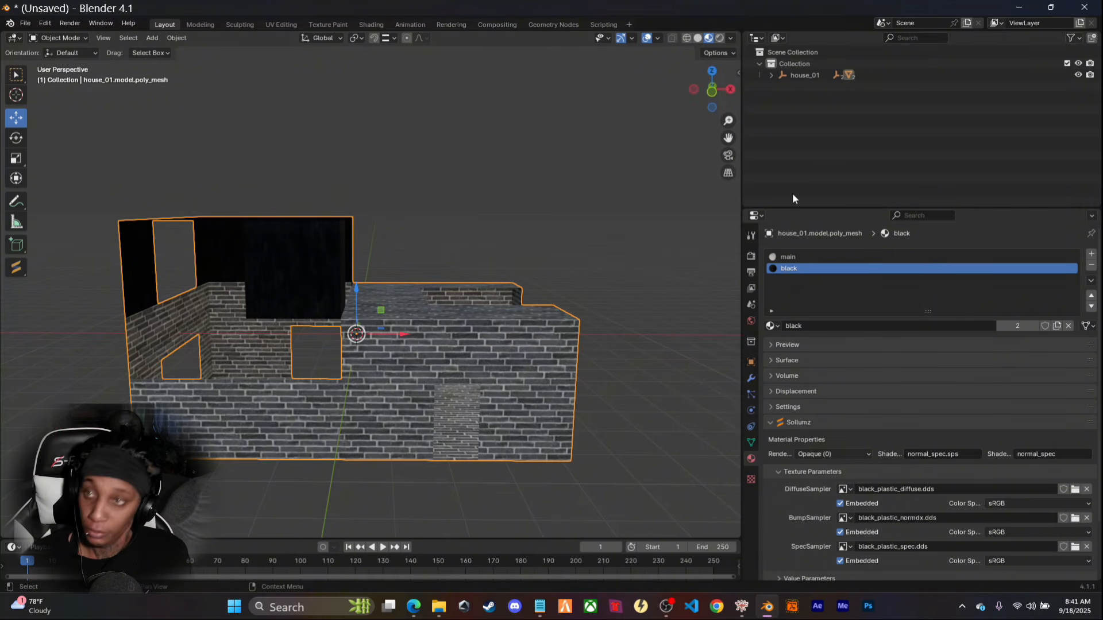
click(767, 74)
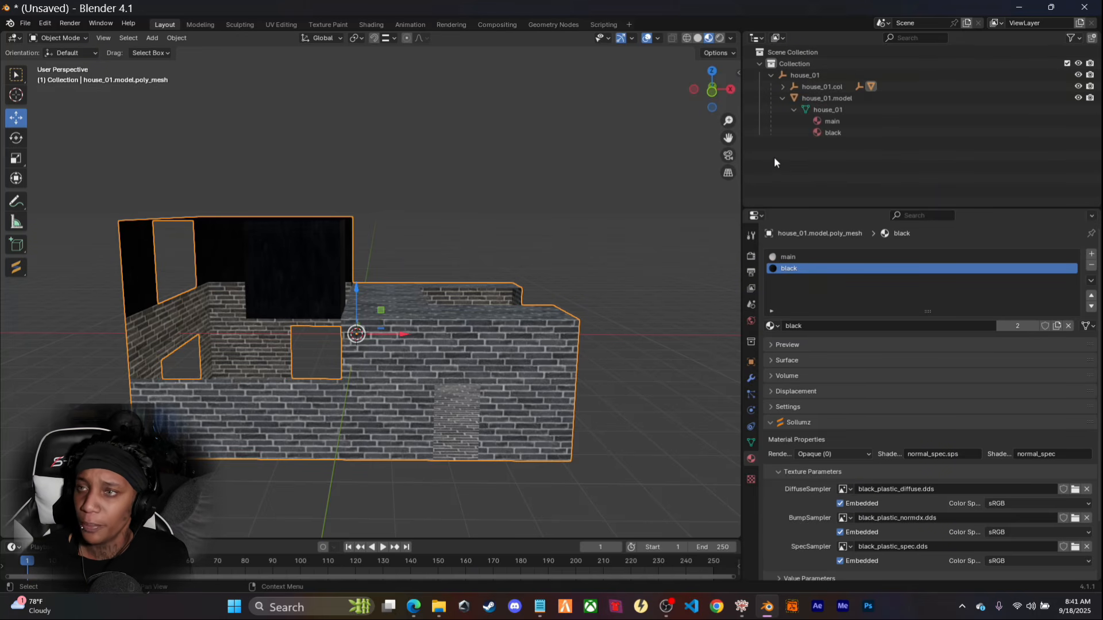
click(783, 99)
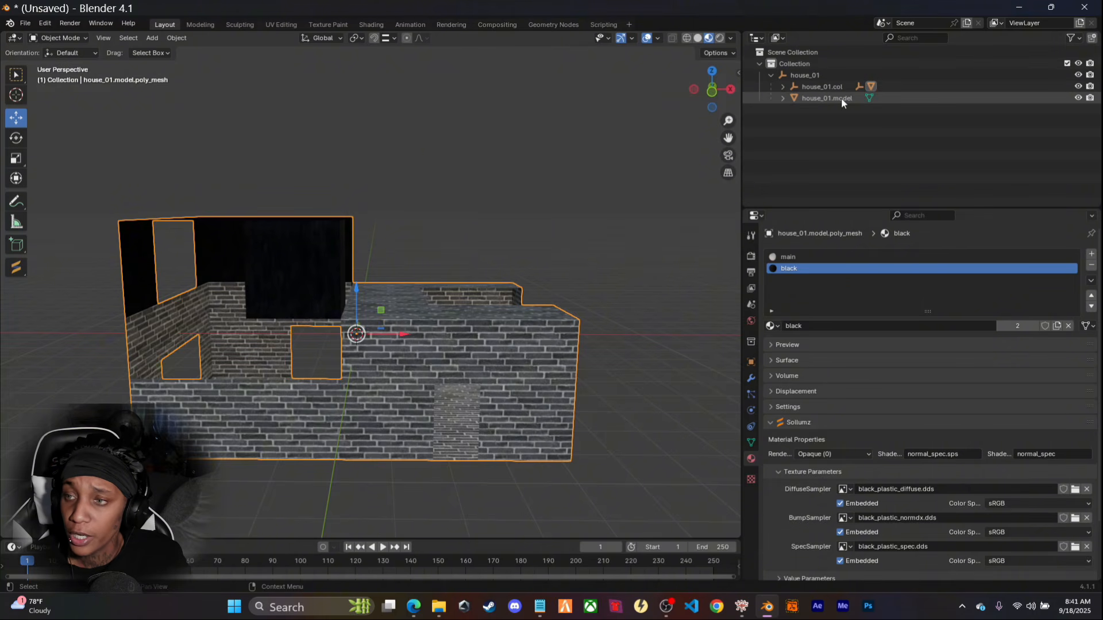
click(784, 87)
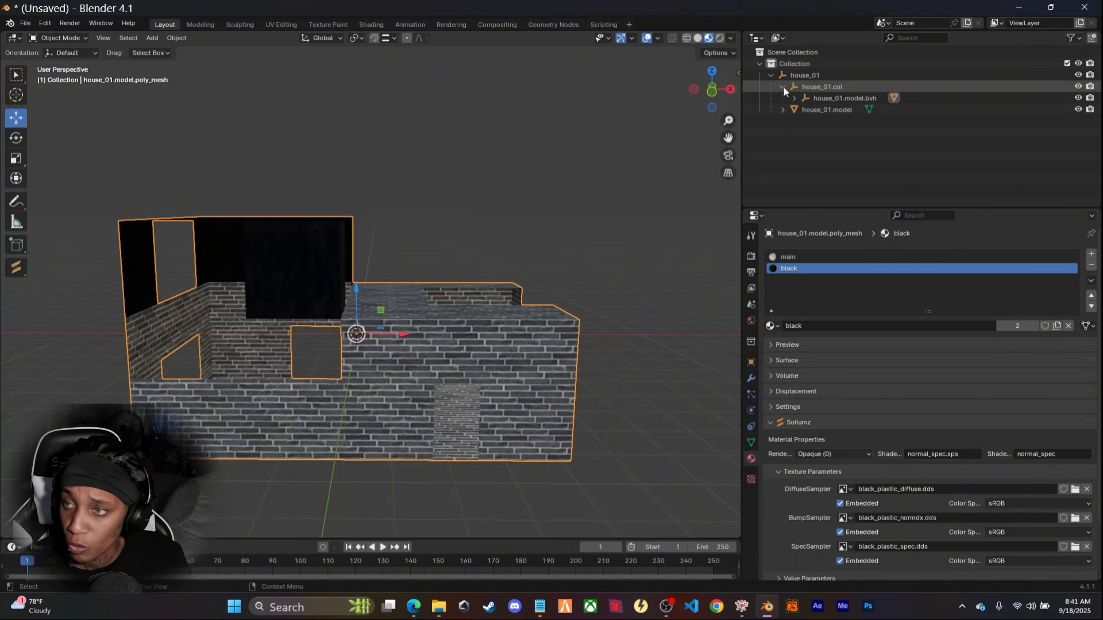
click(793, 98)
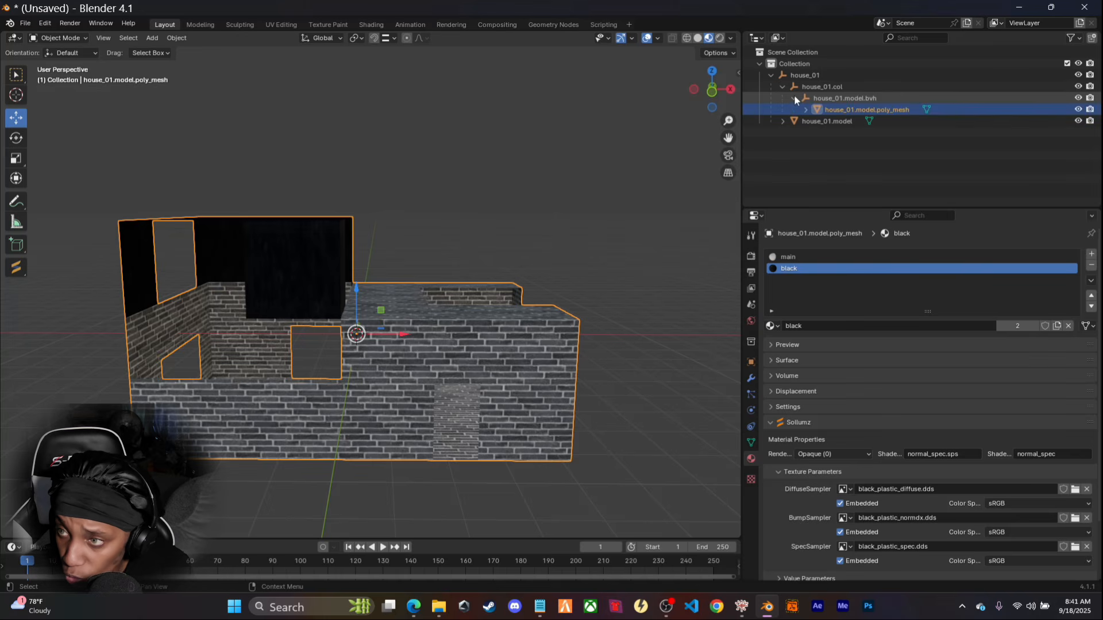
click(805, 109)
click(815, 121)
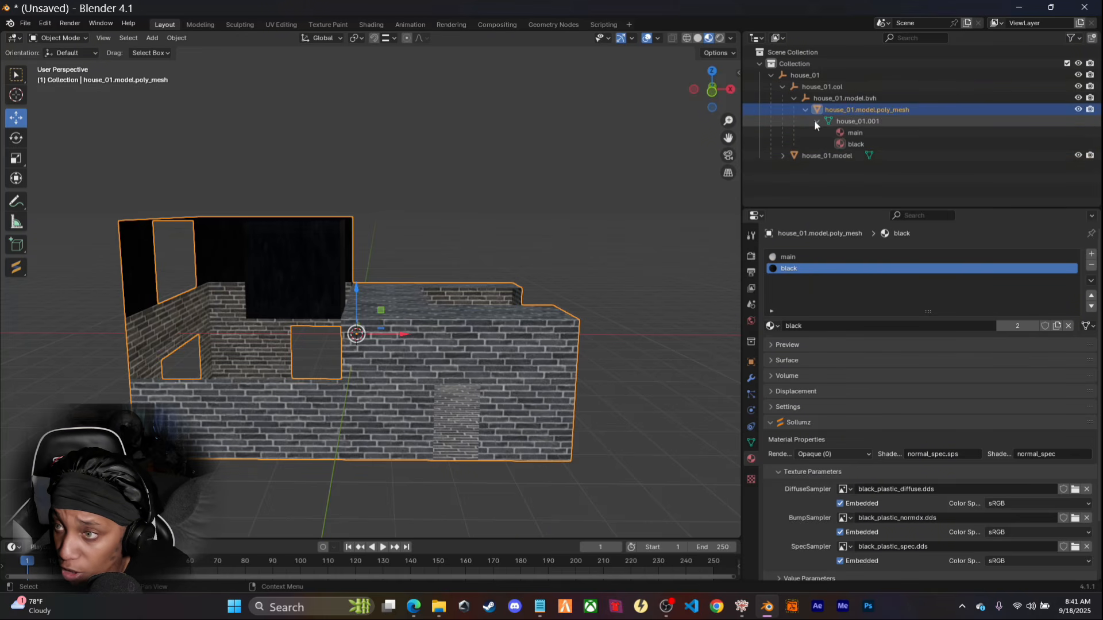
Remove the main and black materials from the collision mesh house_01.model.poly_mesh
click(854, 132)
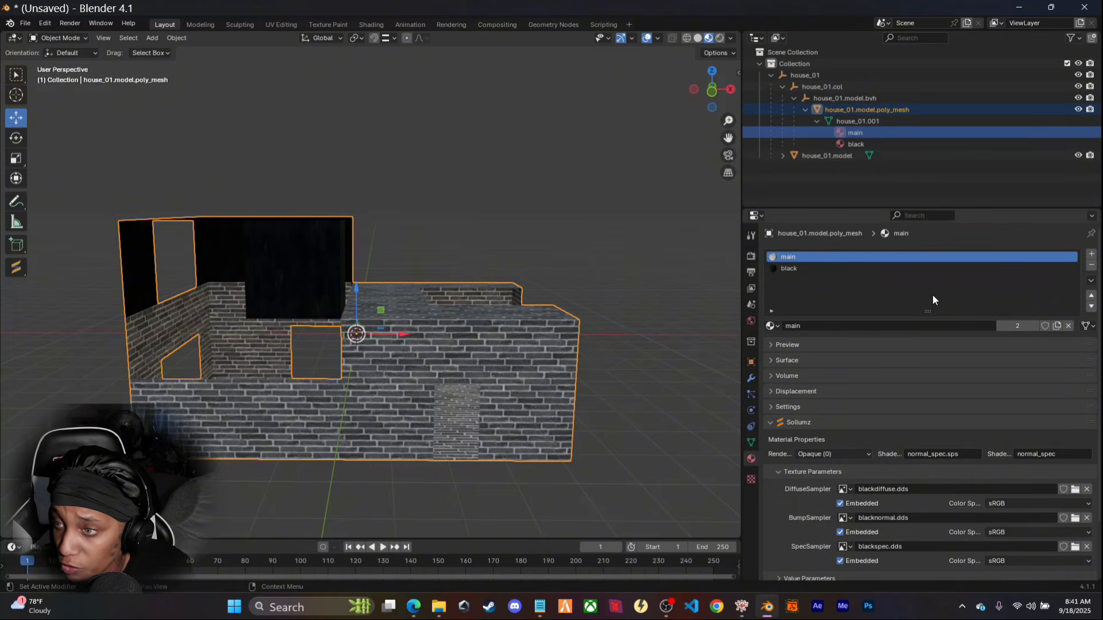
click(1091, 266)
click(1091, 266)
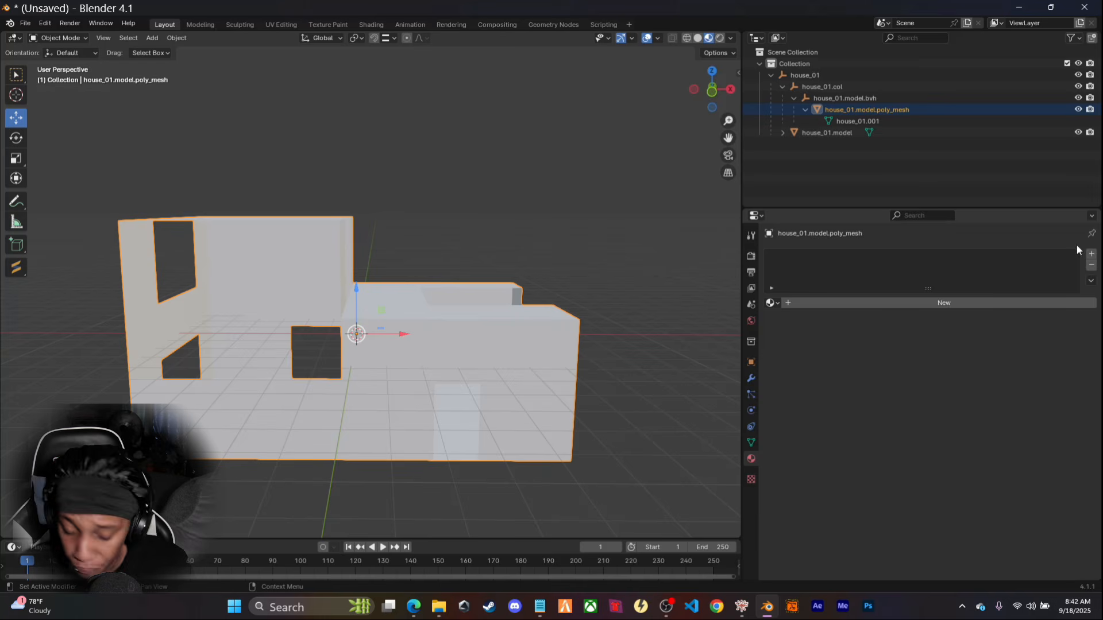
Create a Concrete collision material on house_01.model.poly_mesh with the Sollumz collision tools
click(740, 73)
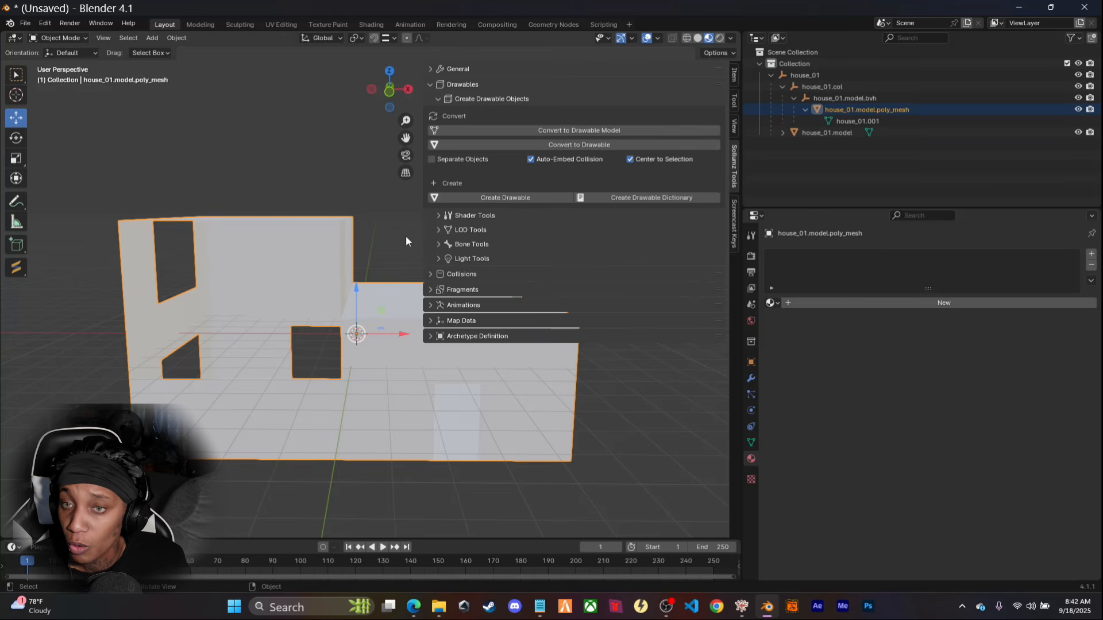
key(n)
key(n)
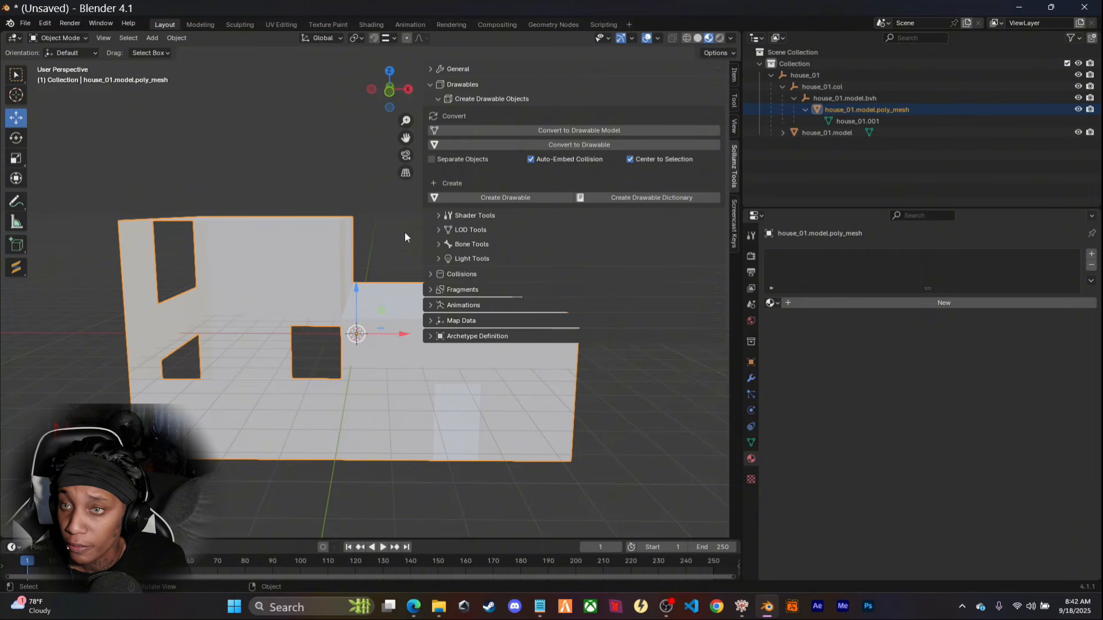
click(844, 108)
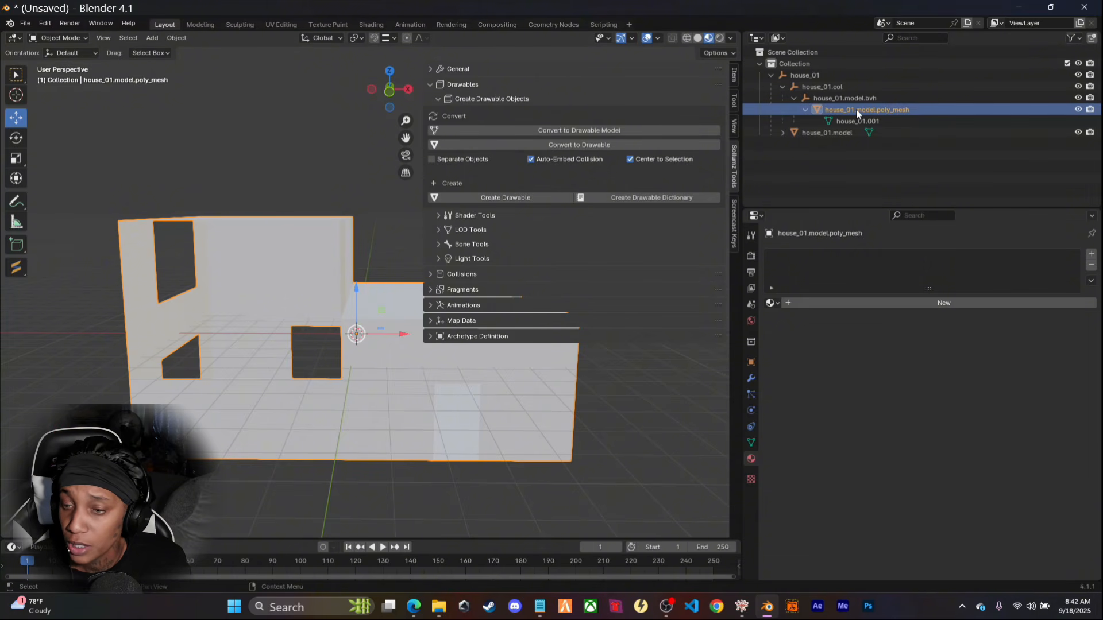
click(434, 98)
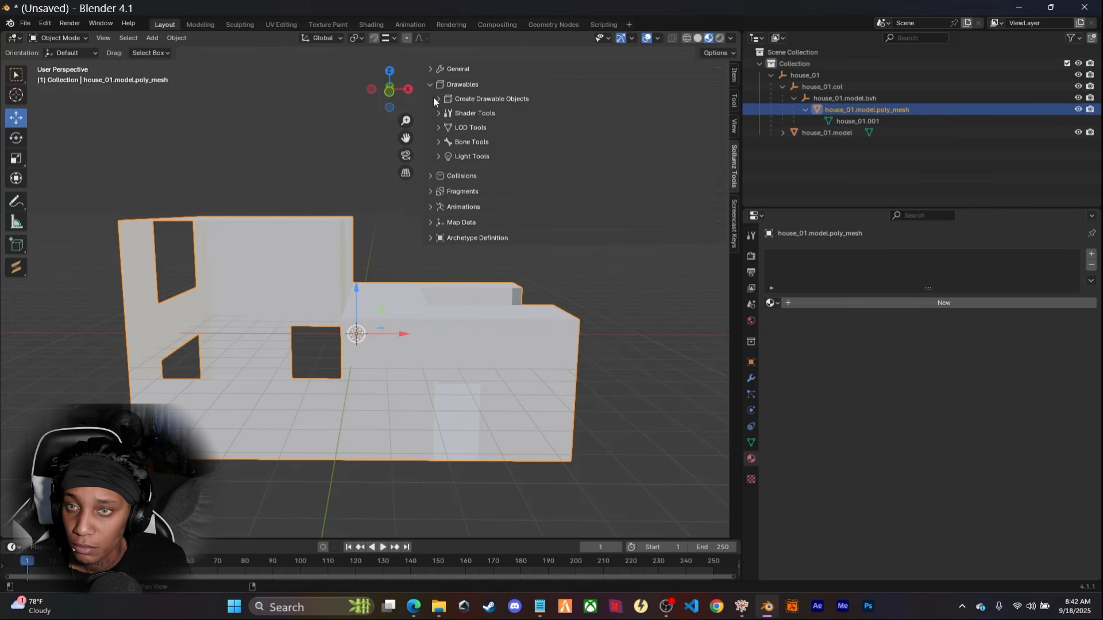
click(429, 85)
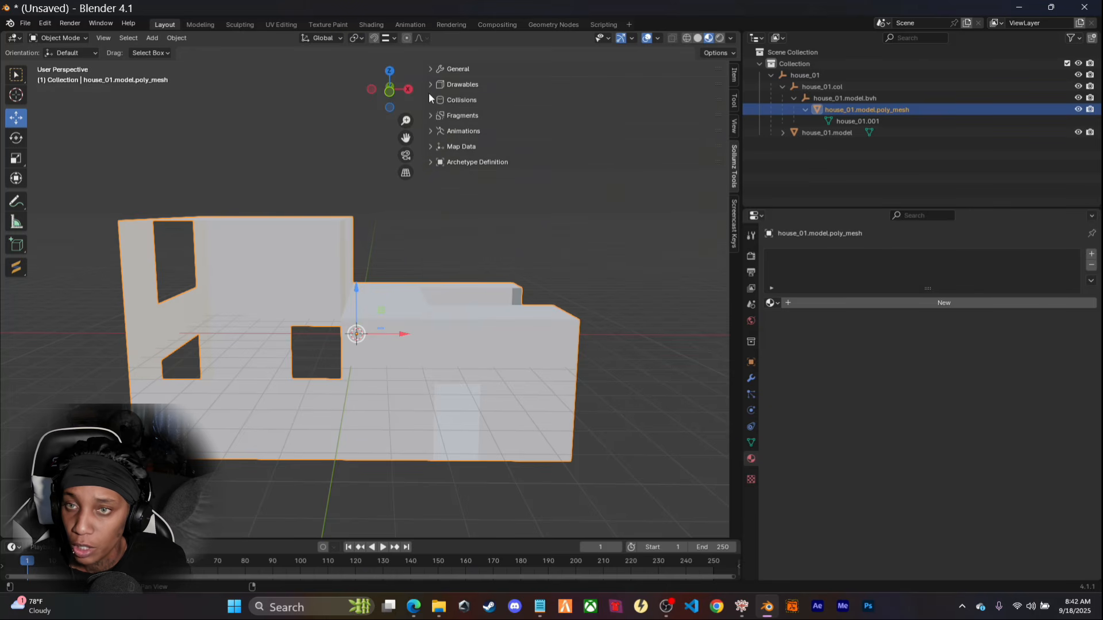
click(430, 100)
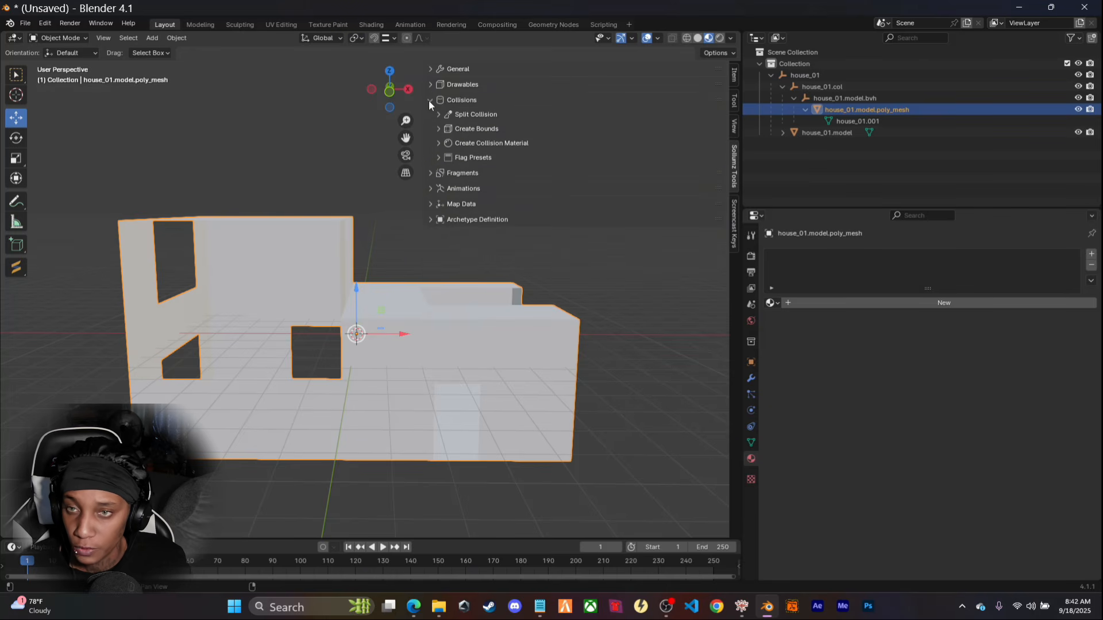
click(438, 144)
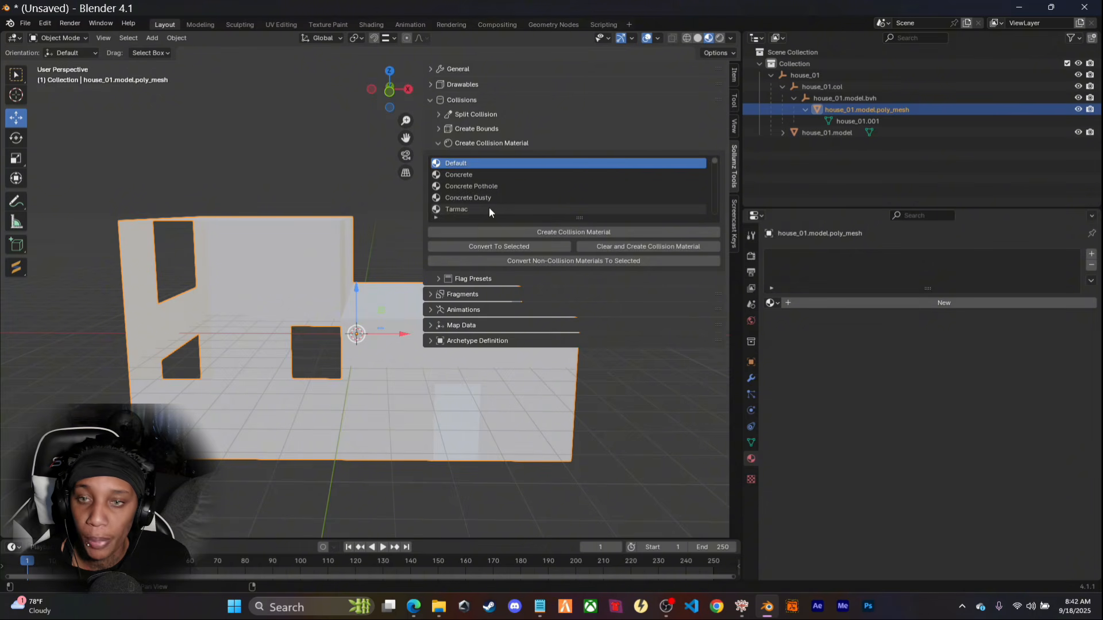
click(465, 176)
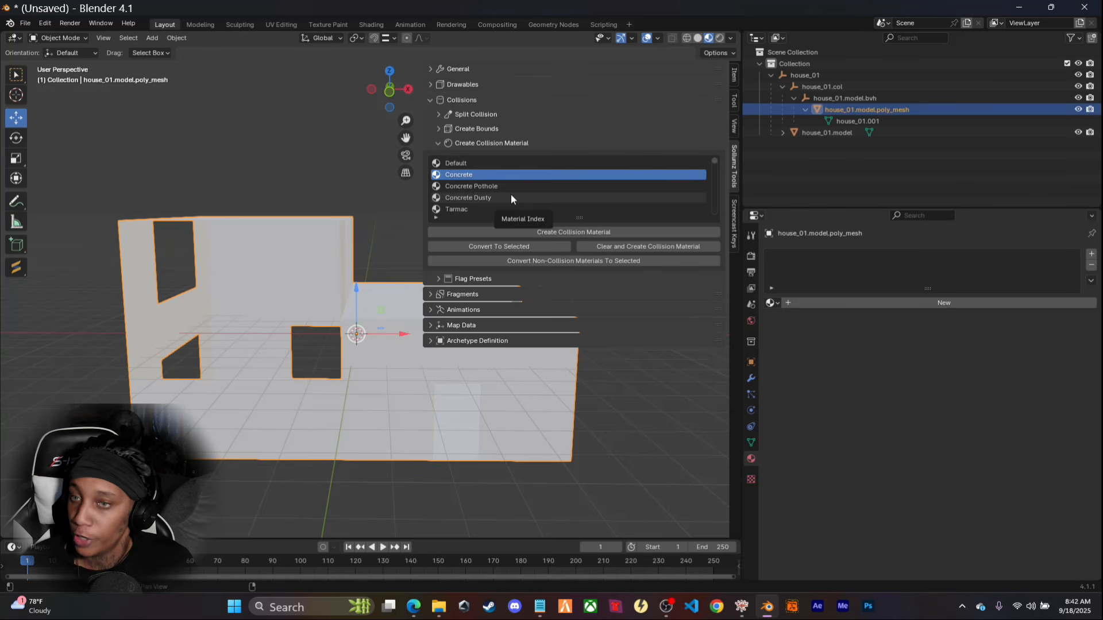
click(557, 233)
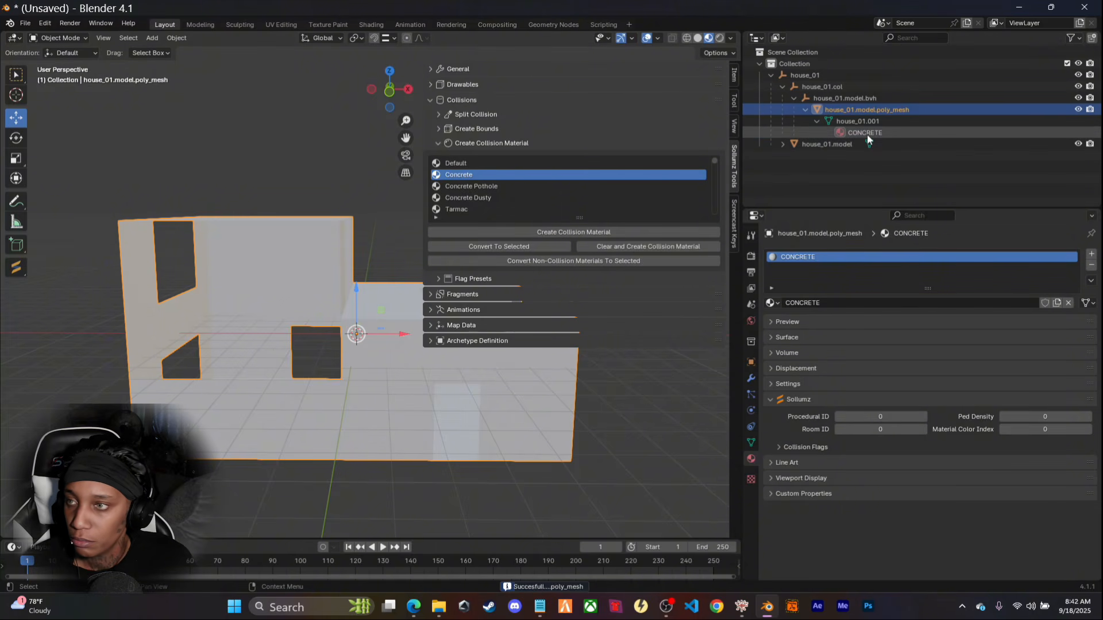
Apply the General (Default) collision flag preset to house_01.model.bvh
click(832, 97)
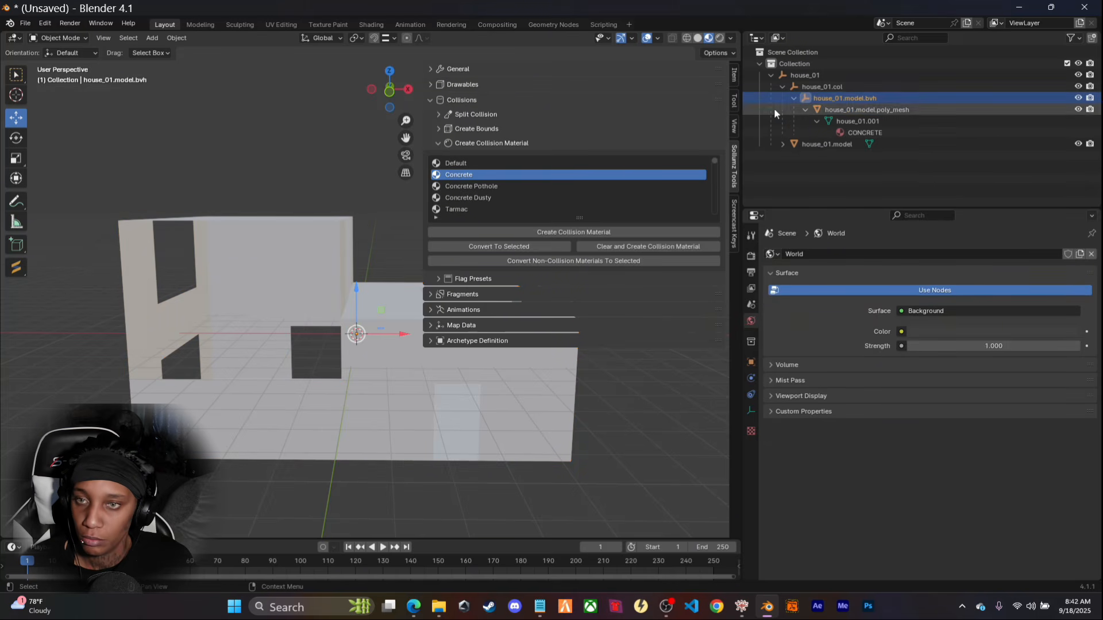
click(436, 143)
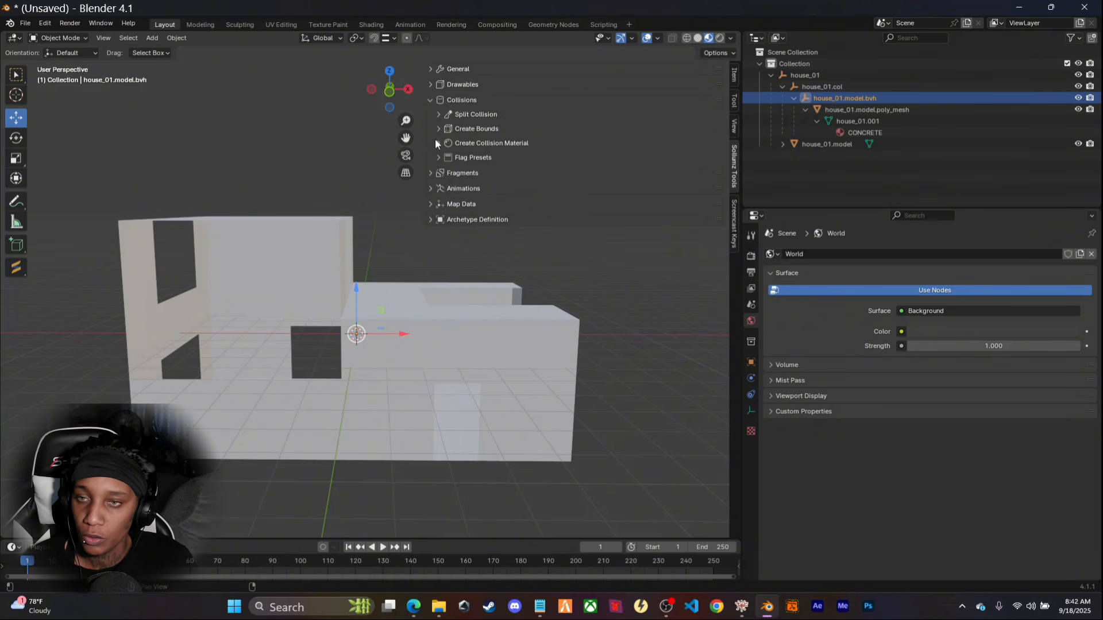
click(439, 157)
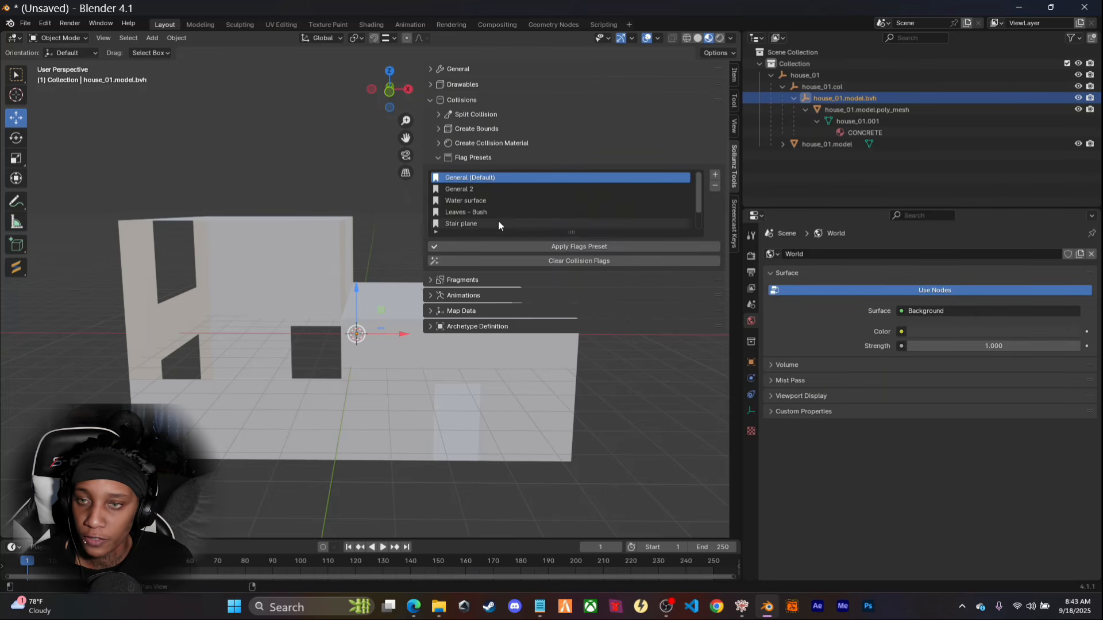
click(577, 247)
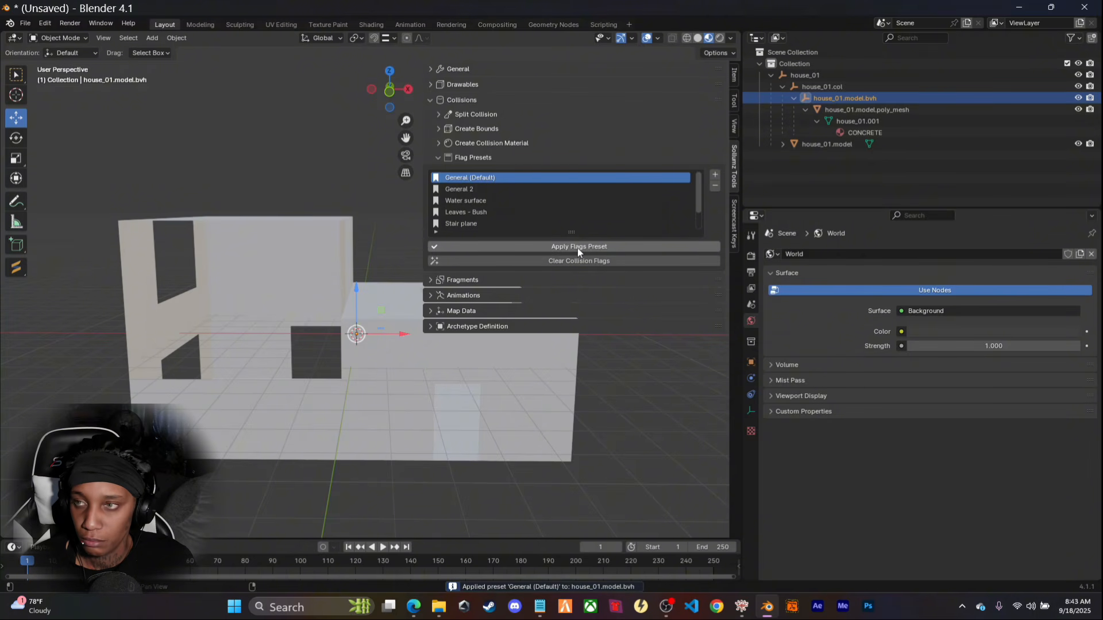
click(437, 157)
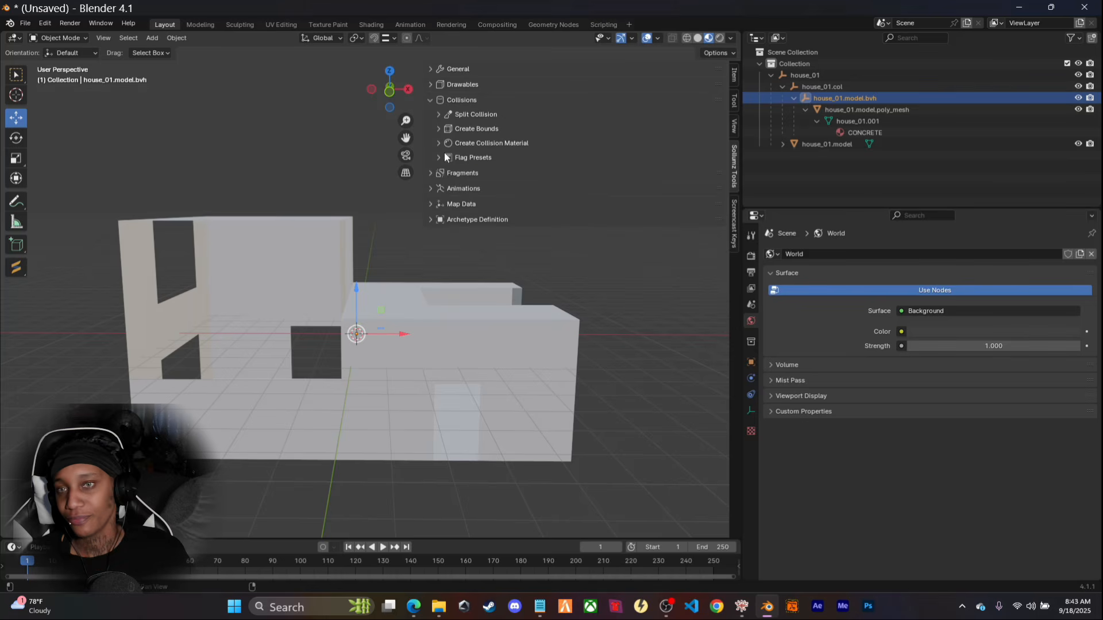
Collapse the collision hierarchy, select the house_01 drawable and add a YTYP named house_01 in the Sollumz archetype definitions
click(793, 98)
click(782, 87)
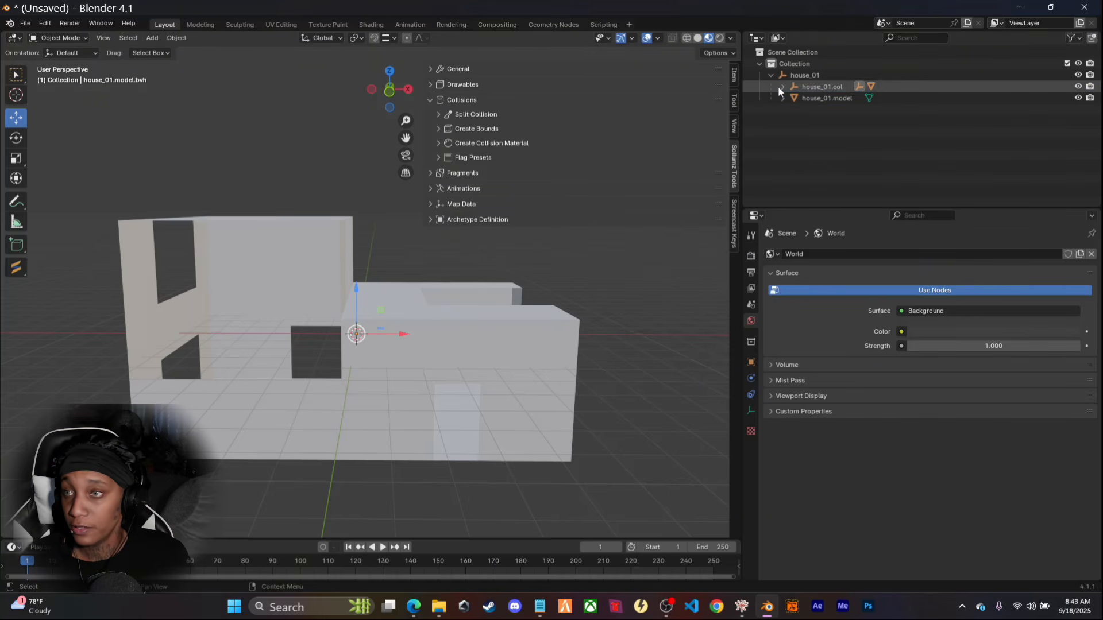
click(788, 75)
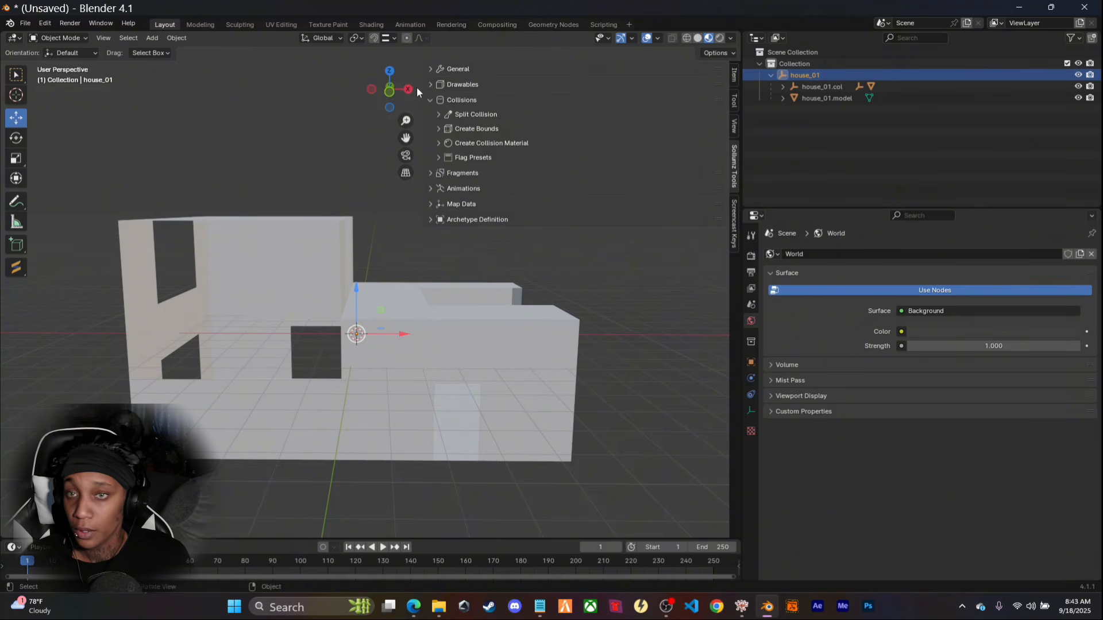
click(429, 100)
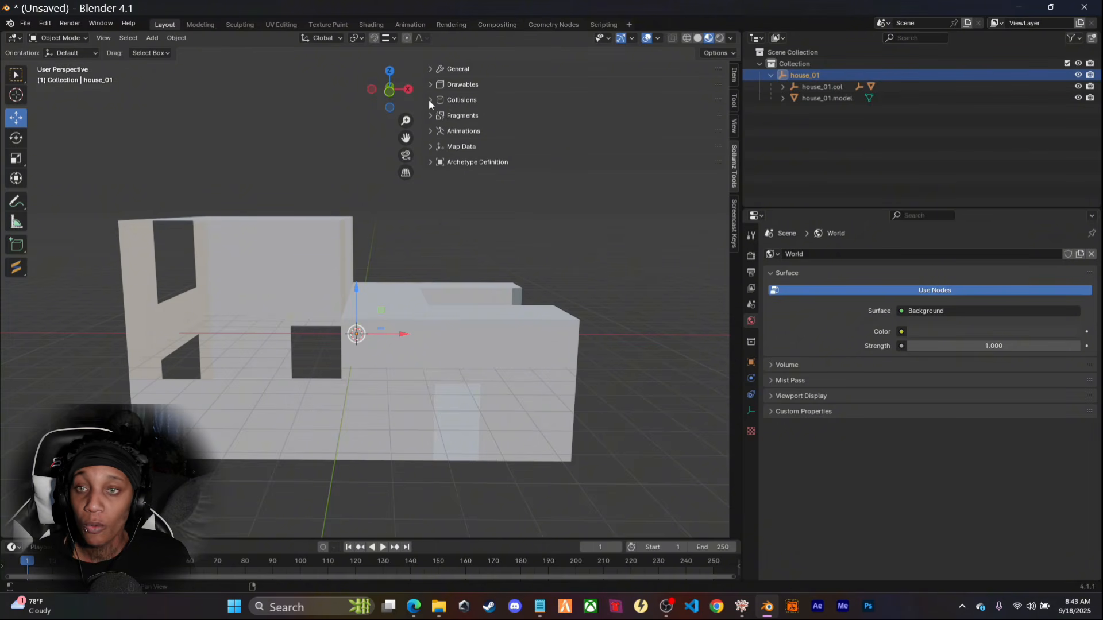
click(431, 162)
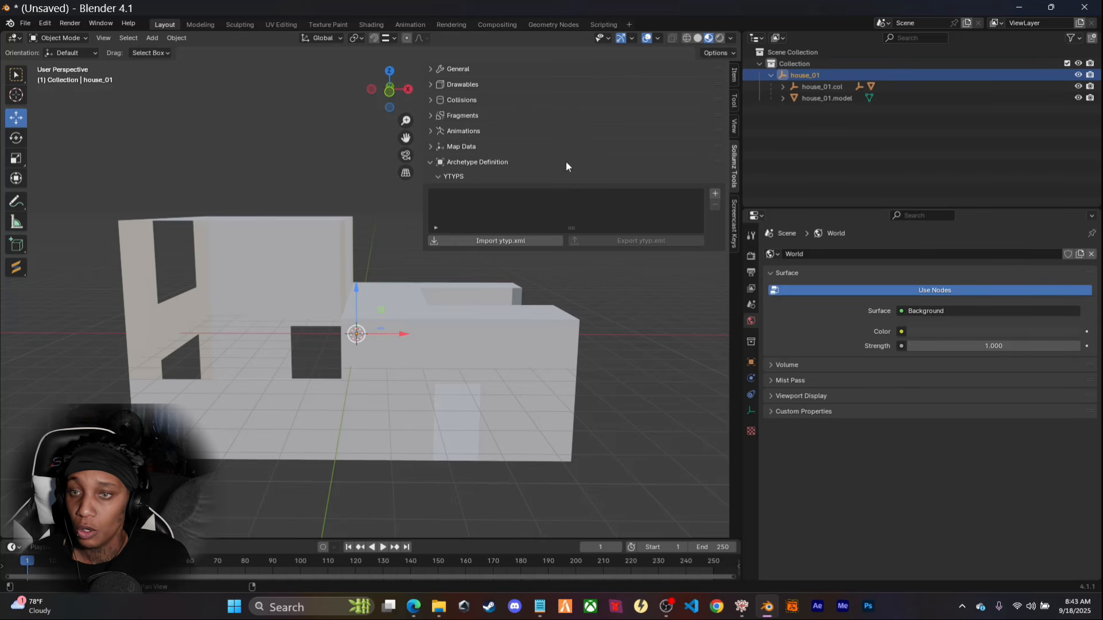
click(715, 193)
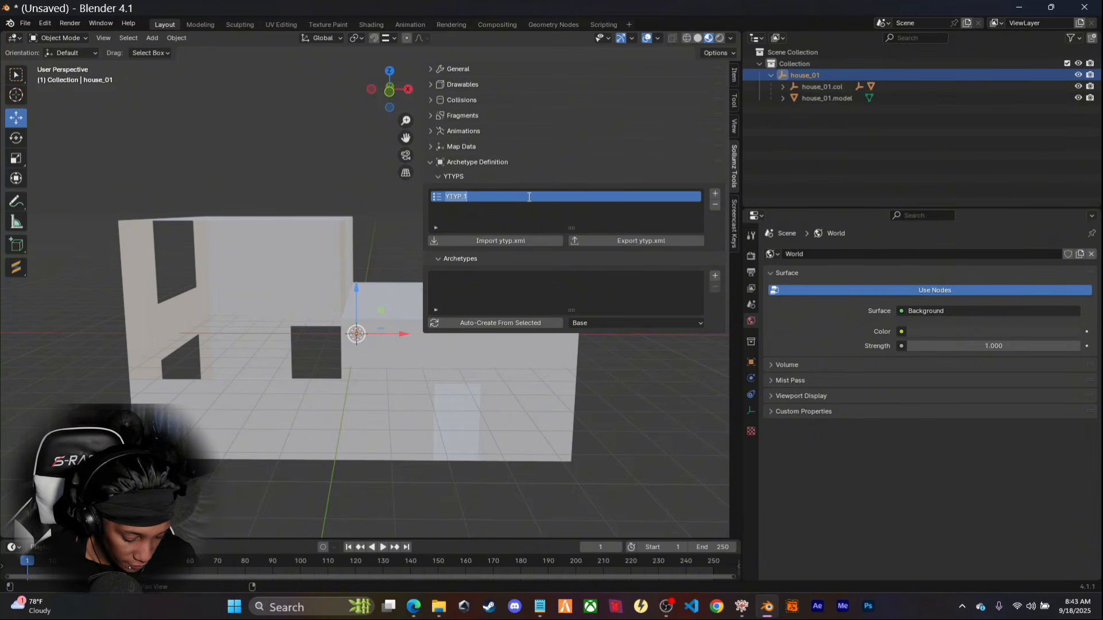
text(house)
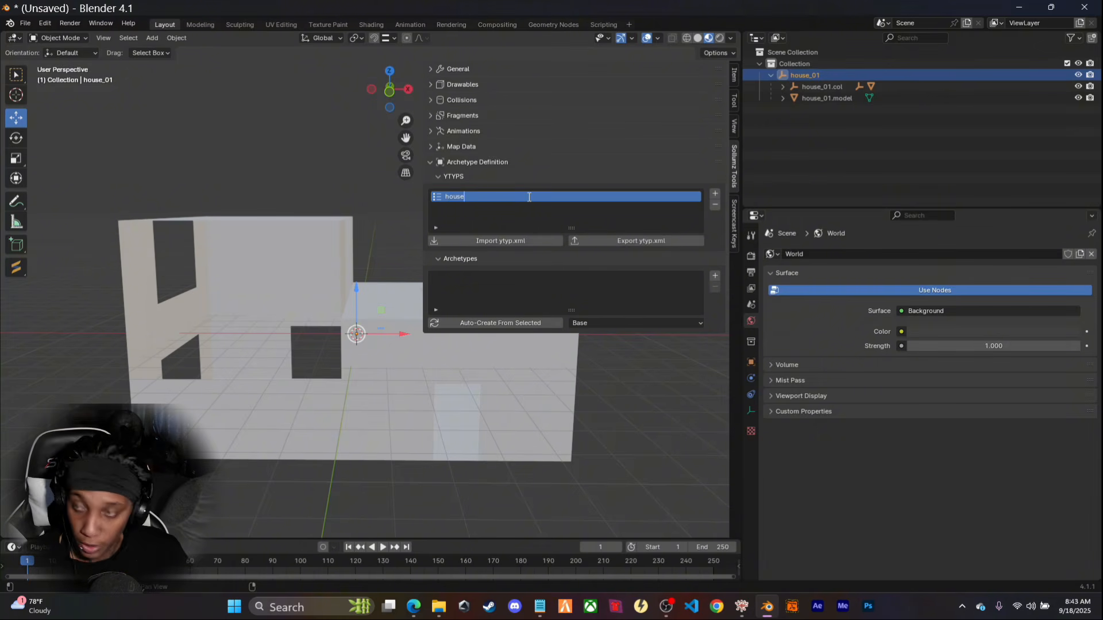
text(_)
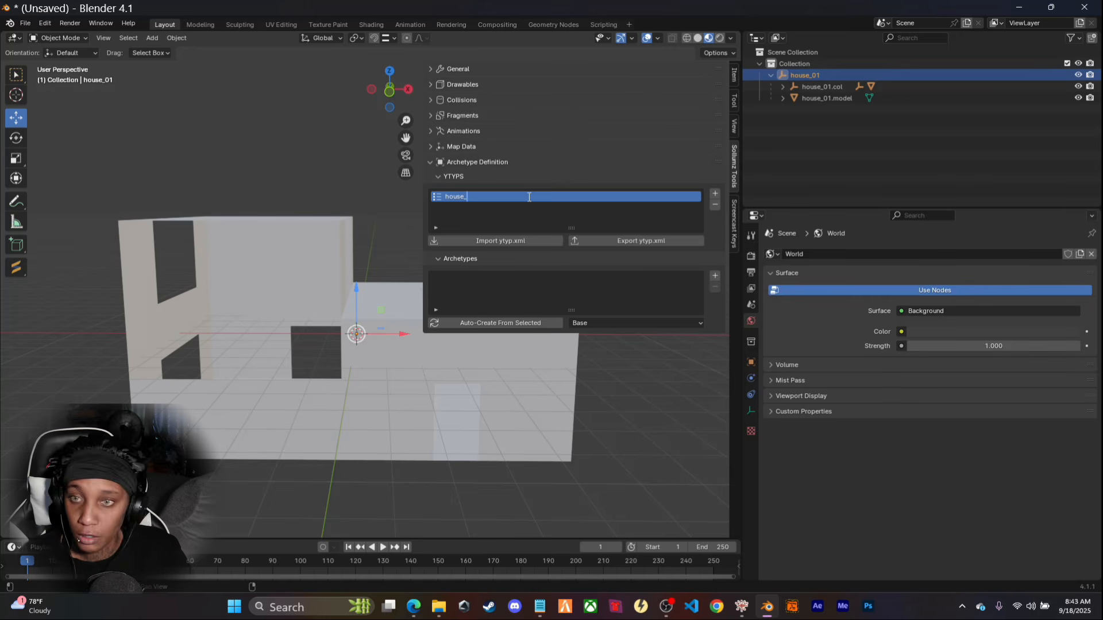
text(01)
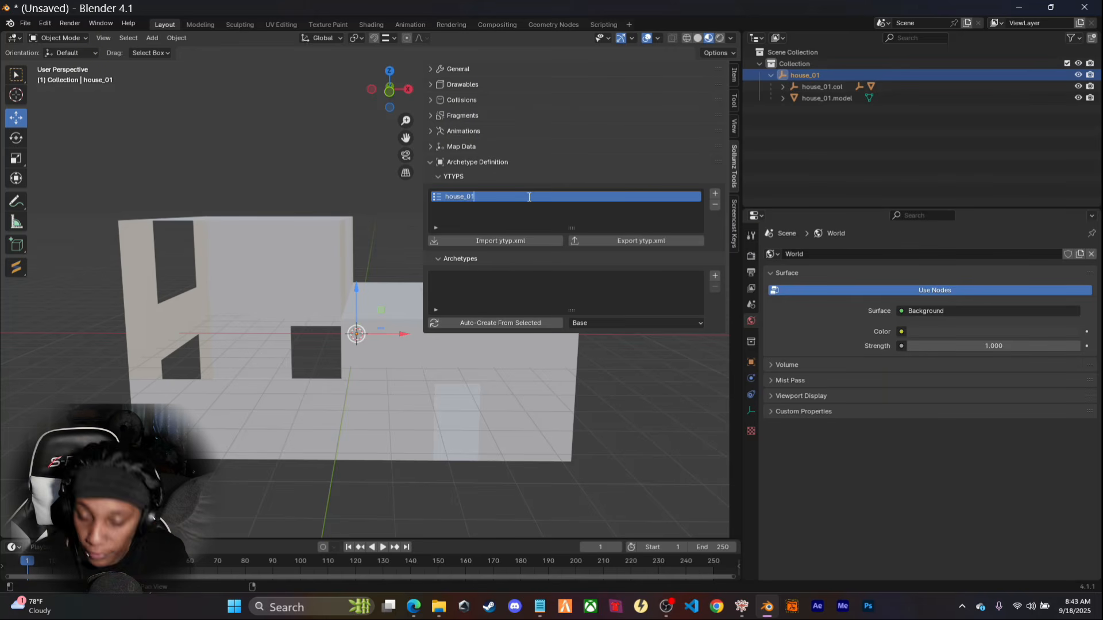
key(Return)
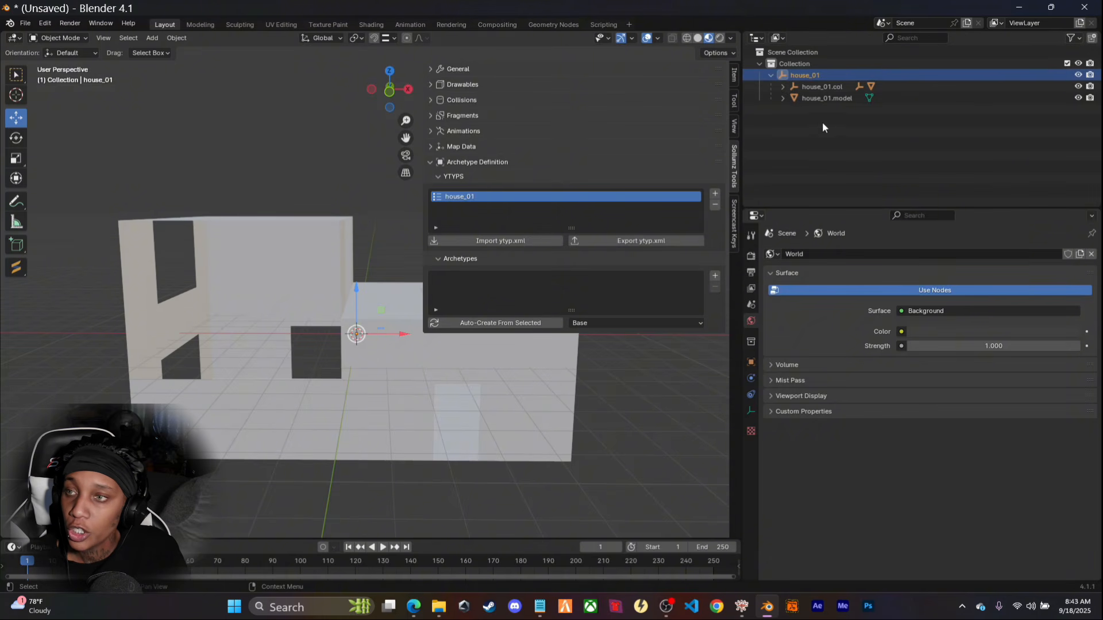
Auto-create a Base archetype in the house_01 YTYP from the top-level house_01 drawable
click(823, 98)
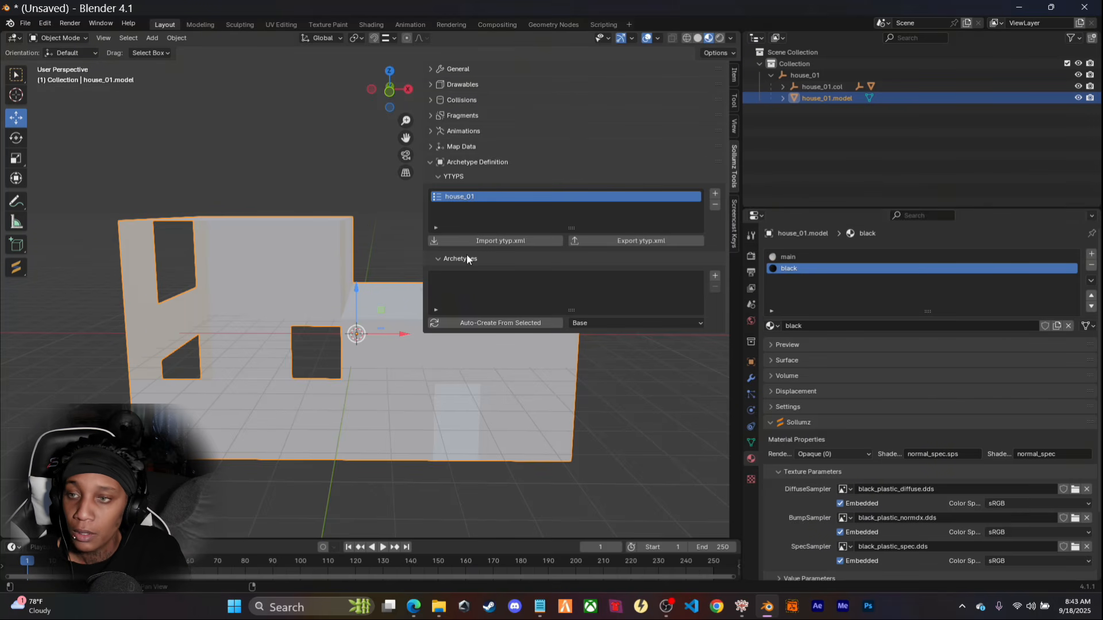
click(790, 75)
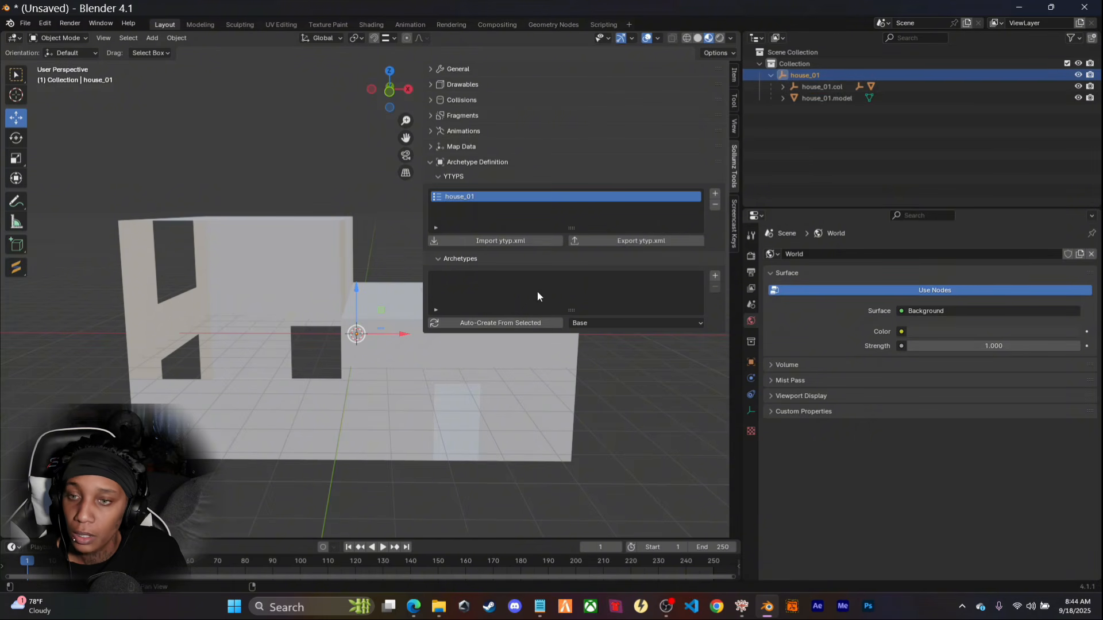
click(491, 325)
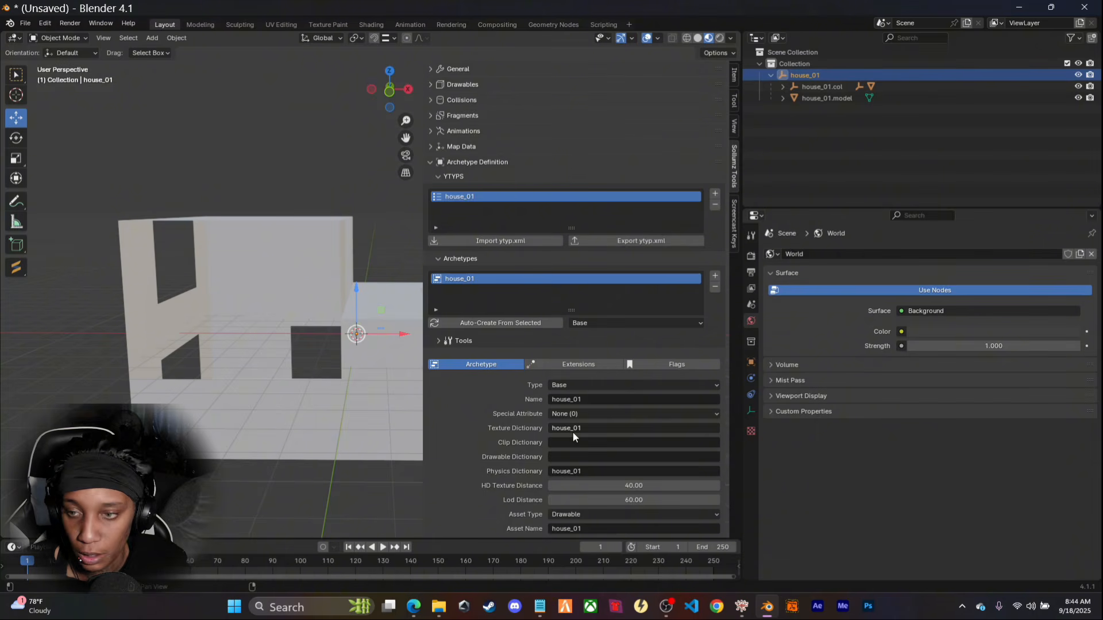
Export the house_01 YTYP as ytyp.xml into the blender exports folder under developer university
click(821, 97)
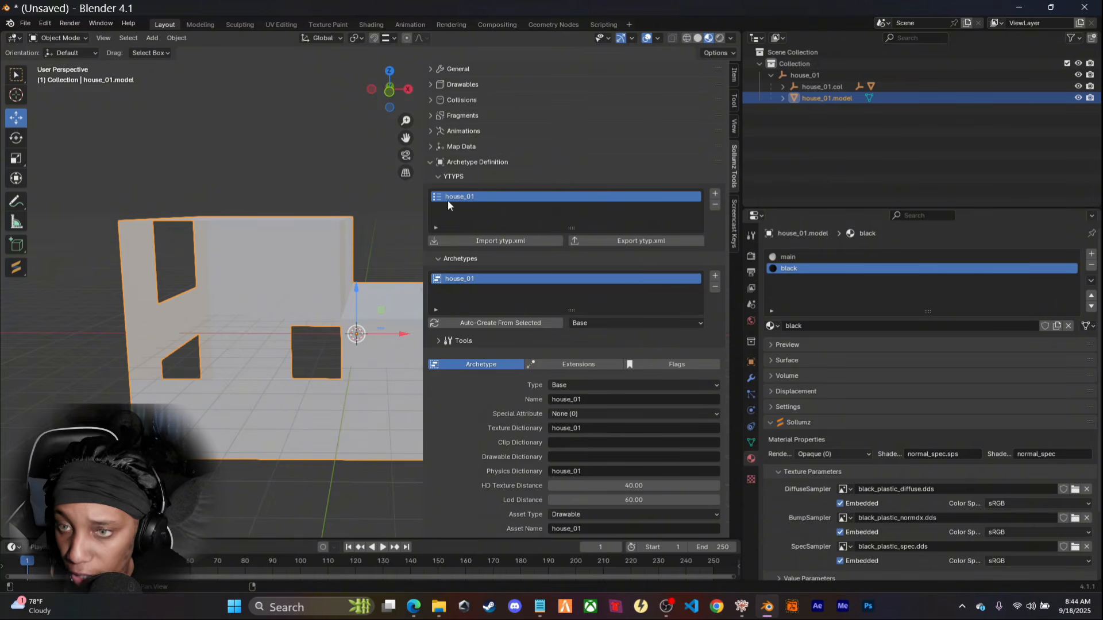
click(435, 612)
drag(679, 80, 0, 89)
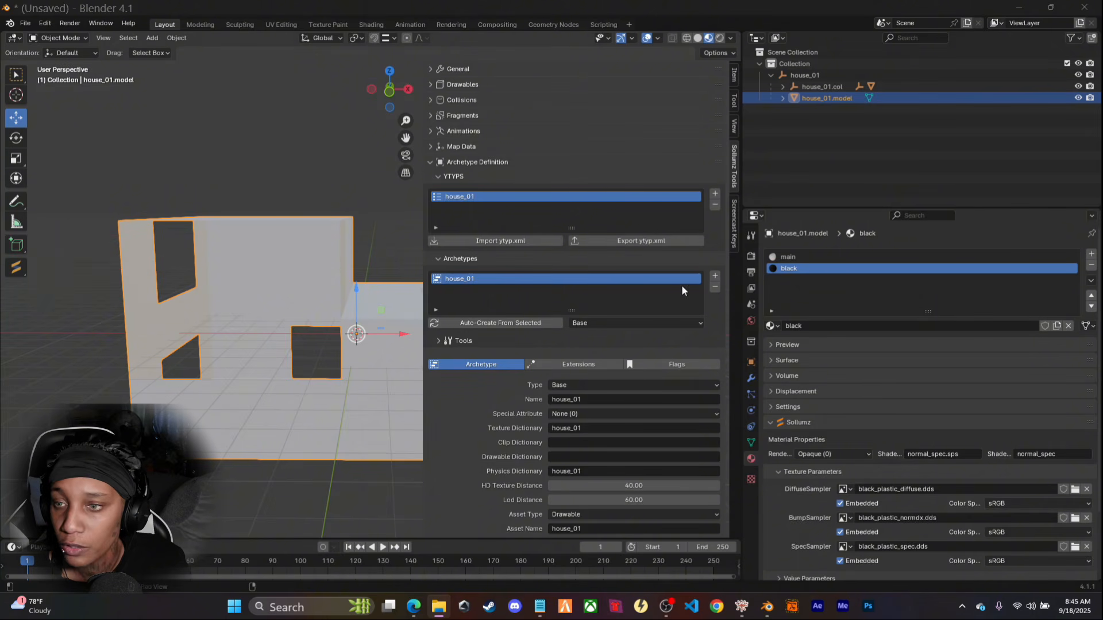
click(640, 240)
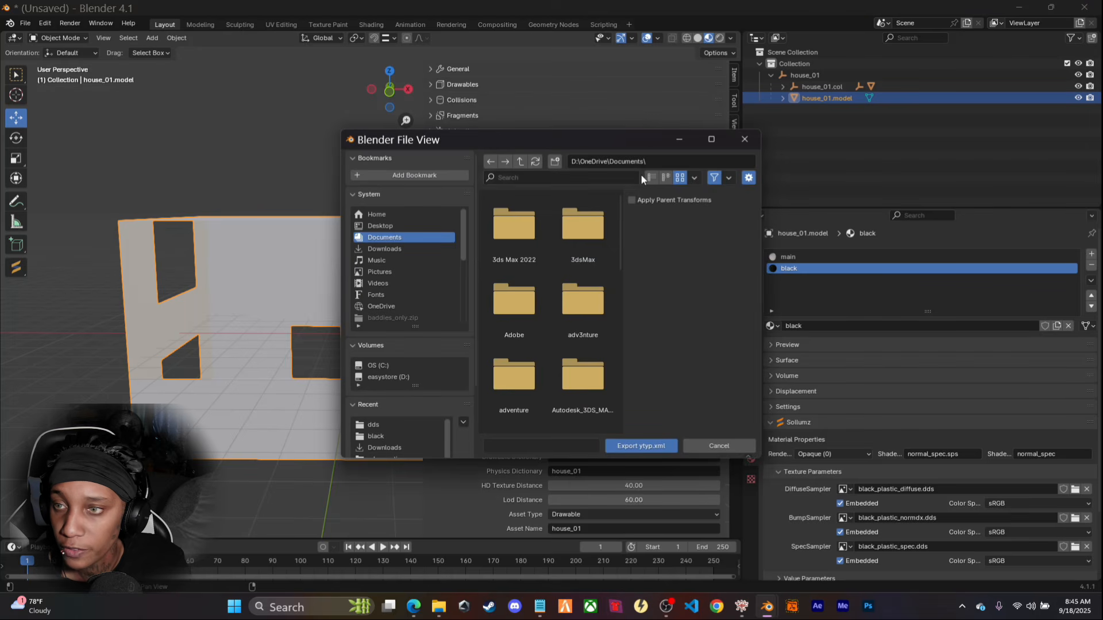
click(656, 162)
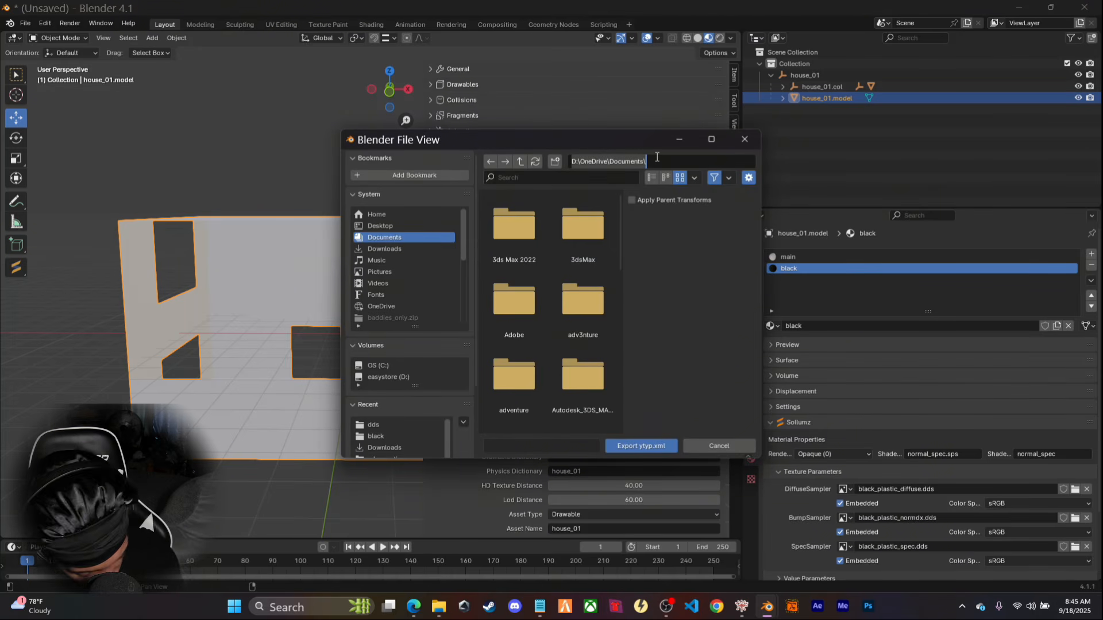
key(ctrl+v)
key(Return)
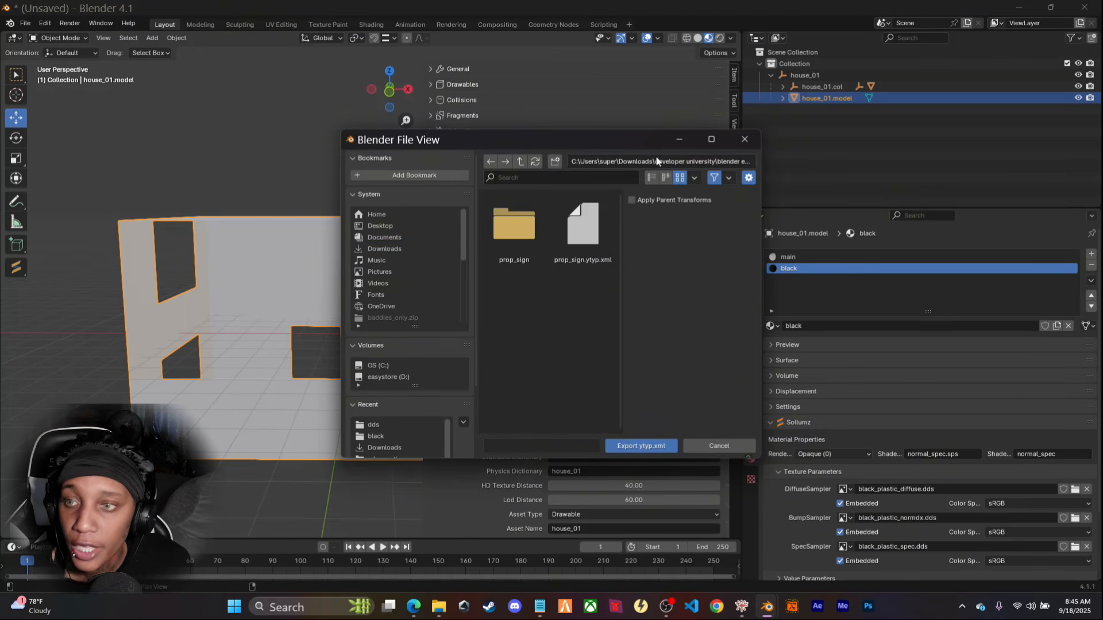
click(630, 448)
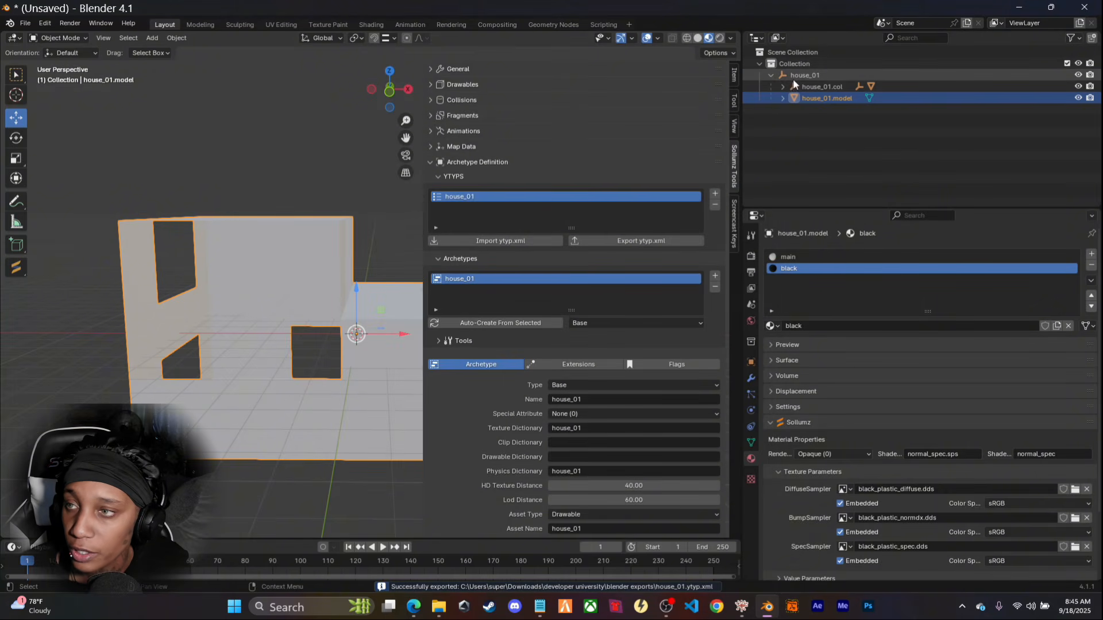
Select the entire house_01 hierarchy and export it as CodeWalker XML into the blender exports folder
click(801, 75)
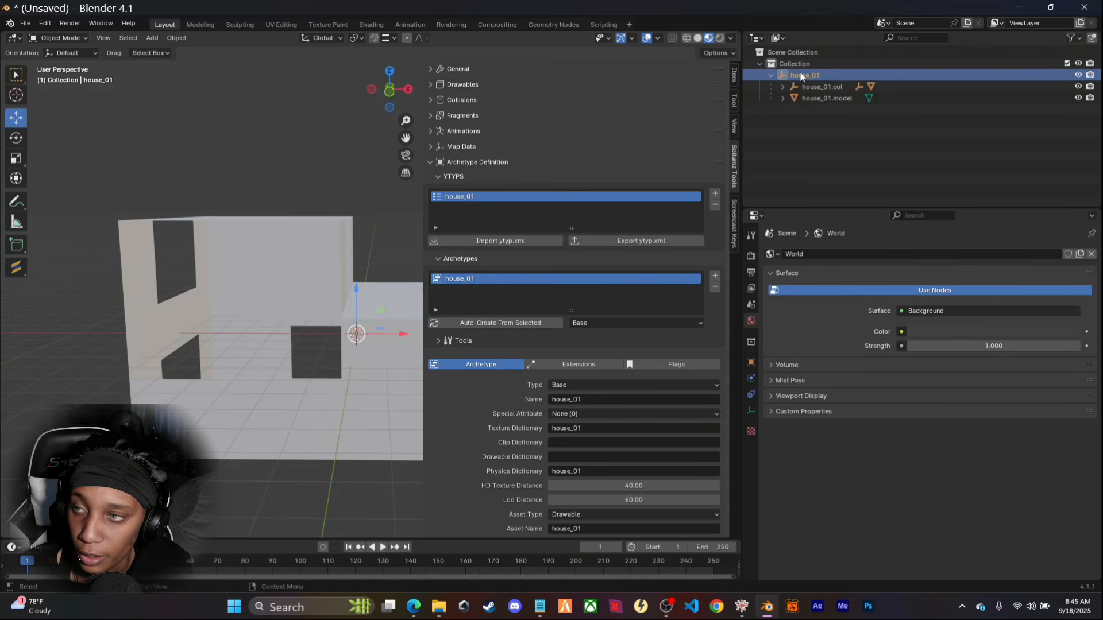
right_click(801, 71)
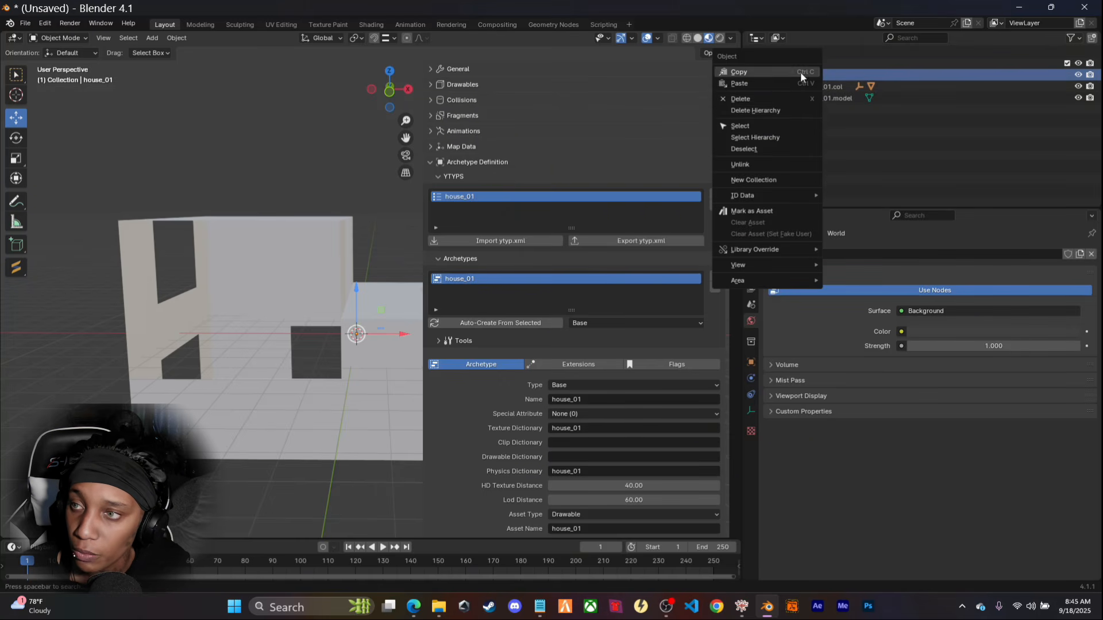
click(746, 138)
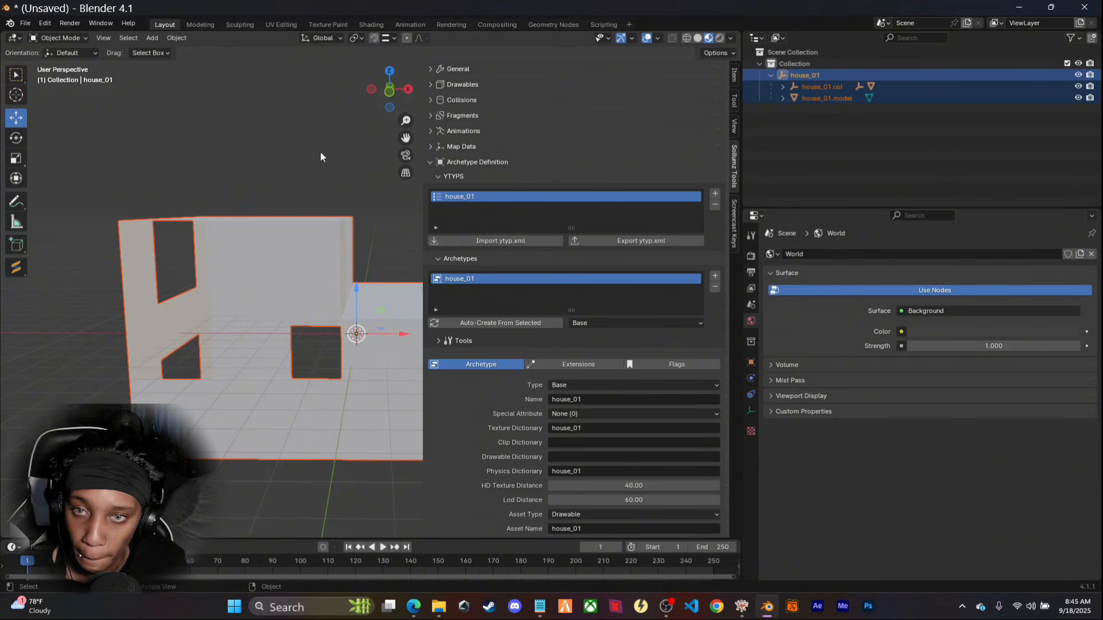
key(v)
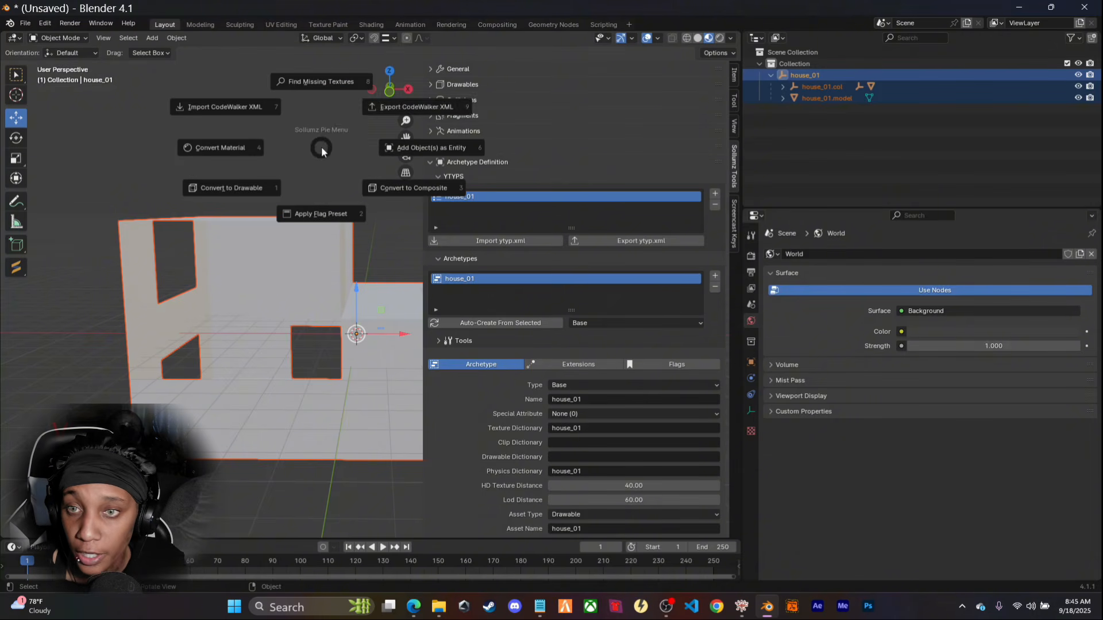
click(394, 104)
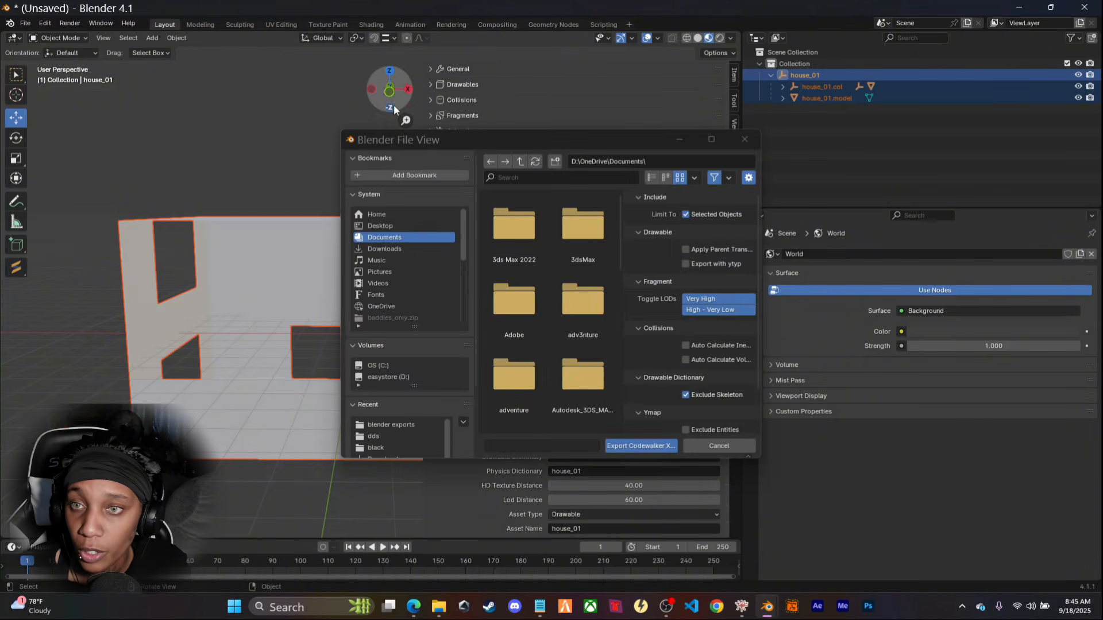
click(654, 160)
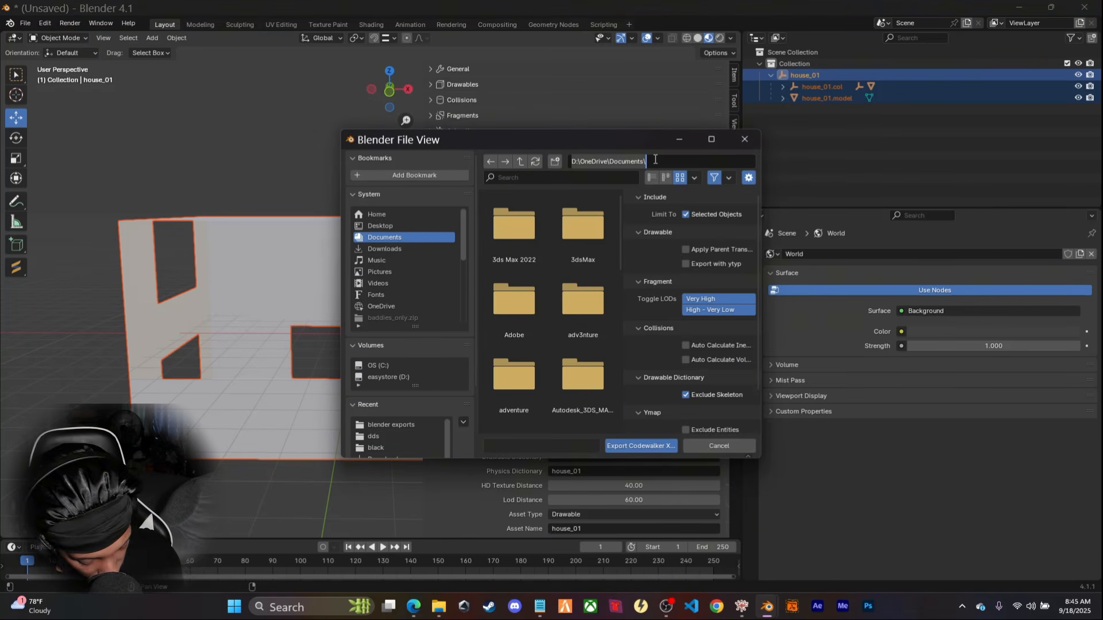
key(ctrl+v)
key(Return)
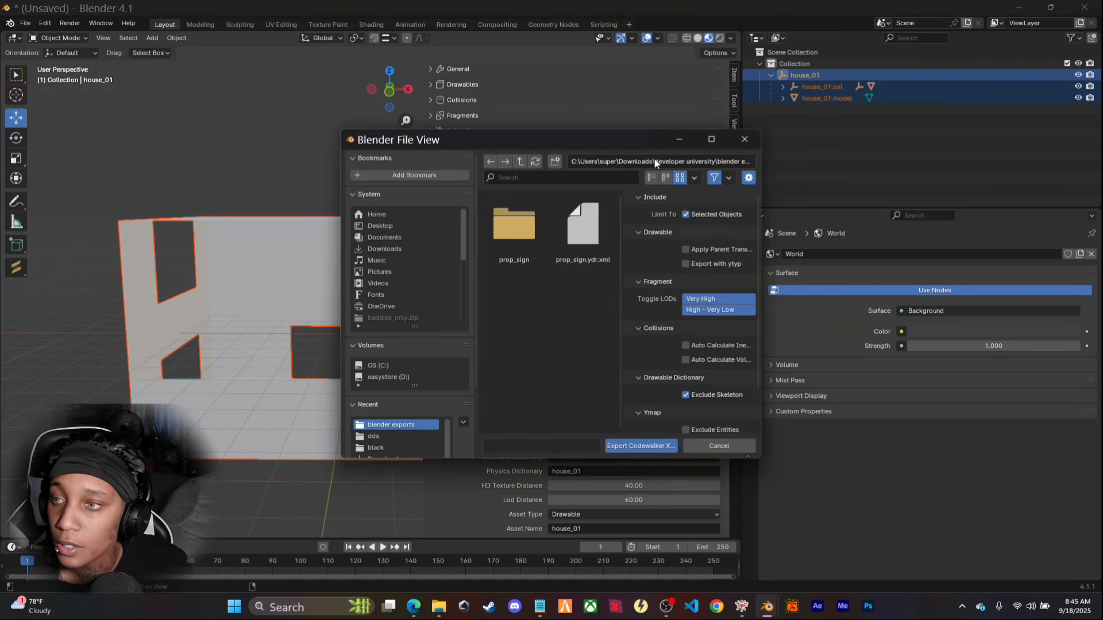
click(621, 445)
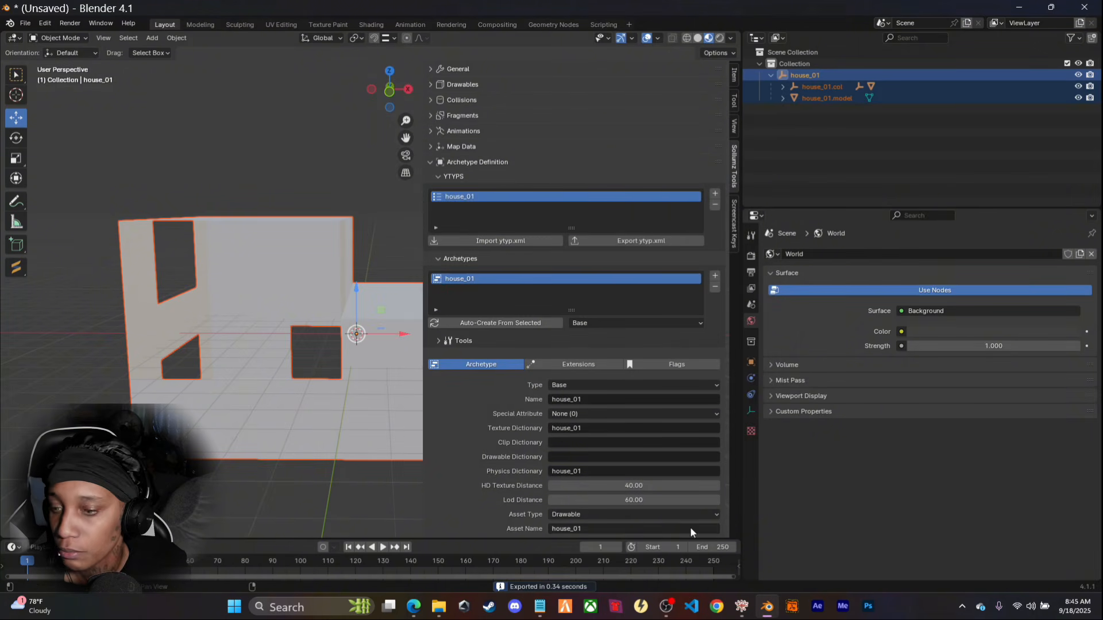
Switch to CodeWalker's RPF Explorer and open the mods\mlos folder
click(1019, 7)
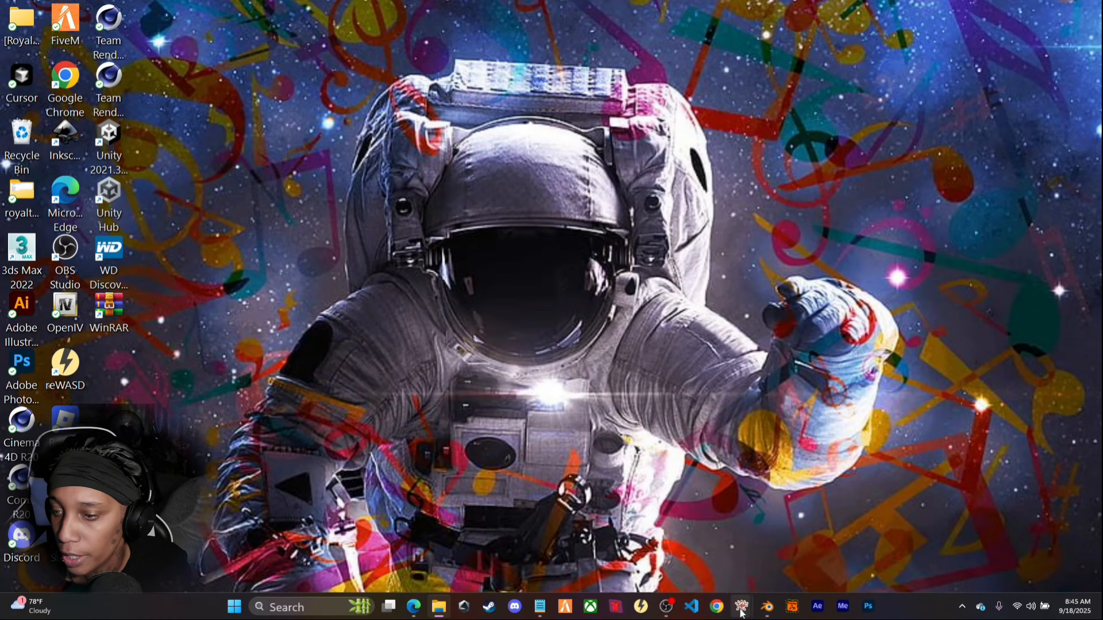
mouse_move(767, 610)
click(794, 513)
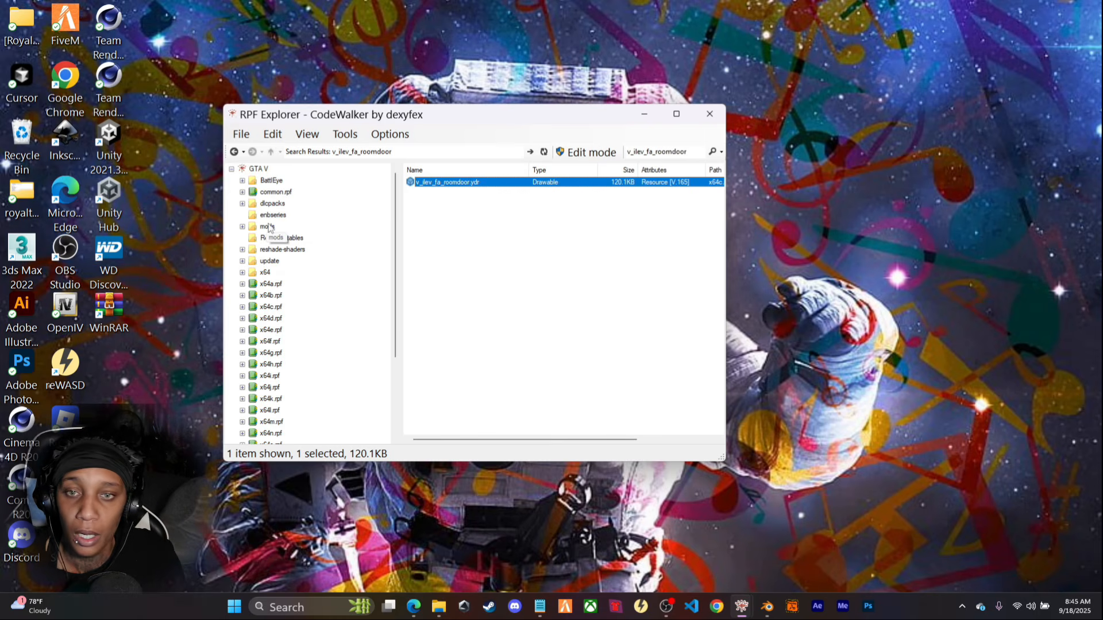
click(270, 227)
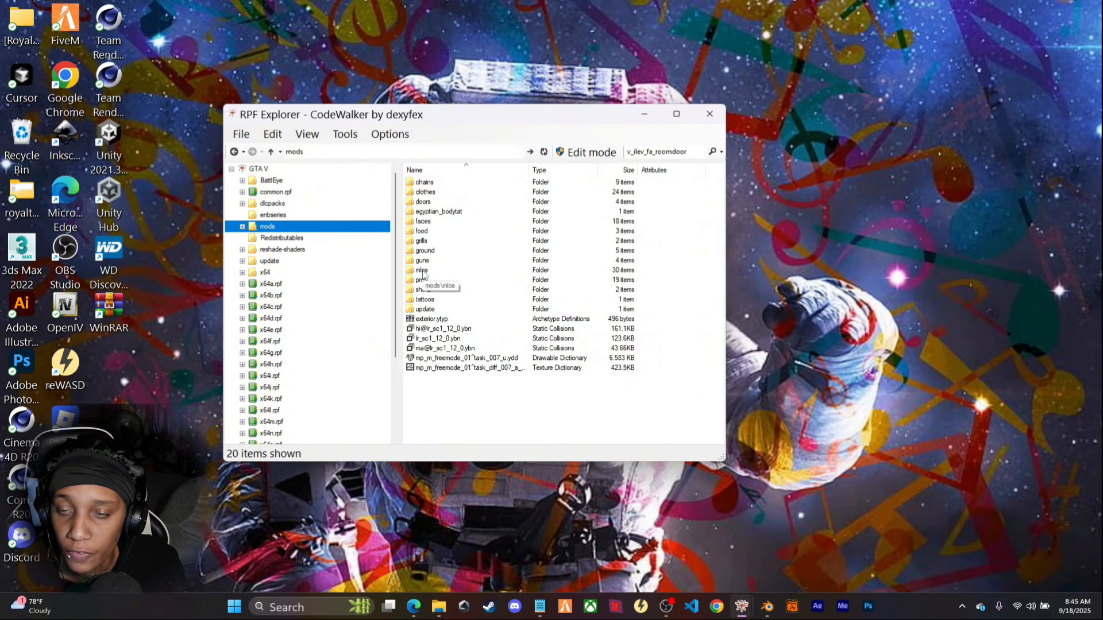
double_click(423, 271)
scroll(428, 278, down, 1)
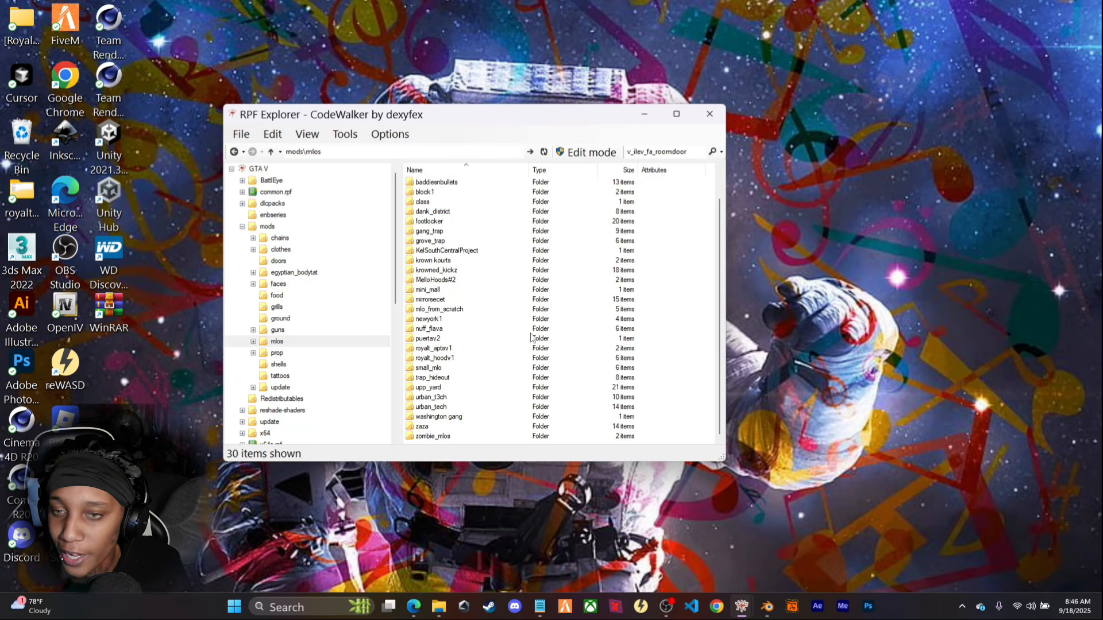
Enable edit mode in the RPF Explorer and accept automatic saving of changes
right_click(685, 319)
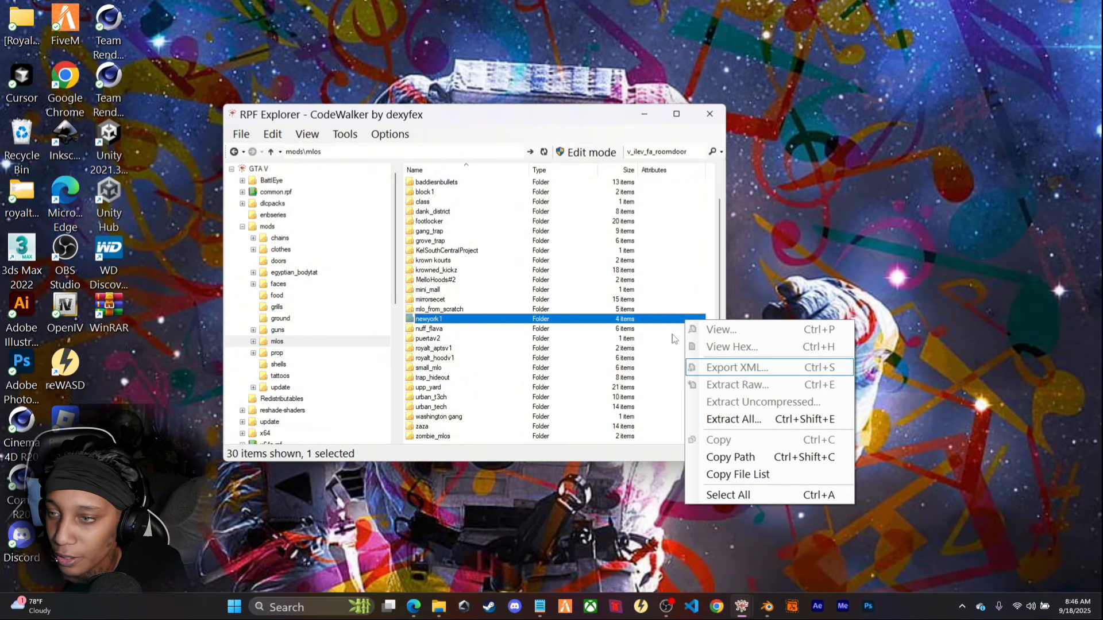
click(603, 151)
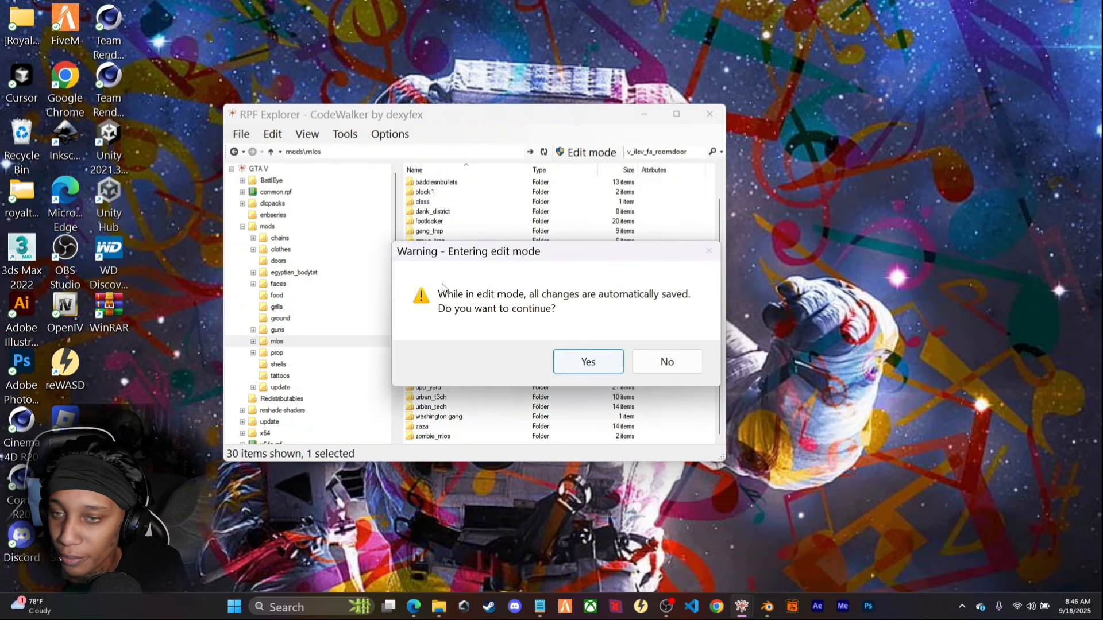
click(578, 366)
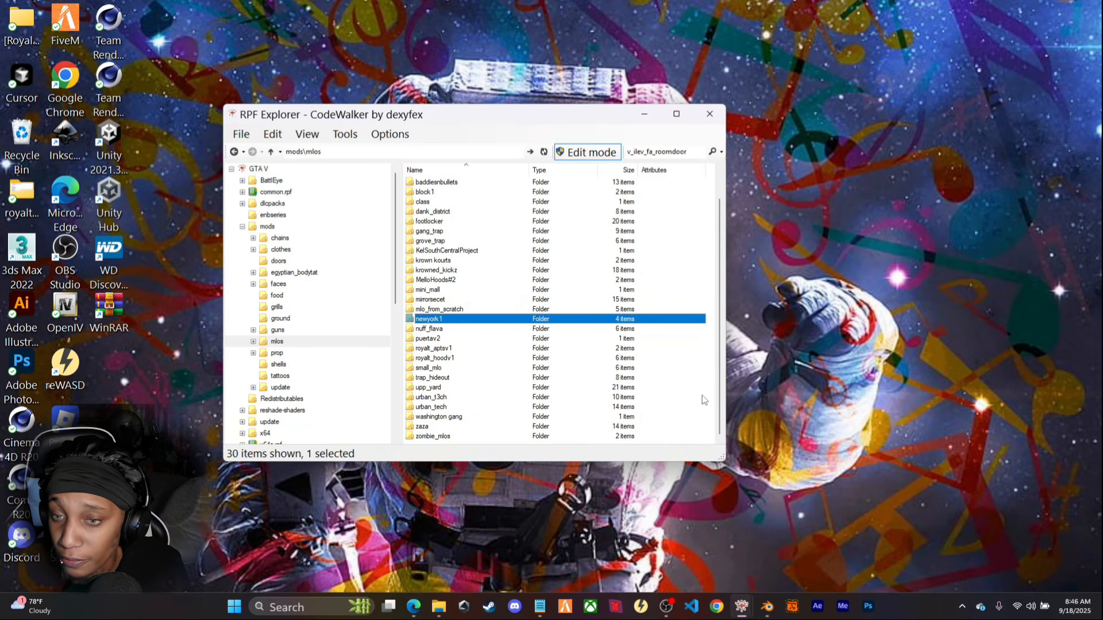
right_click(573, 380)
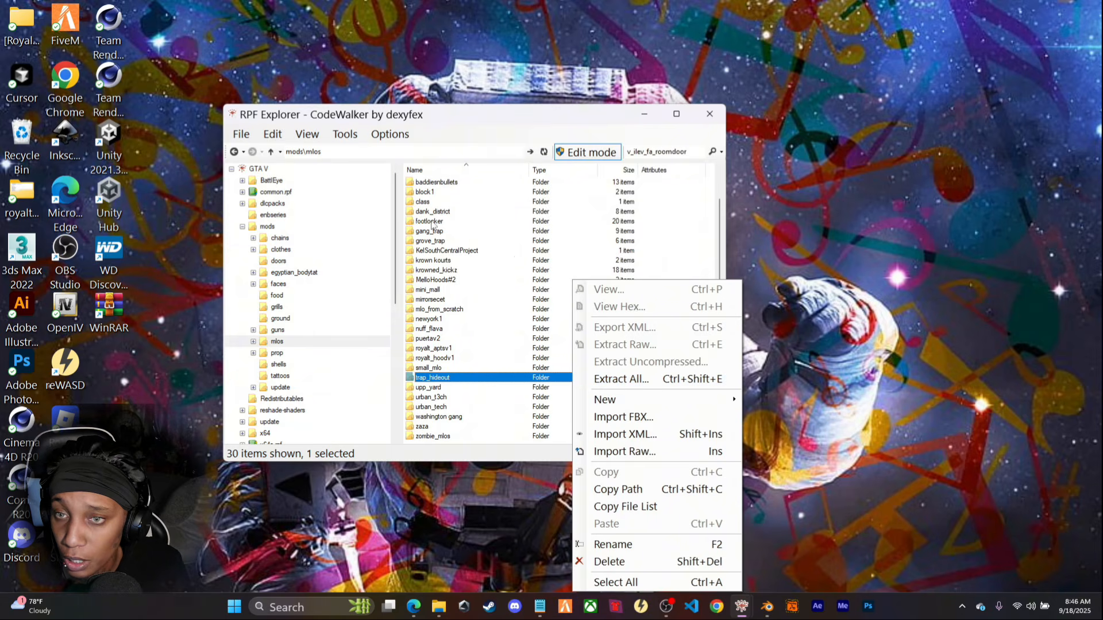
Create a folder named "house_01 from scratch" inside mods\mlos\class
double_click(424, 203)
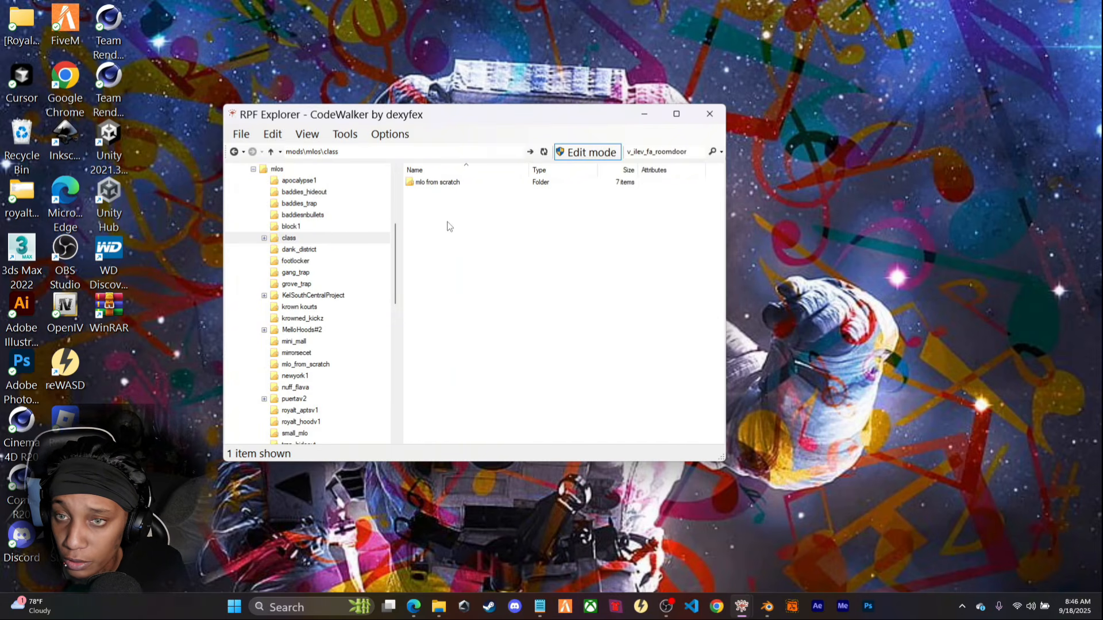
double_click(436, 184)
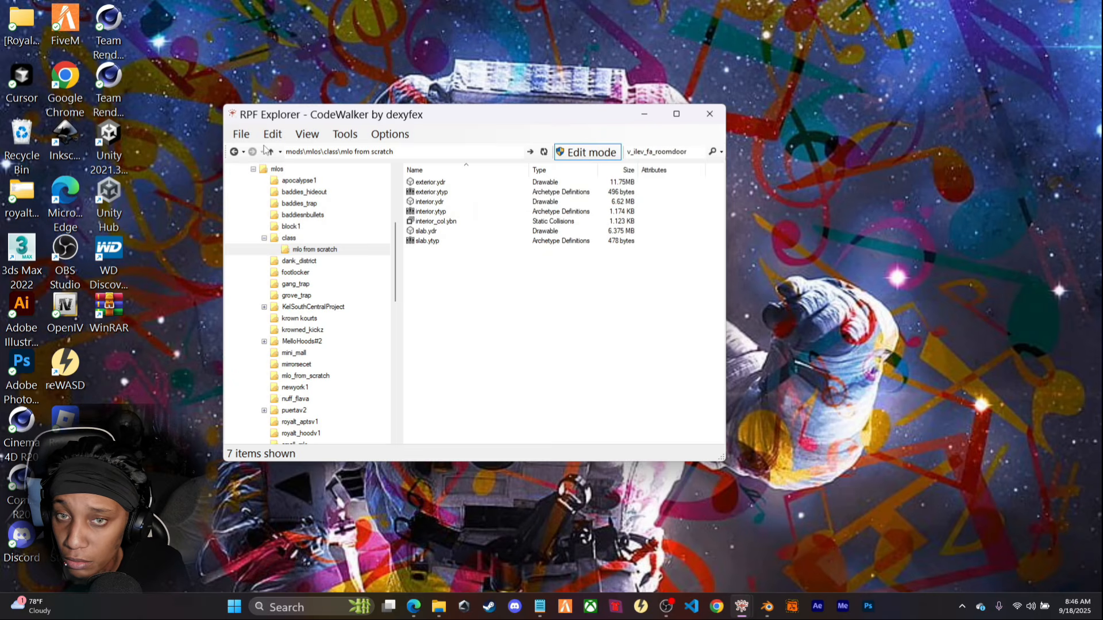
click(234, 152)
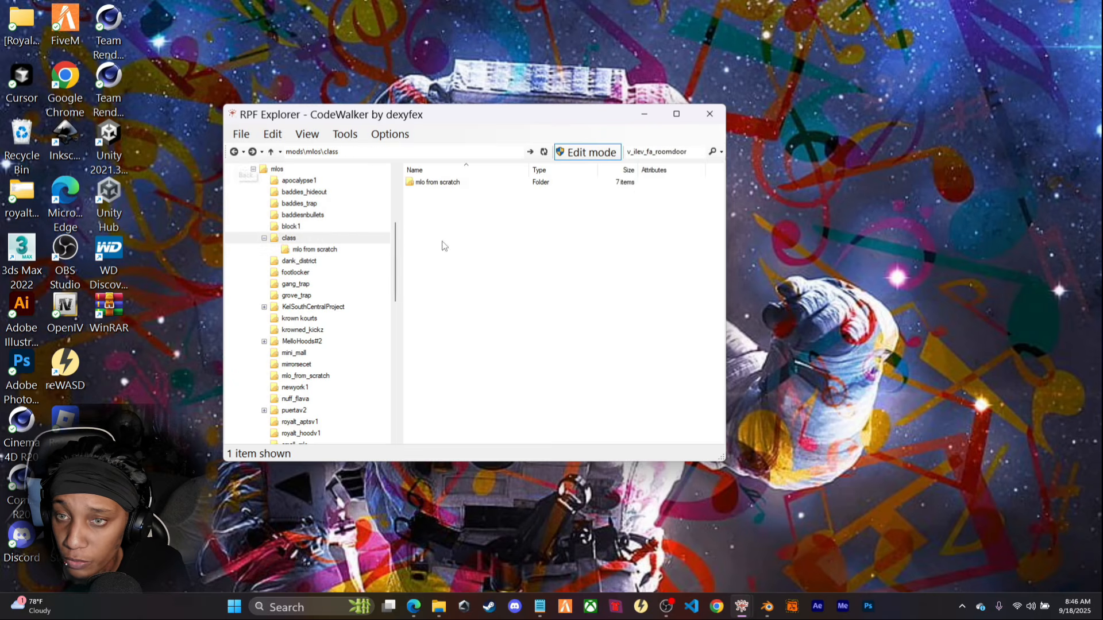
right_click(428, 205)
mouse_move(547, 327)
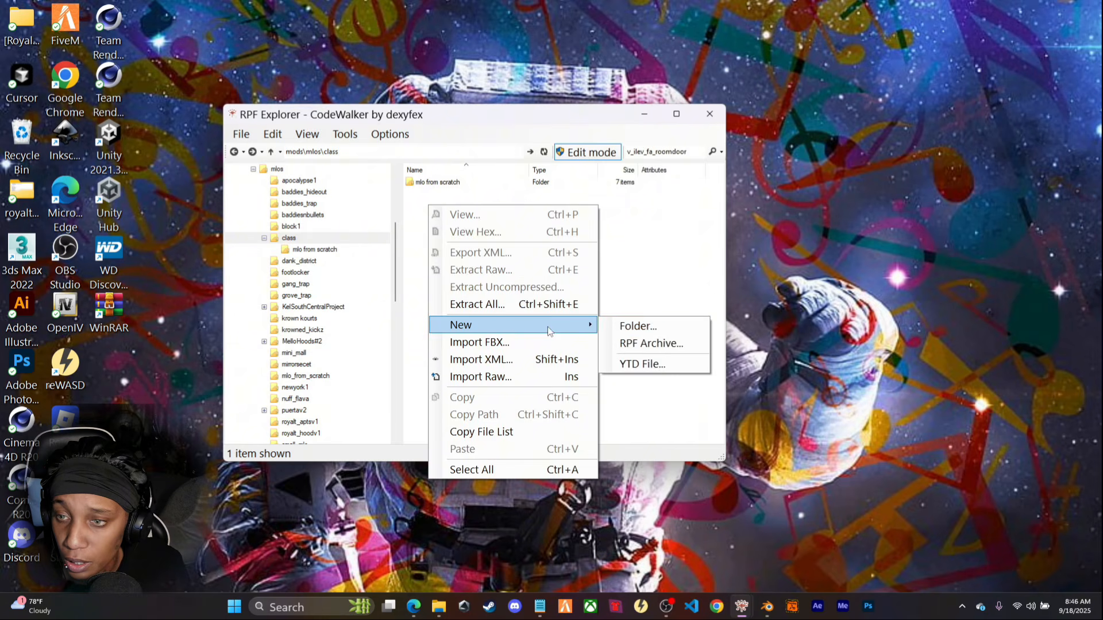
click(622, 325)
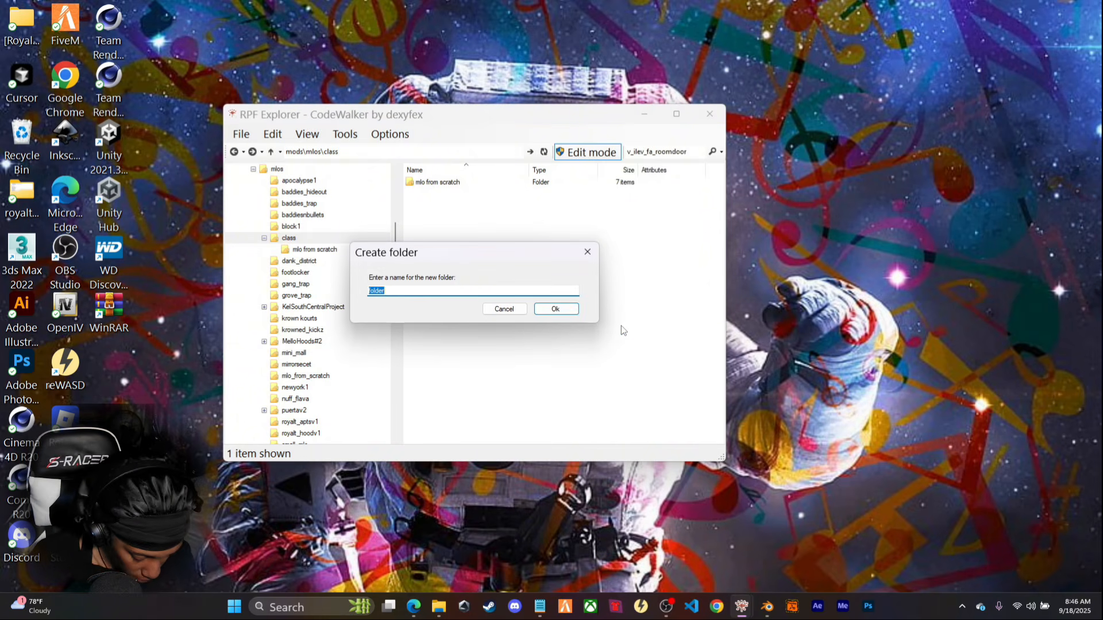
text(house_01)
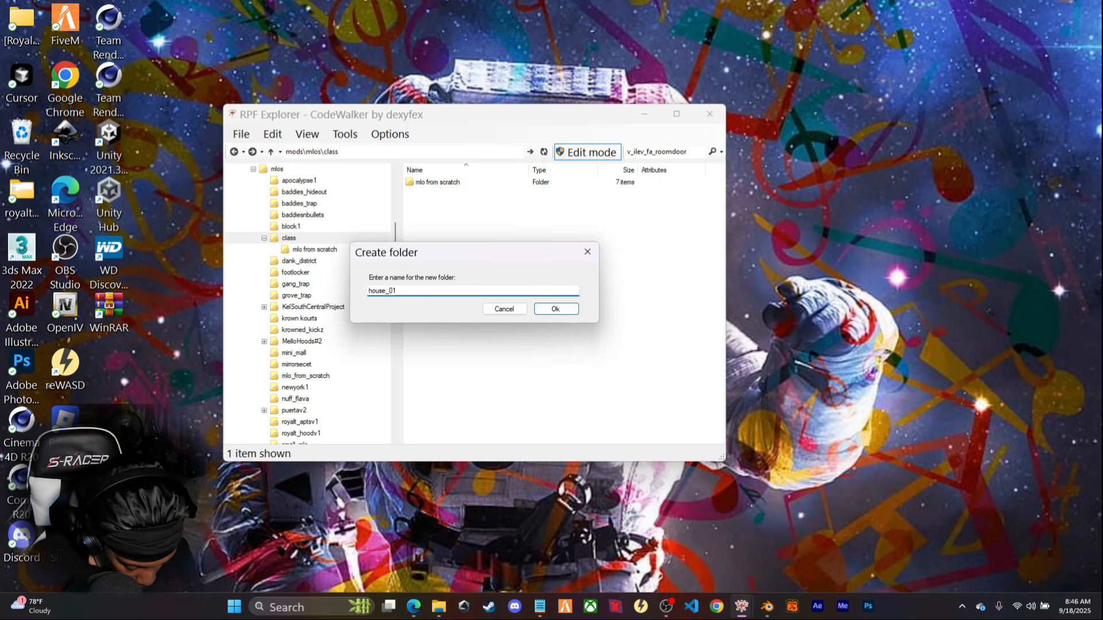
text( from scrt)
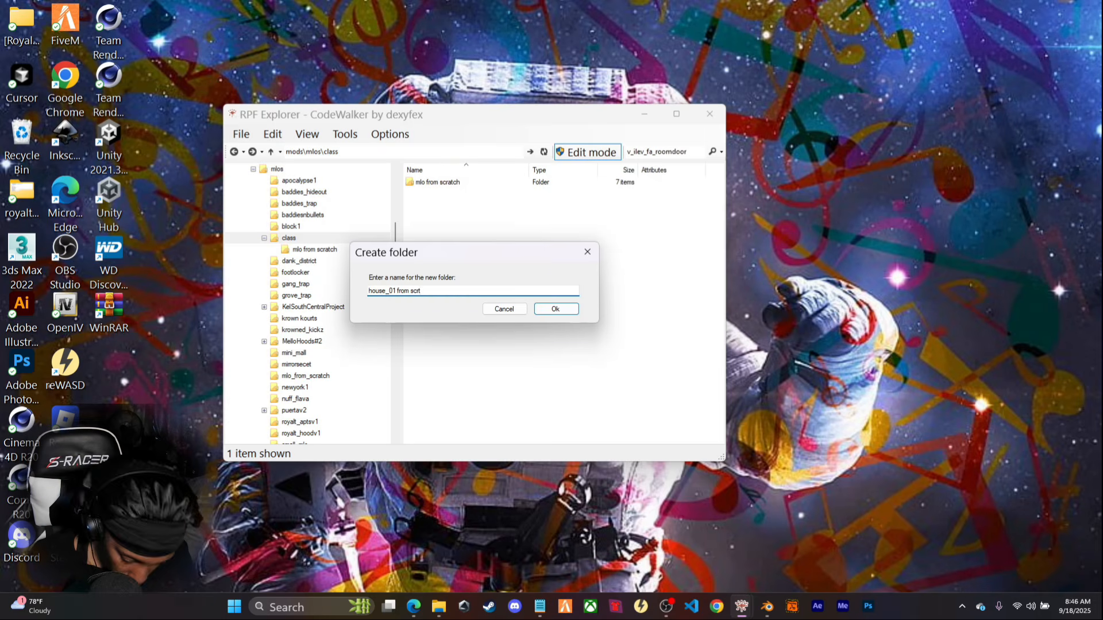
key(BackSpace)
text(atch)
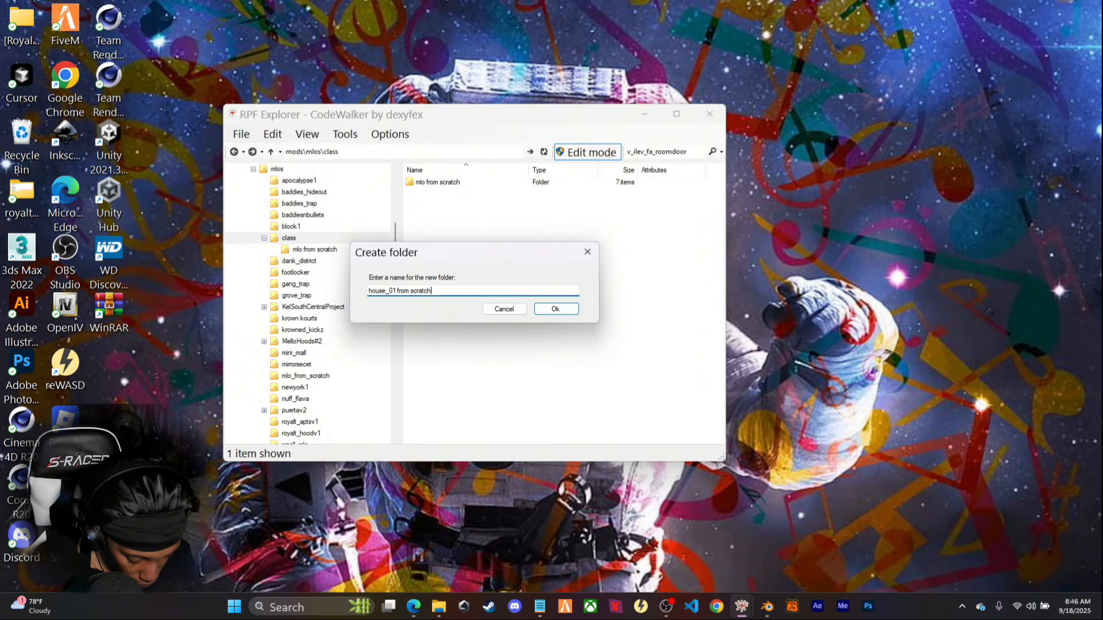
key(Return)
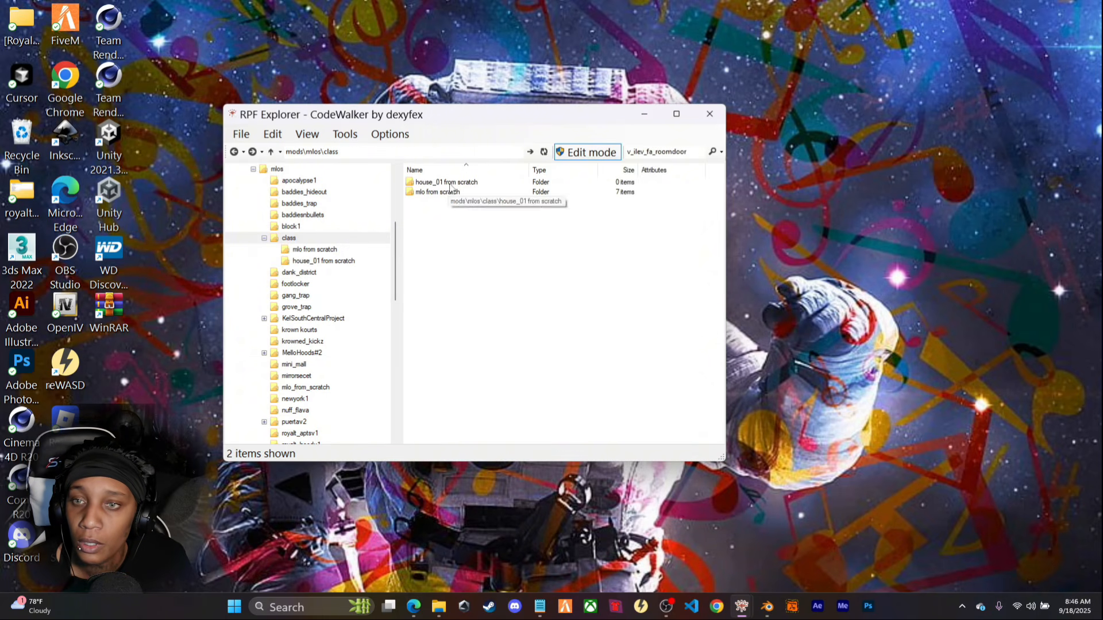
Open the "house_01 from scratch" folder and import the exported house_01 drawable and YTYP XML files into it
double_click(449, 183)
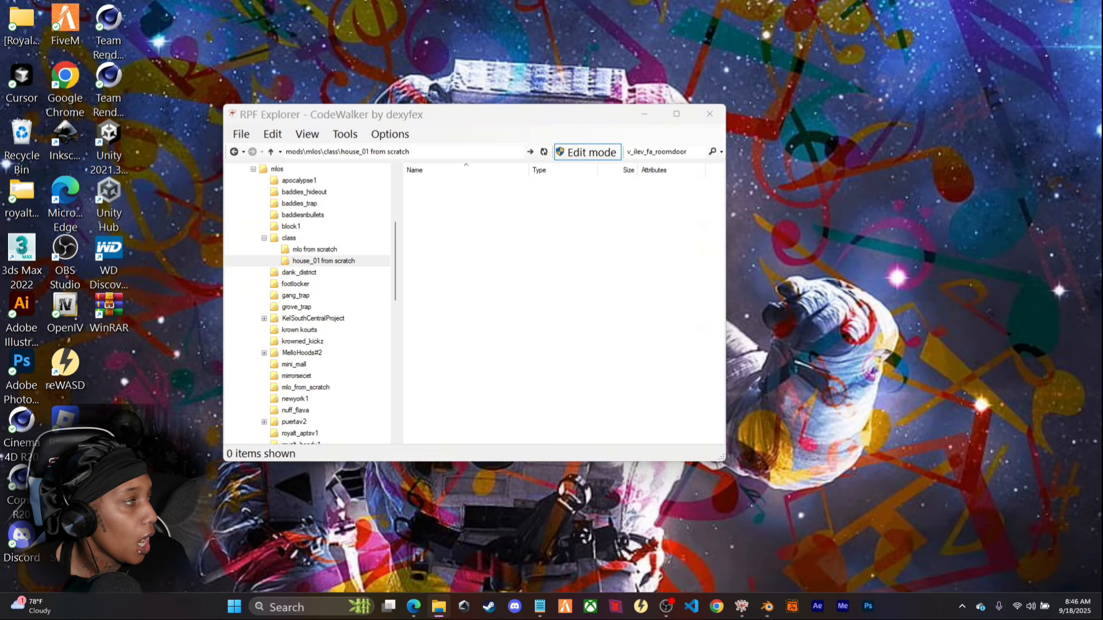
drag(0, 235, 552, 242)
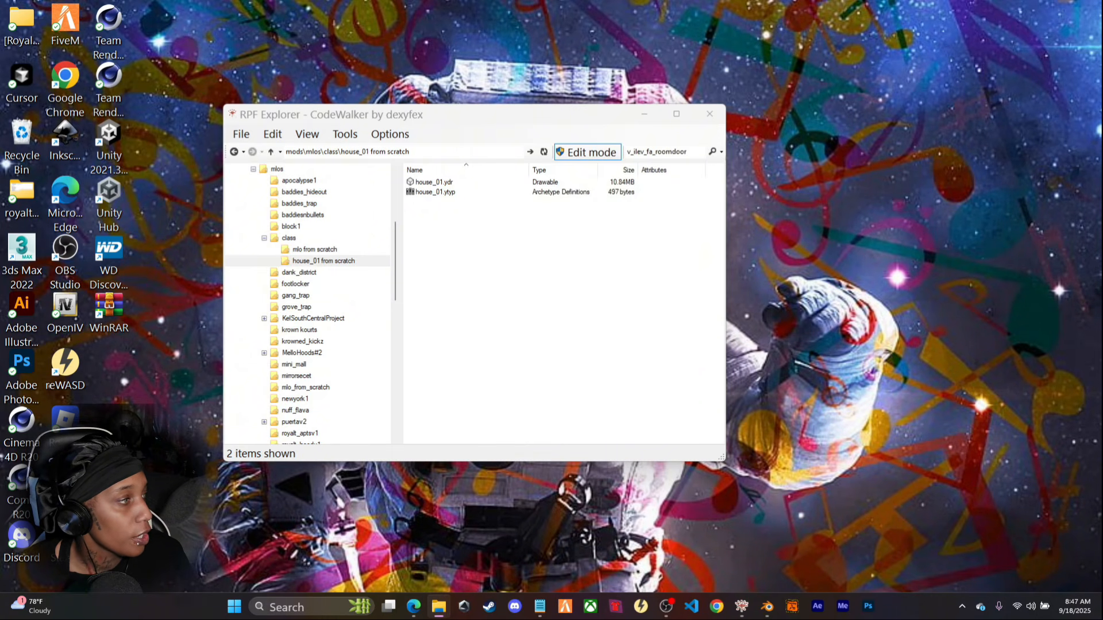
key(alt+Tab)
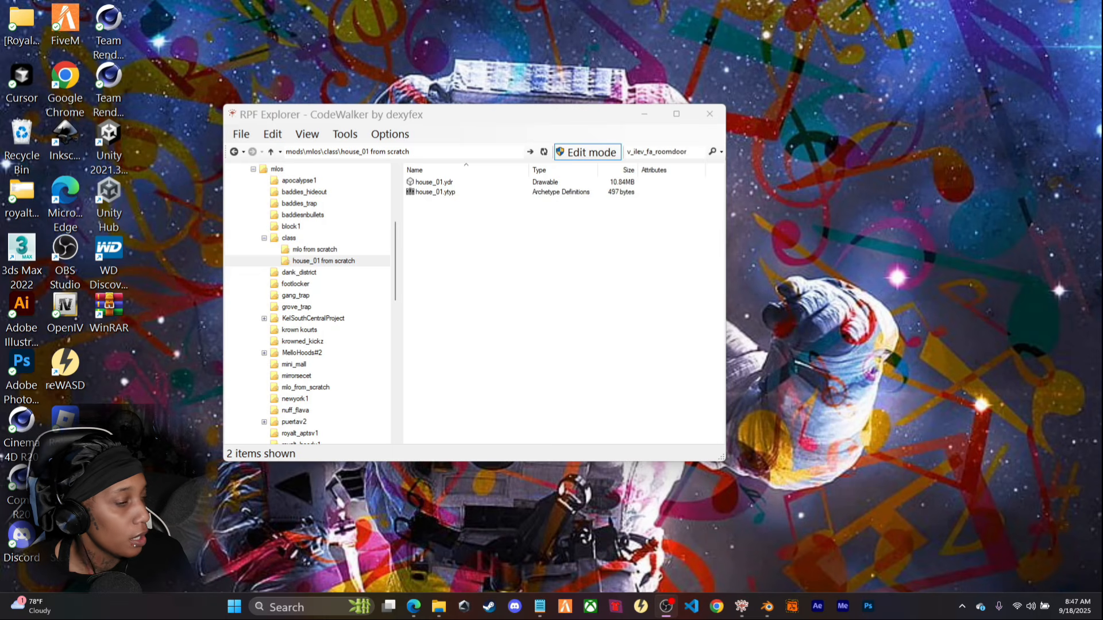
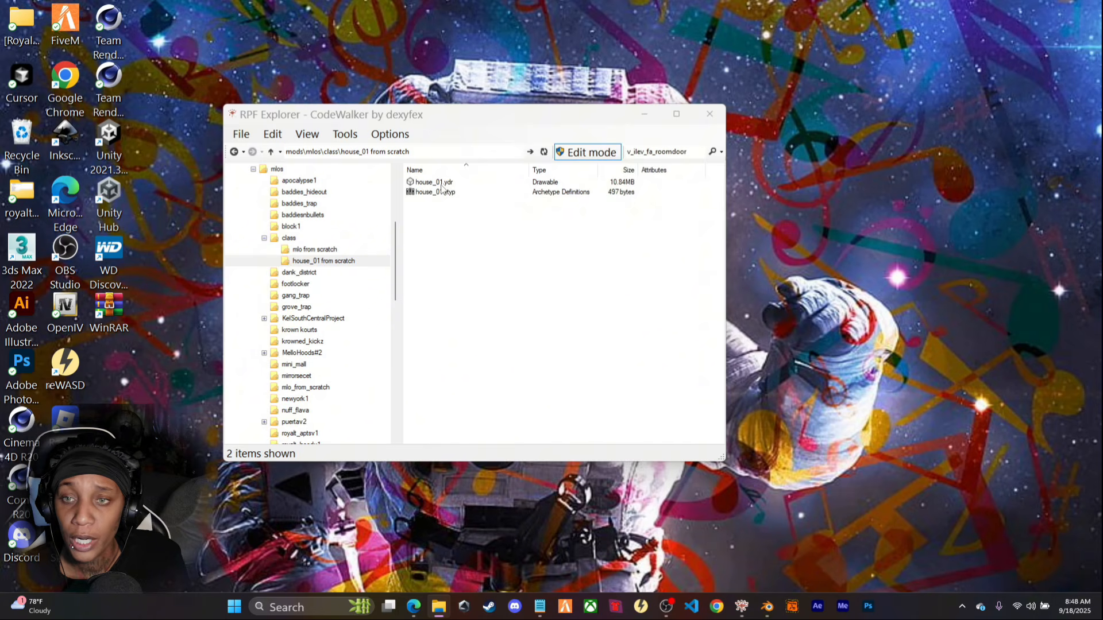
Copy house_01.ydr and house_01.ytyp out to the house 01\stream folder and minimize the RPF Explorer
click(440, 184)
shift+click(440, 193)
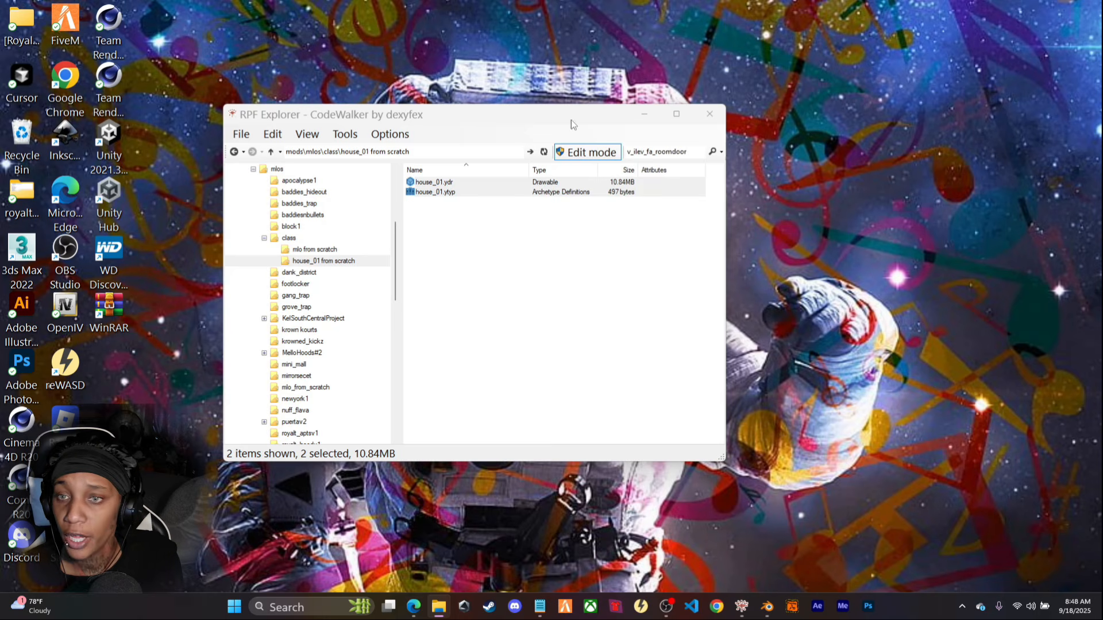
click(644, 115)
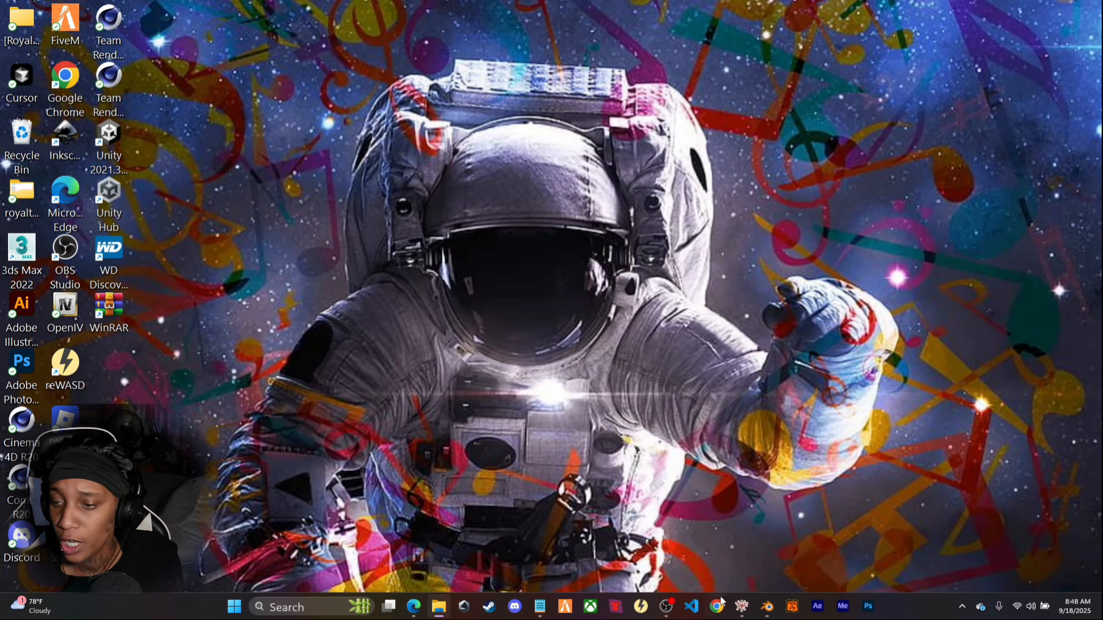
Switch to CodeWalker's world view and check the mouse selection settings for Entity mode
mouse_move(741, 606)
click(681, 508)
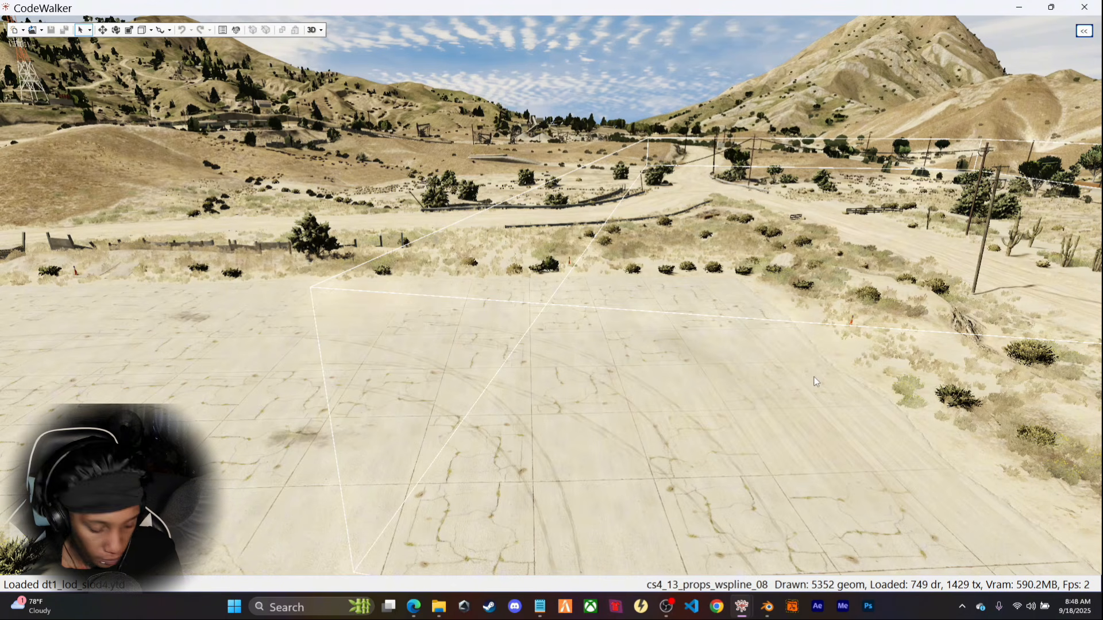
drag(661, 269, 618, 312)
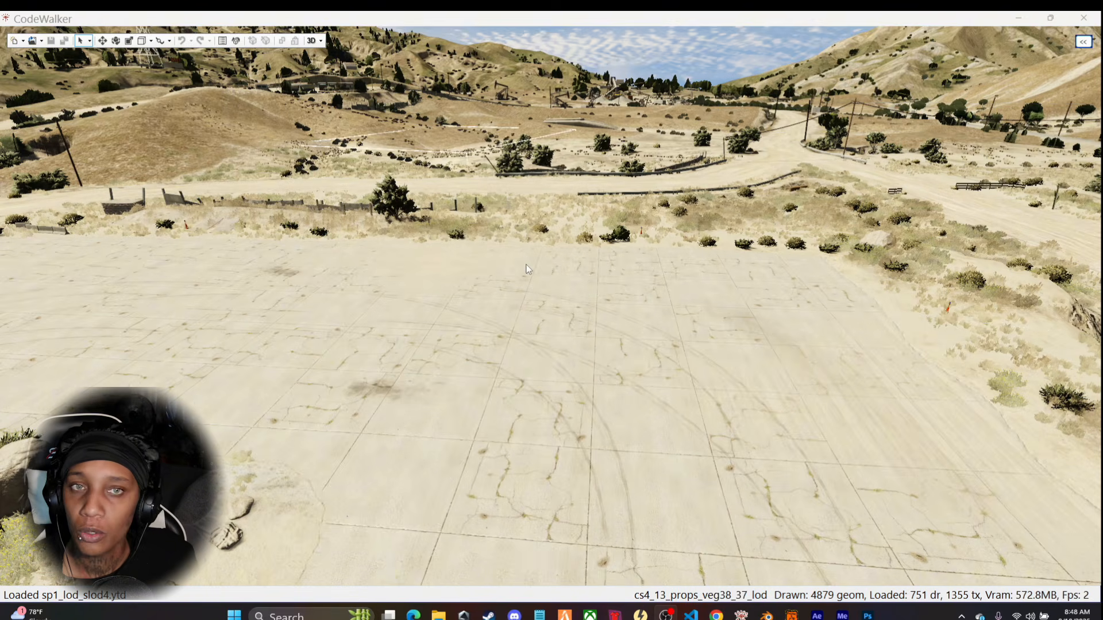
click(1083, 41)
click(1040, 55)
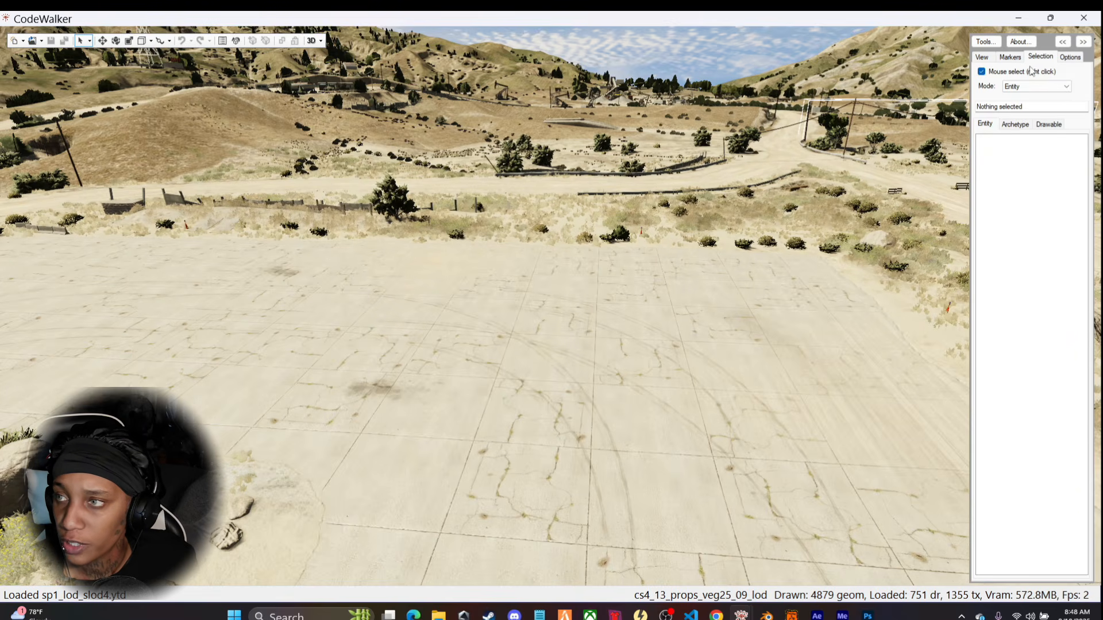
click(1083, 42)
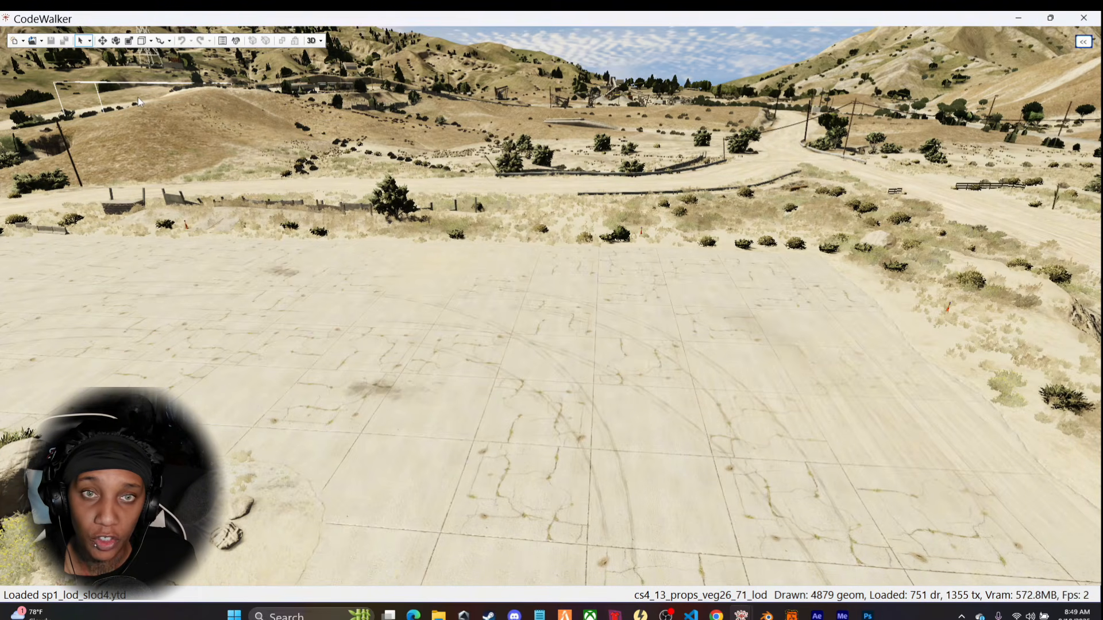
Open the stream_files\house 01\stream folder as a new CodeWalker project
click(41, 42)
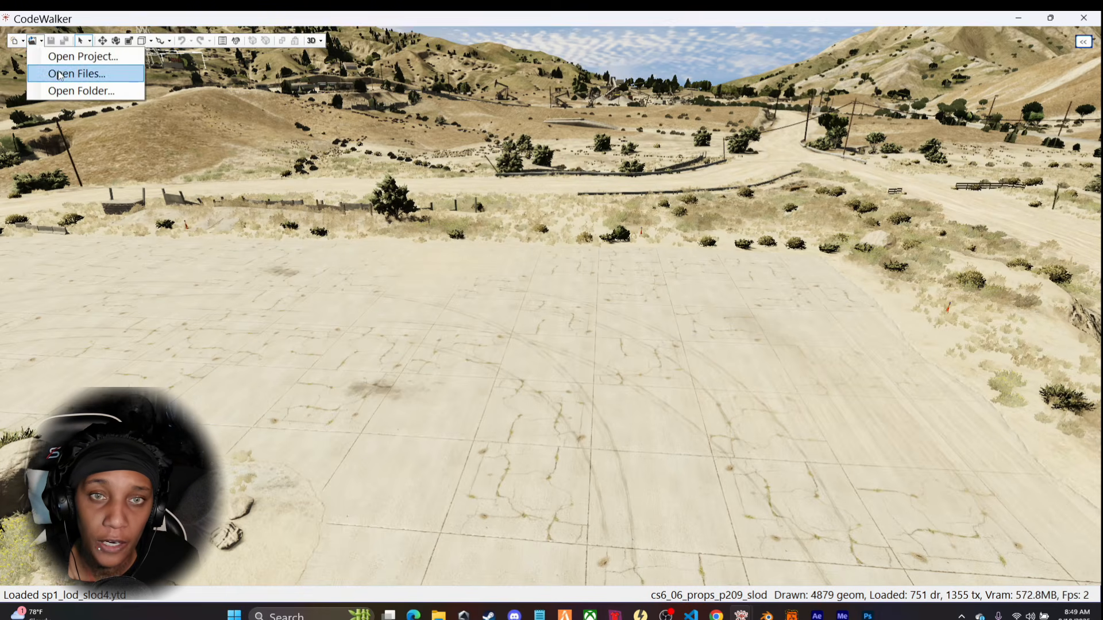
click(70, 88)
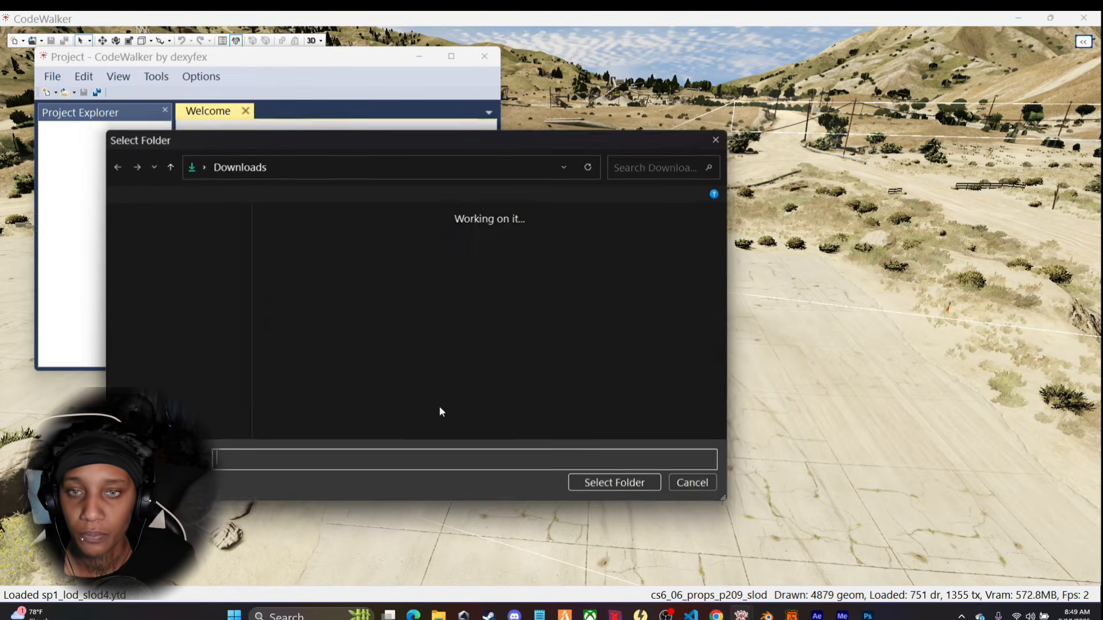
click(390, 166)
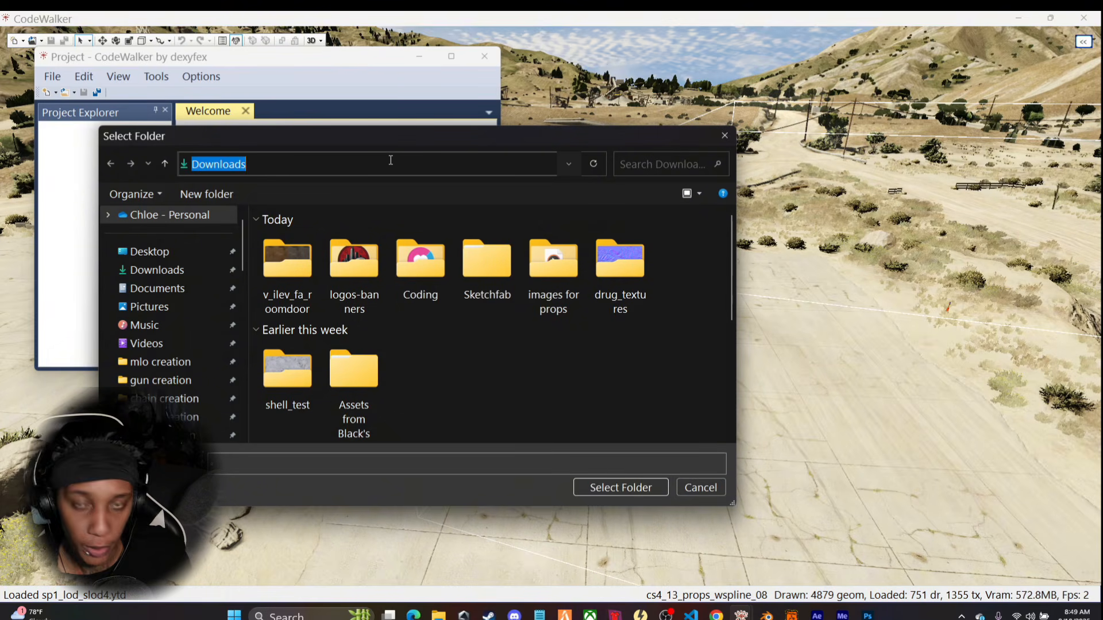
key(ctrl+v)
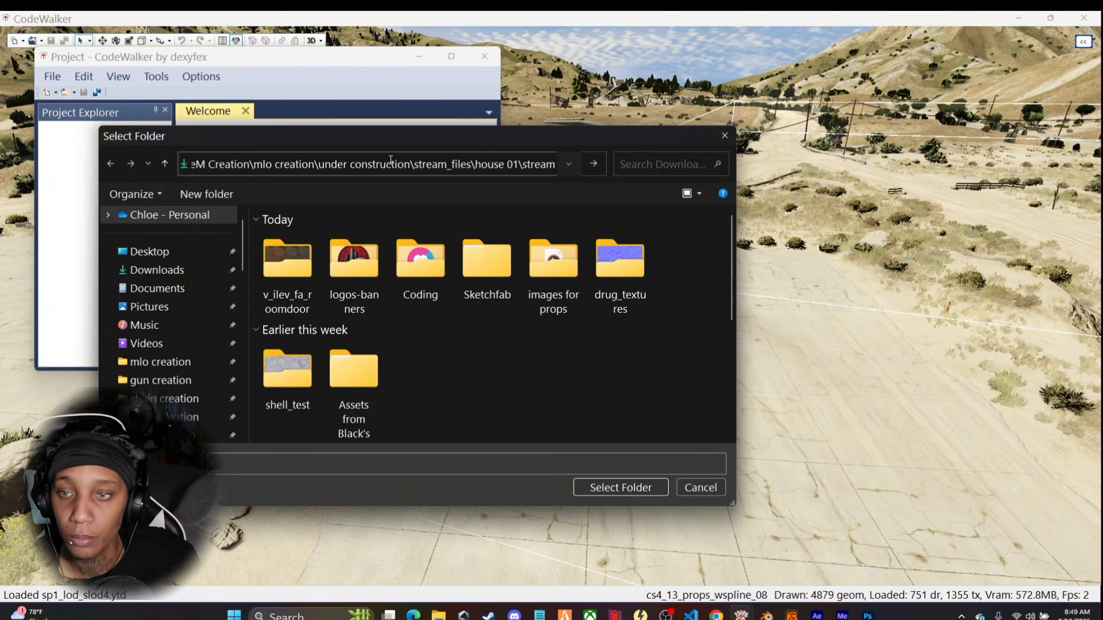
key(ctrl+a)
key(Return)
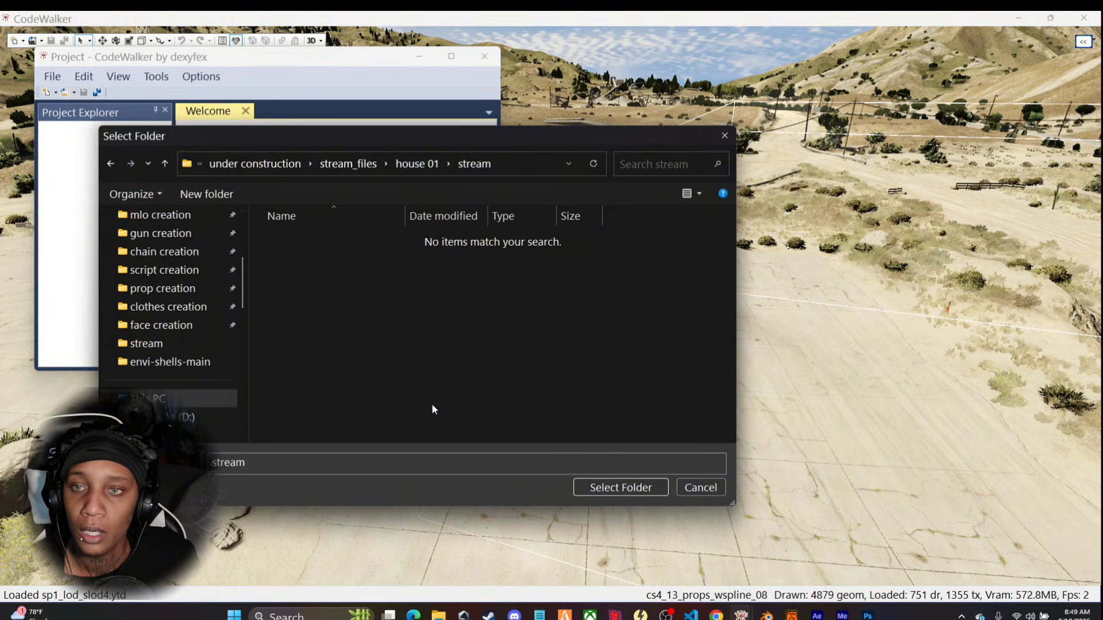
click(609, 491)
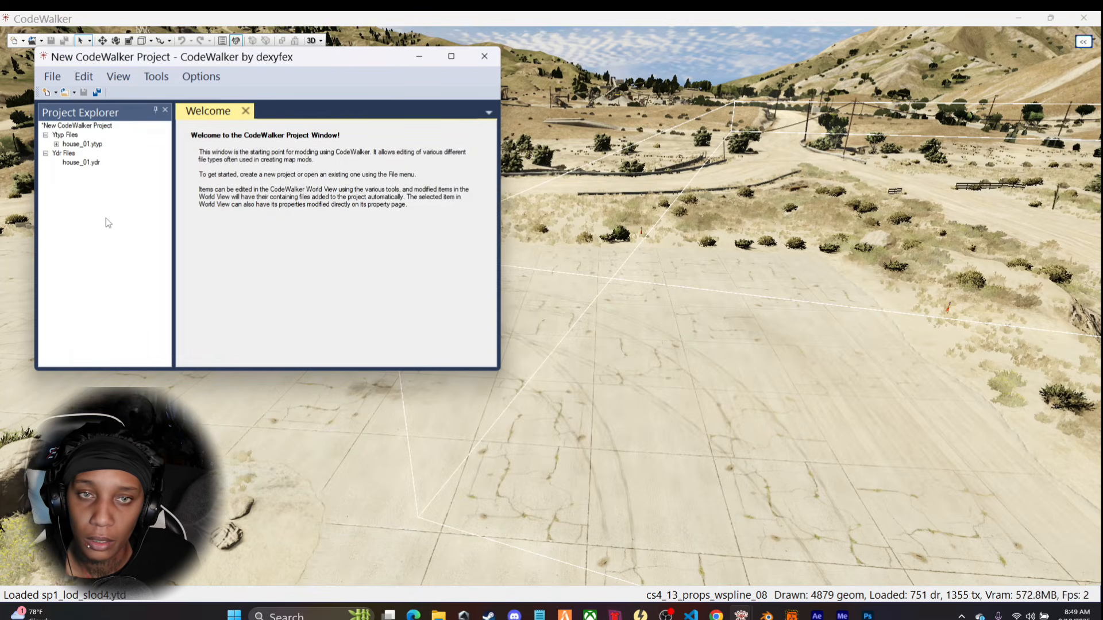
Add a new ymap file to the project and save it as exterior in the house 01\stream folder
click(56, 93)
click(96, 146)
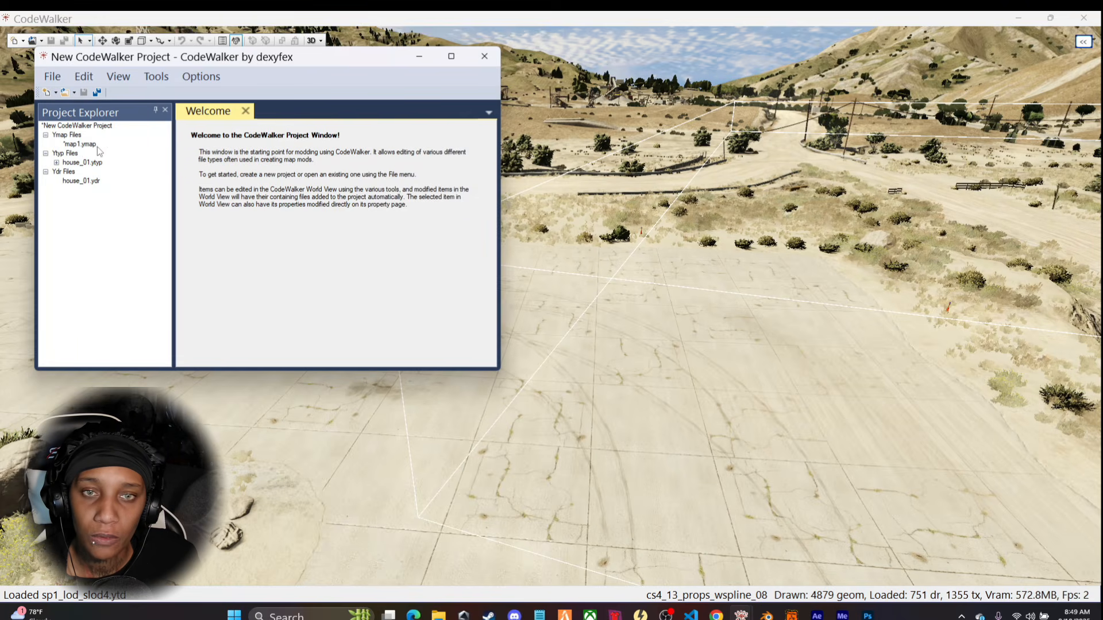
double_click(83, 144)
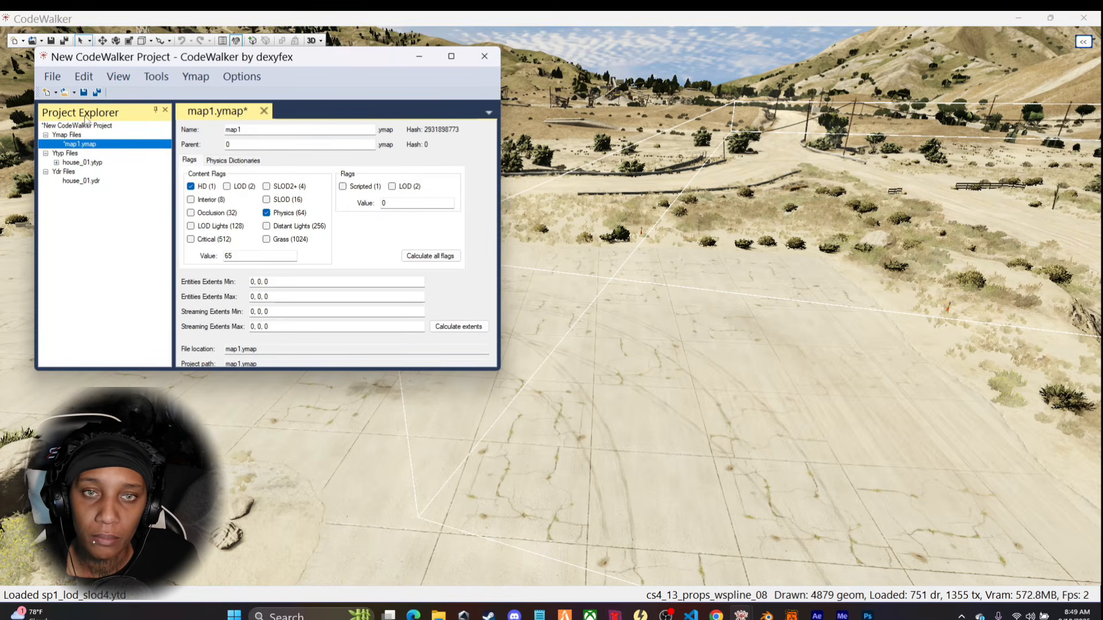
click(84, 92)
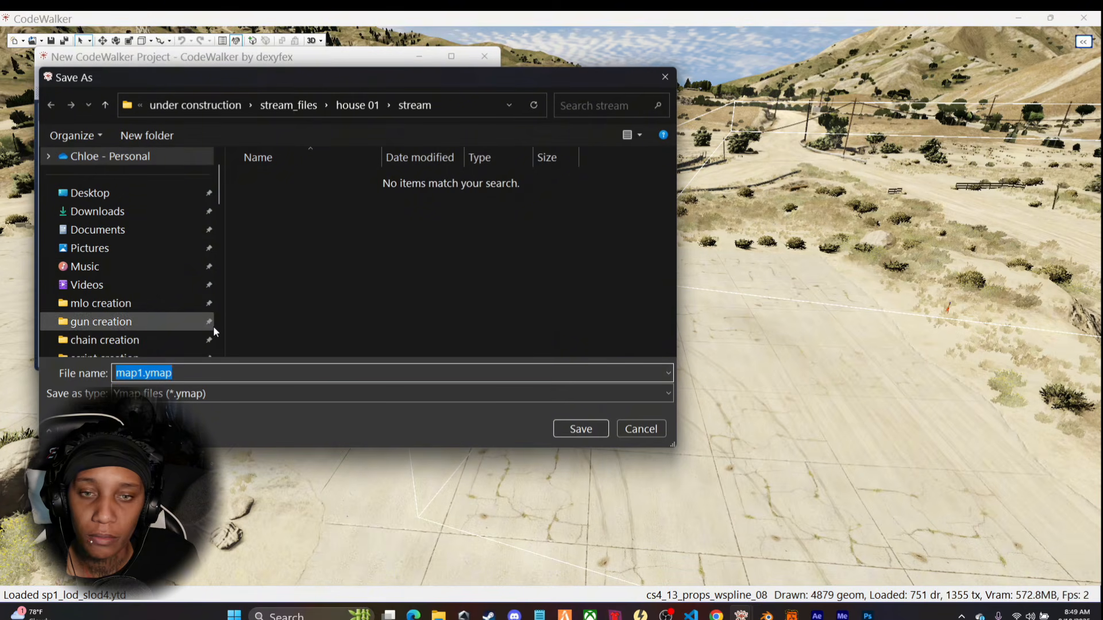
text(exter)
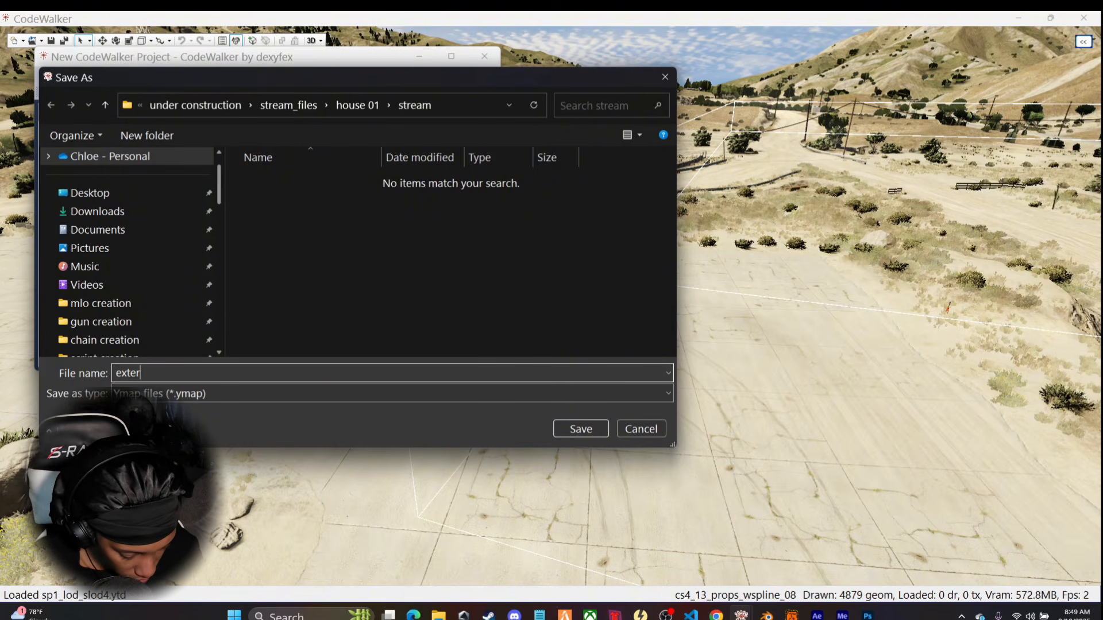
text(ior)
key(Return)
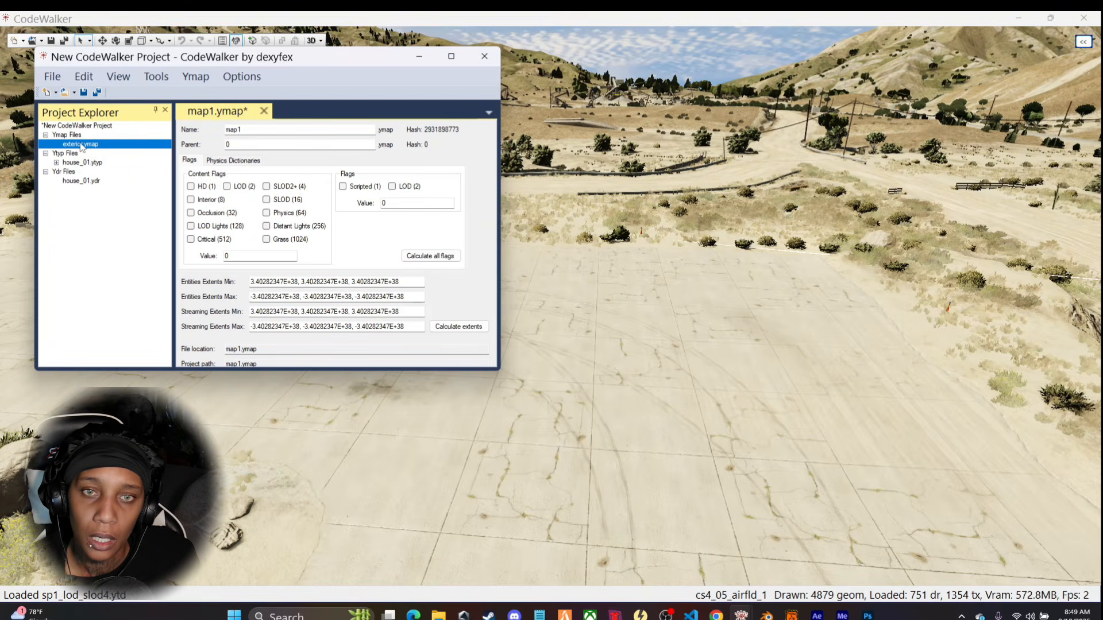
Add a new entity to the exterior ymap and set its archetype to house_01
click(194, 78)
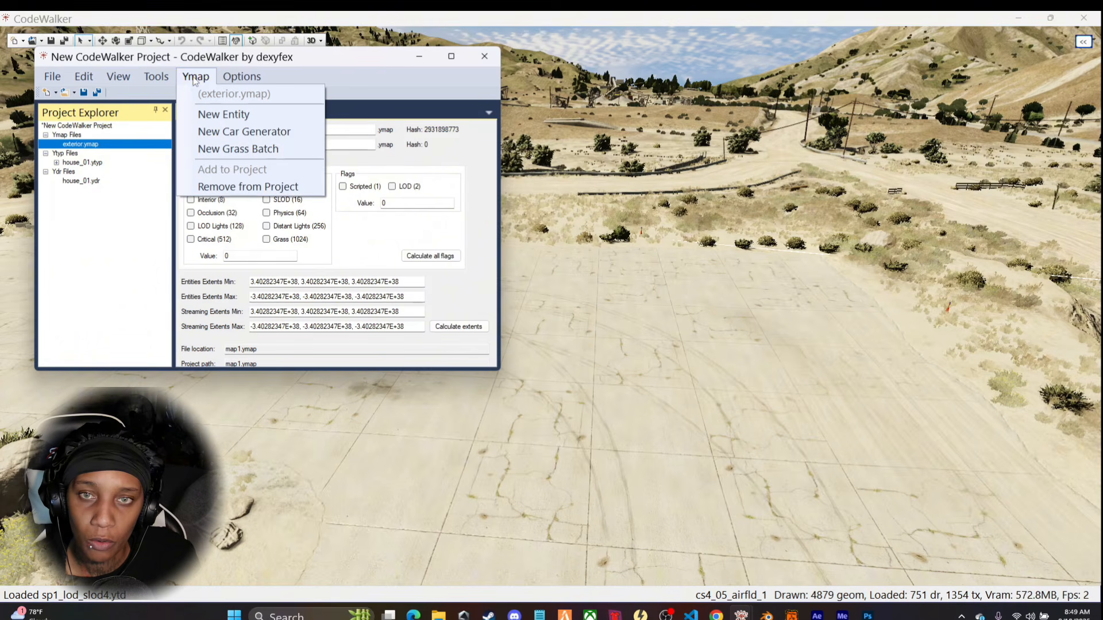
click(213, 117)
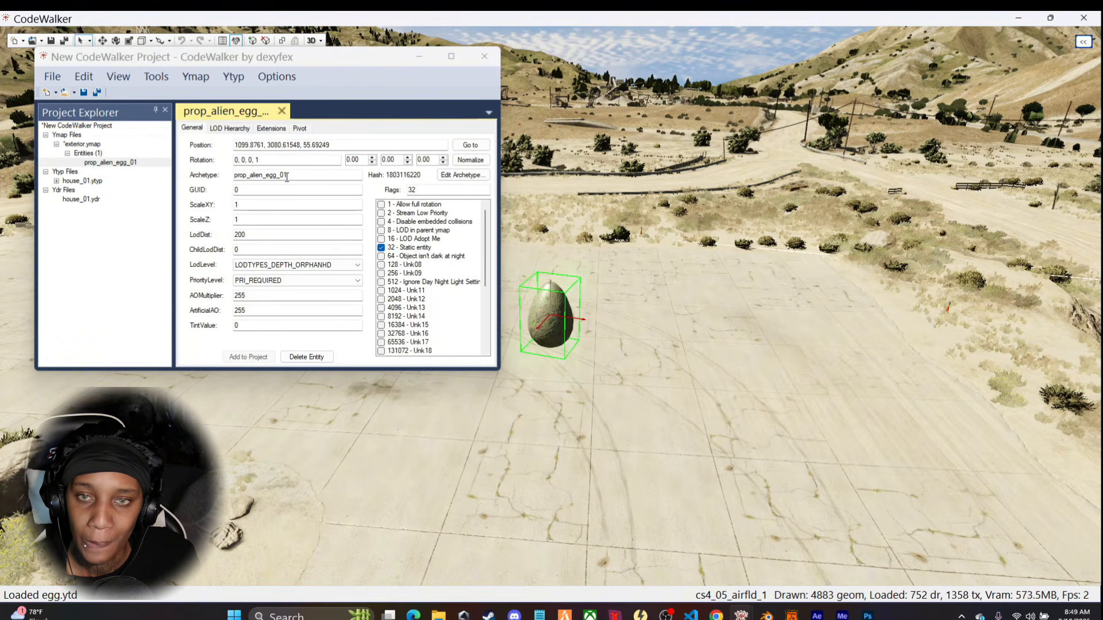
click(291, 176)
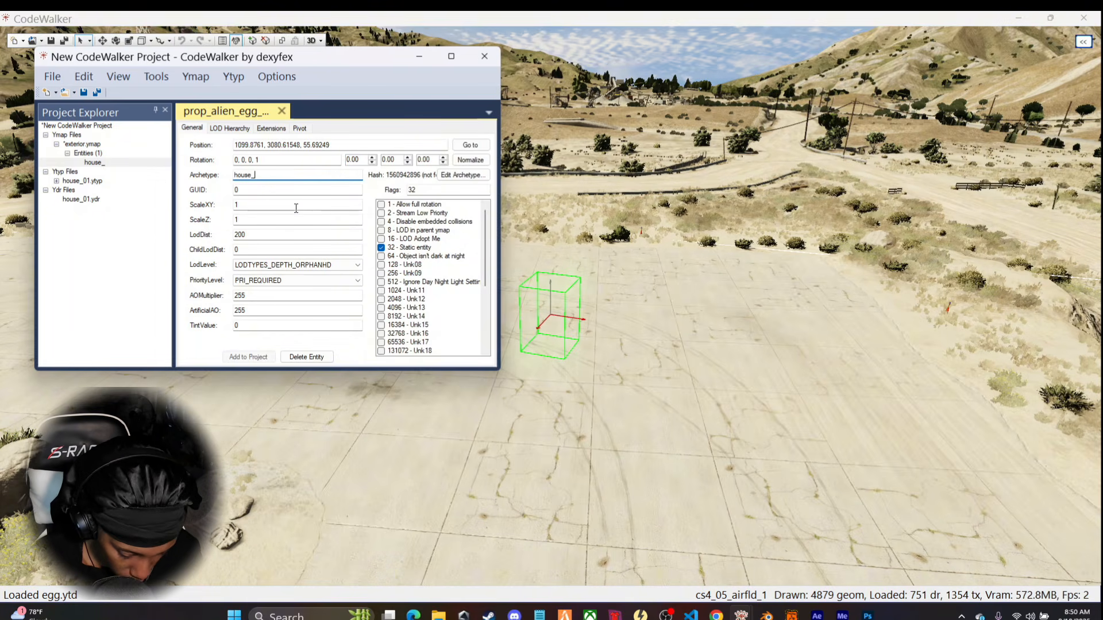
text(01)
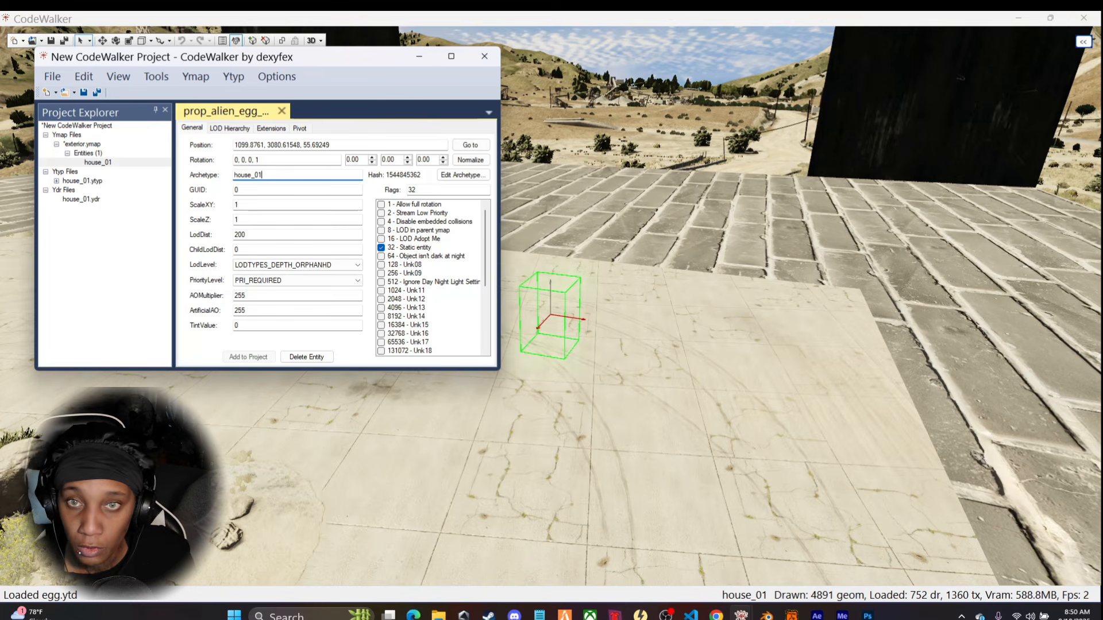
Move the project window out of the way and lower the house_01 entity toward the ground with the position gizmo
drag(367, 59, 0, 115)
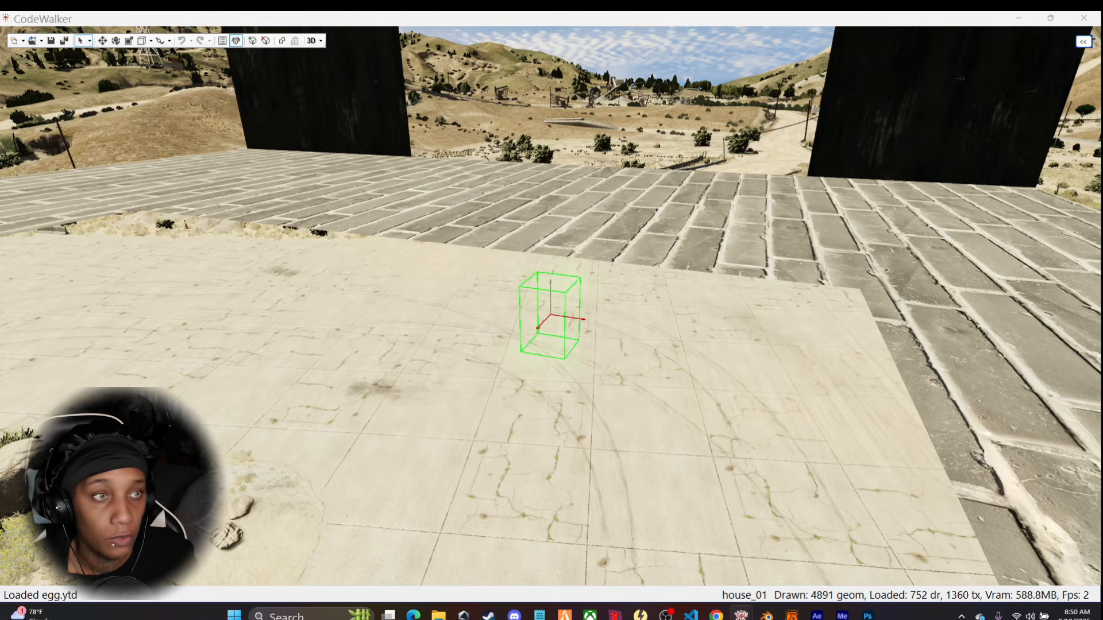
drag(648, 244, 473, 206)
scroll(660, 278, down, 10)
key(w)
key(s)
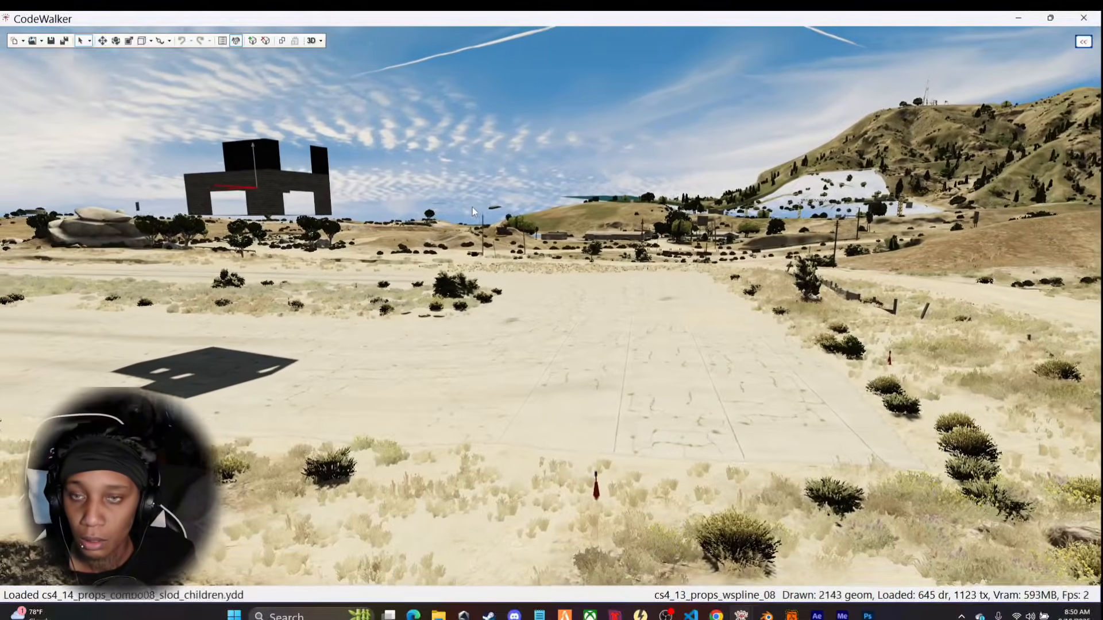
key(w)
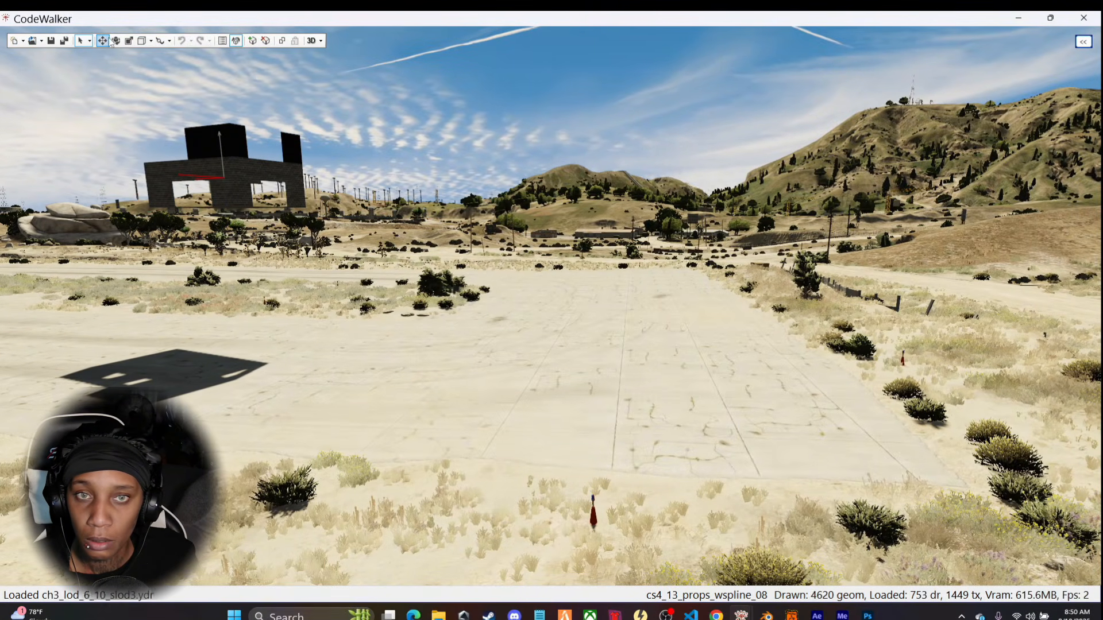
click(104, 41)
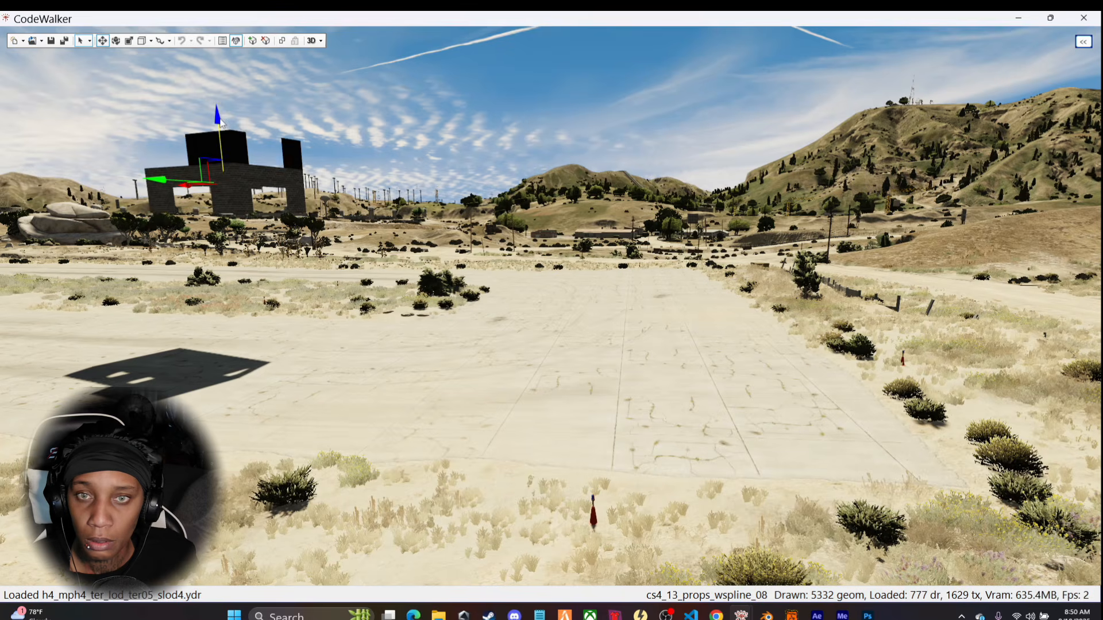
drag(221, 118, 223, 171)
Slide the floating house along its X axis so it hovers over the concrete pad
drag(306, 398, 363, 405)
key(w)
key(s)
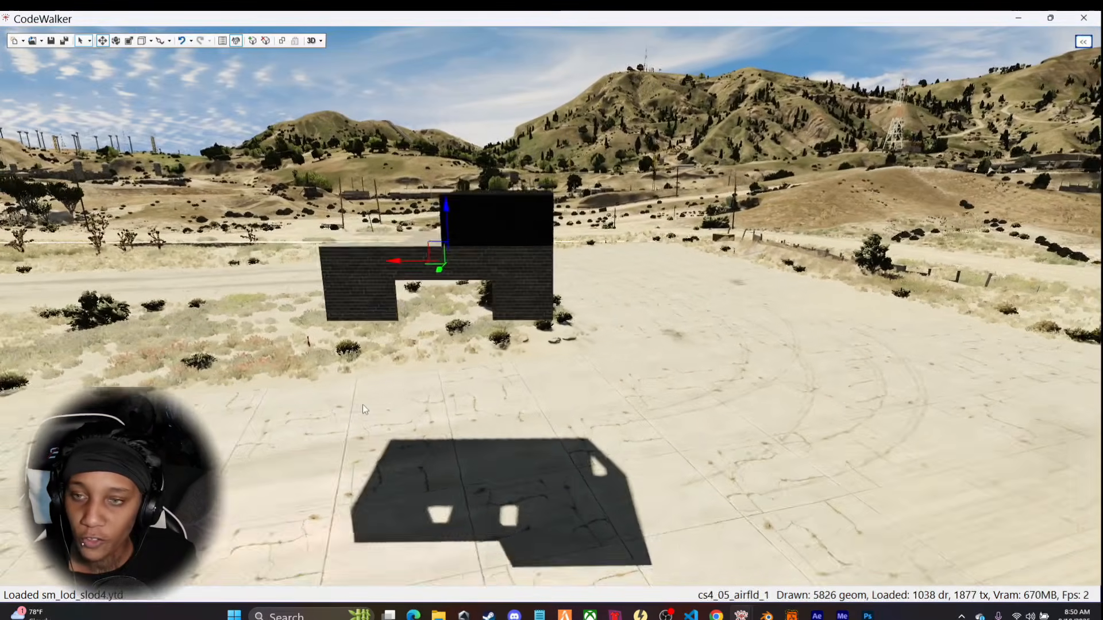
key(s)
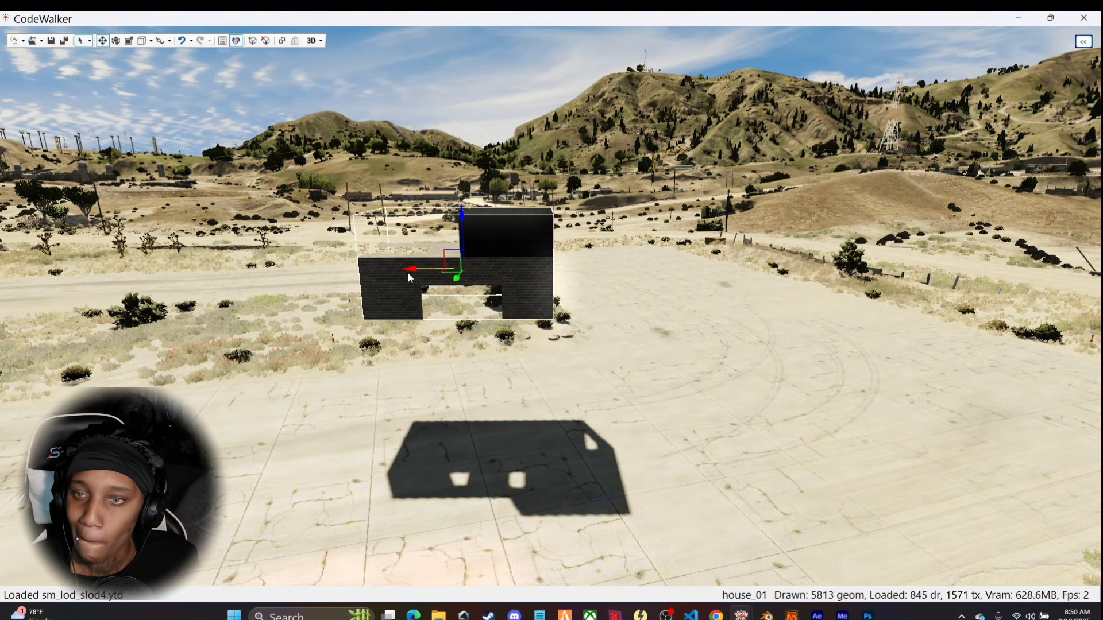
drag(409, 278, 722, 369)
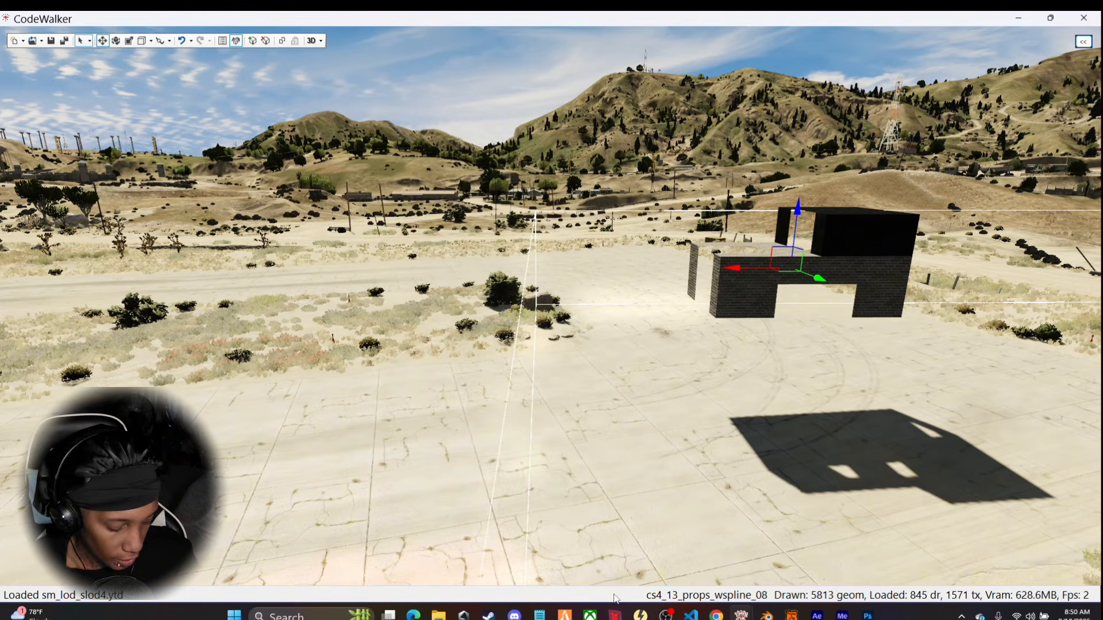
Adjust the house_01 entity's orientation above the concrete pad with the rotation gizmo
key(w)
drag(765, 444, 1102, 446)
key(s)
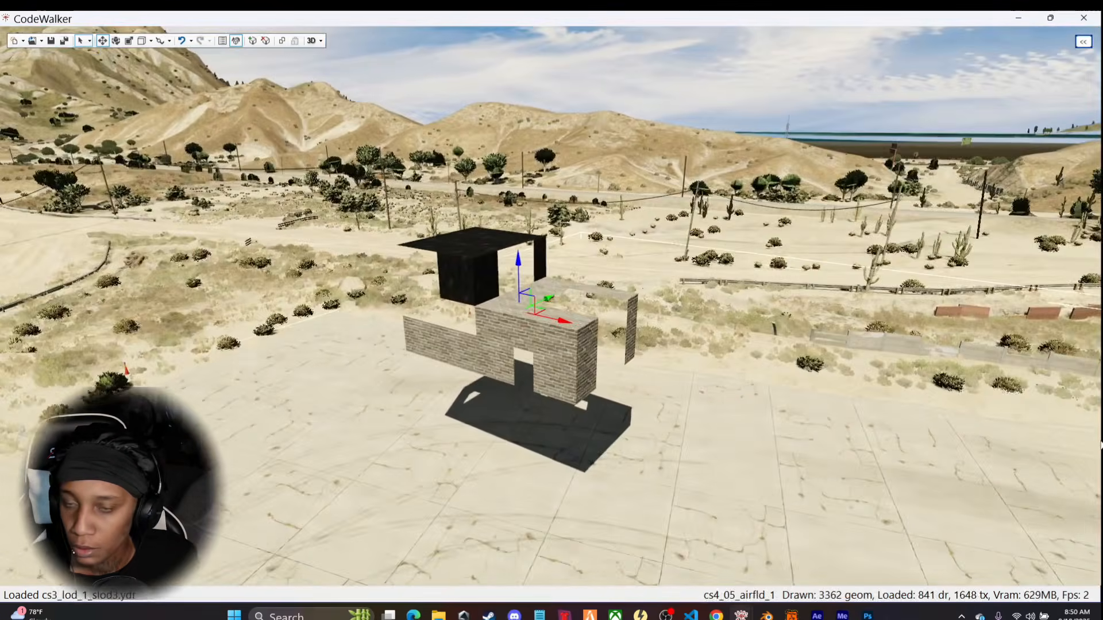
key(w)
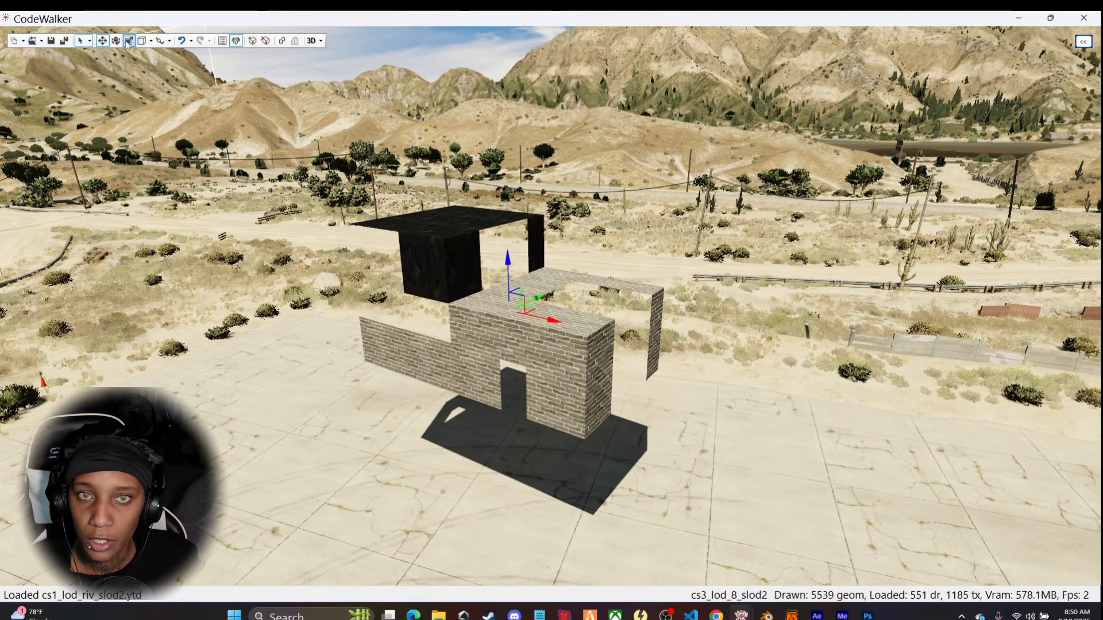
drag(514, 328, 555, 322)
drag(629, 445, 556, 444)
key(s)
key(w)
key(s)
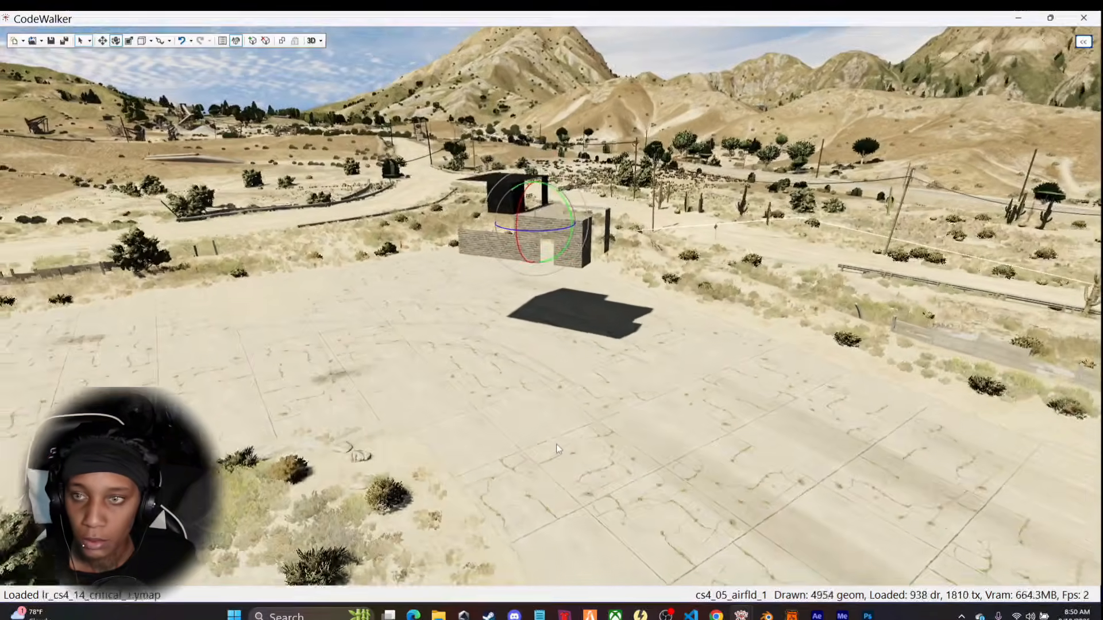
Lower the house onto the concrete and slide it along its X axis further onto the pad
key(w)
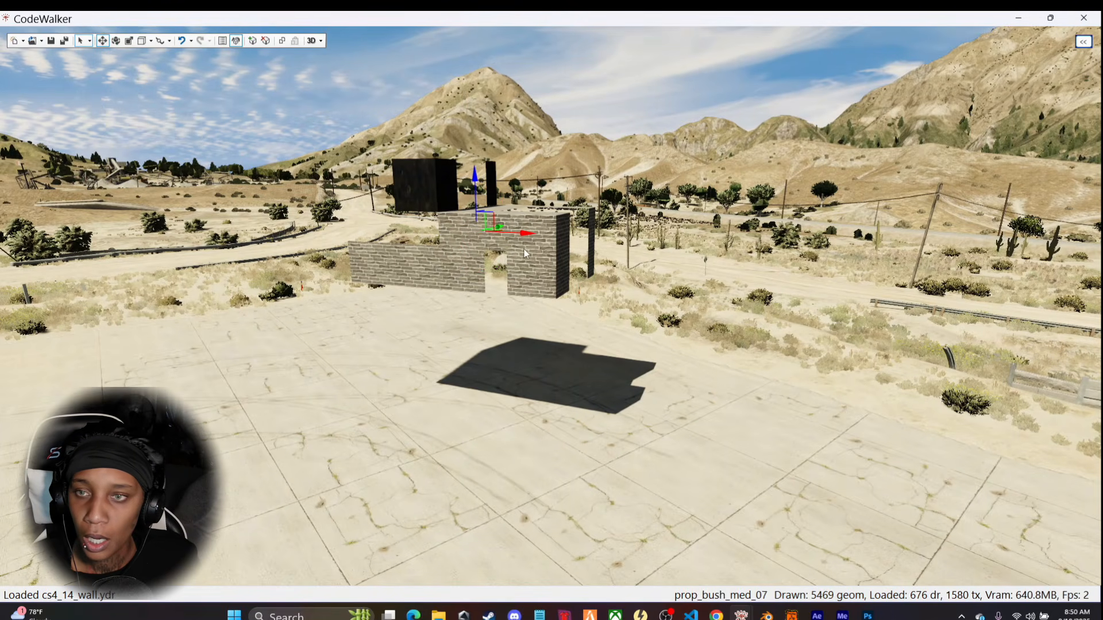
drag(474, 177, 466, 307)
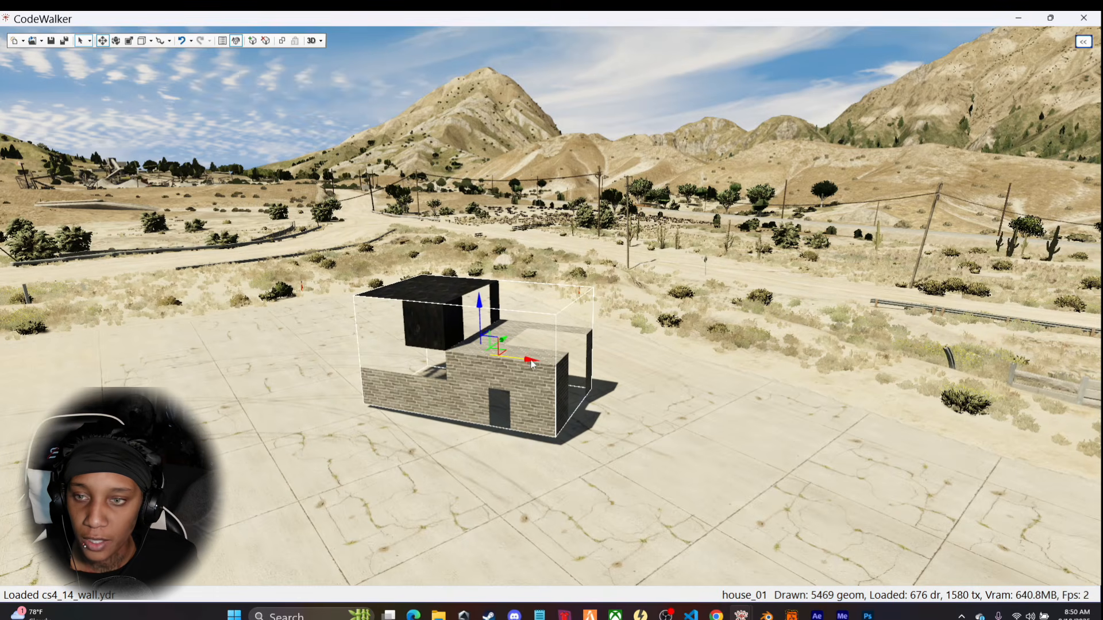
drag(532, 364, 742, 505)
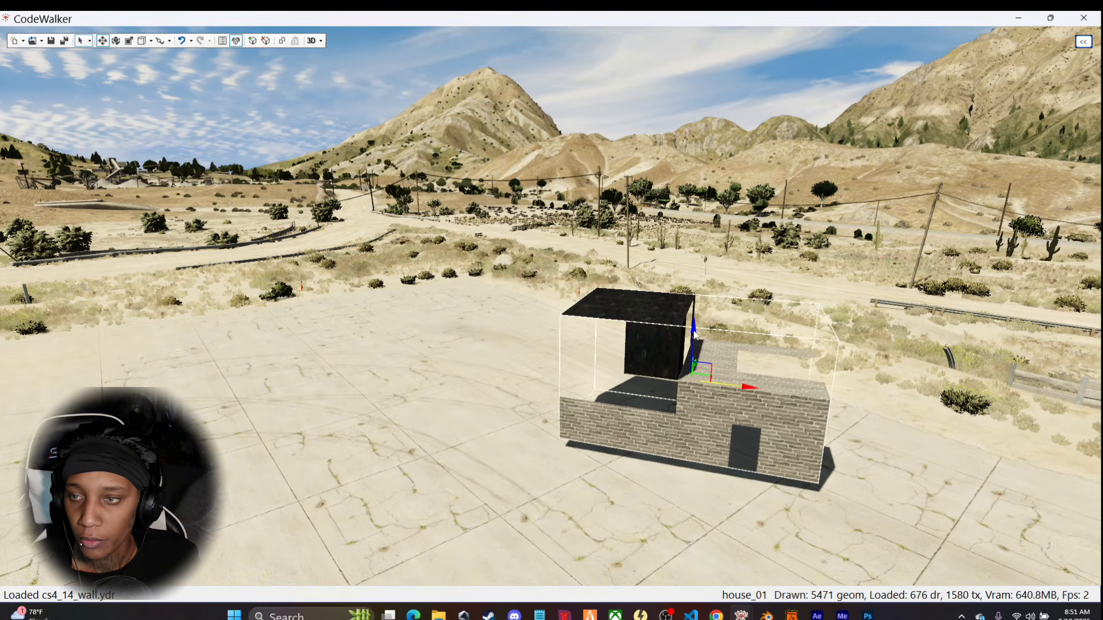
Fine-tune the house's height so the base of its brick walls sits flush with the concrete
drag(694, 333, 694, 343)
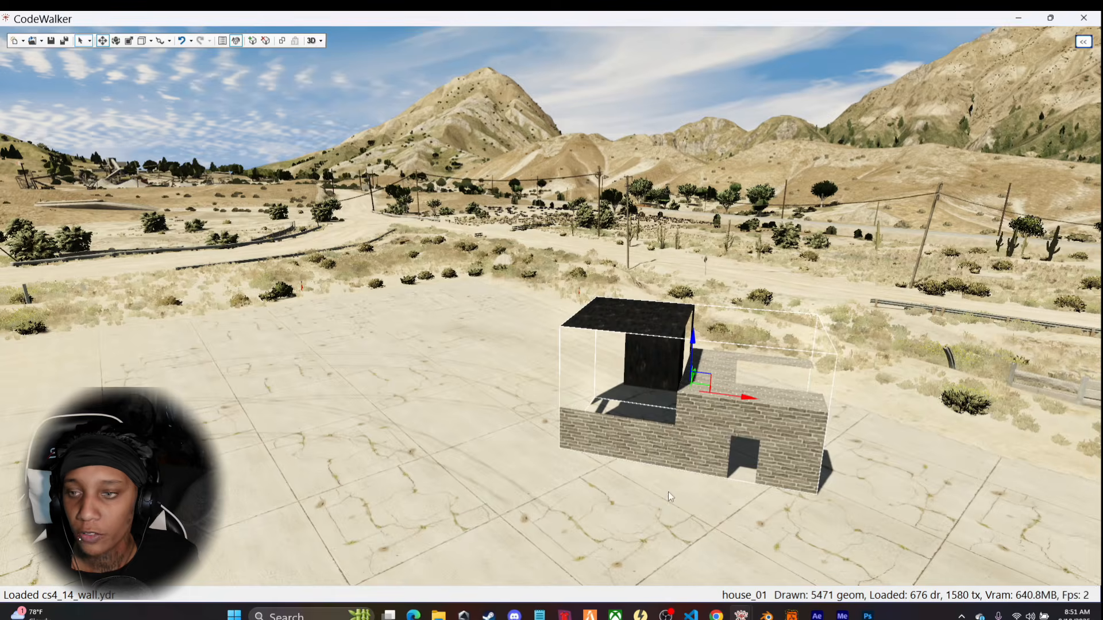
key(w)
drag(617, 545, 436, 529)
key(w)
key(w)
key(w)
key(s)
key(w)
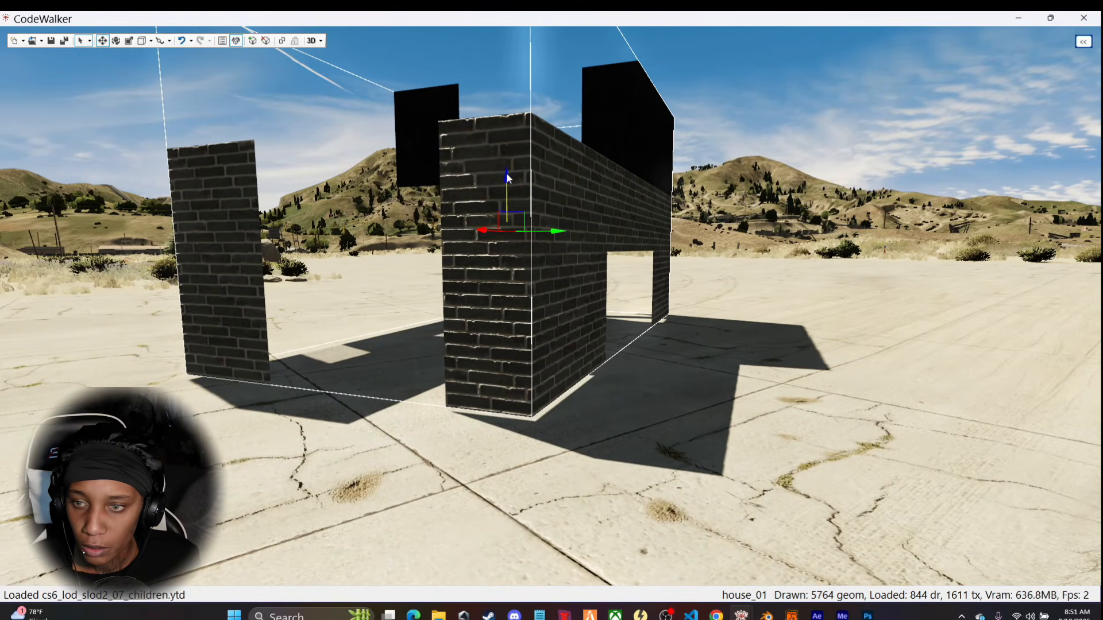
mouse_move(506, 173)
mouse_down()
mouse_move(506, 190)
mouse_move(508, 174)
mouse_up()
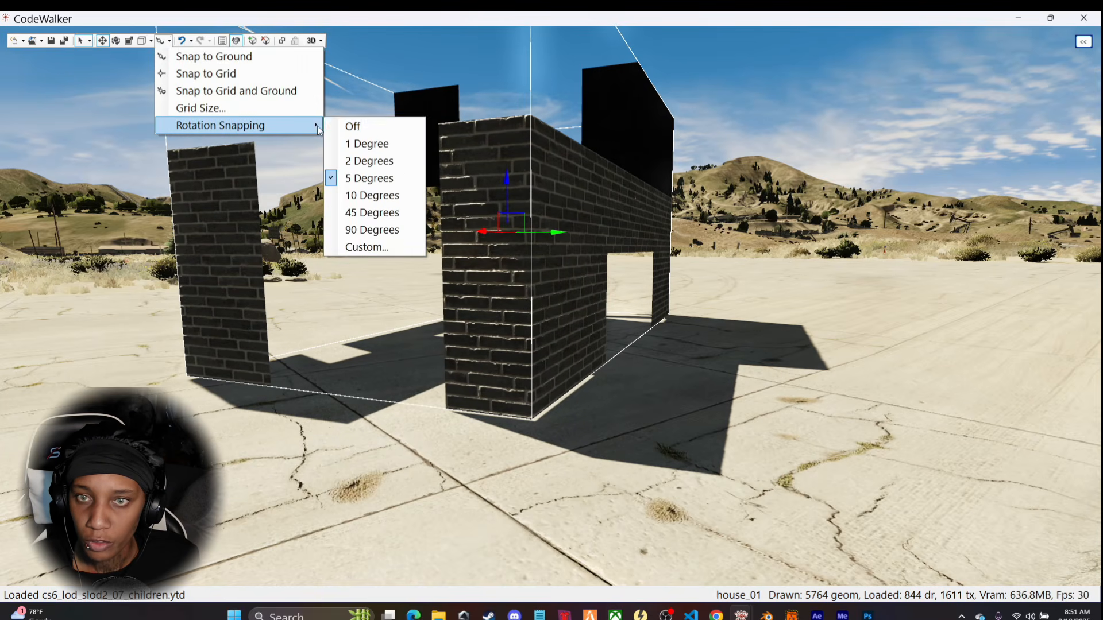
Examine the placed house from all around to check how its walls and floor meet the ground
drag(359, 397, 377, 338)
key(w)
drag(359, 411, 116, 294)
key(s)
key(w)
key(s)
key(w)
key(s)
key(w)
key(s)
key(w)
key(s)
key(w)
key(s)
key(w)
key(w)
key(s)
key(w)
key(s)
key(w)
key(s)
key(w)
right_click(116, 295)
drag(175, 317, 674, 415)
key(s)
key(w)
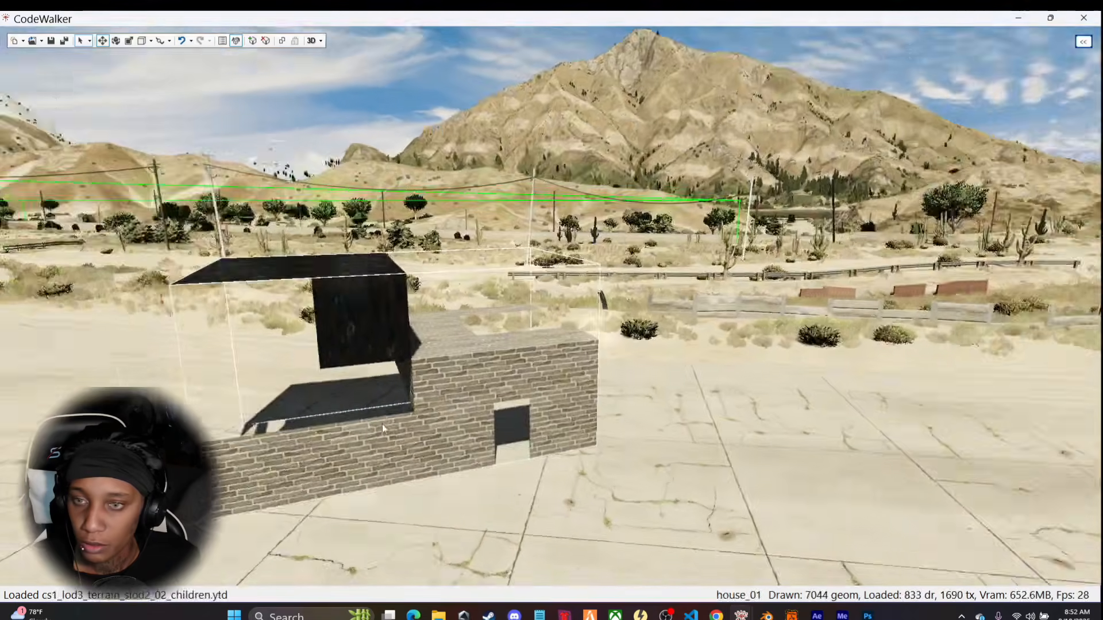
drag(381, 424, 424, 423)
key(w)
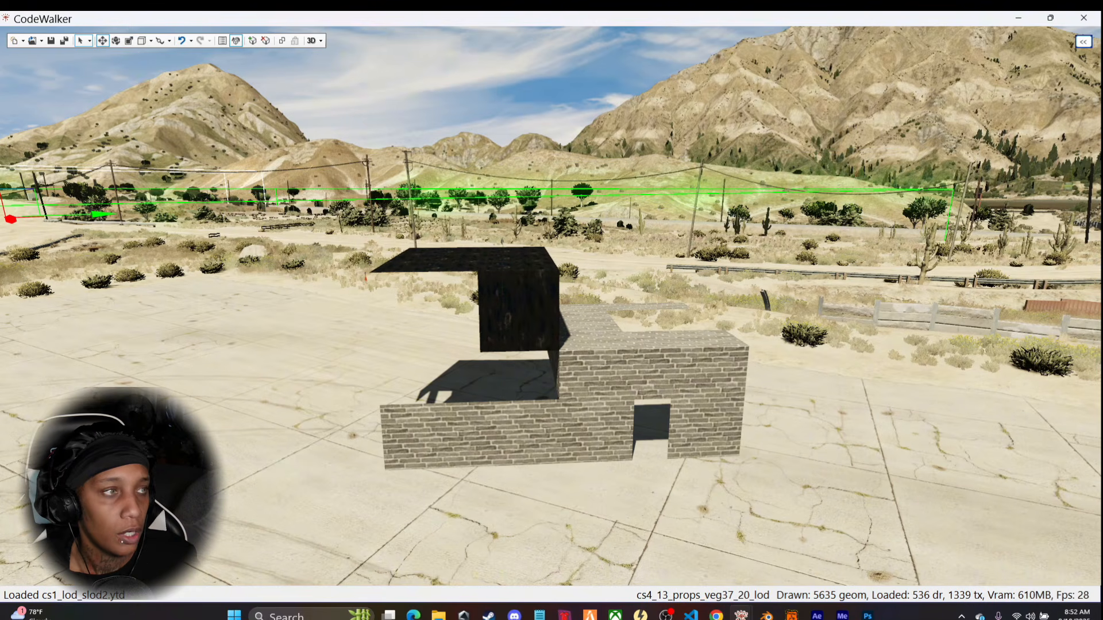
Bring the project window back into view and open the properties of the exterior ymap
drag(1, 78, 564, 92)
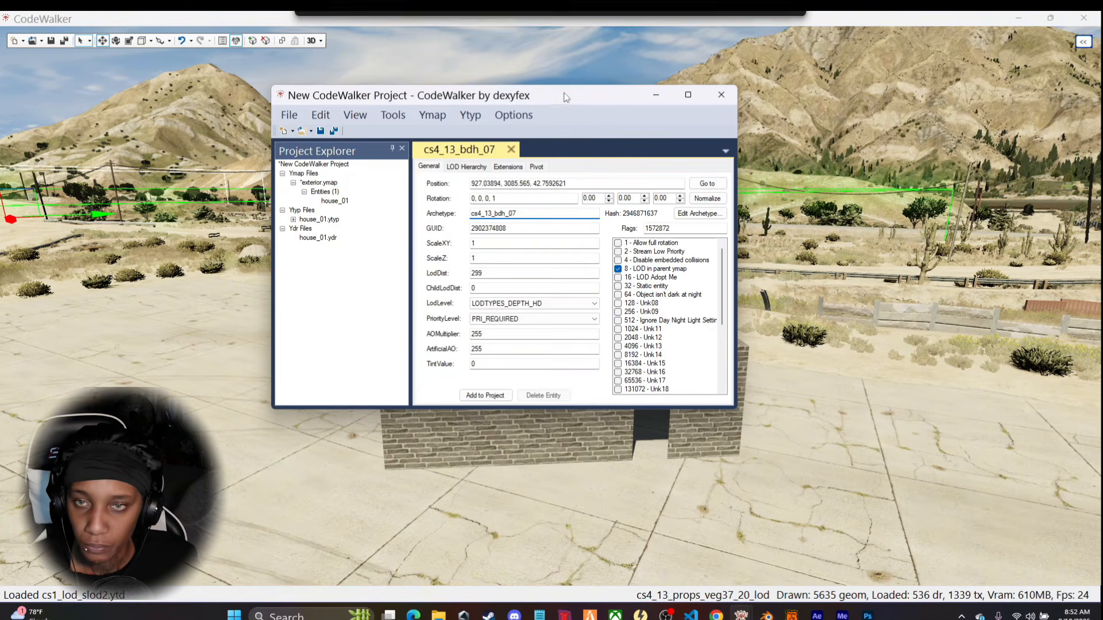
click(322, 183)
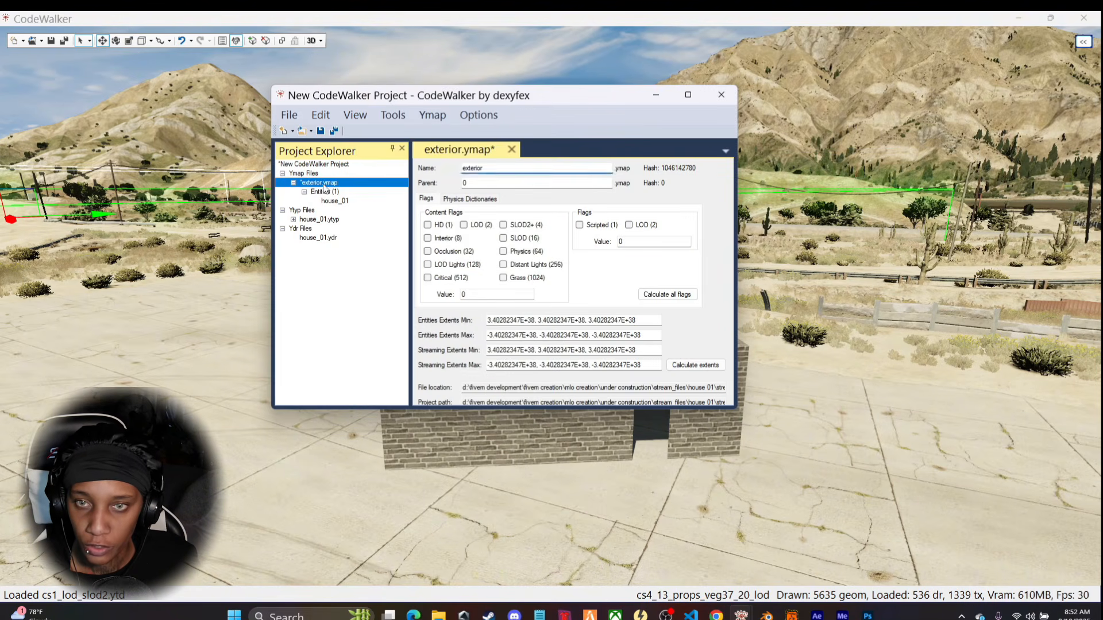